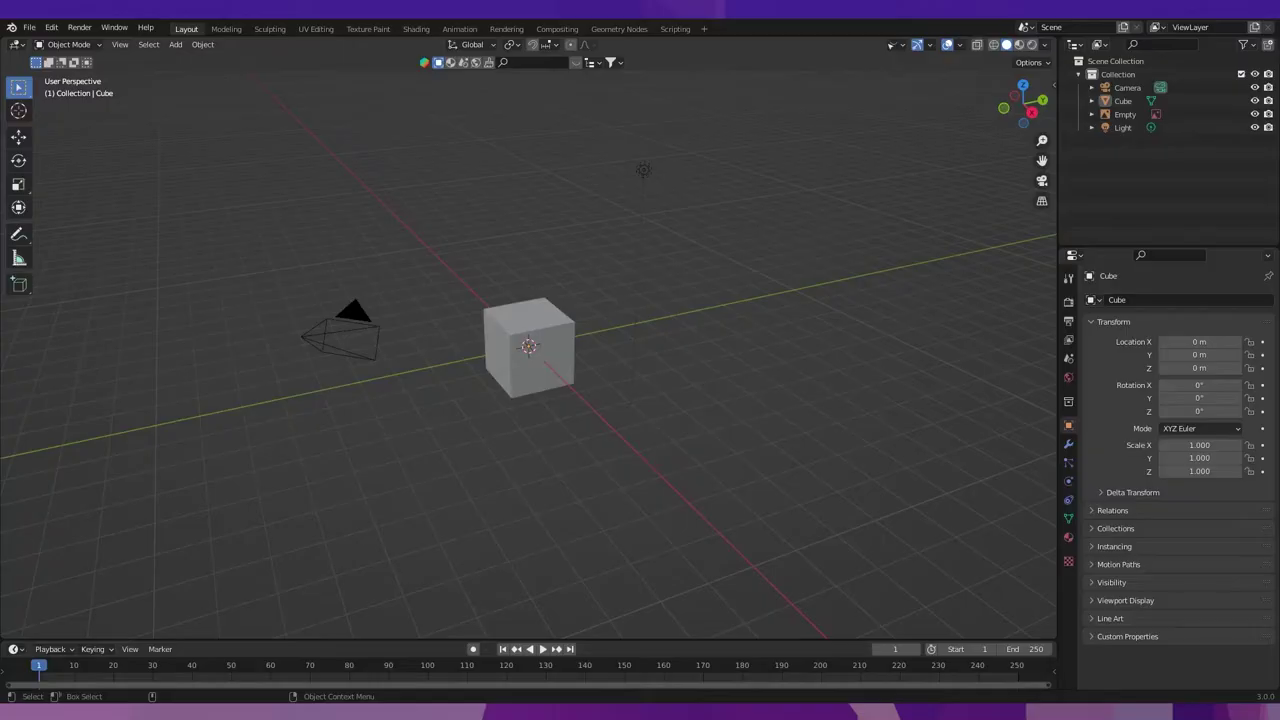
Delete the default camera, cube and light from the scene.
left_click_drag(246, 430, 688, 158)
key("Delete")
middle_click_drag(494, 389, 539, 320)
Add a circle mesh at the origin with 9 vertices.
key("shift+a")
left_click(570, 133)
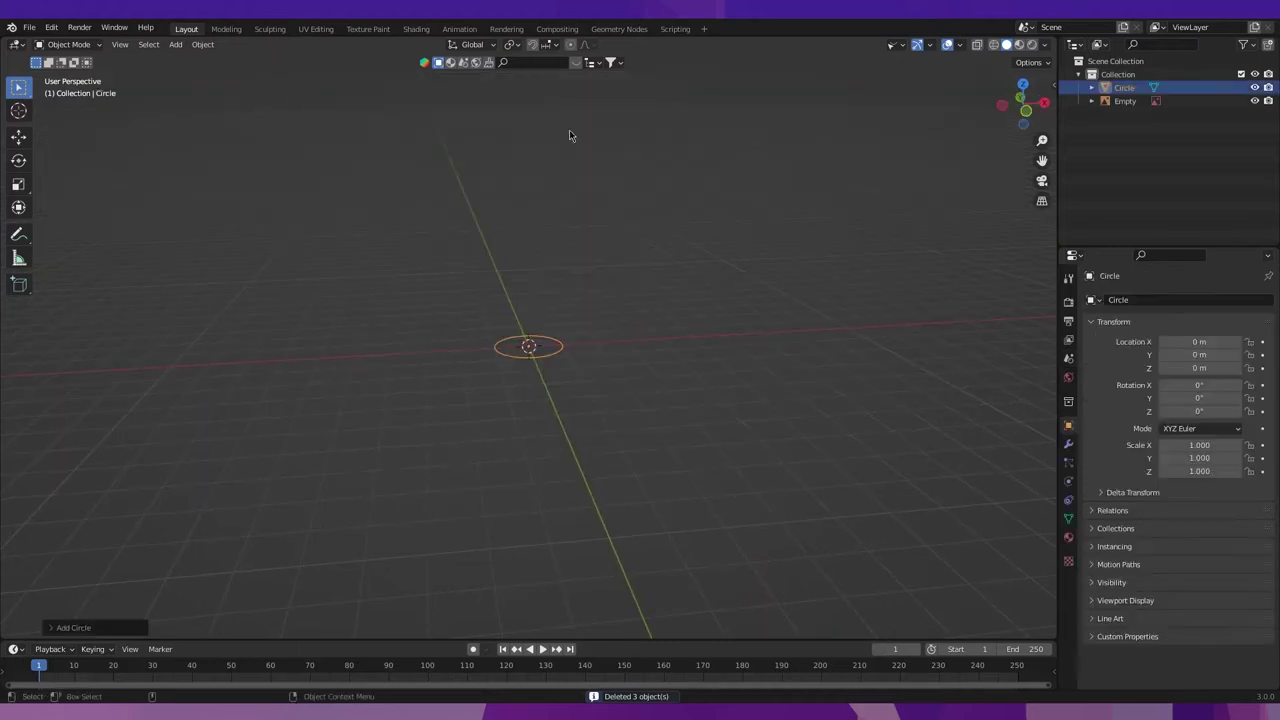
left_click(88, 628)
left_click(170, 483)
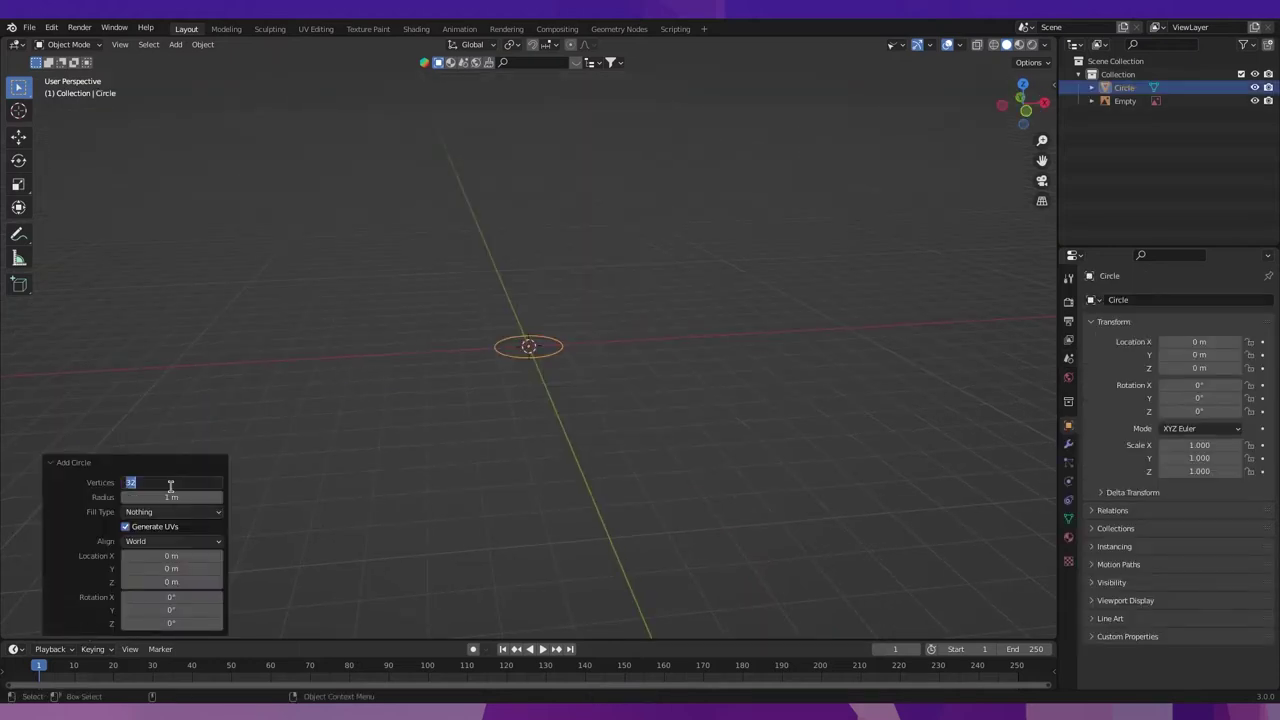
key("Return")
middle_click_drag(548, 362, 560, 416)
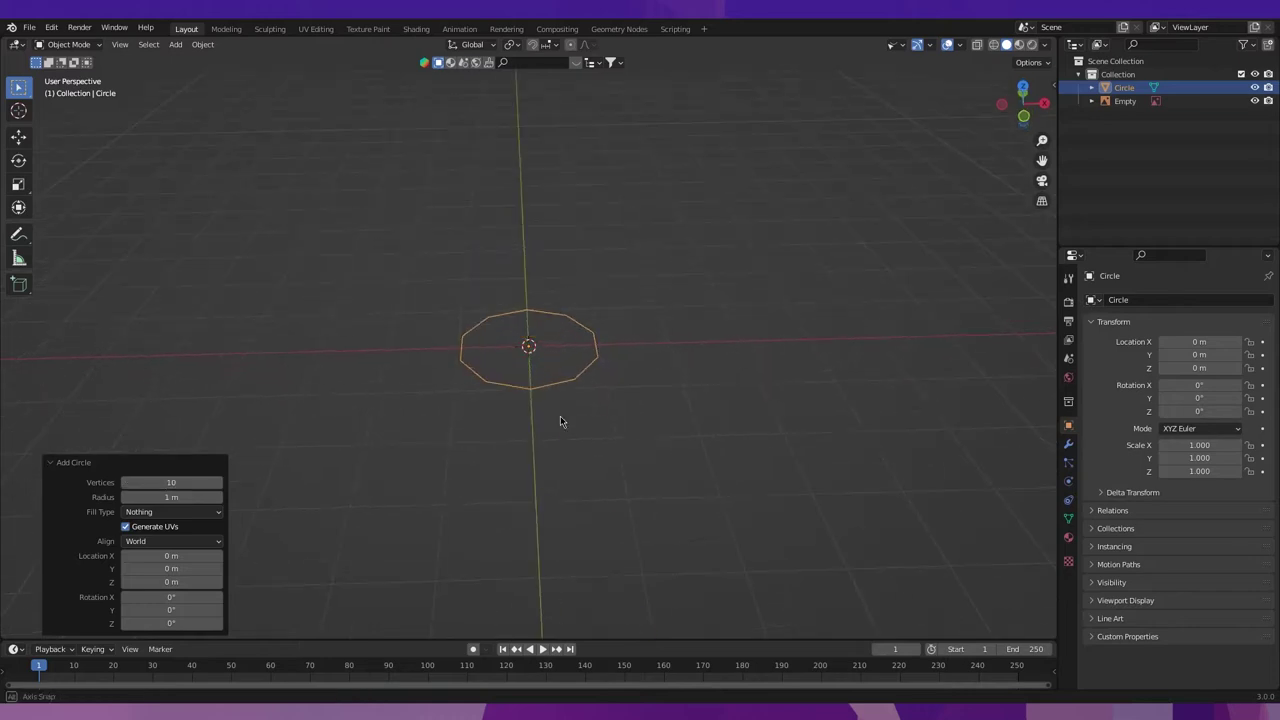
left_click(129, 484)
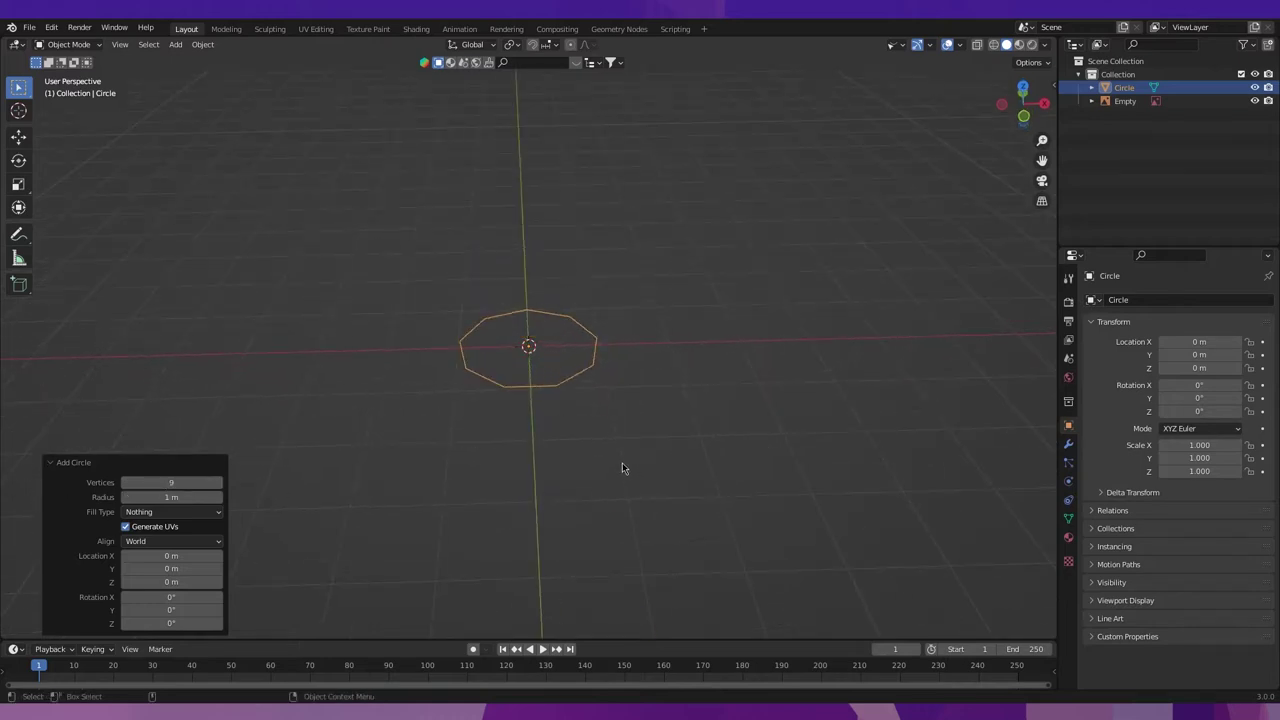
Scale the circle down to about 0.8 and view it from the front.
key("s")
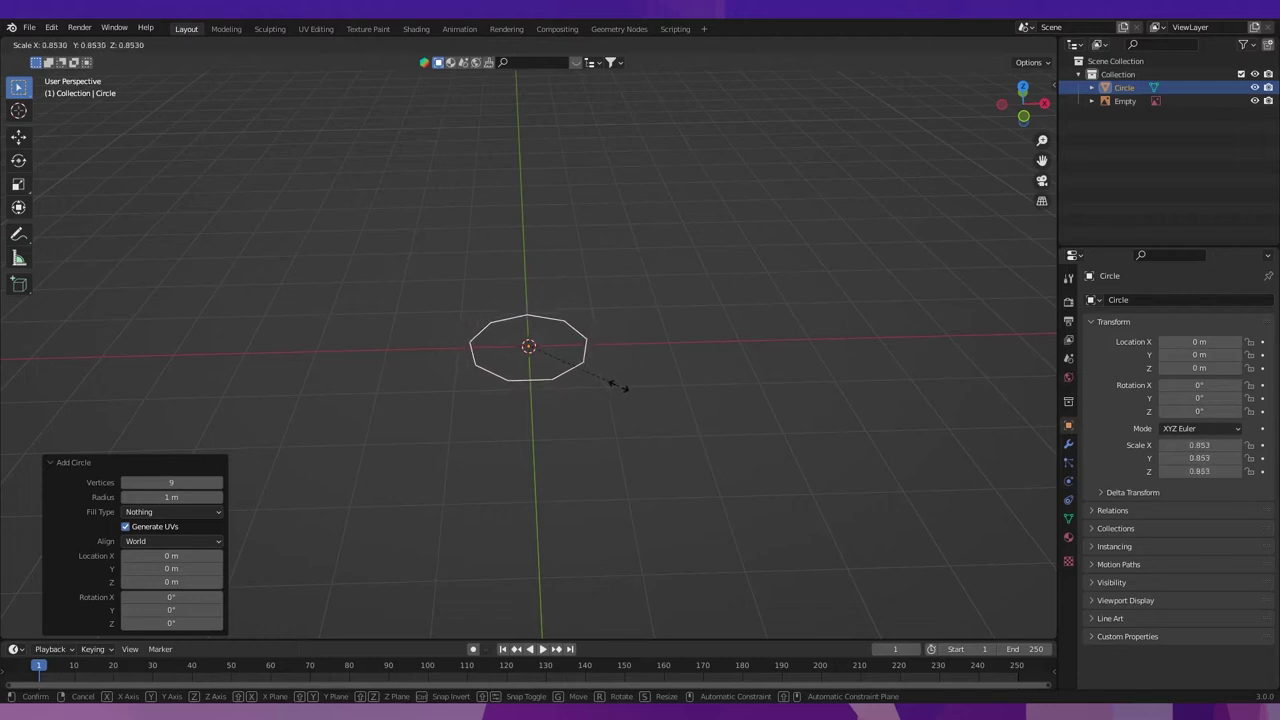
left_click(616, 391)
key("n")
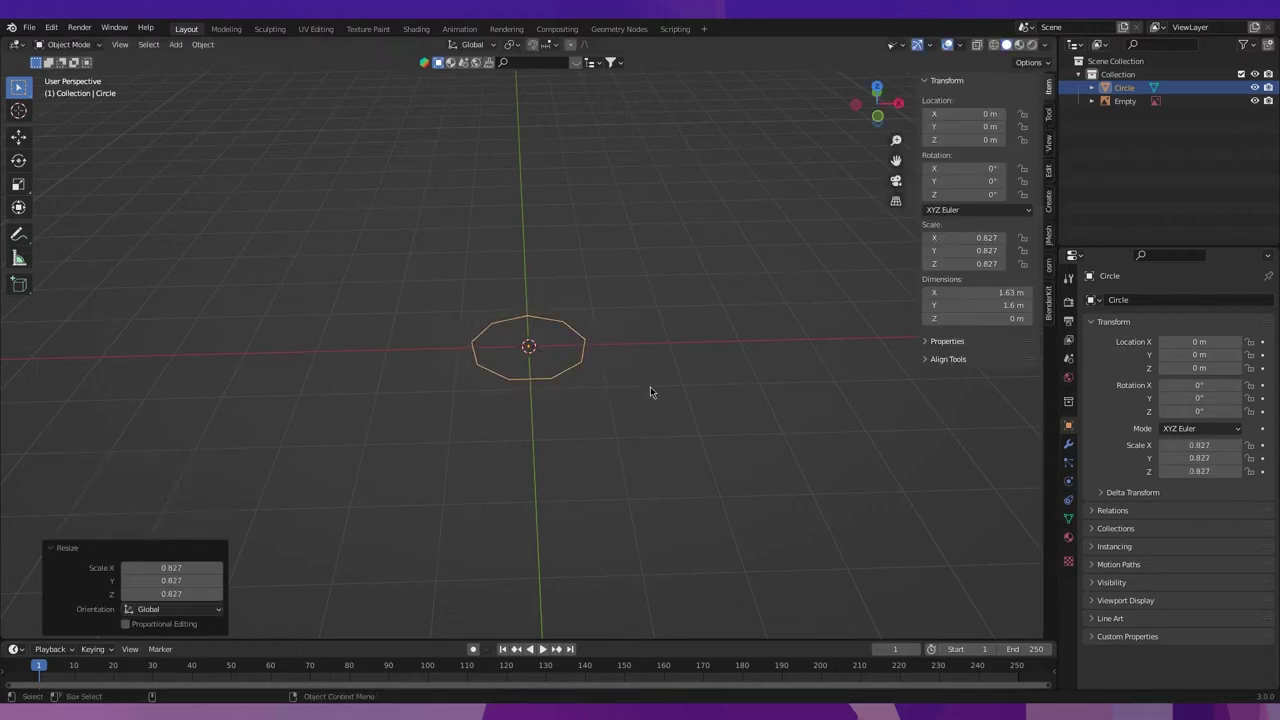
key("s")
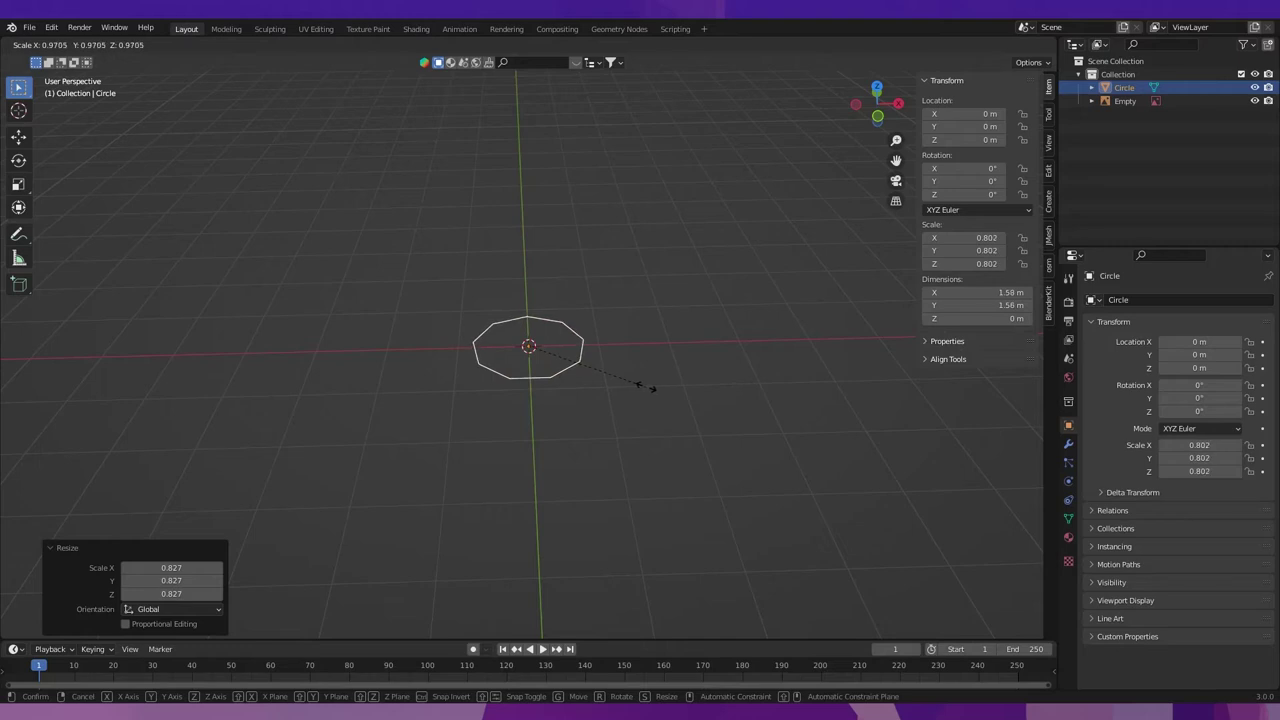
left_click(650, 390)
middle_click_drag(642, 395, 643, 372)
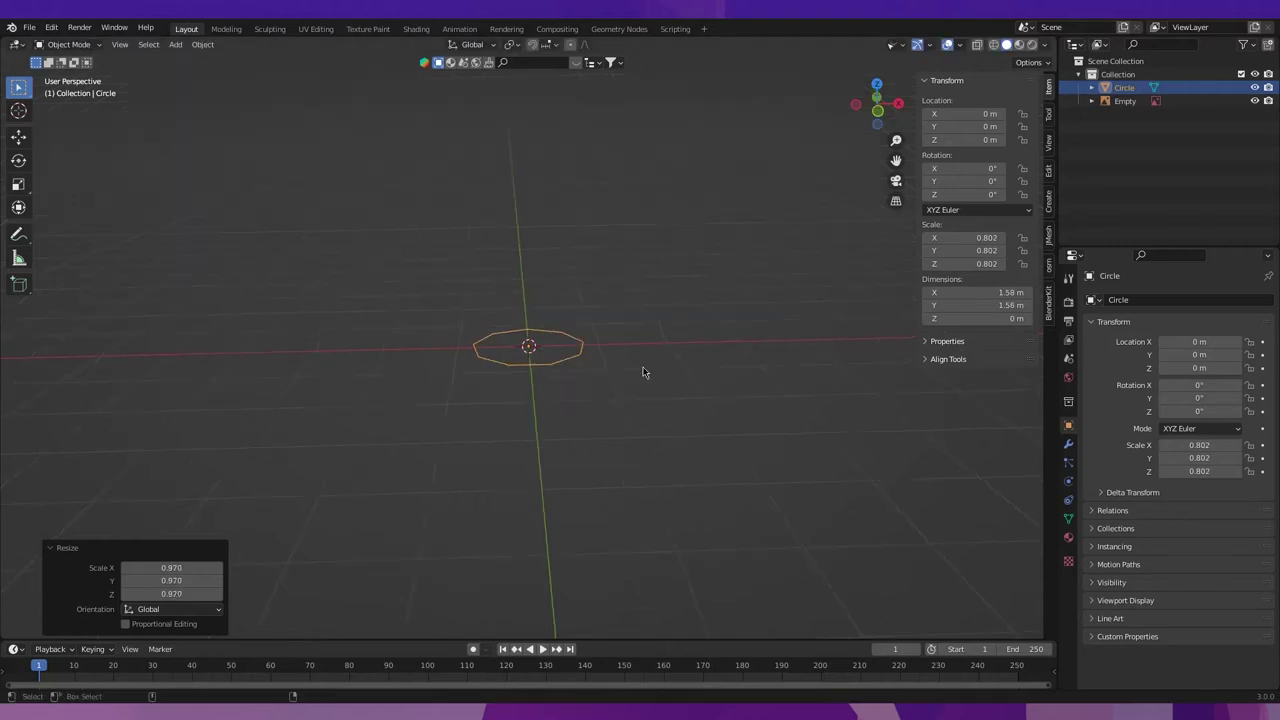
left_click(877, 112)
In Edit Mode, extrude the circle upward into a wall about 2.45 m tall.
middle_click_drag(607, 493, 596, 503)
key("ctrl+Tab")
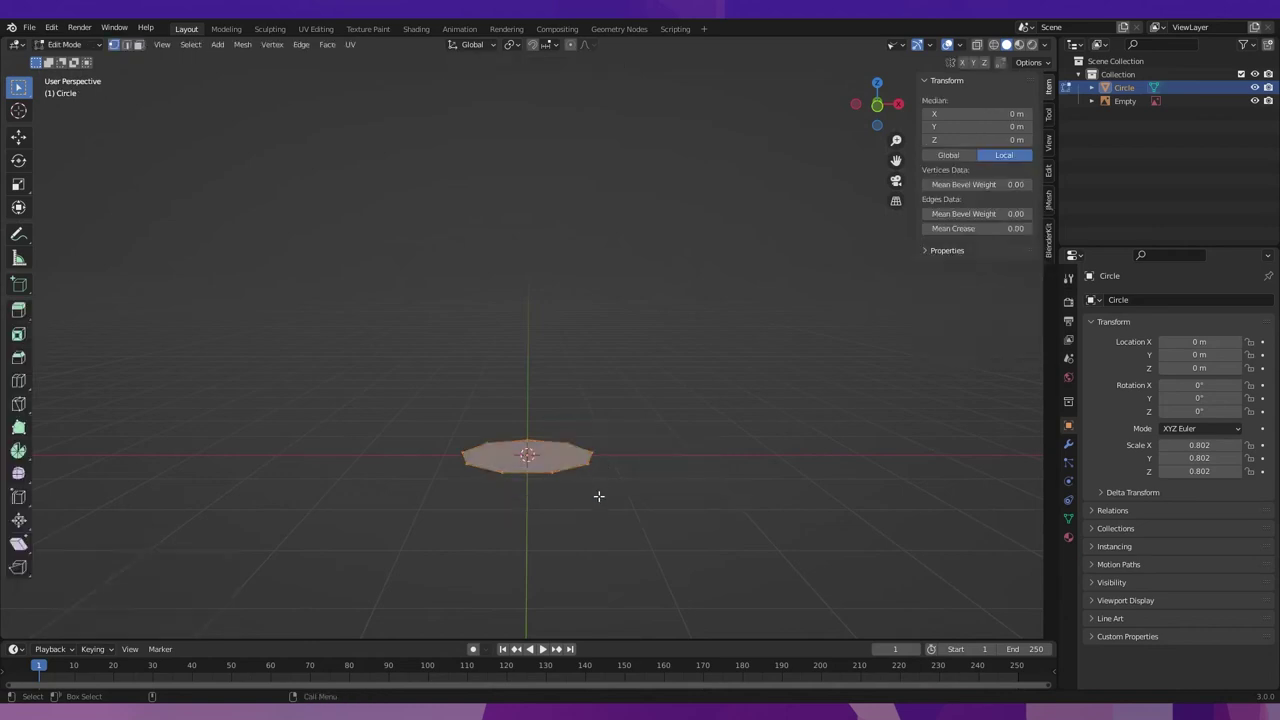
left_click(877, 104)
key("shift+space")
key("e")
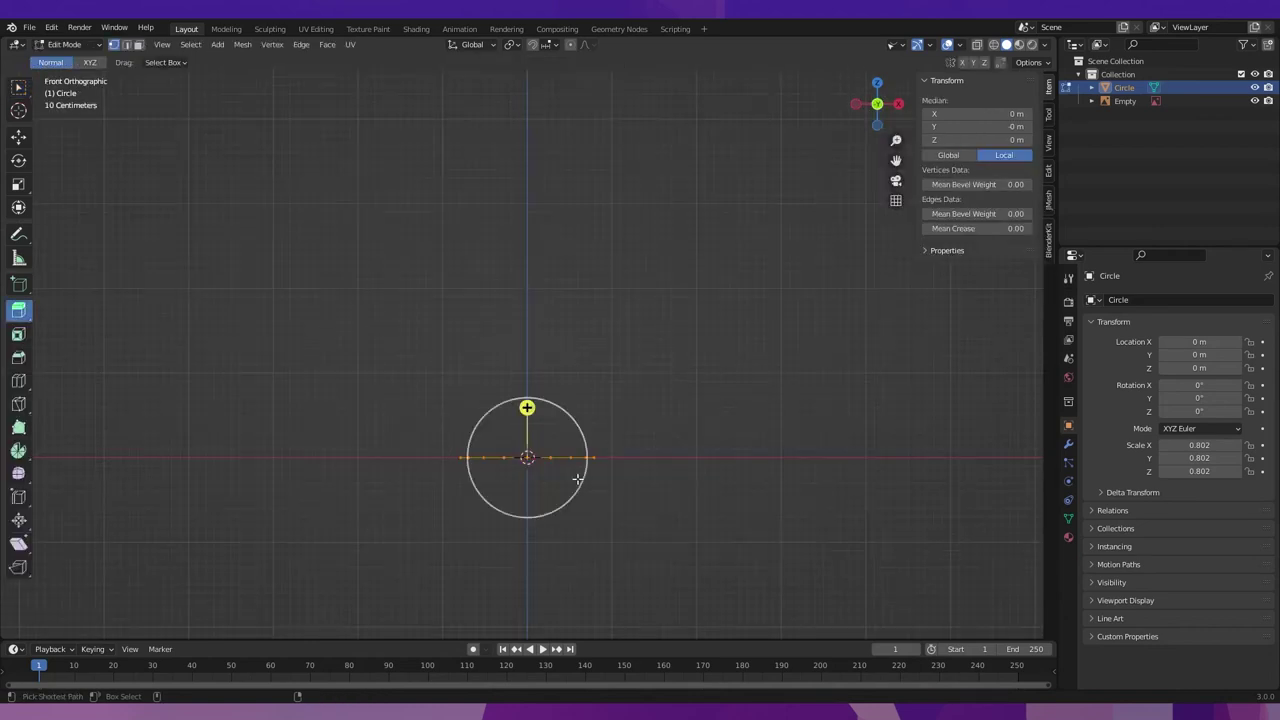
left_click_drag(652, 480, 688, 277)
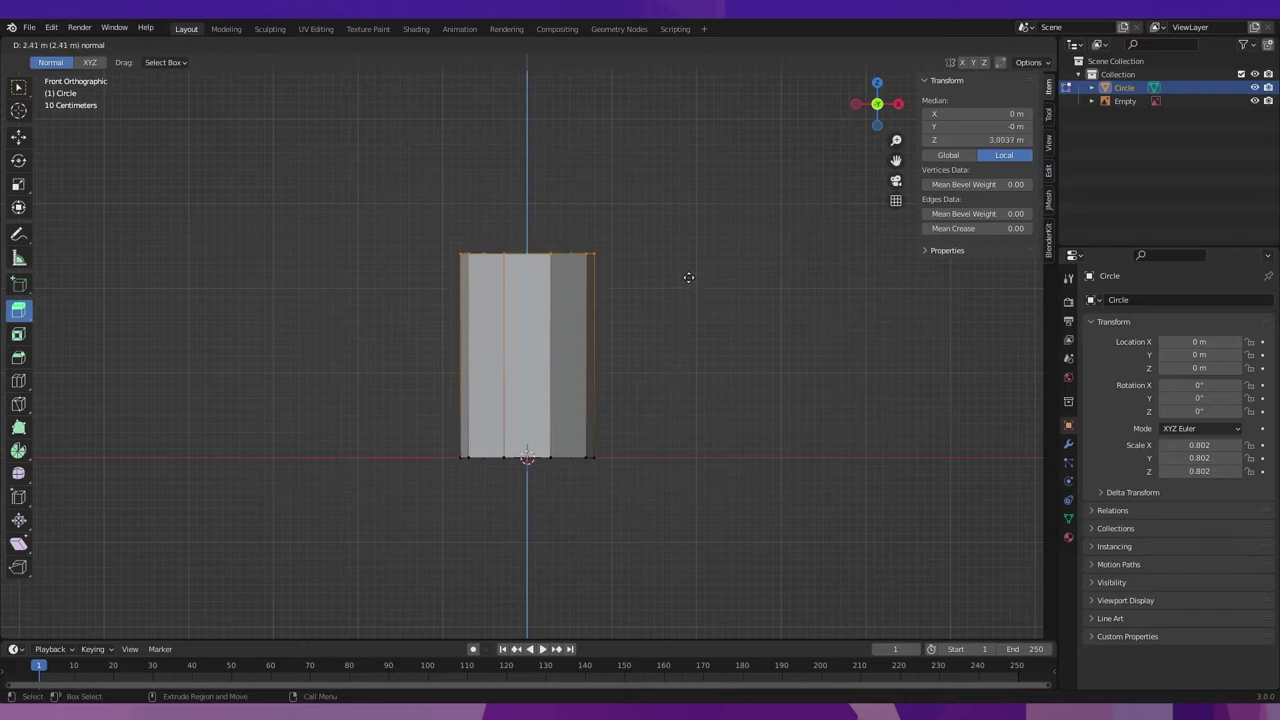
left_click_drag(688, 277, 689, 275)
scroll(697, 390, "up", 1)
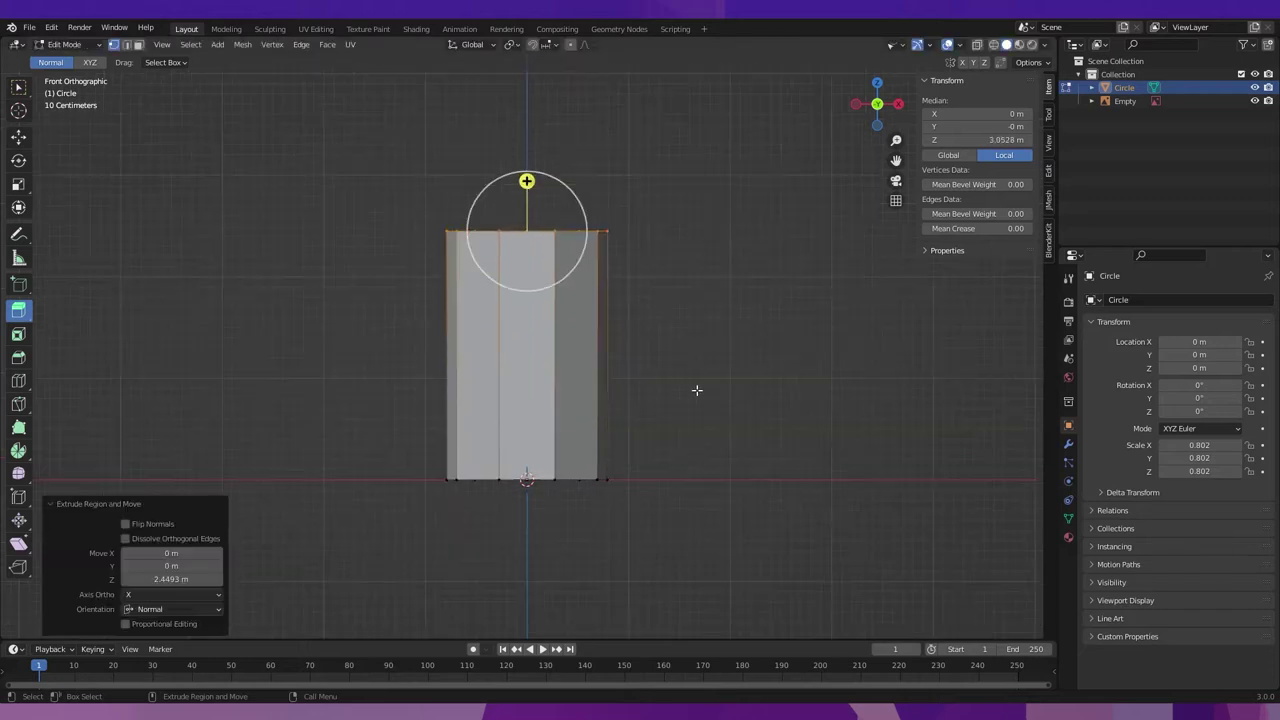
Add horizontal loop cuts around the prism: one lower down and one near the top.
key("ctrl+r")
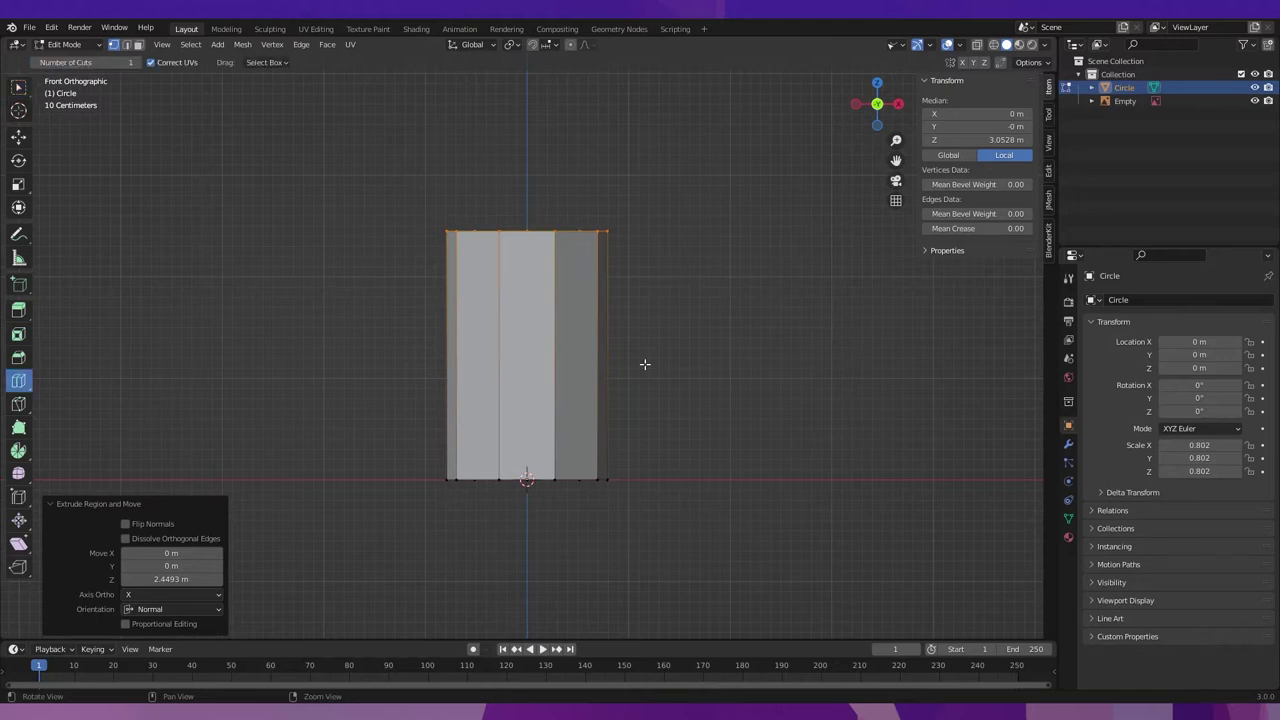
left_click(552, 354)
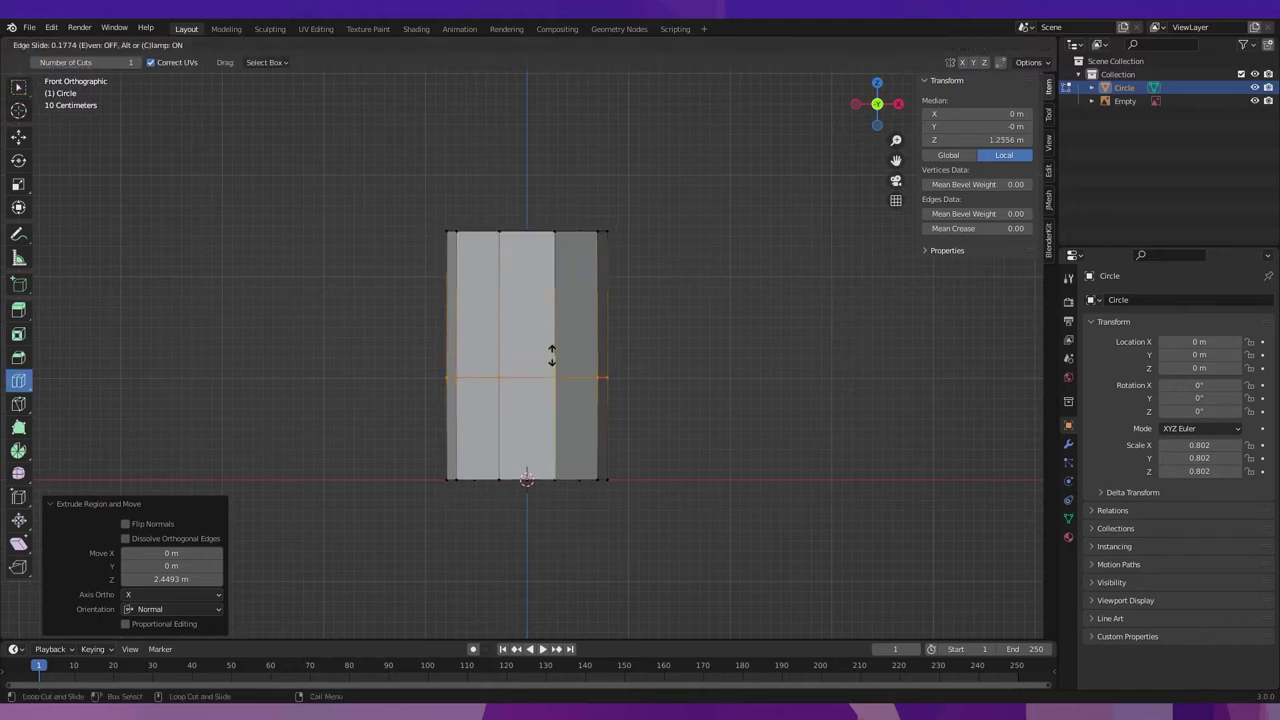
left_click(552, 354)
left_click_drag(552, 425, 550, 396)
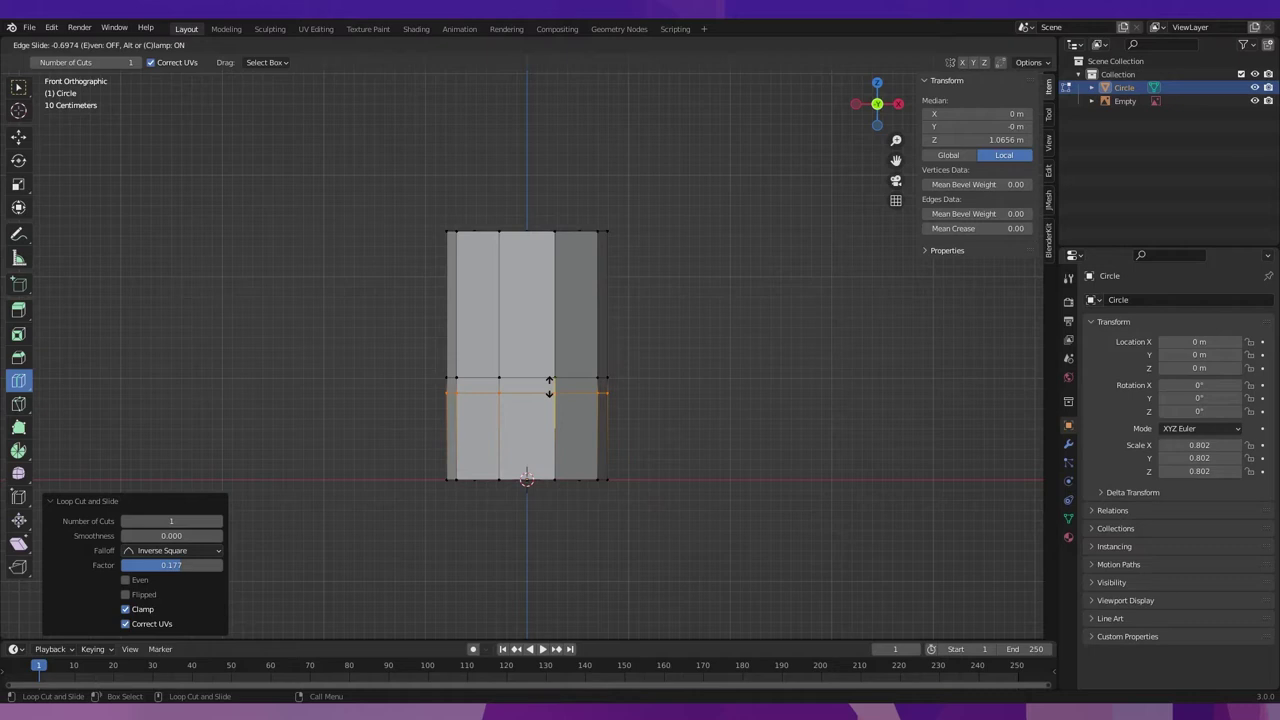
left_click_drag(548, 382, 550, 388)
left_click_drag(556, 302, 510, 252)
key("w")
scroll(527, 369, "up", 1)
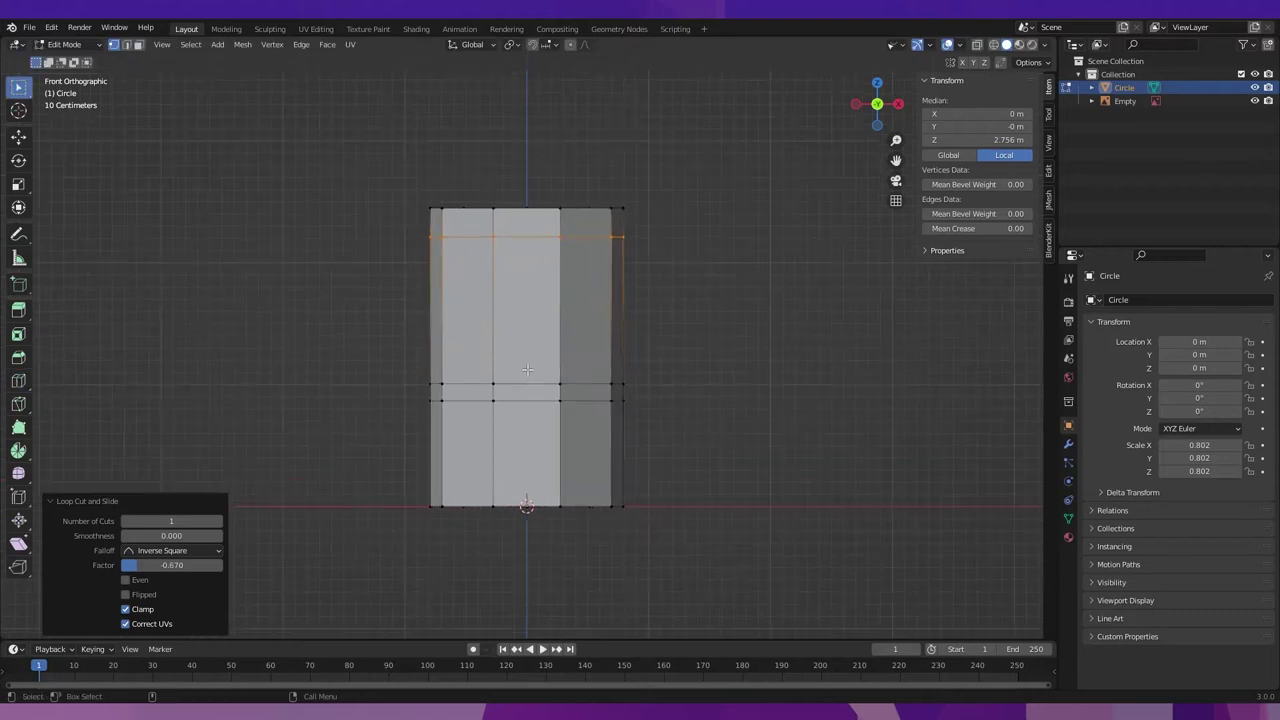
With X-ray on, select the middle edge loop all around the prism.
key("alt+z")
left_click(527, 371)
left_click_drag(405, 402, 704, 378)
scroll(591, 357, "down", 4)
middle_click_drag(591, 357, 591, 403)
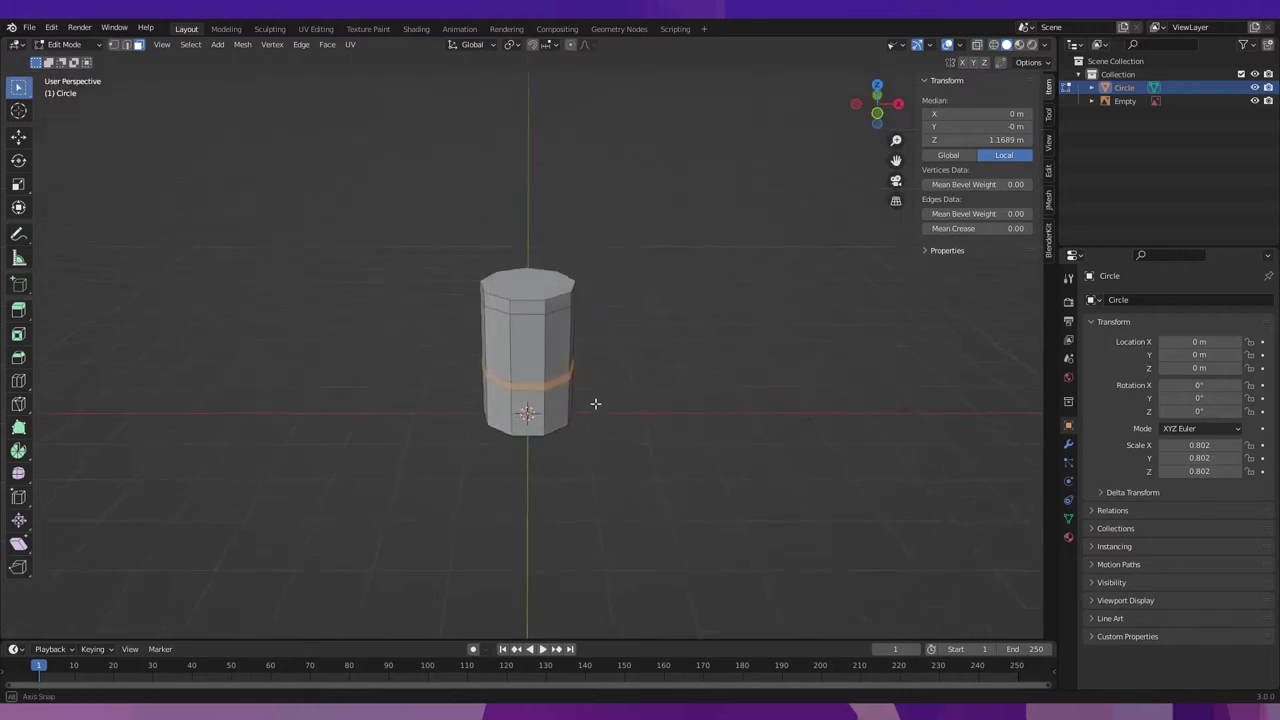
Extrude the middle band along normals and widen it horizontally into a flange.
scroll(591, 403, "up", 1)
key("shift+space")
key("e")
key("shift+space")
key("e")
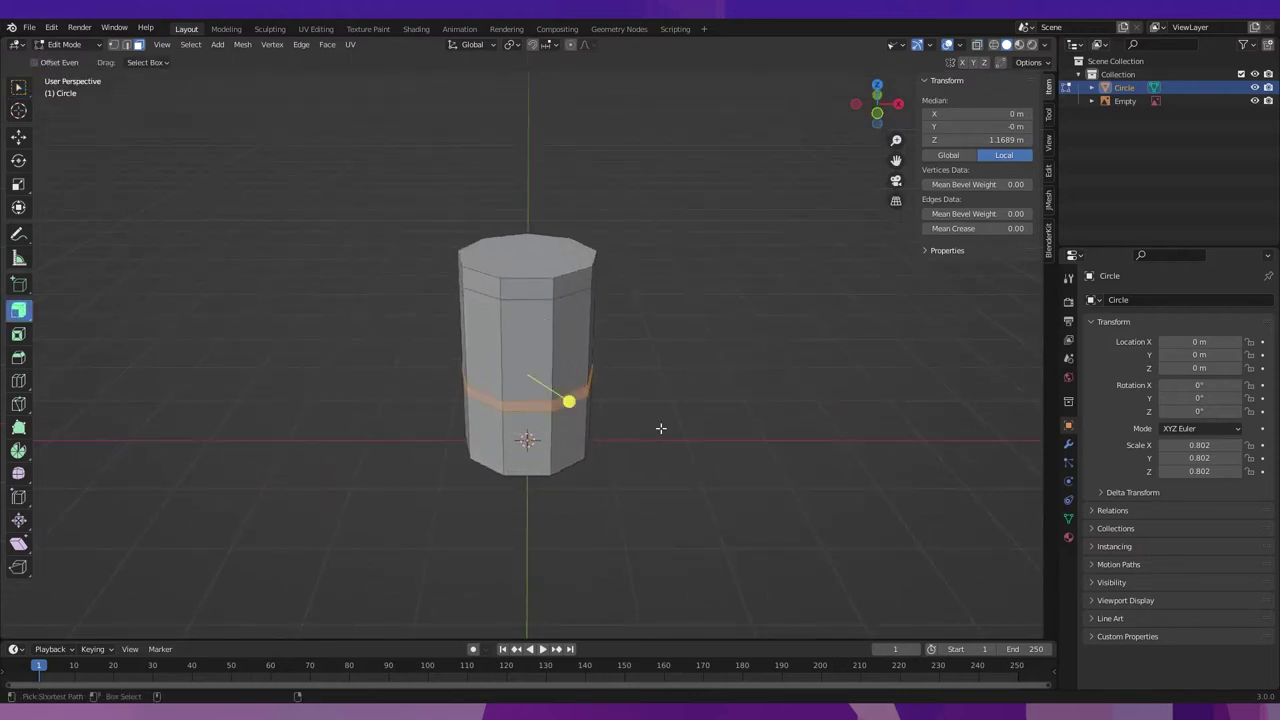
left_click_drag(668, 425, 669, 411)
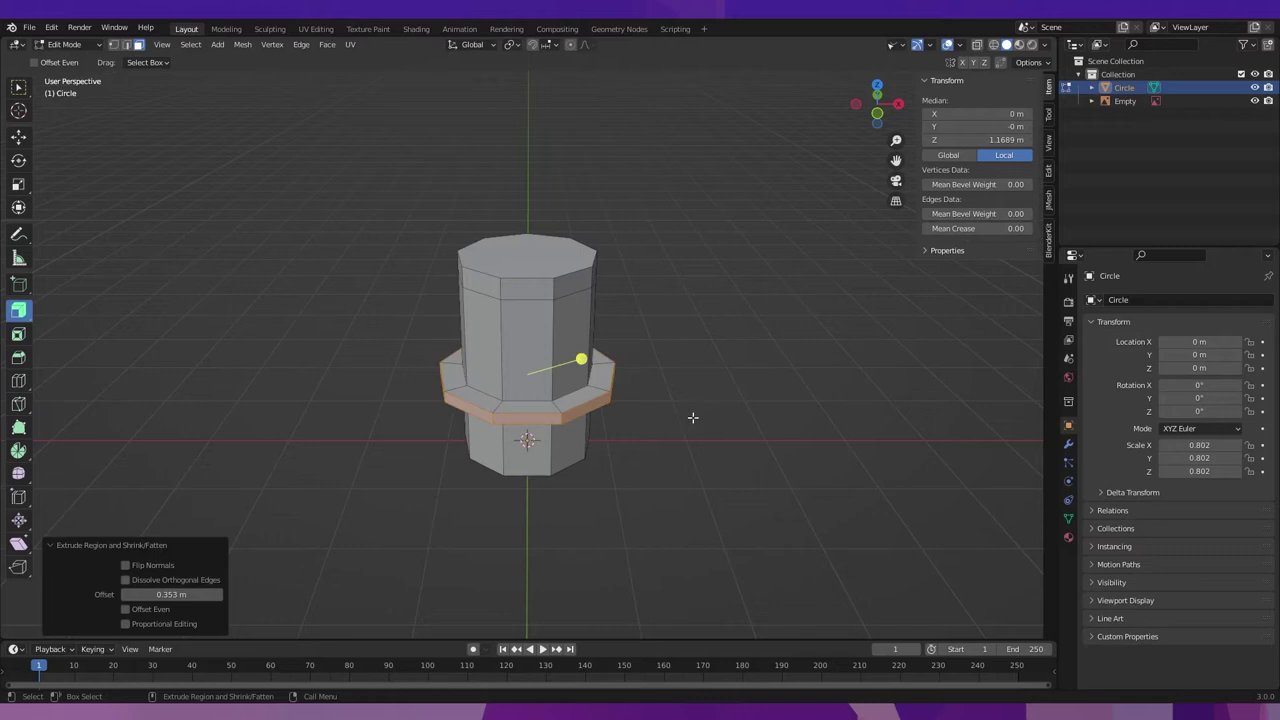
key("w")
key("s")
key("shift+z")
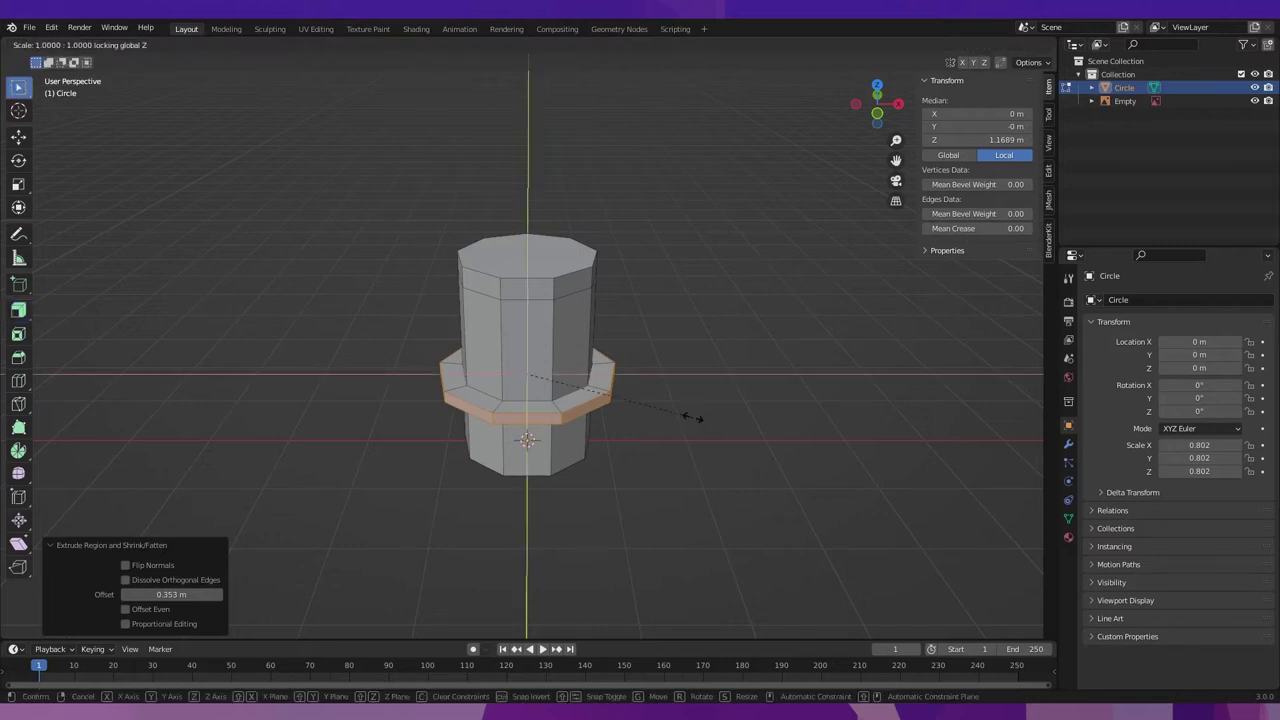
left_click(682, 415)
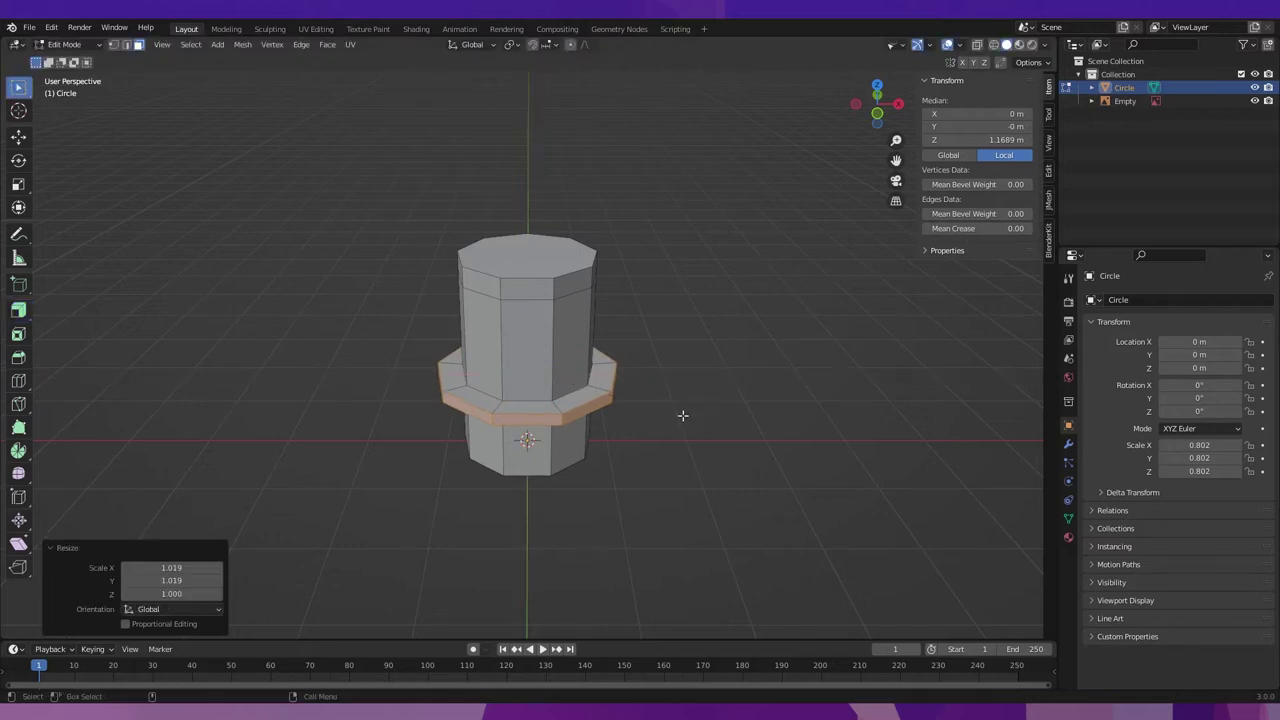
Duplicate the top rim in place and separate it into its own object, Circle.001.
left_click(877, 113)
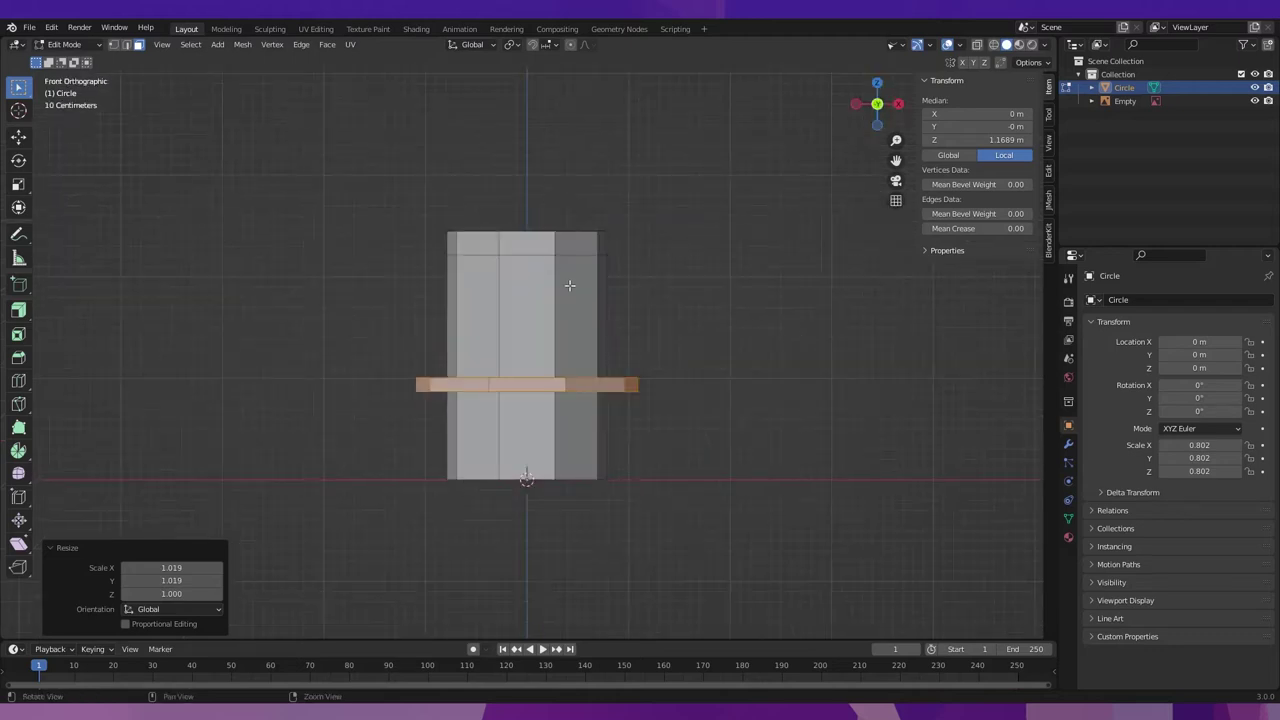
left_click_drag(425, 252, 624, 216)
mouse_move(618, 309)
middle_mouse_down()
mouse_move(533, 263)
mouse_move(586, 300)
middle_mouse_up()
key("alt+z")
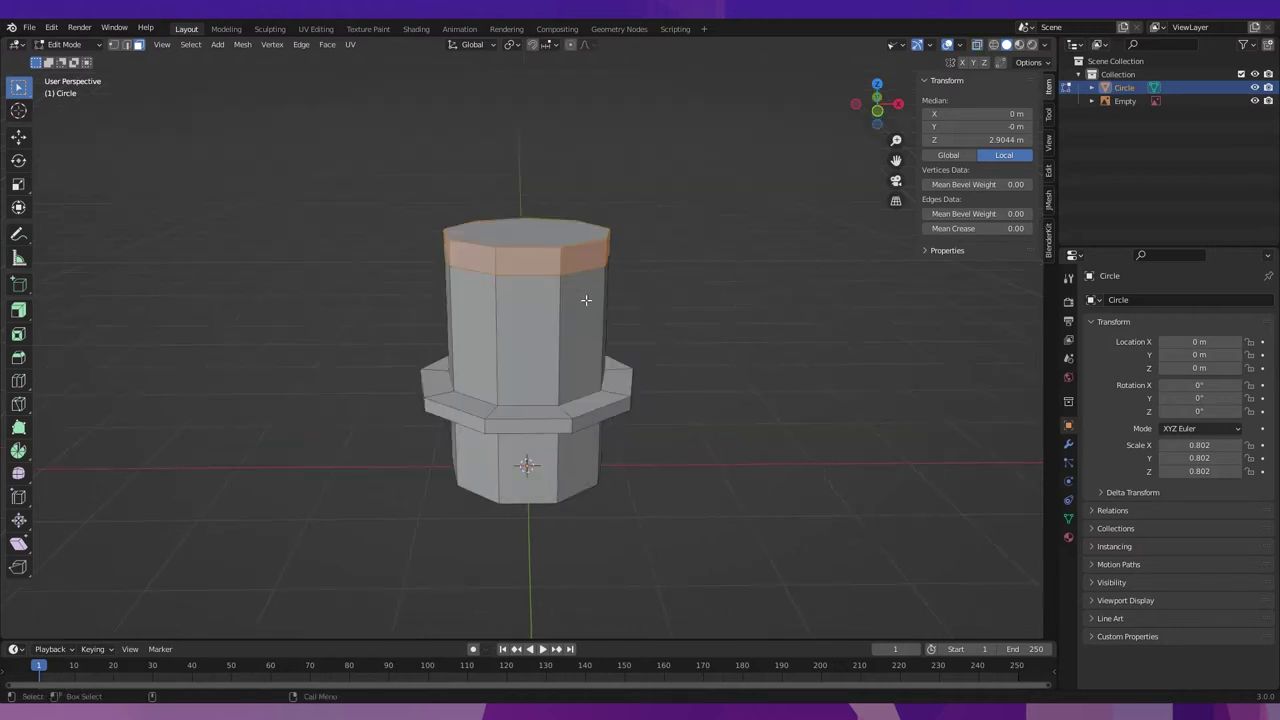
key("shift+d")
right_click(538, 311)
key("F3")
type("sep")
key("Return")
key("ctrl+Tab")
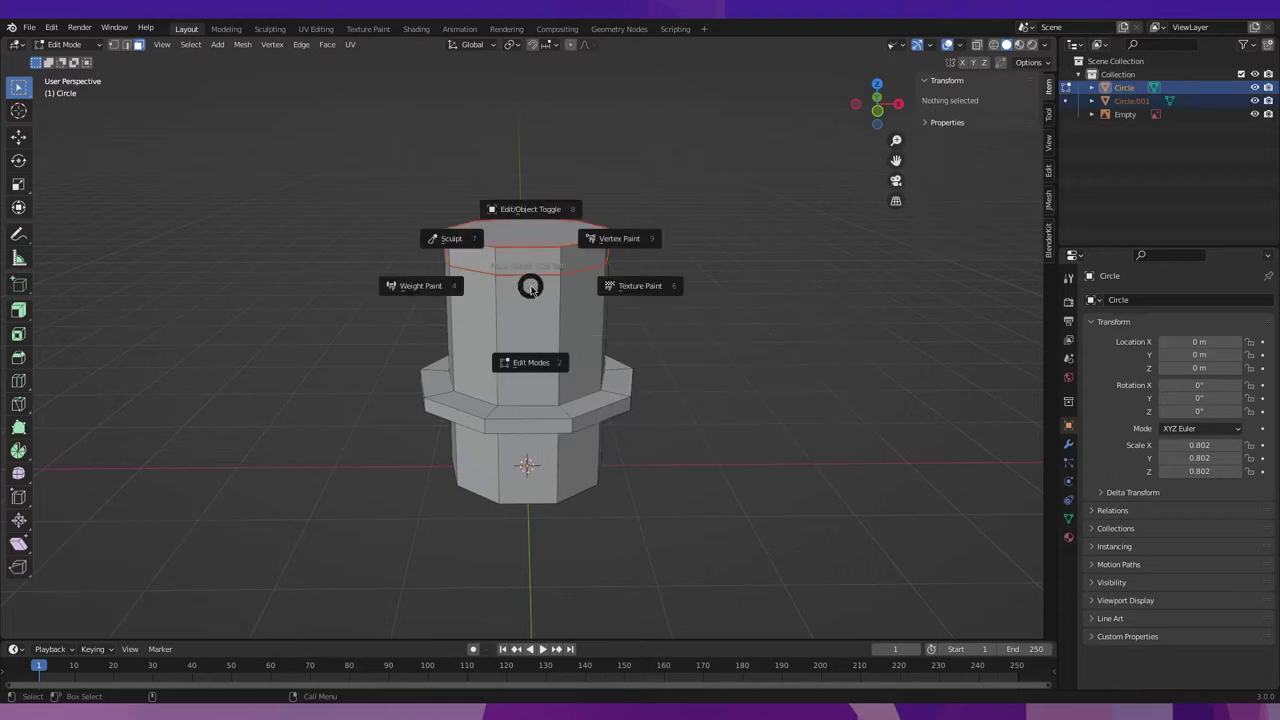
left_click(530, 240)
middle_click_drag(511, 304, 528, 308)
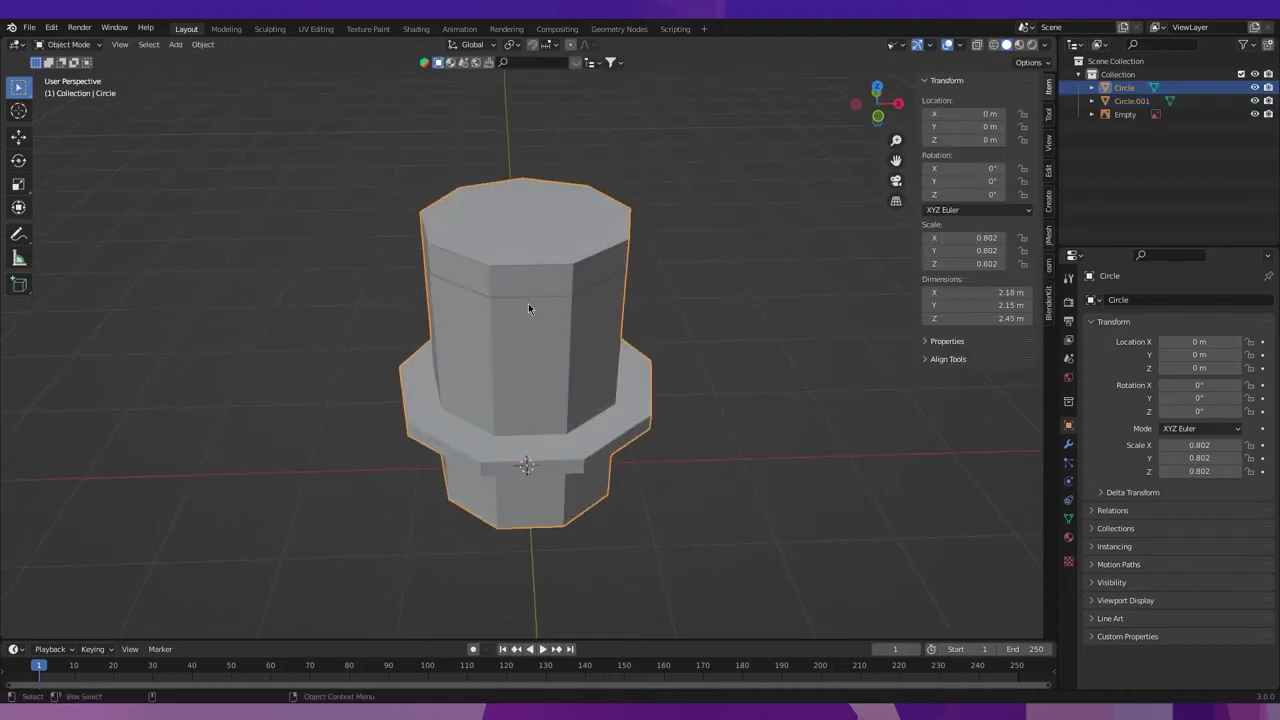
key("KP_Divide")
key("ctrl+Tab")
left_click(530, 286)
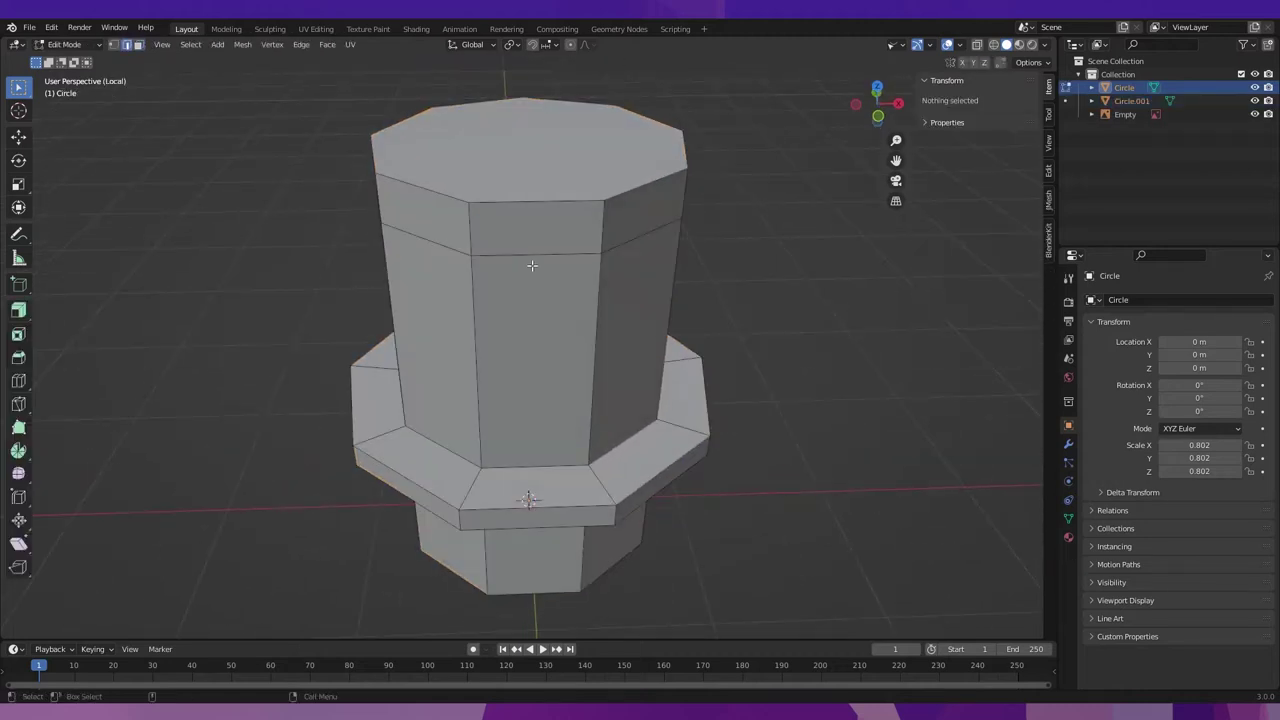
key("ctrl+Tab")
left_click(531, 278)
middle_click_drag(531, 278, 535, 293)
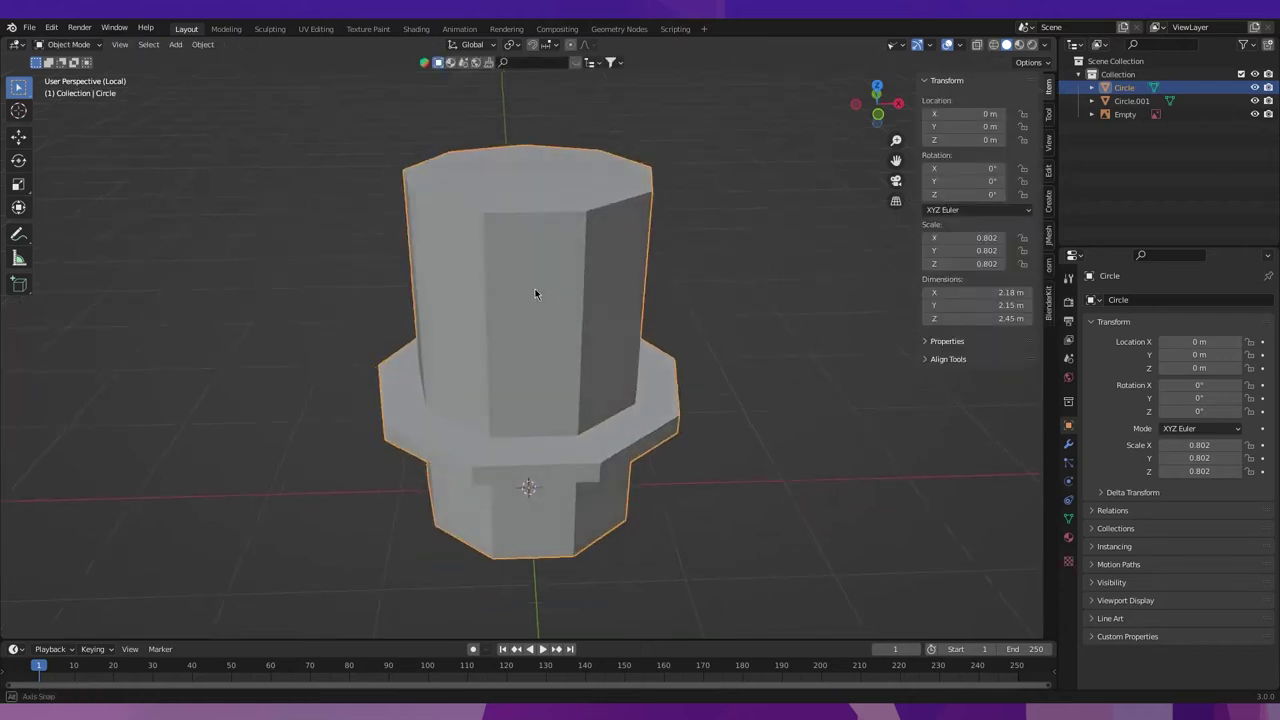
key("KP_Divide")
left_click(537, 287)
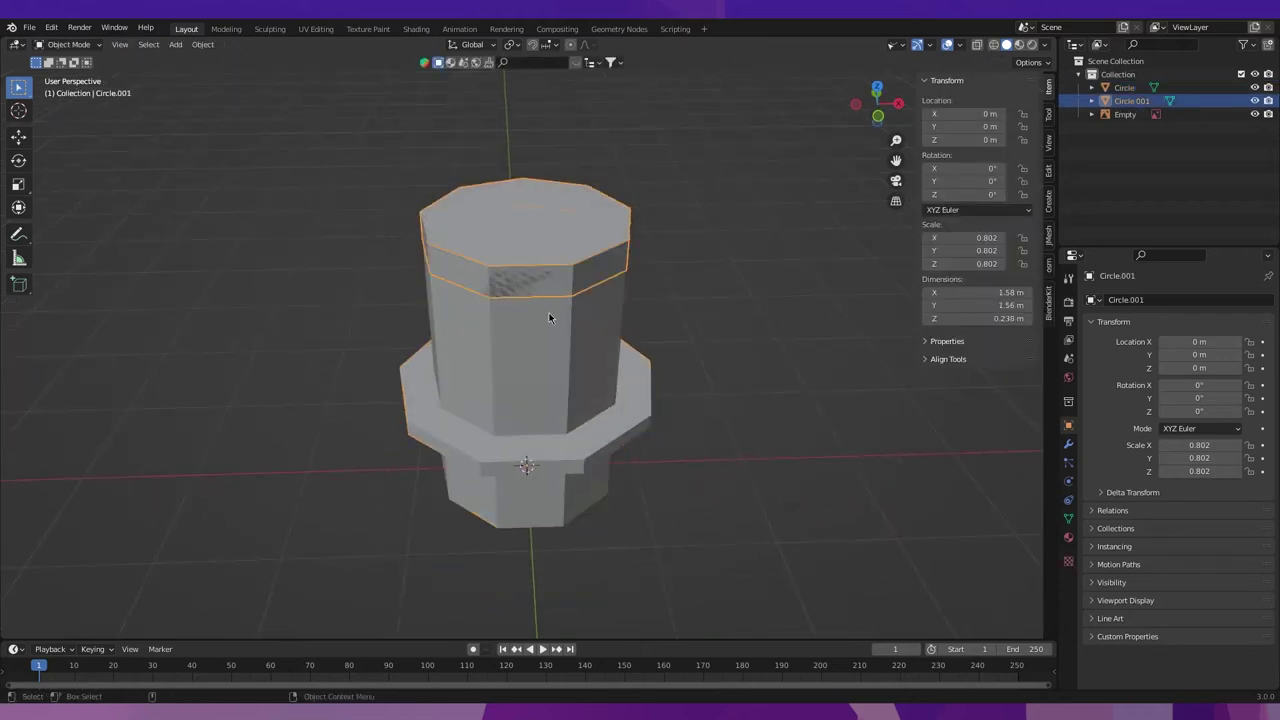
key("ctrl+Tab")
left_click(541, 302)
key("ctrl+Tab")
left_click(537, 245)
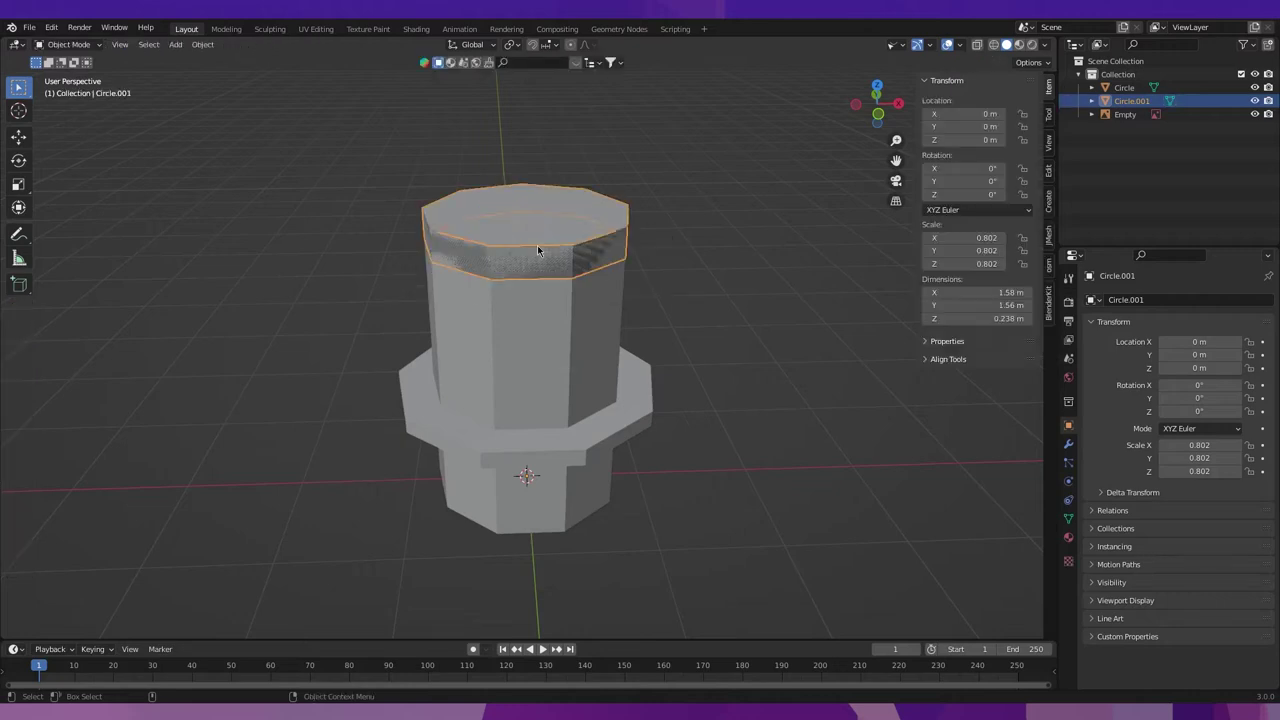
key("ctrl+Tab")
left_click(535, 300)
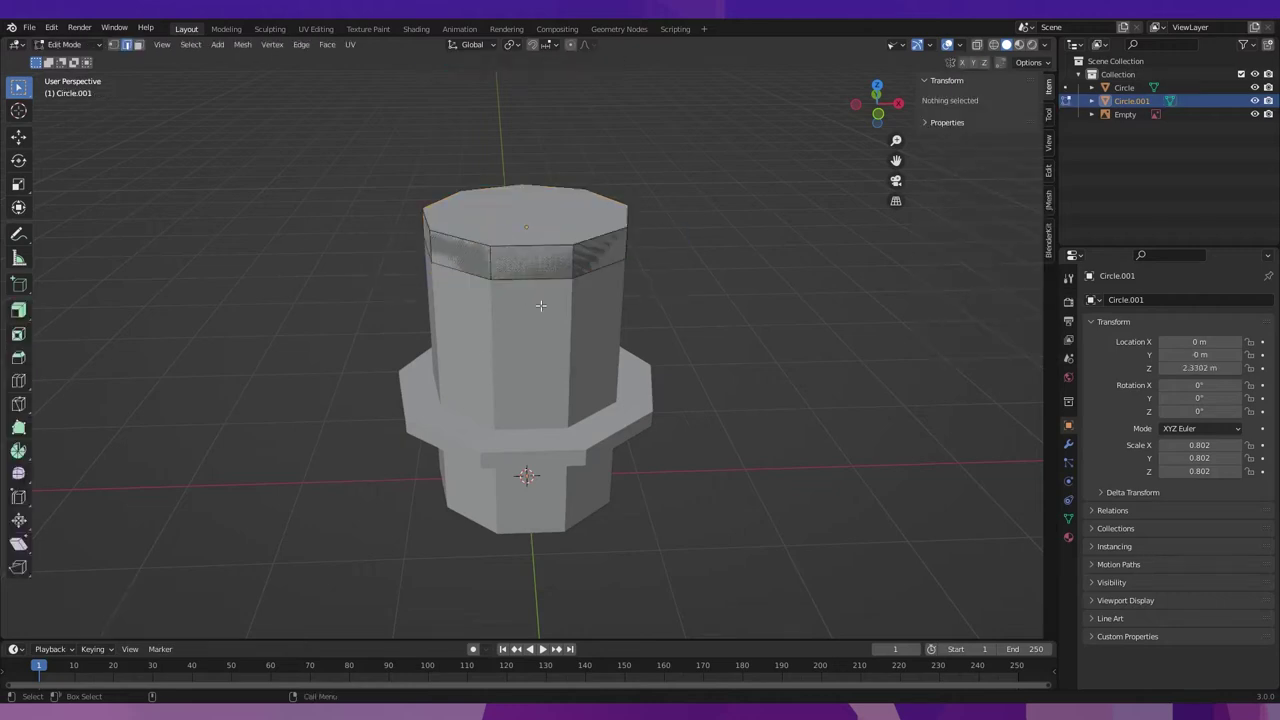
left_click(545, 300, "alt")
middle_click_drag(580, 330, 608, 355)
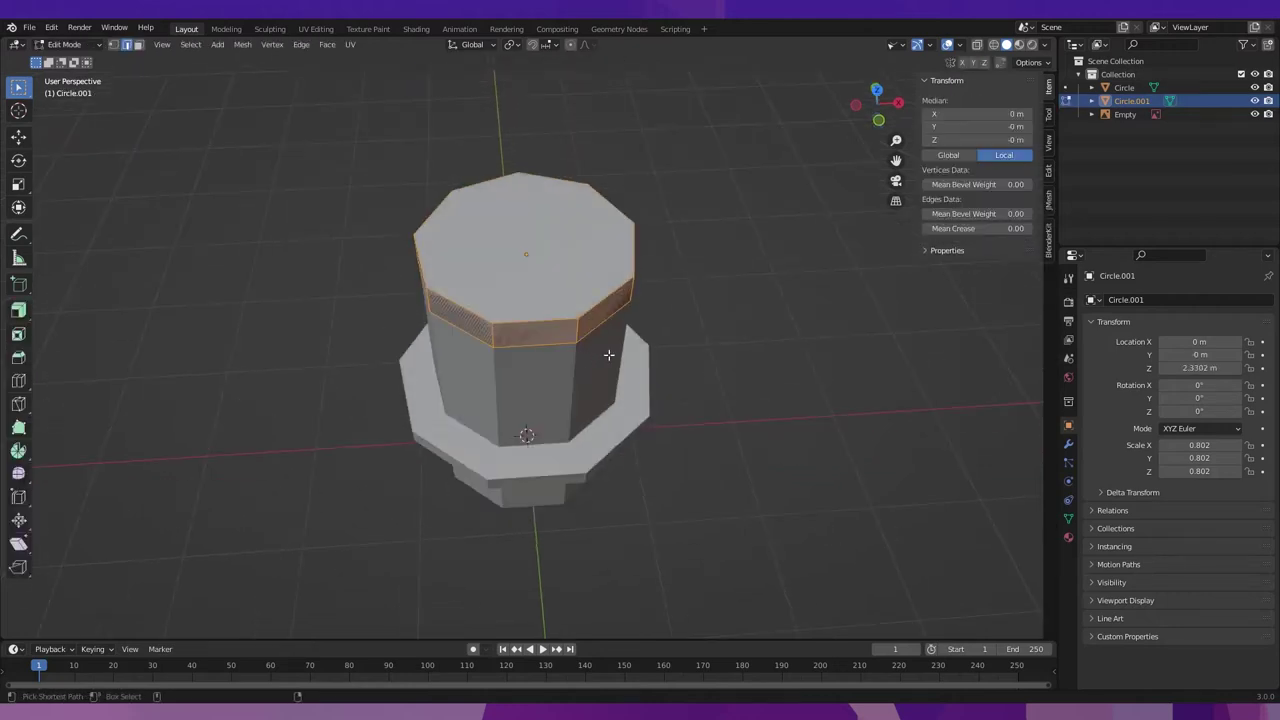
key("shift+space")
key("e")
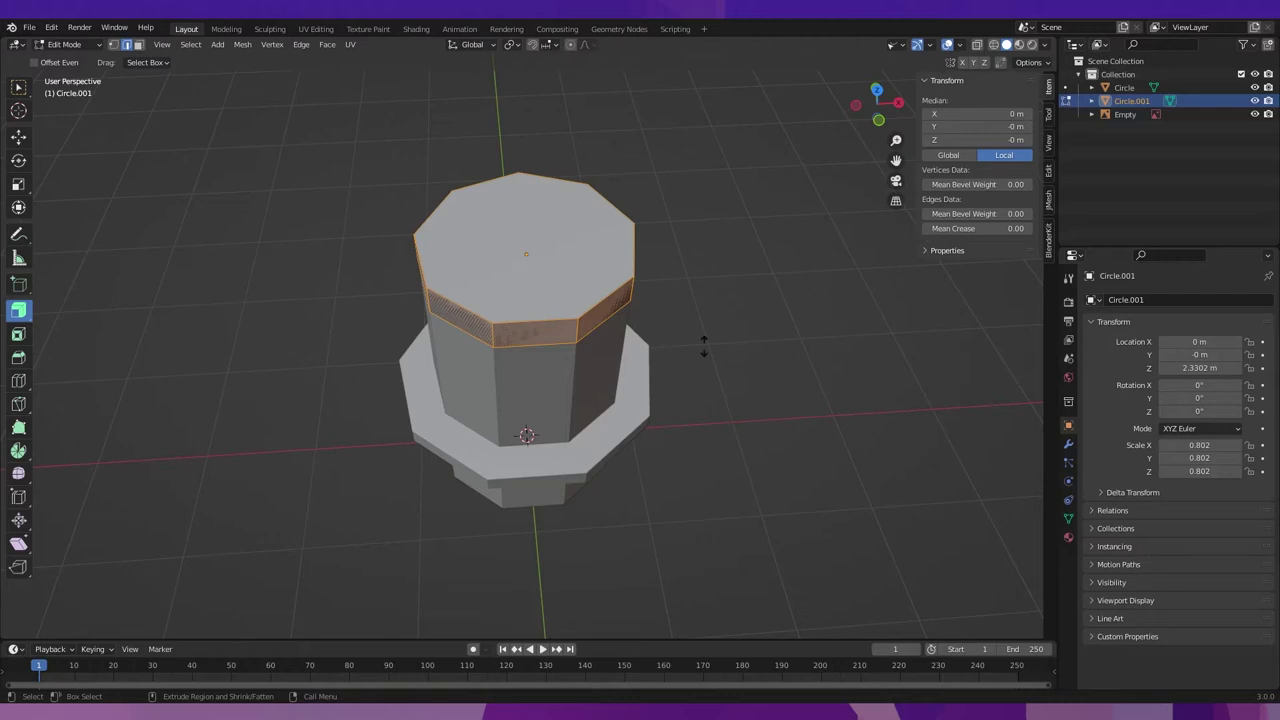
left_click_drag(704, 345, 705, 328)
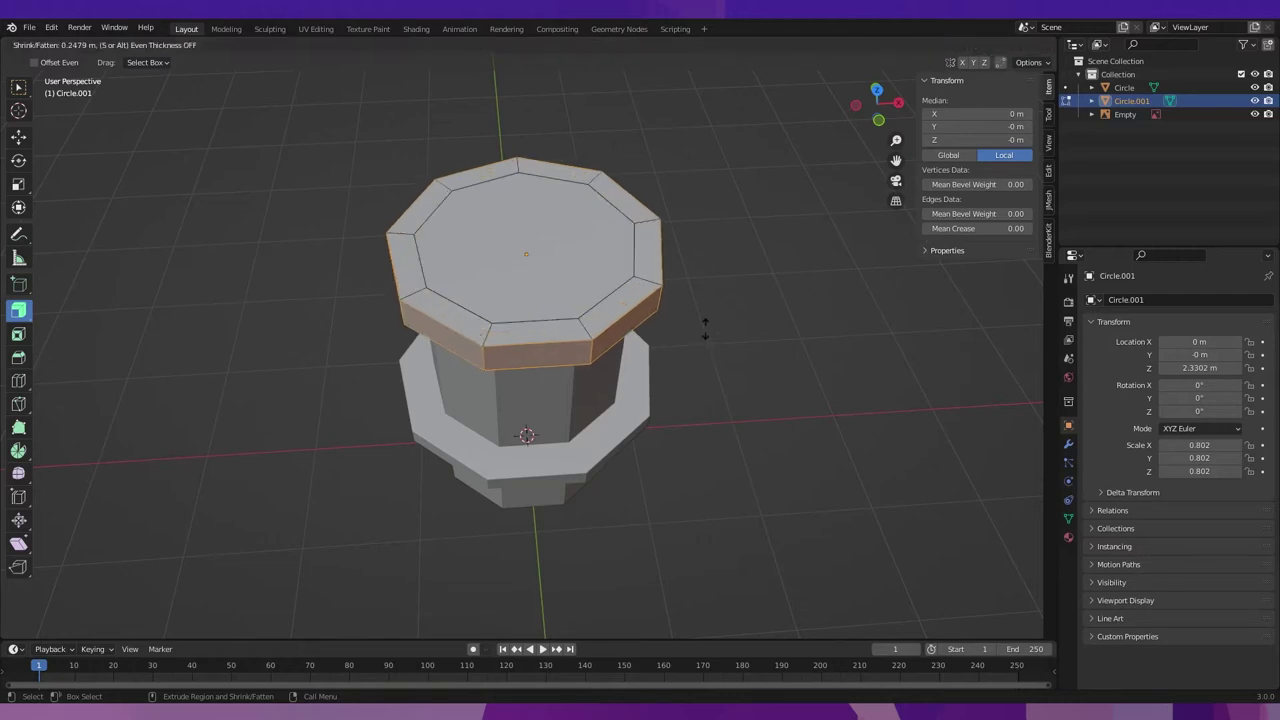
left_click_drag(705, 329, 706, 329)
mouse_move(706, 329)
middle_mouse_down()
mouse_move(686, 317)
mouse_move(674, 257)
mouse_move(652, 286)
middle_mouse_up()
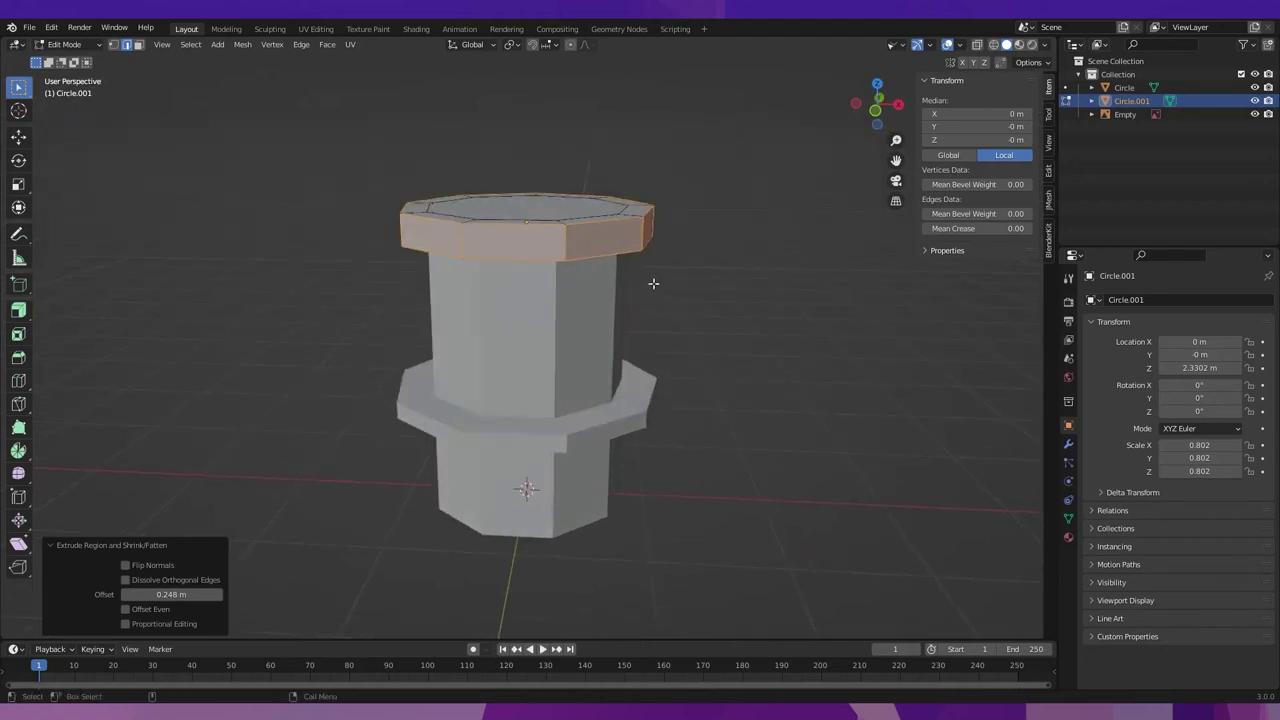
key("ctrl+z")
key("ctrl+z")
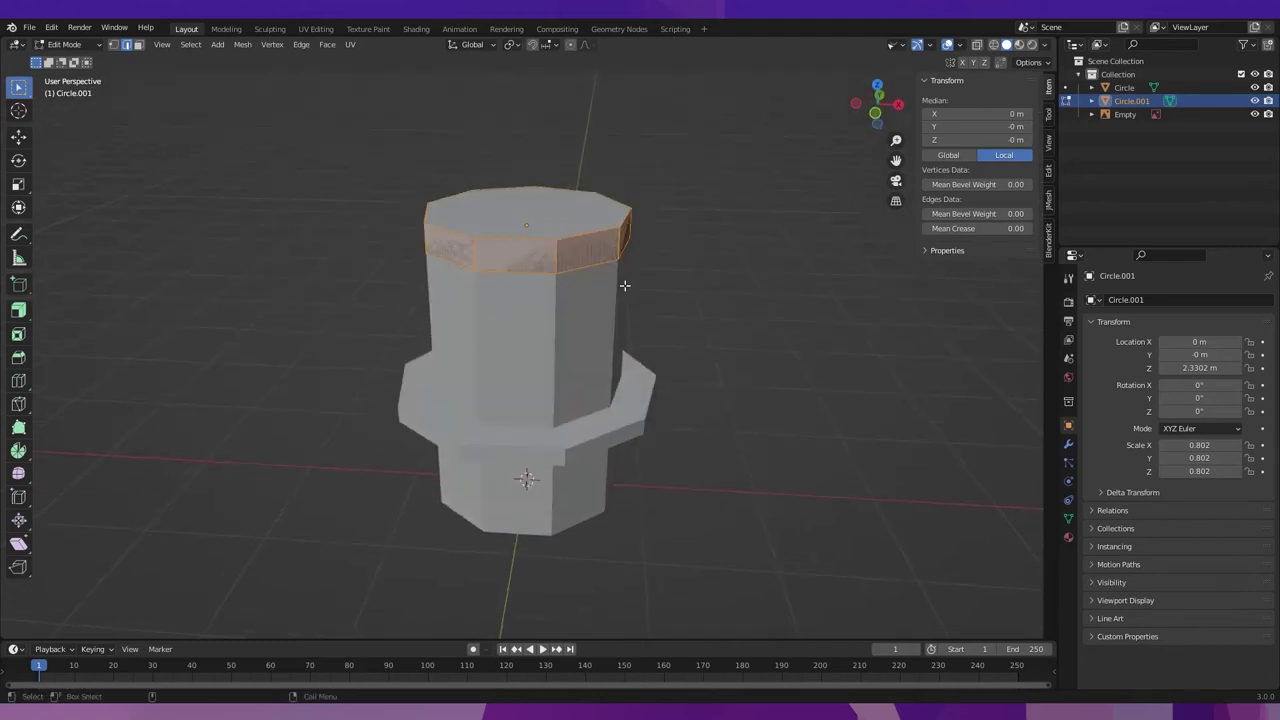
left_click(576, 239, "alt")
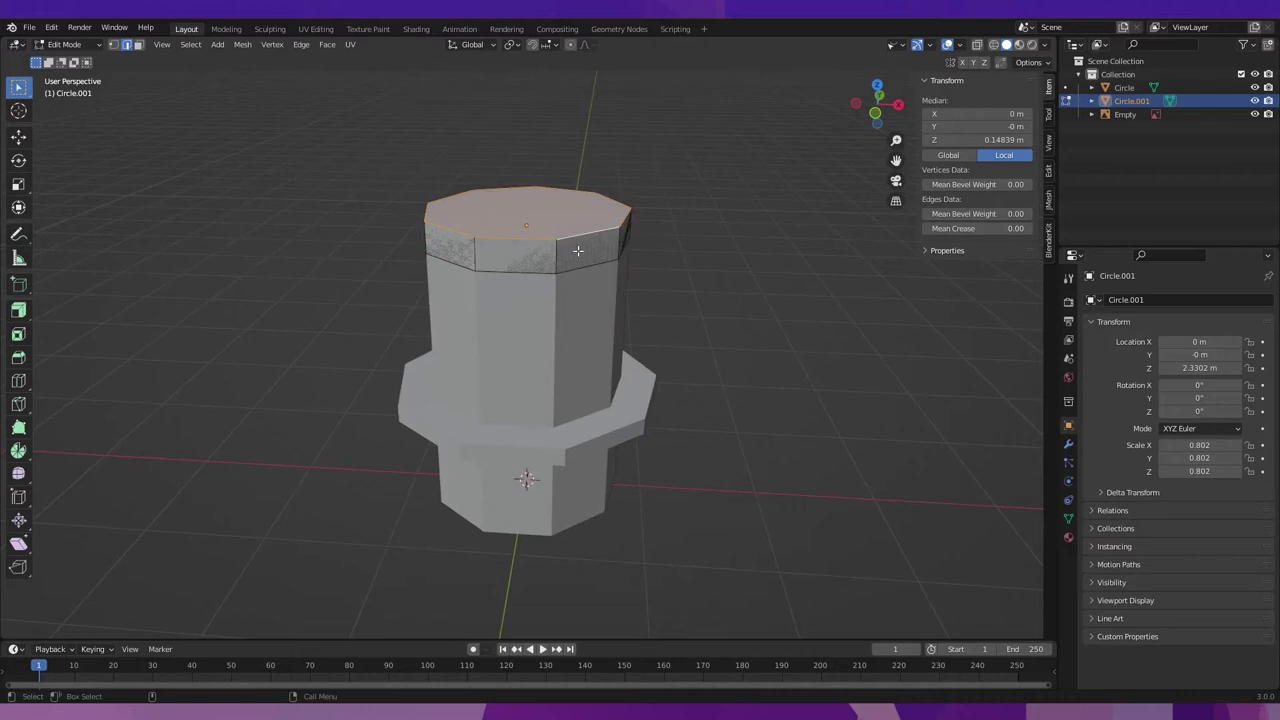
left_click(582, 263, "alt")
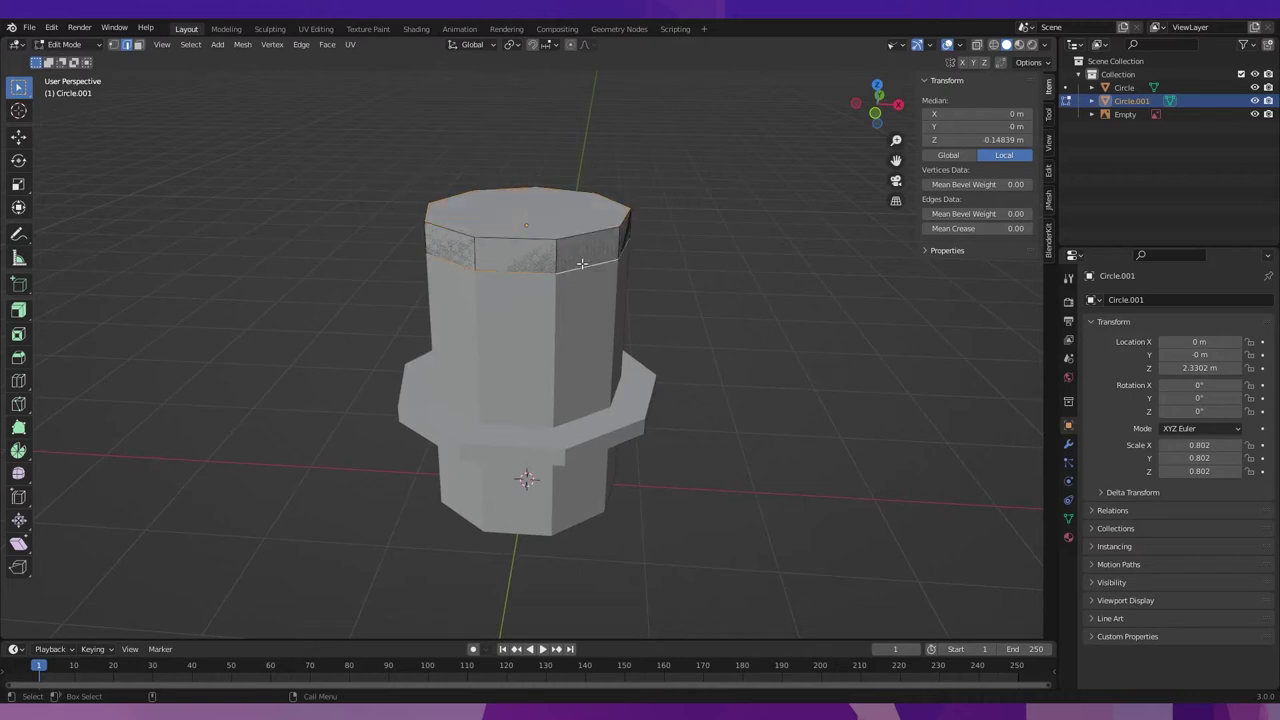
key("KP_Divide")
middle_click_drag(582, 263, 597, 353)
key("ctrl+Tab")
left_click(603, 324)
key("KP_Divide")
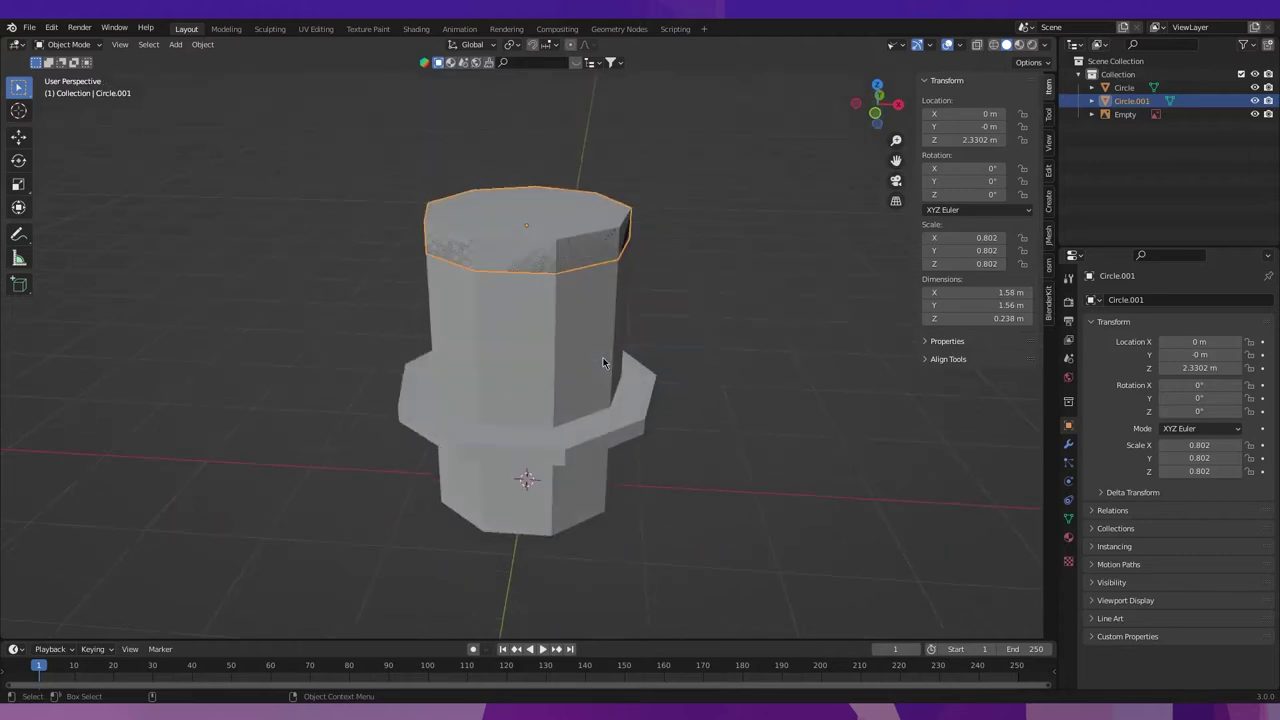
Scale the tower body's top ring of vertices inward to taper the body.
left_click(603, 362)
left_click(875, 114)
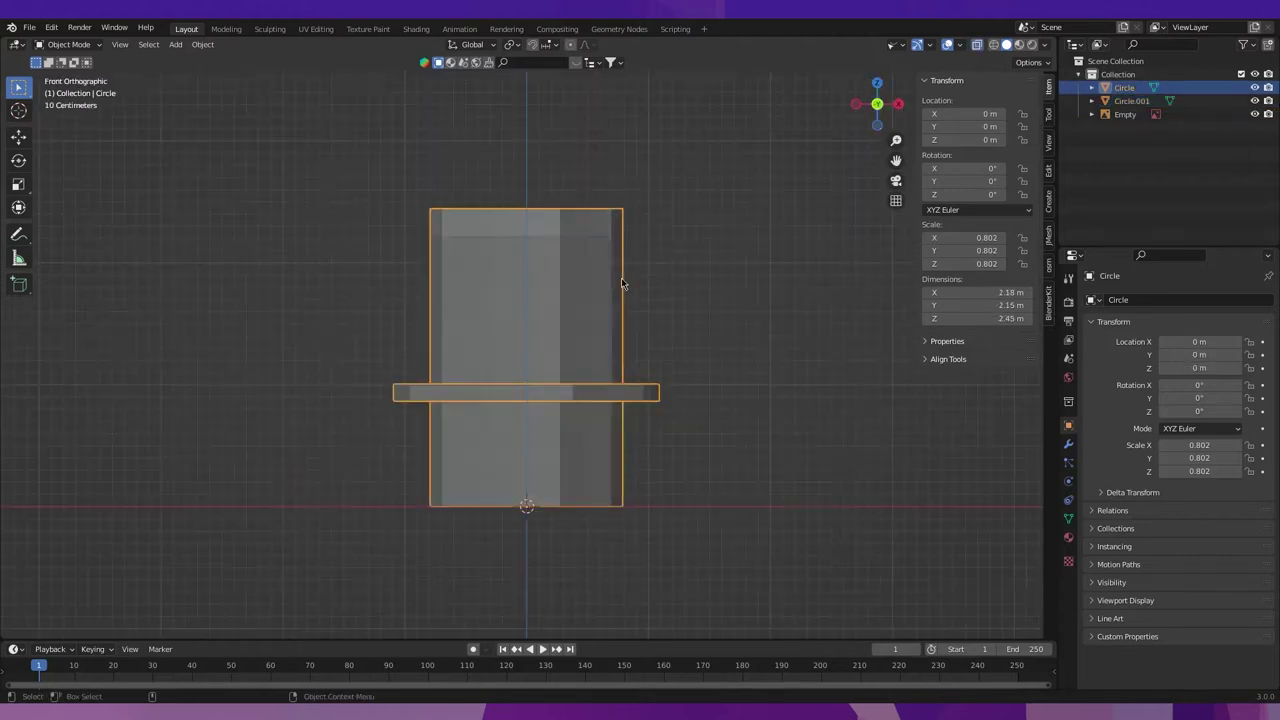
key("Tab")
left_click_drag(397, 265, 628, 180)
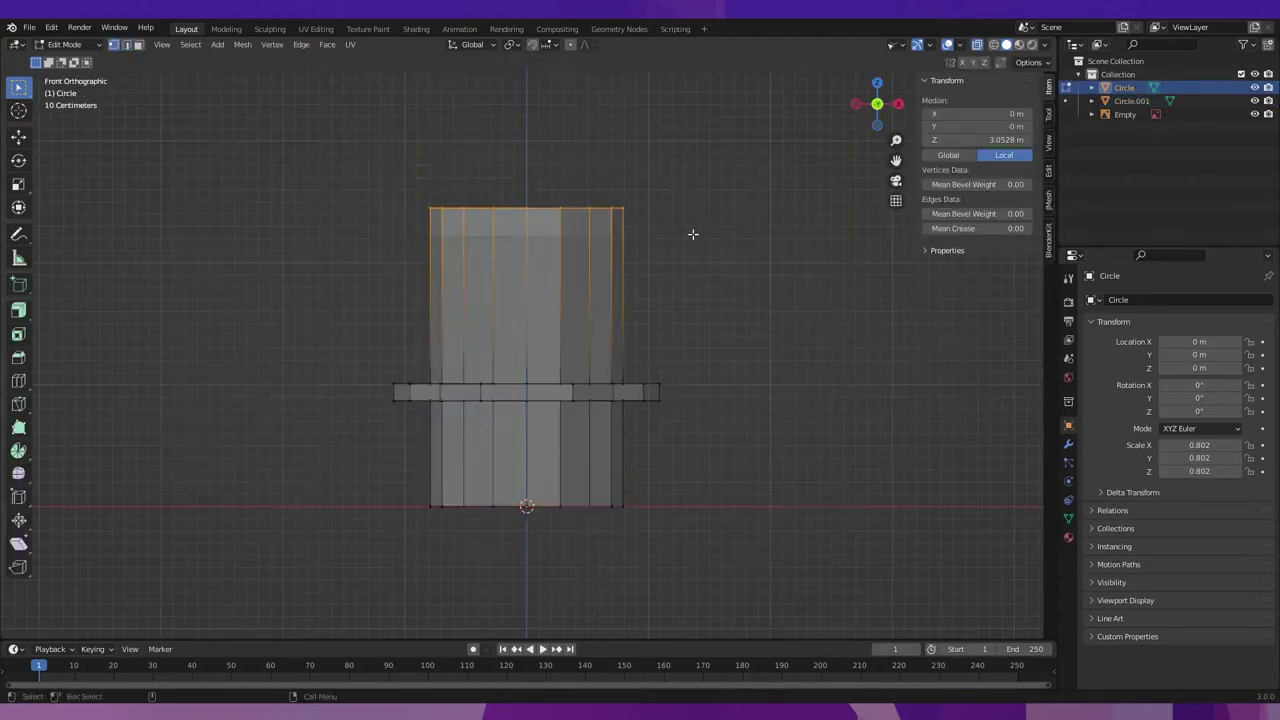
scroll(780, 220, "up", 2)
key("s")
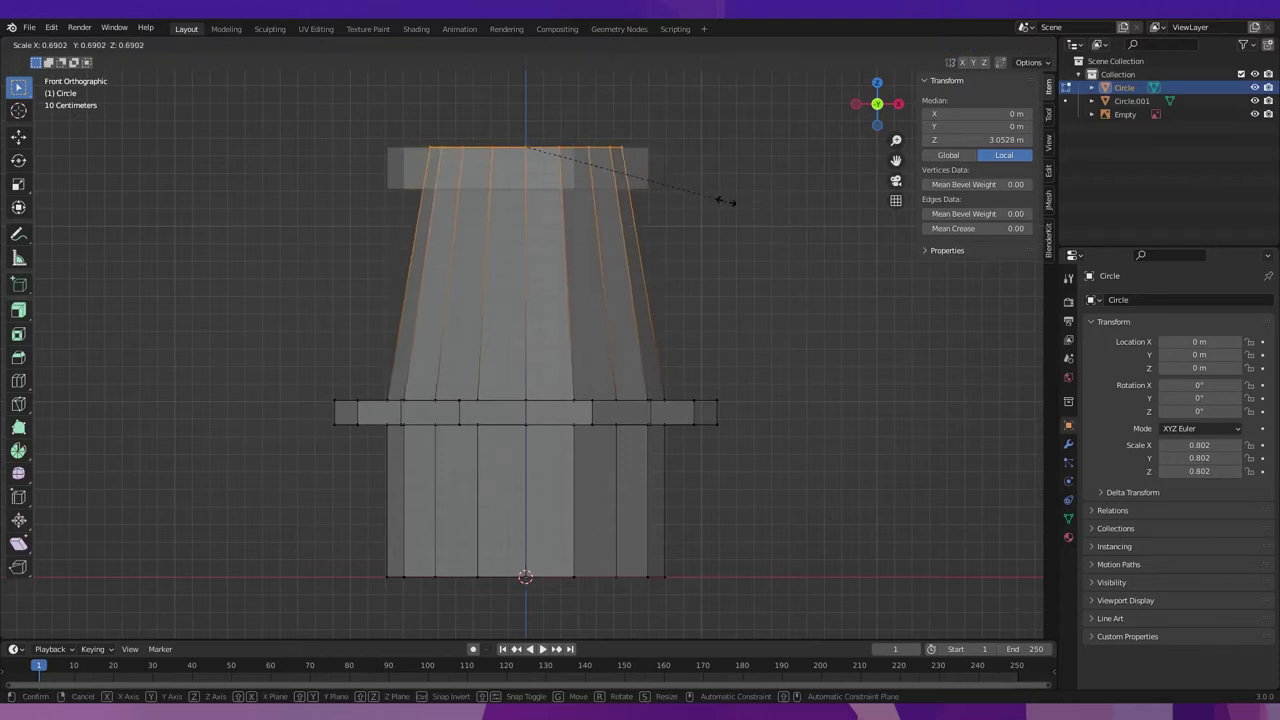
left_click(716, 200)
key("Tab")
Raise the cap vertically to Z 2.368 m.
middle_click_drag(570, 209, 572, 248)
left_click(575, 205)
key("g")
key("z")
left_click(568, 216)
scroll(568, 216, "down", 2)
middle_click_drag(568, 216, 571, 227)
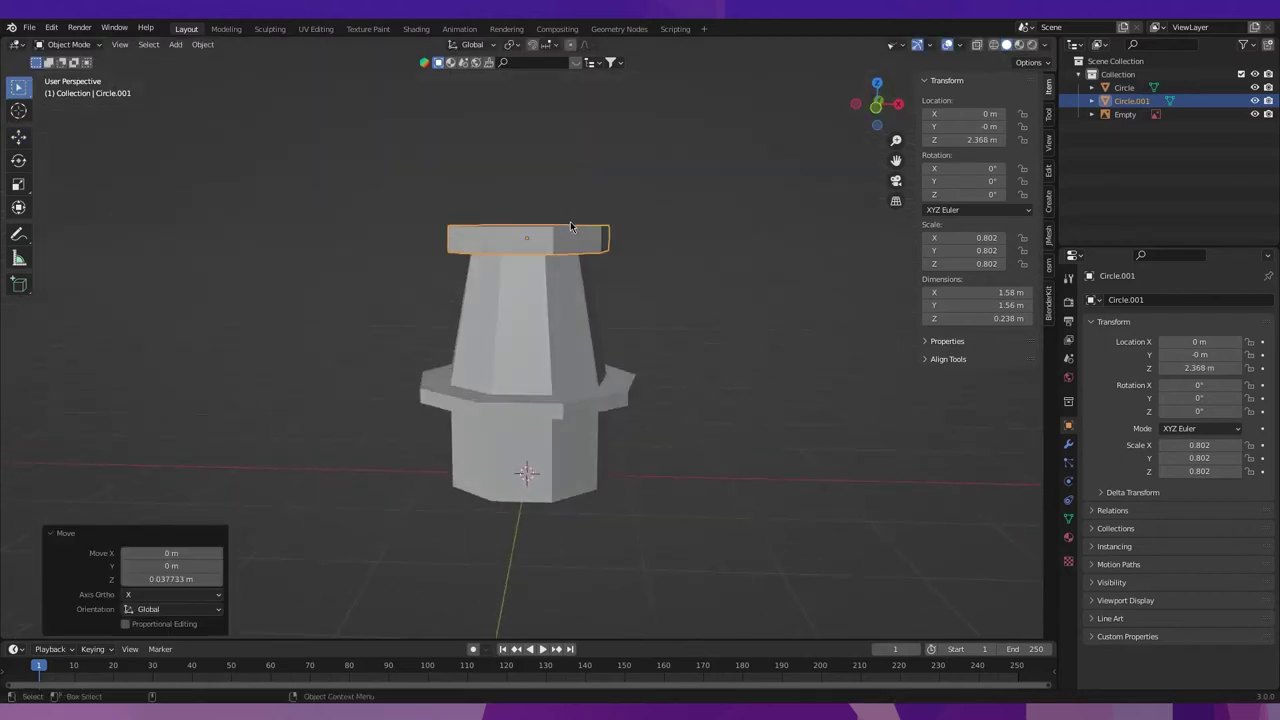
Apply scale on both the cap and the tower body.
key("ctrl+a")
left_click(664, 222)
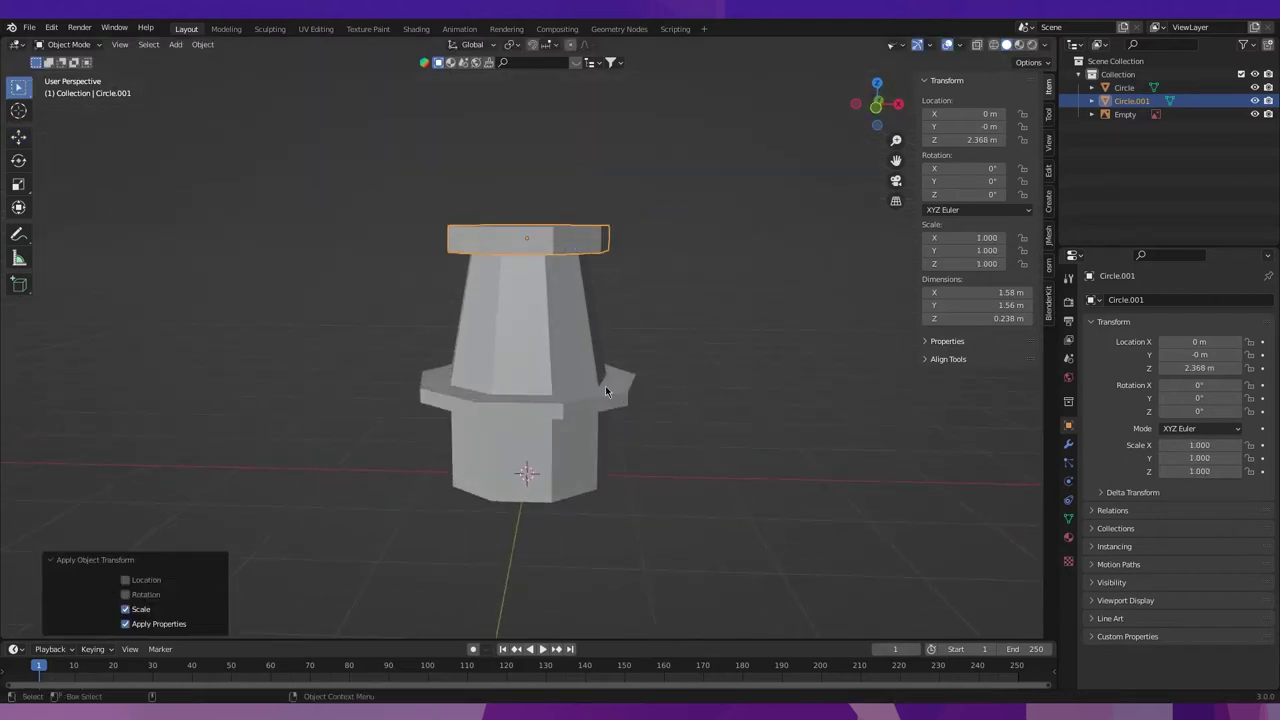
left_click(605, 385)
key("ctrl+a")
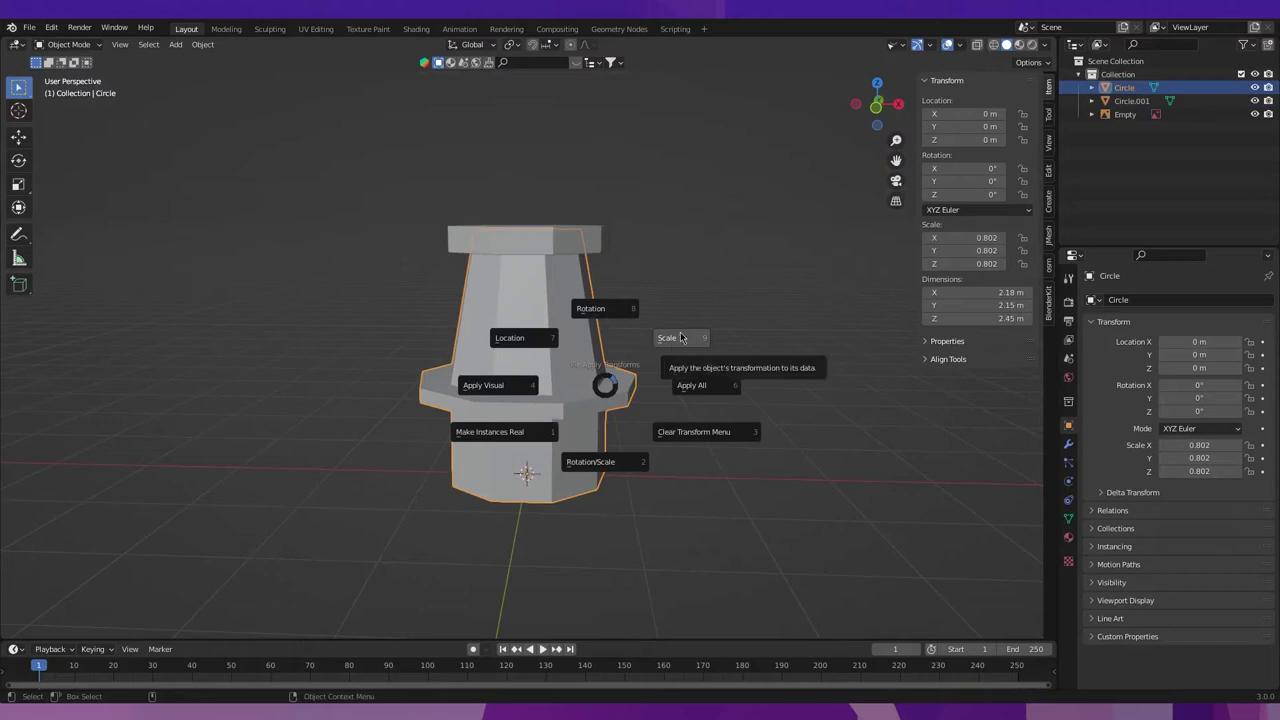
left_click(680, 337)
middle_click_drag(664, 357, 588, 388)
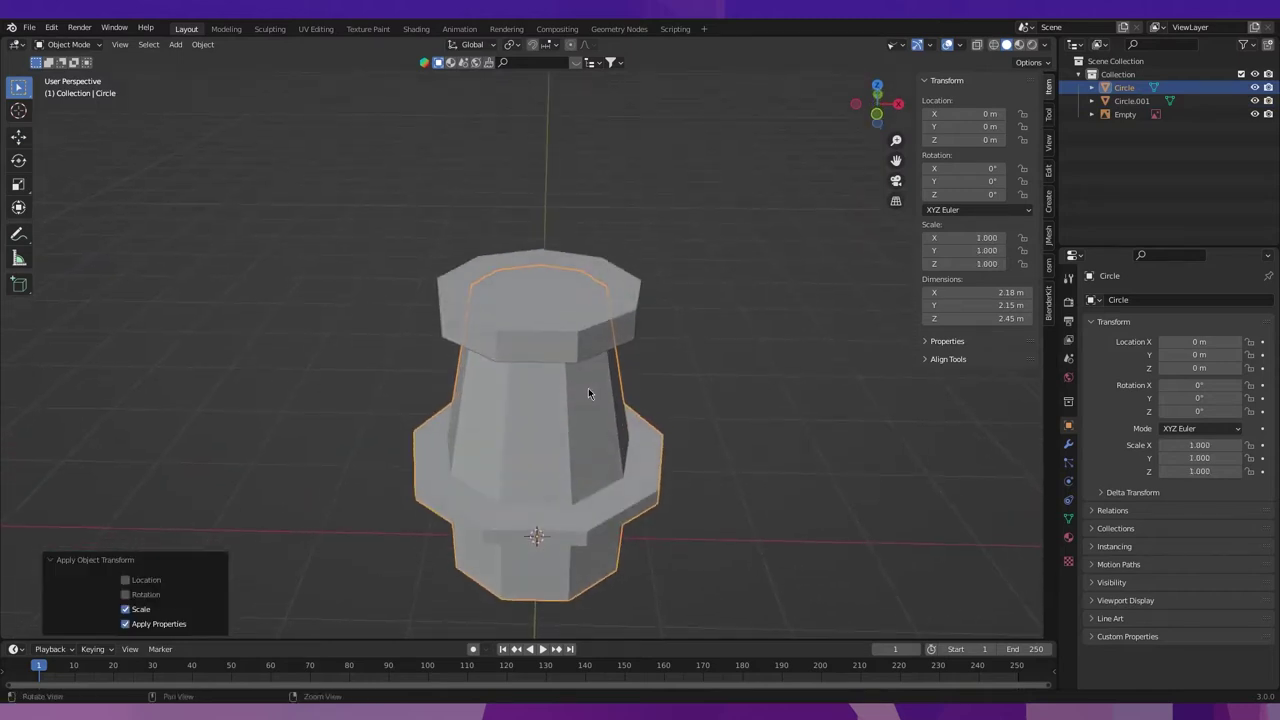
Snap the 3D cursor to the cap's centre for placing new objects.
left_click(571, 293)
middle_click_drag(571, 295, 579, 276)
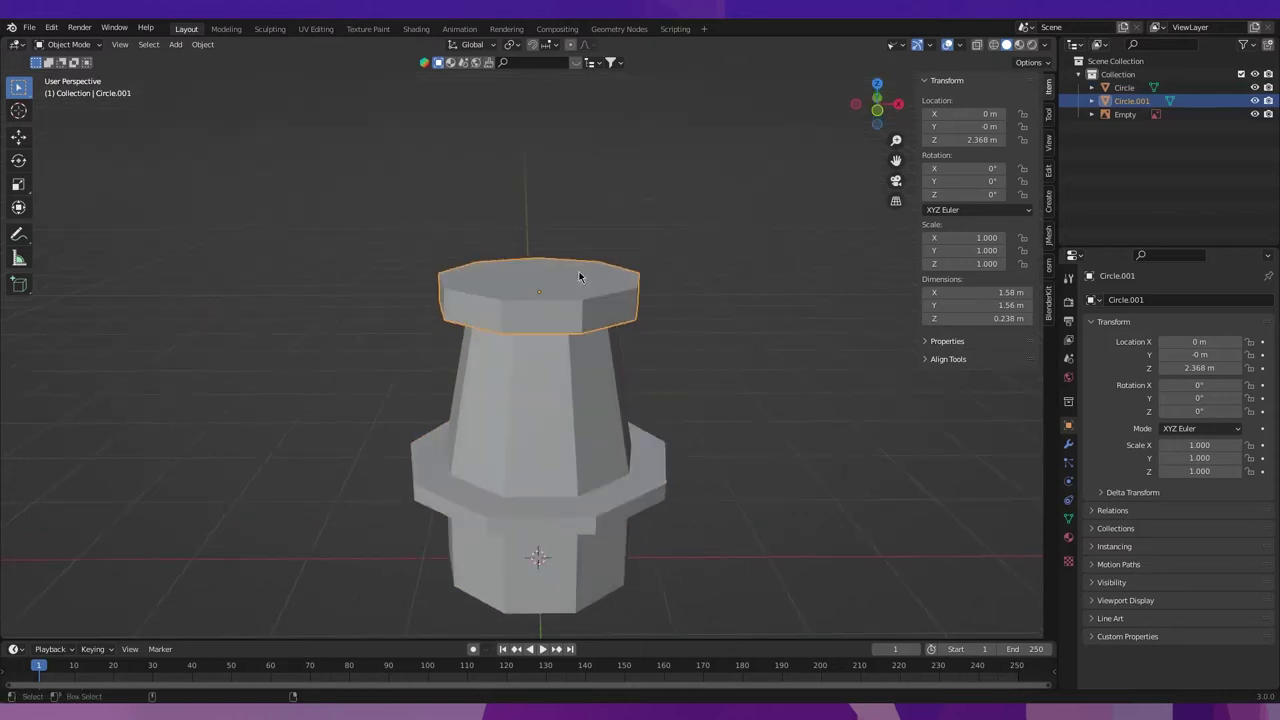
key("shift+s")
key("shift+s")
left_click(579, 325)
key("shift+a")
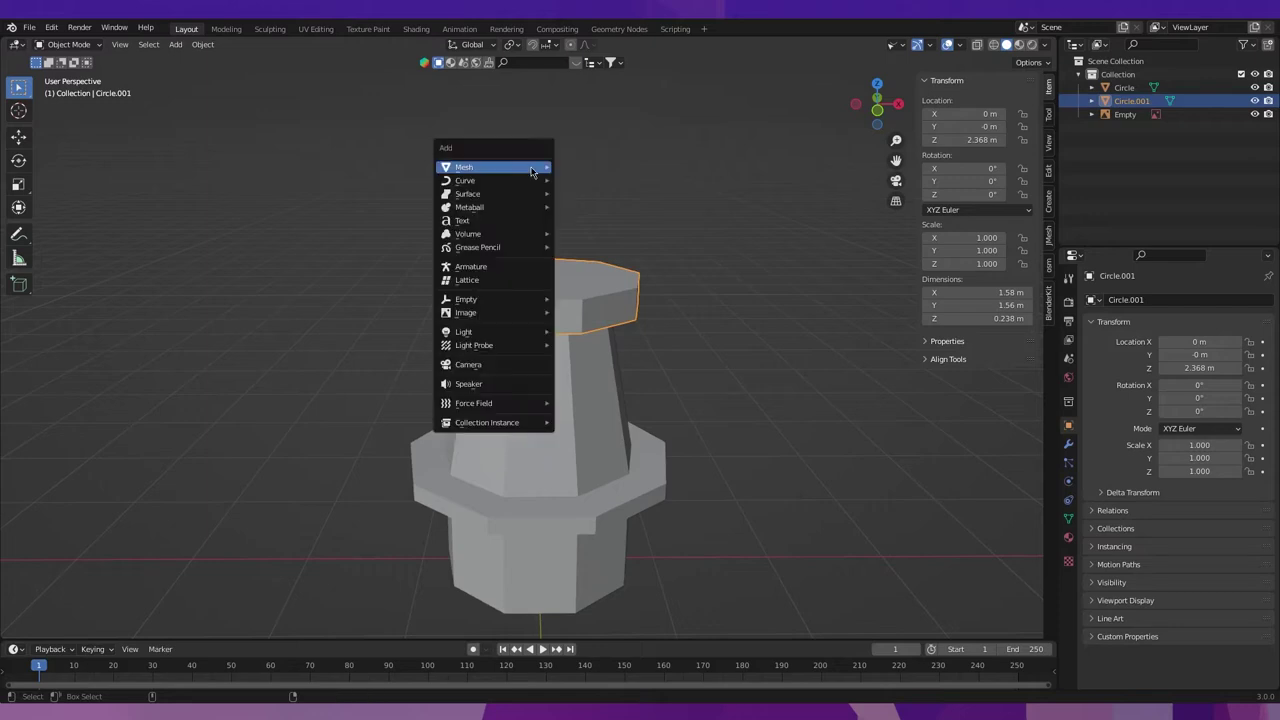
Add a UV sphere at the cap and delete its lower half to leave a dome.
left_click(596, 206)
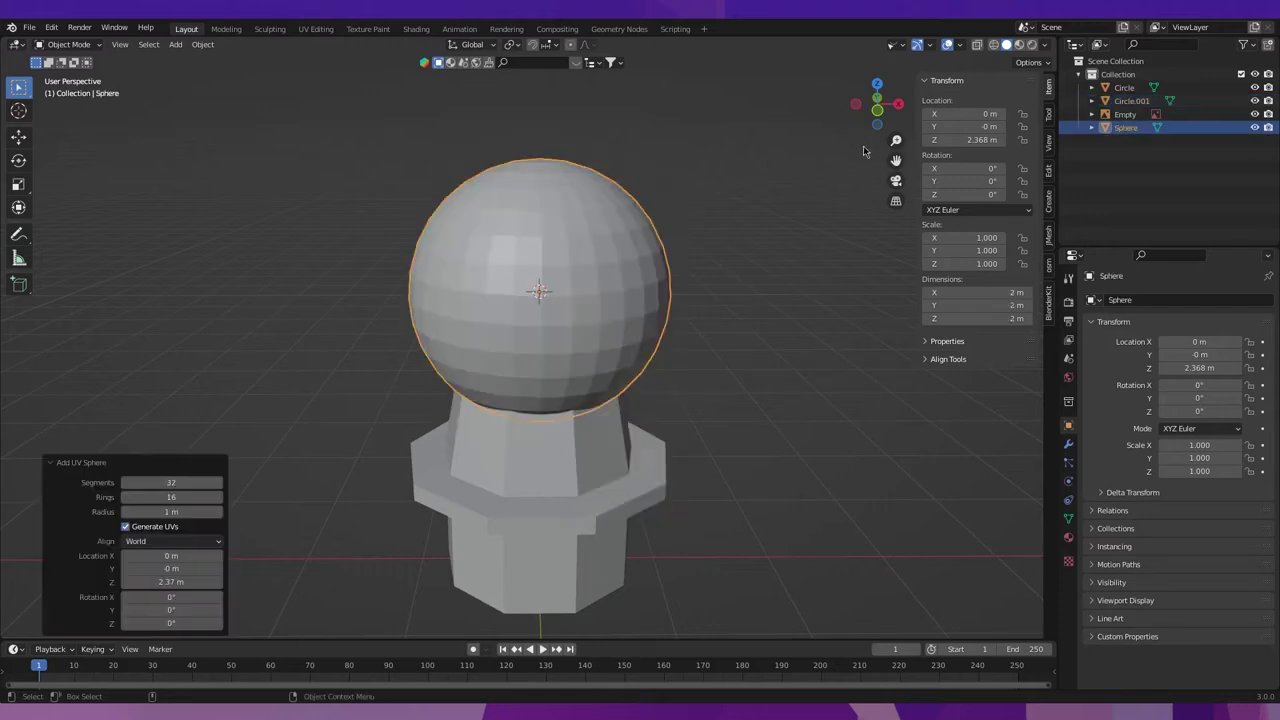
key("KP_1")
key("Tab")
left_click_drag(320, 456, 674, 292)
key("x")
left_click(595, 308)
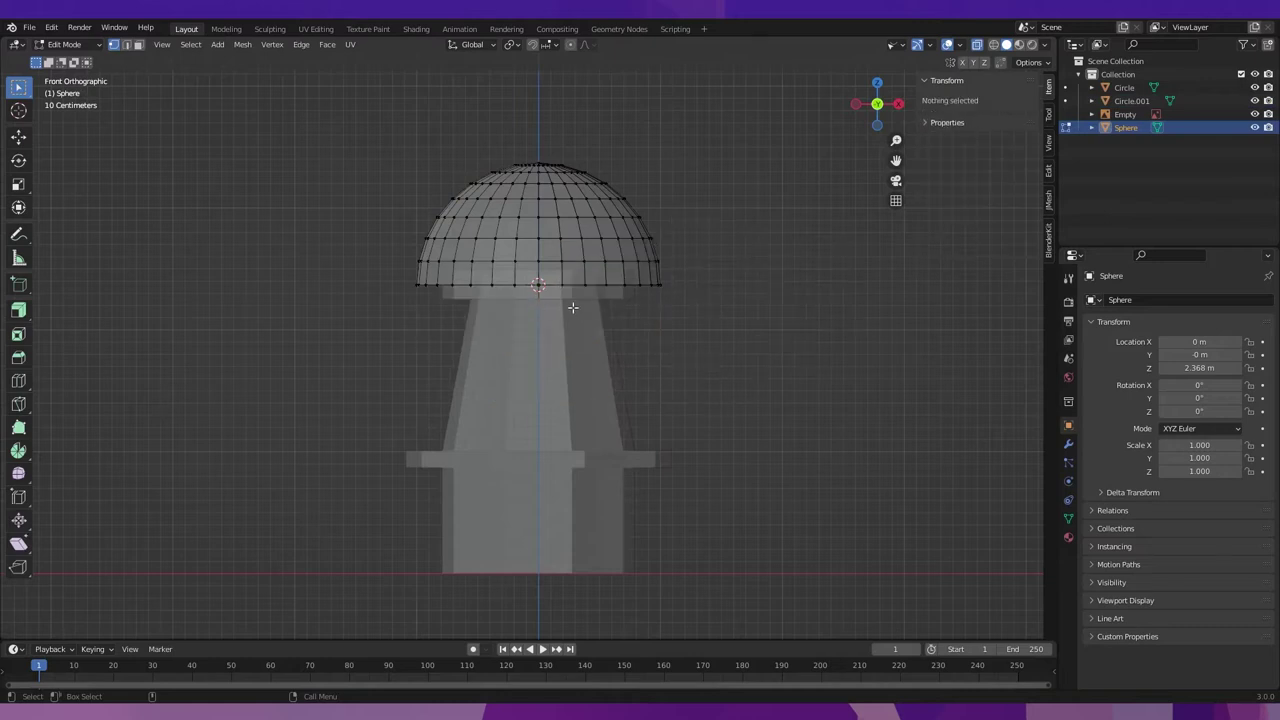
key("Tab")
Shrink the dome to 0.571 scale and raise it to Z 2.4629 m onto the cap.
key("s")
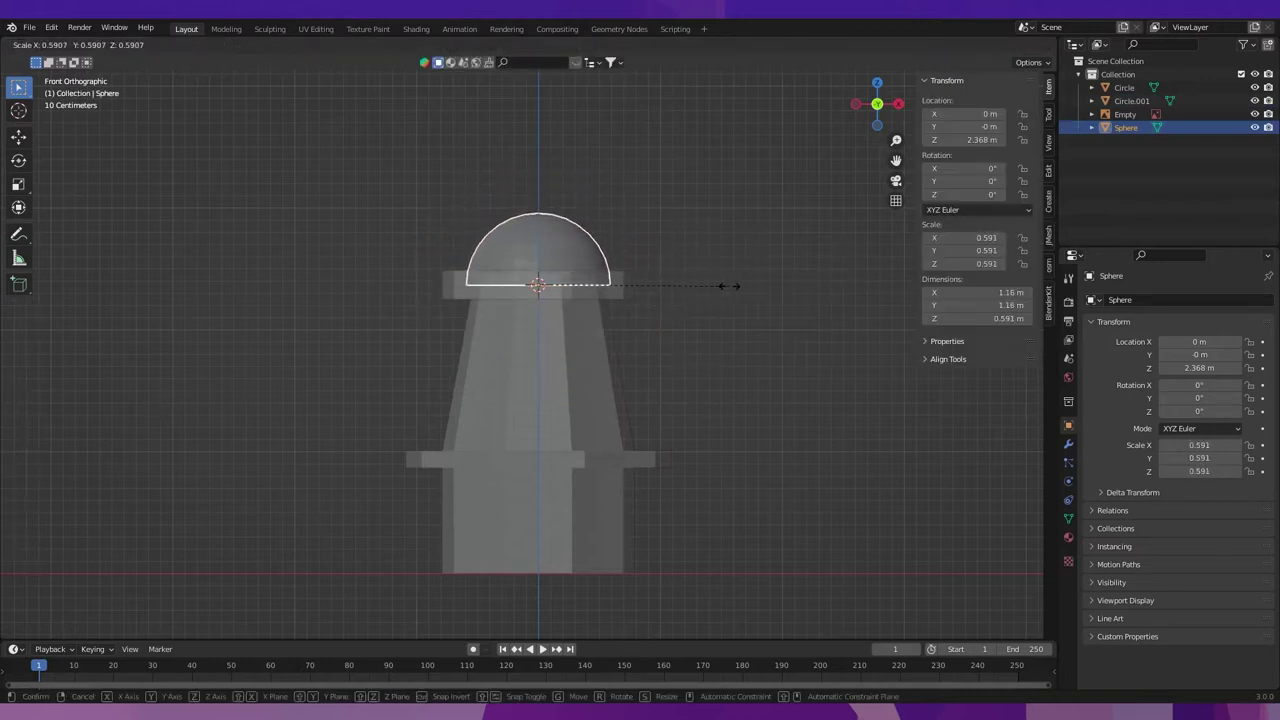
left_click(728, 286)
scroll(588, 300, "up", 2)
key("shift+space")
key("g")
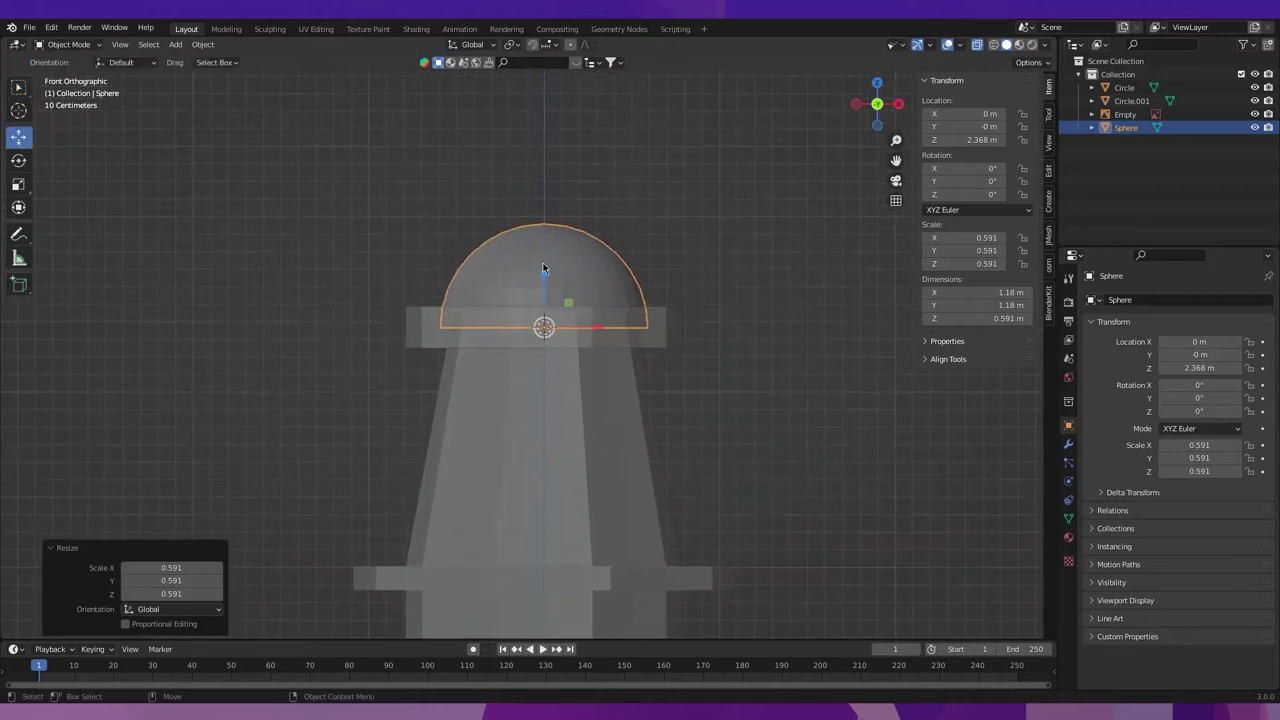
left_click_drag(543, 268, 541, 244)
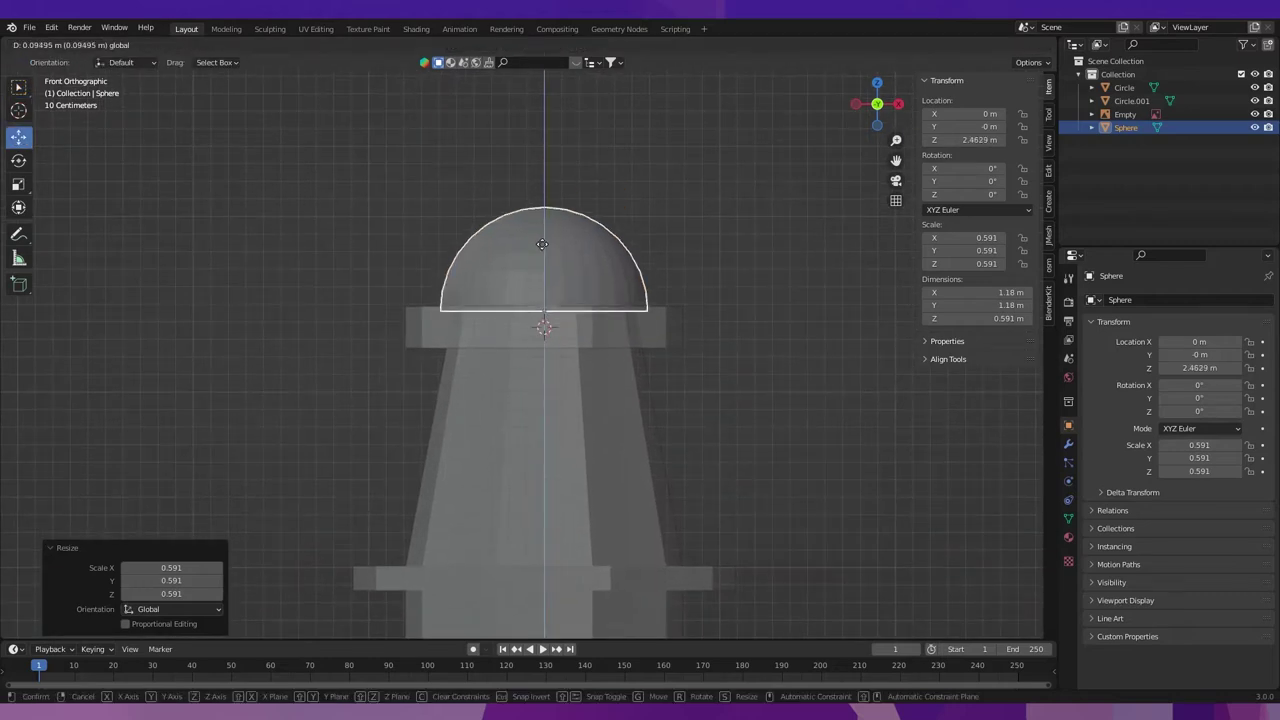
left_click_drag(541, 244, 541, 244)
key("s")
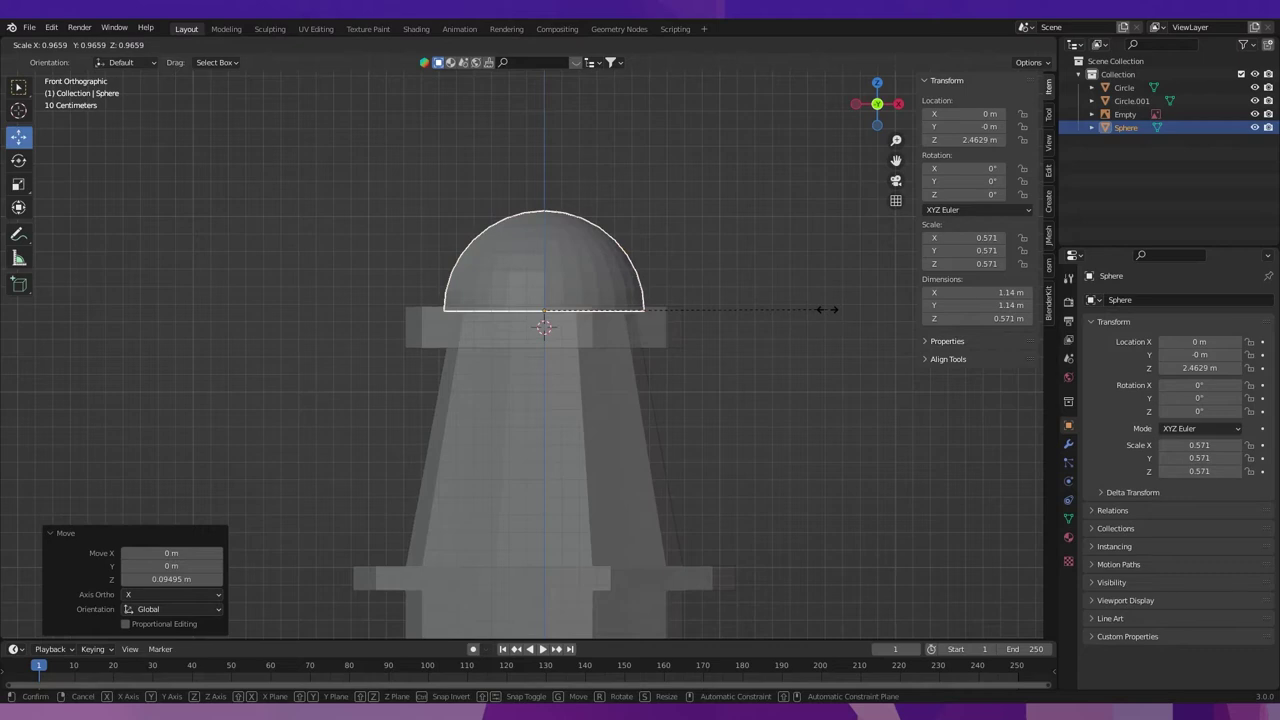
left_click(626, 317)
scroll(623, 311, "down", 2)
Apply the dome's scale.
key("alt+z")
key("w")
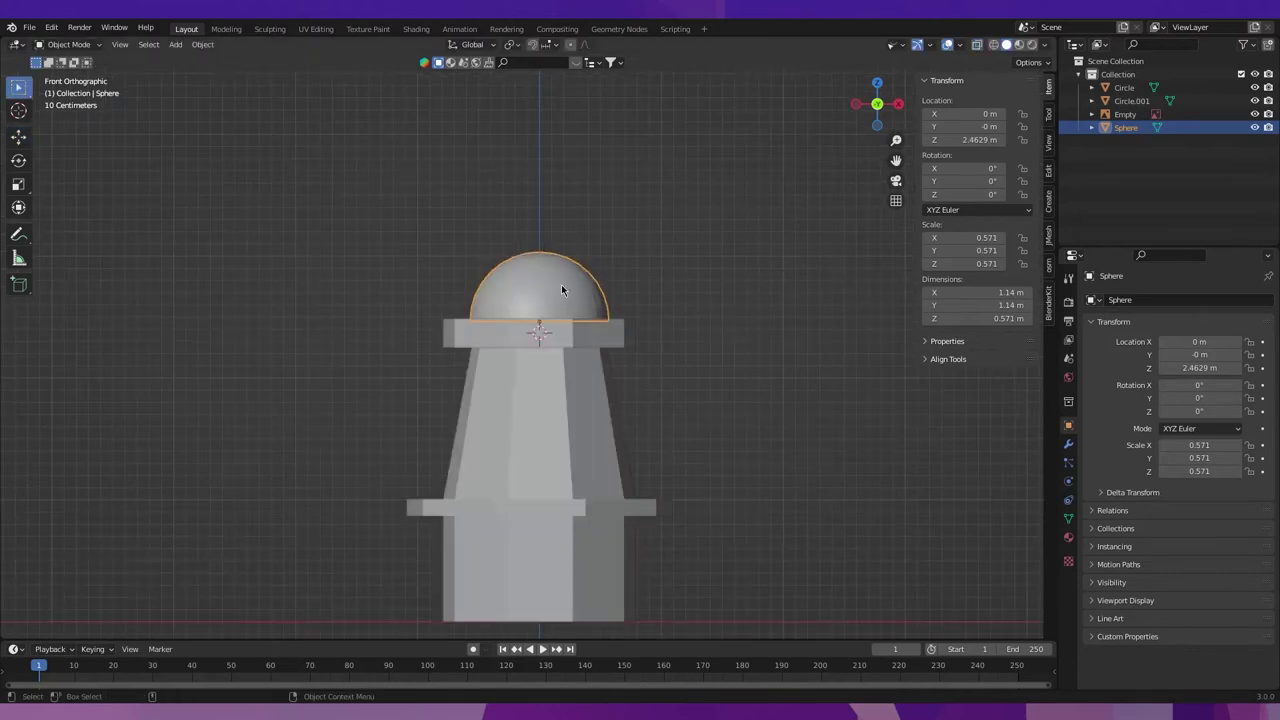
middle_click_drag(561, 290, 561, 348)
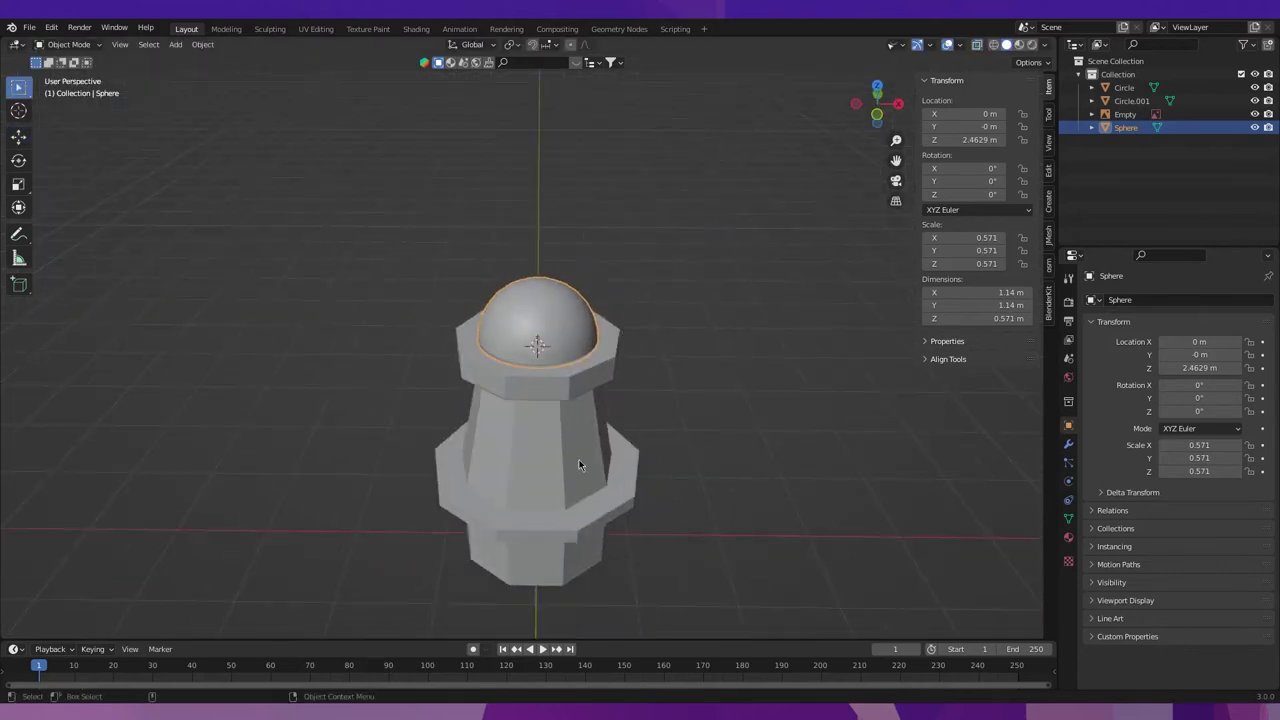
key("ctrl+a")
left_click(634, 317)
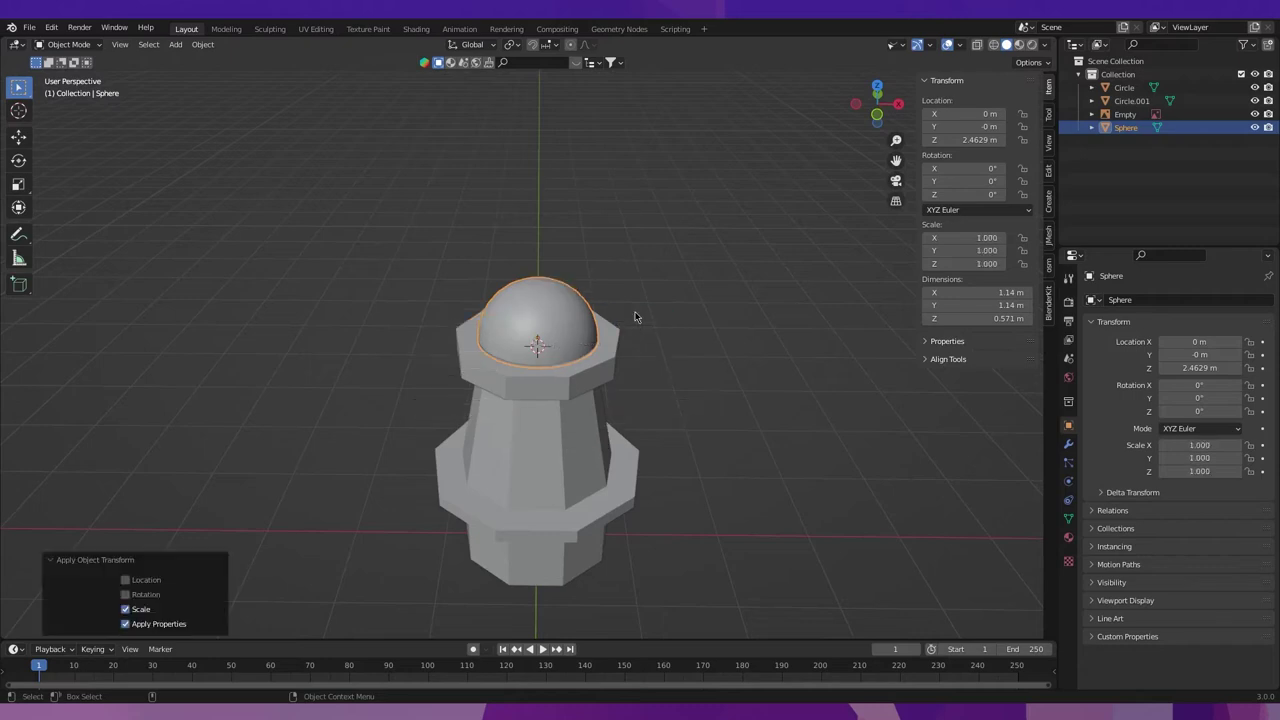
Select the tower body and switch it into Edit Mode.
mouse_move(614, 366)
middle_mouse_down()
mouse_move(583, 423)
mouse_move(589, 475)
mouse_move(634, 458)
middle_mouse_up()
scroll(634, 458, "up", 2)
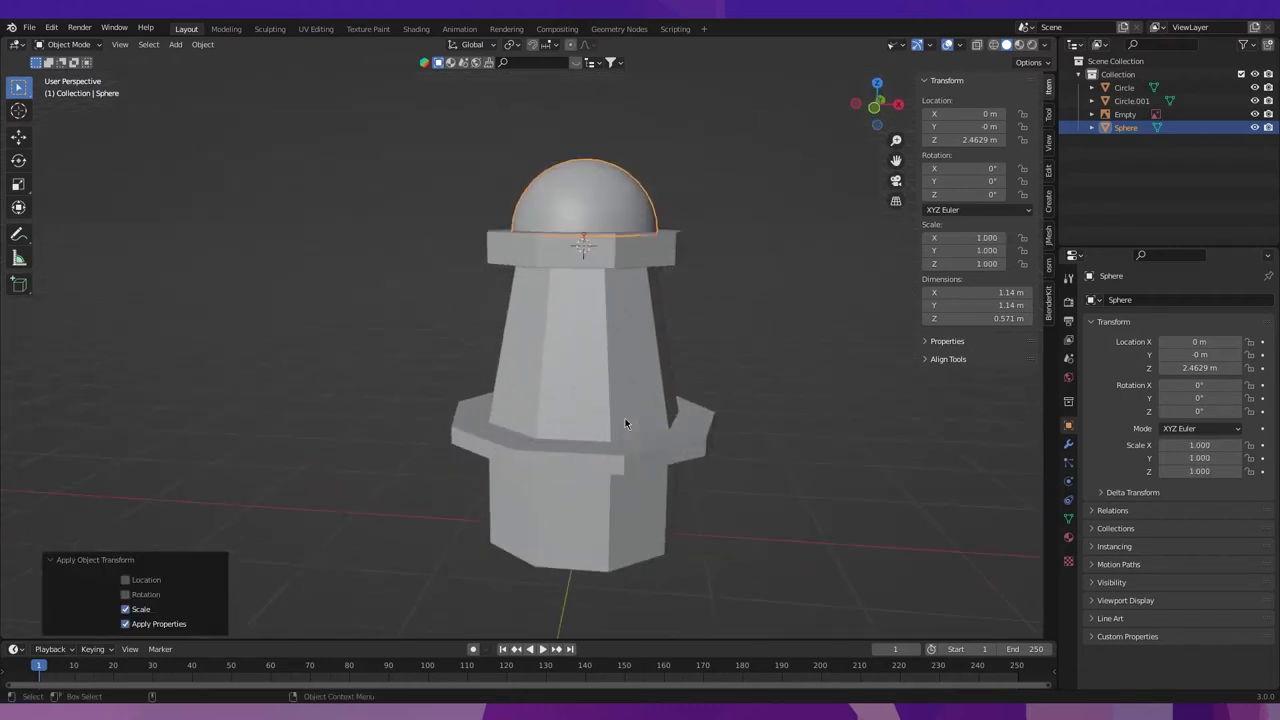
left_click(634, 458)
key("ctrl+Tab")
left_click(635, 466)
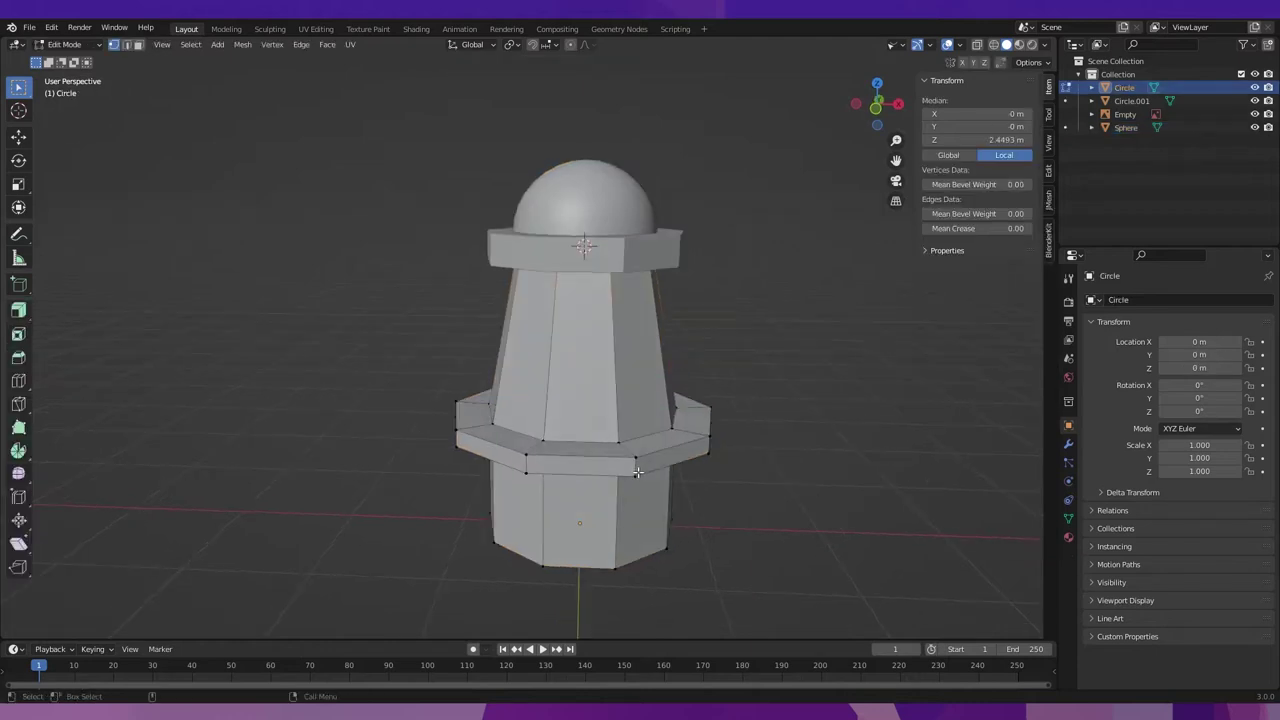
Duplicate the flange's edge ring in place and separate it into its own object.
left_click(616, 458, "alt")
key("shift+d")
right_click(639, 430)
key("F3")
left_click(659, 444)
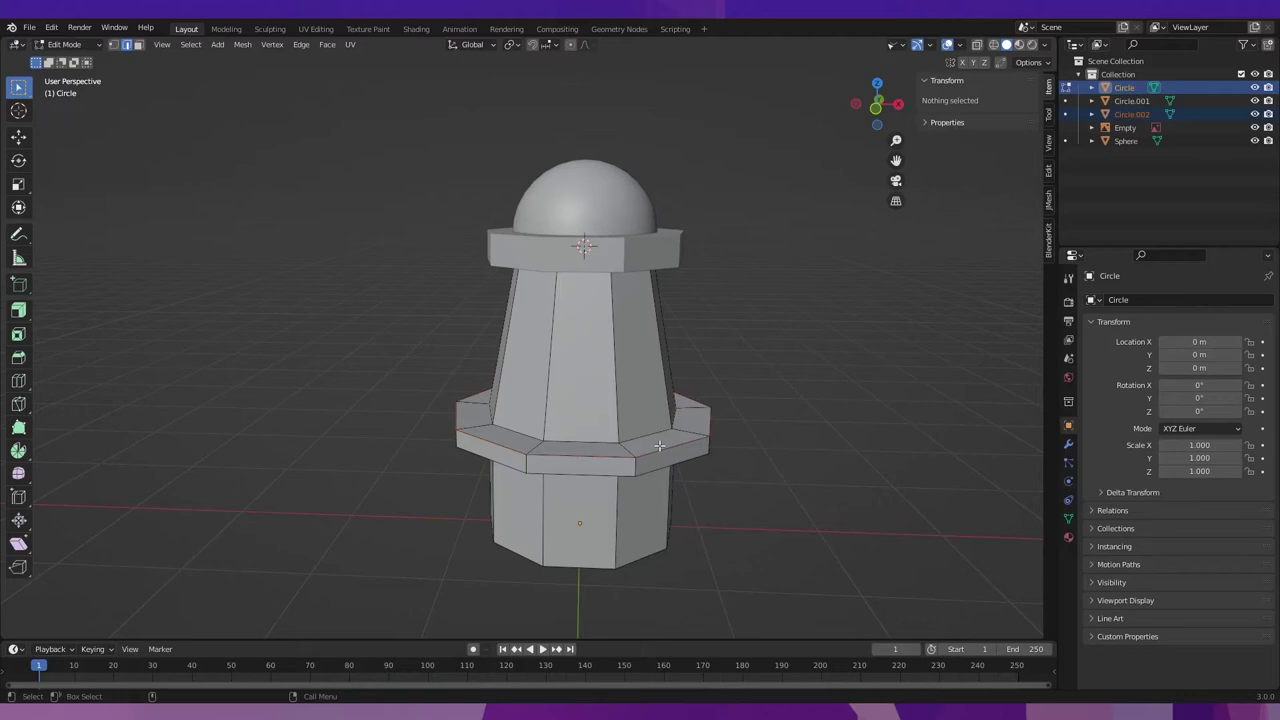
key("ctrl+Tab")
left_click(623, 446)
left_click(618, 467)
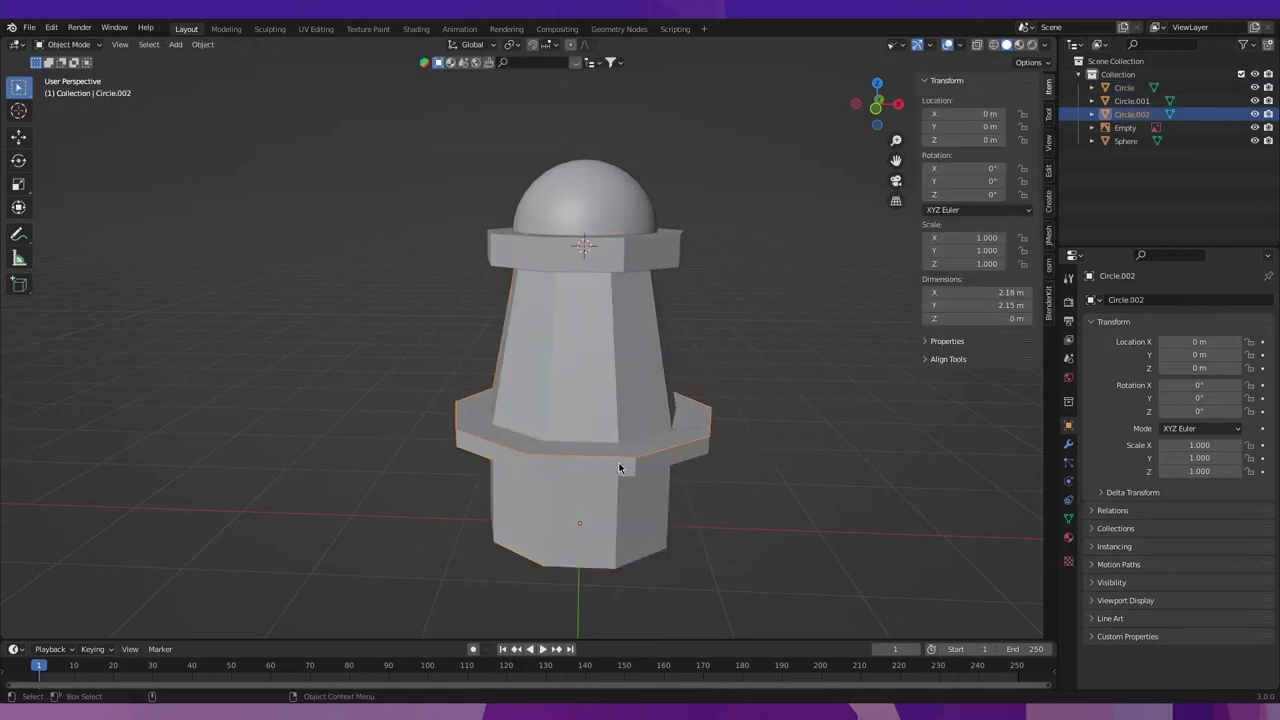
Set the ring's origin to geometry and move it up to Z 1.277 m.
left_click(878, 102)
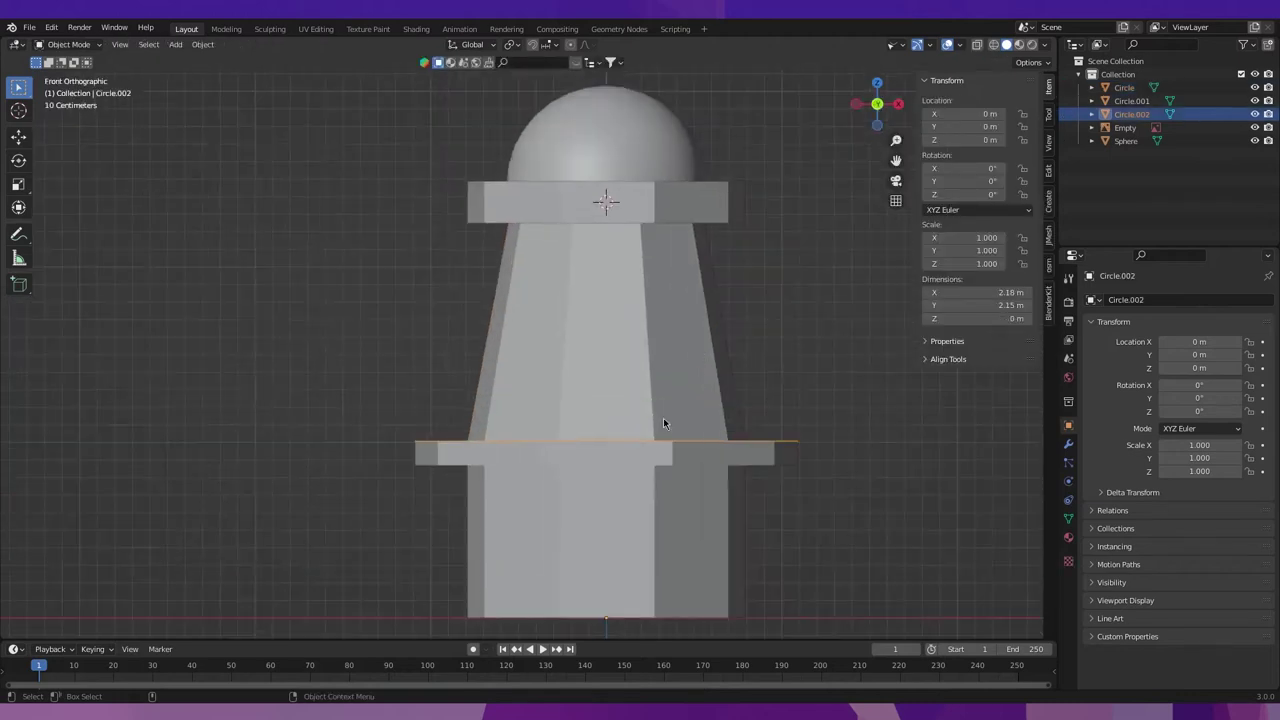
key("shift+space")
key("g")
key("ctrl+alt+shift+c")
left_click(695, 500)
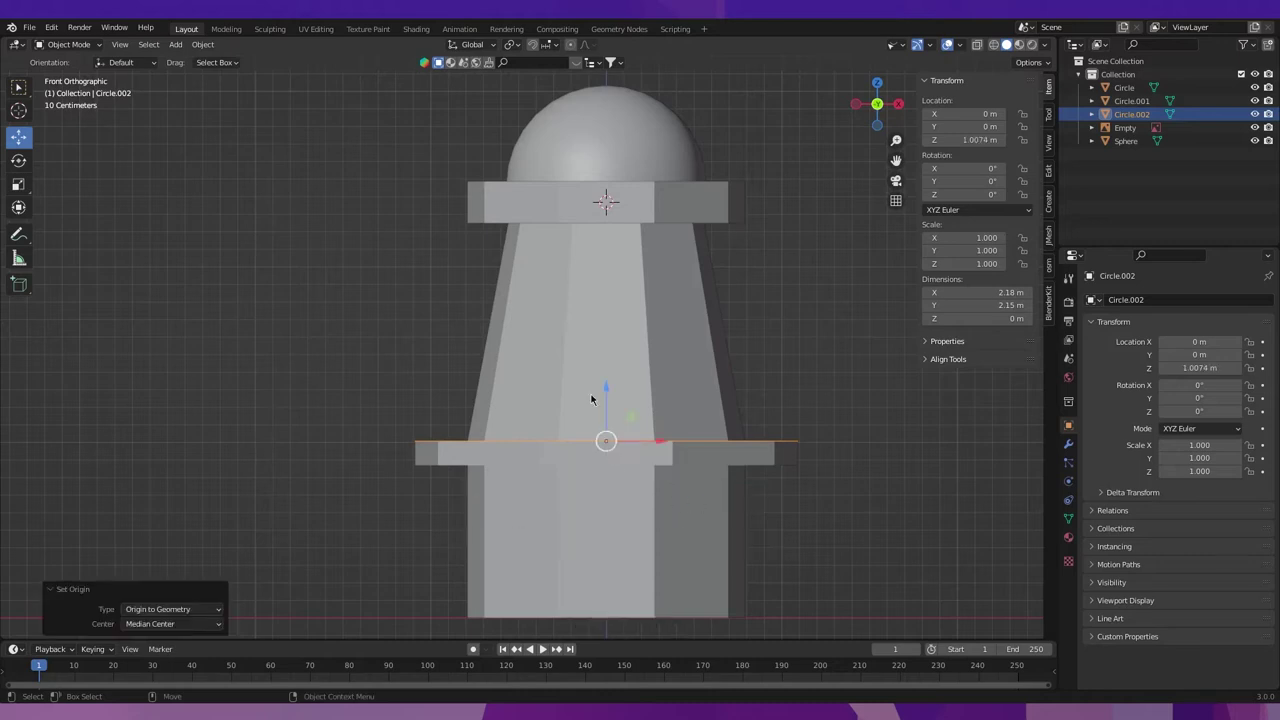
key("g")
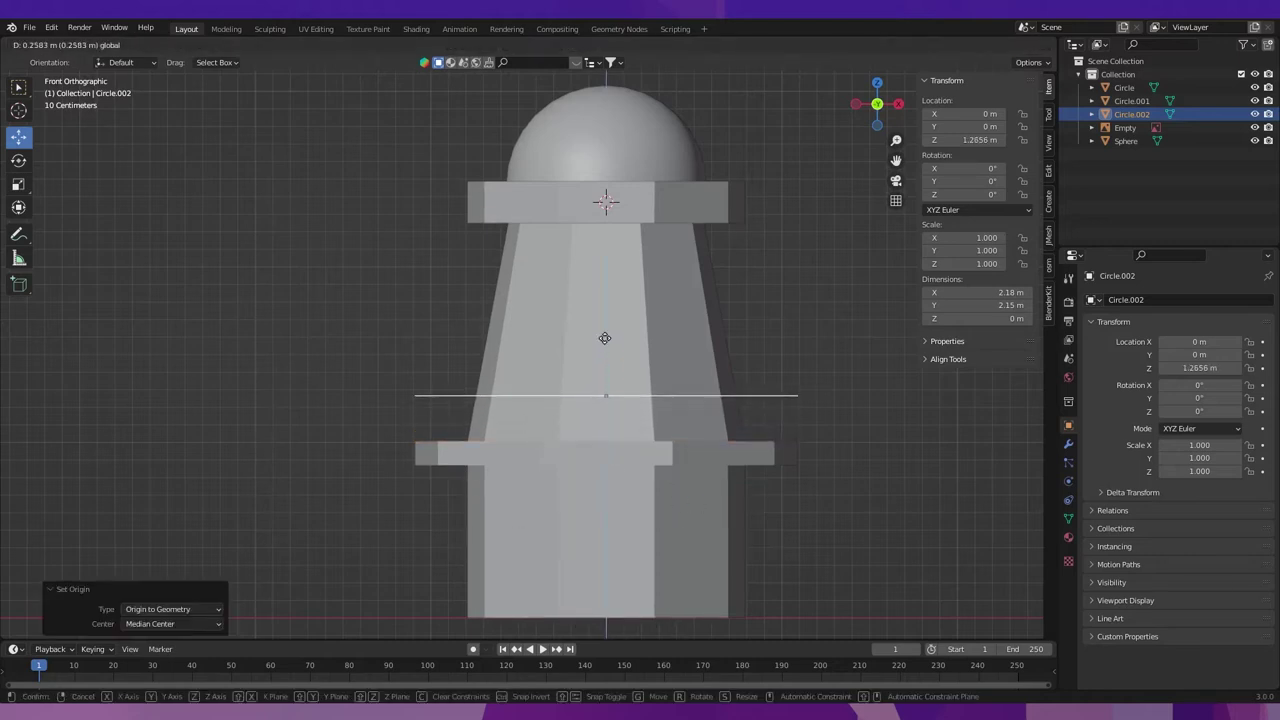
left_click(604, 338)
middle_click_drag(714, 400, 760, 420)
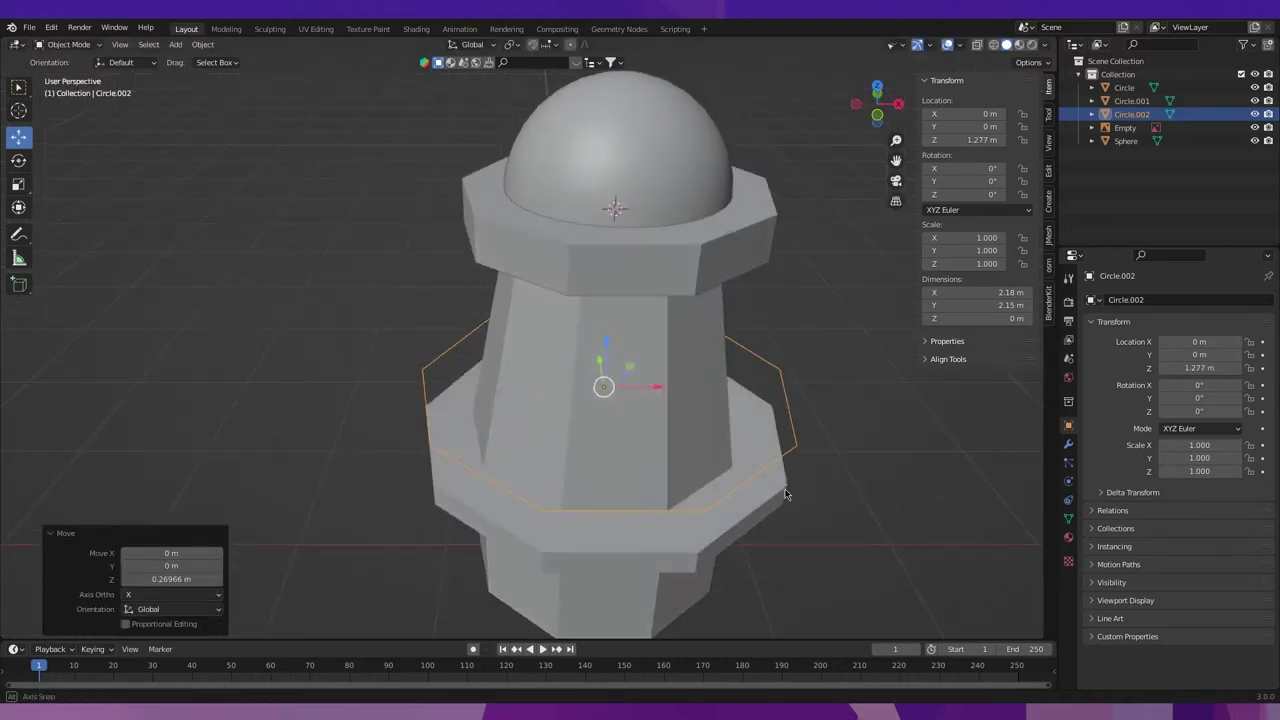
Scale the ring down slightly to 0.970.
key("w")
key("s")
left_click(905, 468)
key("s")
left_click(902, 470)
middle_click_drag(798, 432, 790, 405)
Convert the ring object to a curve via F3 search 'convert'.
key("F3")
type("convert")
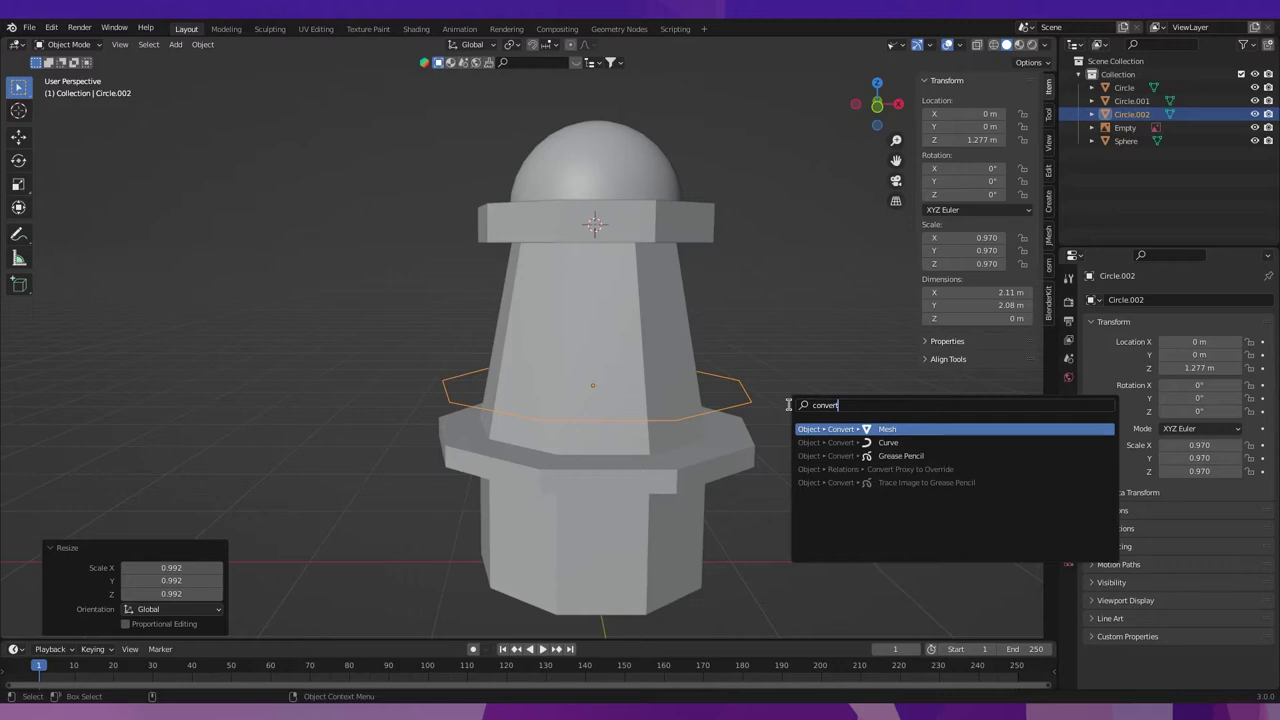
key("Down")
key("Return")
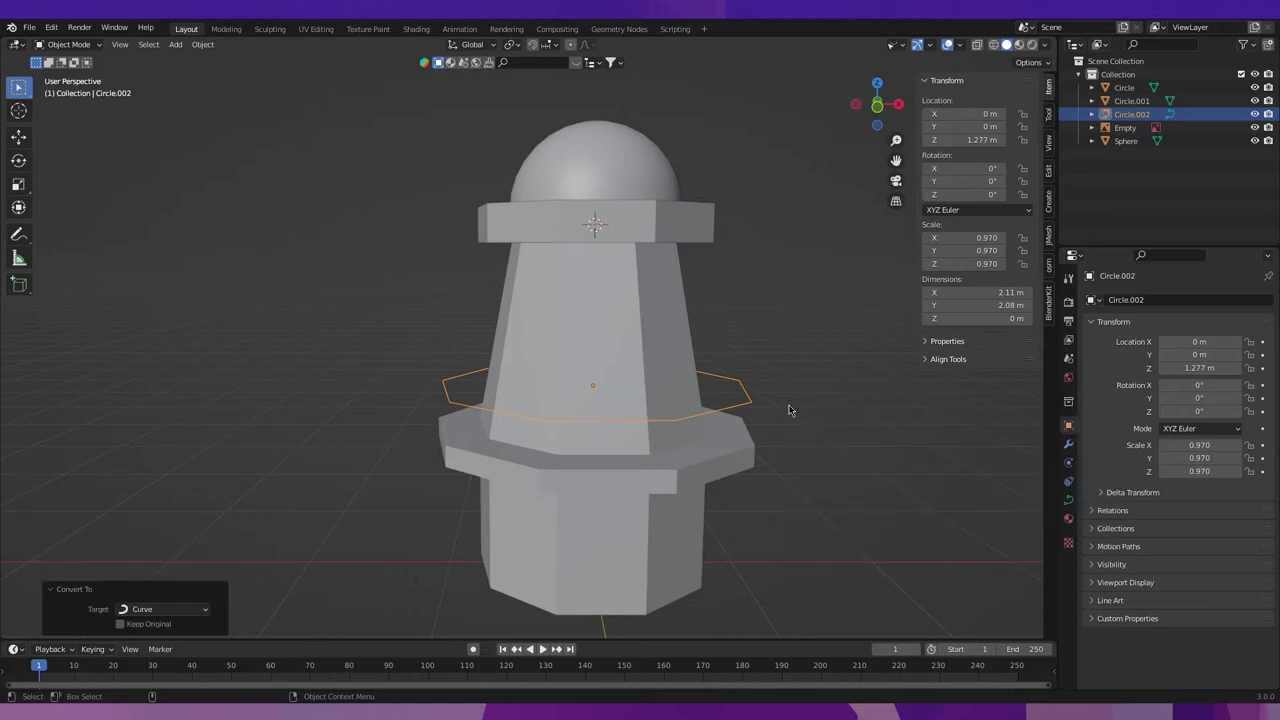
scroll(788, 410, "down", 2)
middle_click_drag(788, 410, 649, 453)
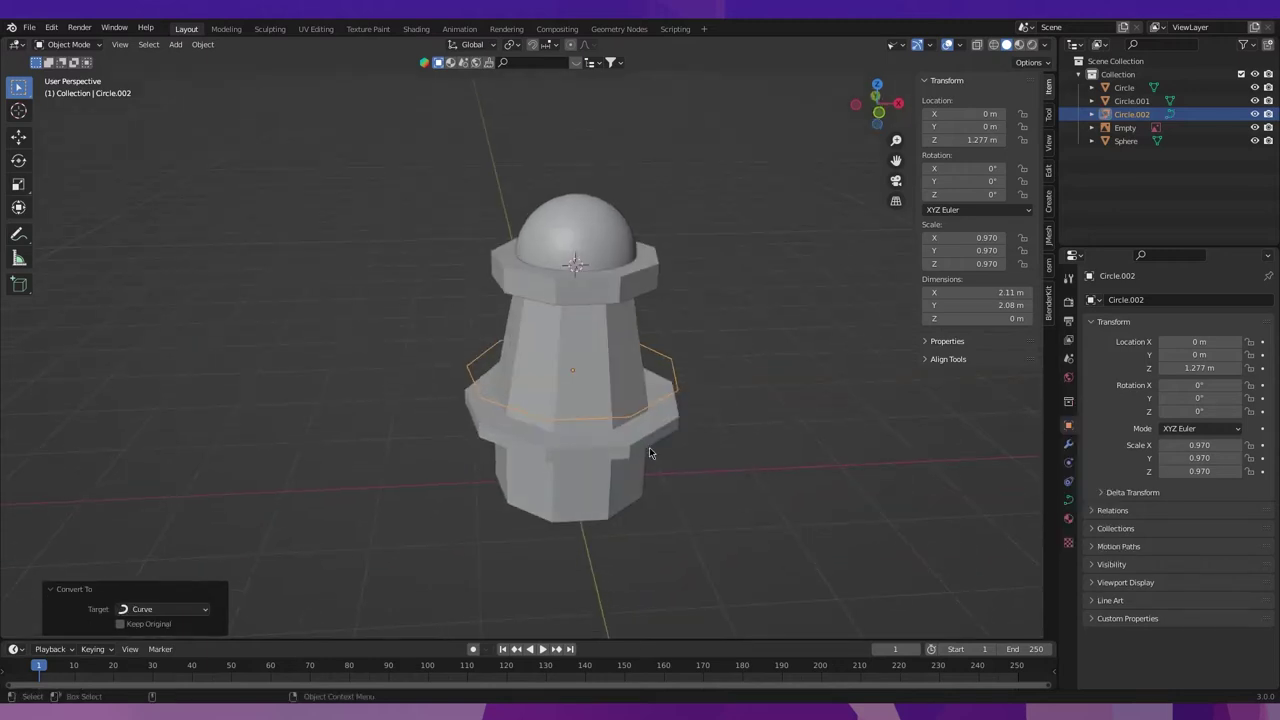
Give the ring curve a round bevel depth of 0.025 m.
left_click(1068, 500)
left_click(1130, 522)
scroll(1130, 522, "down", 2)
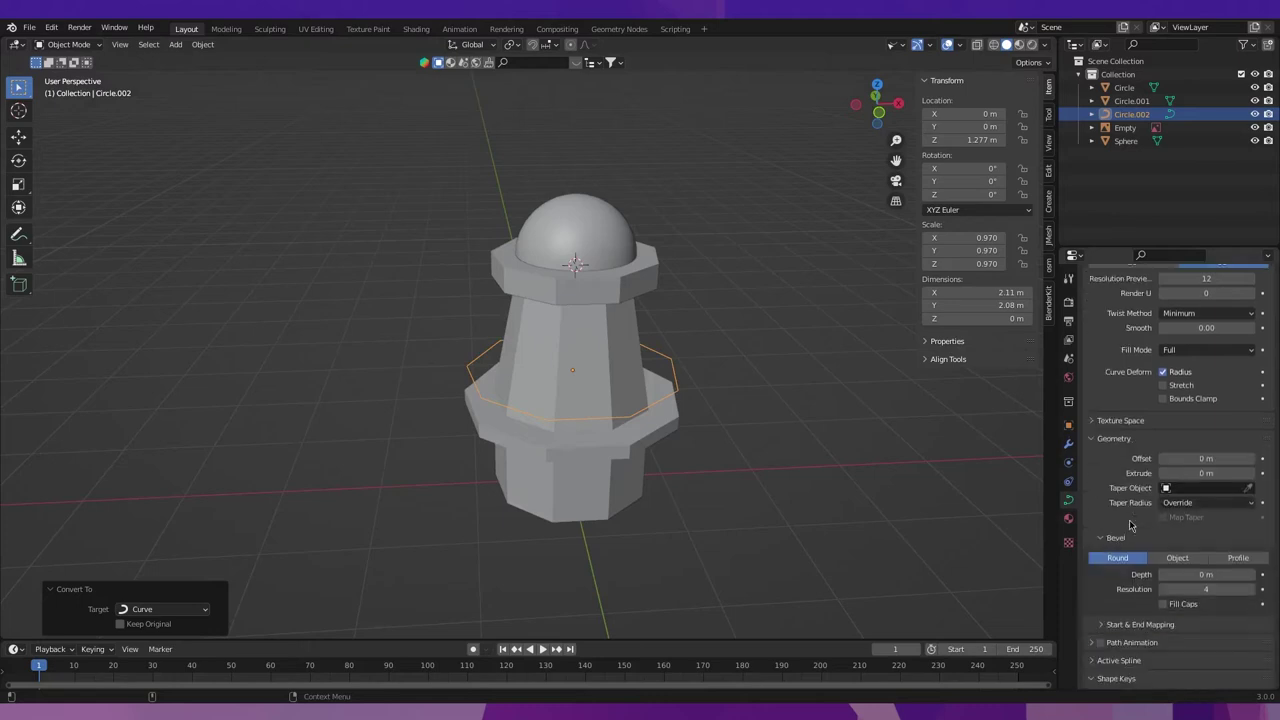
type(".02")
key("Return")
left_click(1197, 573)
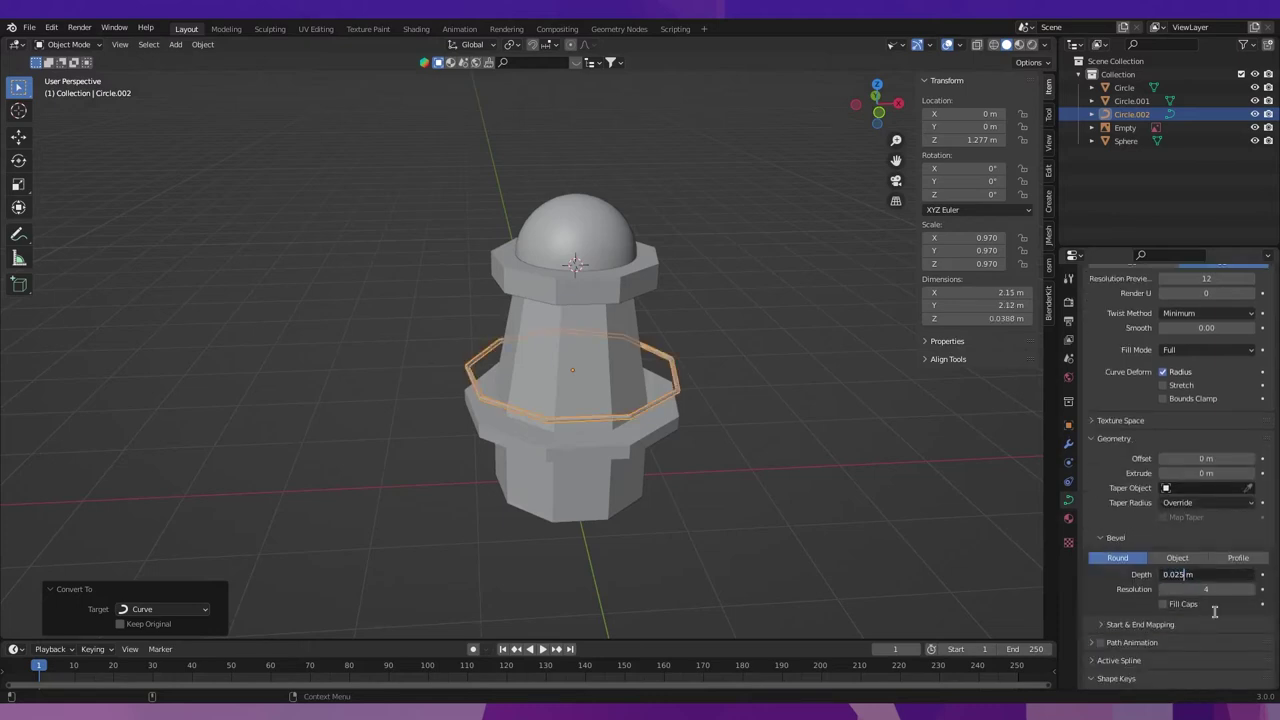
key("Return")
scroll(586, 437, "up", 2)
Duplicate the thickened ring and place the copy just below it as a second rail.
right_click(631, 457)
key("Escape")
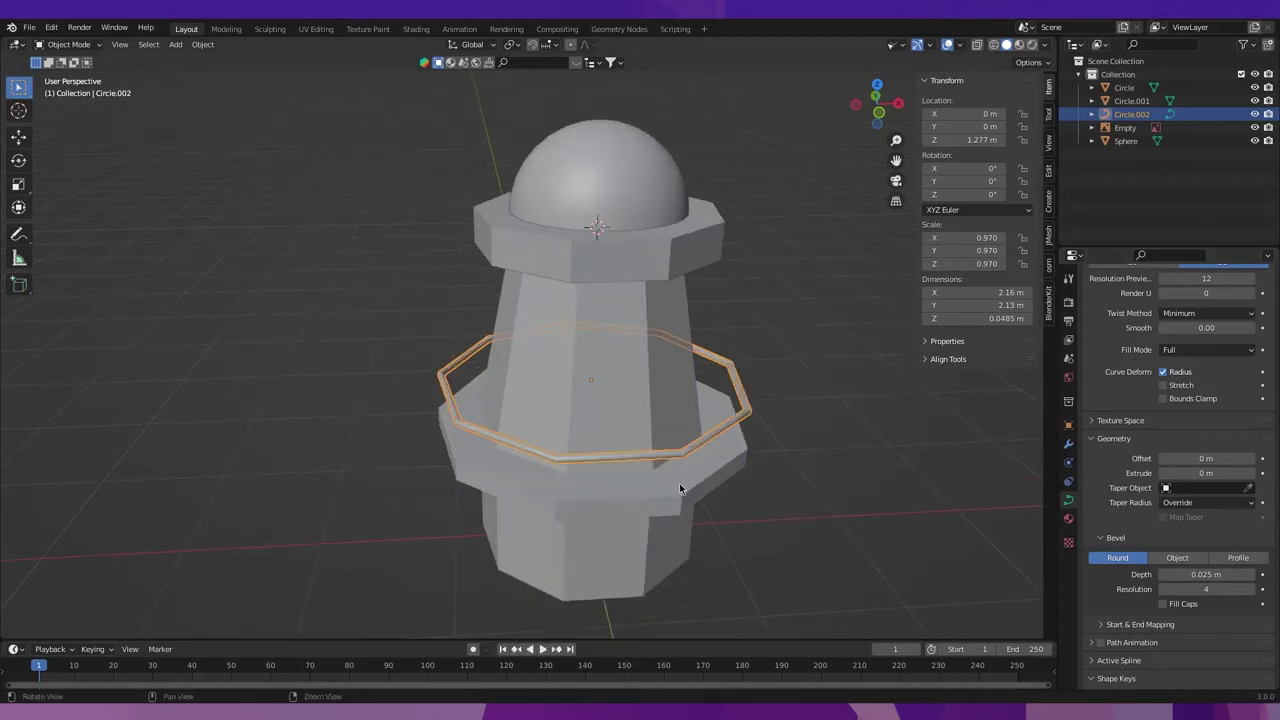
middle_click_drag(679, 483, 661, 470)
left_click(877, 110)
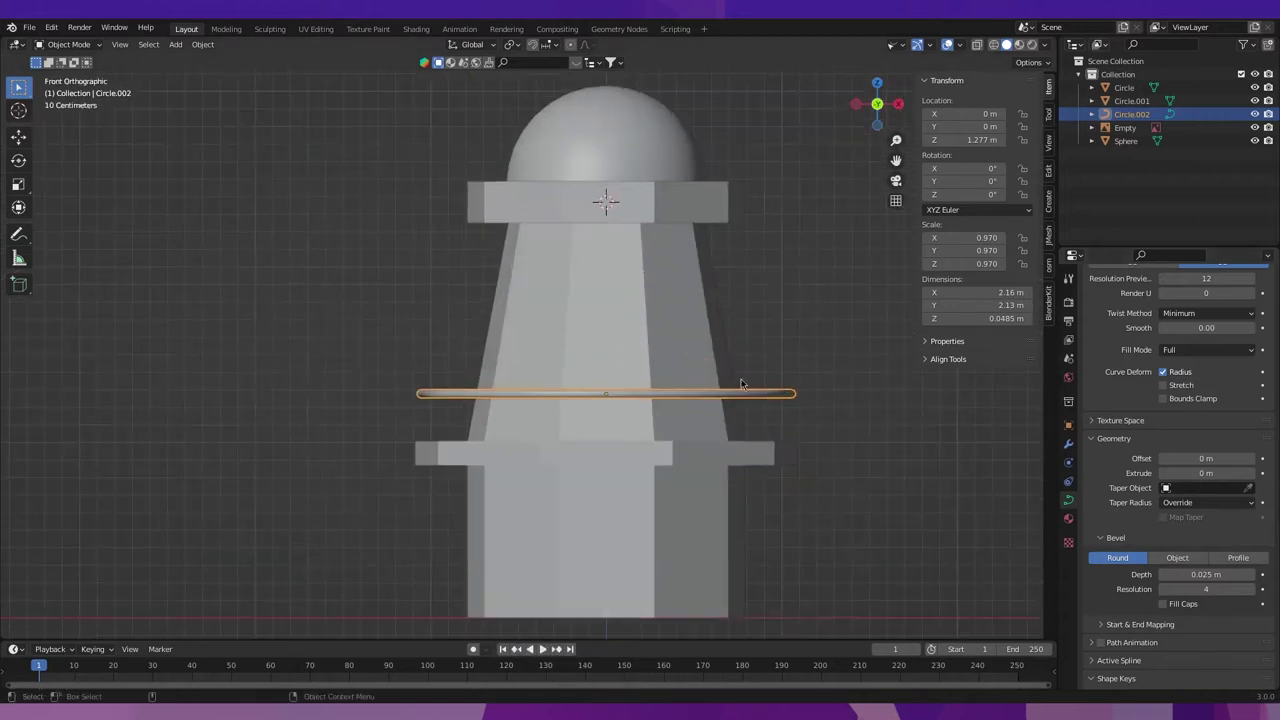
key("shift+d")
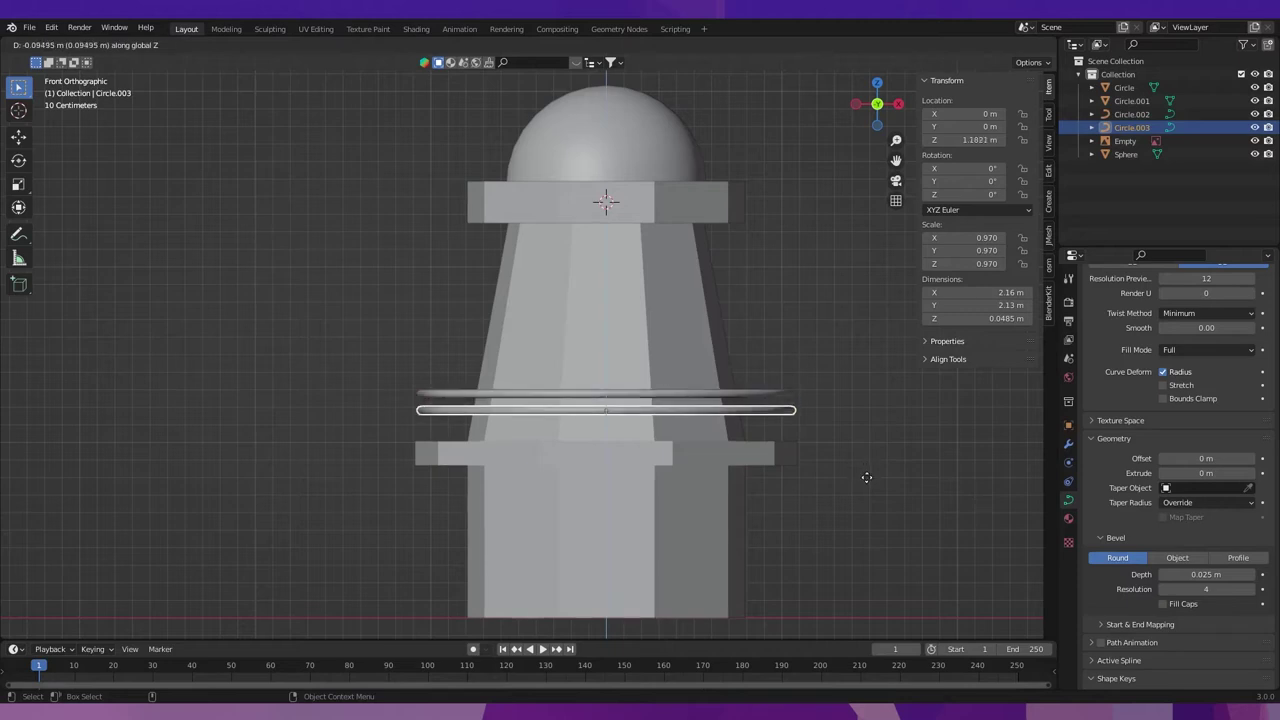
left_click(866, 476)
scroll(820, 478, "down", 2)
mouse_move(820, 478)
middle_mouse_down()
mouse_move(667, 477)
mouse_move(677, 441)
middle_mouse_up()
left_click(886, 480)
scroll(647, 437, "down", 2)
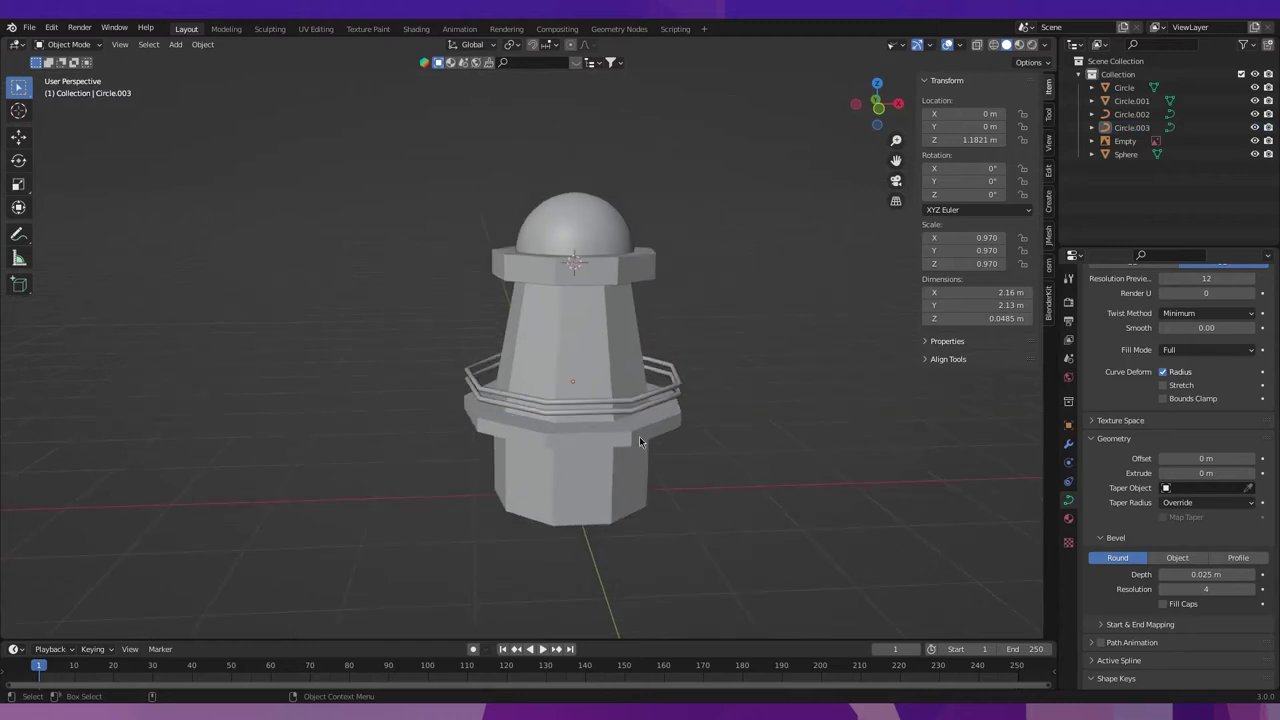
Select the tower body and switch to placing the 3D cursor.
left_click(640, 442)
key("shift+space")
key("space")
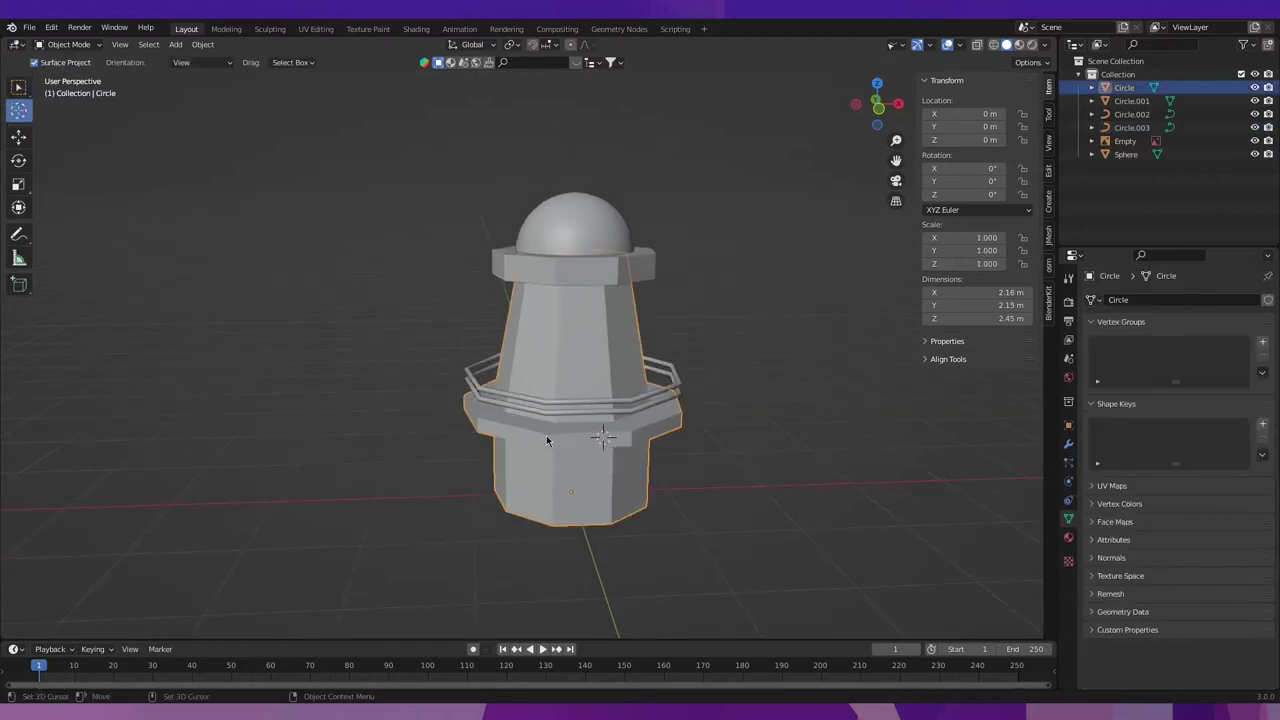
Add a cylinder at the 3D cursor, shrink it, and stretch it vertically into a tall thin post.
scroll(549, 441, "up", 2)
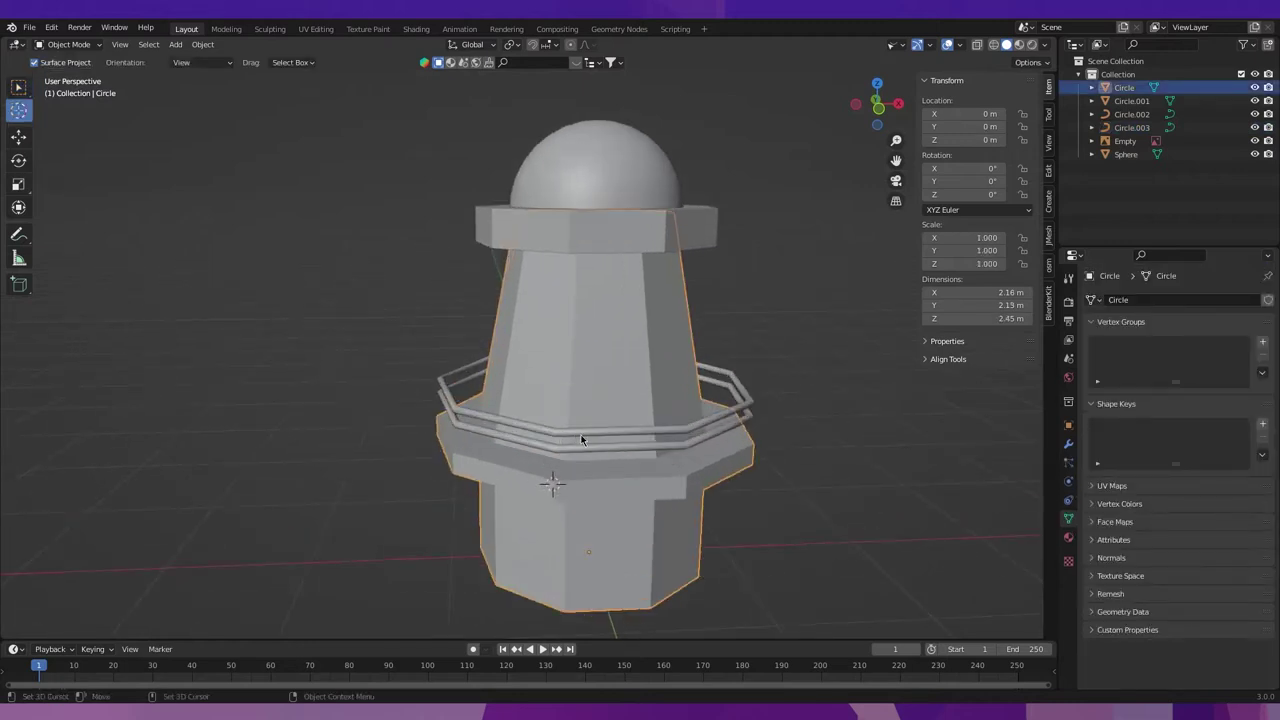
key("w")
key("shift+a")
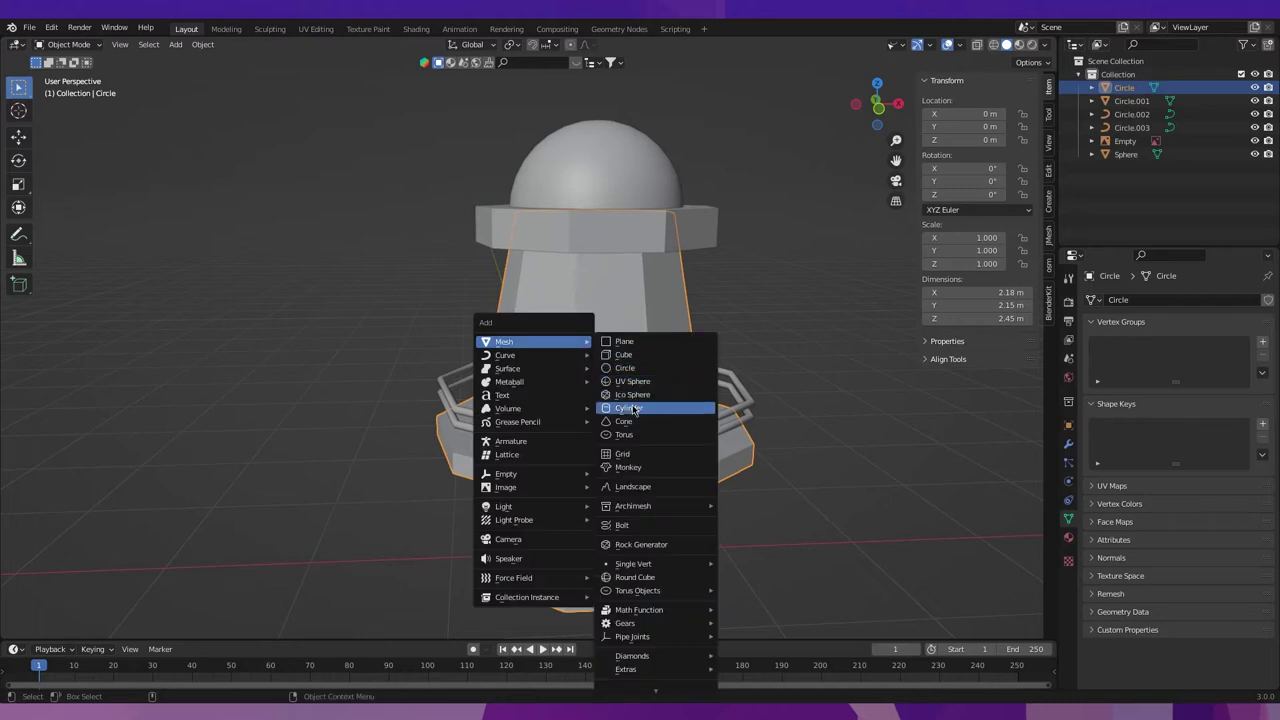
left_click(633, 409)
key("s")
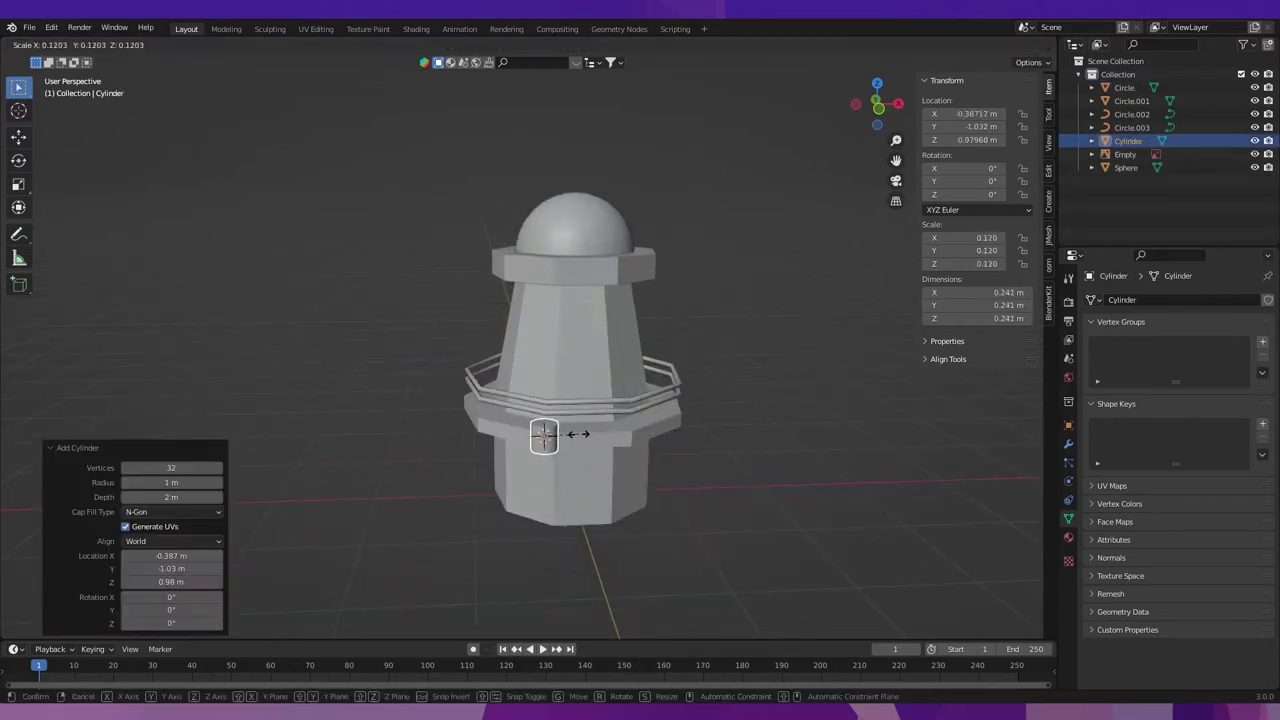
left_click(573, 440)
key("s")
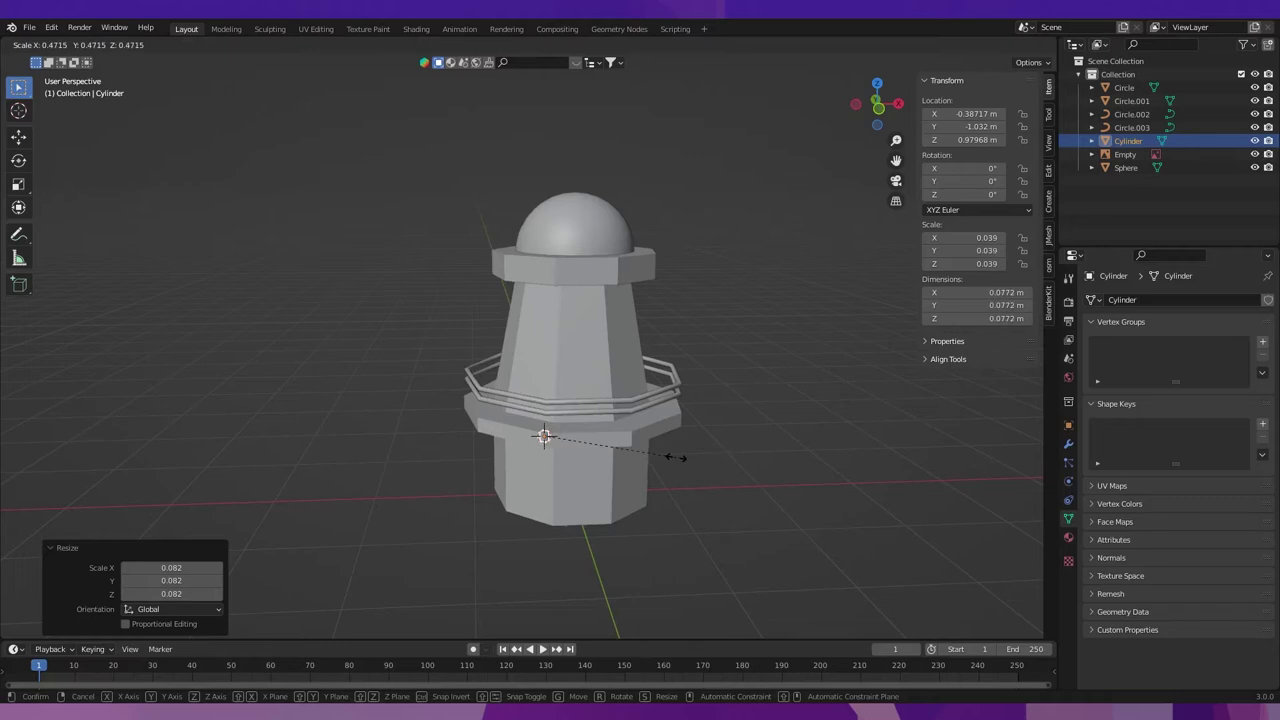
left_click(676, 457)
scroll(599, 430, "up", 3)
scroll(613, 415, "up", 2)
scroll(627, 401, "up", 2)
key("s")
key("z")
left_click(406, 452)
From top view, move the post to the railing corner and scale its width to 0.7.
mouse_move(406, 452)
middle_mouse_down()
mouse_move(479, 478)
mouse_move(541, 463)
middle_mouse_up()
key("grave")
left_click(542, 445)
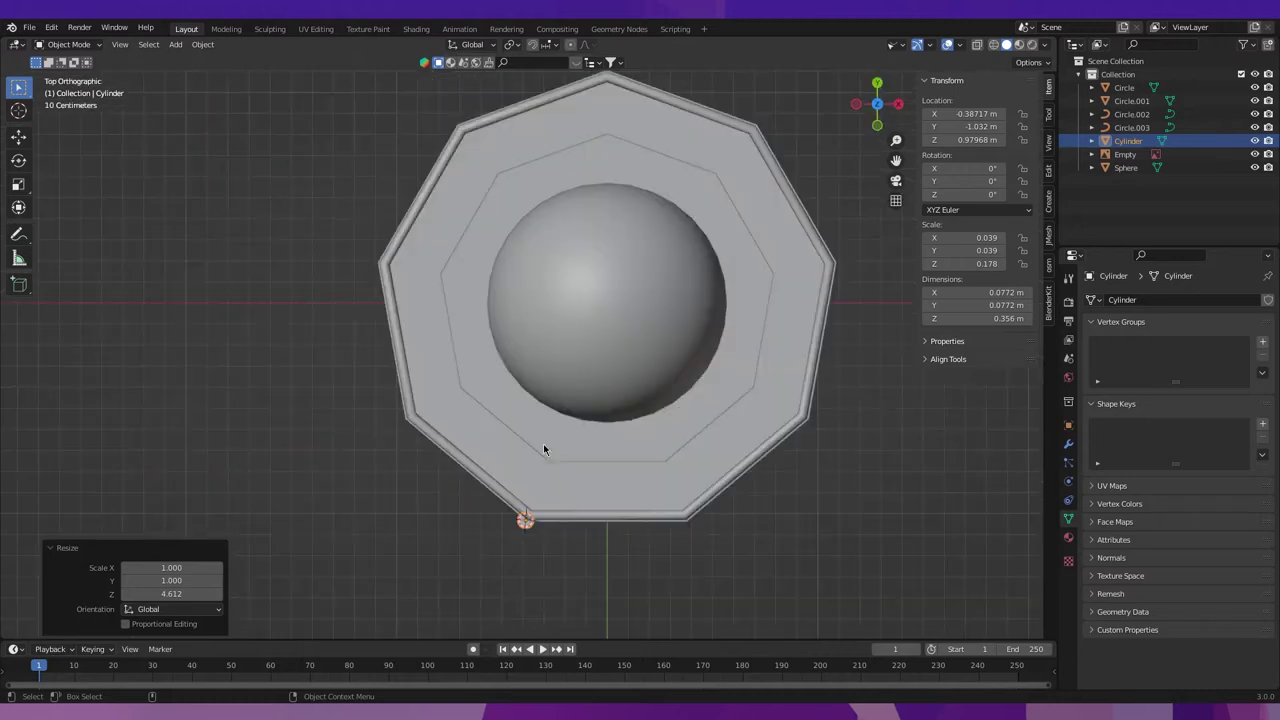
scroll(543, 443, "up", 3)
scroll(527, 497, "down", 2, "shift")
key("g")
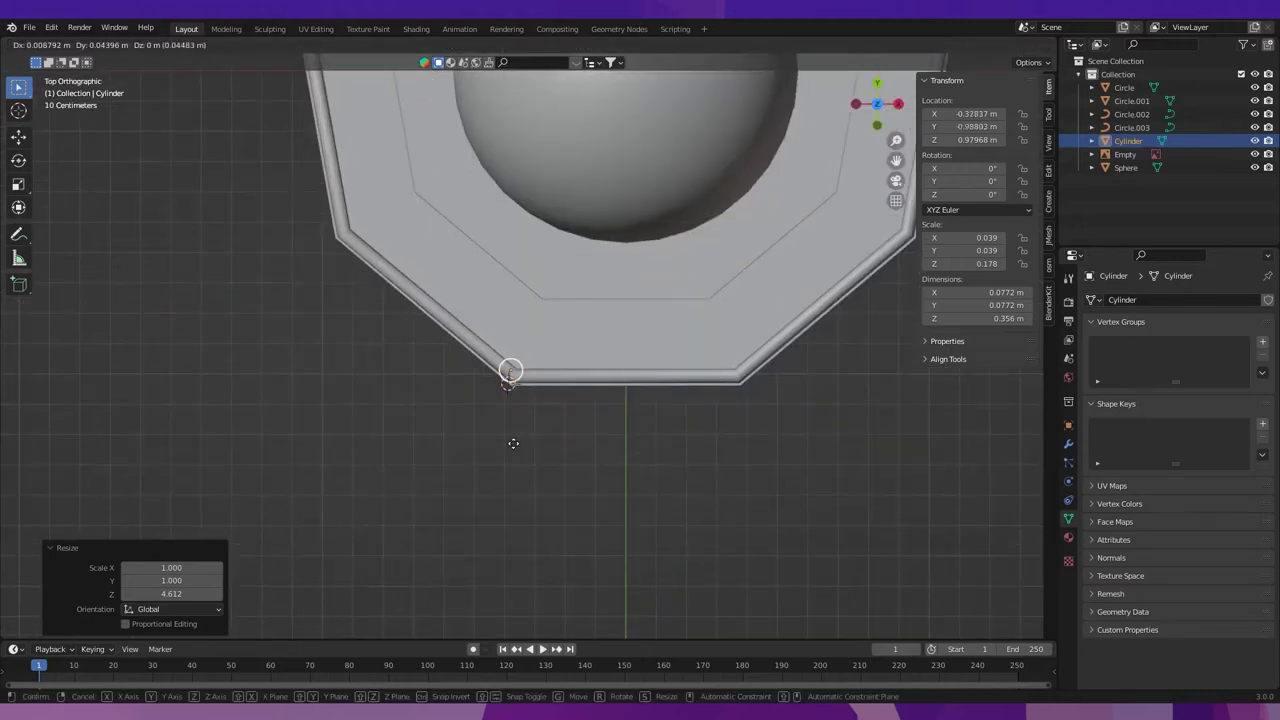
left_click(517, 443)
scroll(571, 448, "up", 1)
key("s")
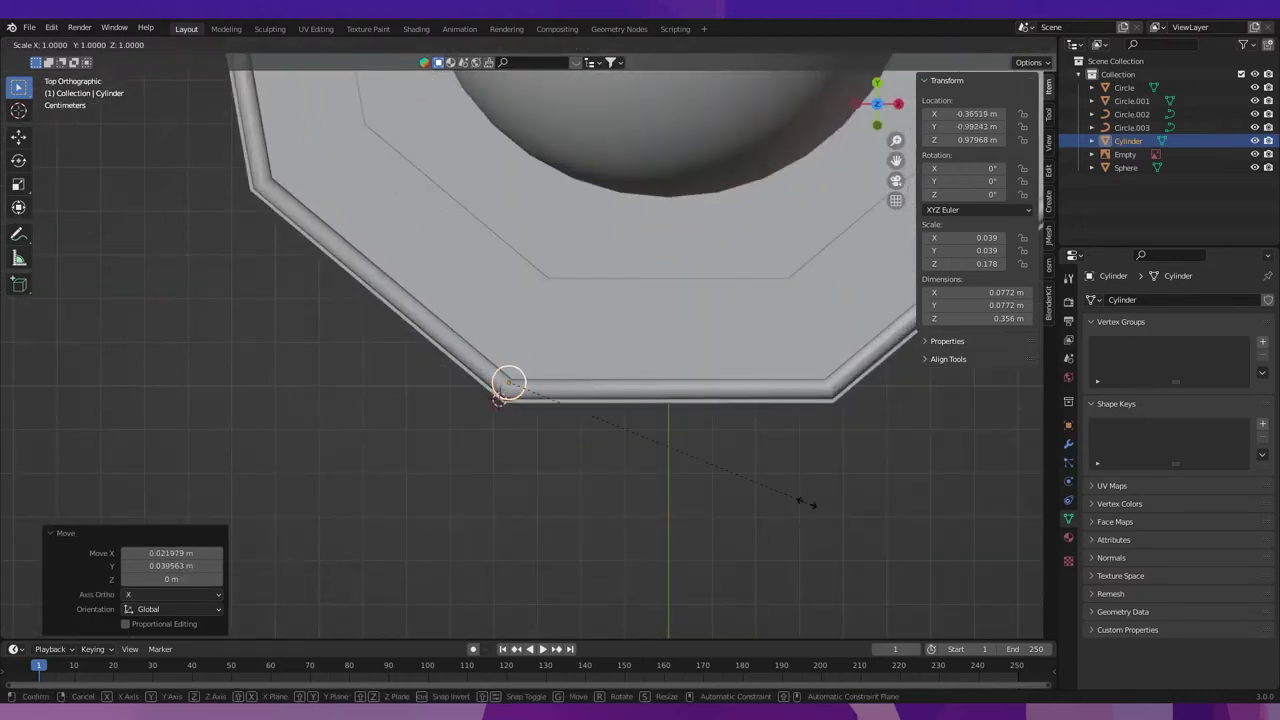
key("shift+z")
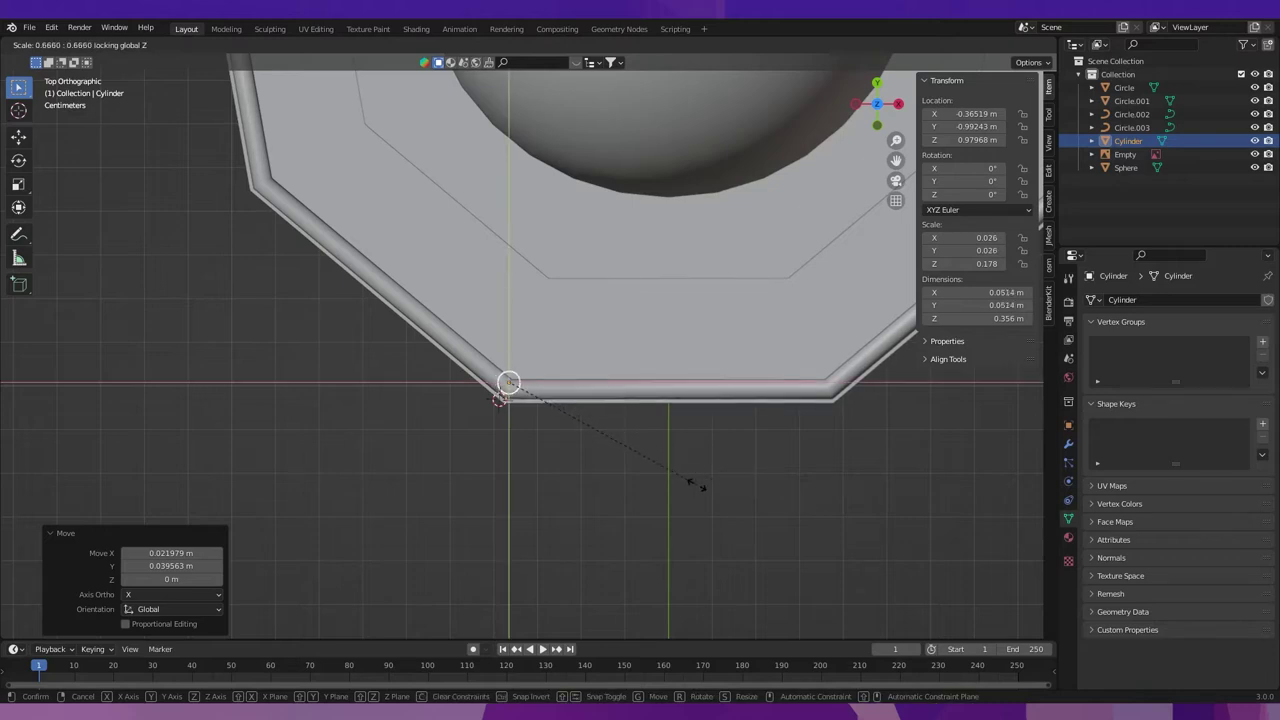
type(".7")
key("Return")
mouse_move(709, 491)
middle_mouse_down()
mouse_move(643, 380)
mouse_move(517, 370)
mouse_move(440, 340)
middle_mouse_up()
Raise the post upward along Z.
key("shift+space")
key("g")
left_click_drag(450, 308, 449, 263)
mouse_move(449, 263)
middle_mouse_down()
mouse_move(471, 300)
mouse_move(591, 335)
mouse_move(585, 427)
middle_mouse_up()
scroll(587, 428, "up", 2)
Apply smooth shading to the post and expand its normals settings.
right_click(563, 380)
left_click(563, 378)
mouse_move(563, 378)
middle_mouse_down()
mouse_move(600, 374)
mouse_move(591, 368)
middle_mouse_up()
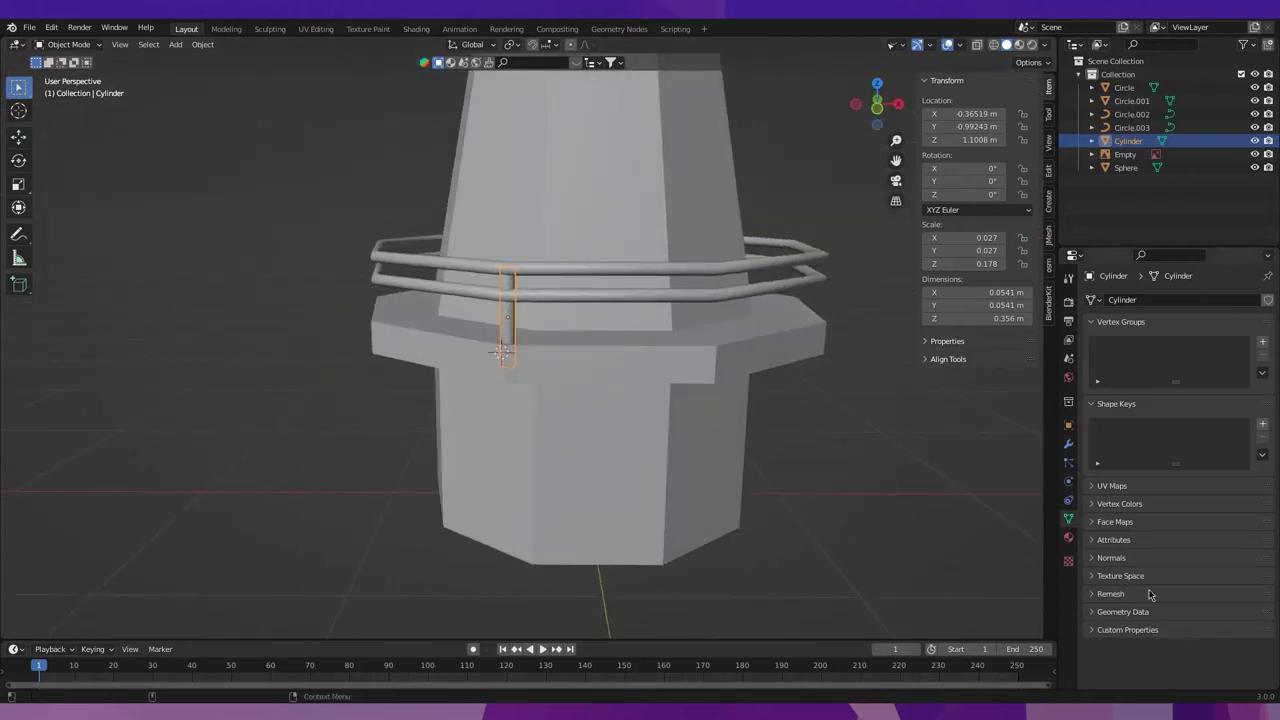
left_click(1123, 564)
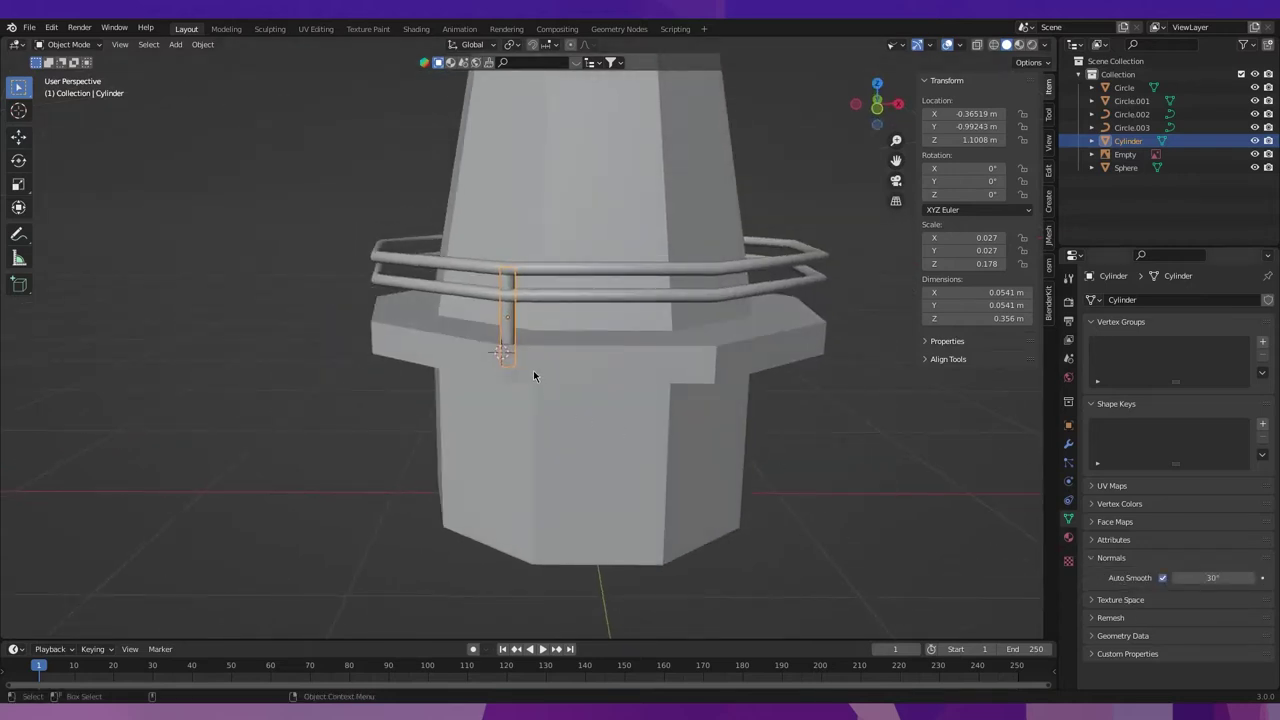
Snap the 3D cursor back to the world origin.
key("shift+s")
left_click(505, 408)
mouse_move(523, 406)
middle_mouse_down()
mouse_move(796, 494)
mouse_move(573, 418)
mouse_move(609, 434)
mouse_move(602, 445)
mouse_move(527, 346)
middle_mouse_up()
Make the post thinner and raise it slightly to meet the rails.
left_click(796, 494)
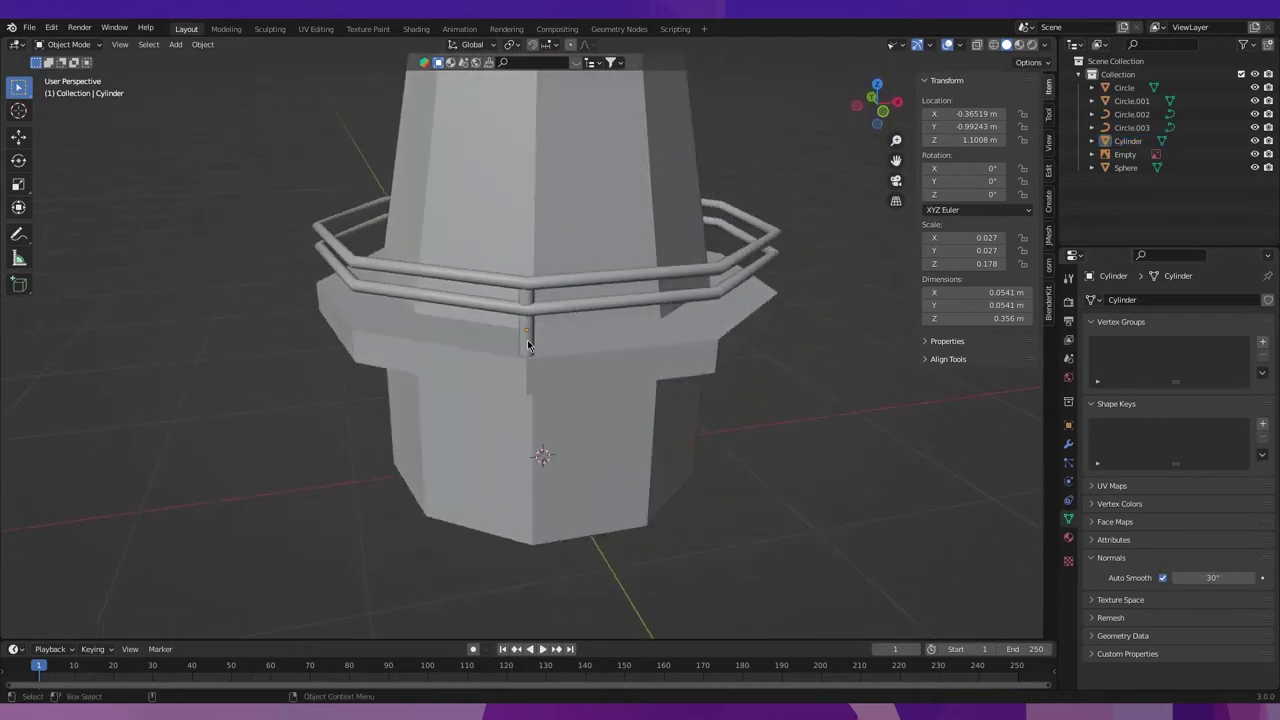
left_click(527, 345)
key("s")
left_click(800, 397)
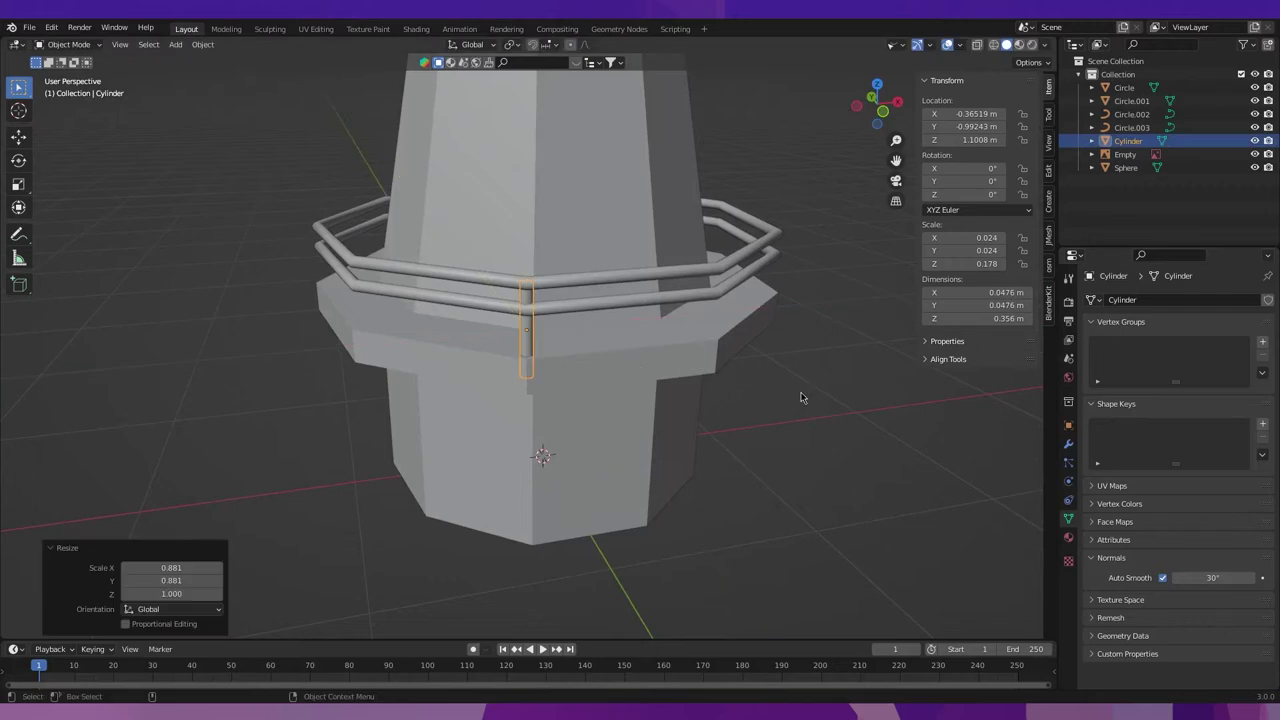
middle_click_drag(800, 397, 608, 356)
key("shift+space")
key("g")
left_click_drag(534, 287, 520, 263)
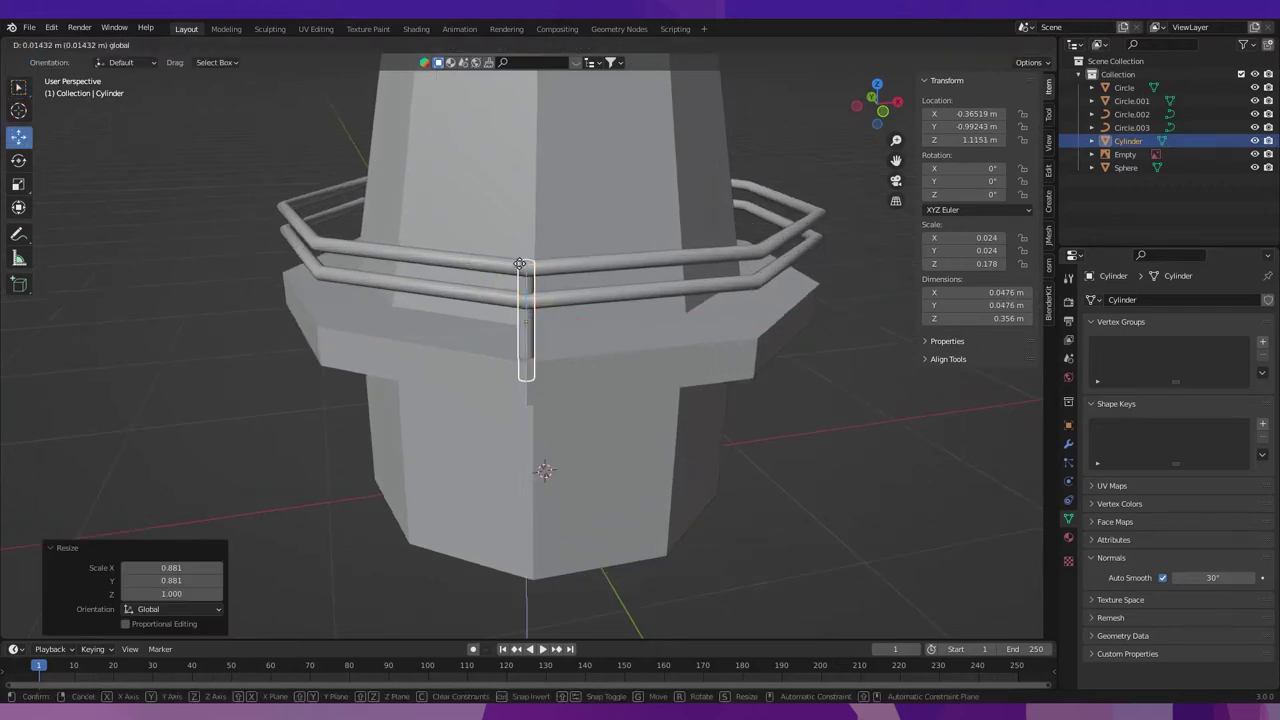
Slim the post further in X and Y while keeping its height.
key("w")
key("s")
key("shift+z")
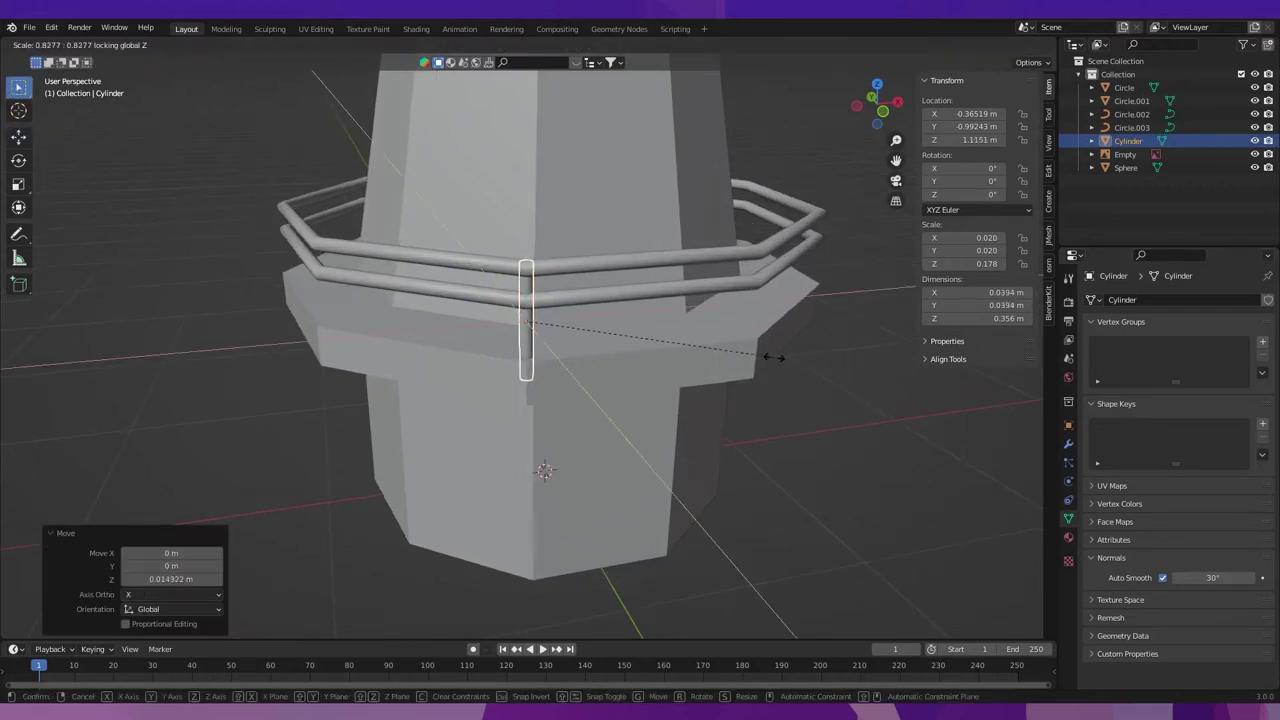
left_click(805, 362)
scroll(723, 366, "down", 2)
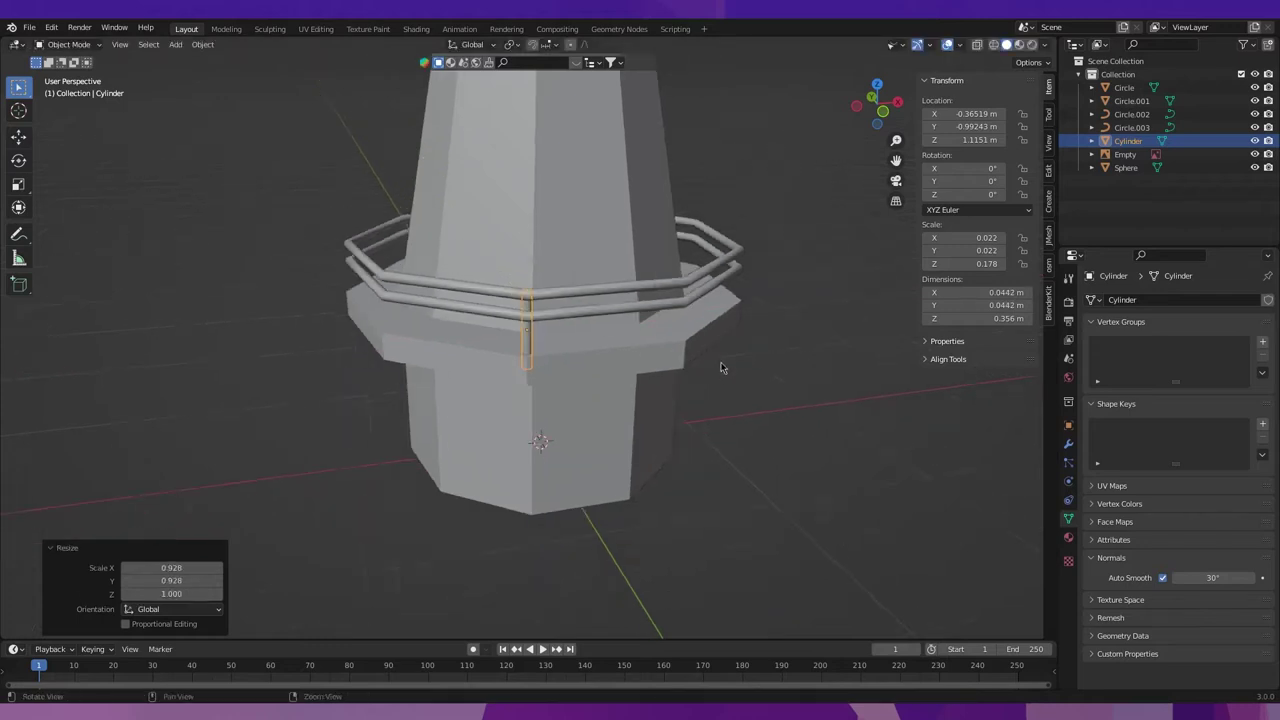
scroll(821, 419, "down", 1)
Widen the post to 1.025 in X and Y without changing its height.
left_click(821, 419)
middle_click_drag(821, 419, 565, 368)
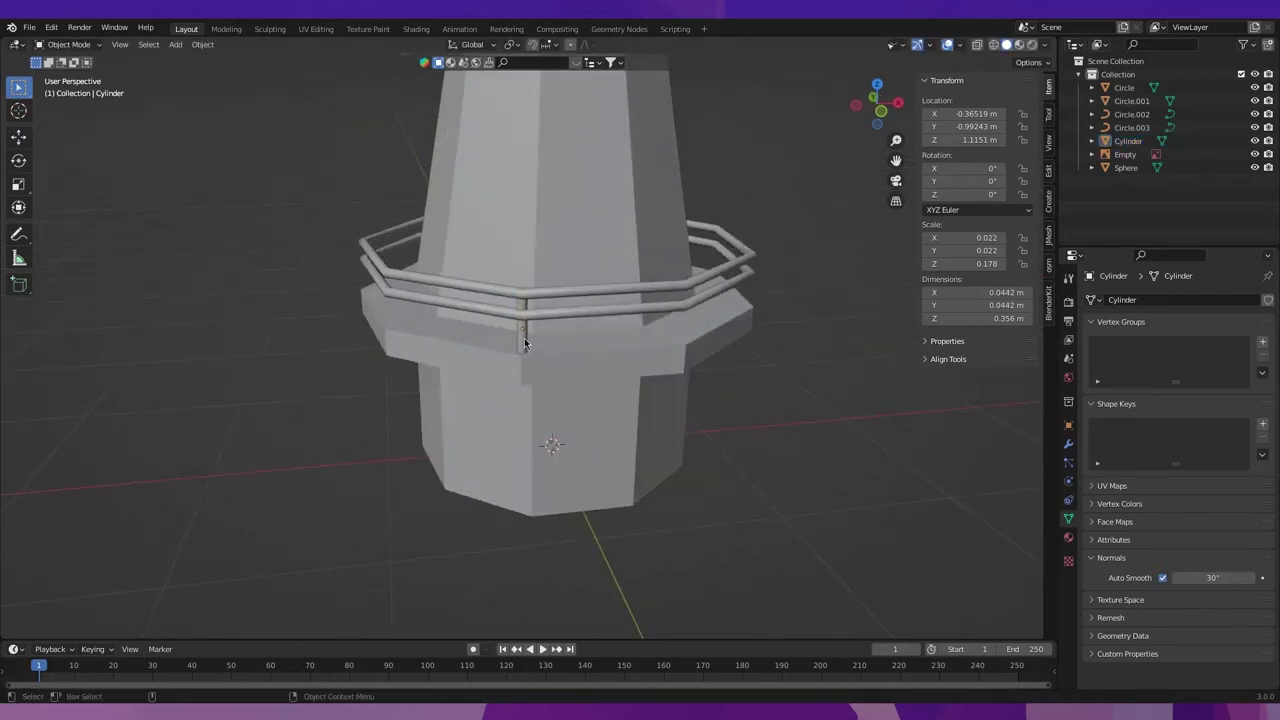
left_click(524, 342)
key("s")
key("shift+z")
left_click(781, 394)
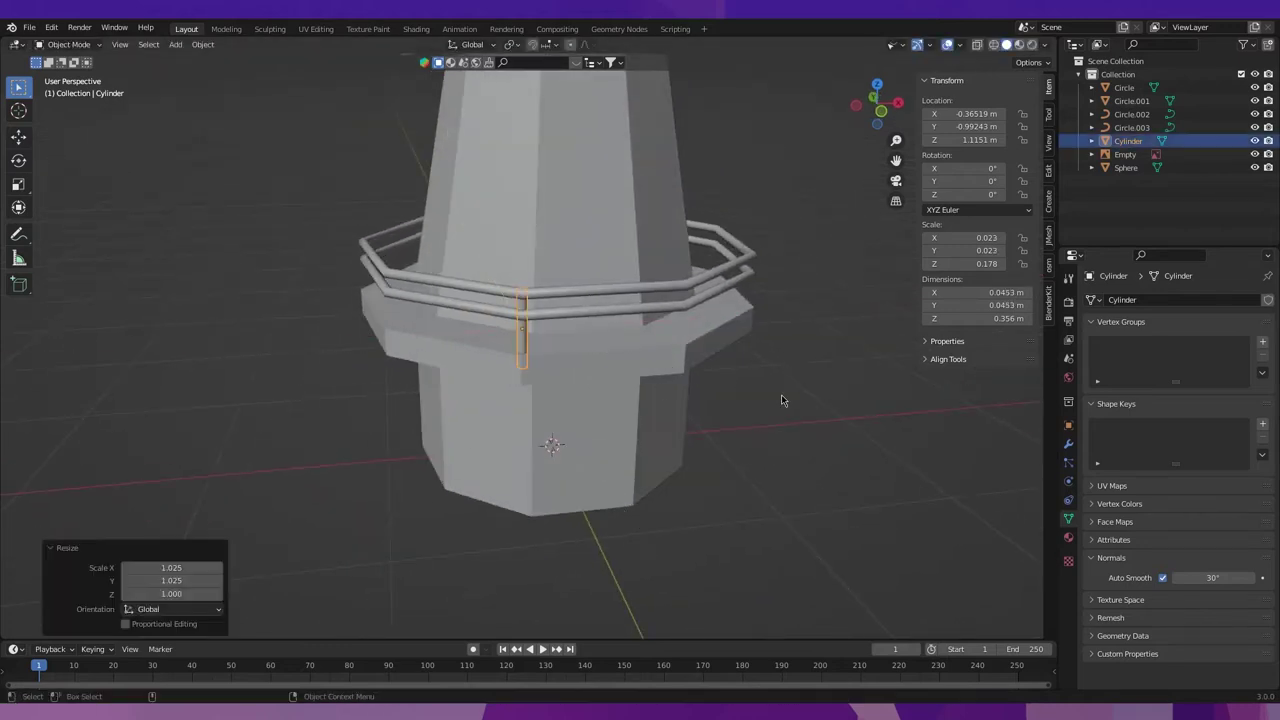
key("KP_7")
Duplicate the post onto the next railing corner and set its origin to geometry.
scroll(600, 416, "up", 2)
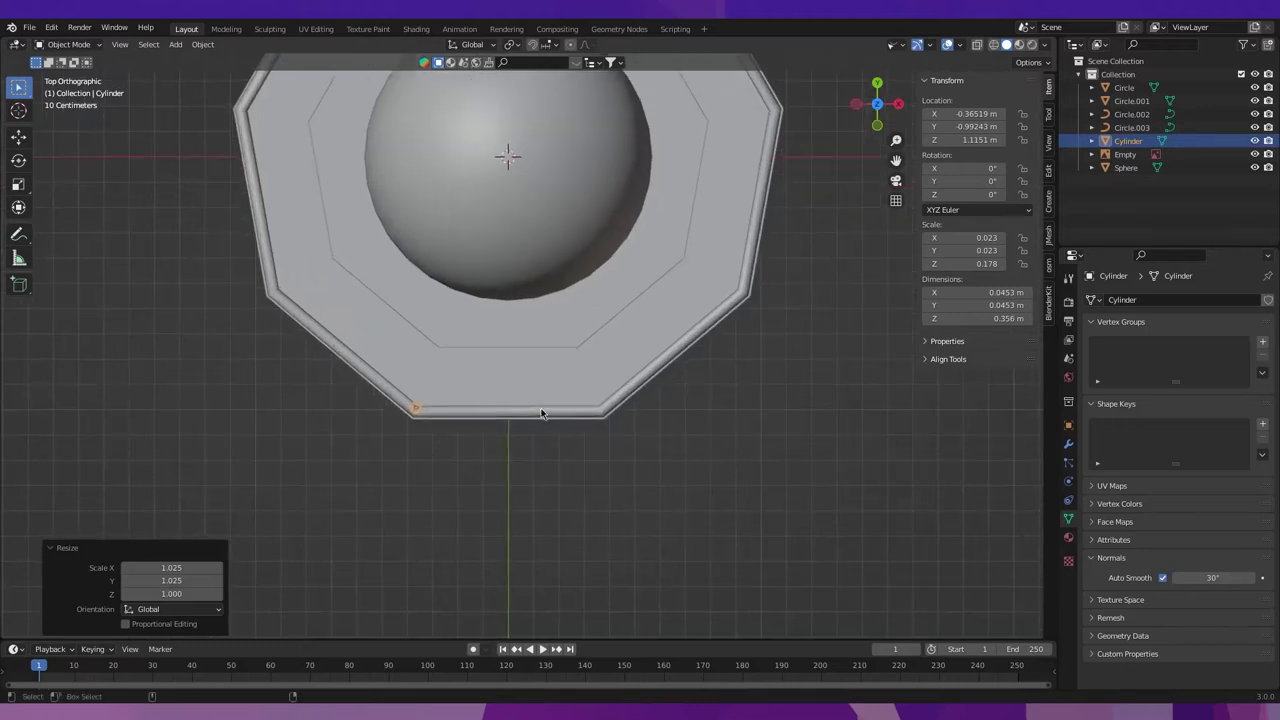
key("shift+d")
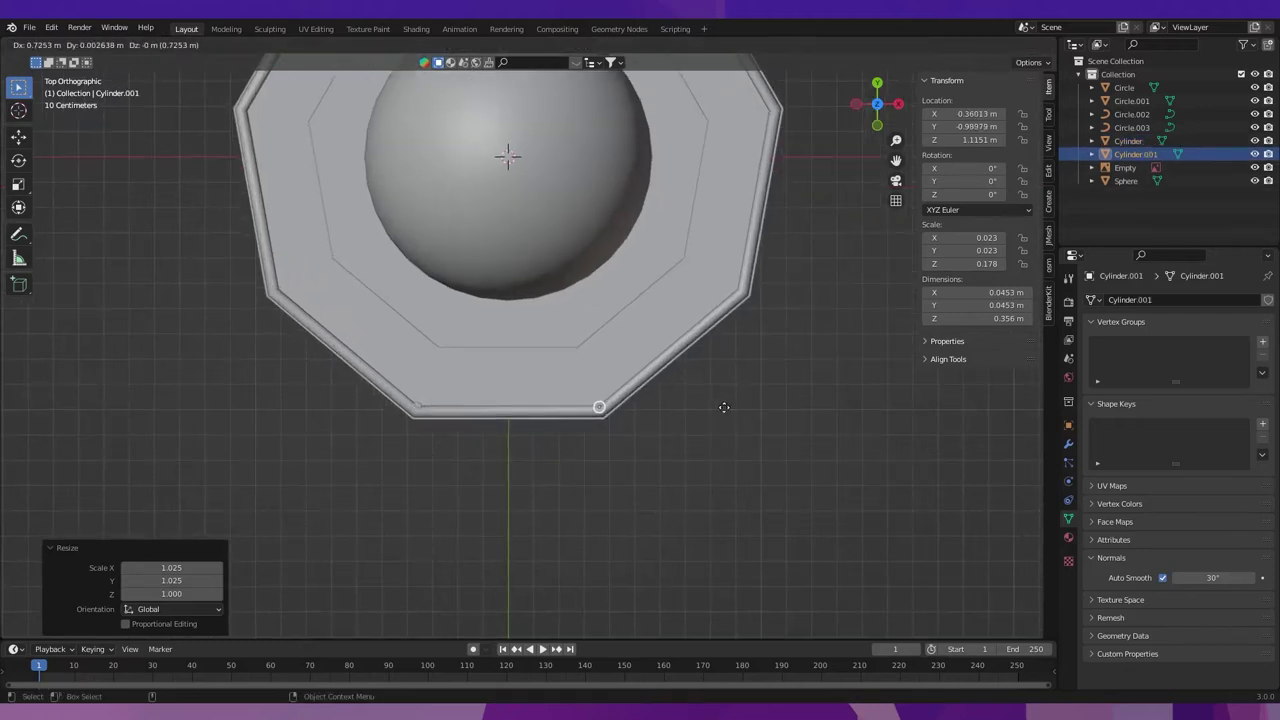
left_click(724, 407)
scroll(724, 407, "up", 1)
scroll(773, 445, "up", 1)
key("g")
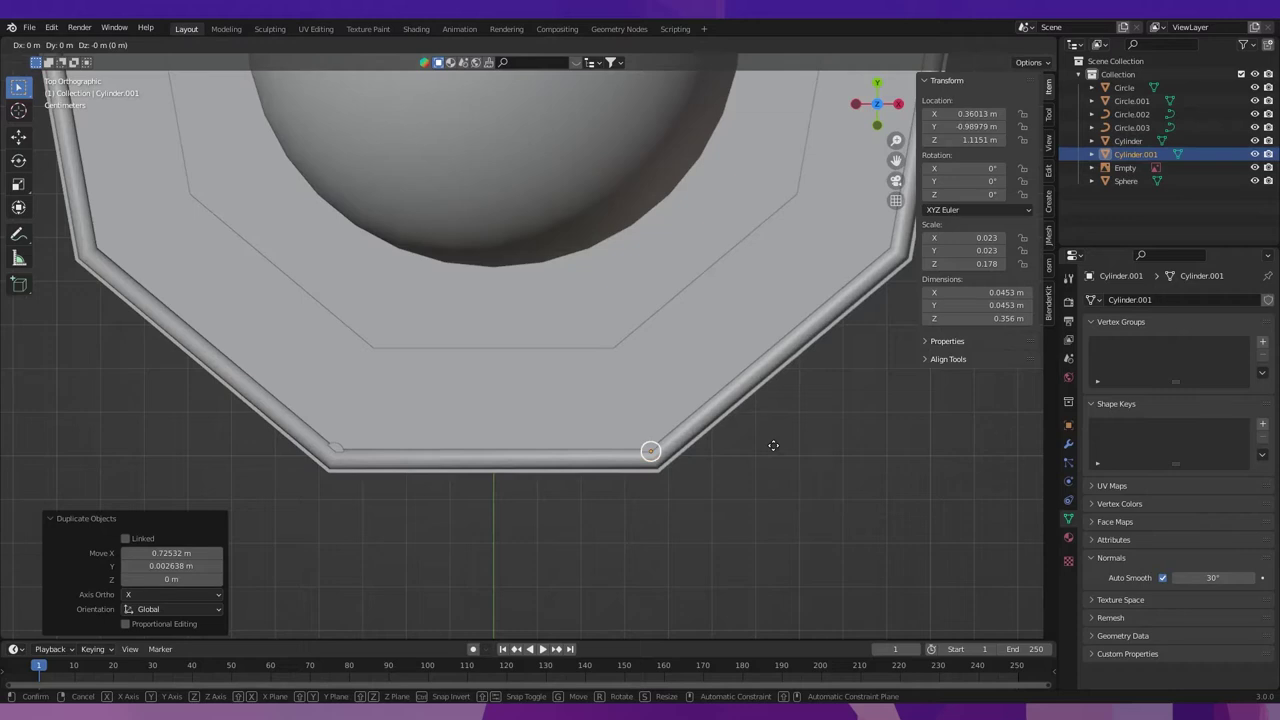
right_click(773, 451)
scroll(669, 463, "down", 2)
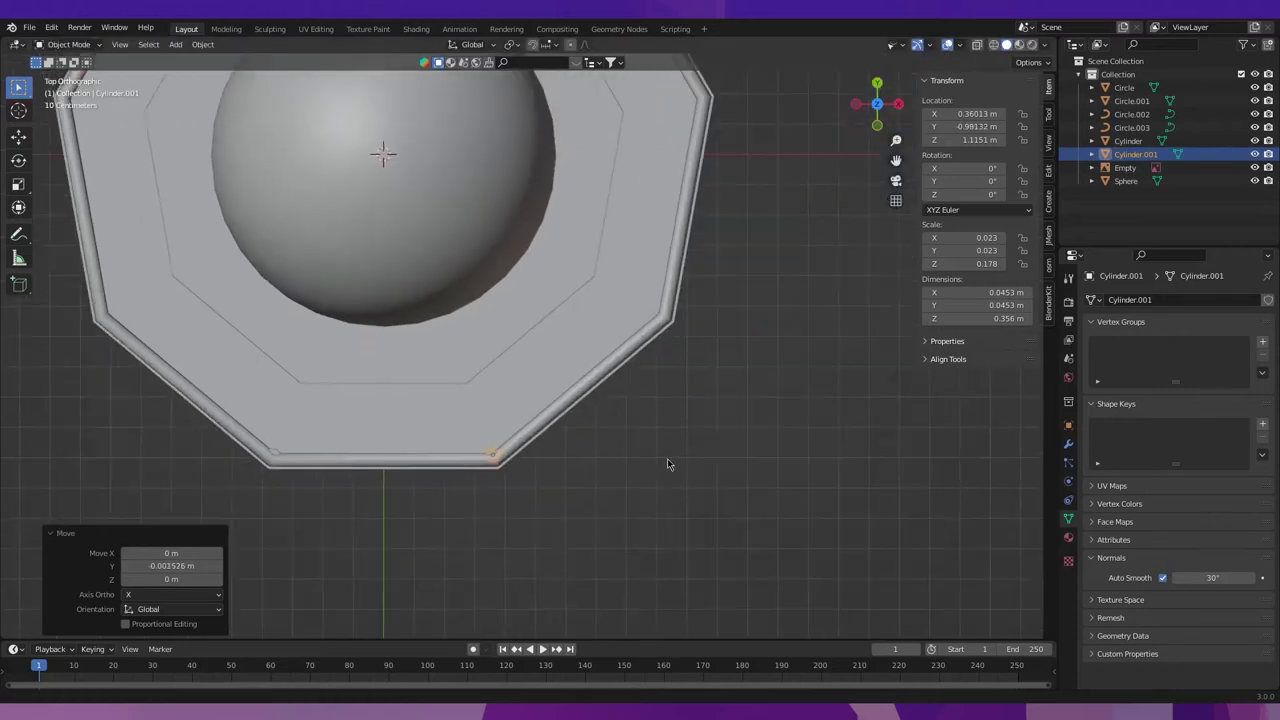
right_click(657, 433)
left_click(743, 368)
Duplicate the post onto the next two corners, including the right-hand one.
key("shift+d")
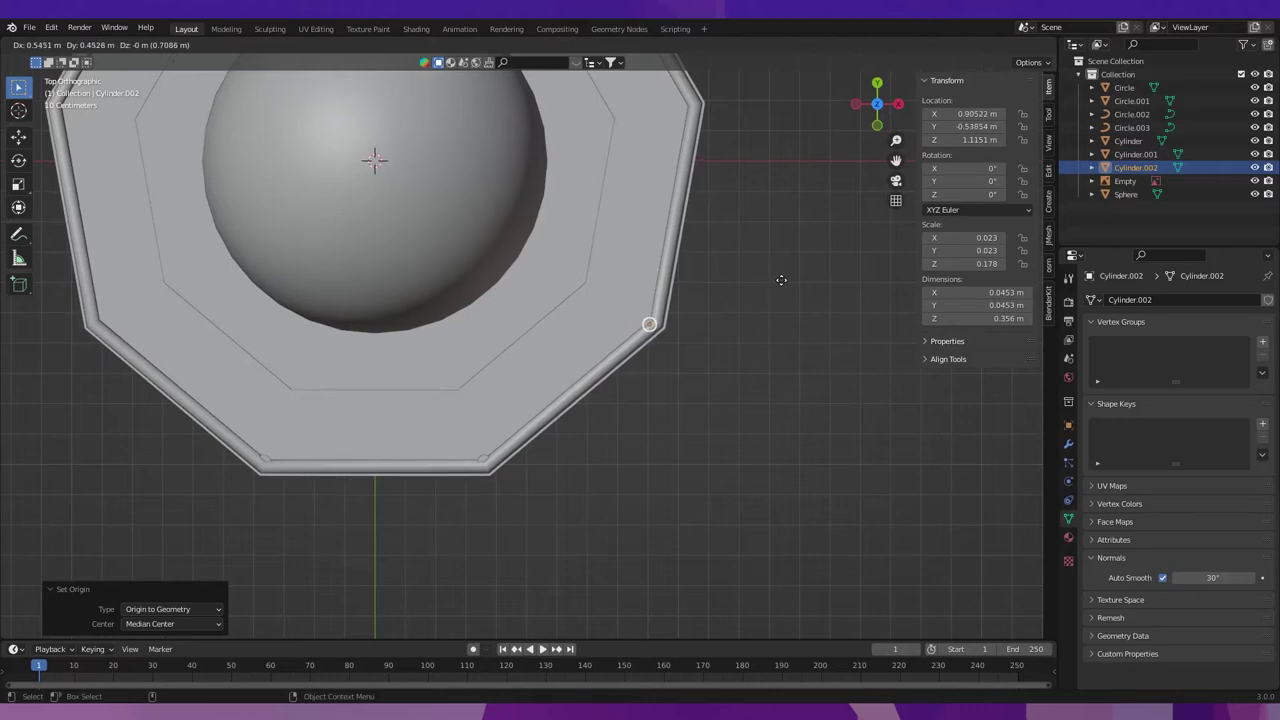
left_click(784, 279)
middle_click_drag(746, 354, 680, 494, "shift")
key("ctrl+shift+x")
key("shift+d")
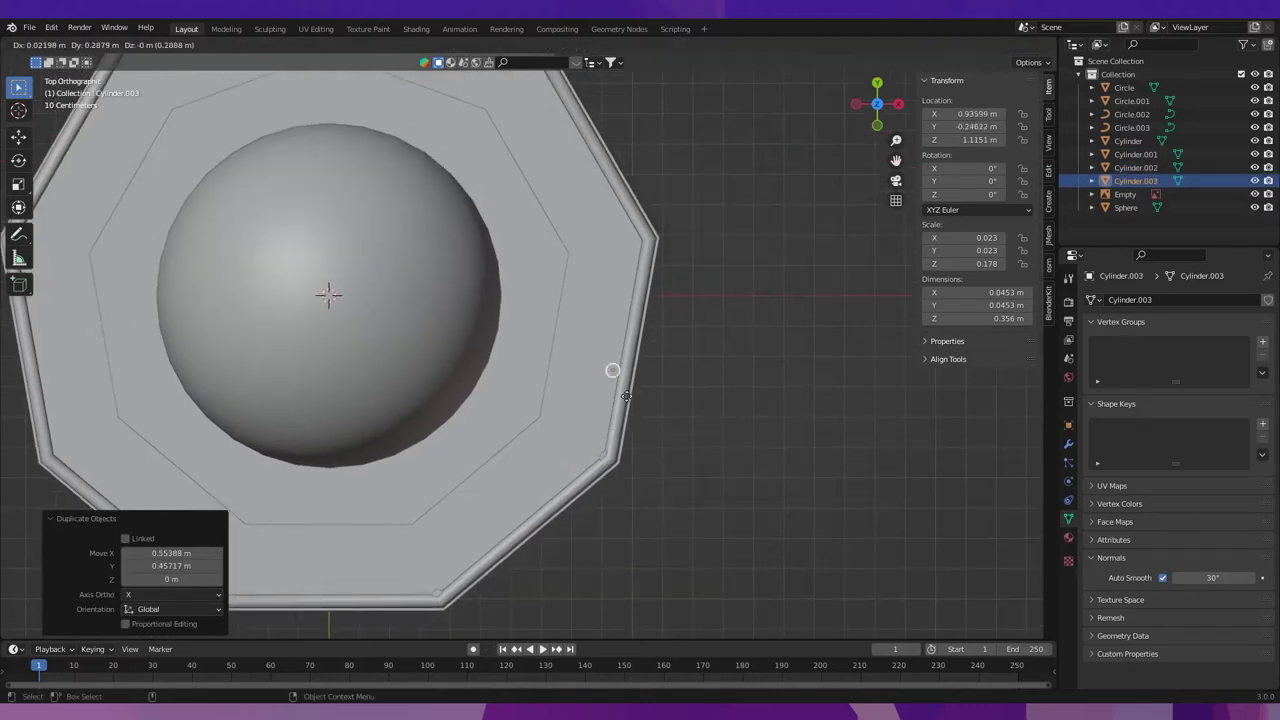
left_click(658, 267)
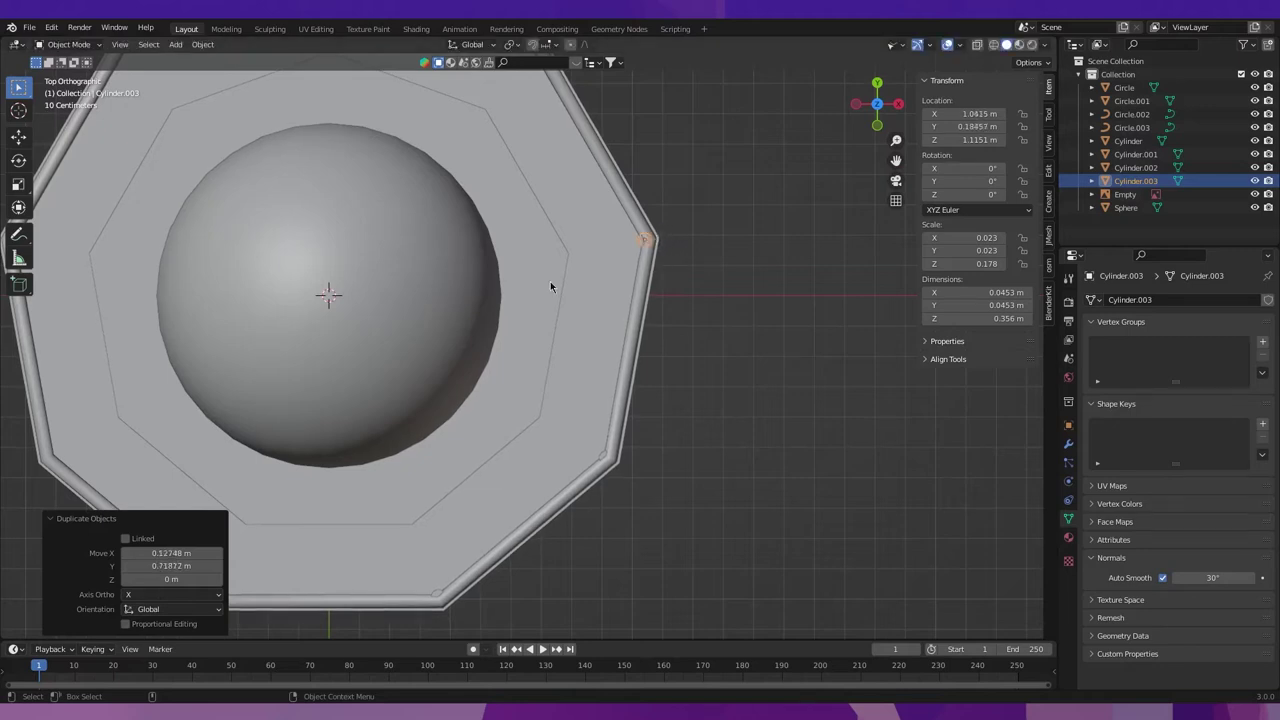
middle_click_drag(551, 283, 674, 391, "shift")
Place post copies on the upper-right, top, upper-left and left railing corners.
key("shift+d")
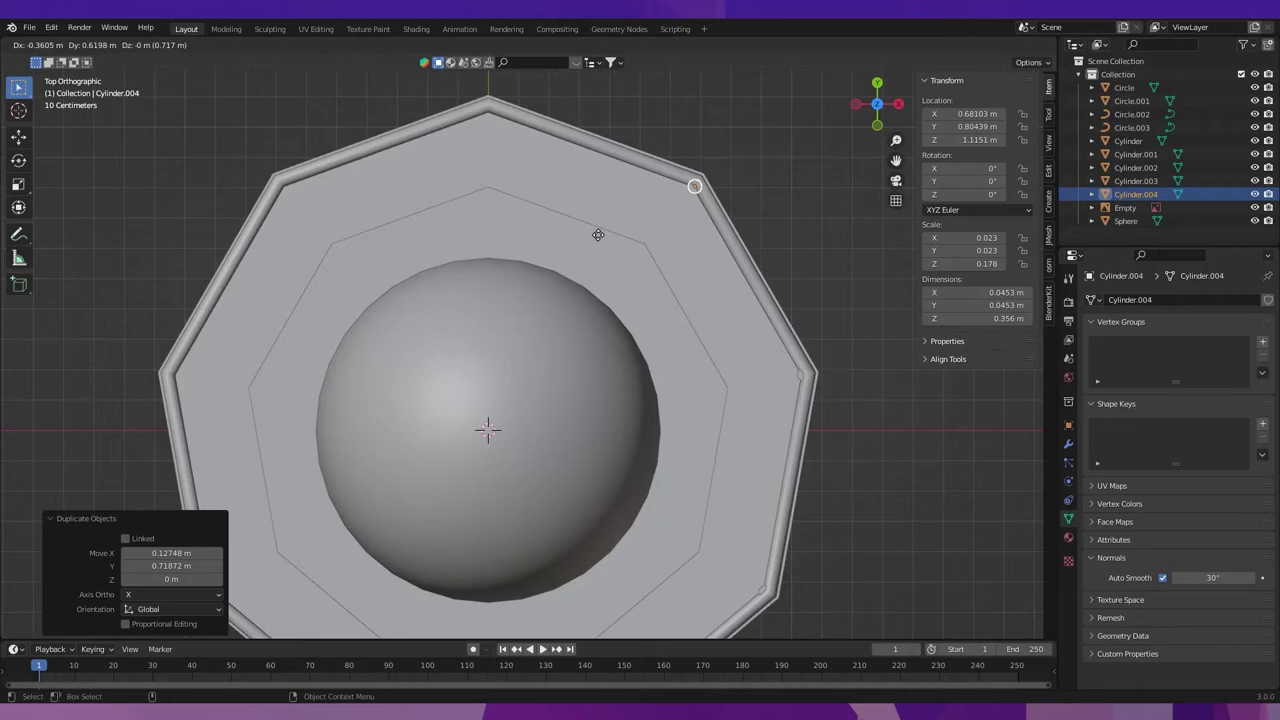
left_click(598, 234)
key("shift+d")
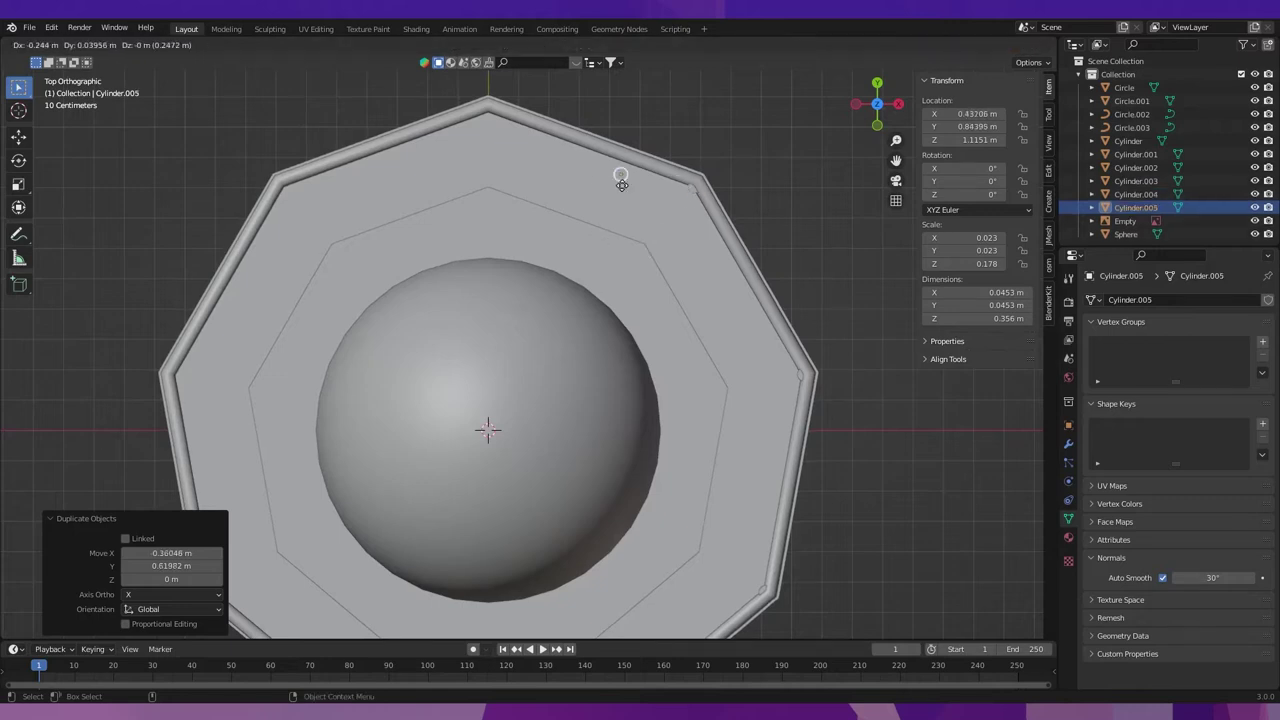
left_click(480, 118)
key("shift+d")
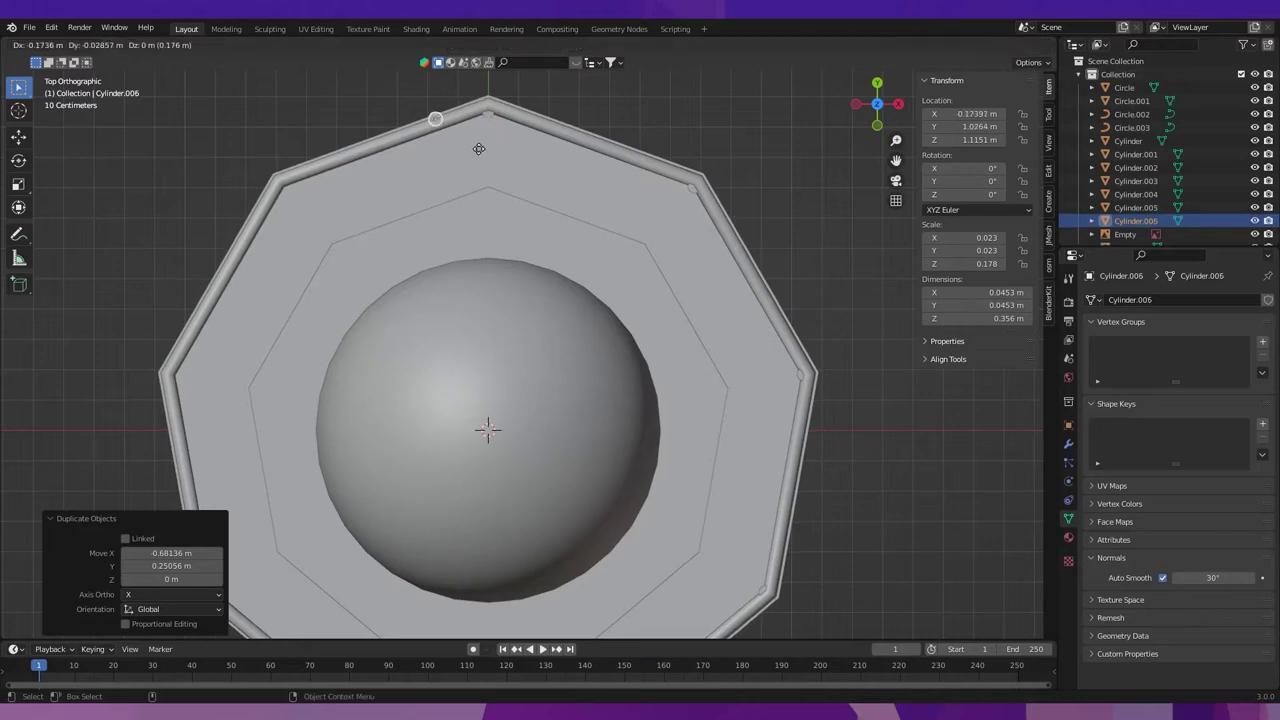
left_click(295, 224)
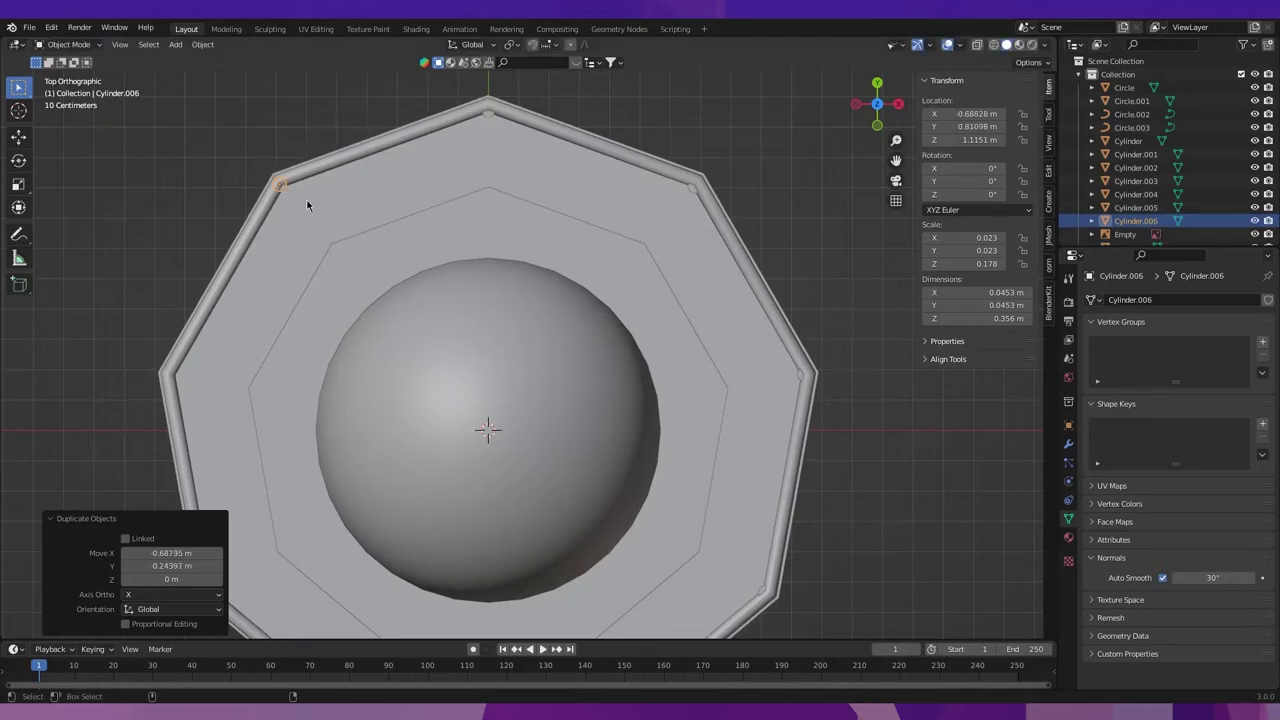
key("shift+d")
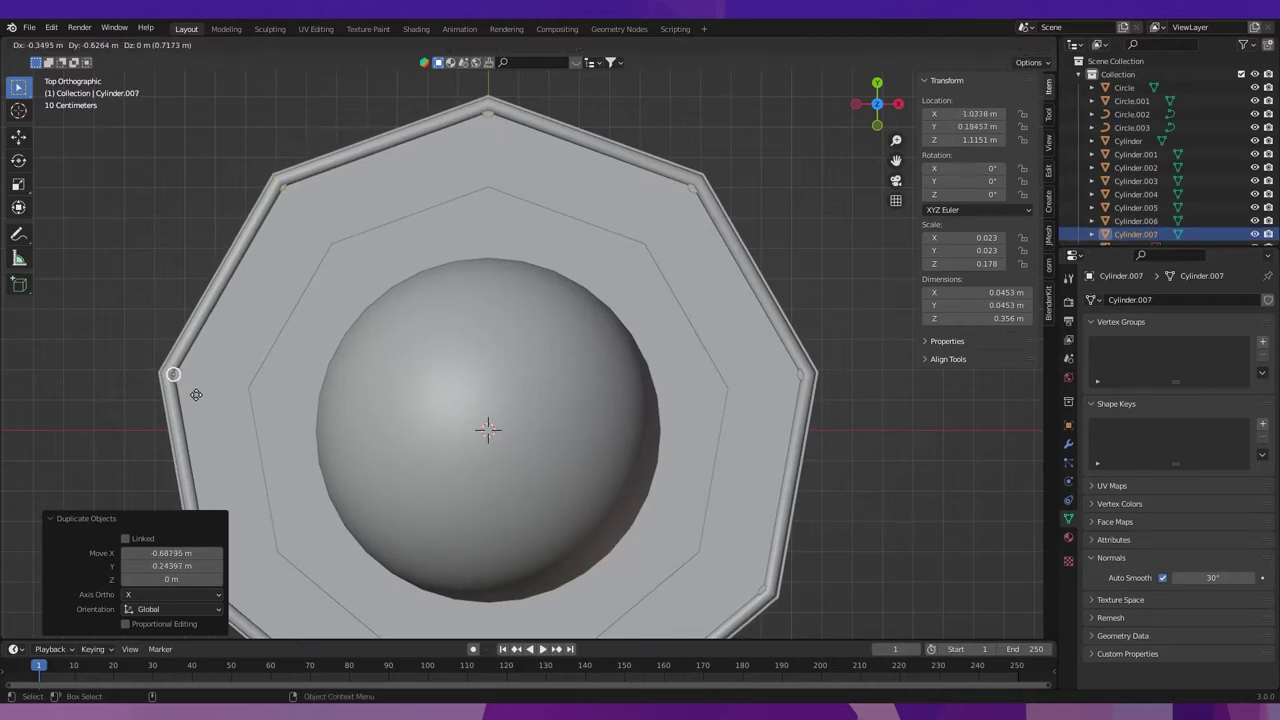
left_click(194, 395)
Add the final post copy at the lower-left corner and return to perspective view.
scroll(309, 414, "down", 2)
scroll(371, 394, "down", 2, "shift")
scroll(245, 380, "up", 2)
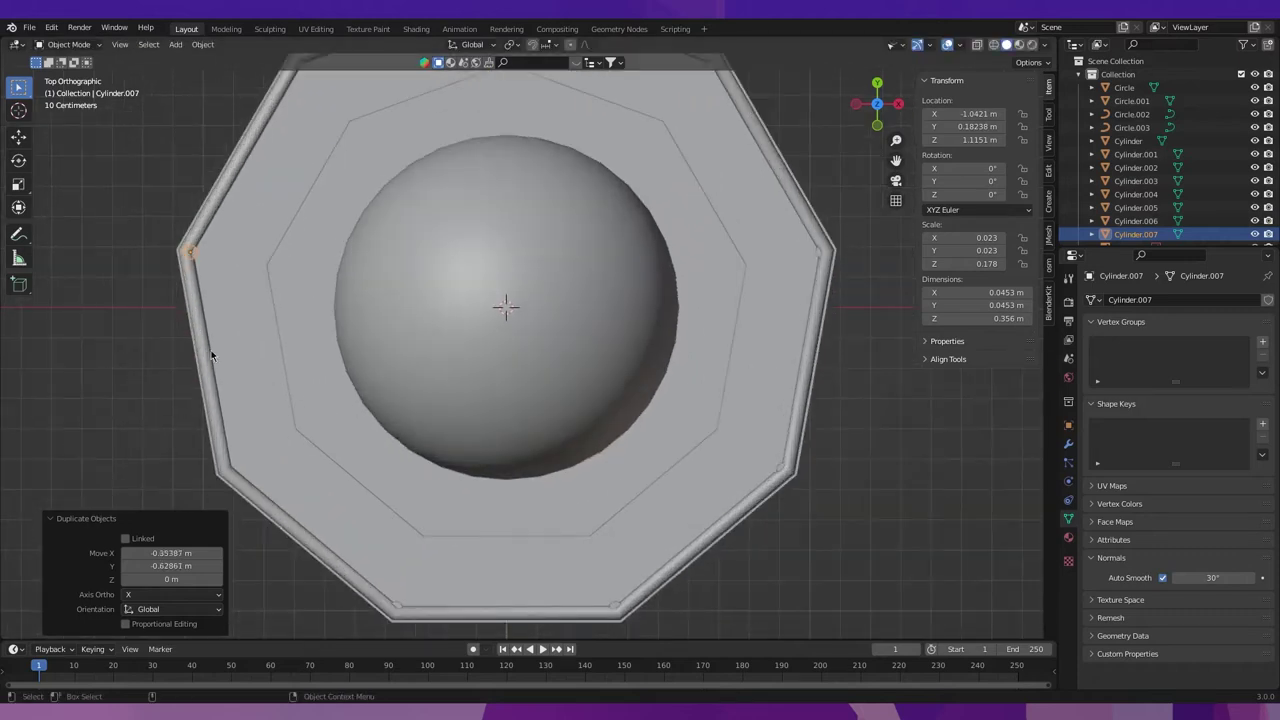
key("shift+d")
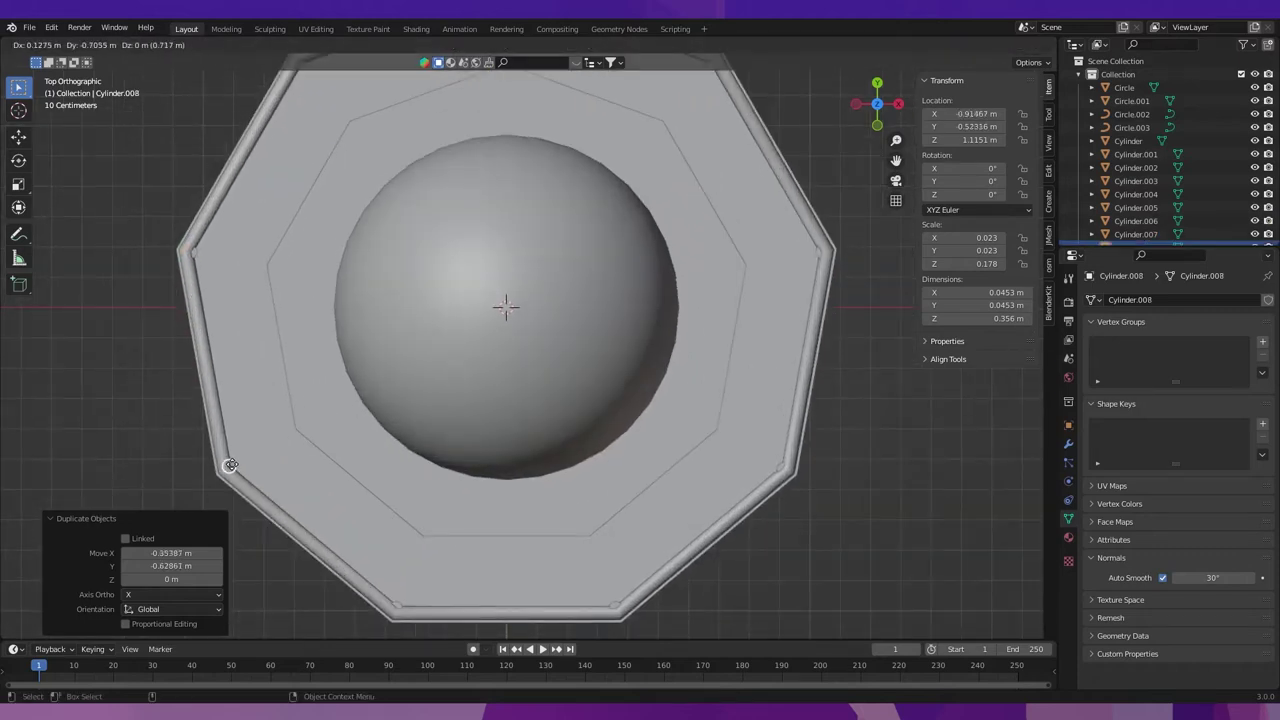
left_click(230, 465)
scroll(250, 450, "down", 1)
mouse_move(225, 433)
middle_mouse_down()
mouse_move(407, 413)
mouse_move(415, 388)
middle_mouse_up()
scroll(415, 388, "down", 3)
scroll(452, 380, "down", 2)
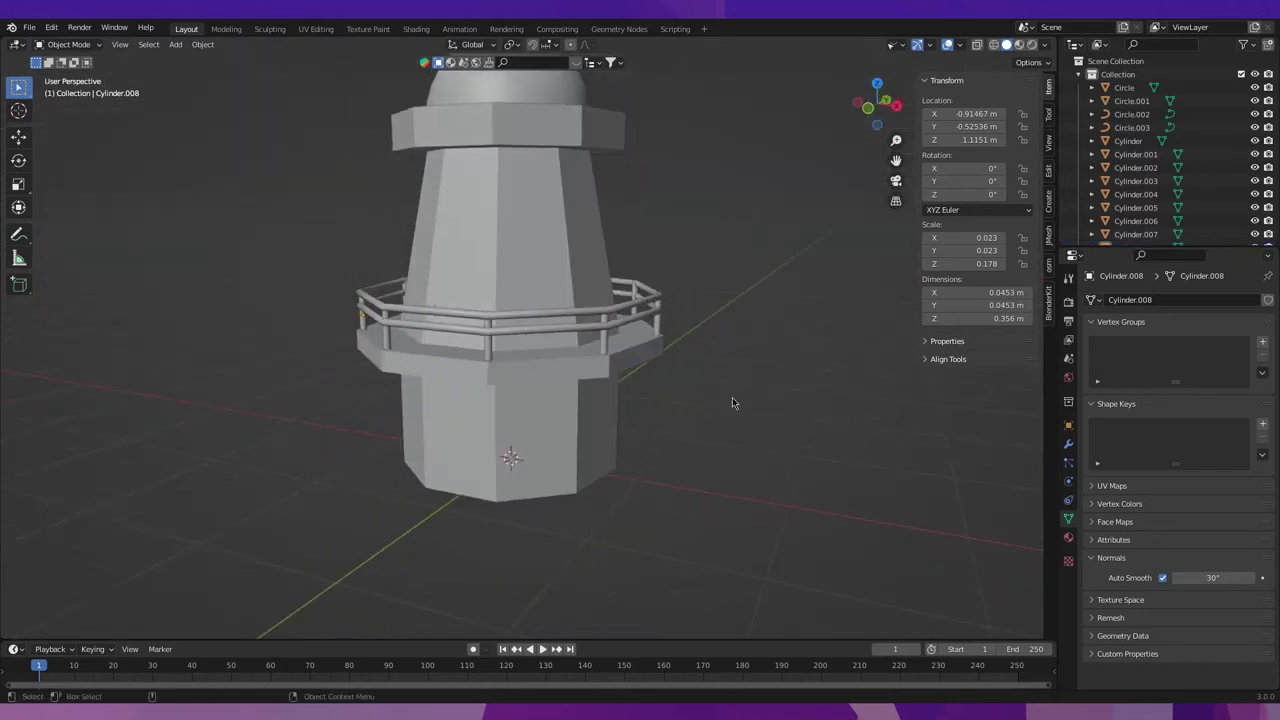
Add a Bevel to the tower body from the Mesh tab with a 0.01 m amount.
scroll(487, 368, "down", 1)
scroll(540, 400, "up", 1)
scroll(570, 421, "up", 1)
left_click(622, 433)
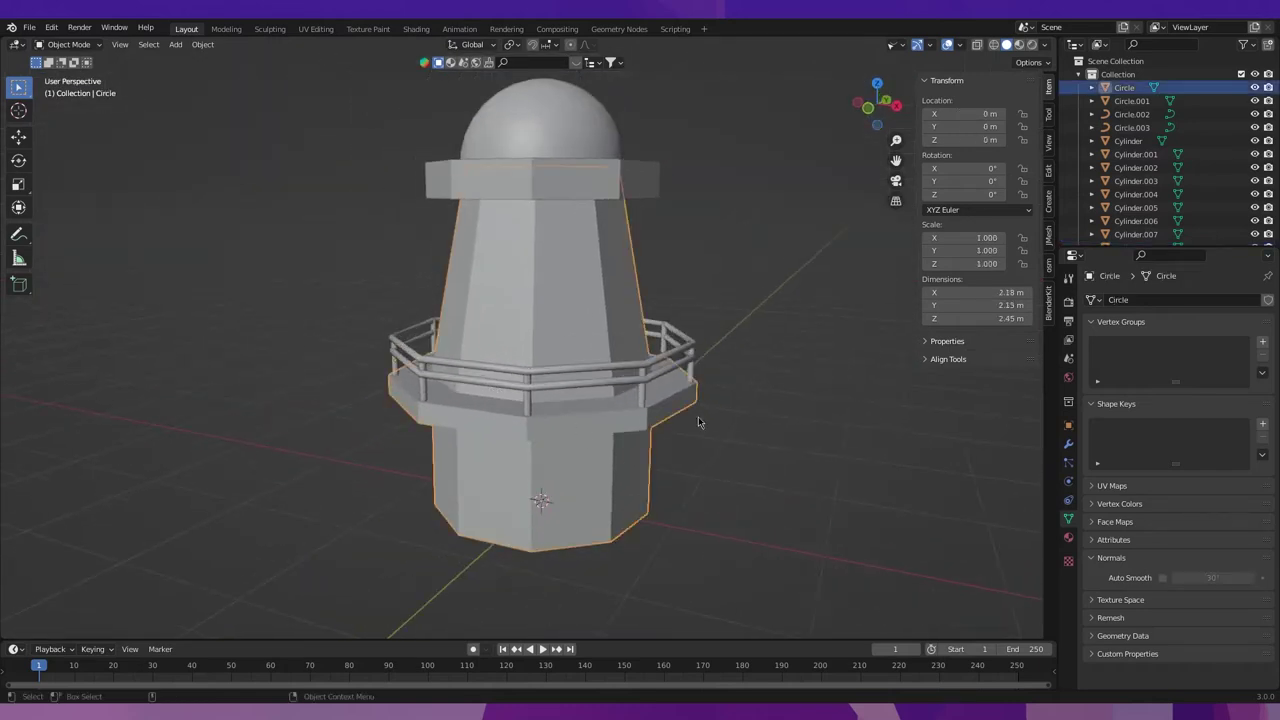
left_click(1050, 233)
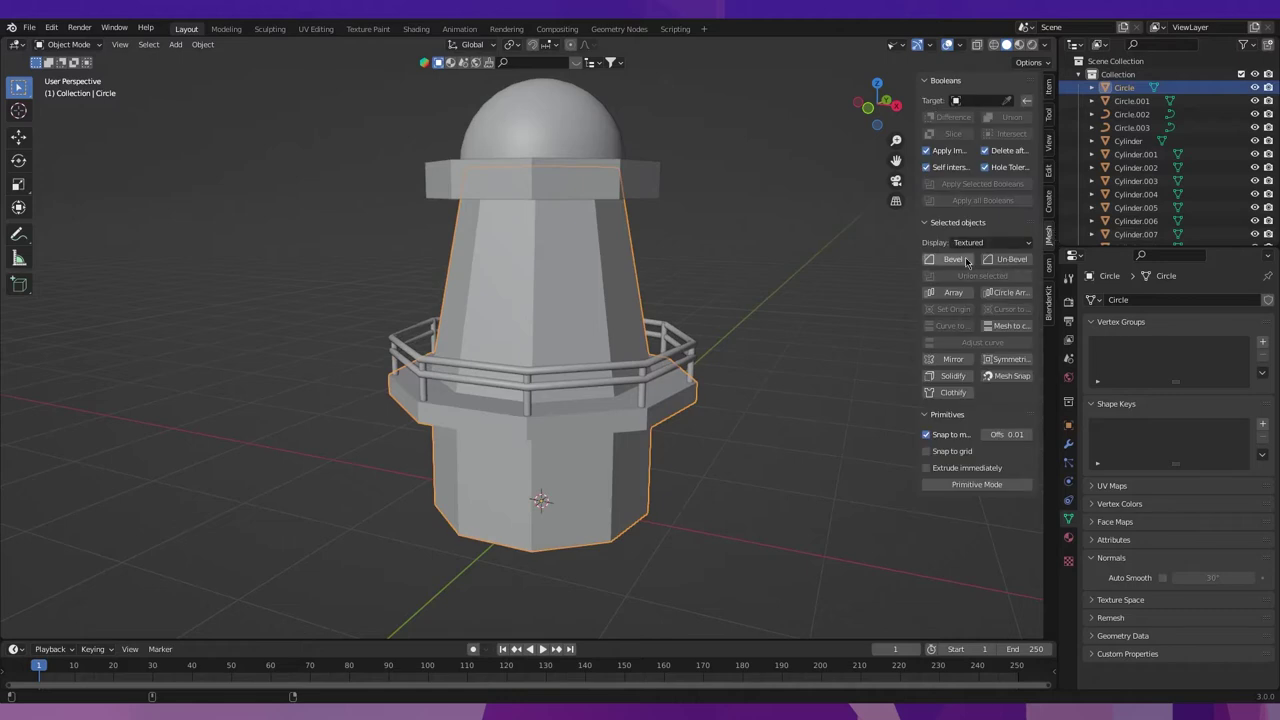
left_click(967, 261)
scroll(560, 400, "up", 2)
left_click(452, 426)
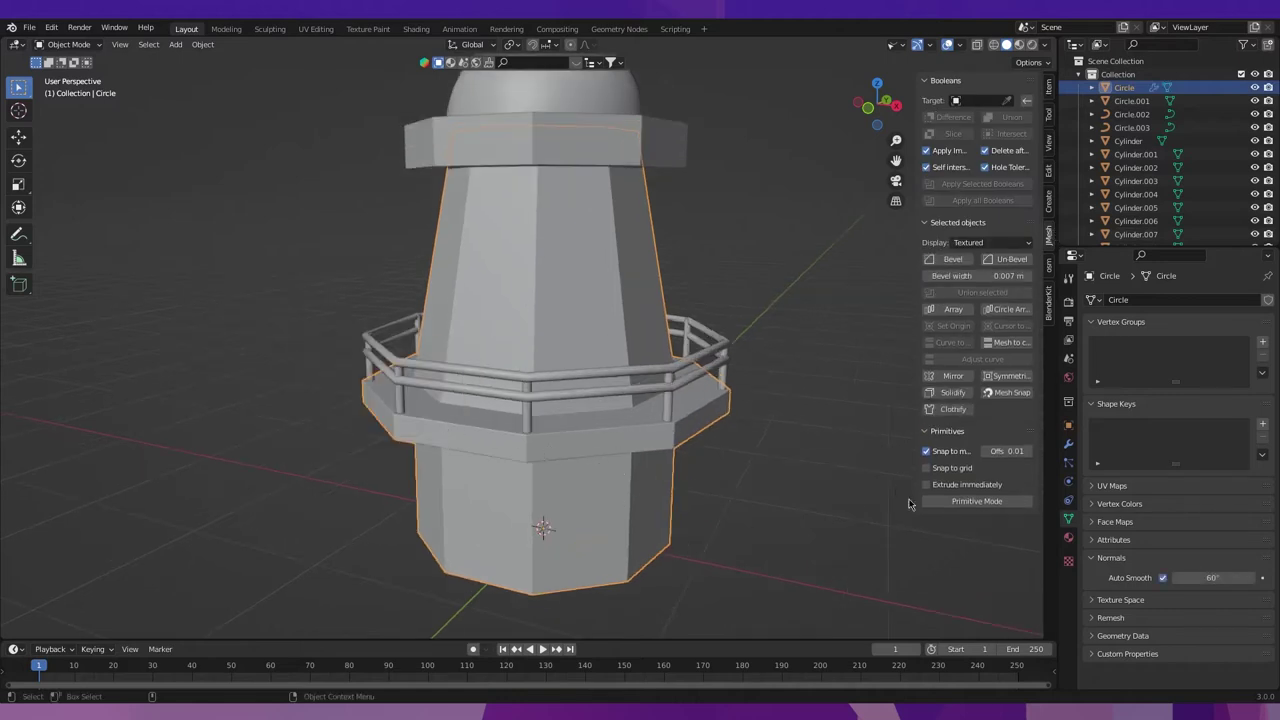
left_click(1068, 444)
left_click(1199, 402)
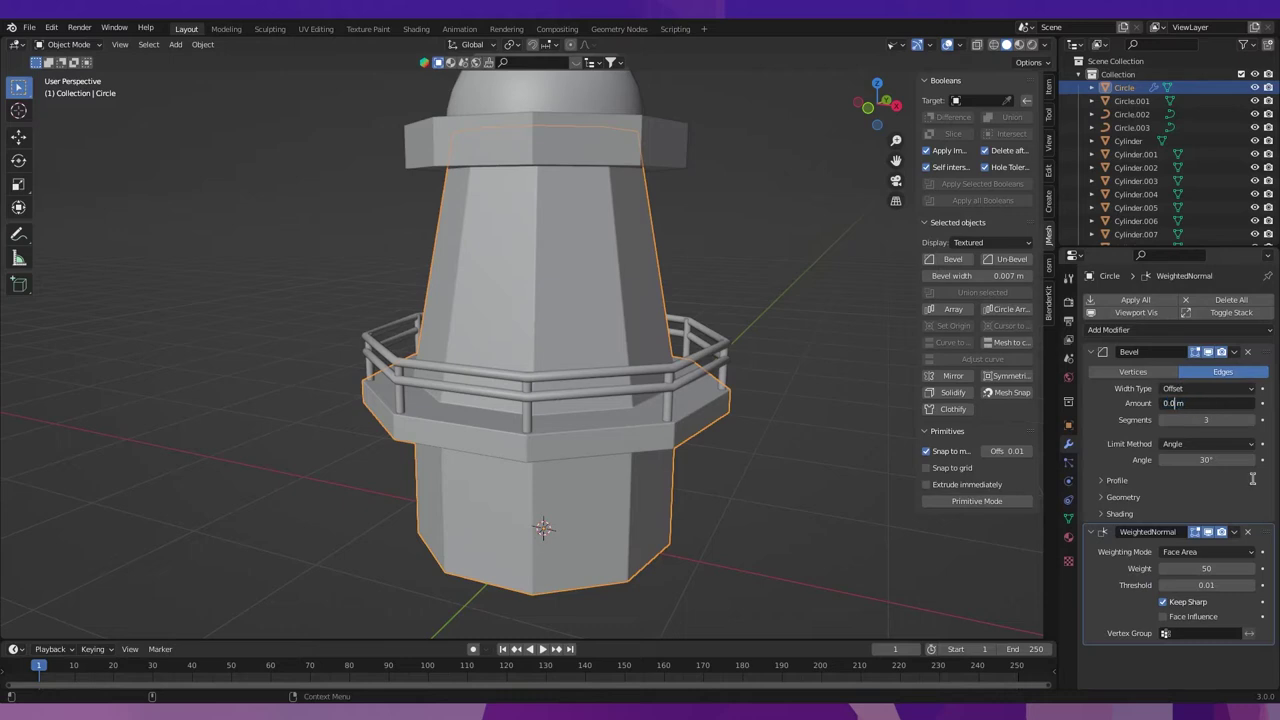
key("Return")
scroll(626, 472, "down", 1)
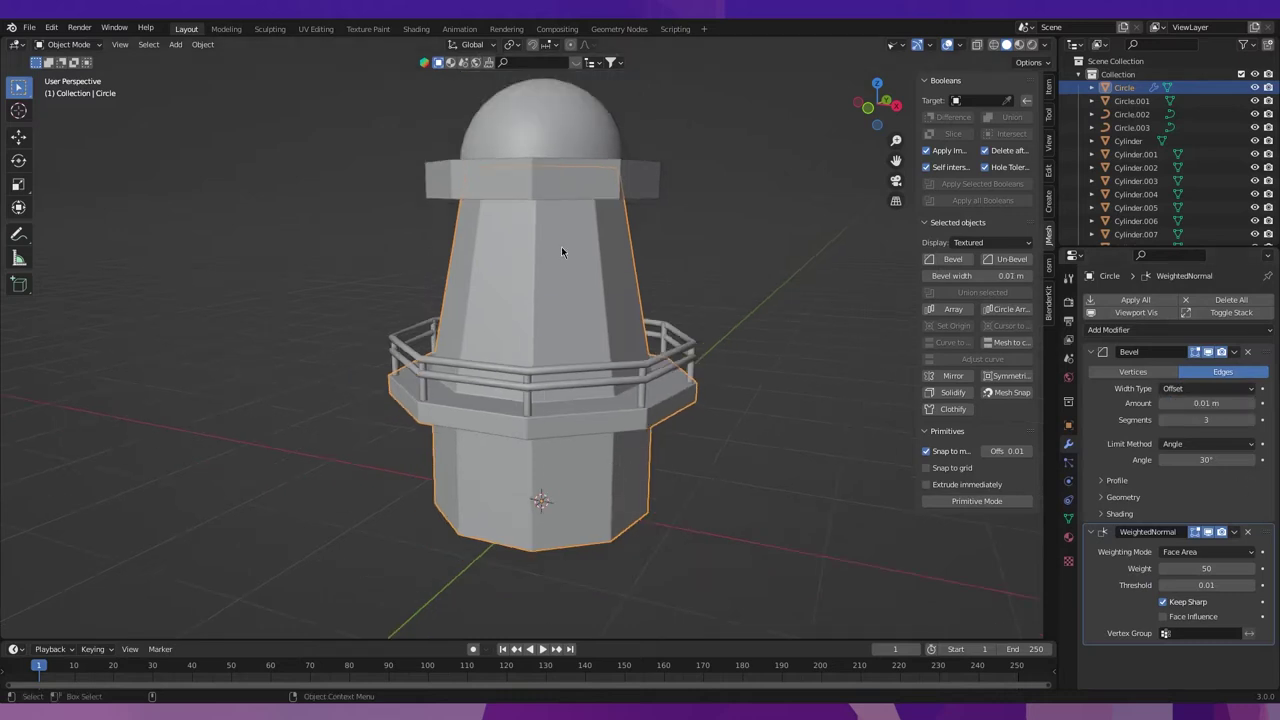
Copy the tower body's modifiers onto the top ring Circle.001 via Link/Transfer Data.
left_click(565, 185)
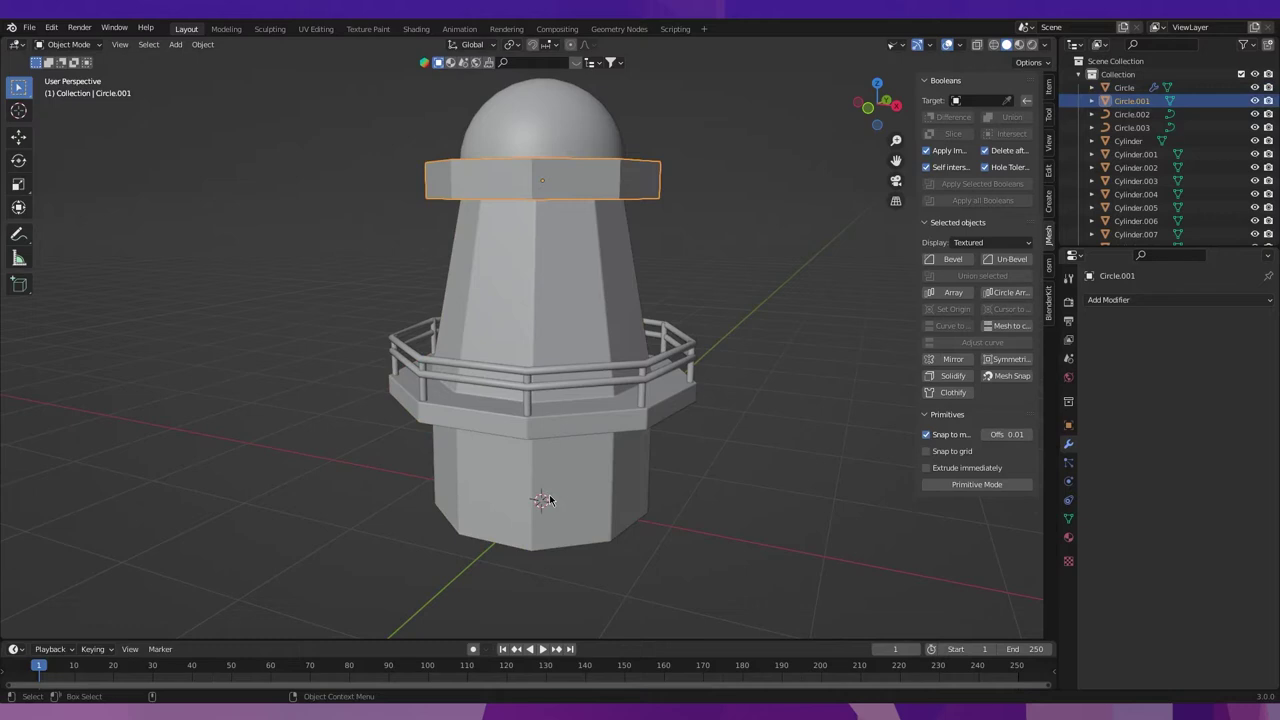
left_click(548, 498, "shift")
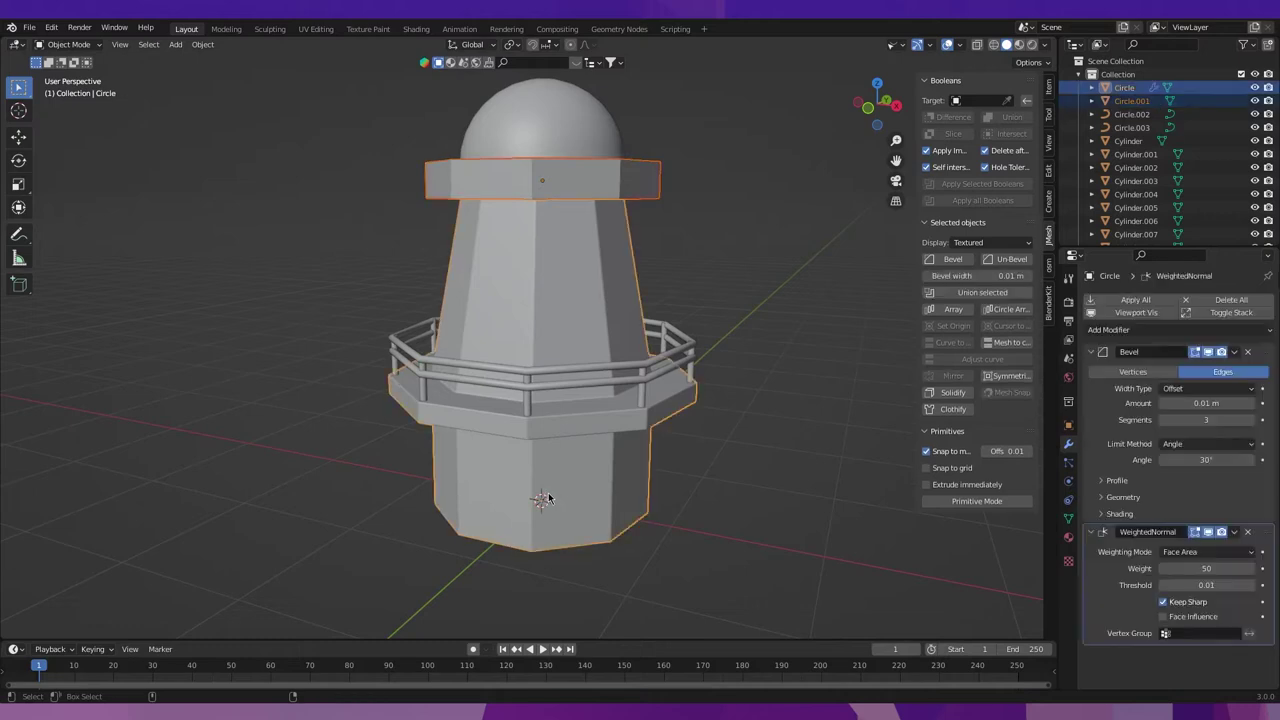
left_click(199, 47)
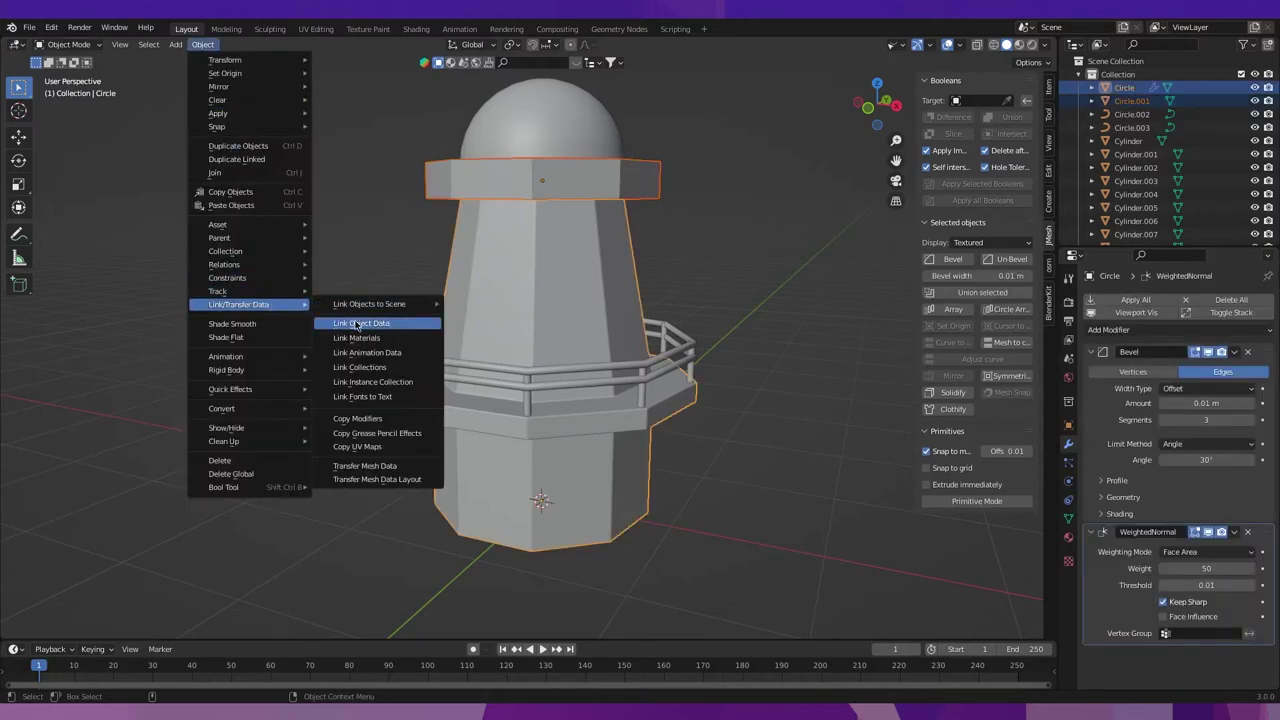
left_click(357, 418)
middle_click_drag(520, 340, 553, 332)
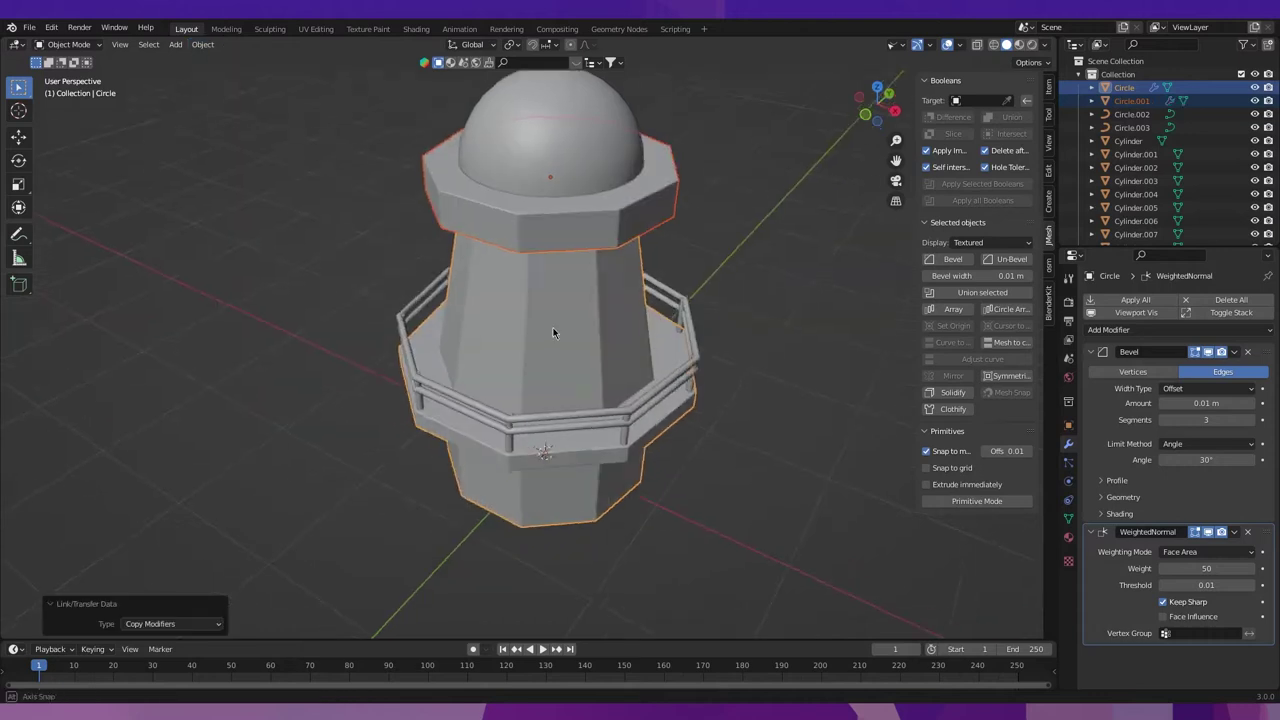
left_click(631, 224)
middle_click_drag(716, 345, 651, 420)
Separate the tower body's bottom face into its own object.
left_click(566, 466)
key("Tab")
mouse_move(568, 481)
middle_mouse_down()
mouse_move(582, 432)
mouse_move(597, 448)
middle_mouse_up()
left_click(582, 432)
key("g")
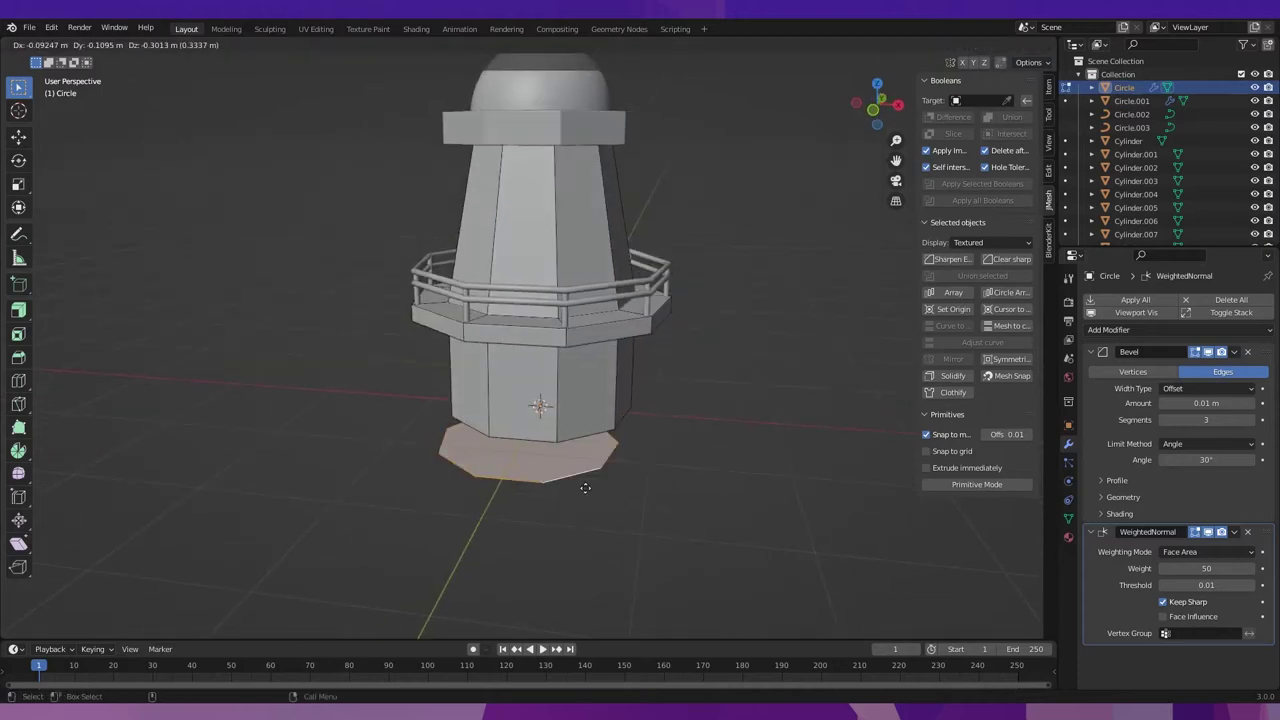
left_click(585, 487)
key("F3")
type("sep")
key("Return")
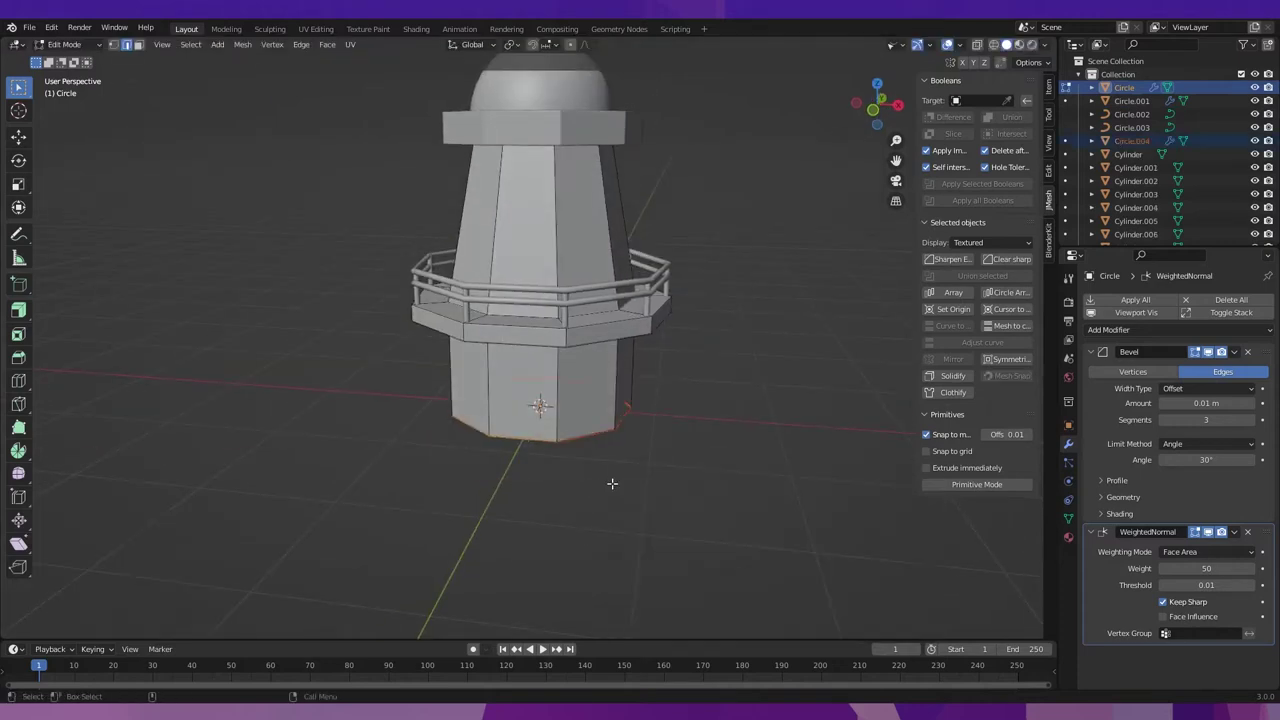
key("Tab")
Scale up the separated bottom face into a wider base plate.
left_click(583, 437)
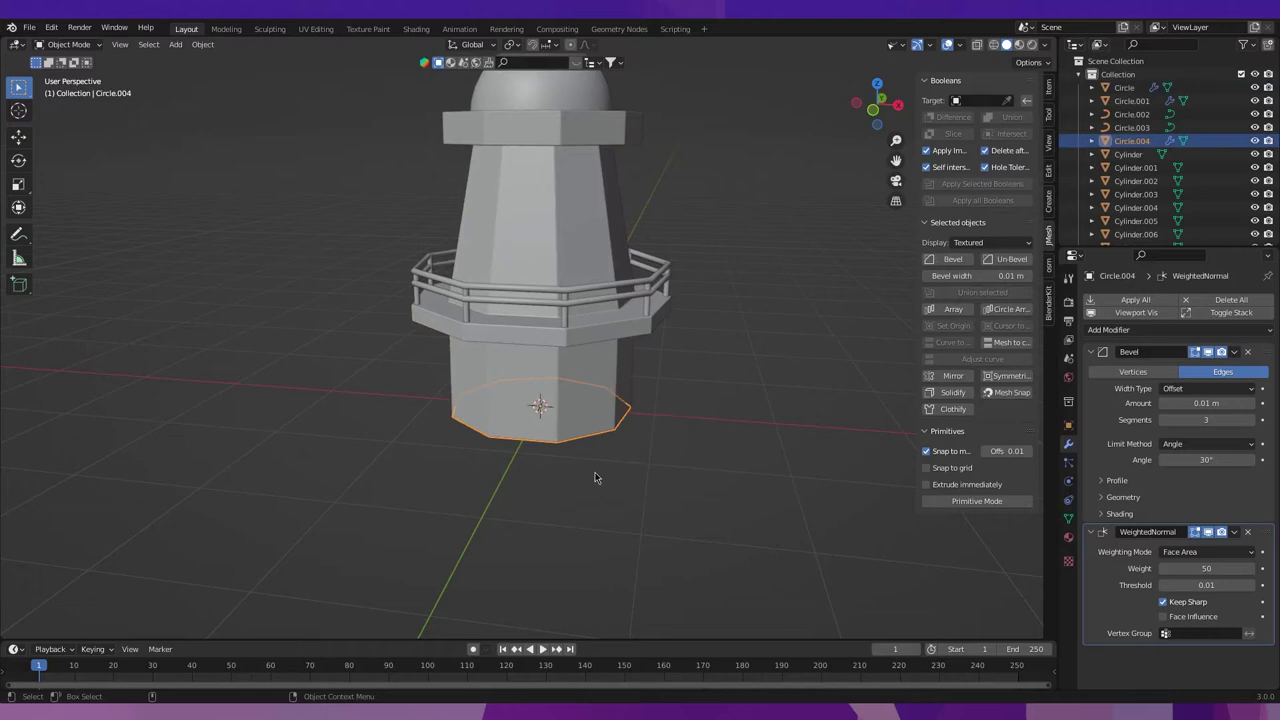
middle_click_drag(597, 483, 625, 463)
key("s")
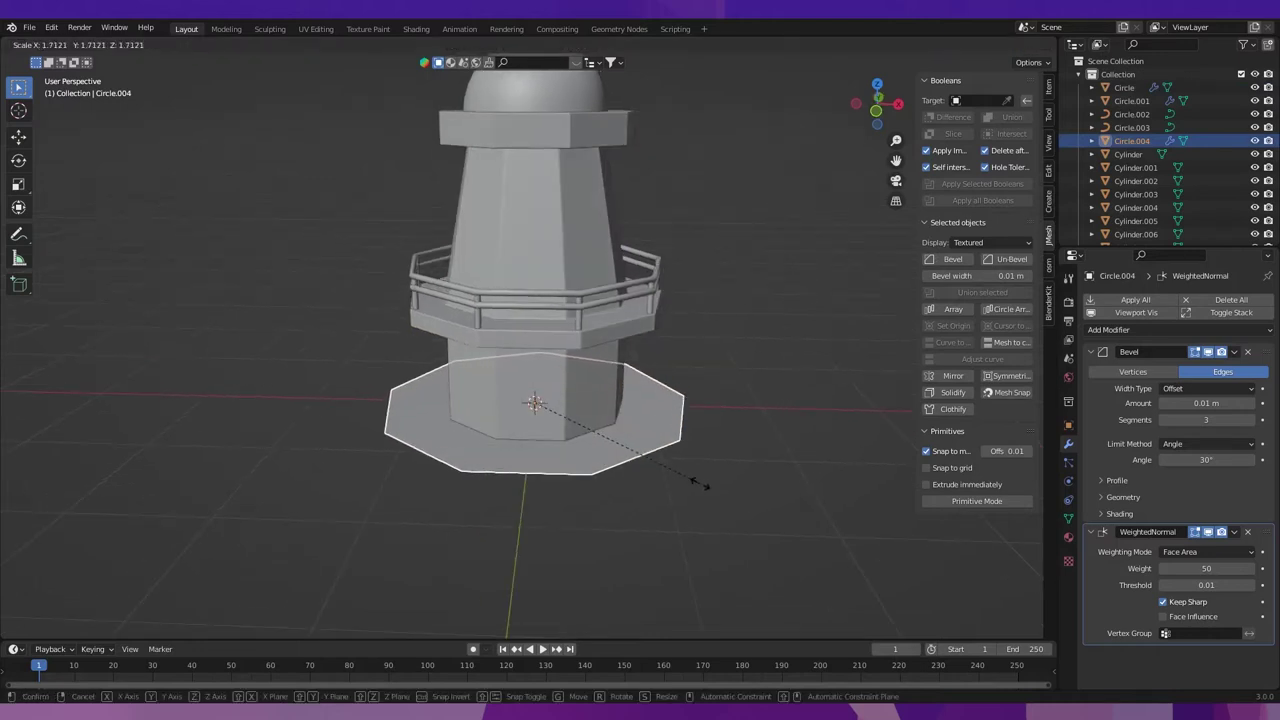
left_click(703, 488)
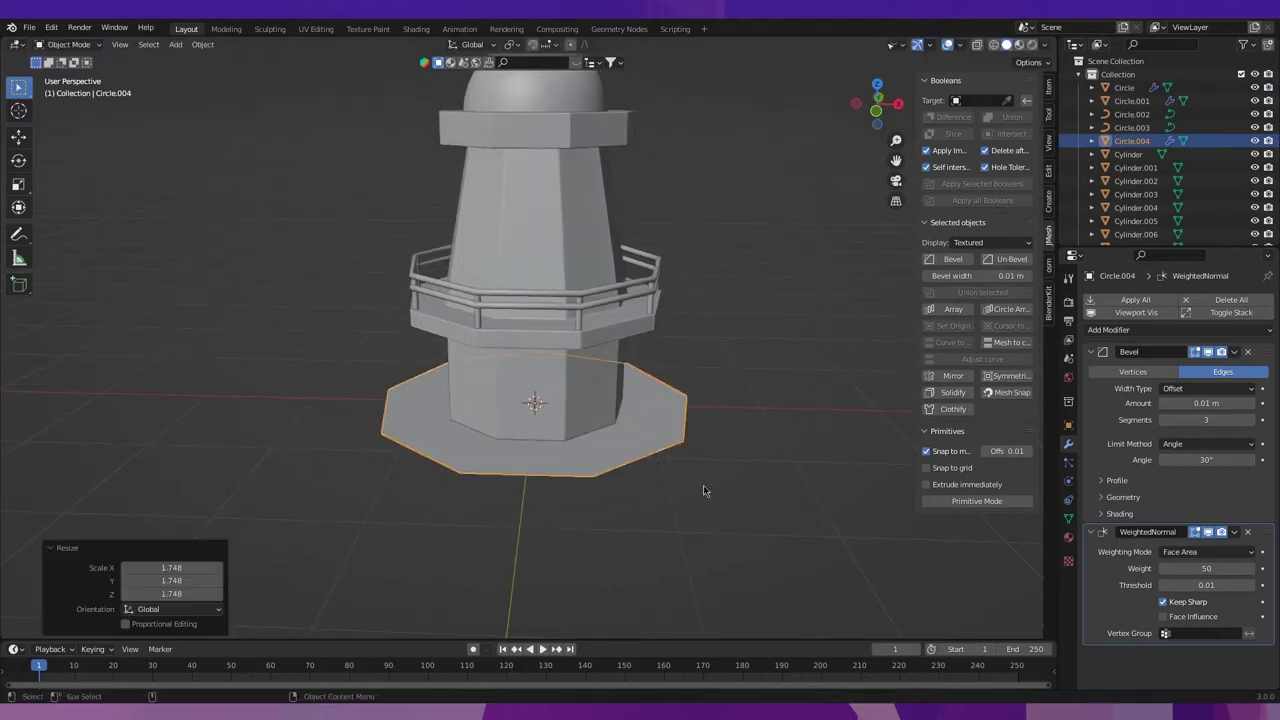
Extrude the base plate's bottom face downward to thicken it.
key("Tab")
middle_click_drag(592, 481, 588, 435)
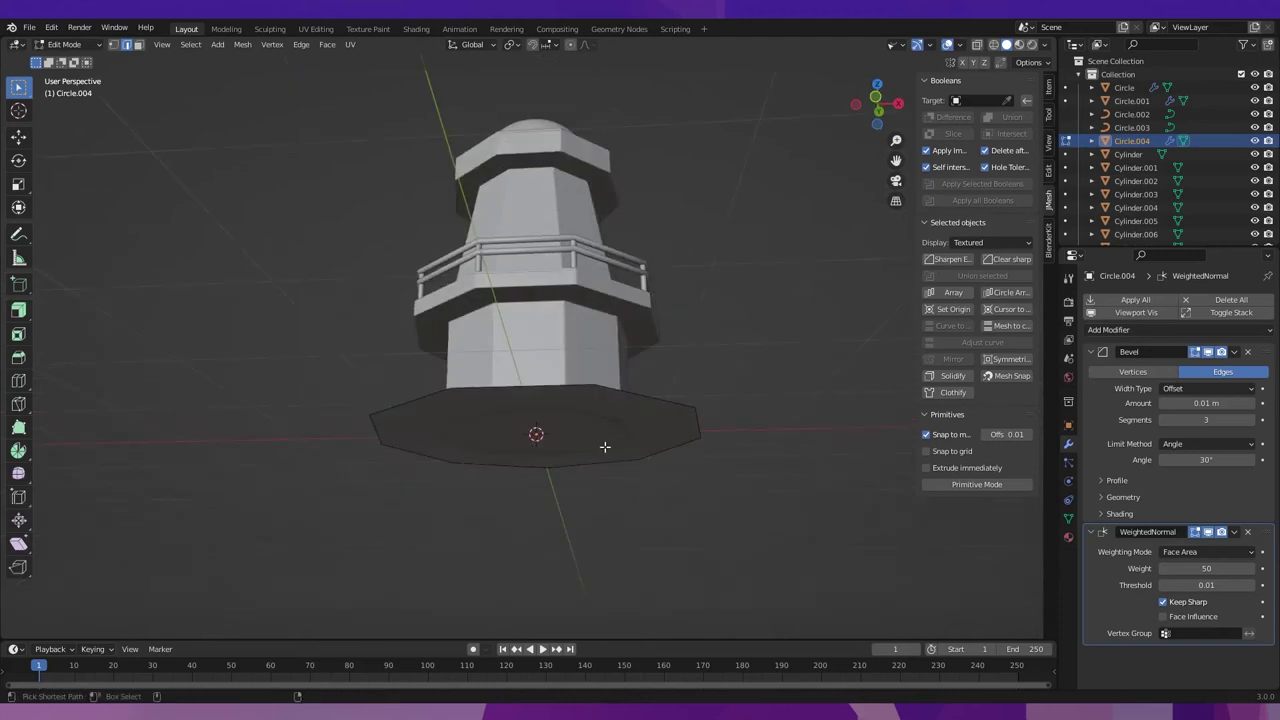
left_click(604, 447)
key("shift+space")
key("e")
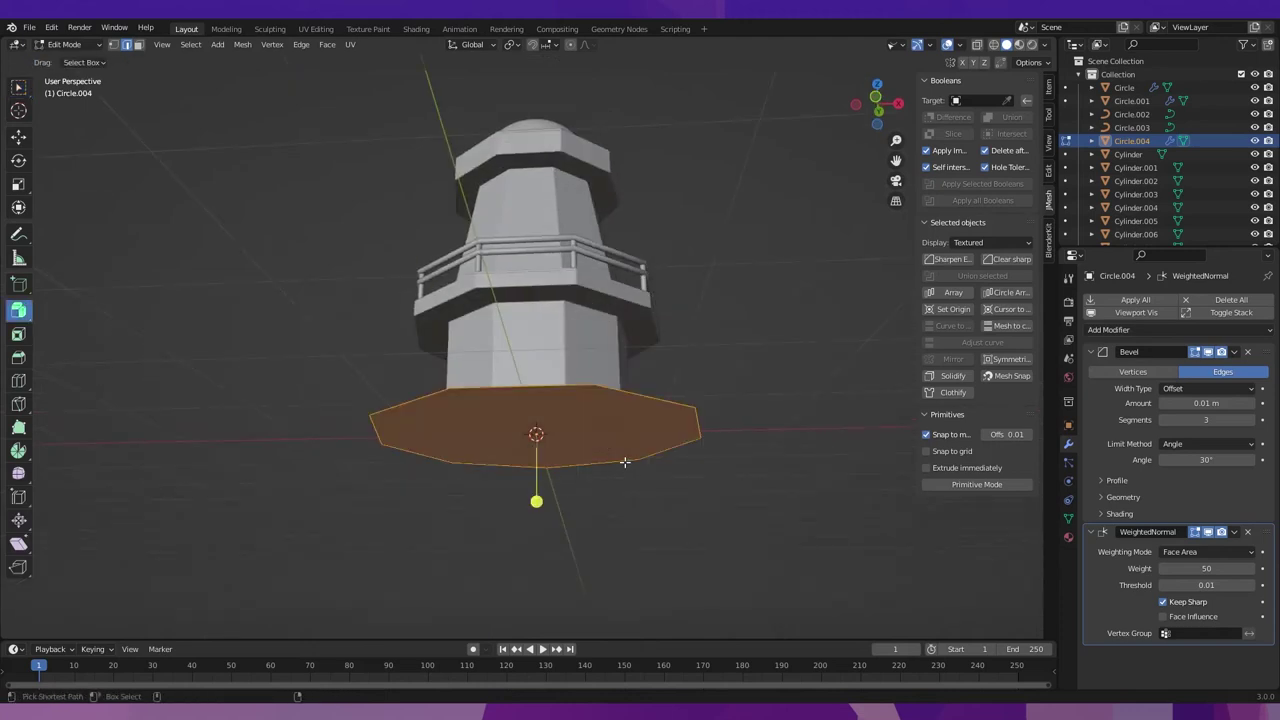
left_click_drag(536, 499, 538, 510)
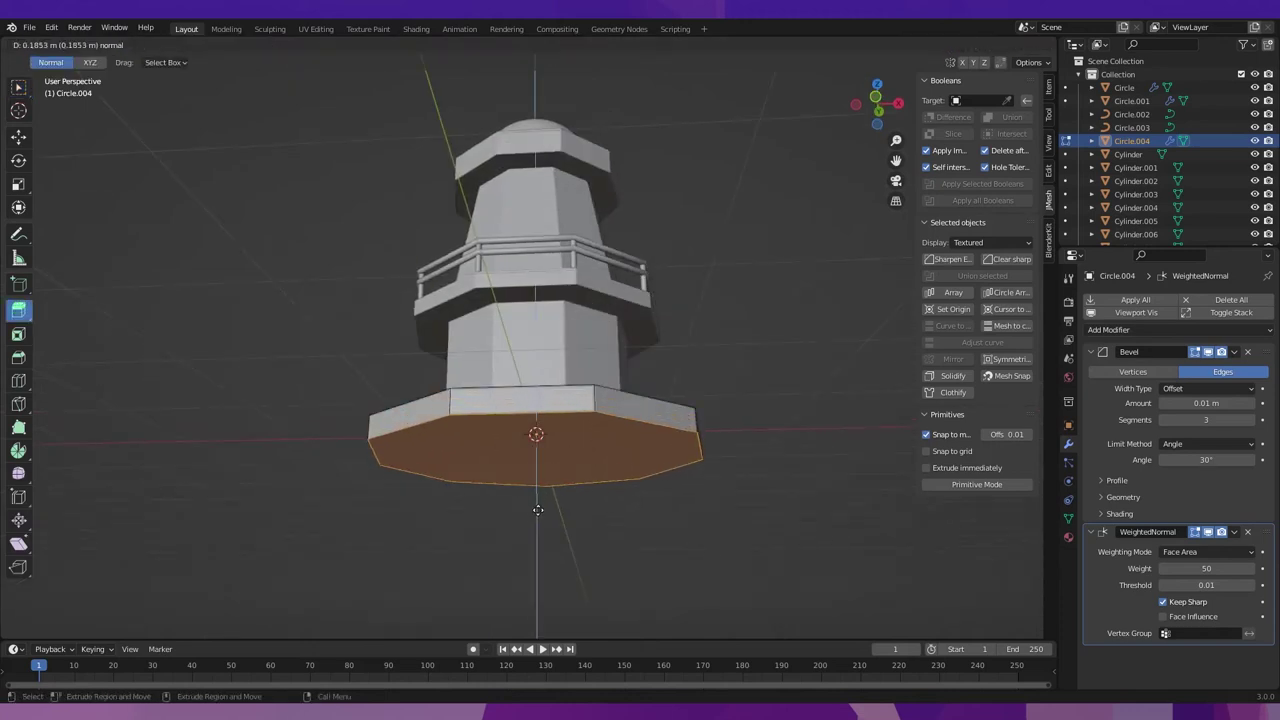
middle_click_drag(538, 510, 603, 463)
left_click(603, 463)
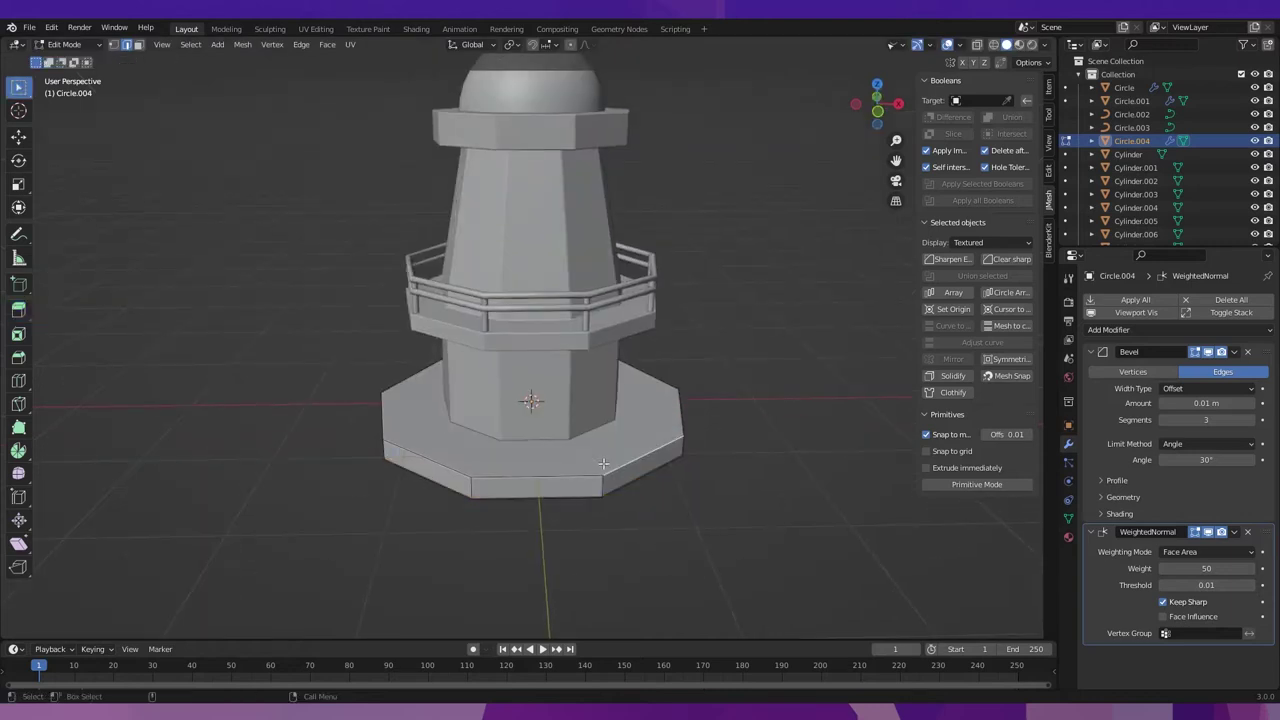
Inset the base's top face to form an outer ring.
left_click(603, 463)
key("shift+space")
key("i")
left_click_drag(777, 471, 802, 475)
left_click(800, 471)
mouse_move(800, 471)
middle_mouse_down()
mouse_move(700, 480)
mouse_move(730, 478)
middle_mouse_up()
key("ctrl+z")
key("i")
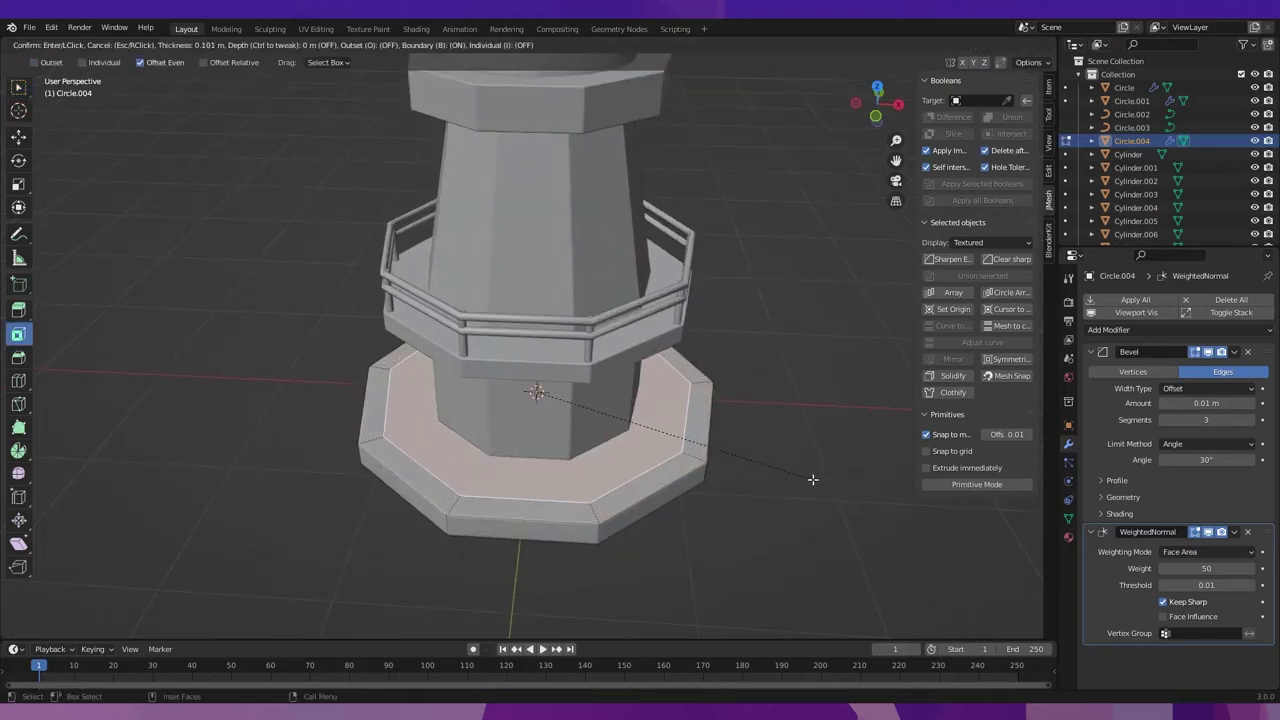
left_click(812, 479)
Select the outer ring faces all around the base.
middle_click_drag(531, 392, 600, 420)
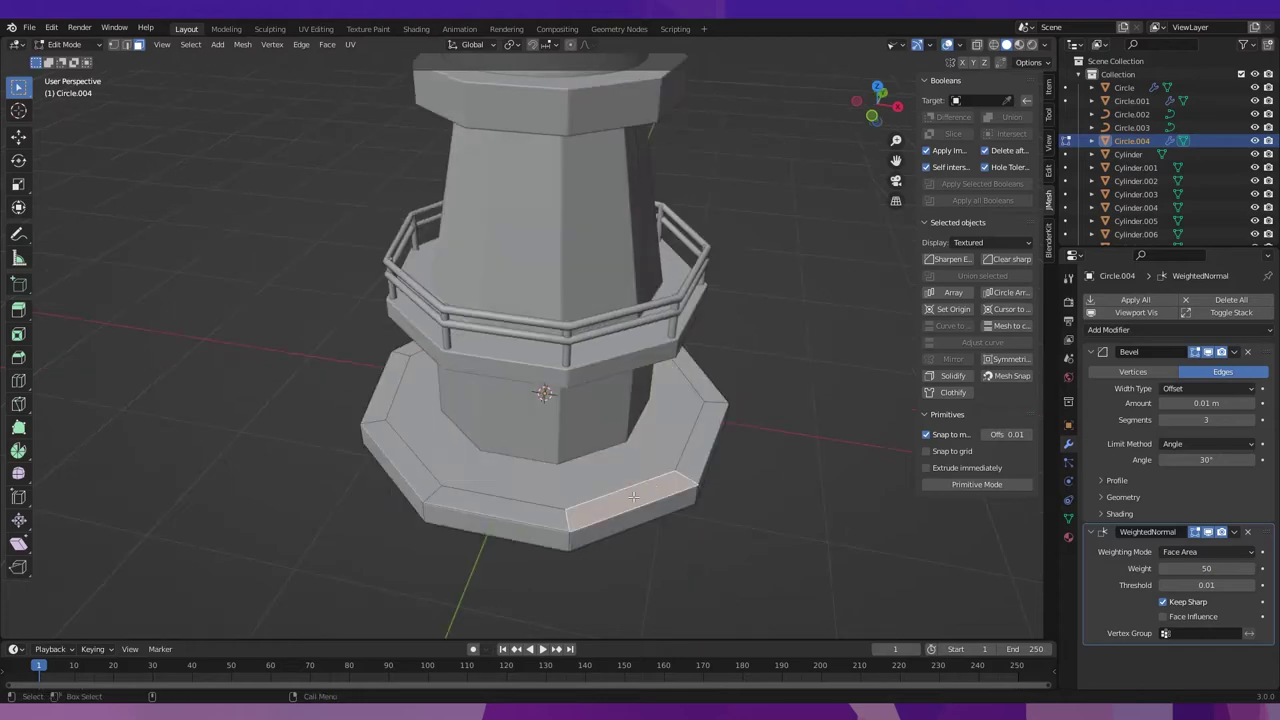
left_click(698, 451)
mouse_move(698, 451)
middle_mouse_down()
mouse_move(721, 510)
mouse_move(496, 510)
middle_mouse_up()
left_click(700, 500, "shift")
left_click(721, 510, "shift")
left_click(496, 510, "shift")
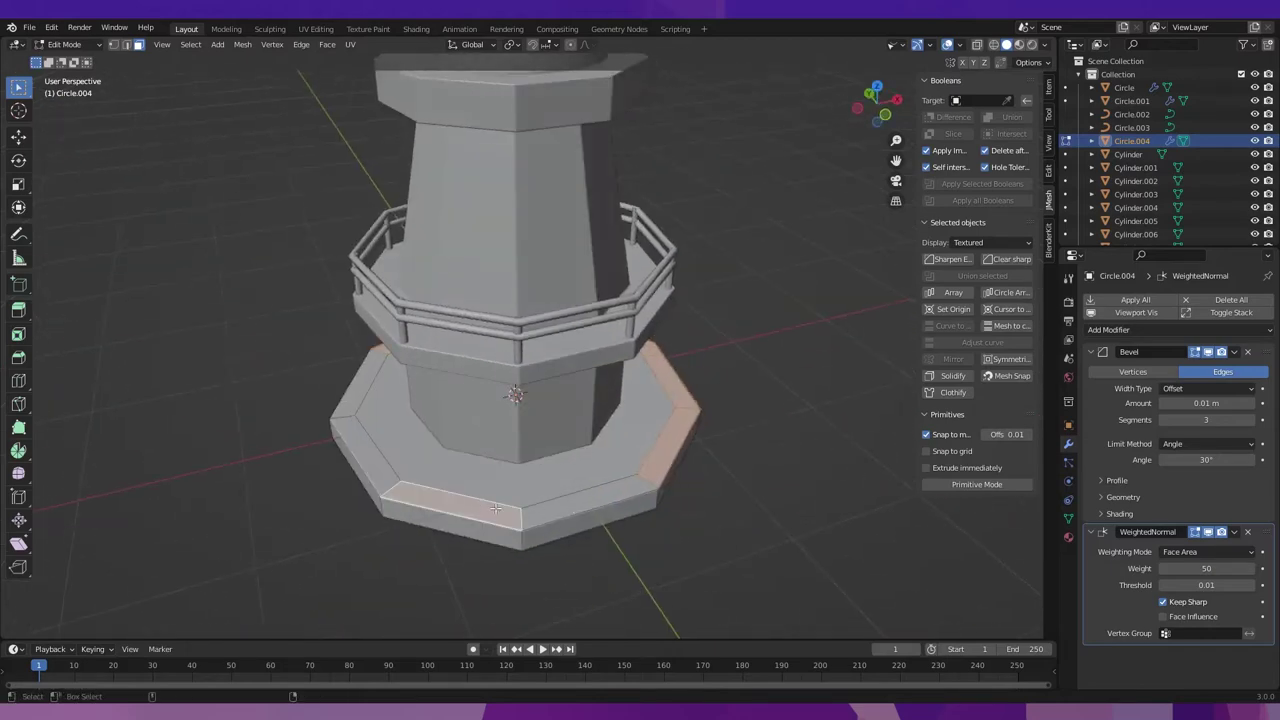
left_click(386, 469, "shift")
left_click(366, 390, "shift")
middle_click_drag(366, 390, 601, 517)
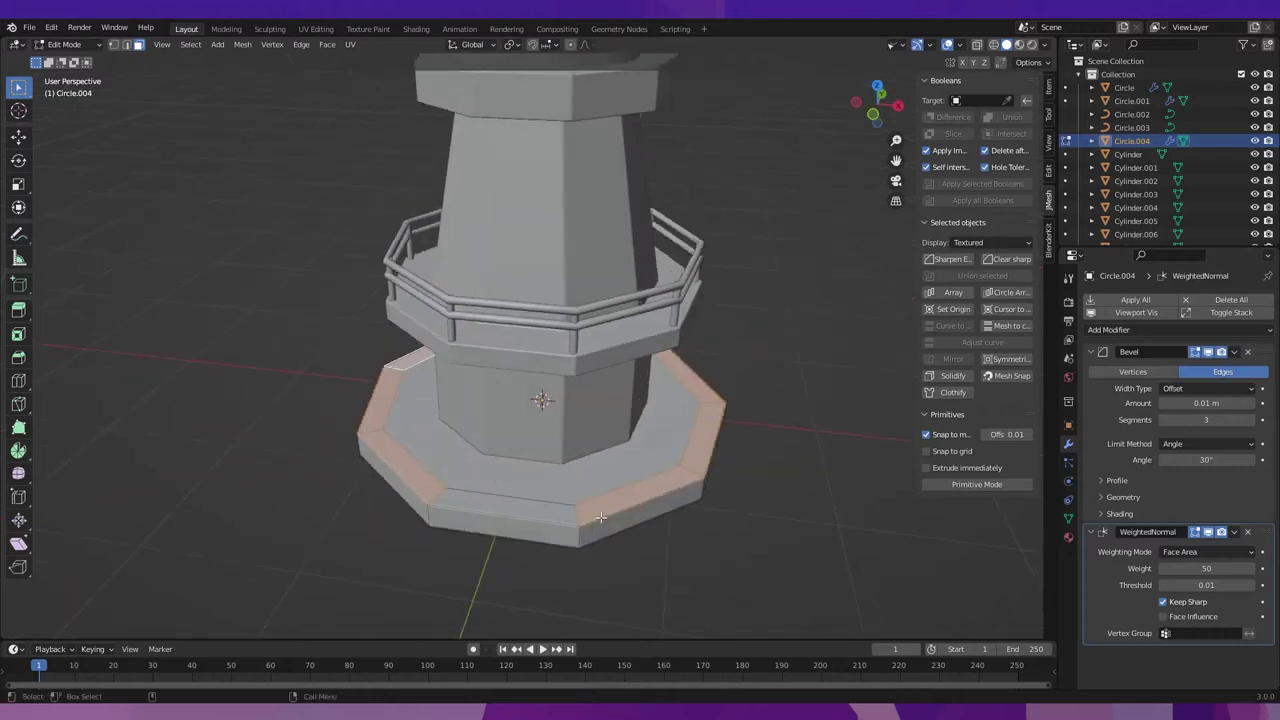
Extrude the ring faces upward into a low rim wall and adjust its height.
key("shift+space")
key("e")
middle_click_drag(733, 551, 743, 551)
left_click_drag(543, 366, 544, 344)
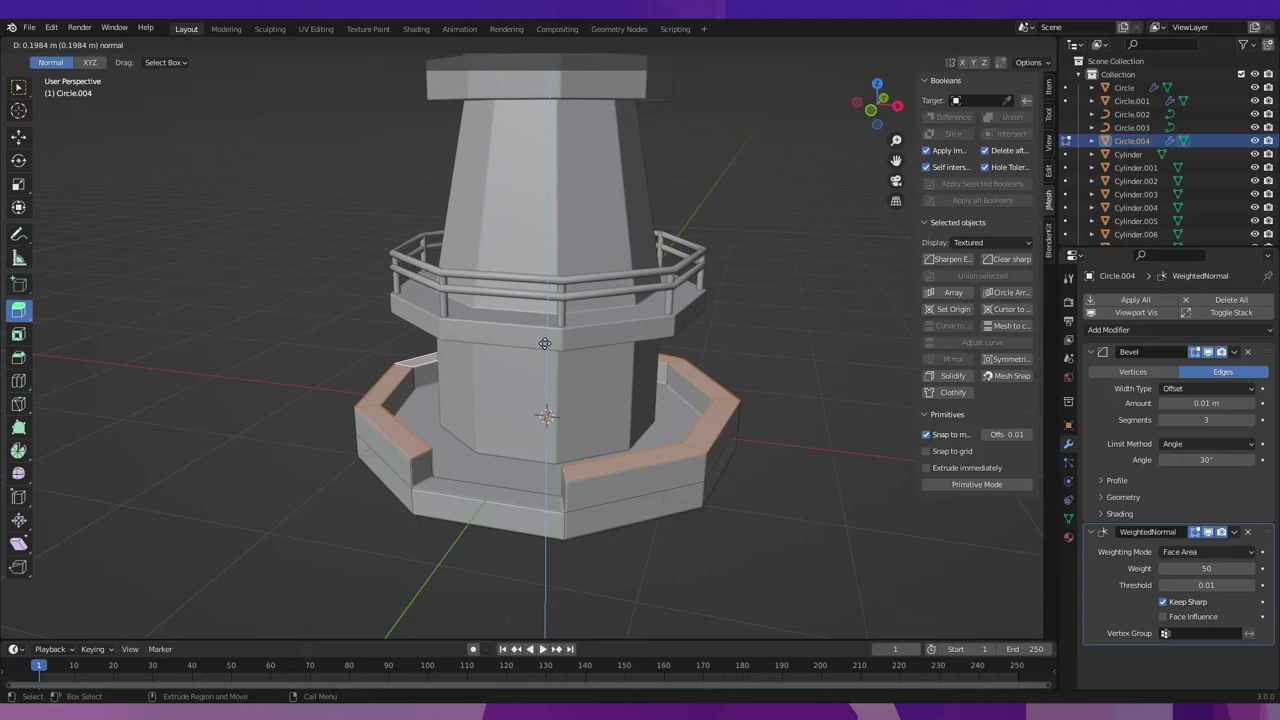
left_click_drag(544, 344, 544, 343)
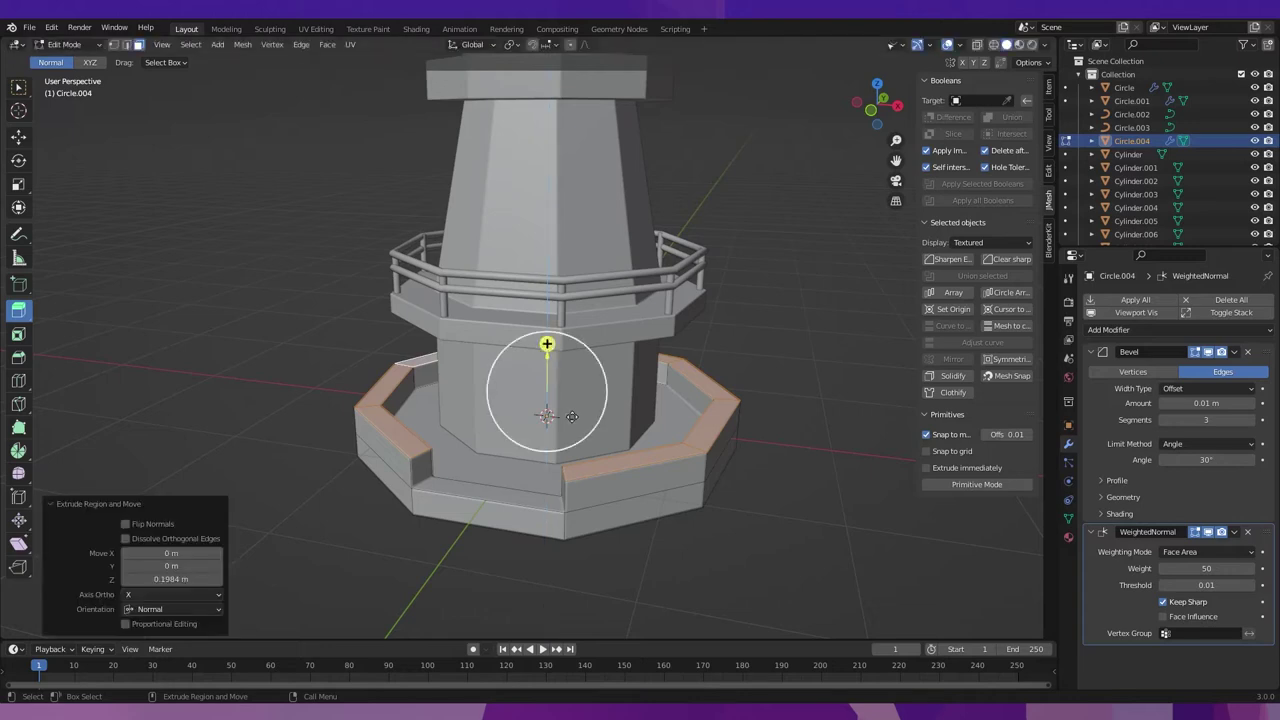
middle_click_drag(544, 343, 572, 400)
key("shift+space")
key("g")
left_click_drag(545, 350, 543, 400)
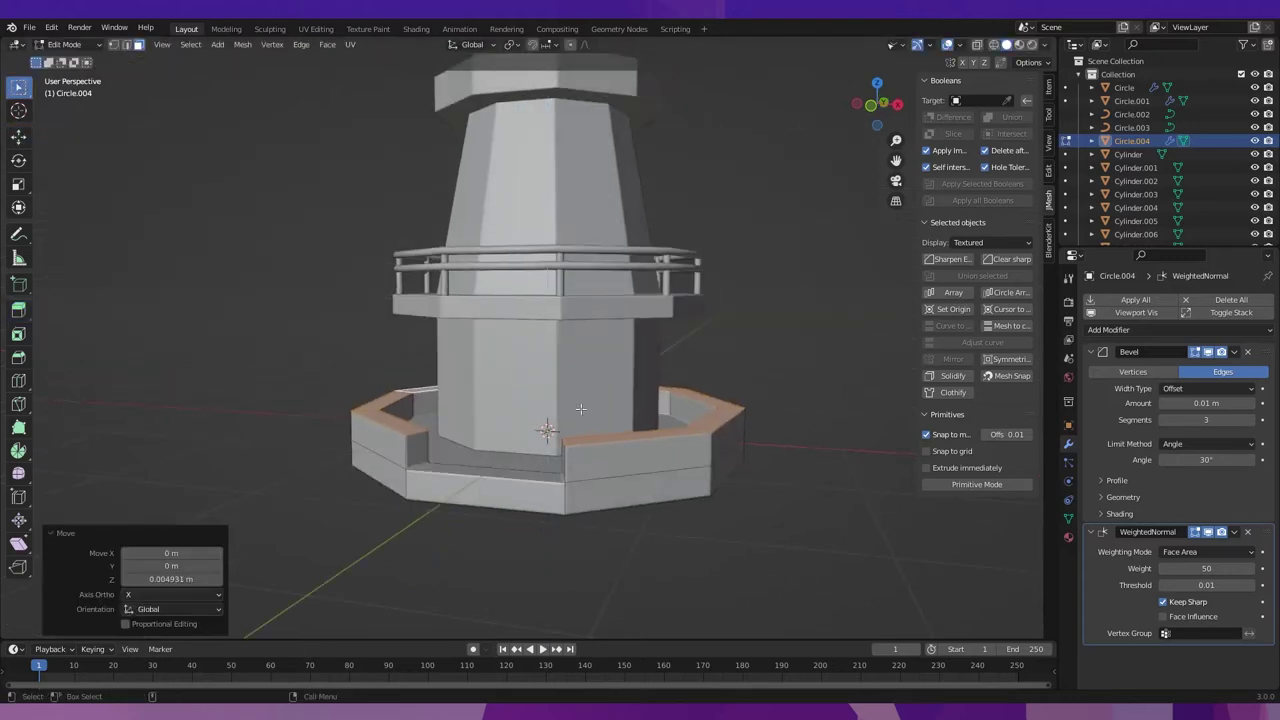
Return to Object Mode and inspect the finished base platform.
key("w")
middle_click_drag(543, 400, 605, 428)
key("ctrl+Tab")
left_click(603, 413)
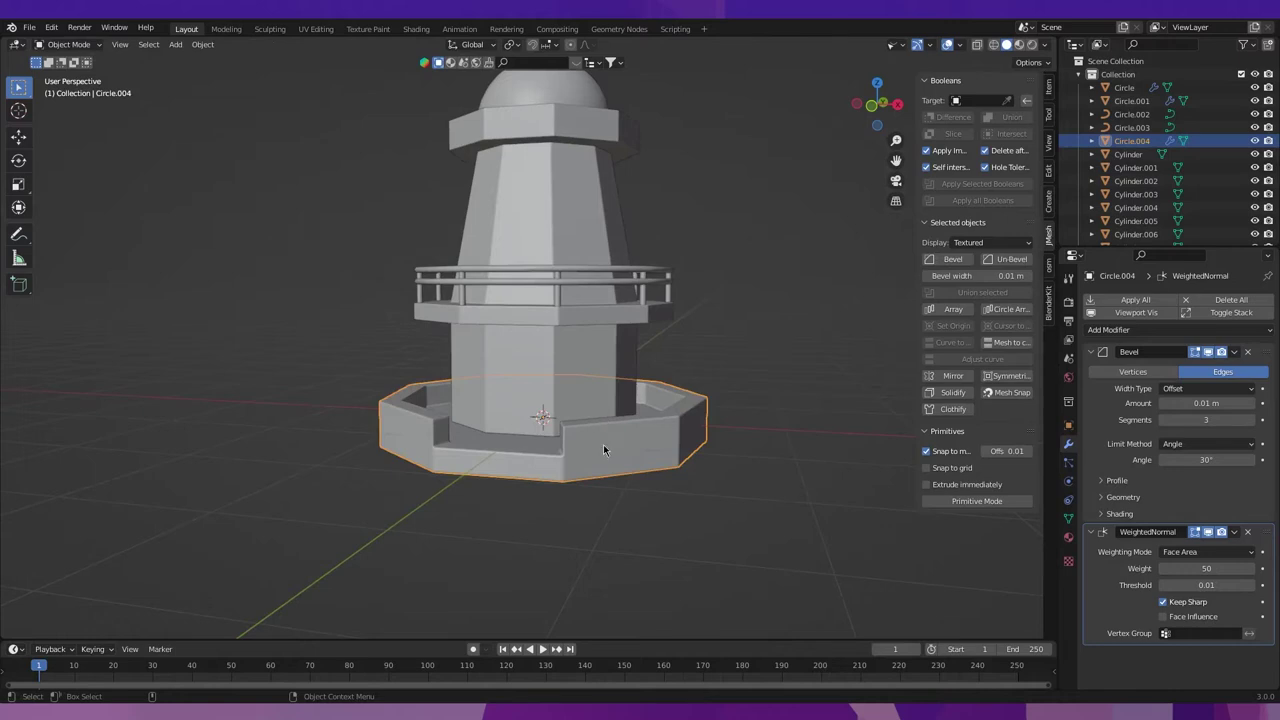
middle_click_drag(562, 454, 562, 415)
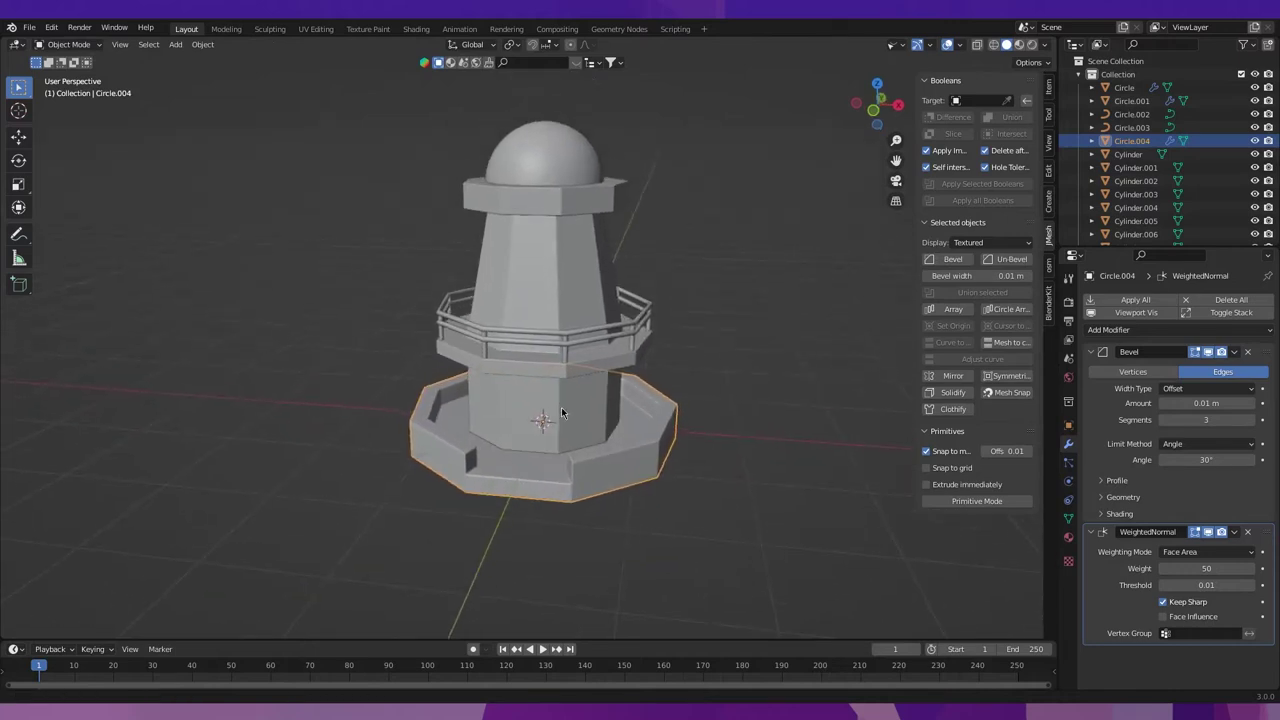
Snap the 3D cursor to the dome and frame the view on it.
middle_click_drag(562, 415, 565, 300)
left_click(565, 205)
key("shift+a")
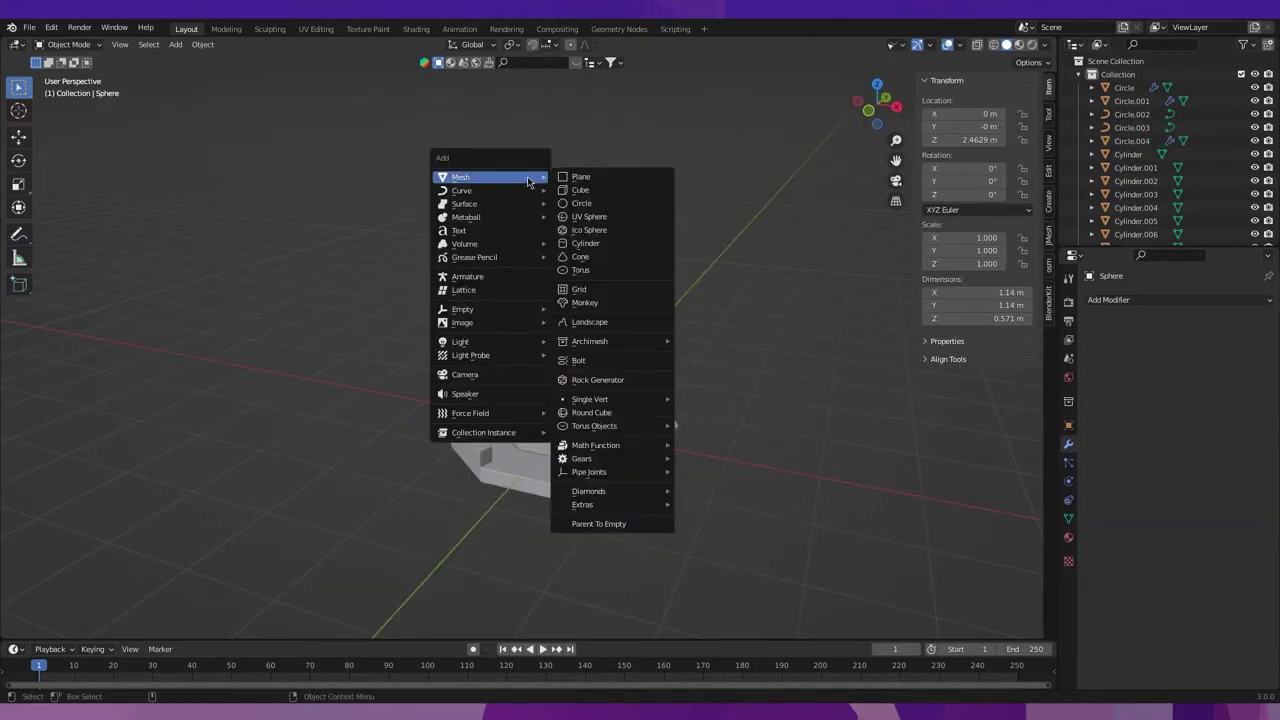
key("Escape")
key("shift+s")
left_click(470, 192)
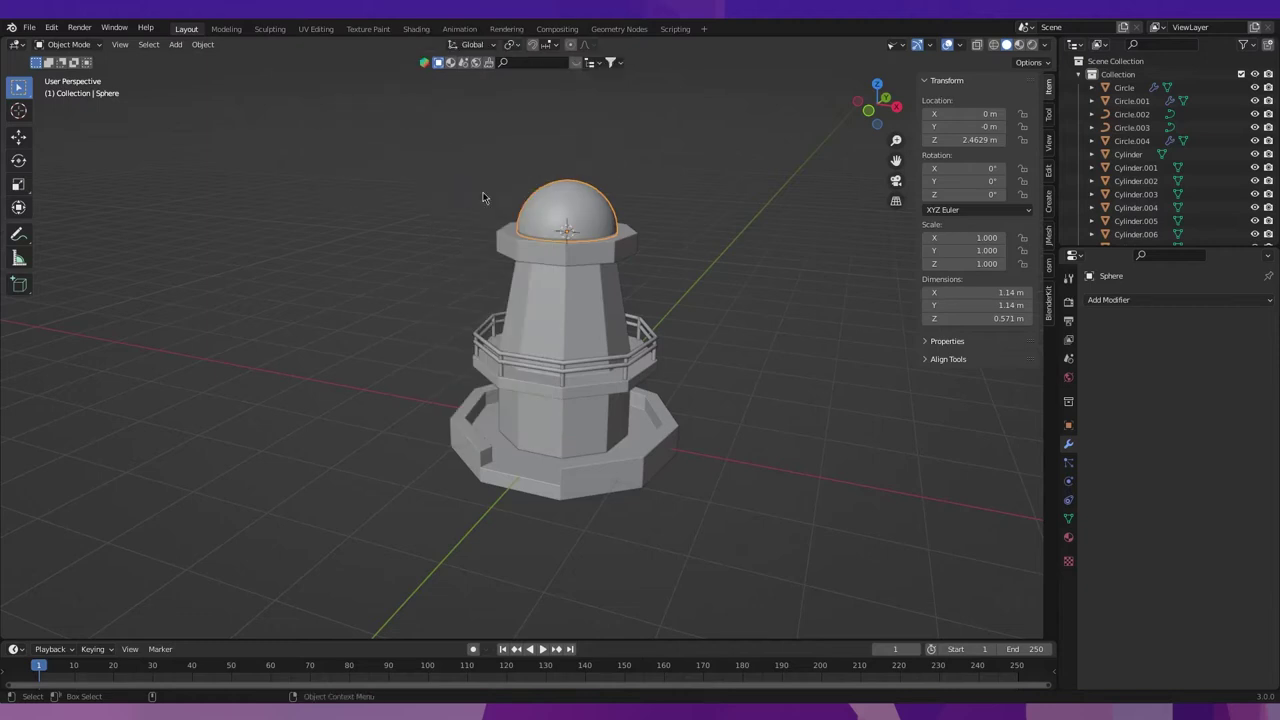
middle_click_drag(470, 192, 586, 332)
key("KP_Decimal")
scroll(586, 340, "down", 4)
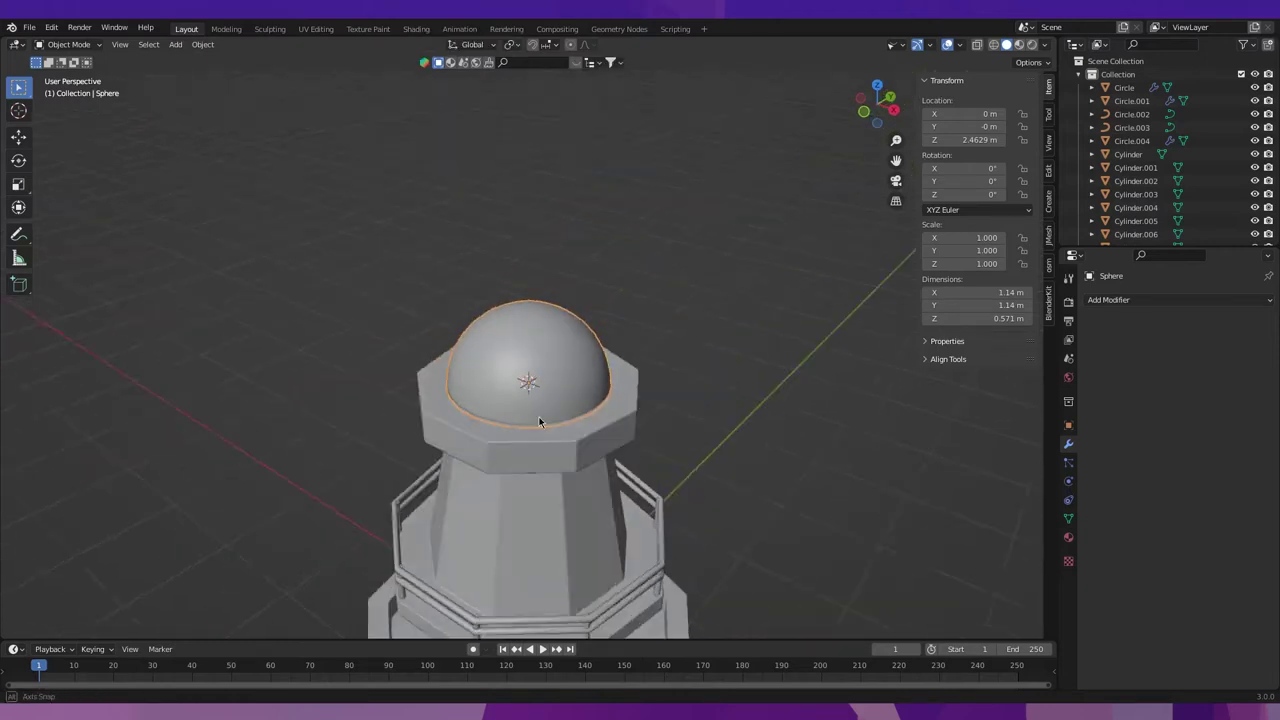
Add a cylinder at the dome, scale it to 0.347 and rotate it 90°.
key("shift+a")
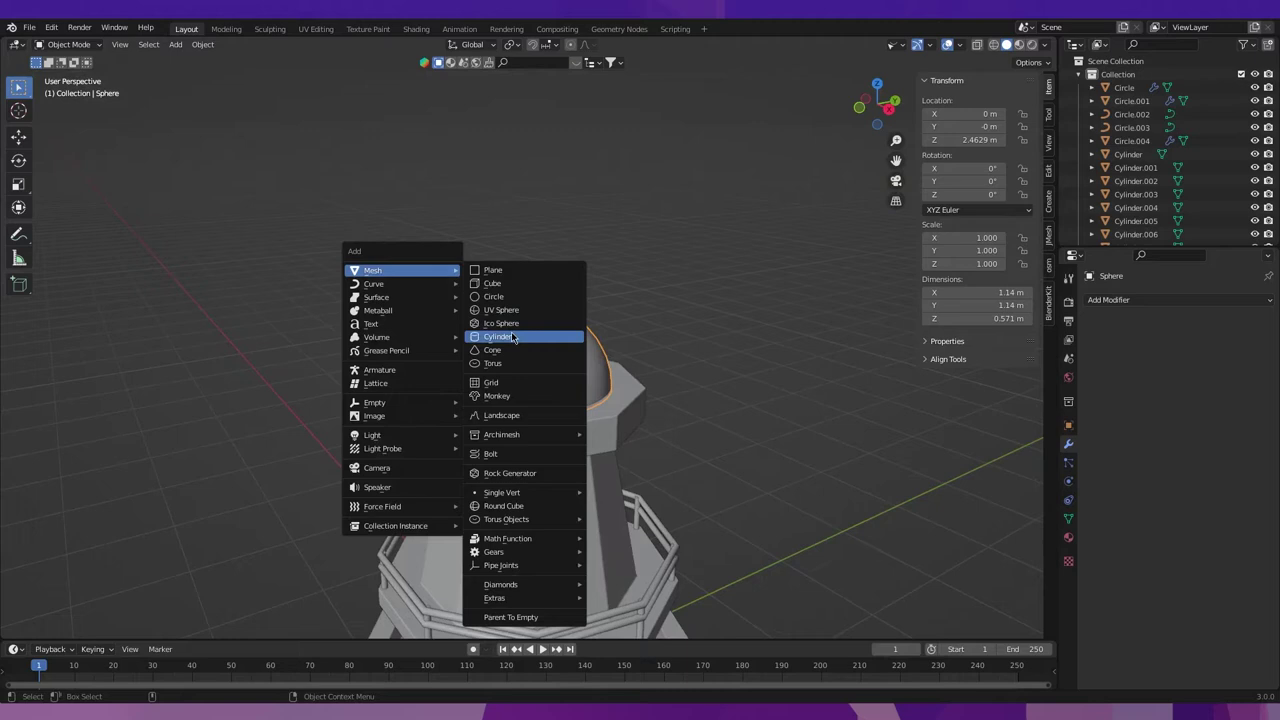
left_click(515, 336)
scroll(560, 345, "down", 3)
key("s")
left_click(594, 363)
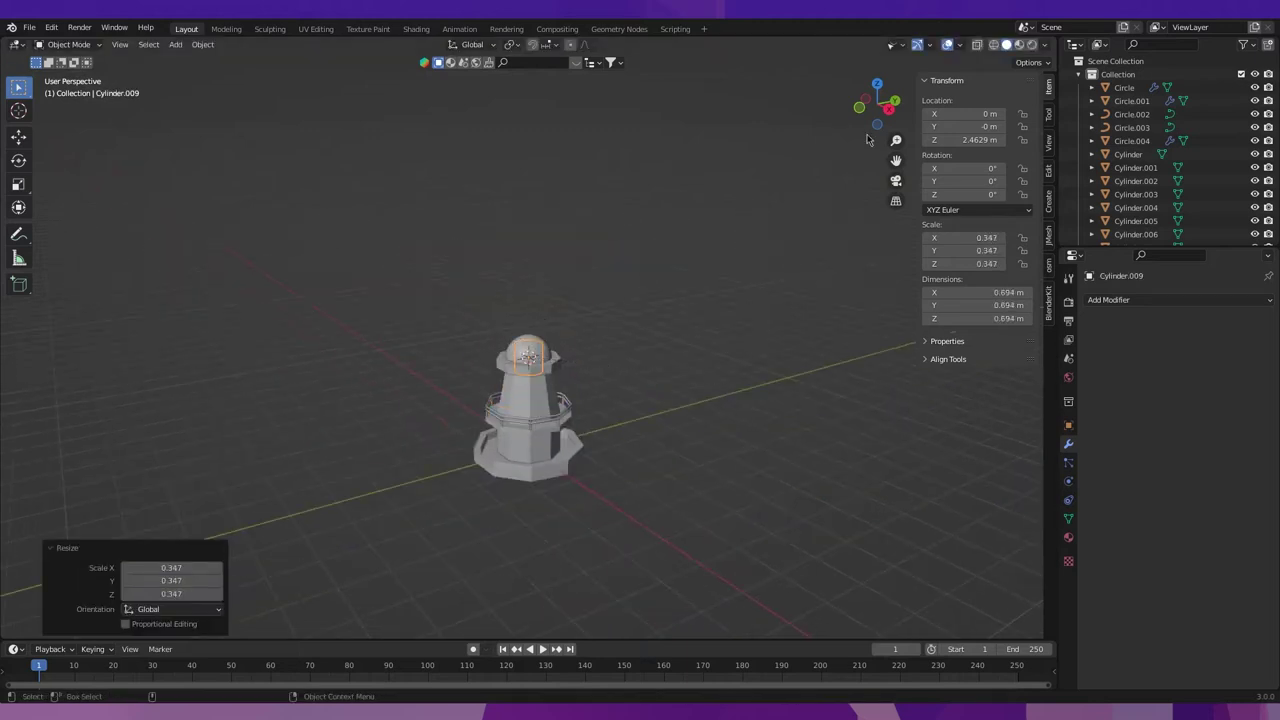
key("KP_3")
scroll(555, 383, "up", 3)
scroll(555, 383, "up", 2)
key("r")
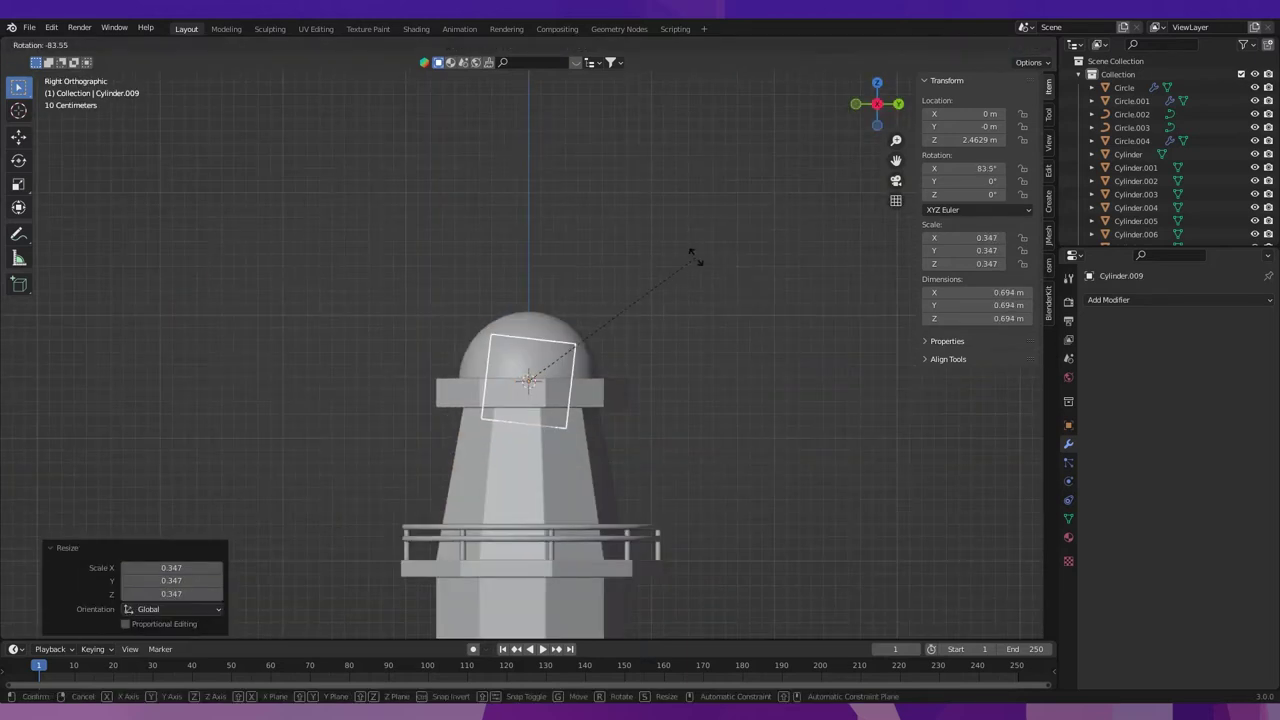
type("90")
key("Return")
Shrink the cylinder further and place it at the dome's left edge.
scroll(680, 420, "up", 2)
key("s")
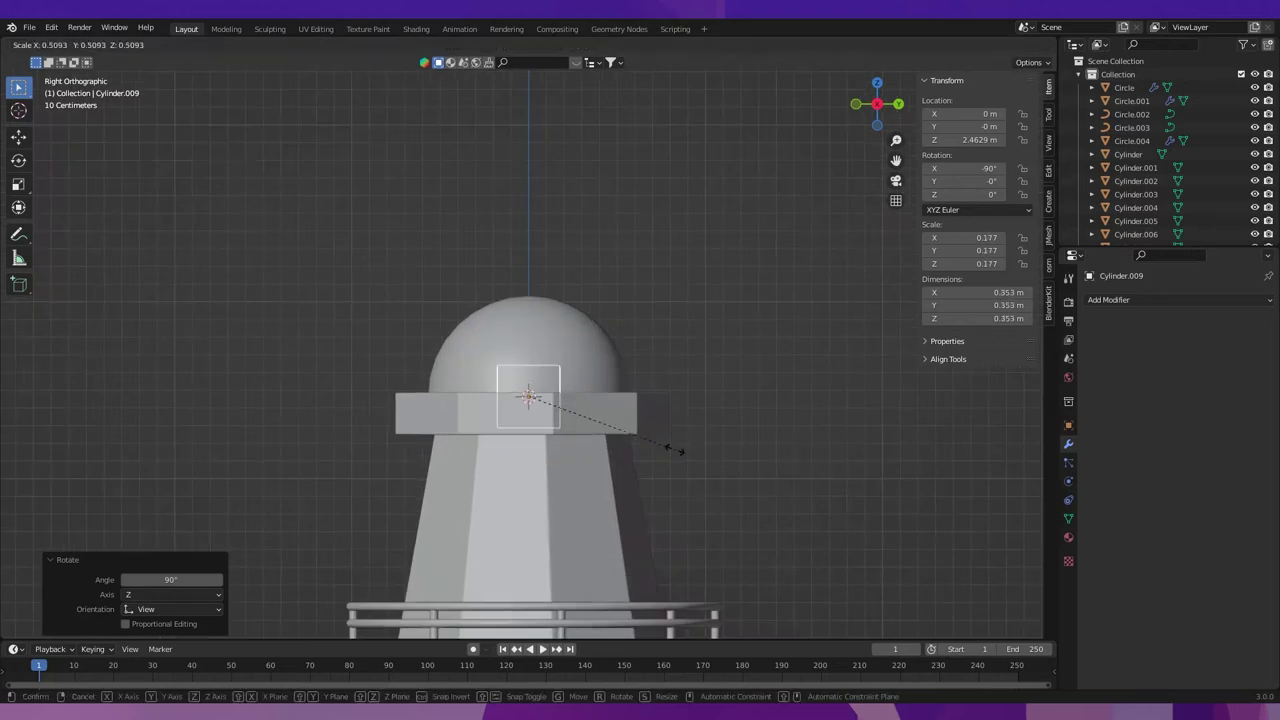
left_click(651, 449)
key("g")
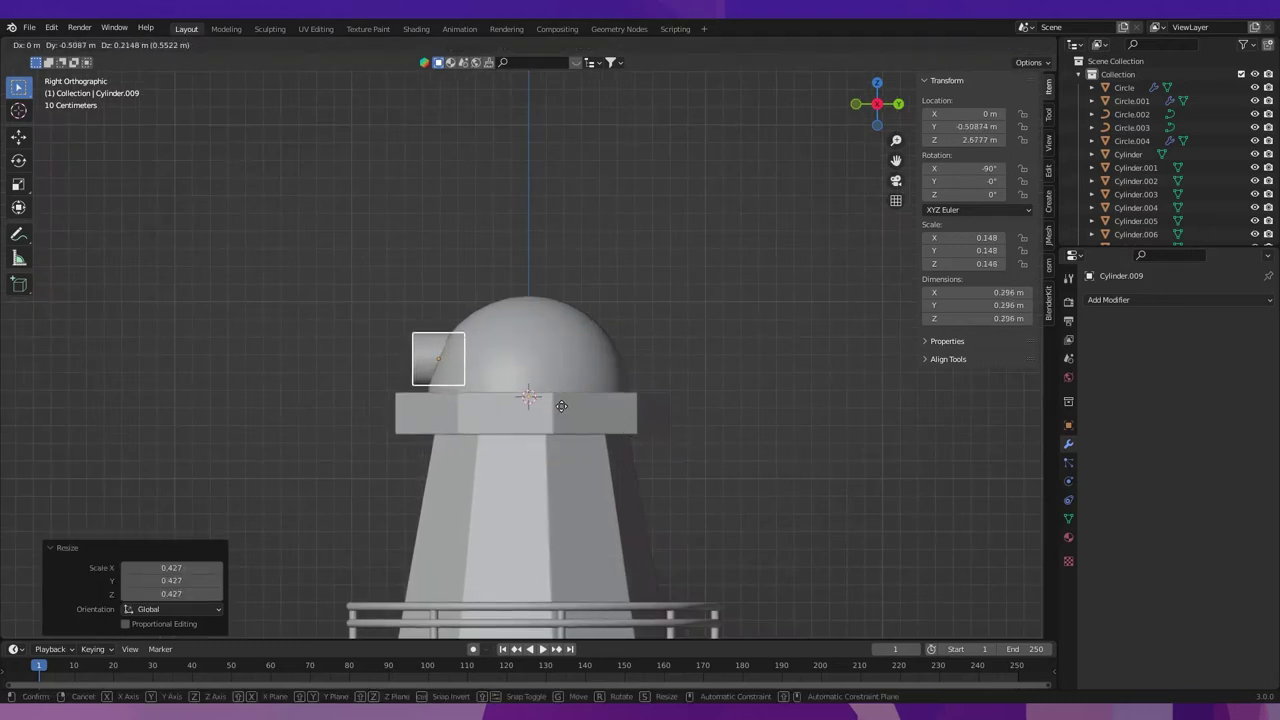
left_click(561, 405)
mouse_move(561, 405)
middle_mouse_down()
mouse_move(652, 449)
mouse_move(484, 422)
mouse_move(544, 413)
middle_mouse_up()
Shrink and flatten the cylinder along Y, then settle it against the dome's side.
key("s")
left_click(731, 411)
key("y")
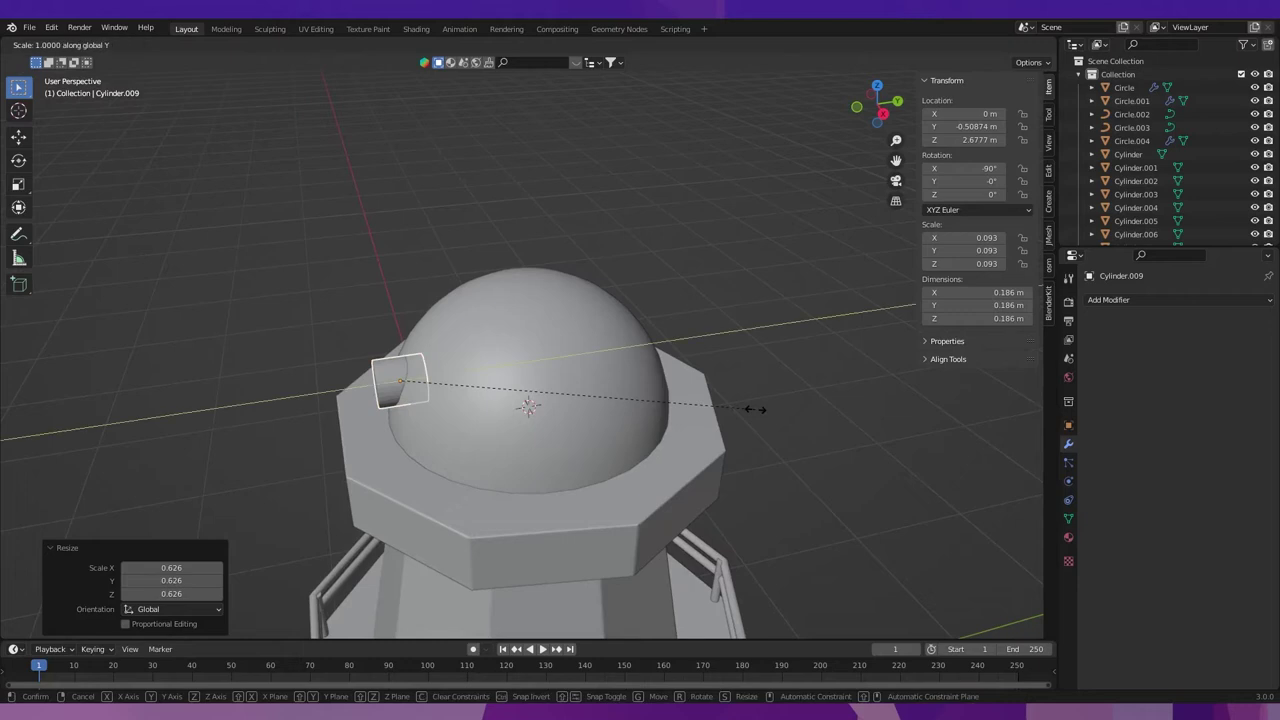
left_click(627, 410)
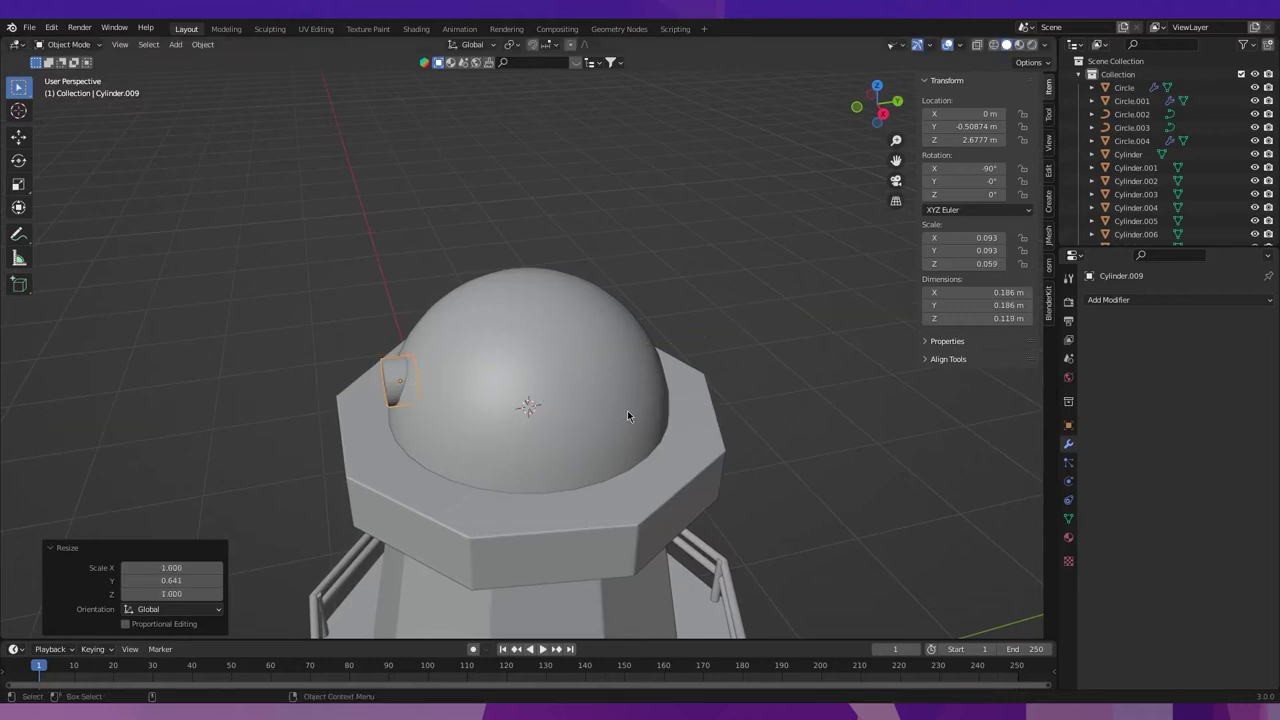
left_click(883, 114)
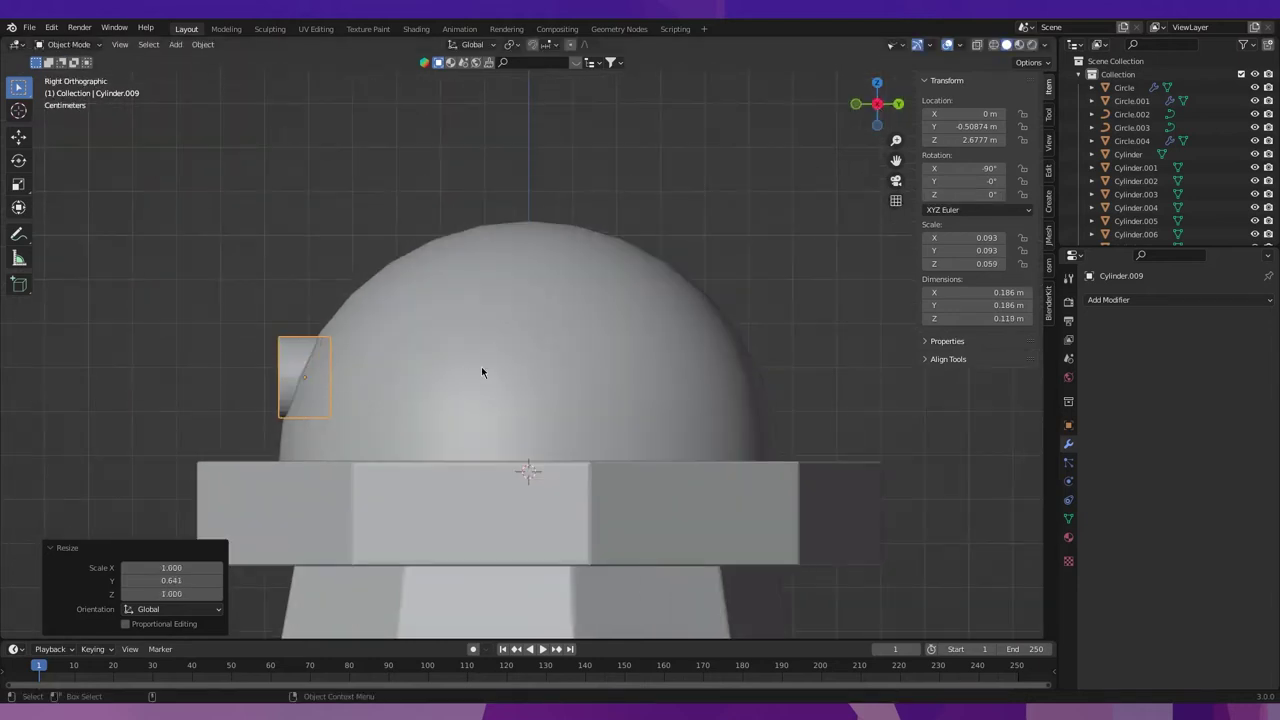
key("g")
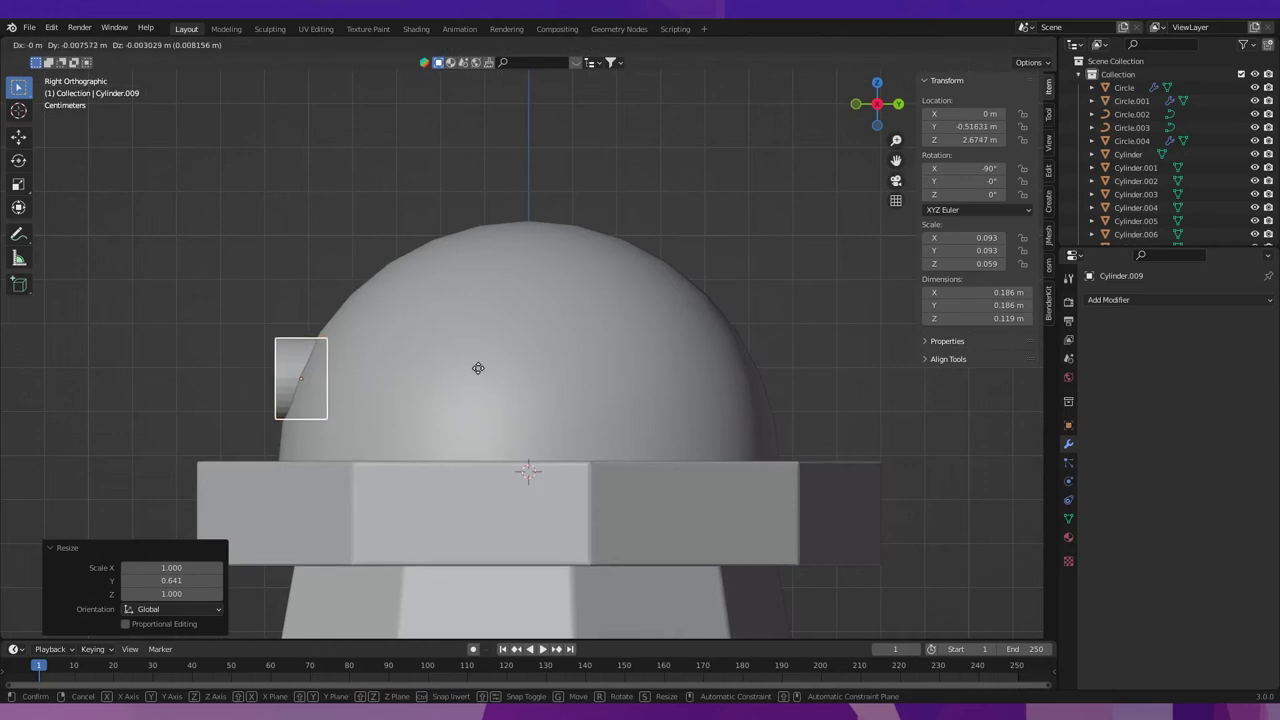
left_click(478, 369)
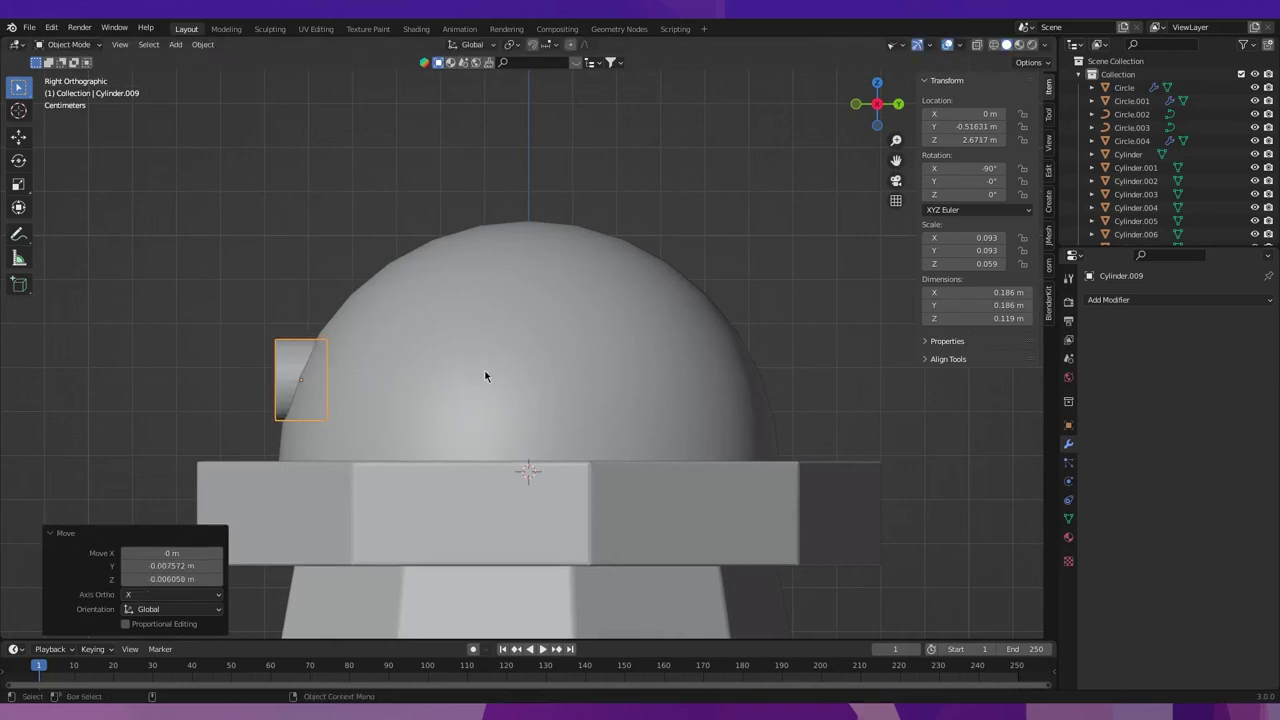
scroll(480, 374, "down", 4)
mouse_move(480, 374)
middle_mouse_down()
mouse_move(561, 468)
mouse_move(519, 330)
middle_mouse_up()
Lower the cylinder into the dome surface with the move gizmo.
key("shift+space")
key("g")
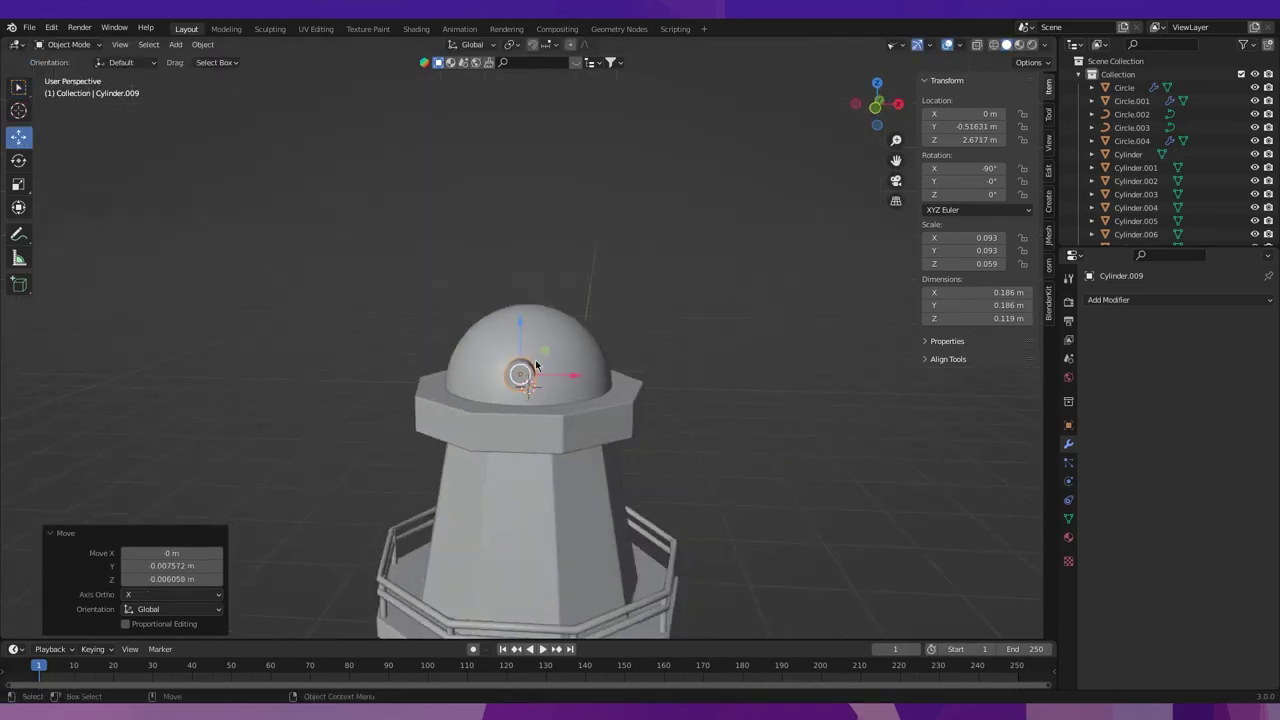
left_click_drag(519, 319, 519, 360)
middle_click_drag(519, 360, 519, 413)
scroll(519, 413, "up", 2)
key("w")
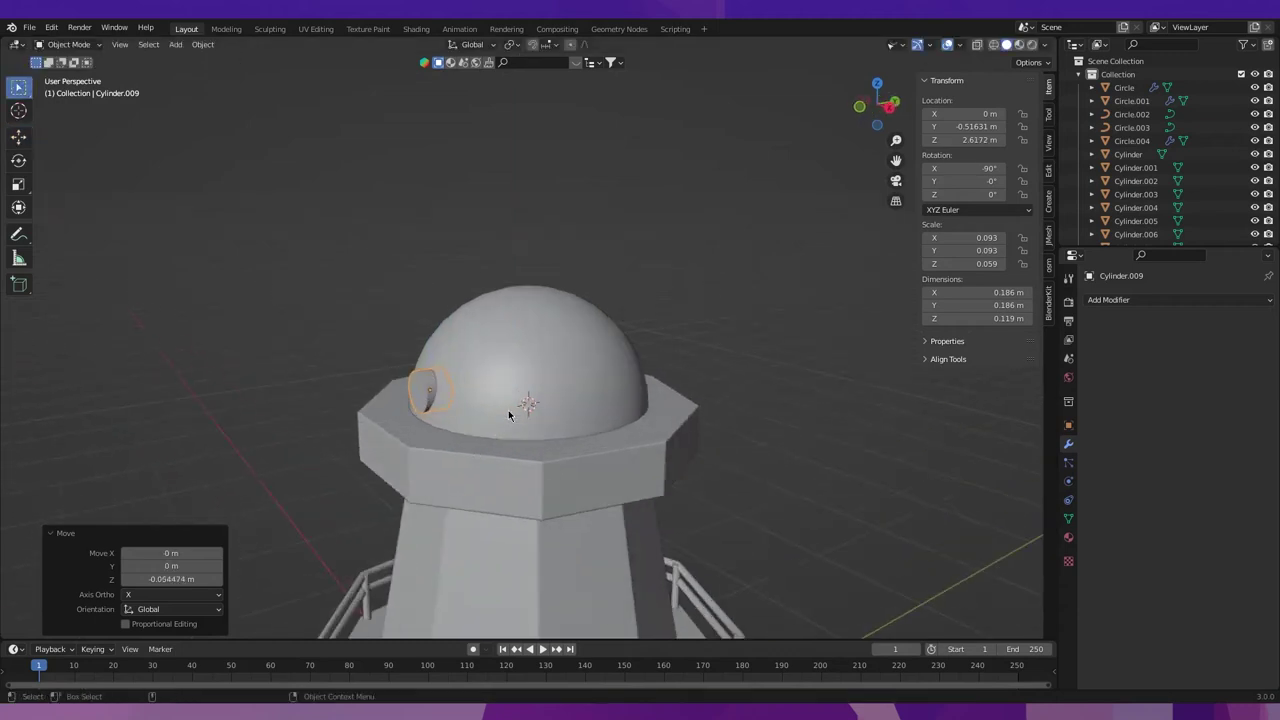
Widen the cylinder on X and Z and push it deeper toward the dome.
key("s")
key("shift+y")
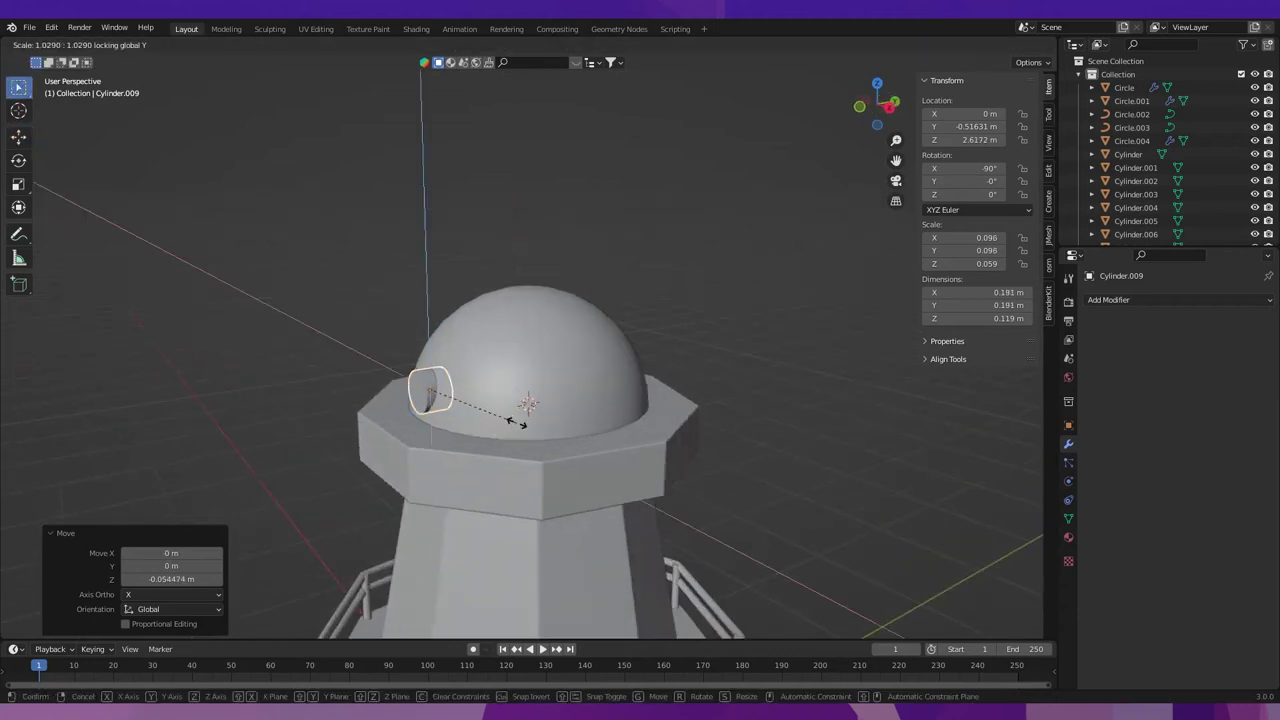
left_click(528, 410)
scroll(445, 421, "up", 2)
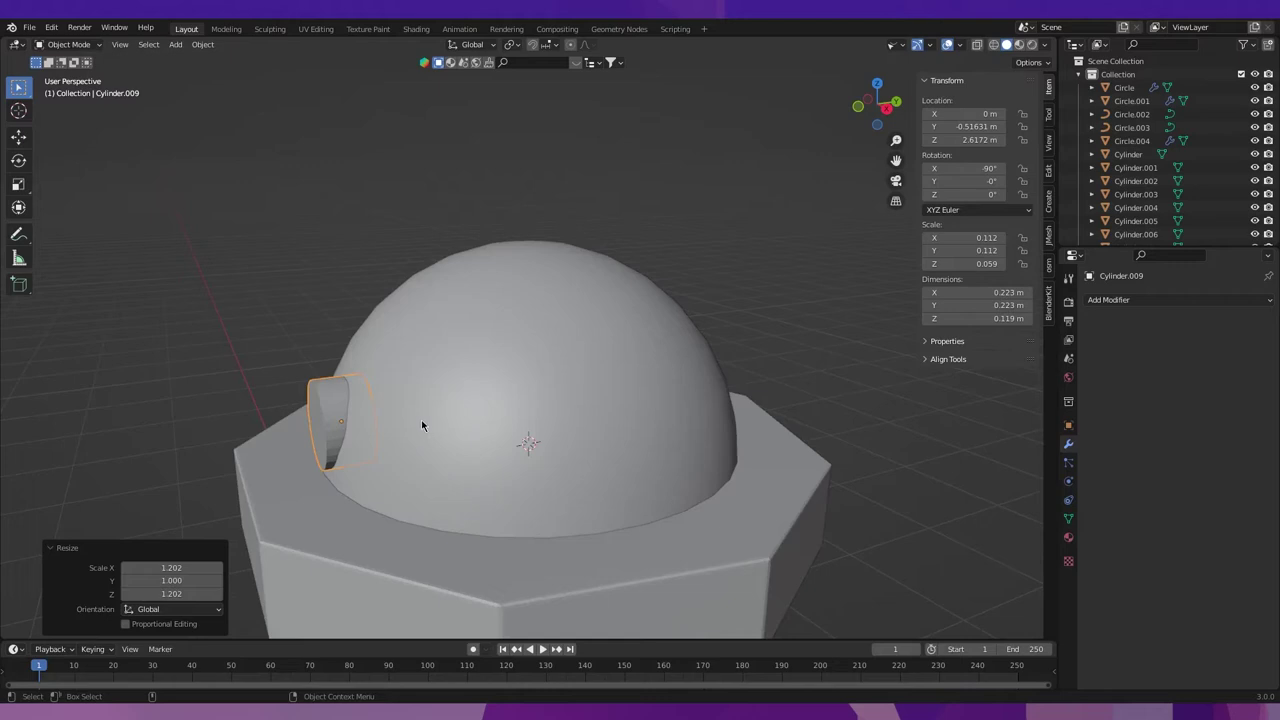
key("shift+space")
key("g")
left_click_drag(400, 409, 383, 410)
scroll(383, 410, "down", 3)
Enlarge the cylinder slightly and nudge it into place, about 0.225 m wide and 0.12 m deep.
key("s")
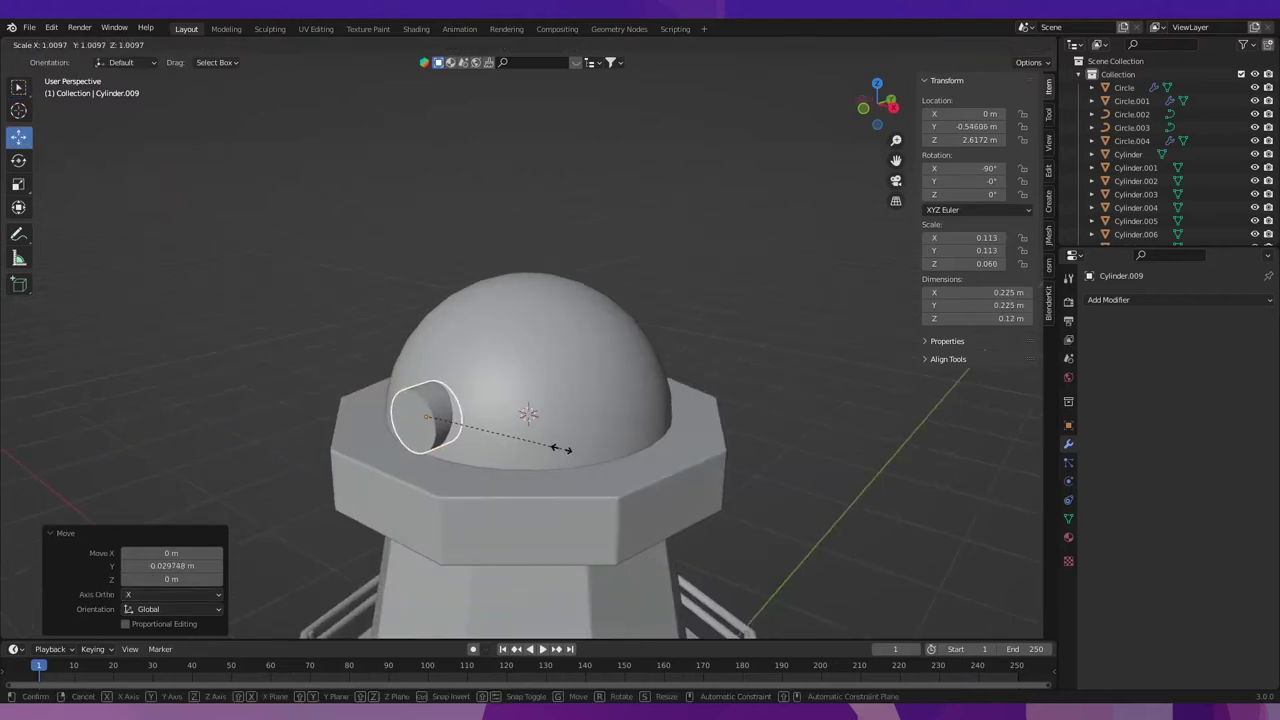
left_click(556, 449)
middle_click_drag(497, 443, 414, 395)
left_click_drag(450, 397, 440, 398)
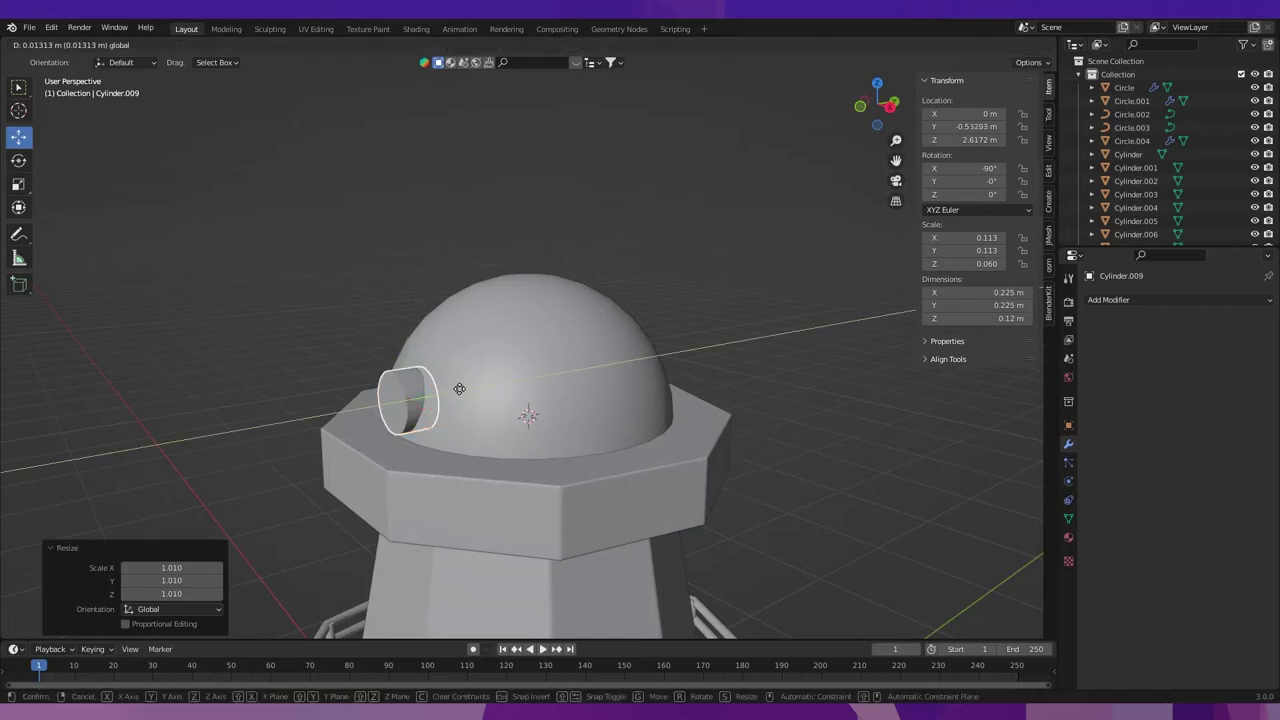
left_click_drag(411, 352, 407, 346)
mouse_move(407, 346)
middle_mouse_down()
mouse_move(600, 410)
mouse_move(565, 407)
mouse_move(483, 442)
middle_mouse_up()
Apply the cylinder's scale and enter Edit Mode on its mesh.
key("ctrl+a")
left_click(647, 392)
key("Tab")
scroll(565, 407, "up", 2)
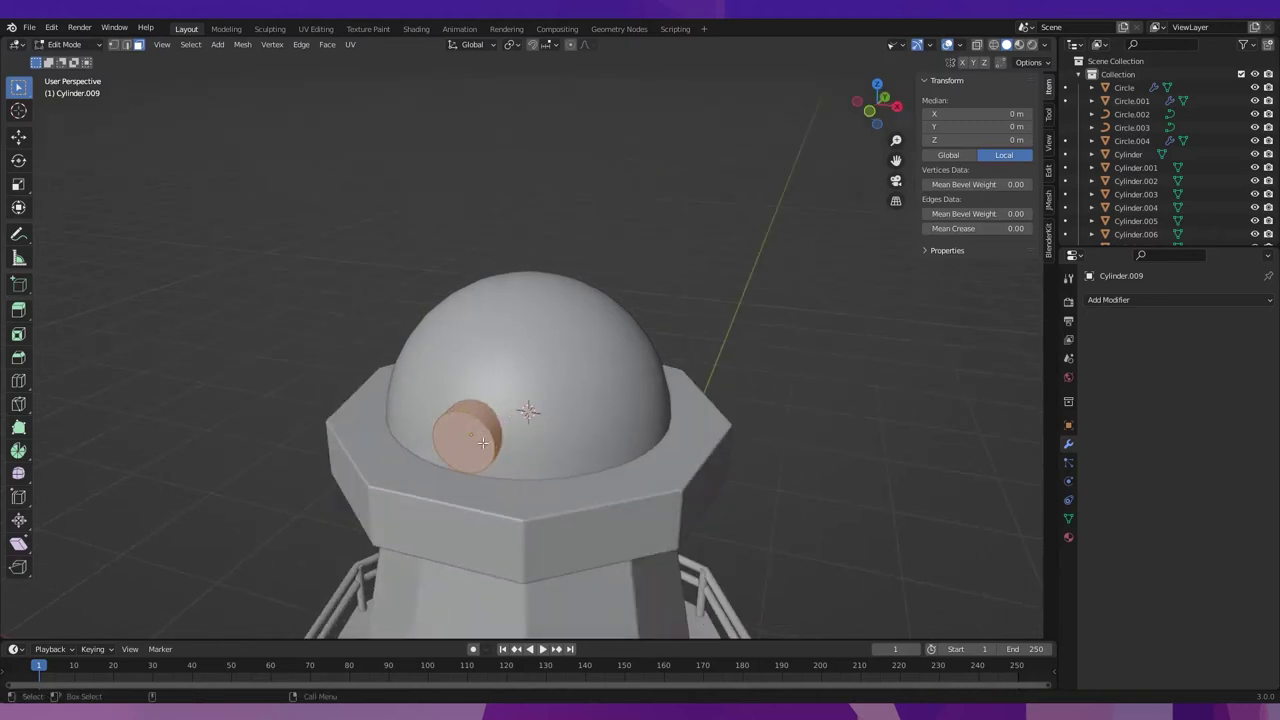
Inset the cylinder's front face and extrude it outward along Y into a thin shaft.
key("Tab")
key("Tab")
left_click(483, 442)
mouse_move(483, 442)
middle_mouse_down()
mouse_move(448, 466)
mouse_move(380, 385)
middle_mouse_up()
key("i")
left_click(480, 462)
key("shift+space")
key("e")
mouse_move(388, 372)
left_mouse_down()
mouse_move(330, 376)
mouse_move(340, 384)
mouse_move(310, 392)
left_mouse_up()
key("shift+space")
key("g")
scroll(355, 381, "up", 2)
key("shift+space")
Add a loop cut near the shaft's end and select the end faces in X-ray.
key("r")
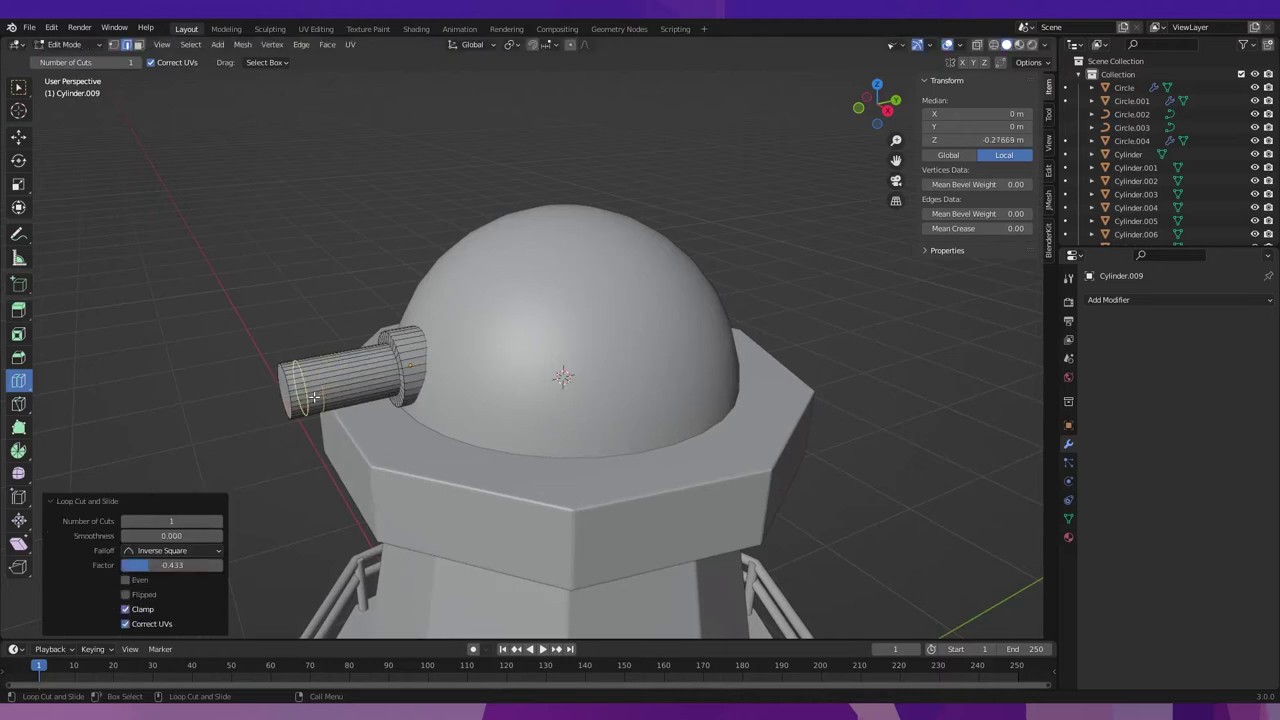
key("w")
scroll(341, 421, "down", 3)
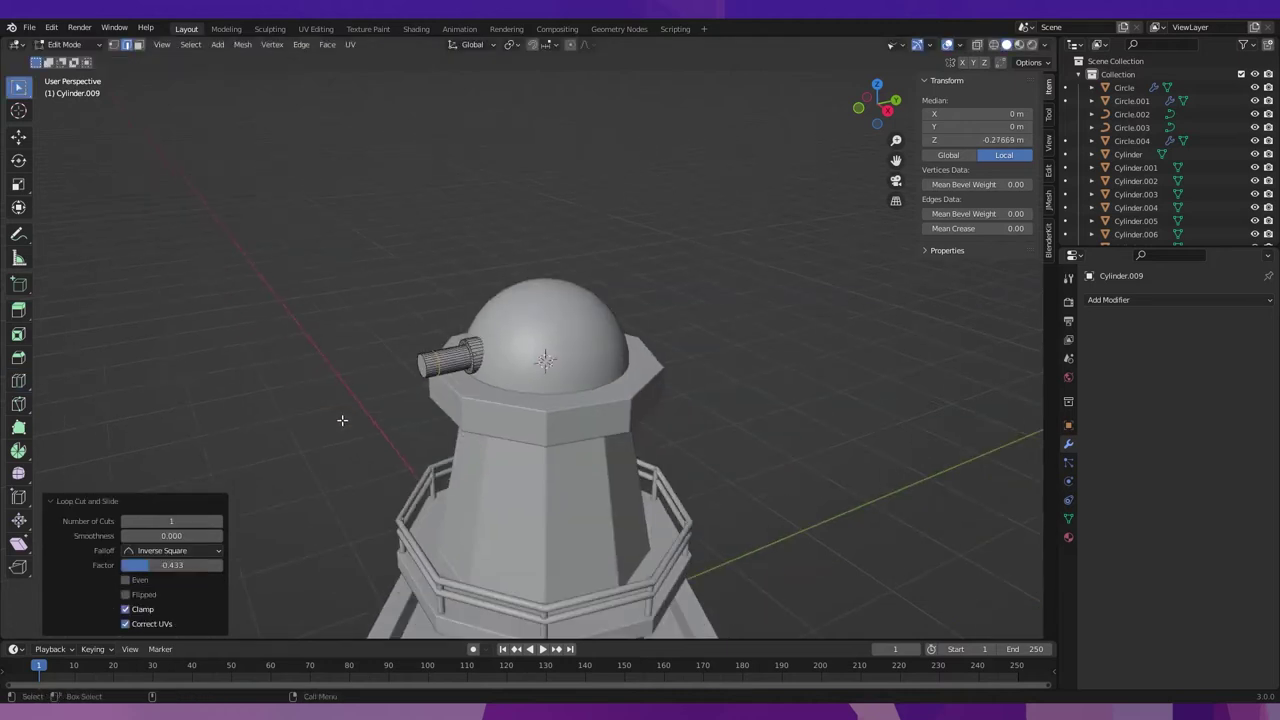
left_click(410, 404)
scroll(410, 404, "up", 2)
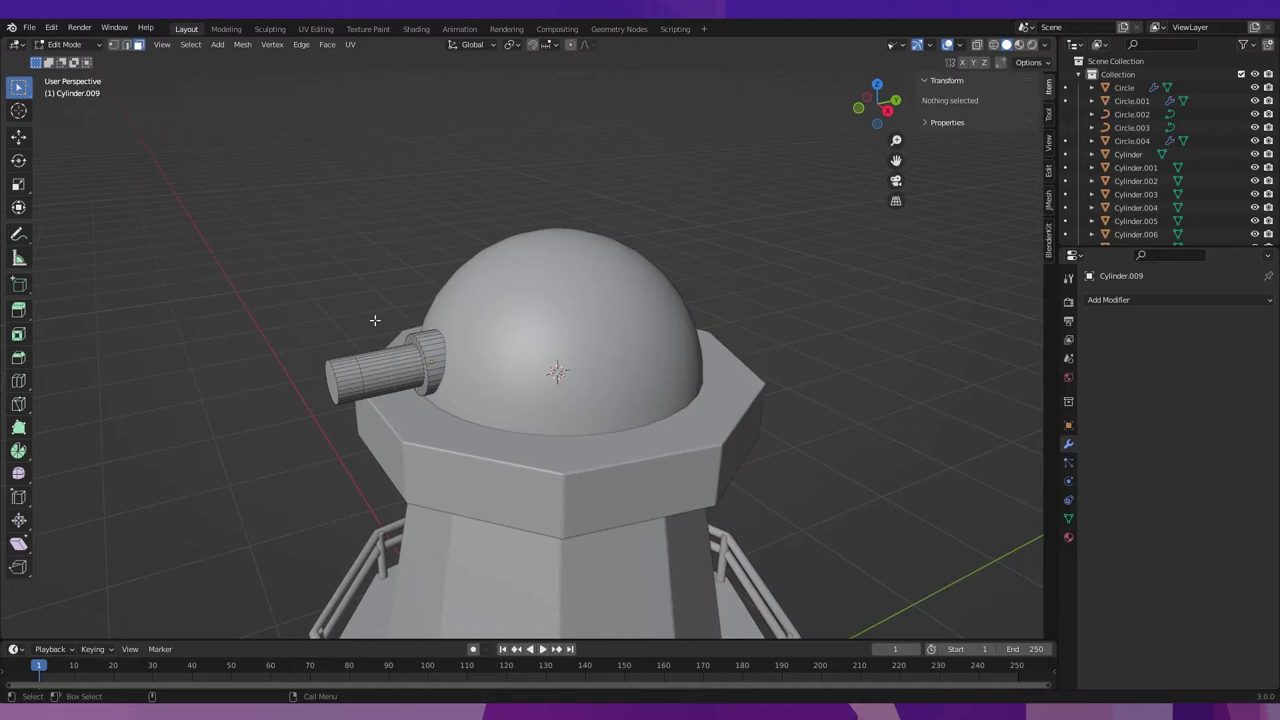
key("alt+z")
mouse_move(358, 367)
middle_mouse_down()
mouse_move(319, 382)
mouse_move(300, 330)
middle_mouse_up()
left_click_drag(288, 288, 338, 428)
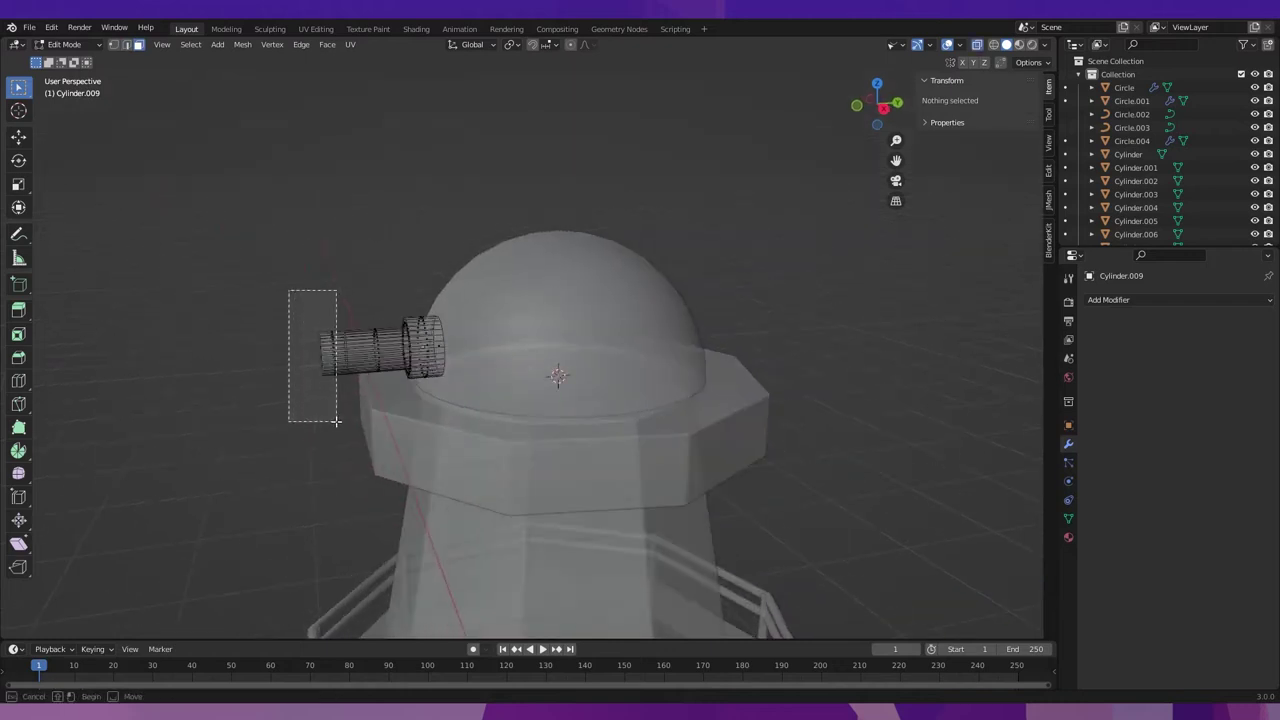
key("alt+z")
Extrude the shaft's end face along its normals into a wider cap.
middle_click_drag(337, 423, 655, 475)
key("shift+space")
key("e")
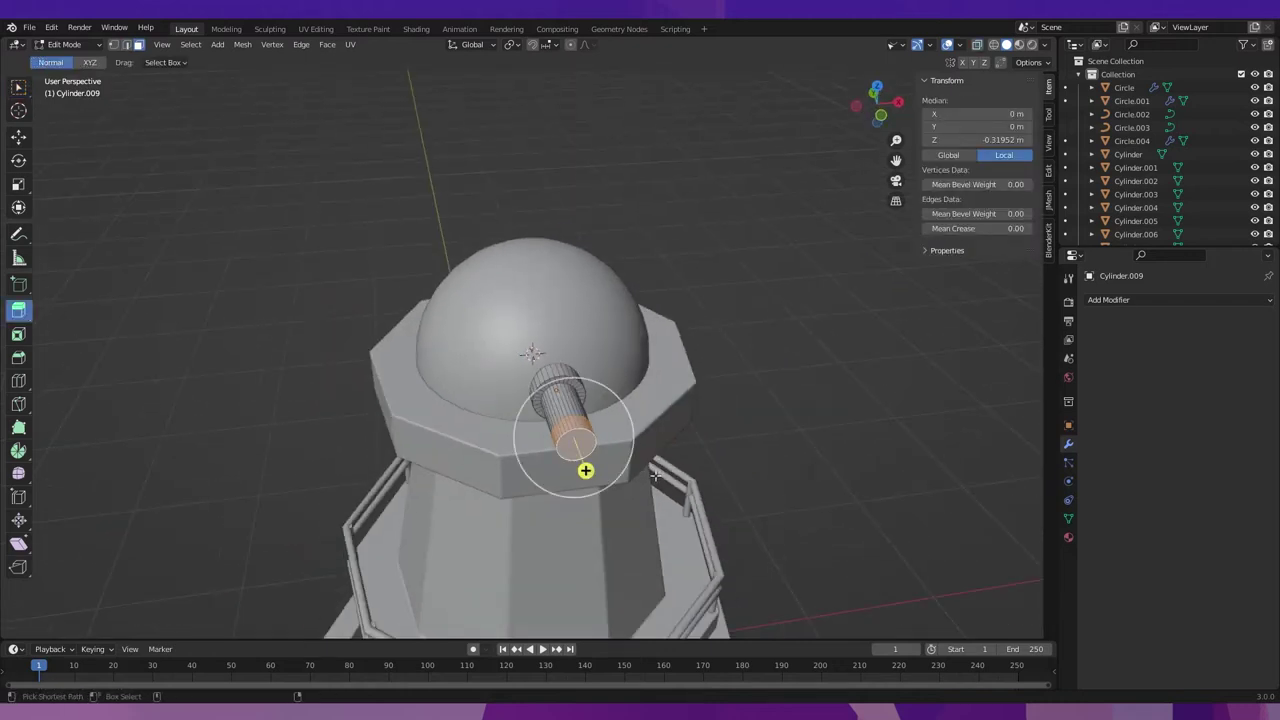
left_click_drag(590, 483, 630, 468)
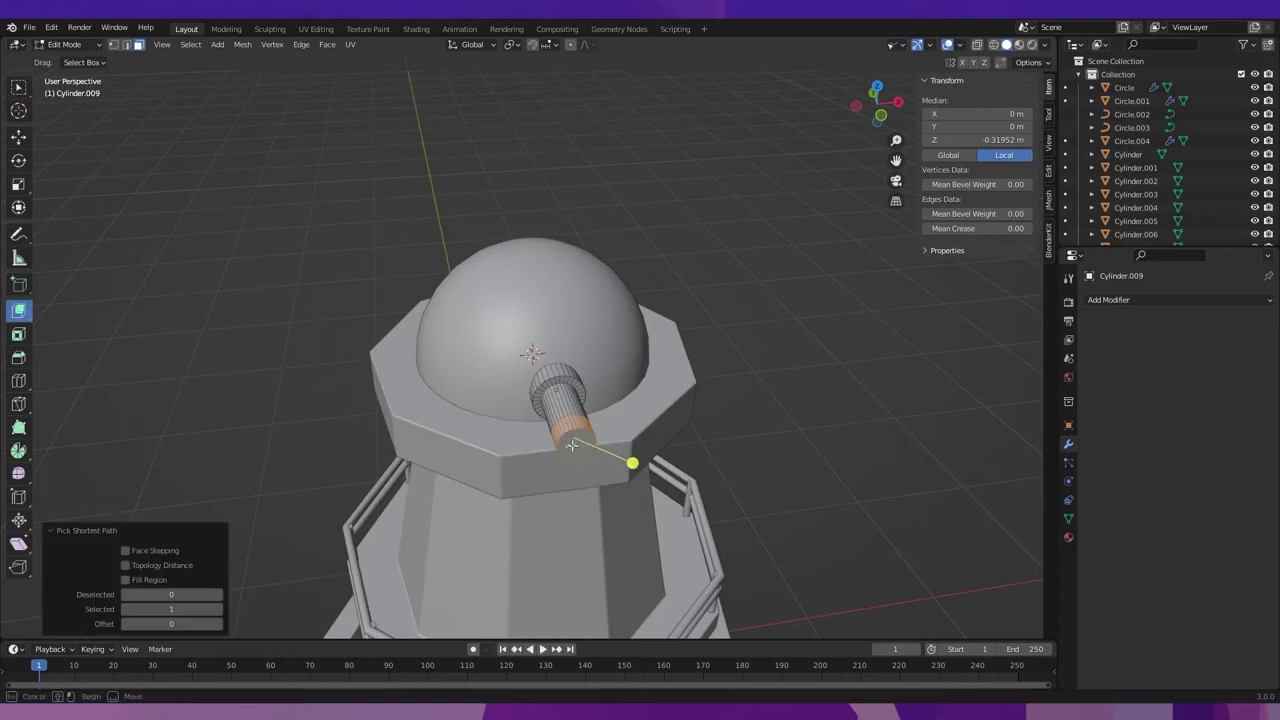
key("shift+space")
key("e")
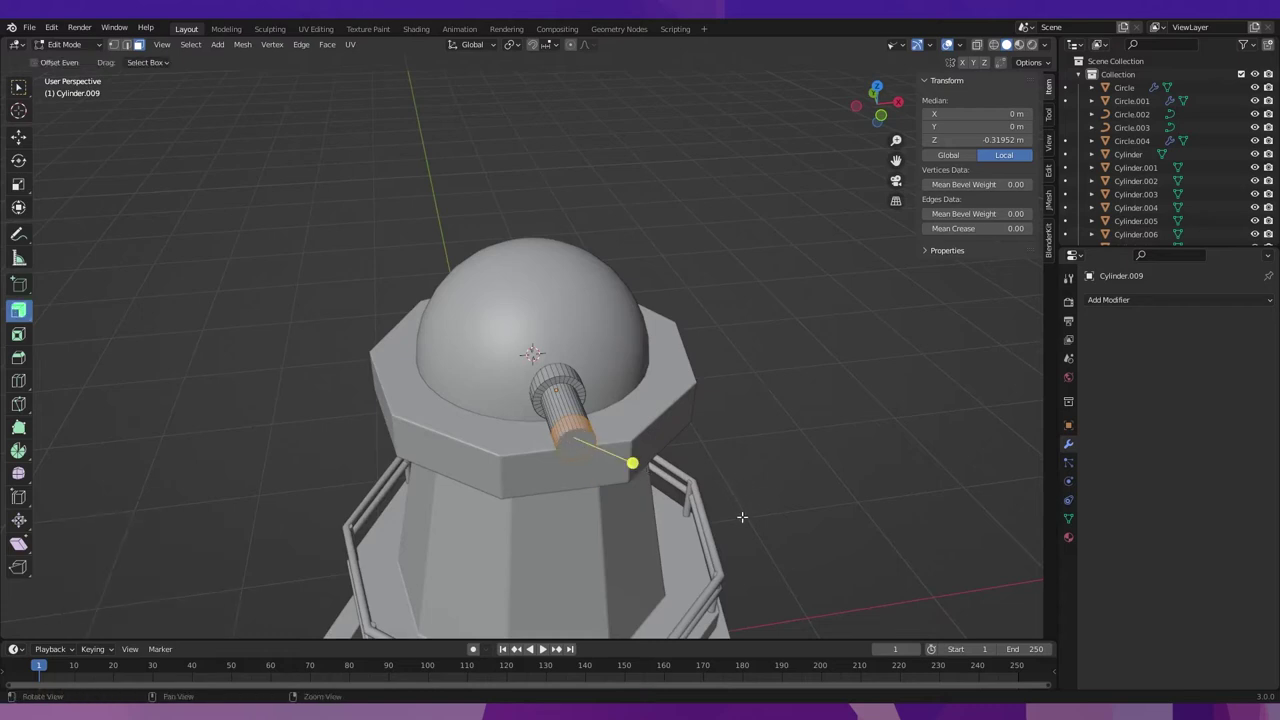
middle_click_drag(737, 517, 743, 463)
left_click_drag(743, 463, 742, 456)
left_click(741, 455)
Move the end cap outward along Y to lengthen it.
mouse_move(741, 455)
middle_mouse_down()
mouse_move(465, 453)
mouse_move(553, 362)
middle_mouse_up()
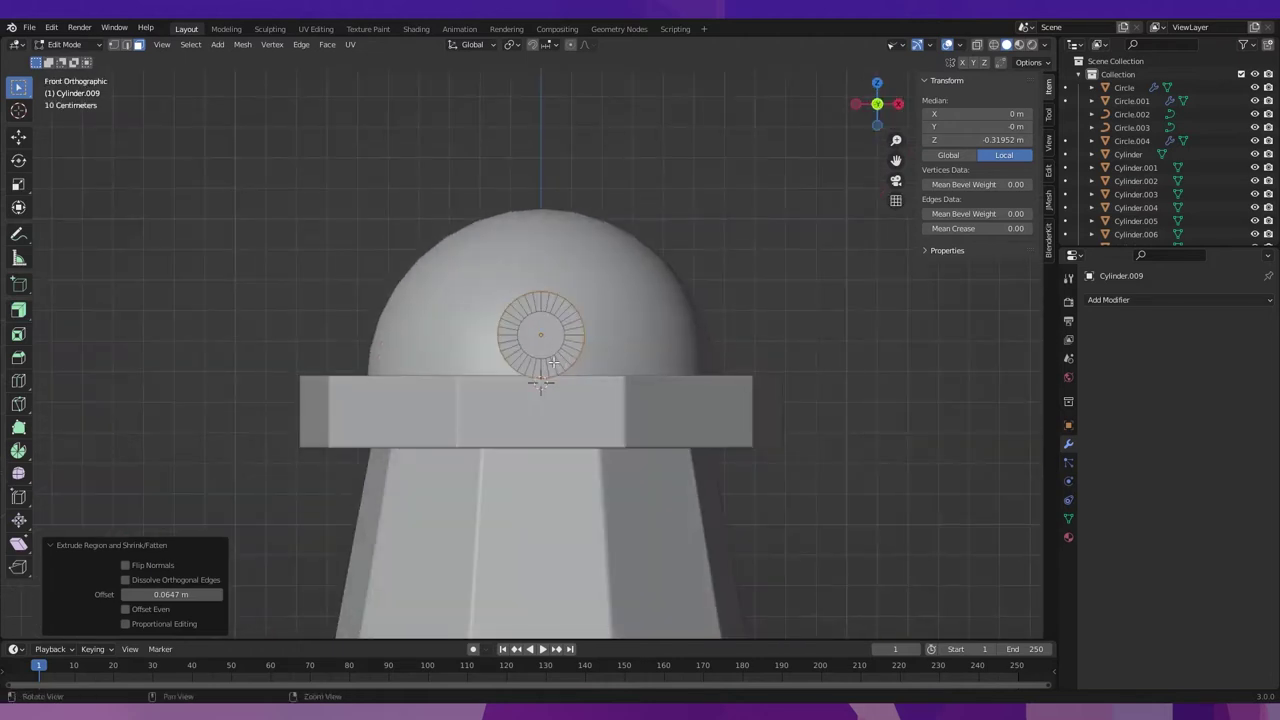
middle_click_drag(553, 362, 320, 390)
key("shift+space")
key("g")
left_click_drag(318, 390, 302, 384)
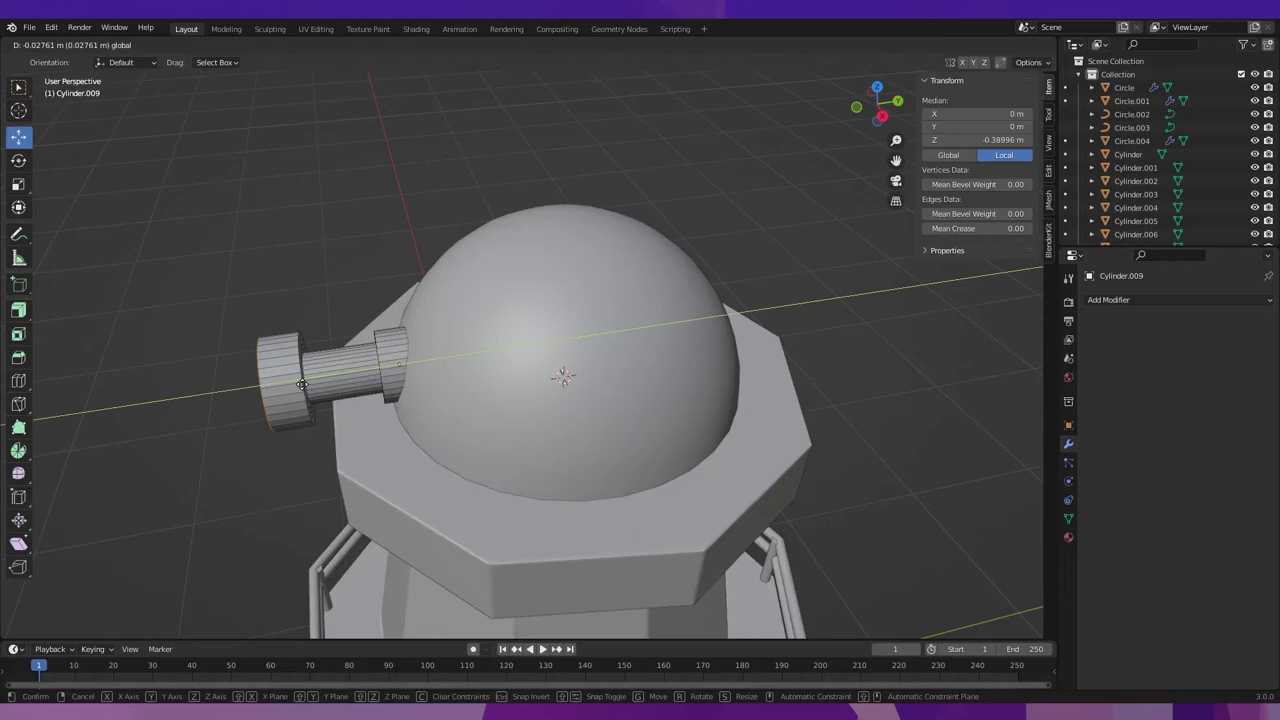
left_click(298, 383)
scroll(309, 386, "down", 3)
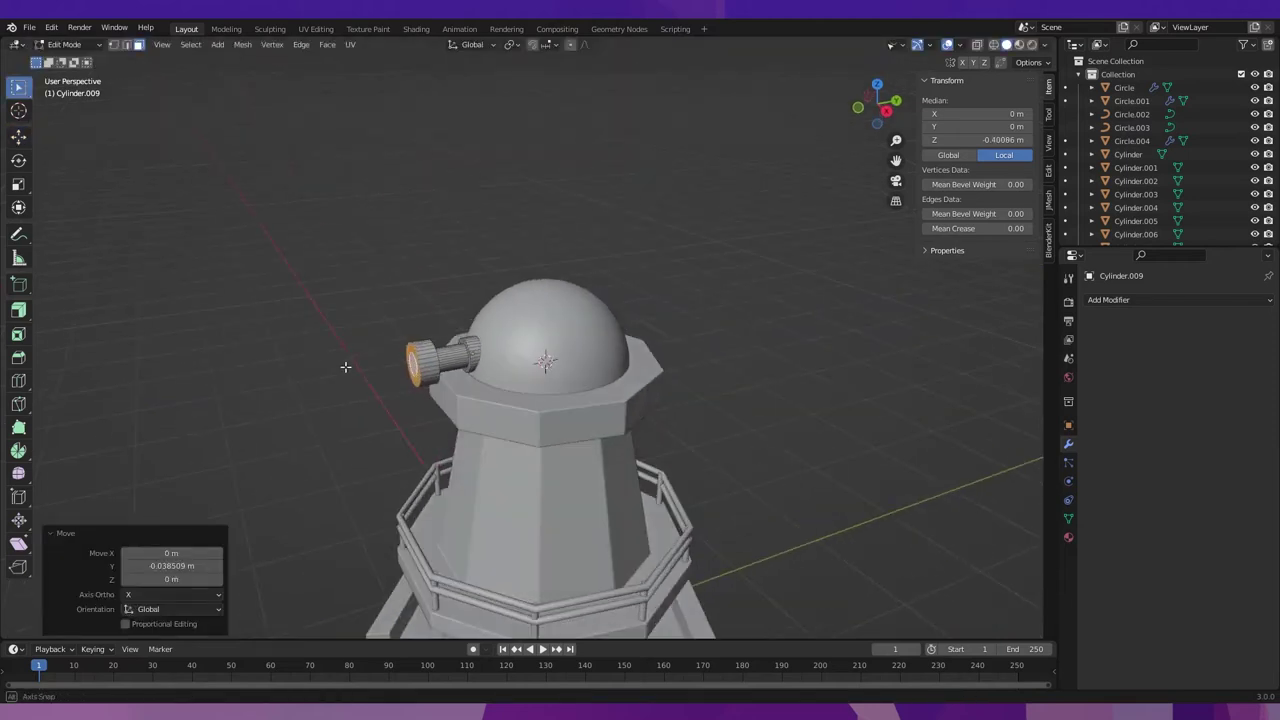
In side view, slide the selected cap section further out along Y, then return to Object Mode.
left_click(887, 110)
left_click_drag(324, 412, 412, 324)
left_click_drag(329, 429, 449, 286)
scroll(400, 362, "up", 3)
key("shift+space")
key("g")
left_click_drag(381, 336, 356, 341)
scroll(366, 427, "down", 3)
key("ctrl+Tab")
left_click(345, 371)
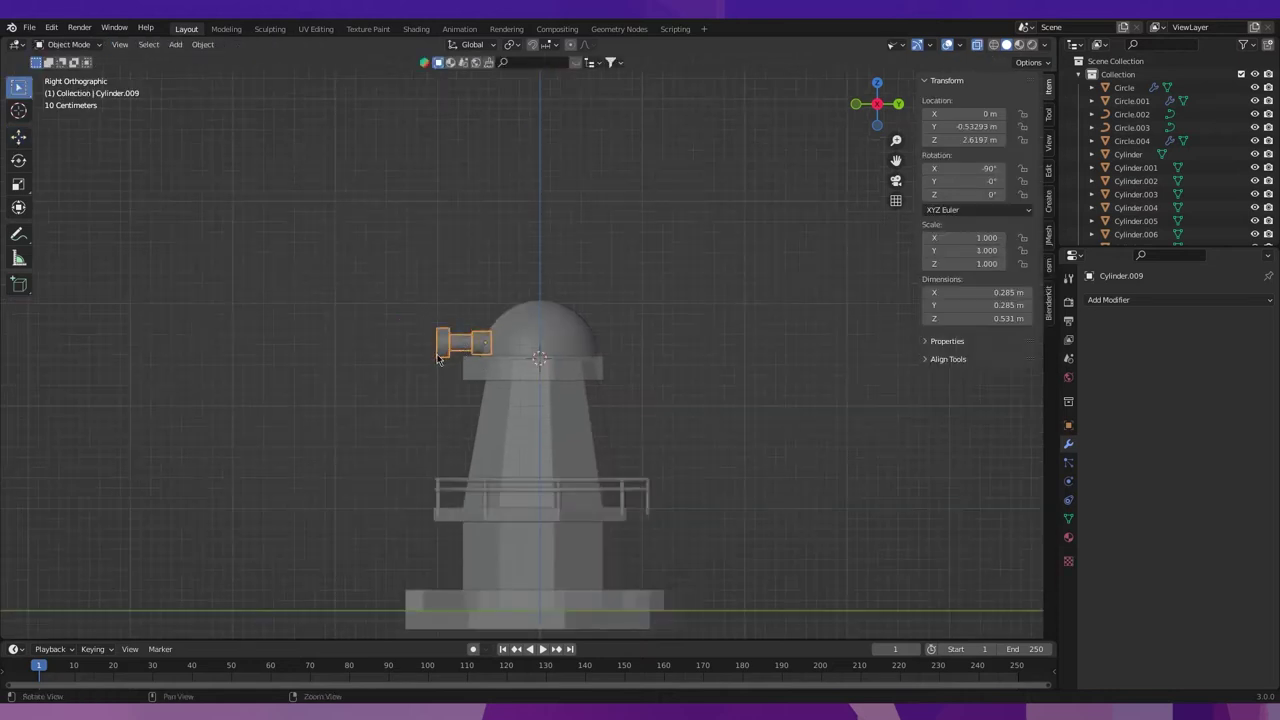
Nudge the hub along Y so it sits against the dome, then apply its rotation.
middle_click_drag(460, 372, 443, 397)
scroll(443, 397, "up", 3)
key("shift+space")
key("g")
left_click_drag(496, 346, 504, 345)
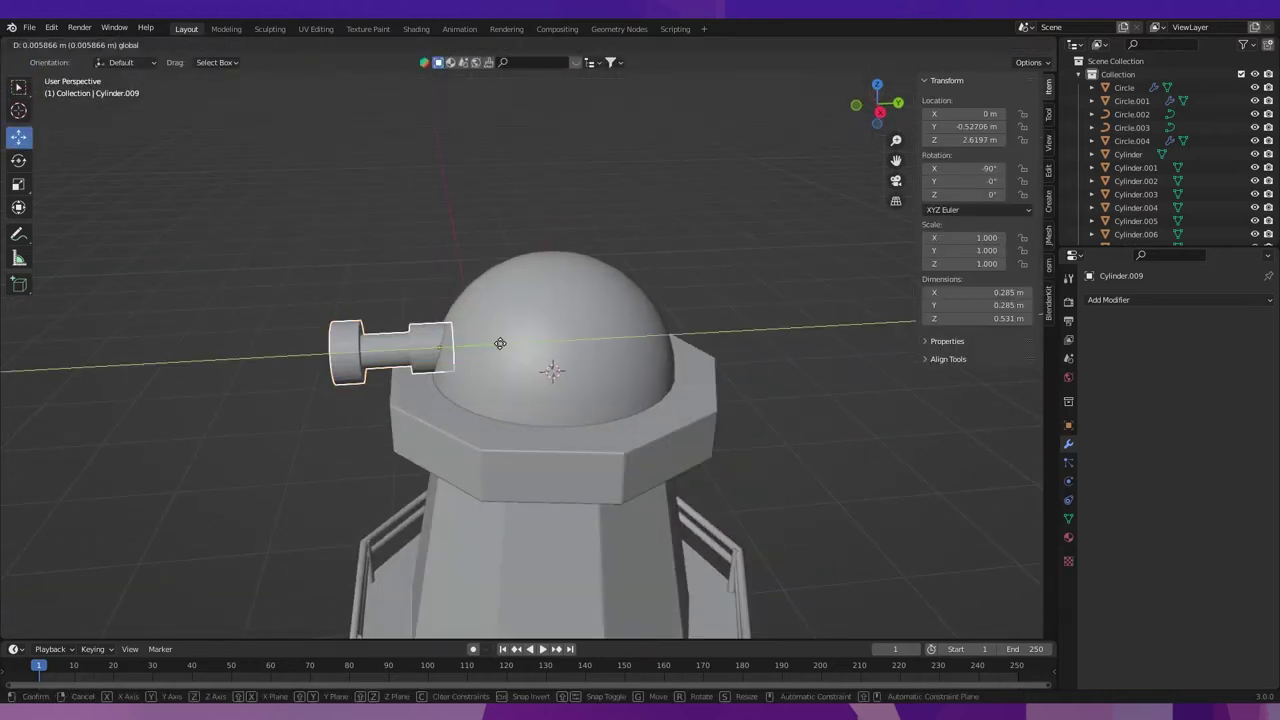
mouse_move(437, 313)
left_mouse_down()
mouse_move(486, 363)
mouse_move(497, 343)
left_mouse_up()
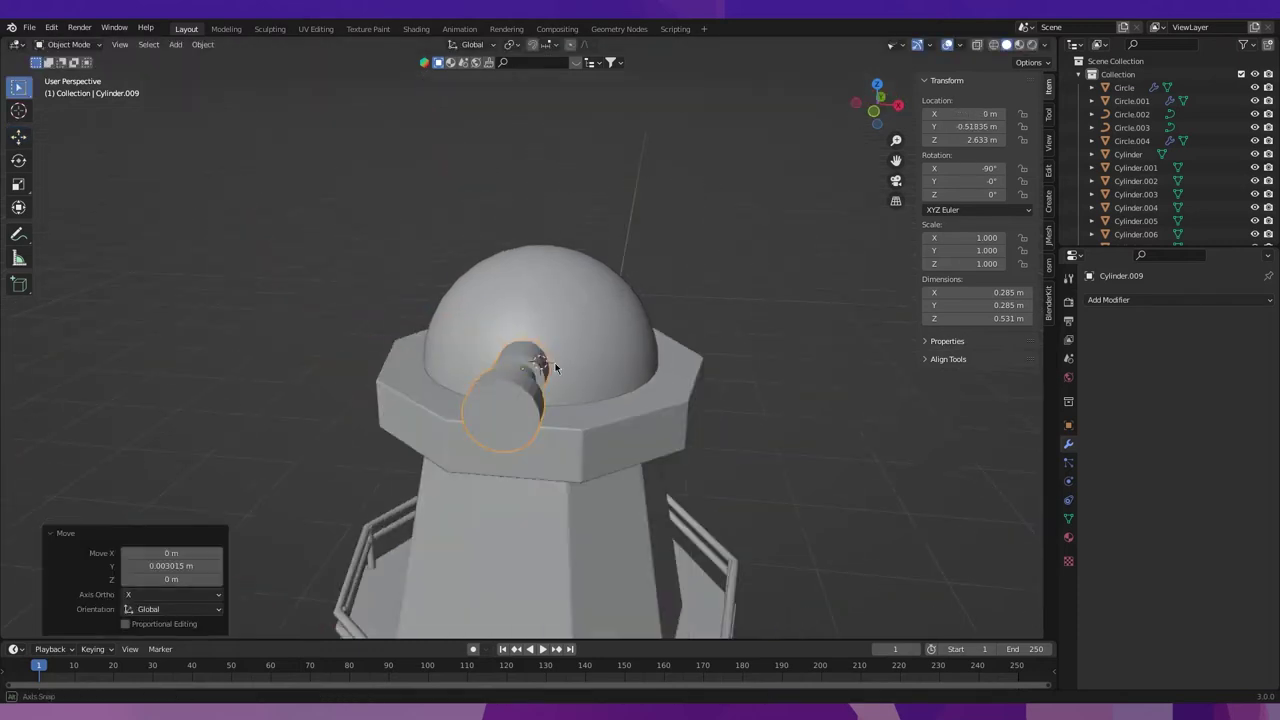
middle_click_drag(497, 343, 784, 403)
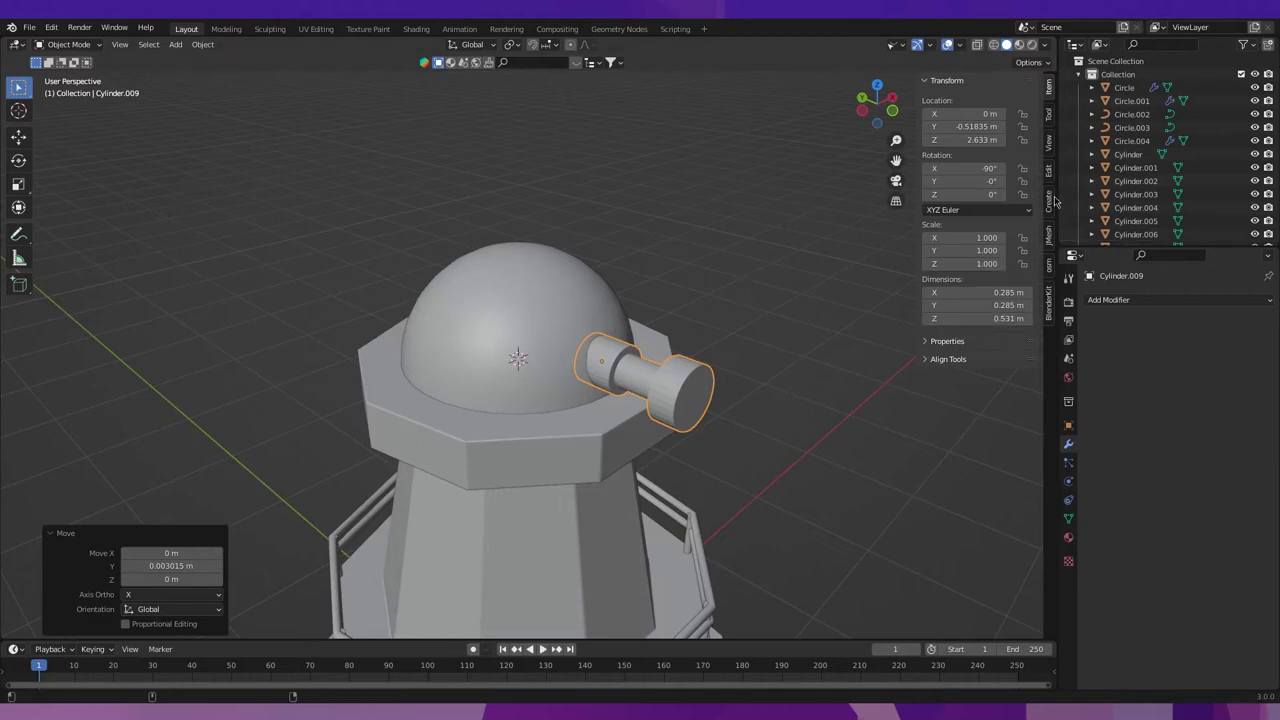
key("ctrl+a")
left_click(800, 240)
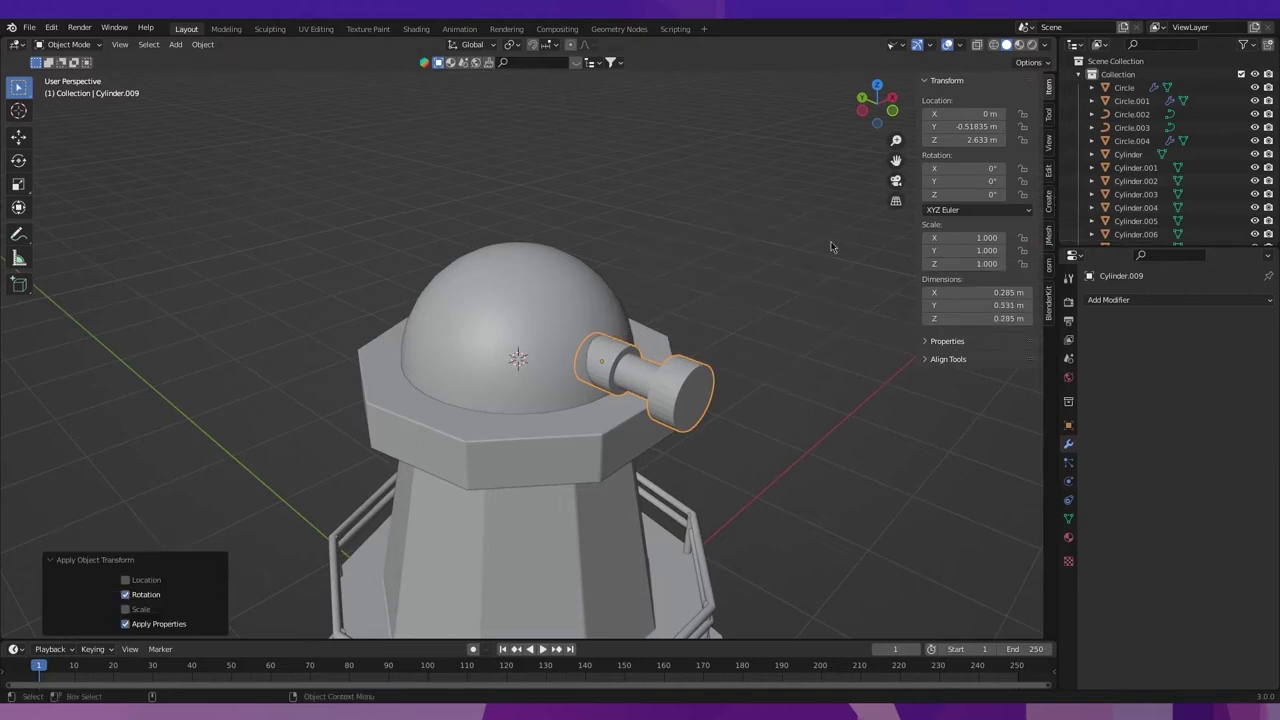
Add Bevel and WeightedNormal modifiers to the hub with a 0.005 m bevel amount.
left_click(1047, 235)
left_click(945, 259)
middle_click_drag(859, 348, 727, 386)
left_click(434, 419)
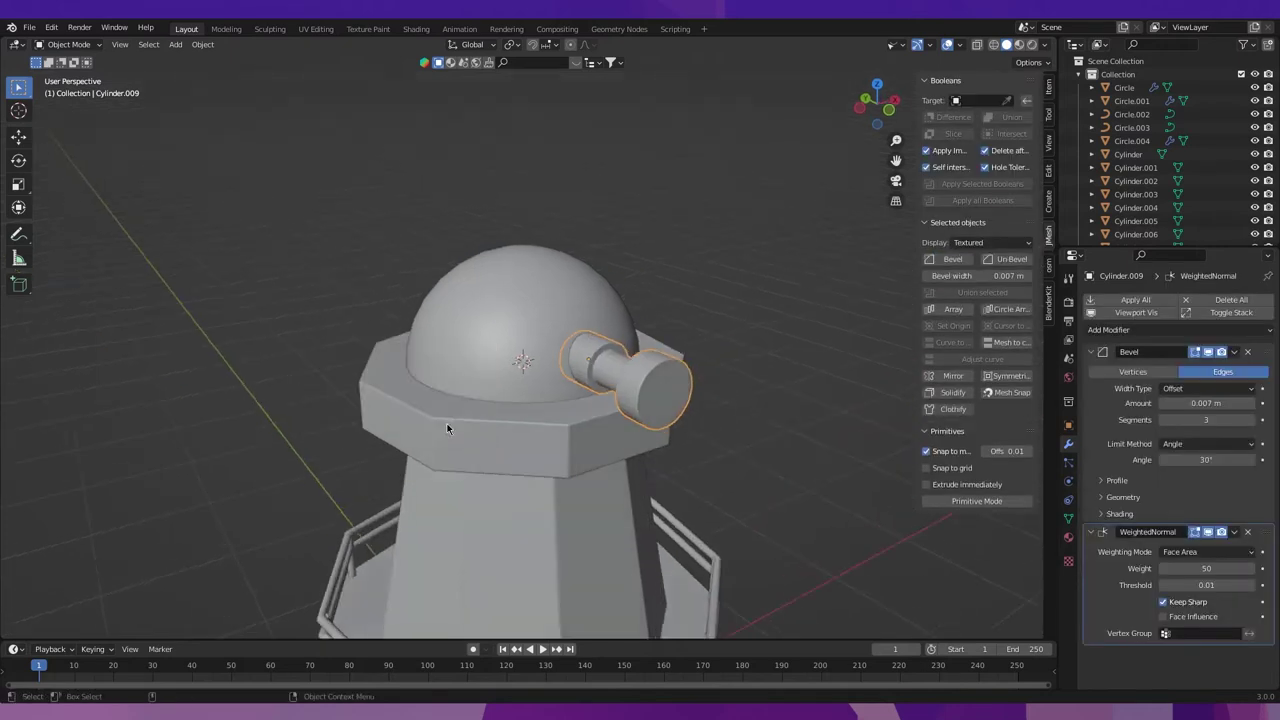
left_click(1178, 401)
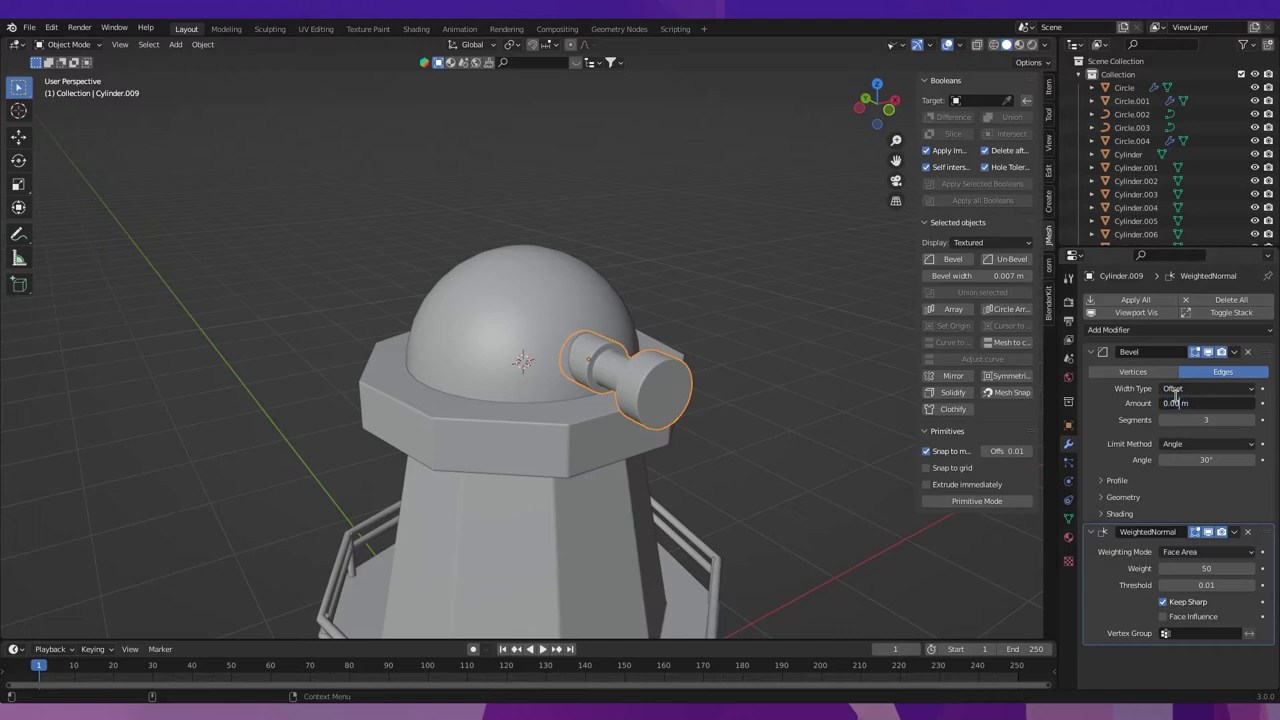
type("5")
key("Return")
In front view, select the hub and snap the 3D cursor to its centre.
left_click(751, 397)
middle_click_drag(751, 397, 530, 455)
left_click(878, 116)
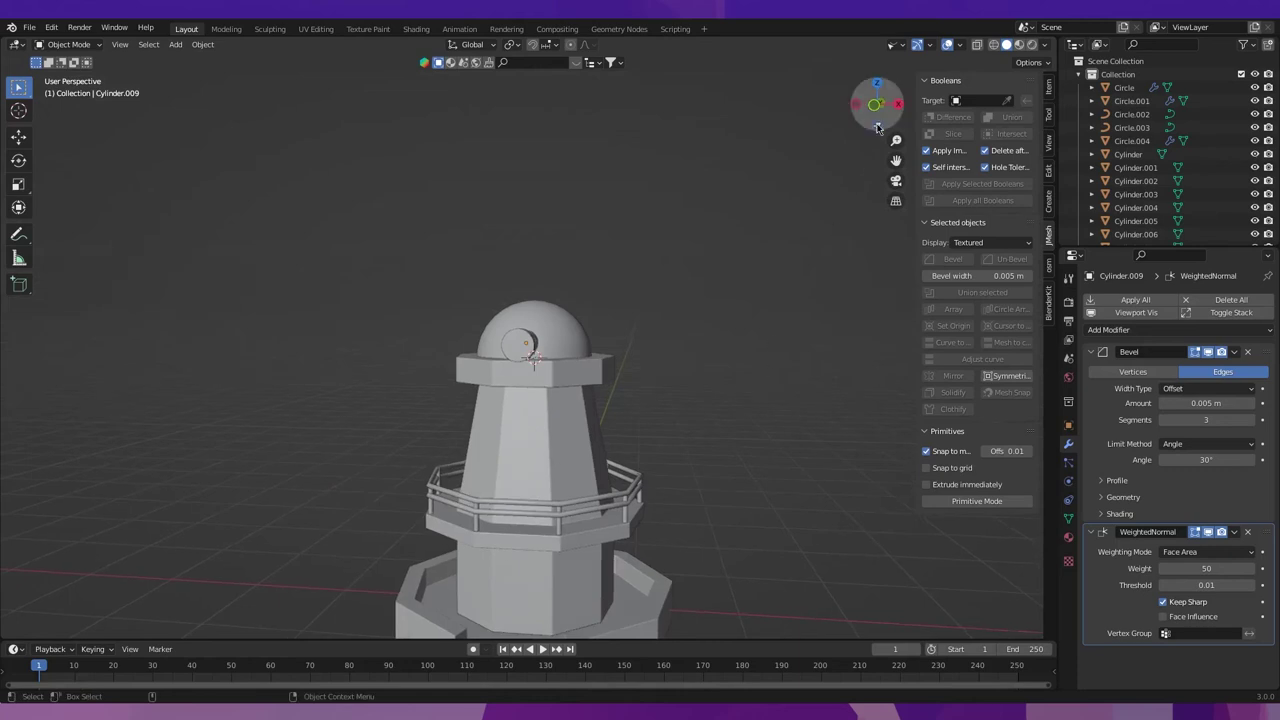
scroll(531, 391, "up", 2)
scroll(531, 391, "up", 2)
scroll(531, 391, "down", 1)
scroll(546, 406, "down", 1)
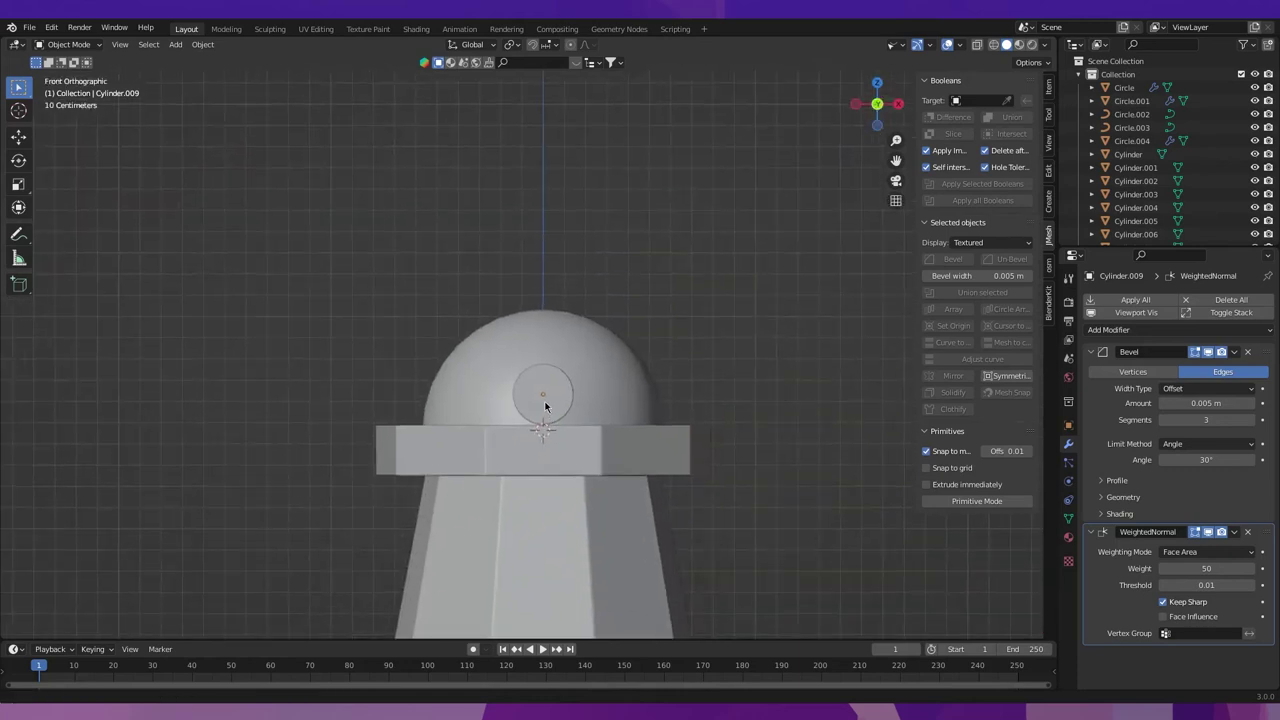
left_click(546, 406)
key("shift+s")
key("shift+s")
left_click(535, 425)
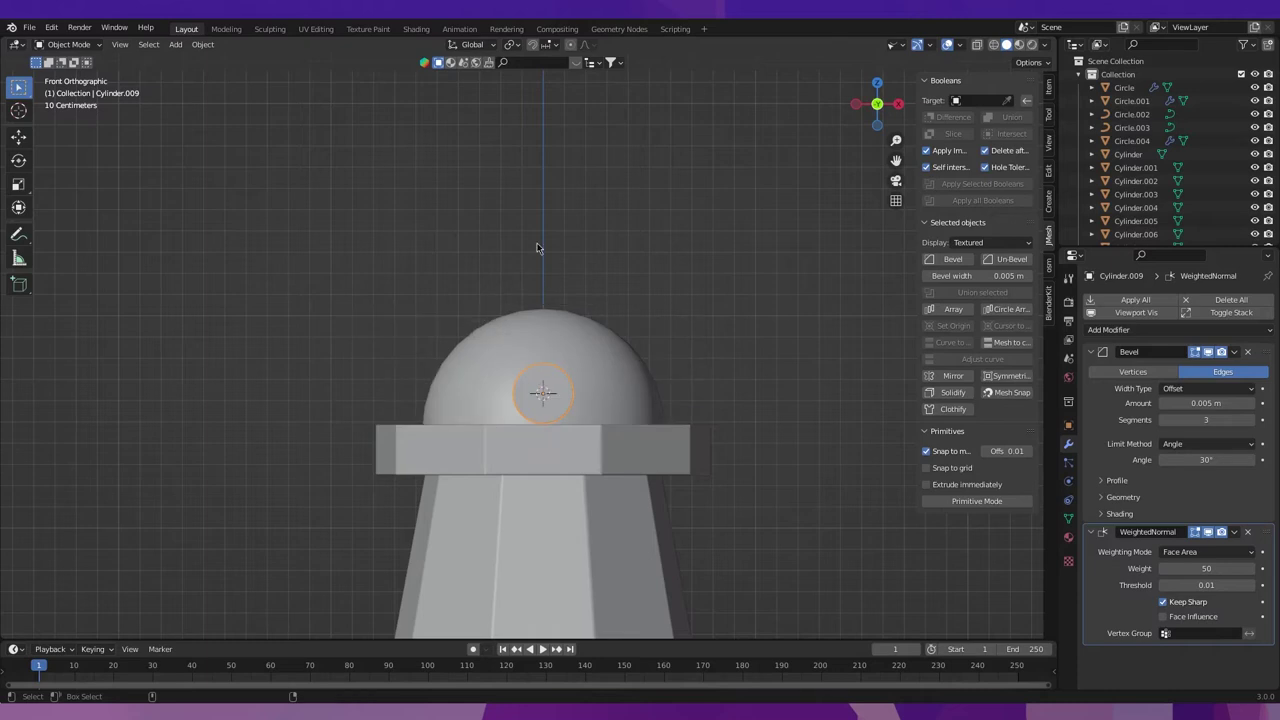
key("shift+a")
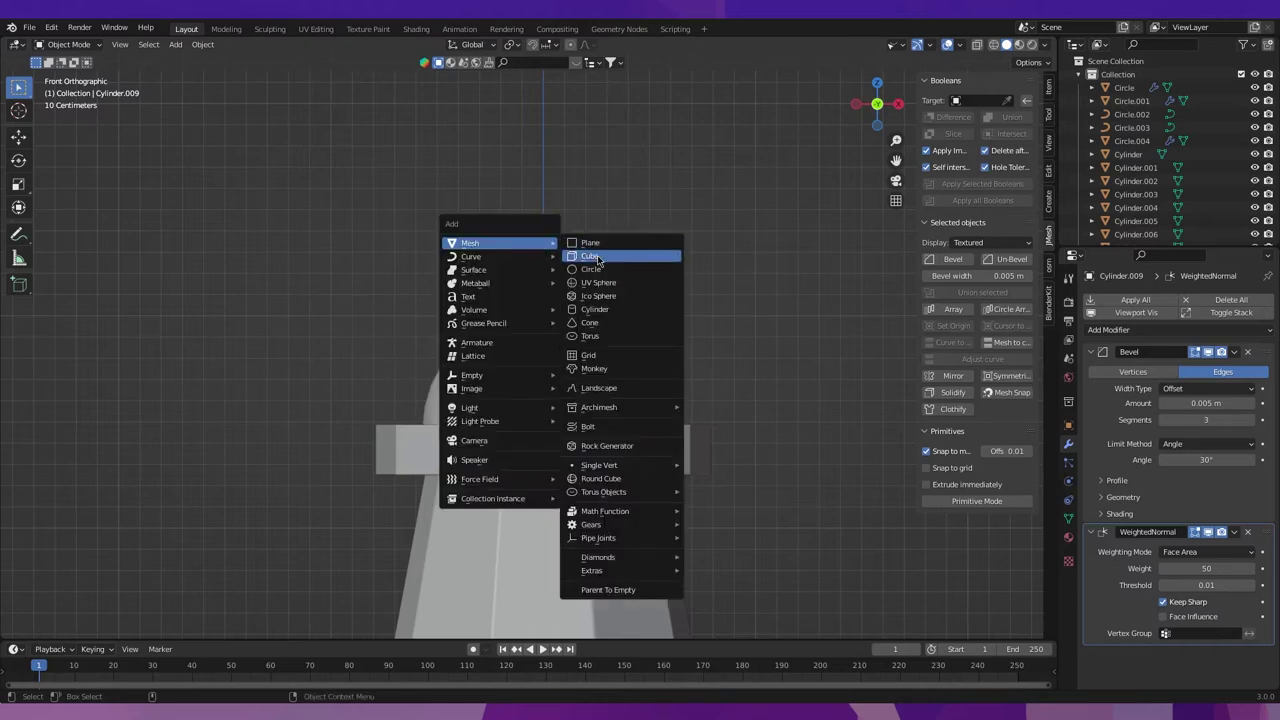
Add a cube at the cursor, shrink it to 0.175, and flatten it to 0.775 on Y.
left_click(598, 260)
key("s")
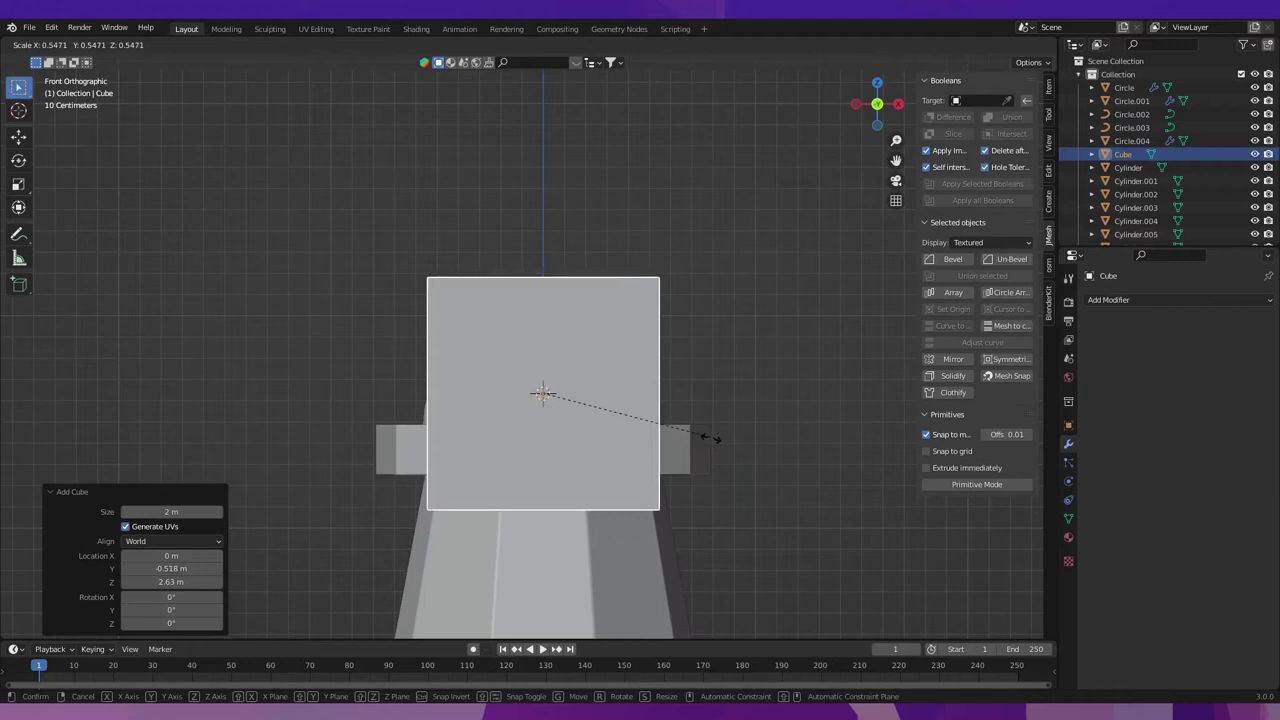
left_click(586, 434)
middle_click_drag(777, 420, 789, 426)
key("s")
key("y")
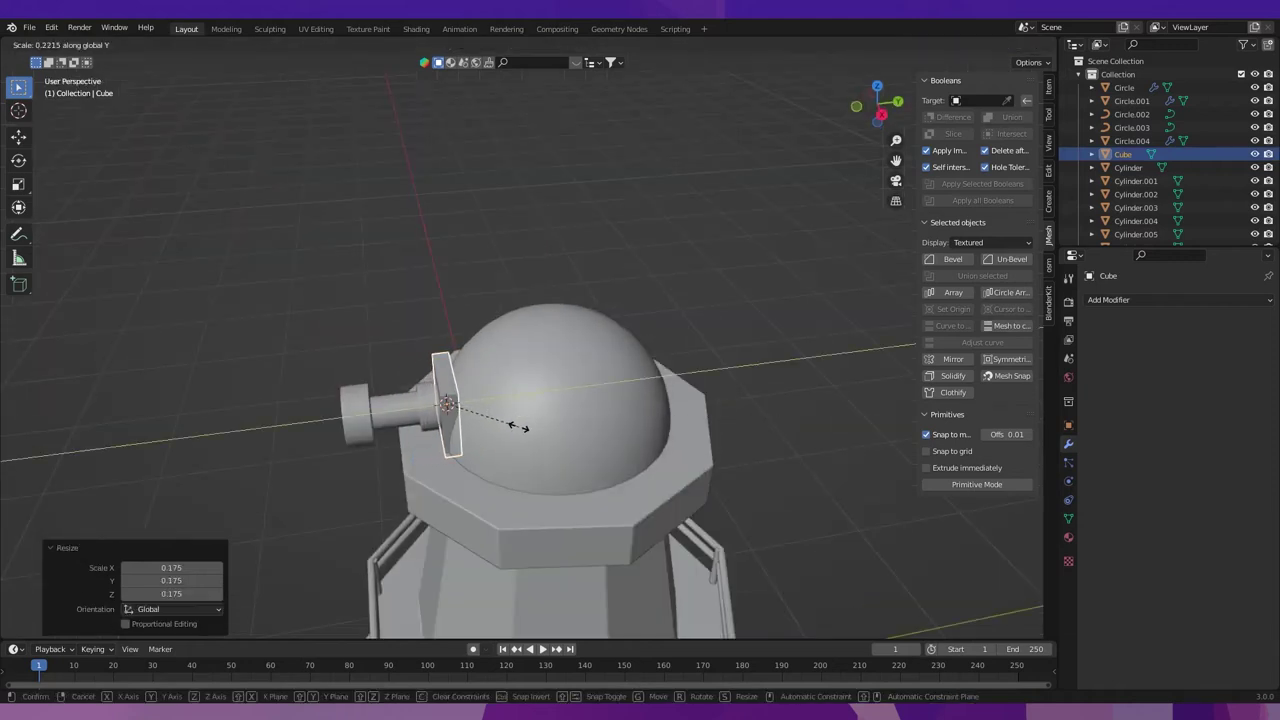
left_click(508, 425)
key("s")
key("y")
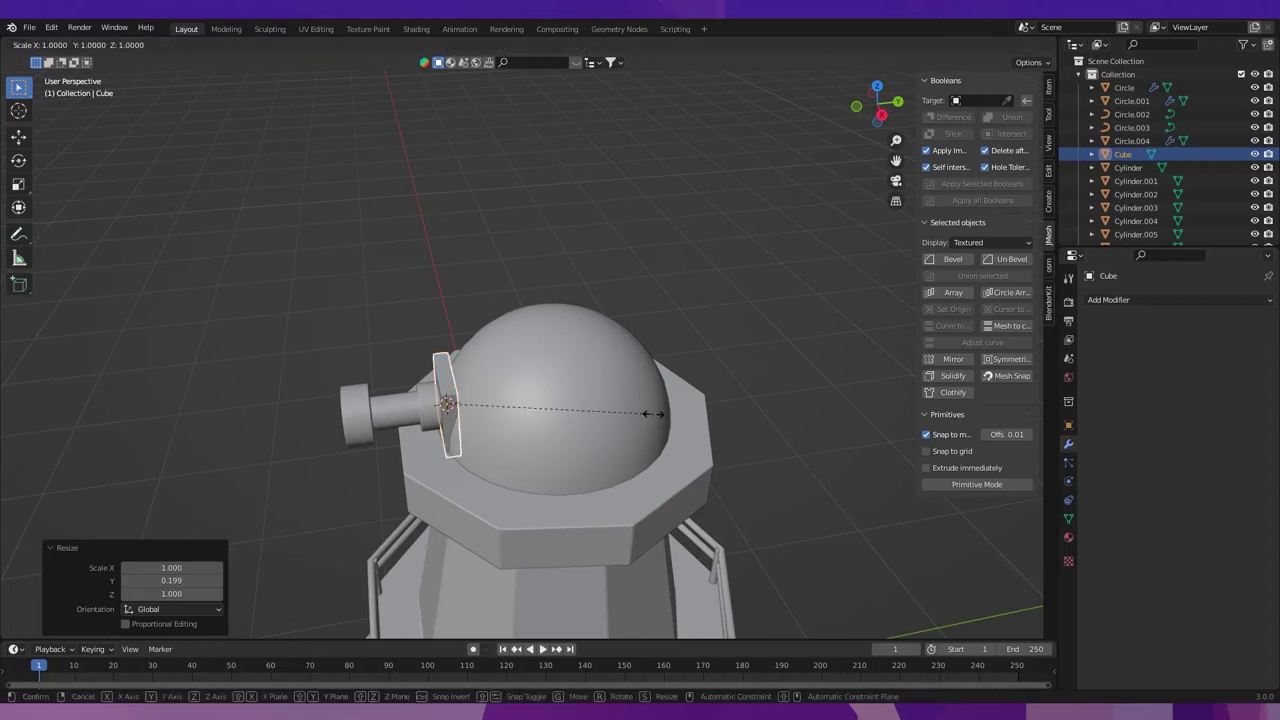
left_click(608, 416)
In front view, raise the plate about 0.275 m above the hub and scale it to 0.403 on X.
key("KP_1")
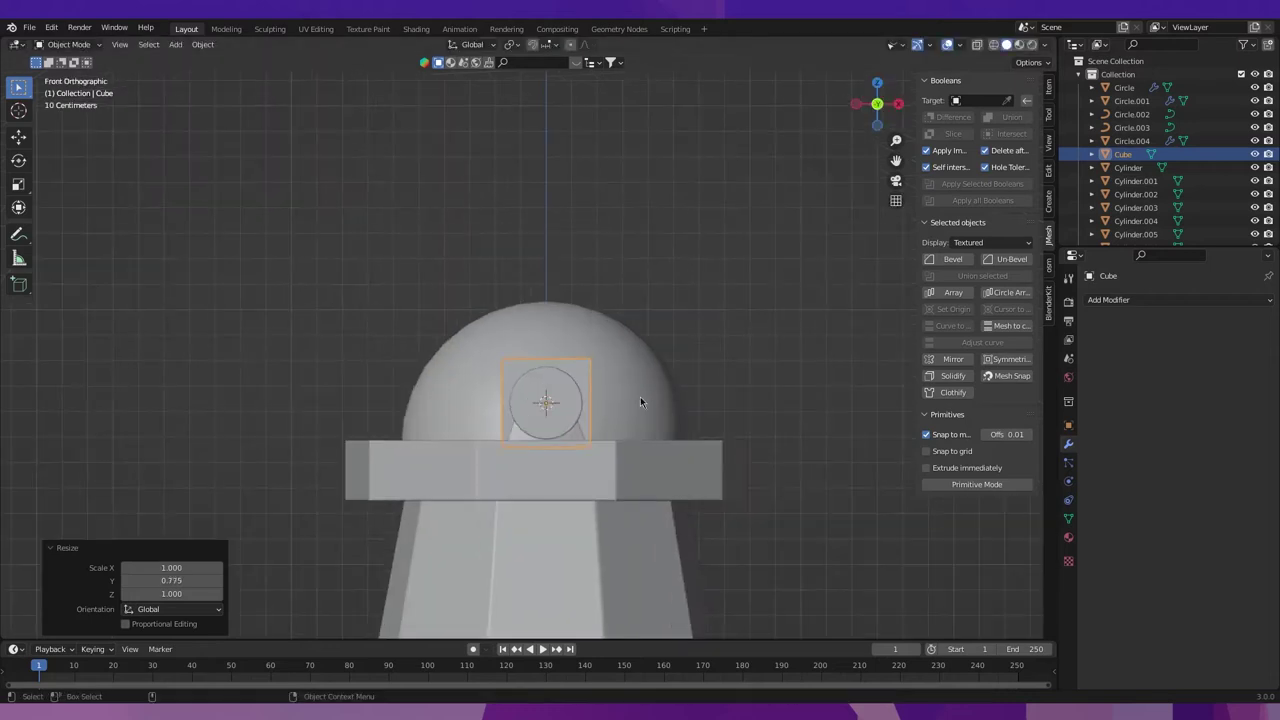
key("g")
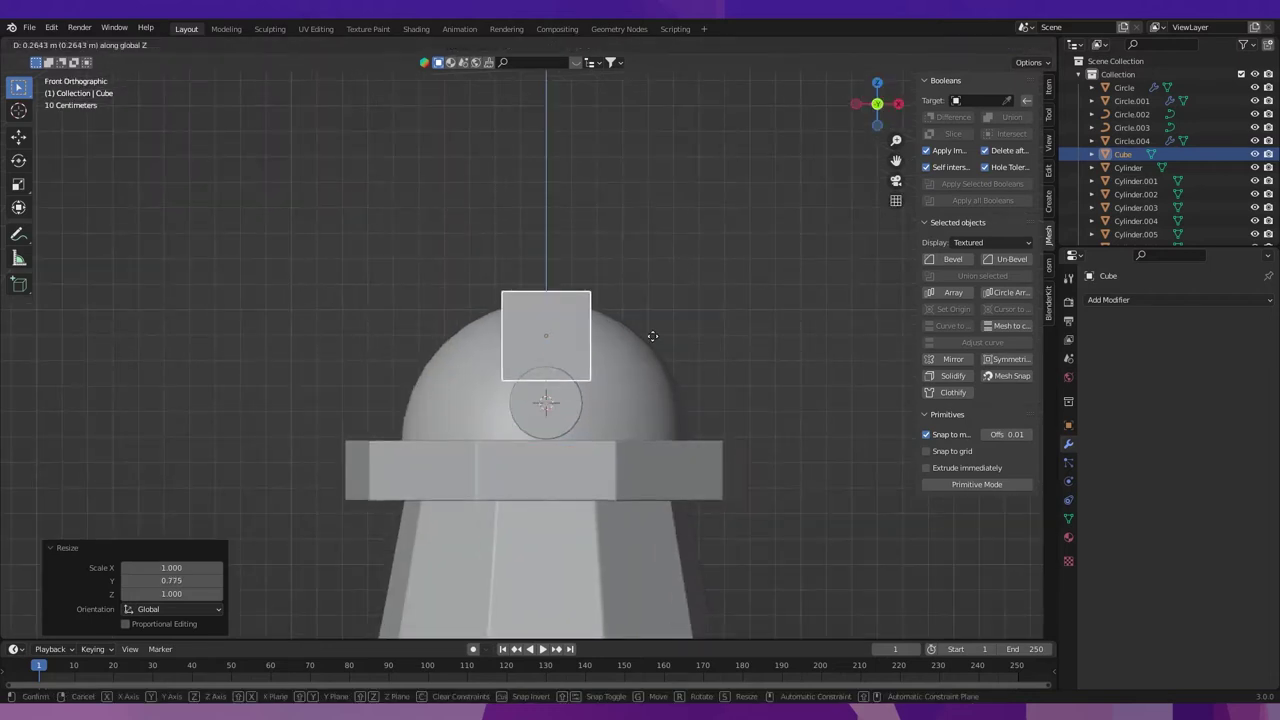
left_click(651, 336)
key("s")
key("x")
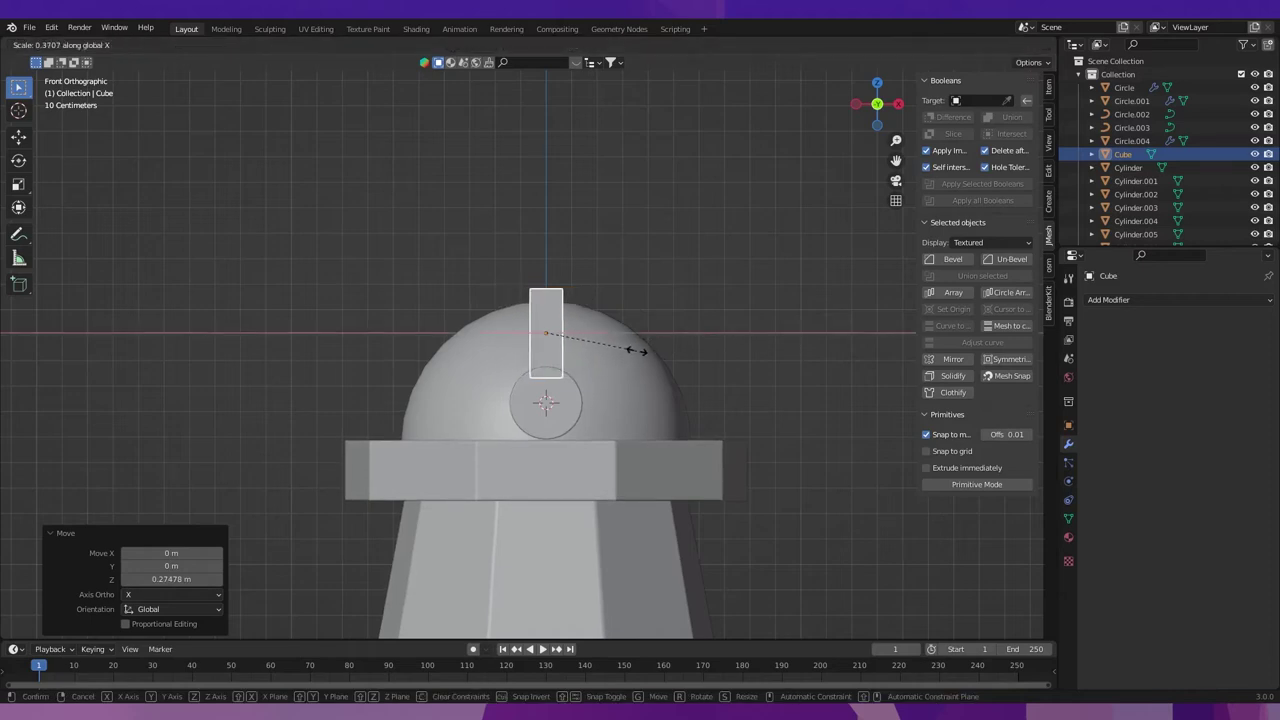
left_click(636, 350)
scroll(636, 352, "down", 3)
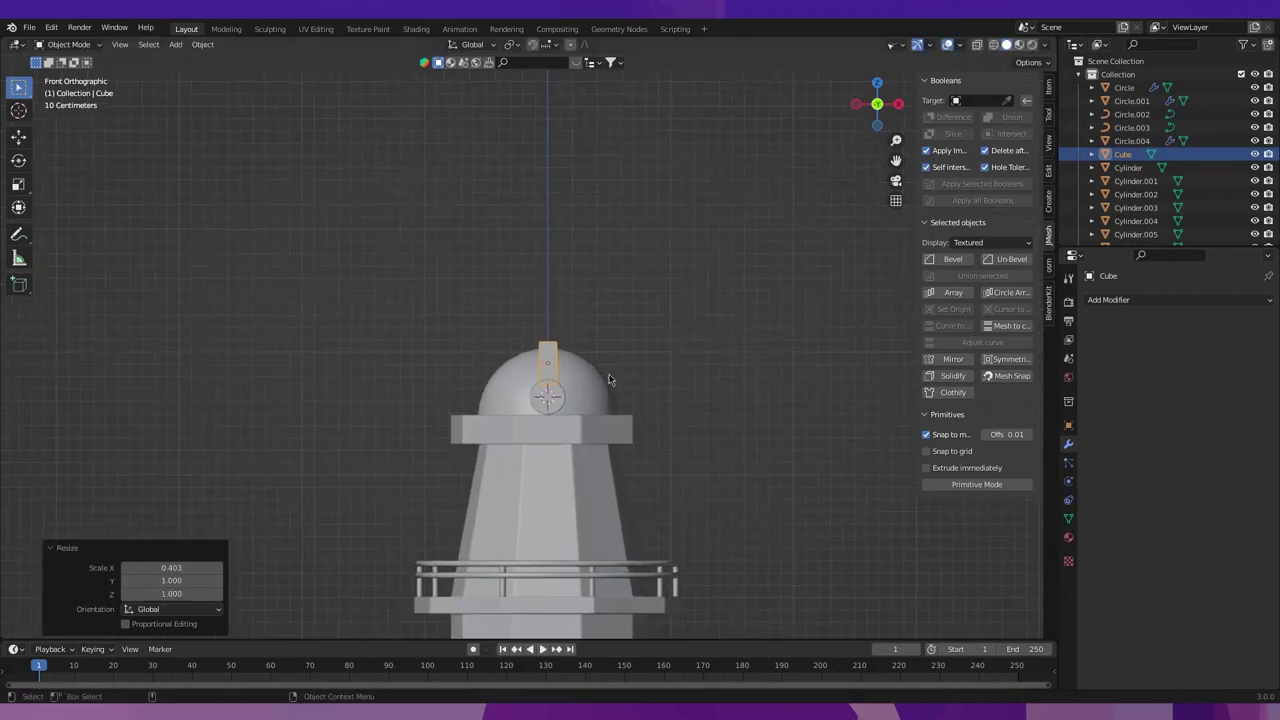
scroll(609, 374, "up", 2)
scroll(583, 384, "up", 1)
key("Tab")
Raise the cube's top vertices about 1 m into a tall post and scale it 1.101 along X.
key("w")
scroll(540, 360, "down", 2)
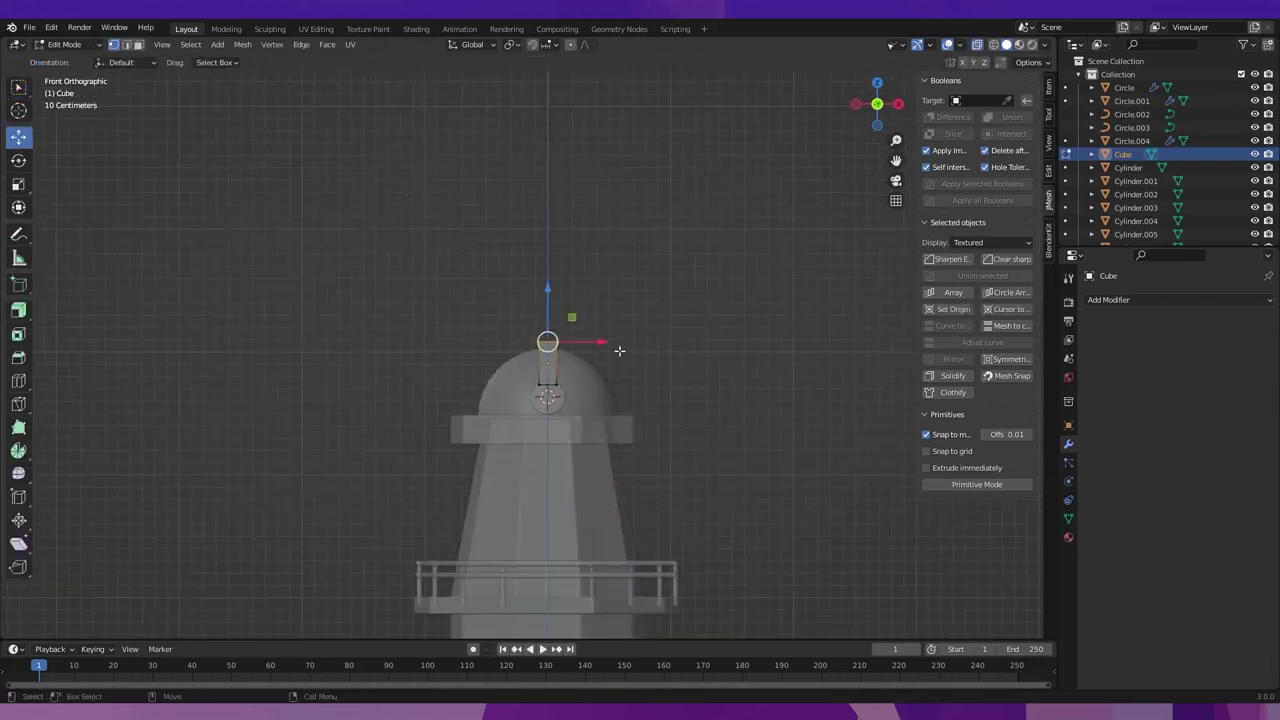
left_click_drag(548, 301, 562, 136)
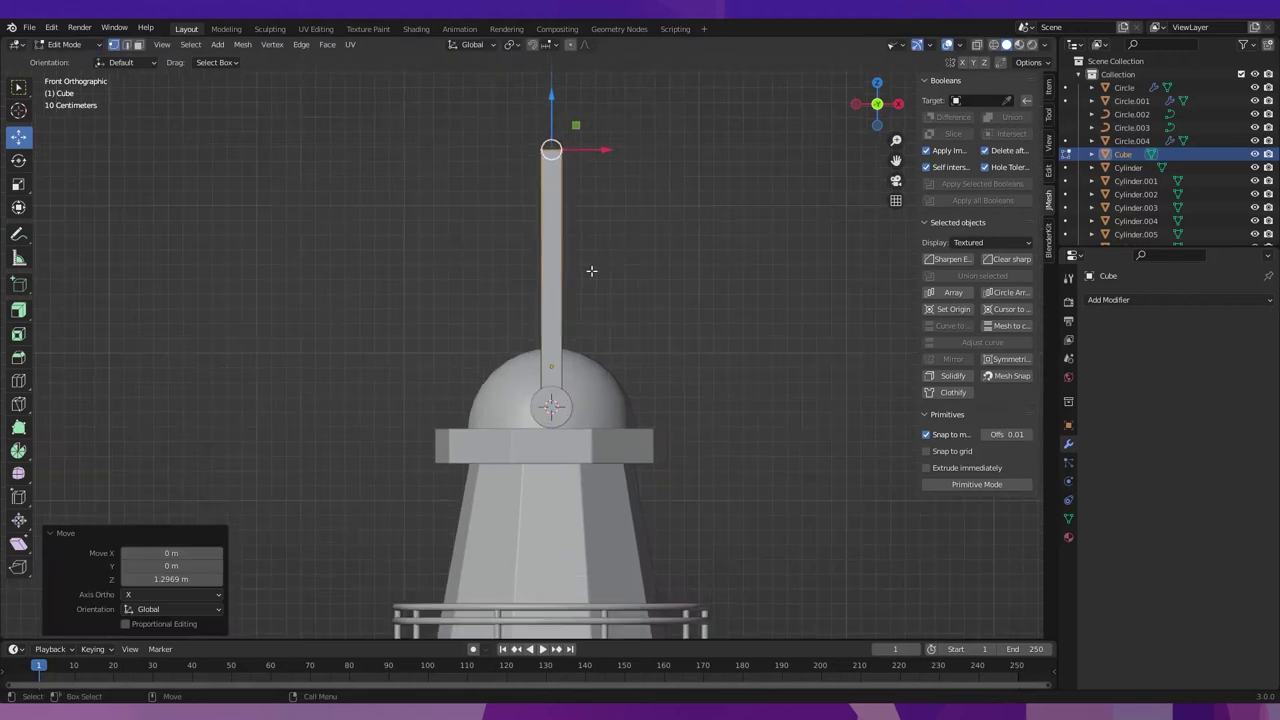
scroll(591, 274, "up", 2)
key("Tab")
key("s")
key("x")
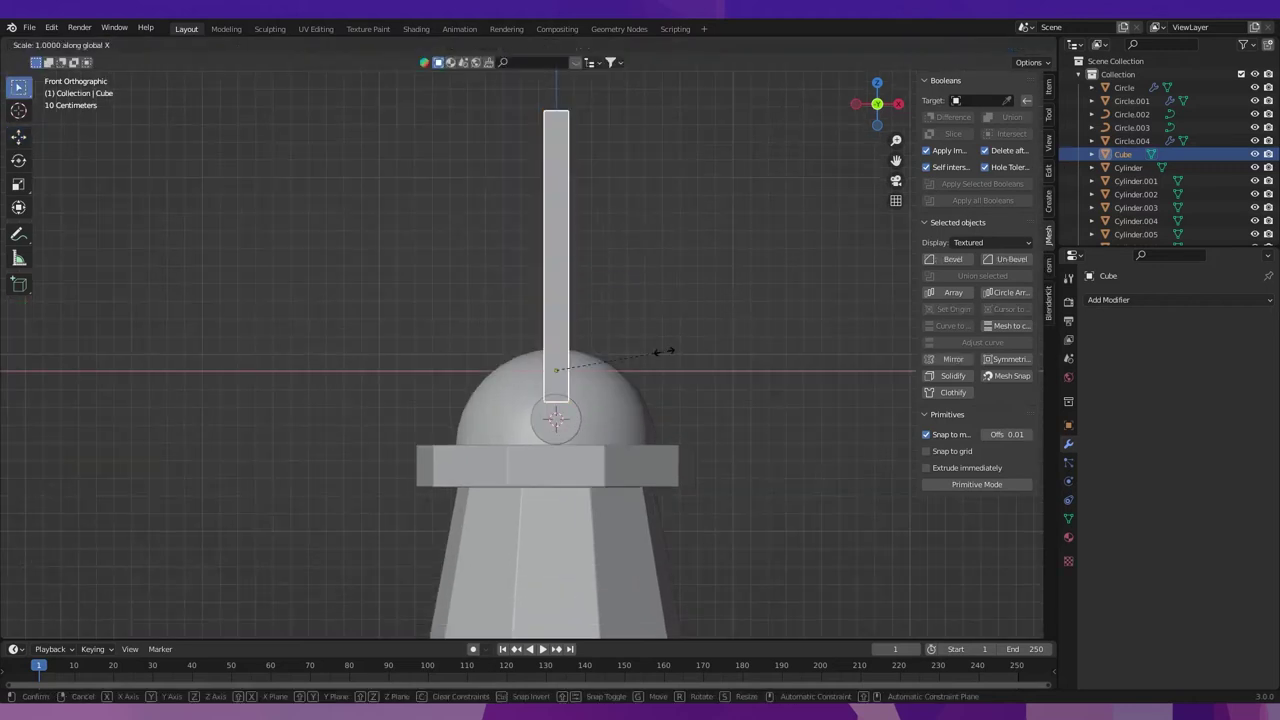
left_click(645, 356)
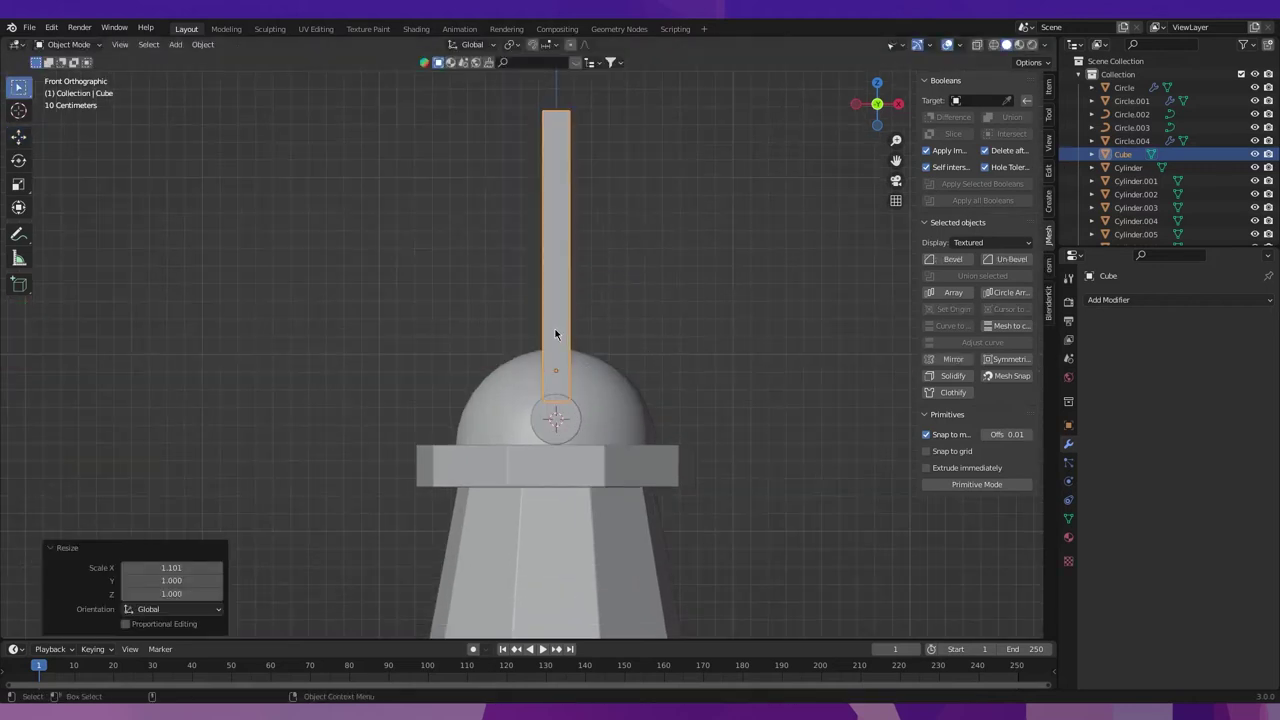
Add a loop cut sliding down near the post's base.
key("Tab")
left_click_drag(574, 290, 577, 355)
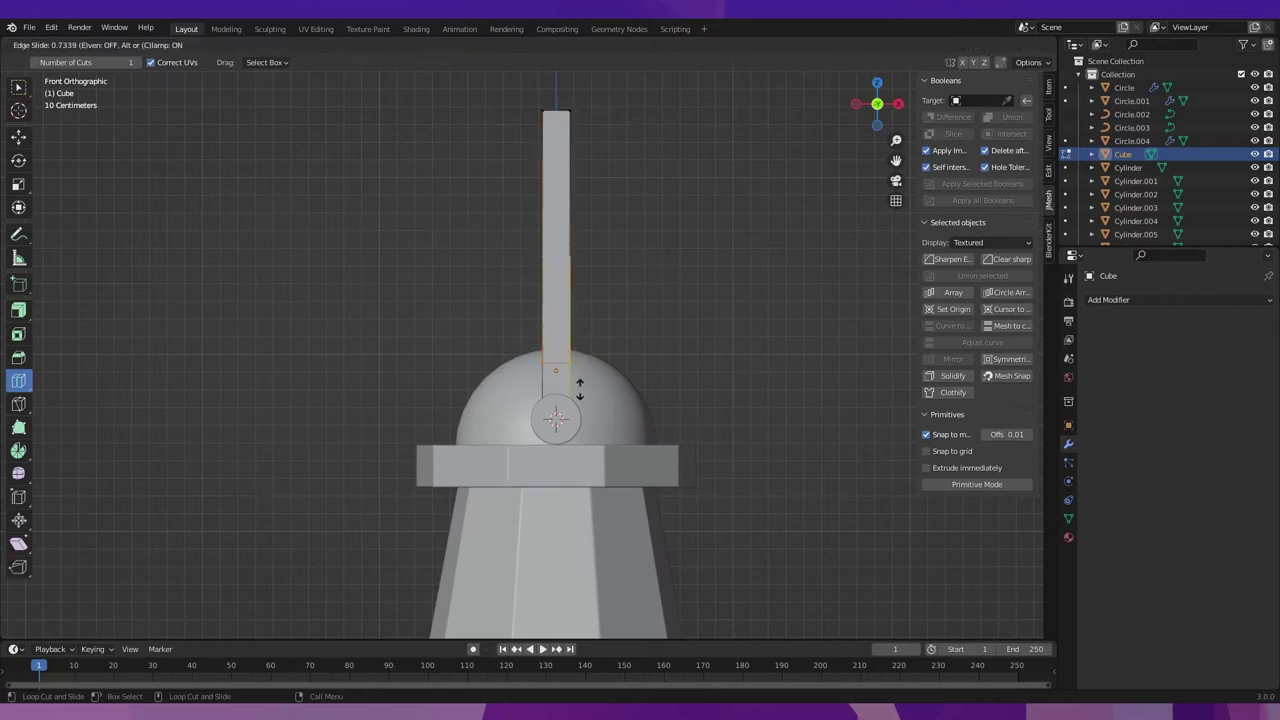
left_click_drag(579, 388, 580, 387)
key("w")
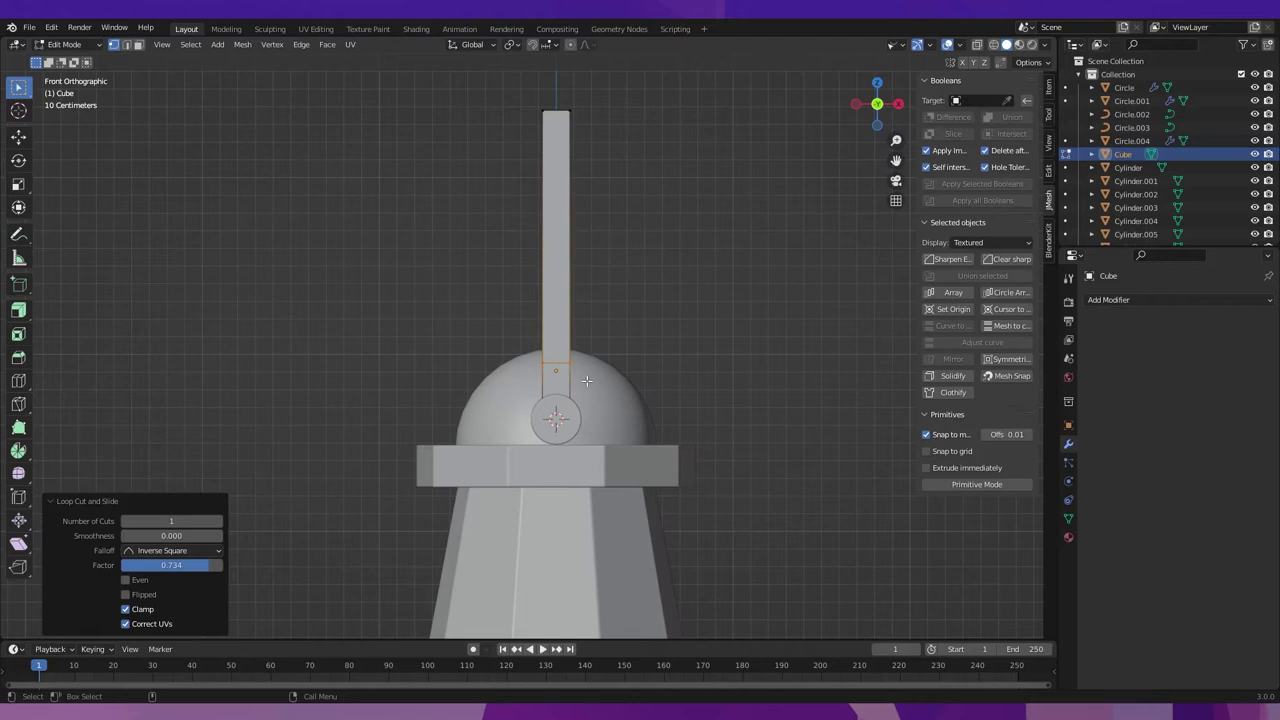
With X-ray on, add another loop cut in the post's lower section.
scroll(586, 381, "up", 1)
key("z")
left_click(563, 436)
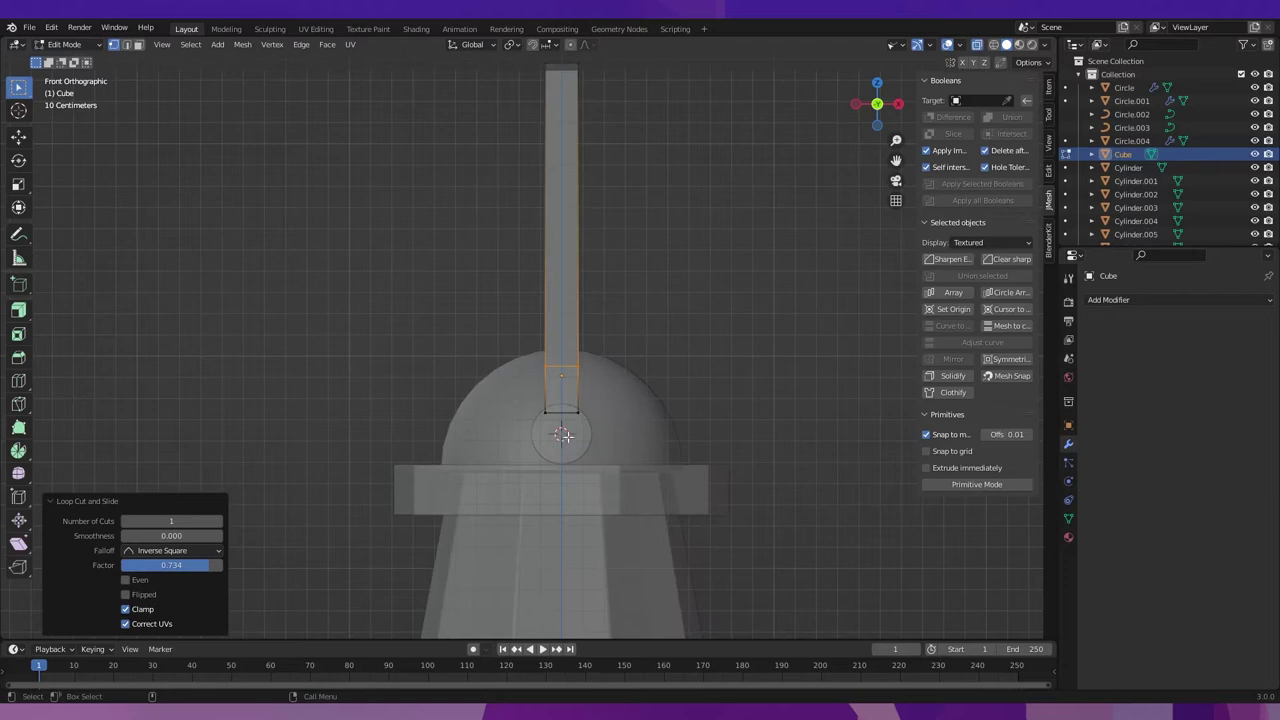
left_click(578, 411)
key("shift+space")
key("g")
scroll(623, 406, "up", 1)
scroll(623, 406, "up", 1)
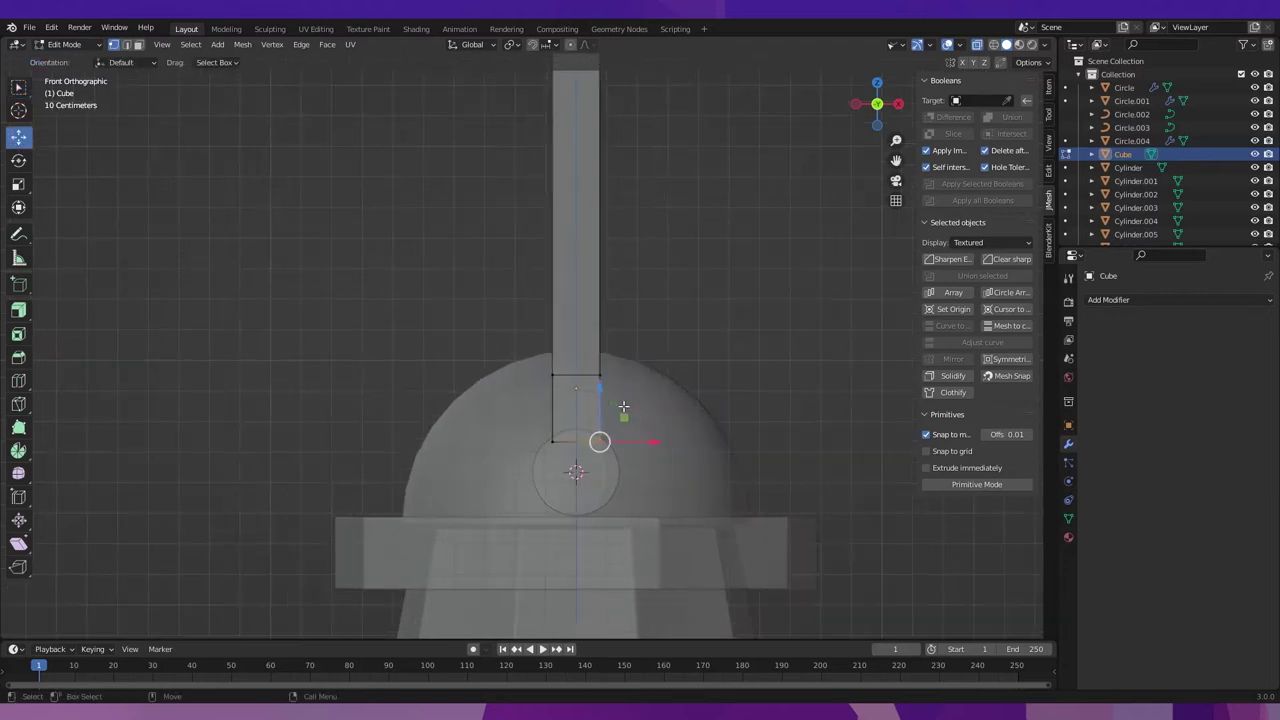
scroll(623, 406, "up", 1)
key("alt+z")
key("alt+z")
key("shift+space")
key("c")
left_click_drag(614, 344, 614, 312)
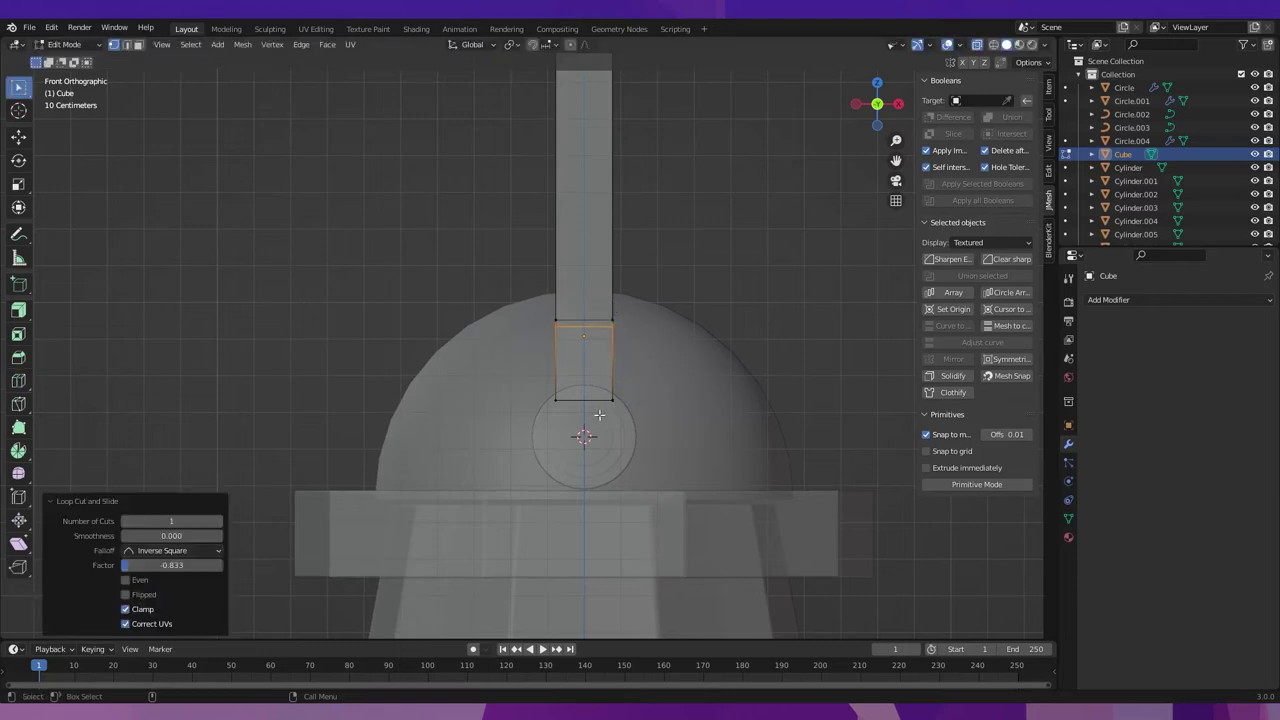
Move the lower section's right edge left along X to narrow the stem.
left_click(618, 340)
key("shift+space")
key("g")
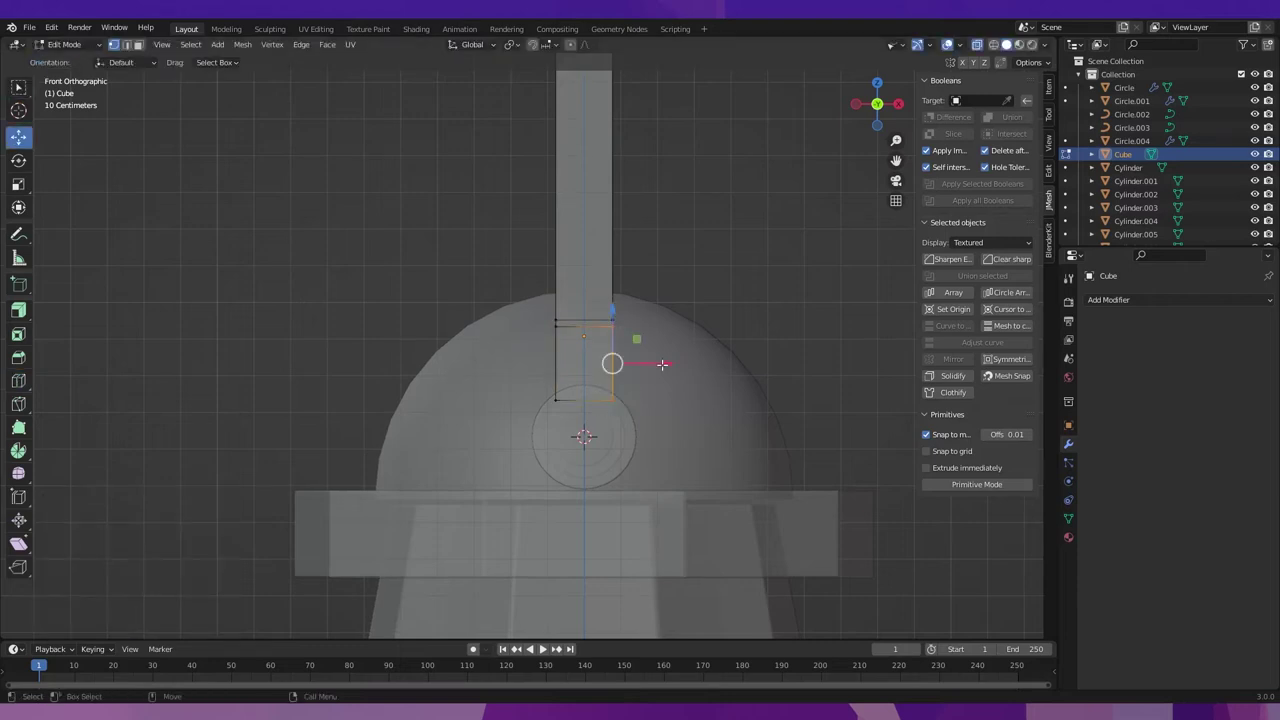
left_click_drag(662, 364, 644, 364)
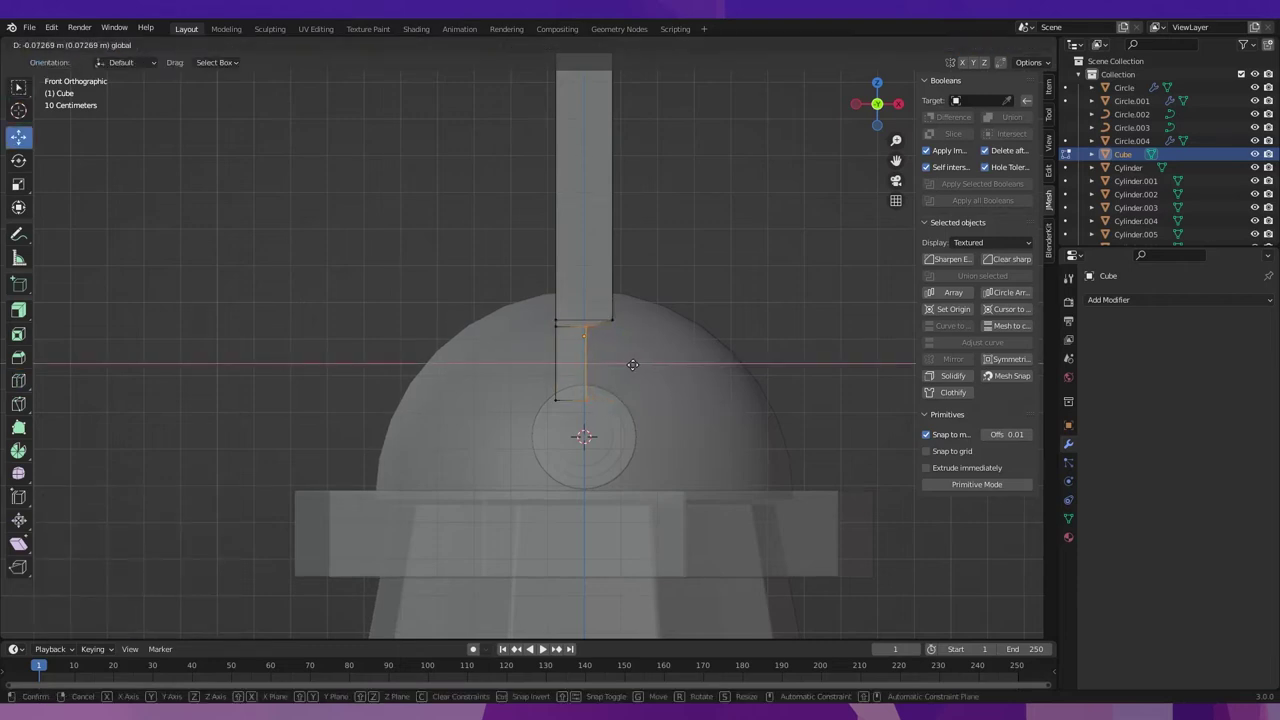
left_click(631, 365)
left_click(611, 320)
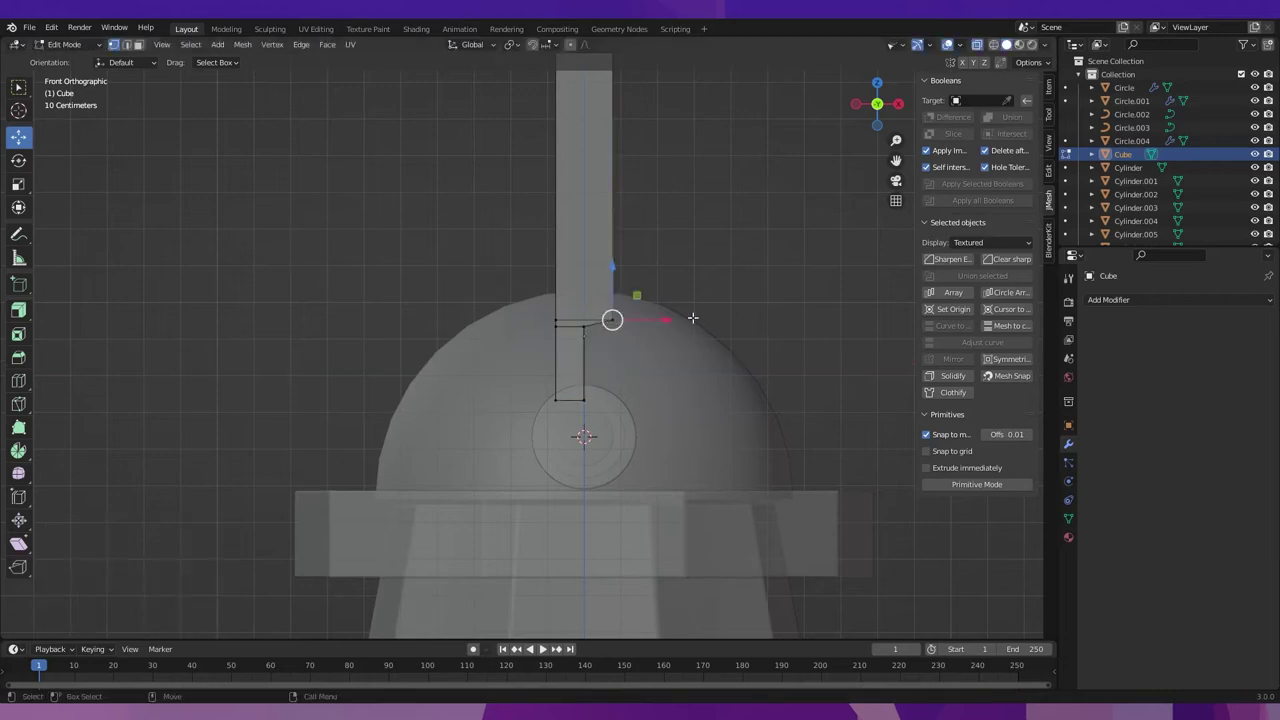
Vertex-bevel the corner where the stem meets the wider post into a rounded shoulder.
key("w")
left_click_drag(634, 341, 604, 294)
key("ctrl+b")
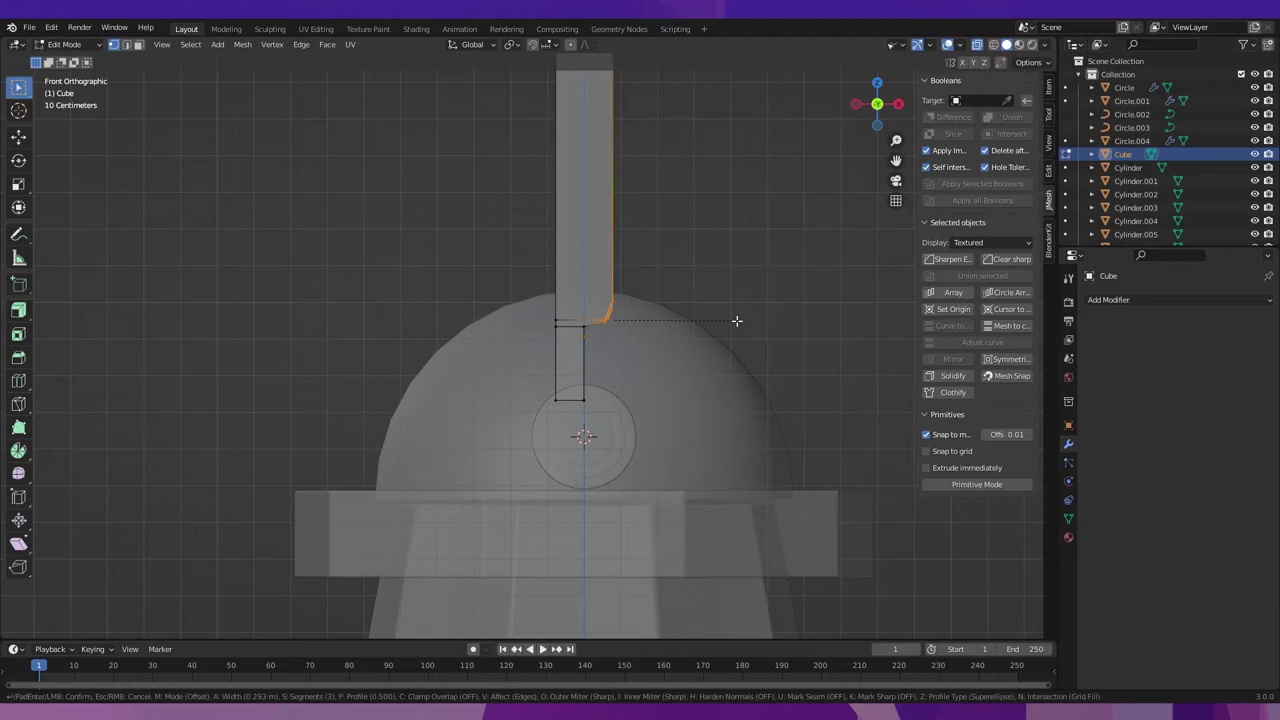
key("v")
left_click(740, 321)
middle_click_drag(740, 321, 521, 345)
Bevel the stem's bottom edge to 0.449 m with 4 segments, then return to Object Mode.
key("2")
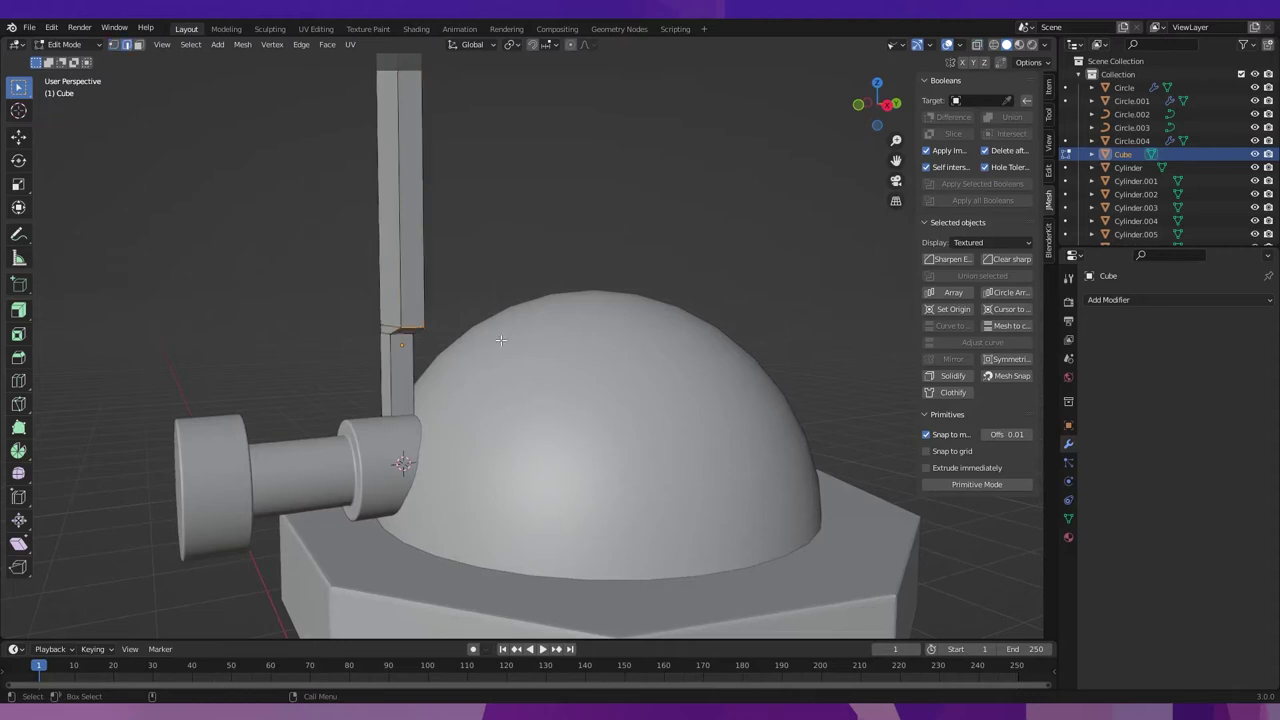
key("ctrl+b")
key("v")
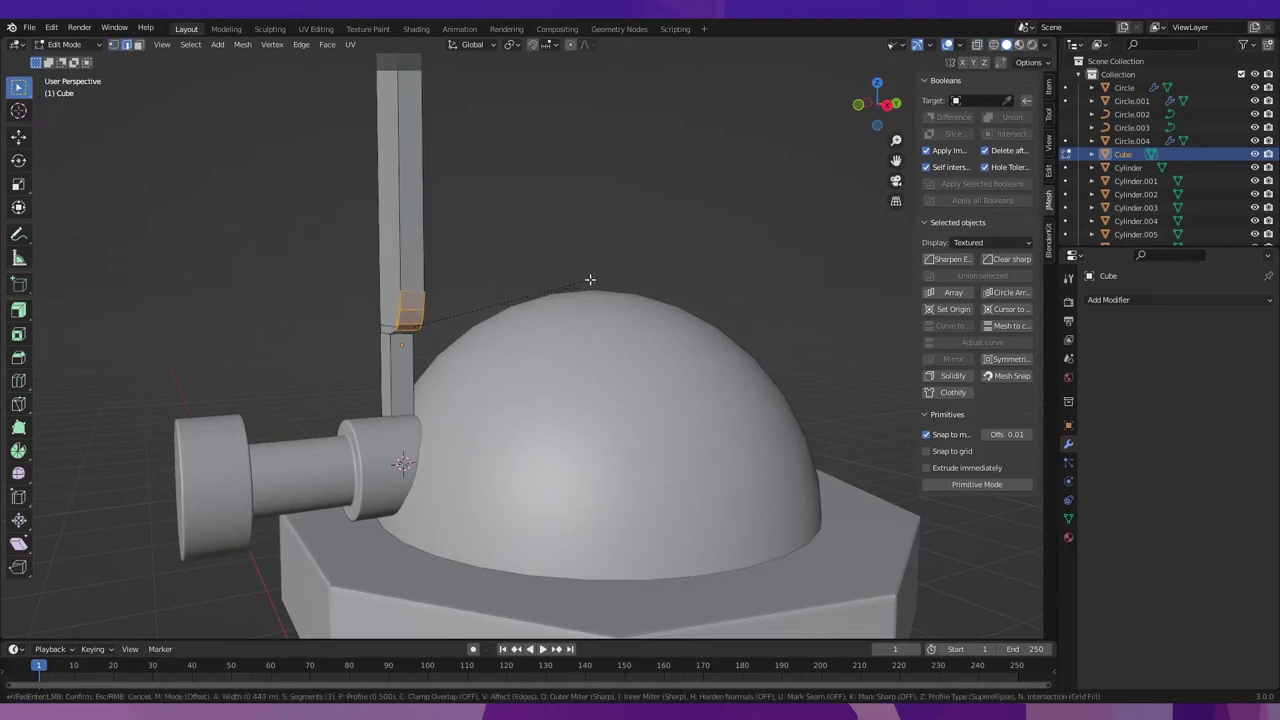
left_click(590, 280)
middle_click_drag(590, 280, 569, 313)
key("ctrl+Tab")
left_click(575, 237)
middle_click_drag(575, 237, 586, 294)
scroll(586, 294, "down", 3)
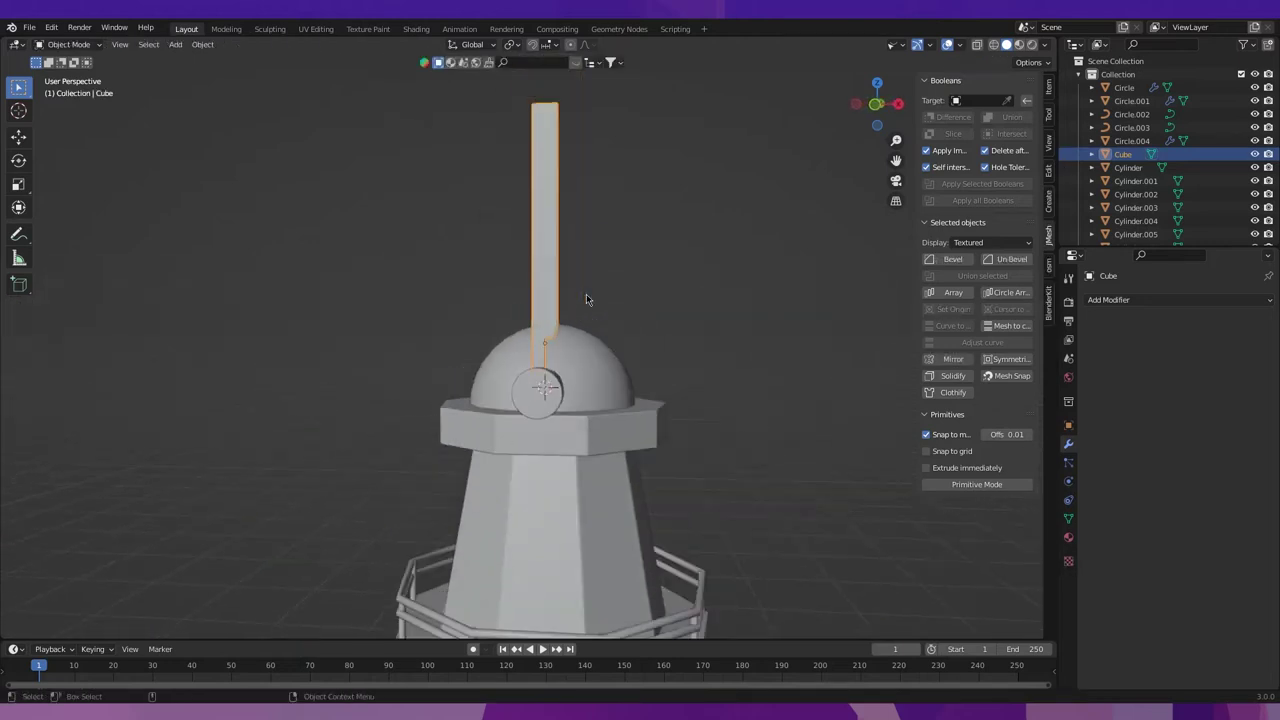
In front view with X-ray on, box-select the right side of the post's upper bar in Edit Mode.
left_click(876, 104)
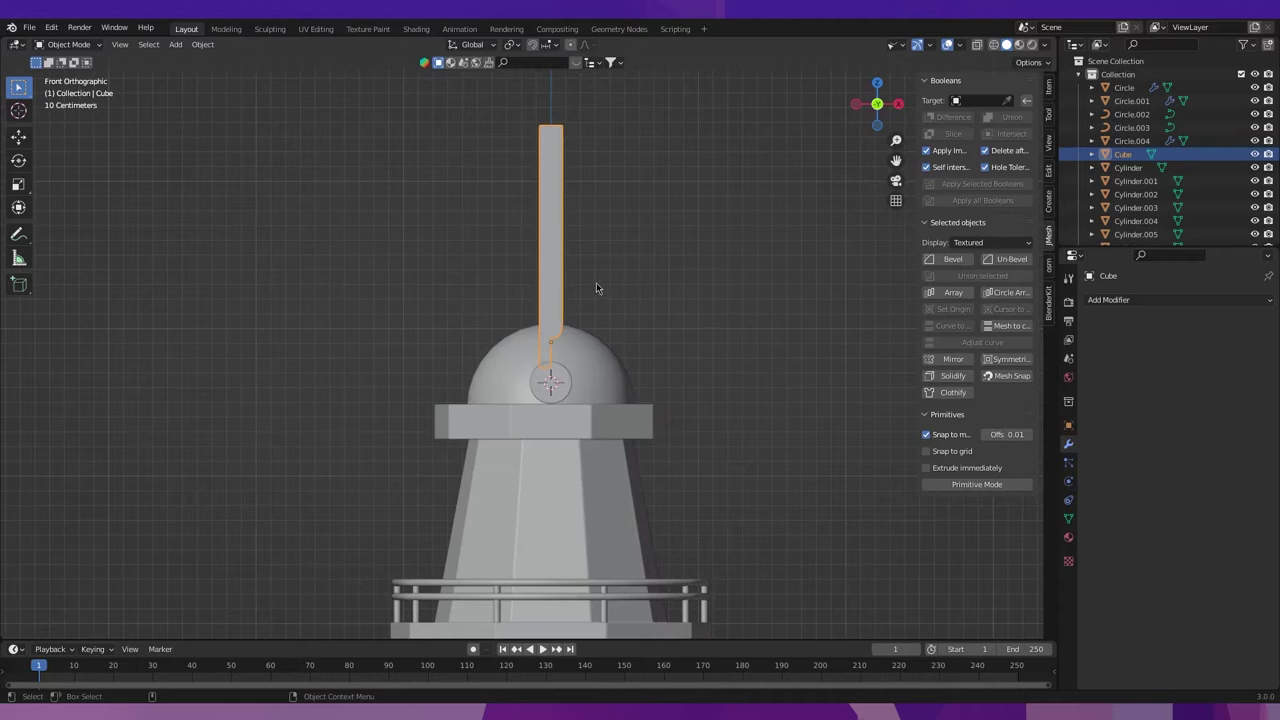
scroll(620, 305, "up", 2)
scroll(649, 386, "down", 1)
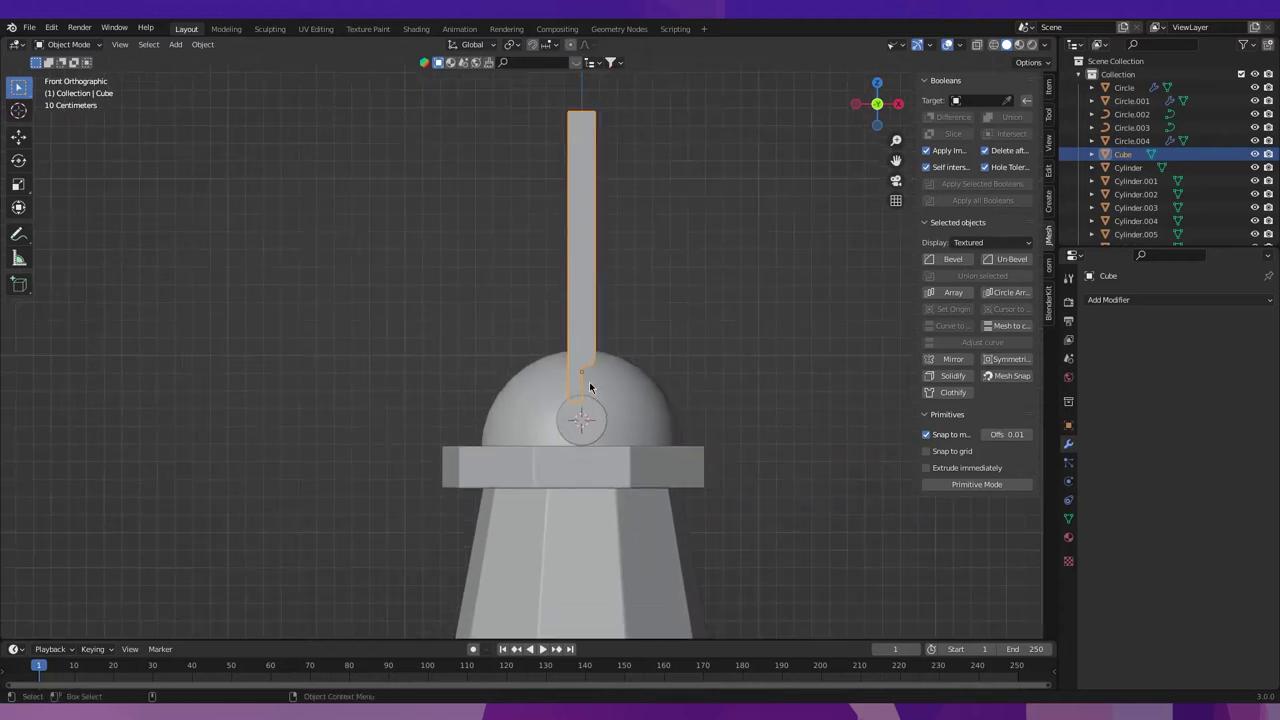
scroll(589, 381, "down", 1)
key("Tab")
key("alt+z")
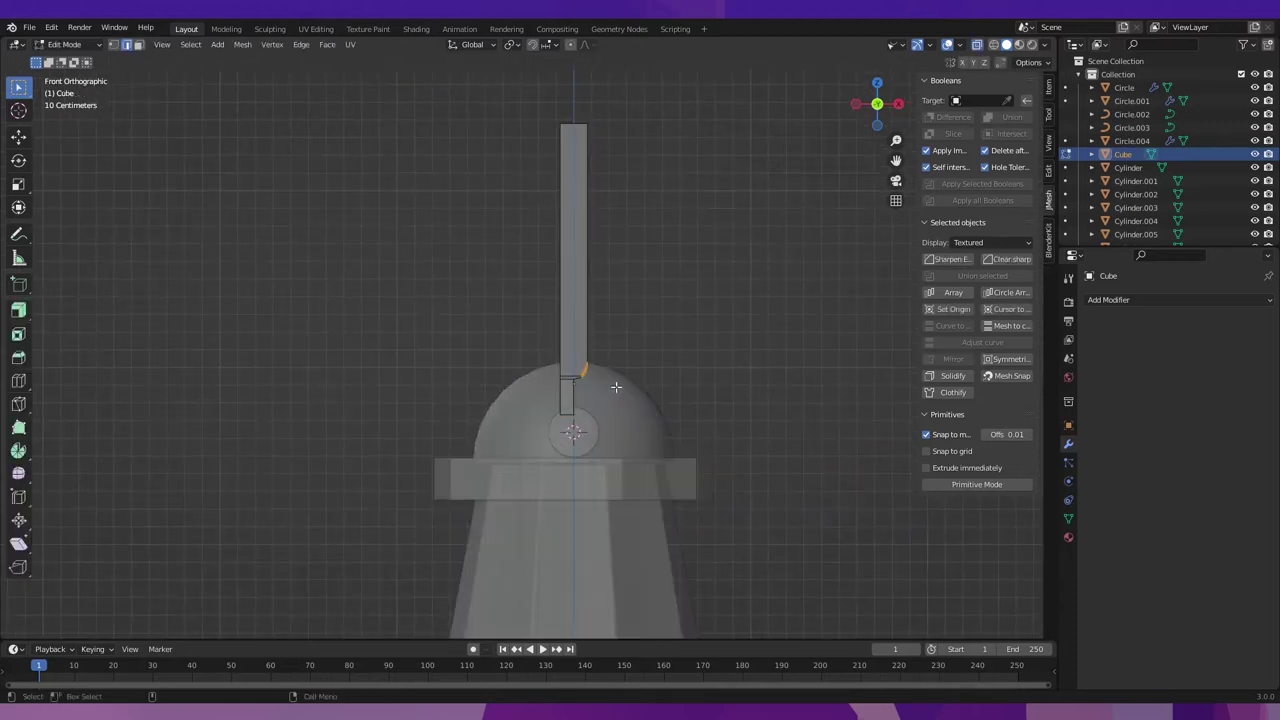
left_click(591, 131)
scroll(592, 134, "up", 2)
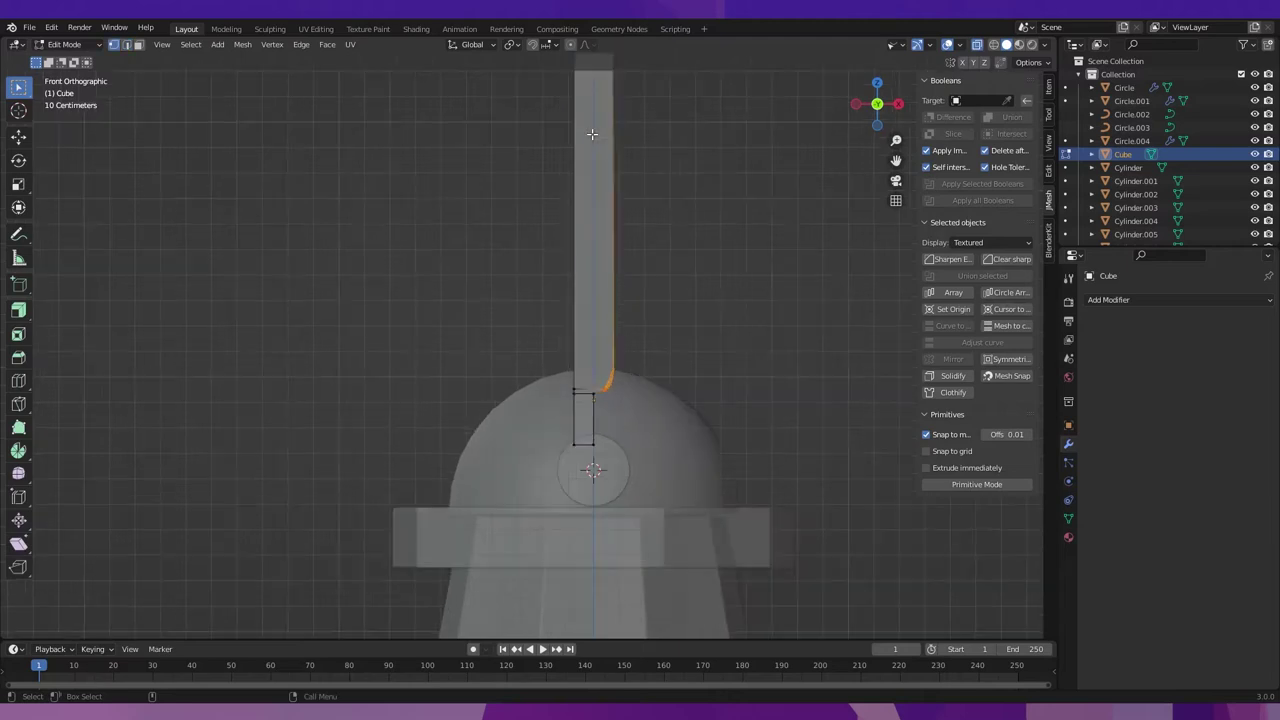
key("alt+a")
scroll(680, 400, "down", 1)
left_click_drag(669, 431, 586, 60)
Push the selected right side 0.025 m outward along X.
key("shift+space")
key("g")
left_click_drag(641, 334, 651, 332)
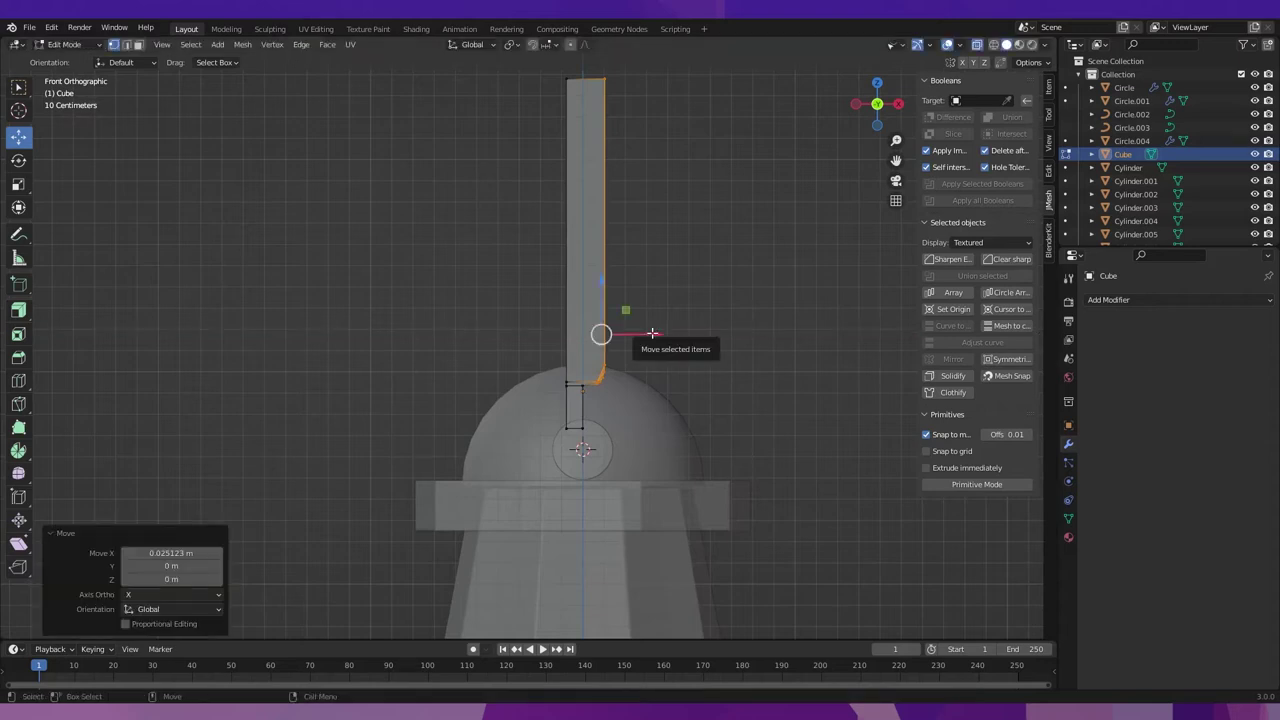
Return to Object Mode and add bevel and weighted-normal modifiers to the post.
key("w")
scroll(652, 333, "down", 1)
key("ctrl+Tab")
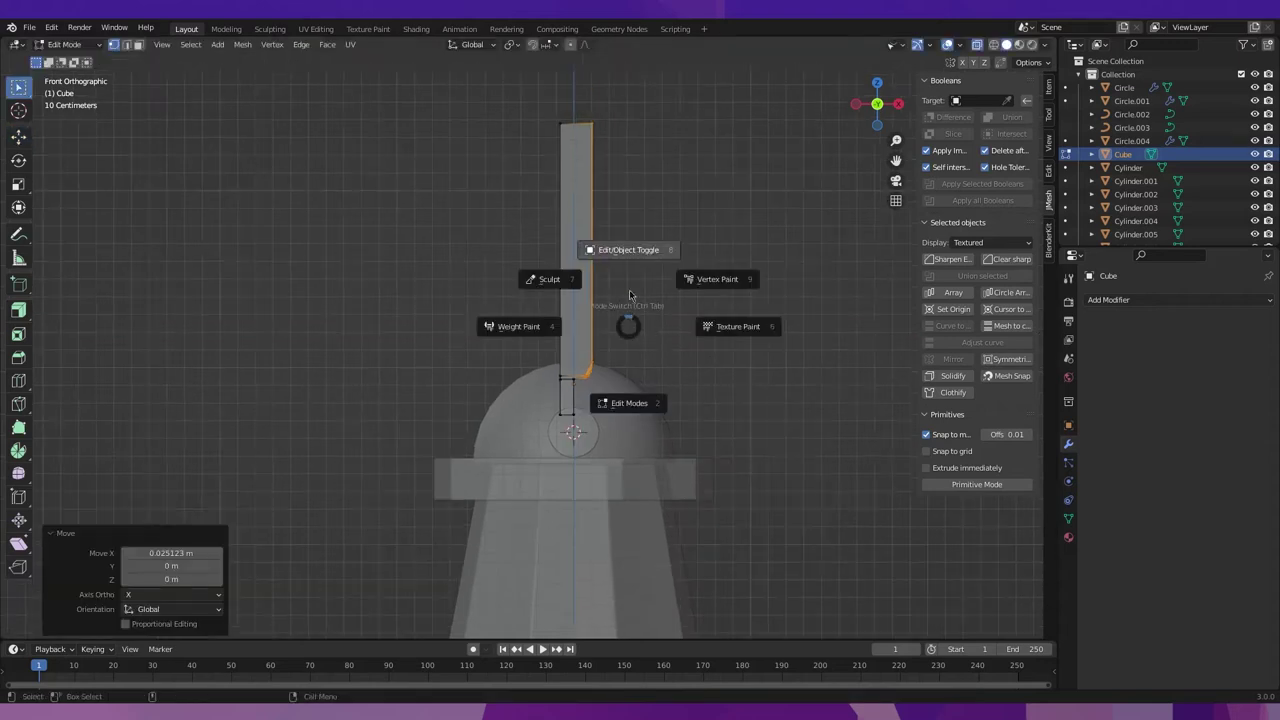
left_click(630, 352)
middle_click_drag(630, 352, 565, 424)
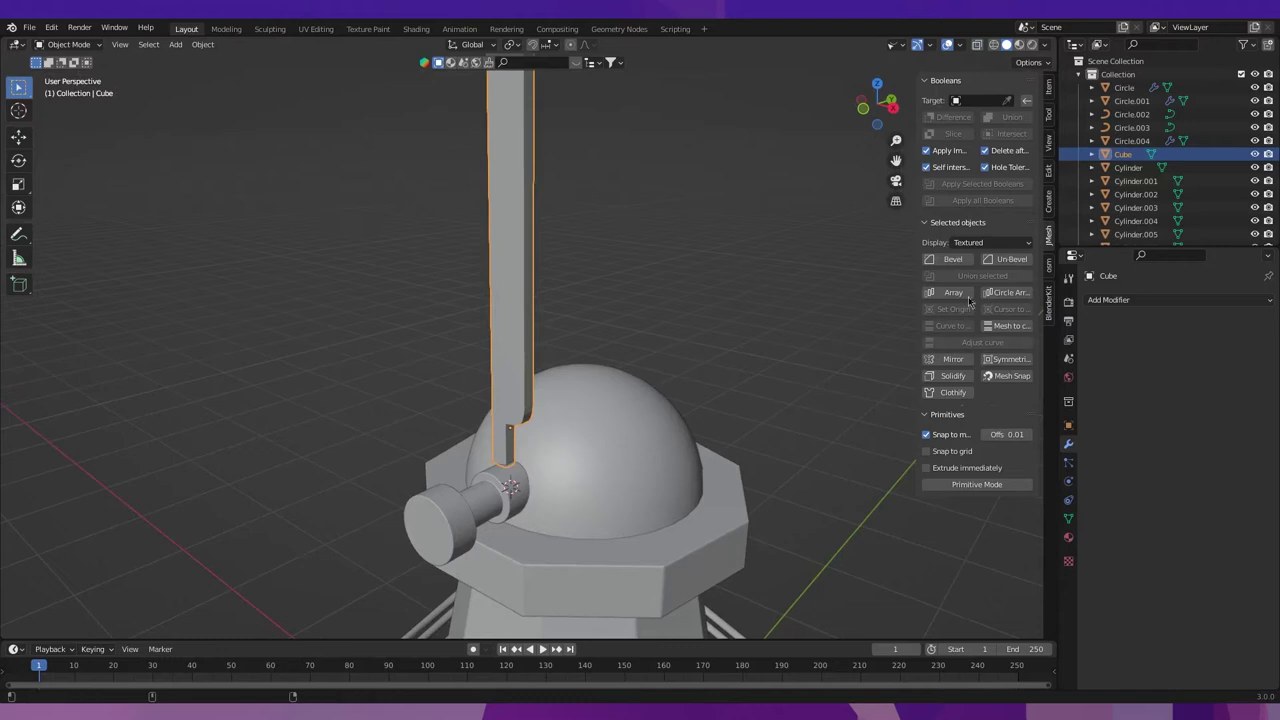
left_click(953, 259)
Reduce the post's bevel amount and add a Subdivision Surface modifier.
key("Escape")
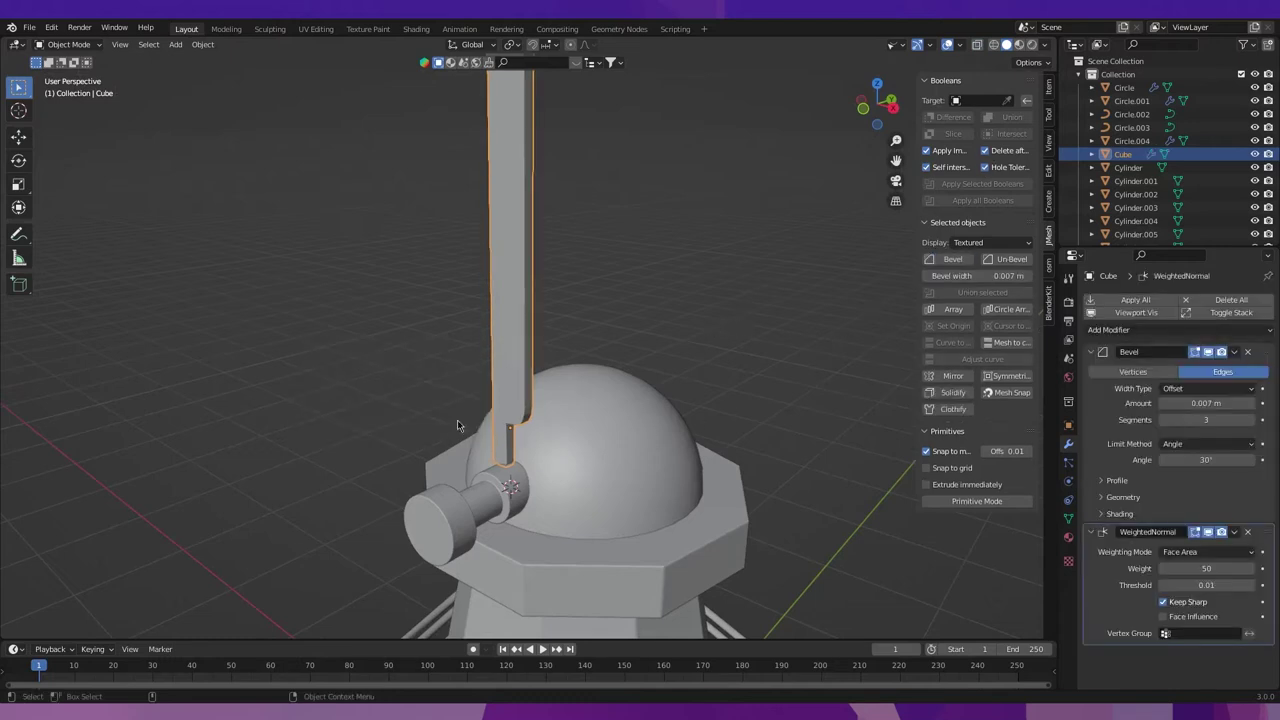
left_click(1048, 88)
scroll(596, 358, "up", 2)
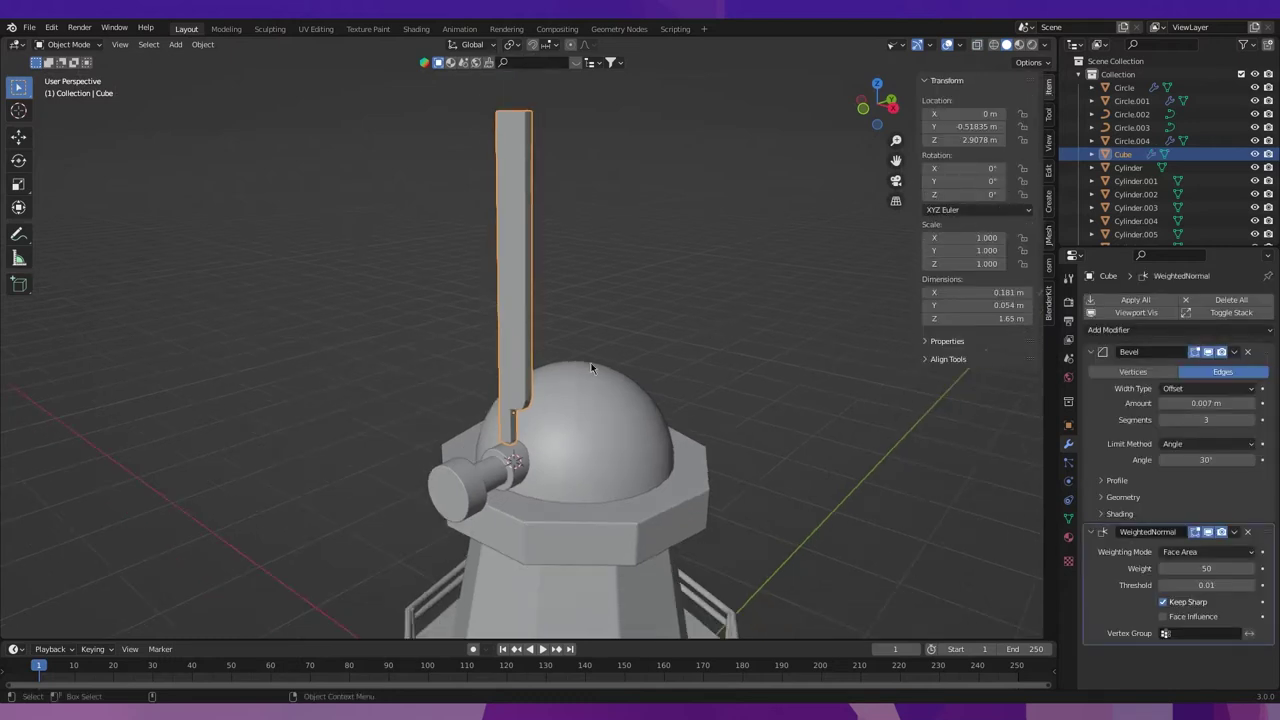
scroll(596, 358, "up", 2)
scroll(549, 447, "up", 3)
scroll(610, 440, "up", 2)
middle_click_drag(610, 440, 686, 463)
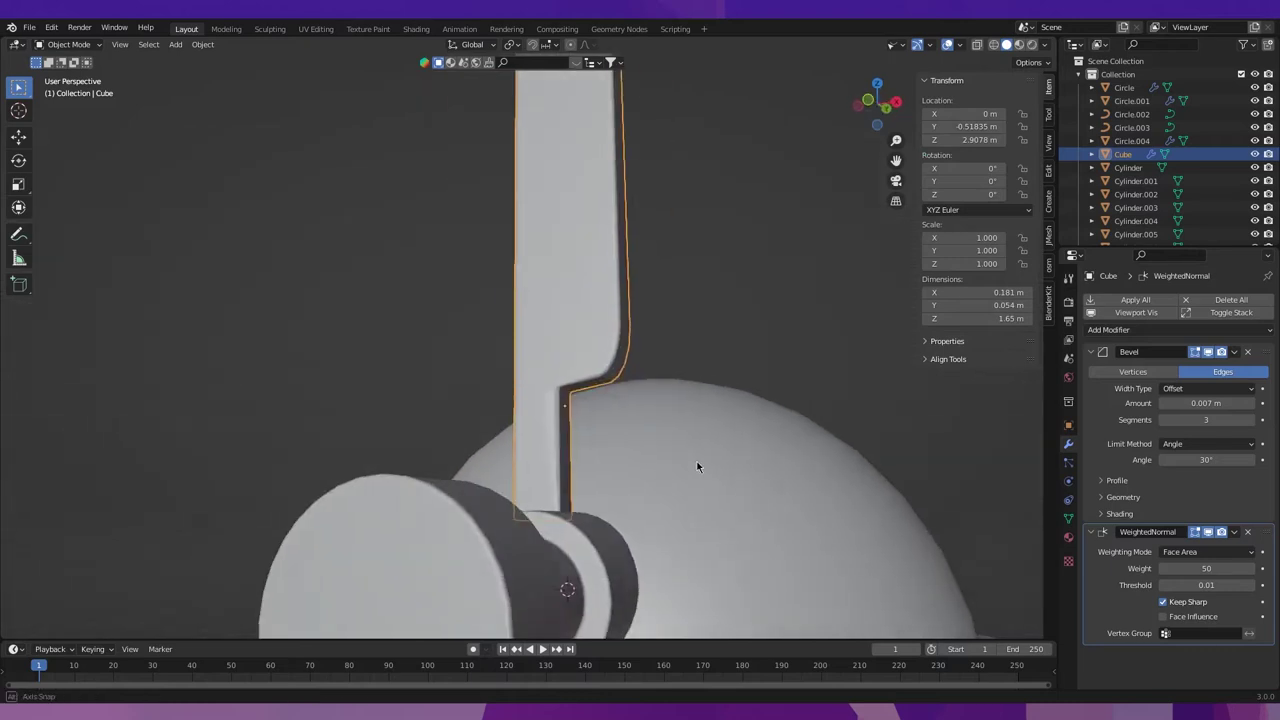
mouse_move(1206, 403)
left_mouse_down()
mouse_move(1170, 403)
mouse_move(1185, 403)
left_mouse_up()
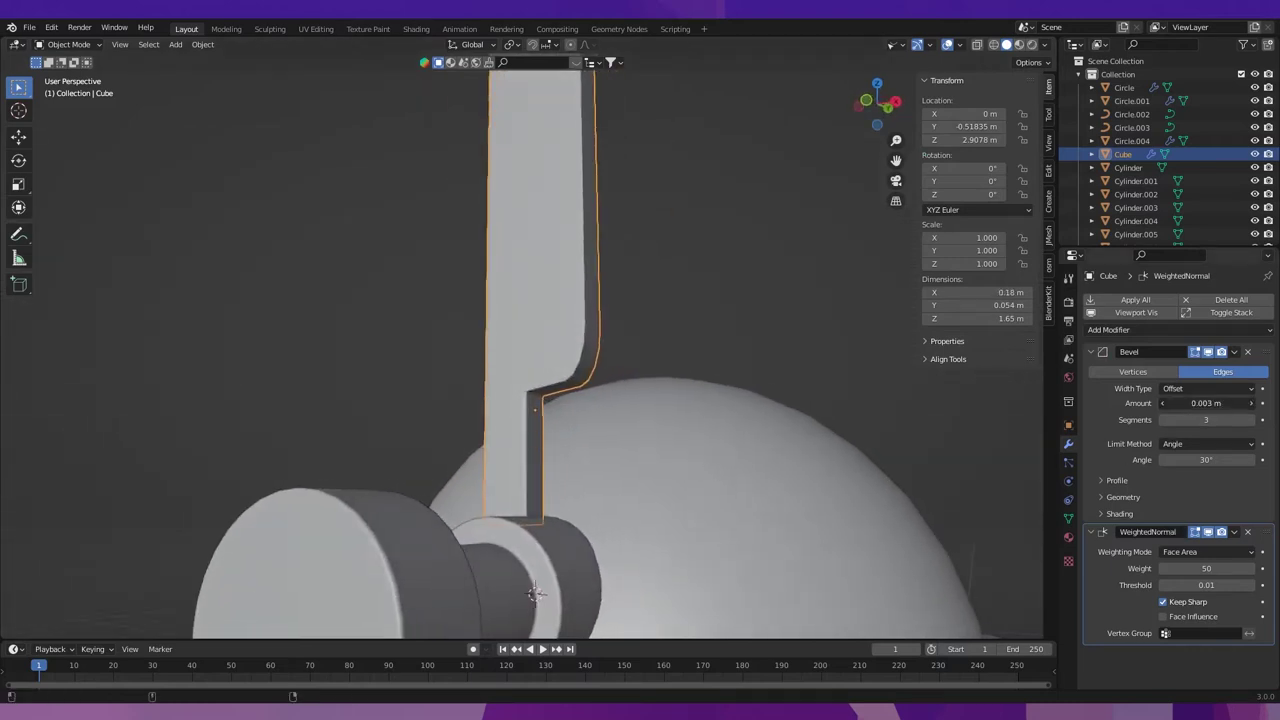
left_click(1108, 329)
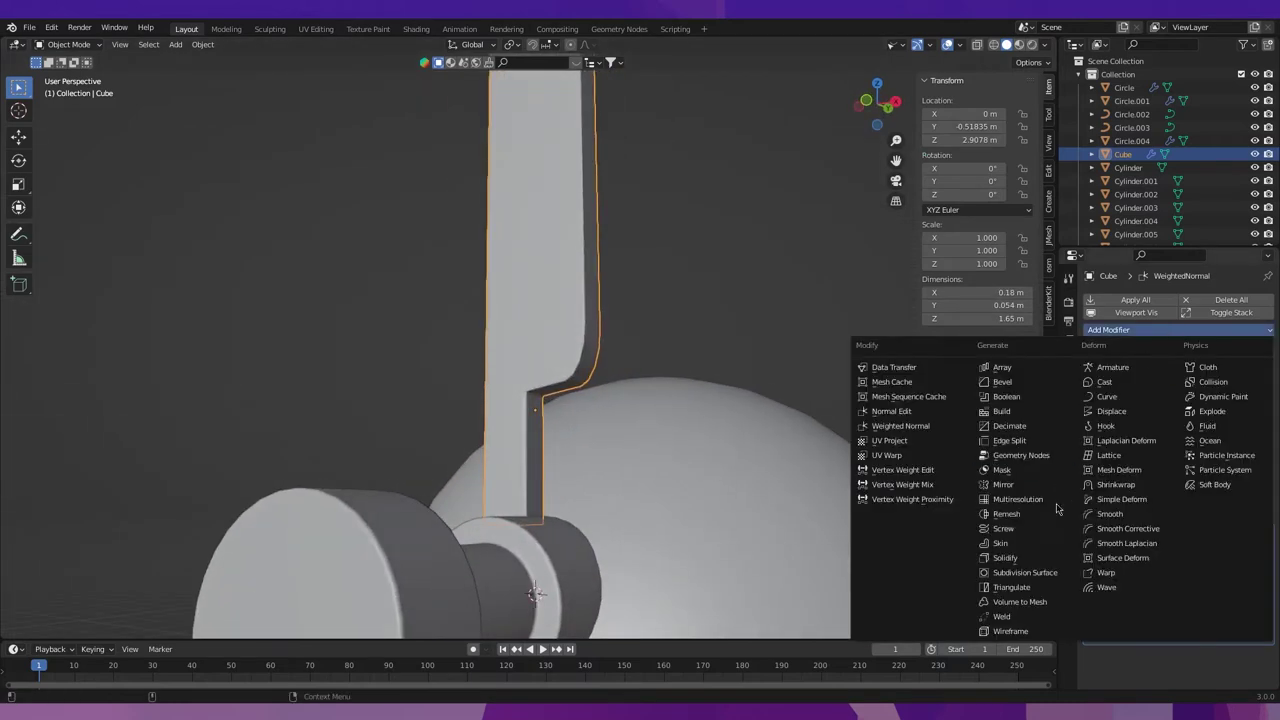
left_click(1046, 578)
Slide the edge near the arm's bend to a new position in Edit Mode.
key("ctrl+Tab")
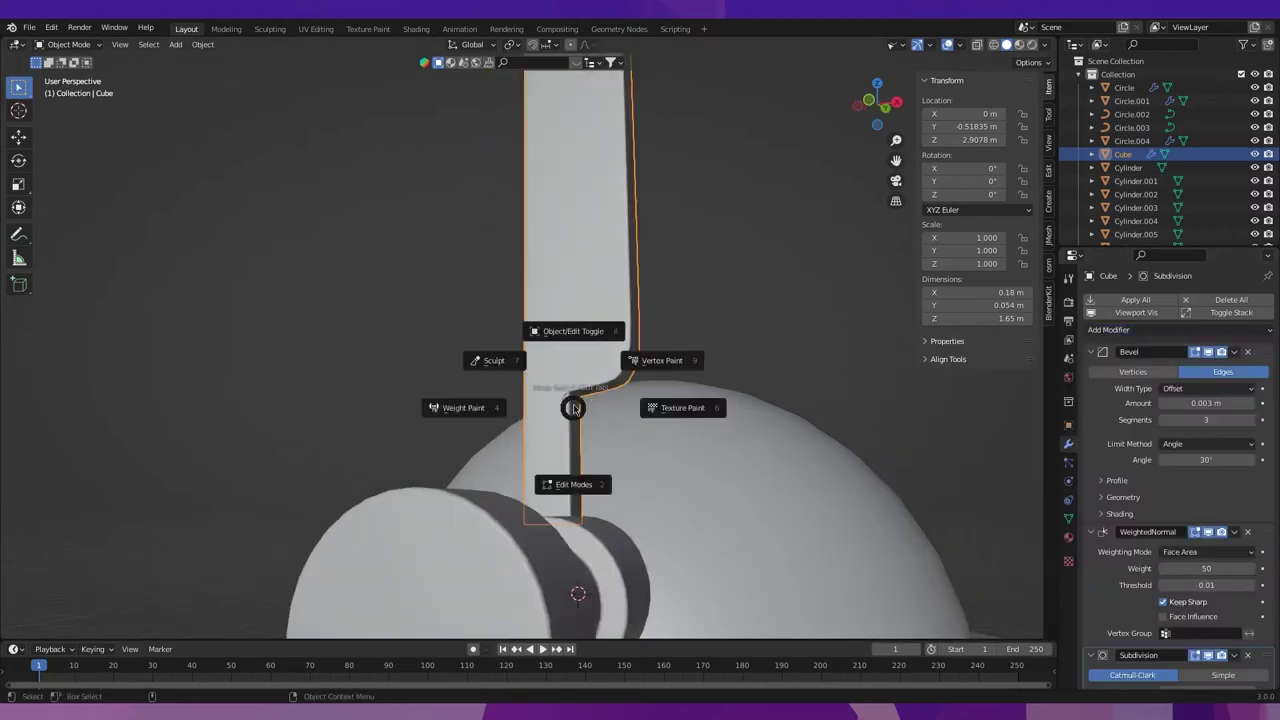
left_click(674, 406)
scroll(680, 434, "up", 5)
left_click(610, 395)
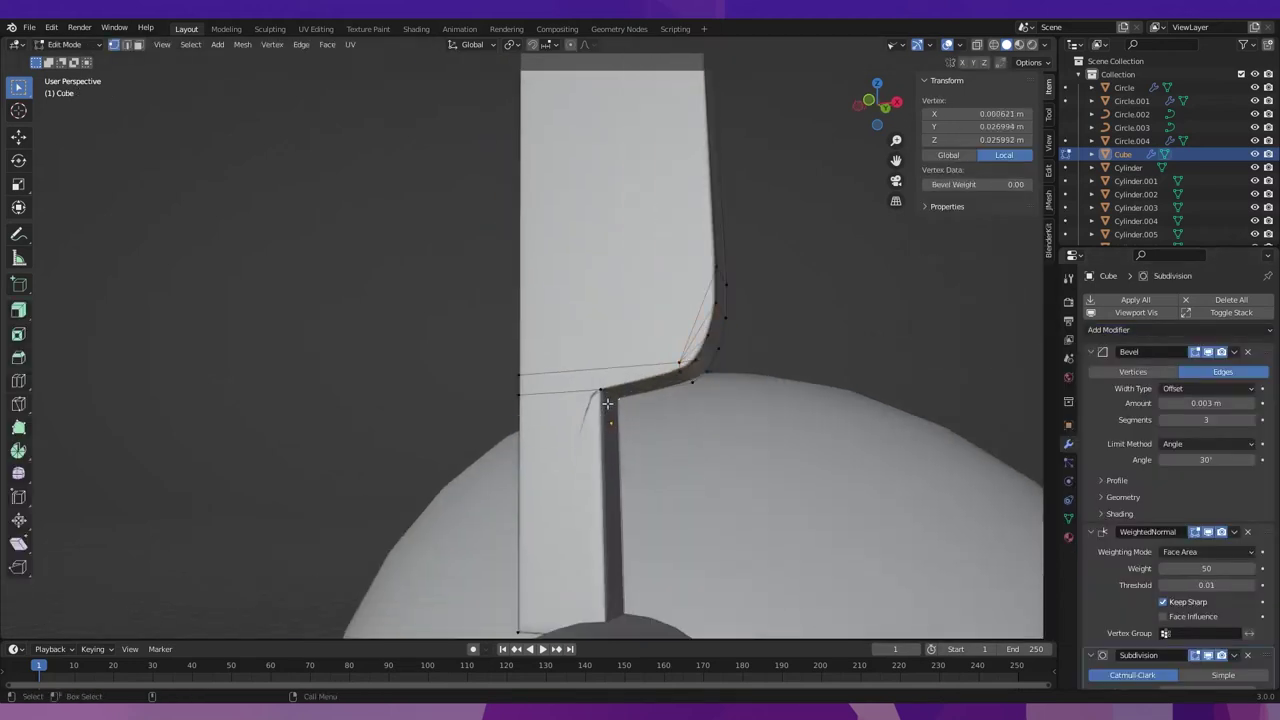
key("g")
key("g")
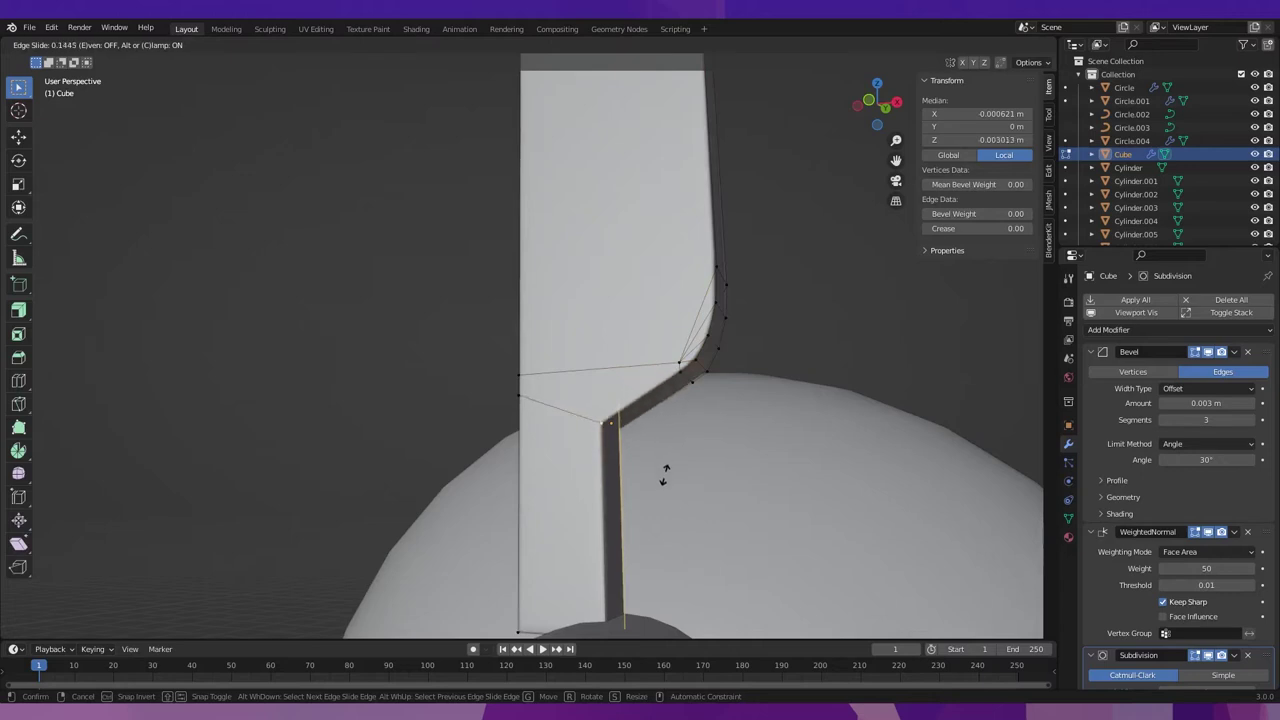
left_click(665, 476)
scroll(665, 476, "down", 3)
mouse_move(665, 476)
middle_mouse_down()
mouse_move(660, 366)
mouse_move(622, 307)
mouse_move(650, 387)
mouse_move(583, 317)
mouse_move(580, 371)
mouse_move(548, 399)
middle_mouse_up()
key("ctrl+Tab")
left_click(652, 351)
Bevel the edges along the arm's top and return to Object Mode.
key("ctrl+Tab")
scroll(580, 371, "down", 2)
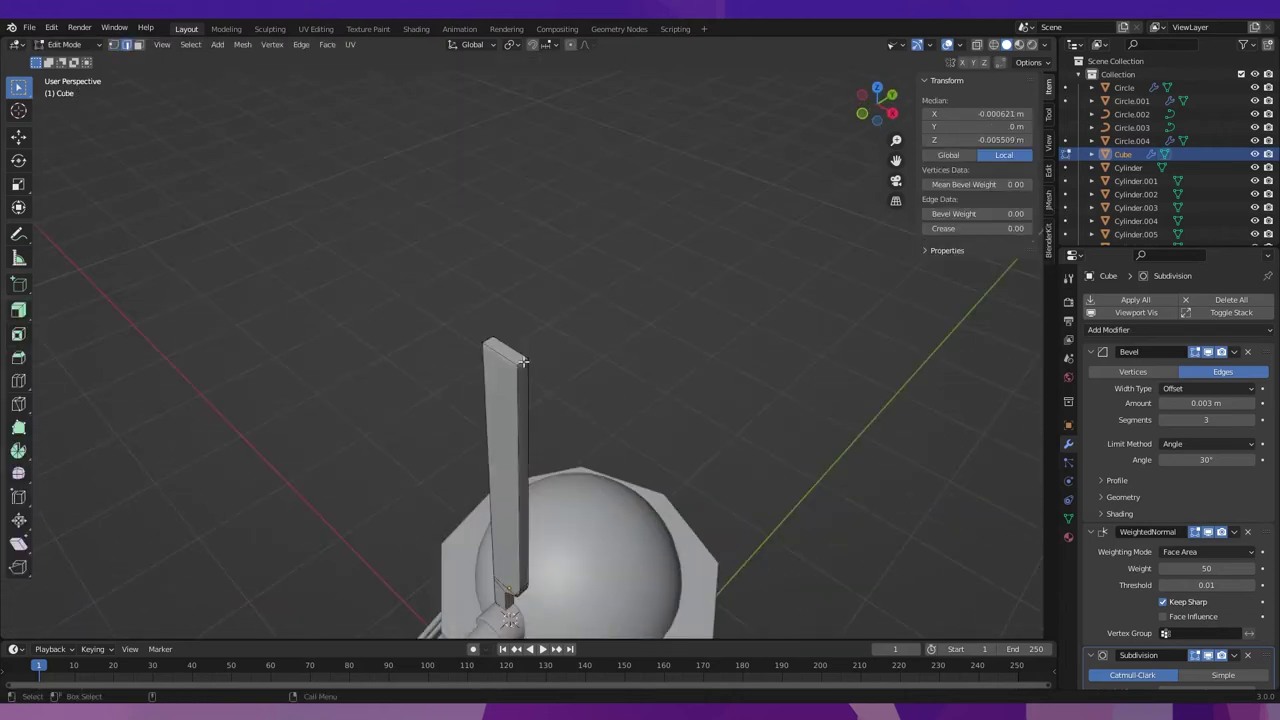
left_click(498, 340, "alt")
middle_click_drag(661, 366, 714, 357)
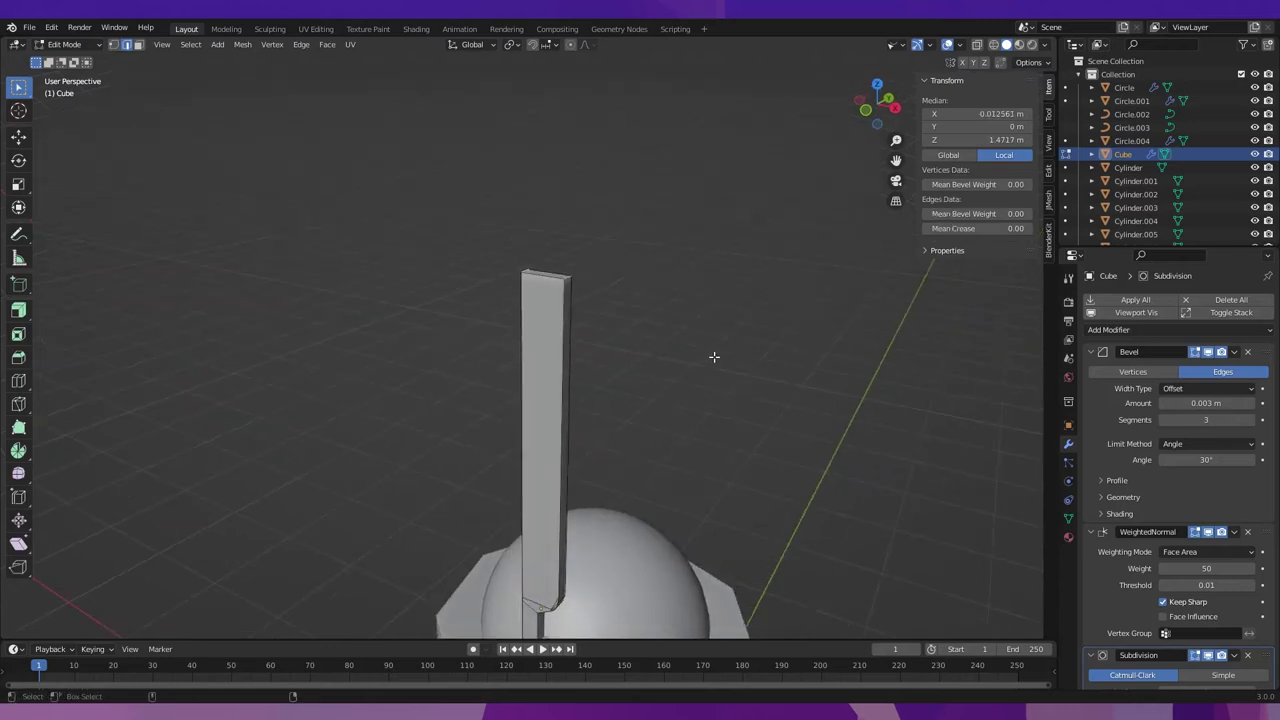
key("ctrl+b")
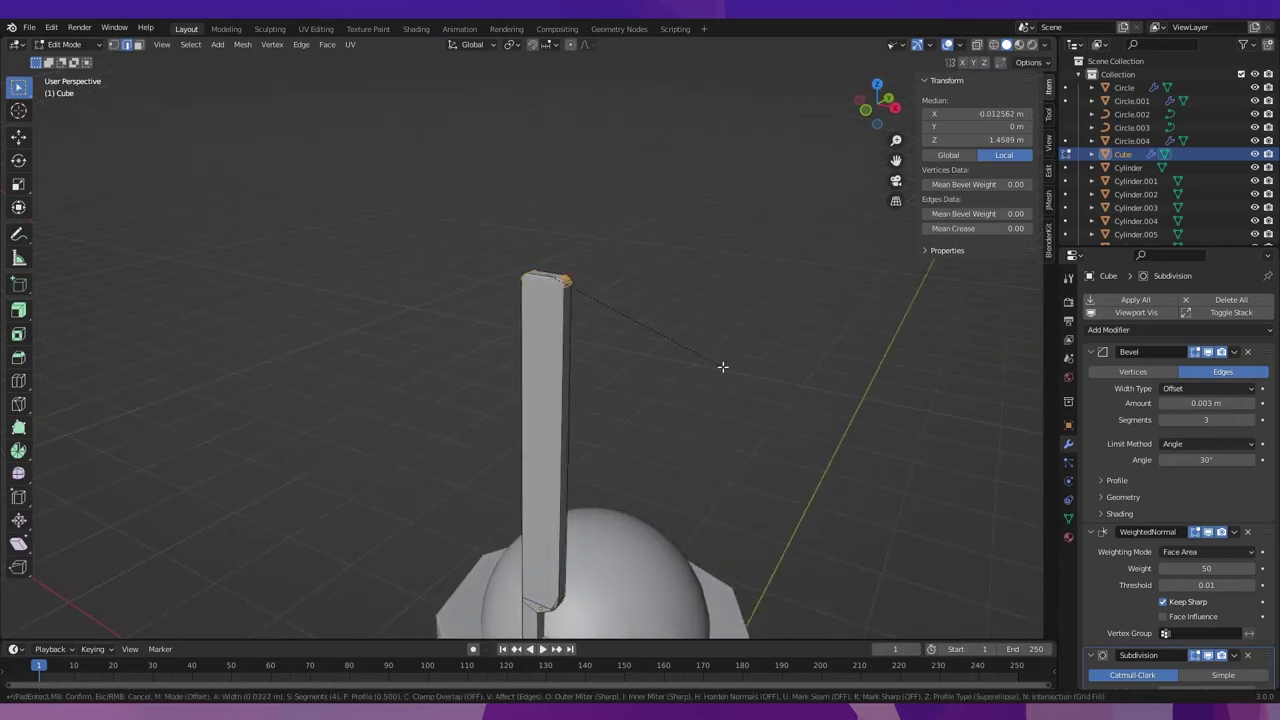
left_click(722, 367)
key("Tab")
Shift the arm 0.038 m right along X over the hub, then add a new cylinder.
mouse_move(686, 294)
middle_mouse_down()
mouse_move(666, 334)
mouse_move(538, 309)
mouse_move(606, 410)
middle_mouse_up()
scroll(538, 309, "down", 3)
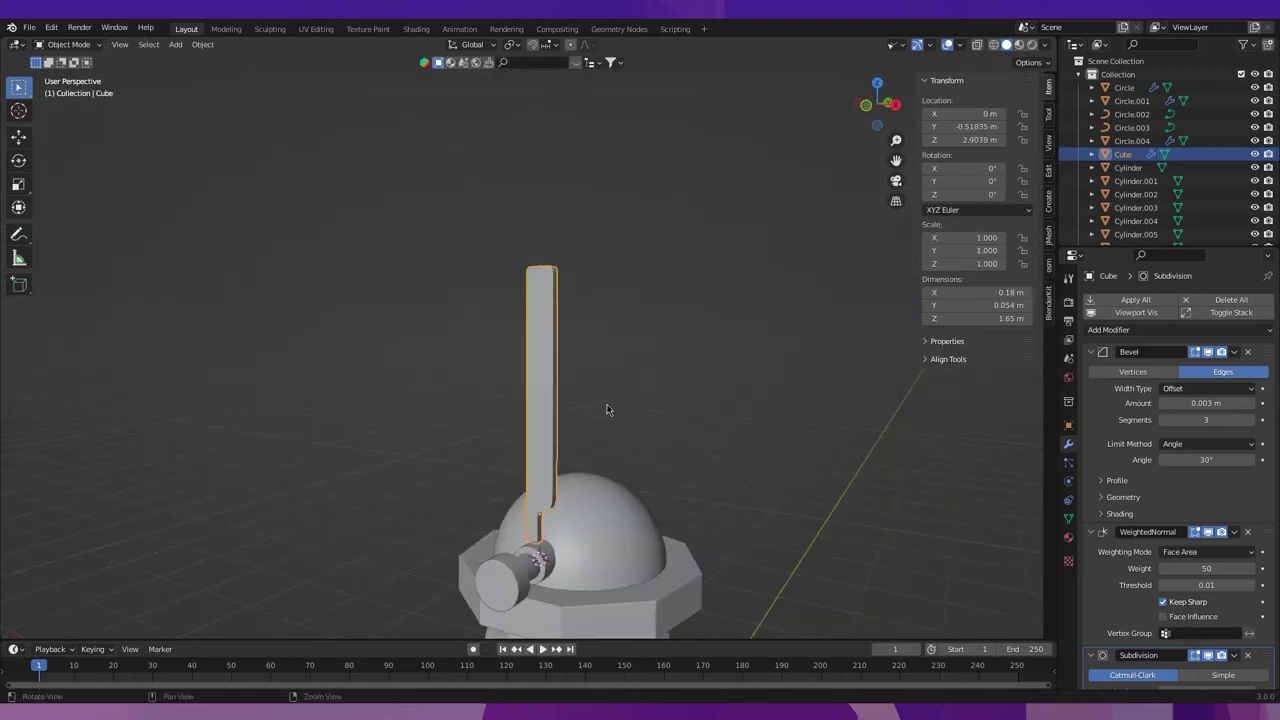
left_click(866, 104)
scroll(656, 520, "up", 4)
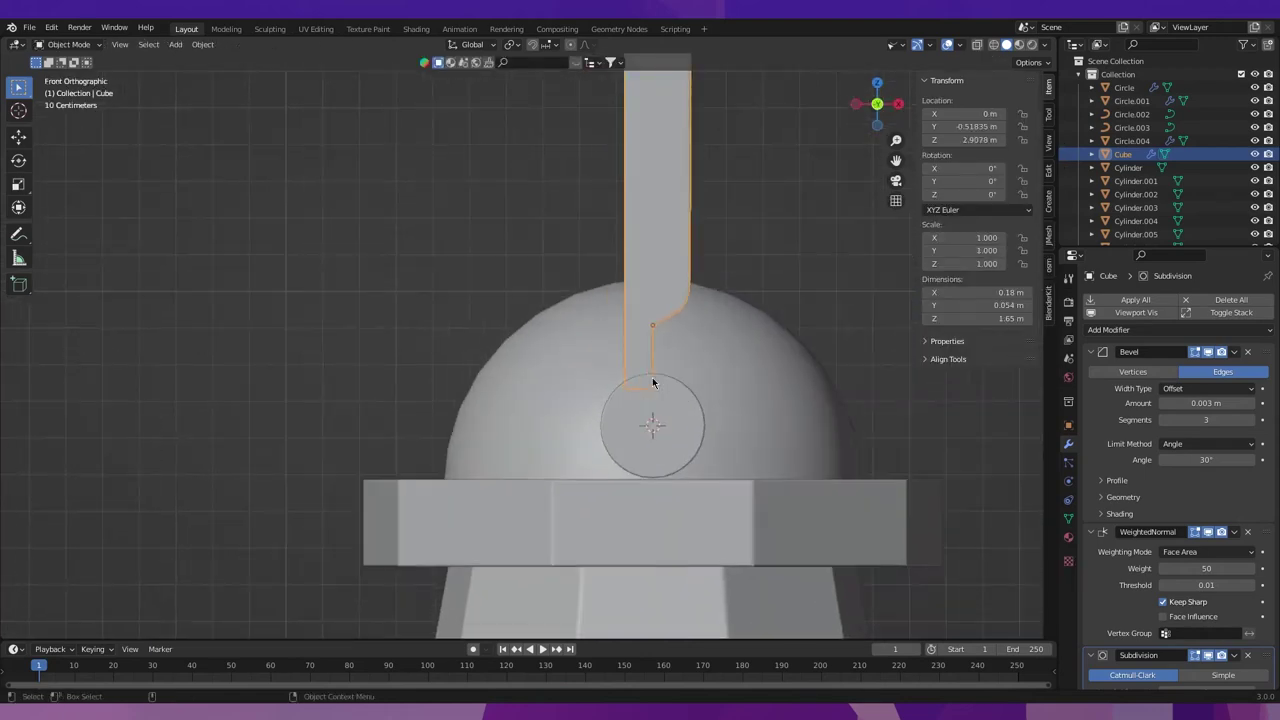
key("shift+space")
key("g")
left_click_drag(708, 325, 724, 330)
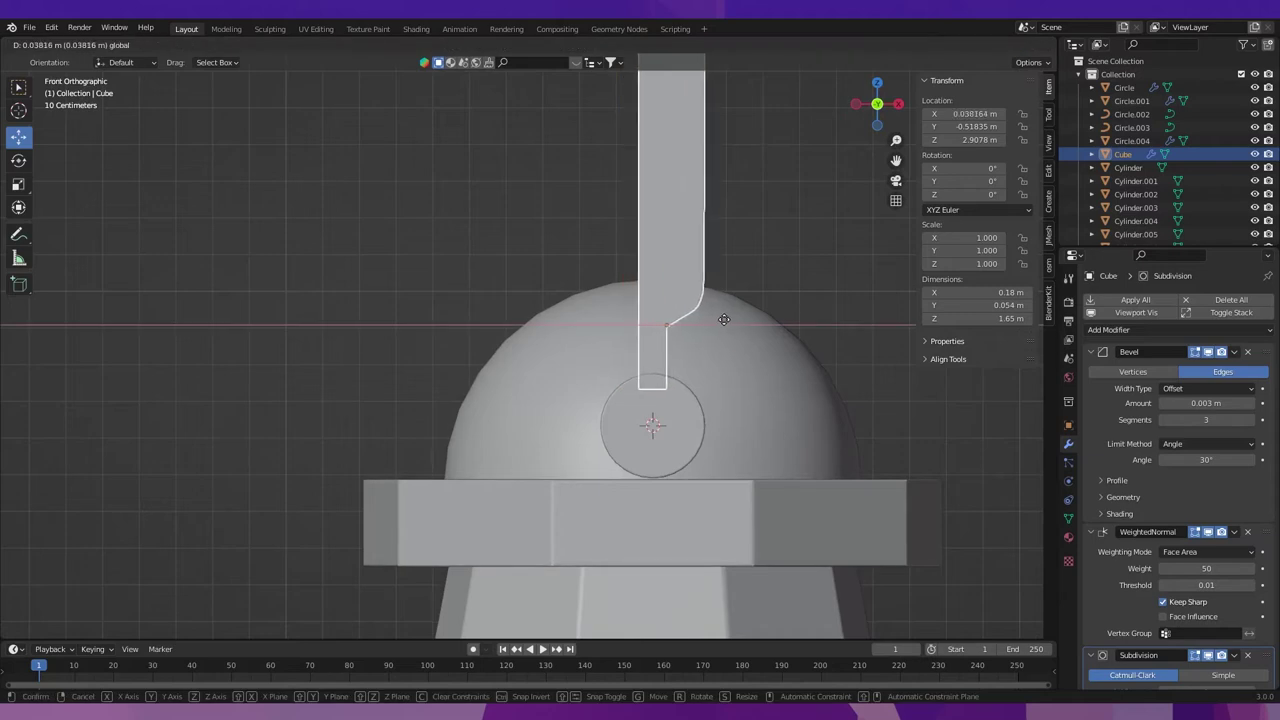
scroll(724, 330, "down", 4)
middle_click_drag(724, 330, 697, 420, "shift")
key("w")
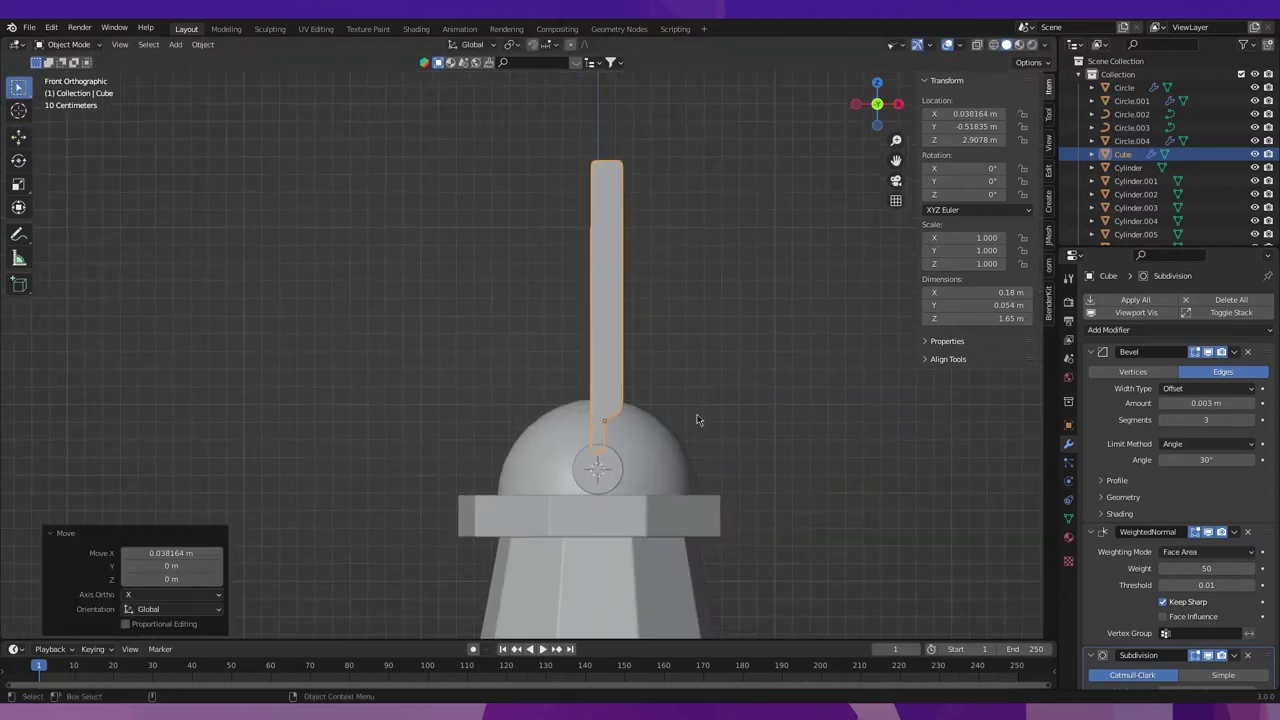
middle_click_drag(642, 370, 616, 450, "shift")
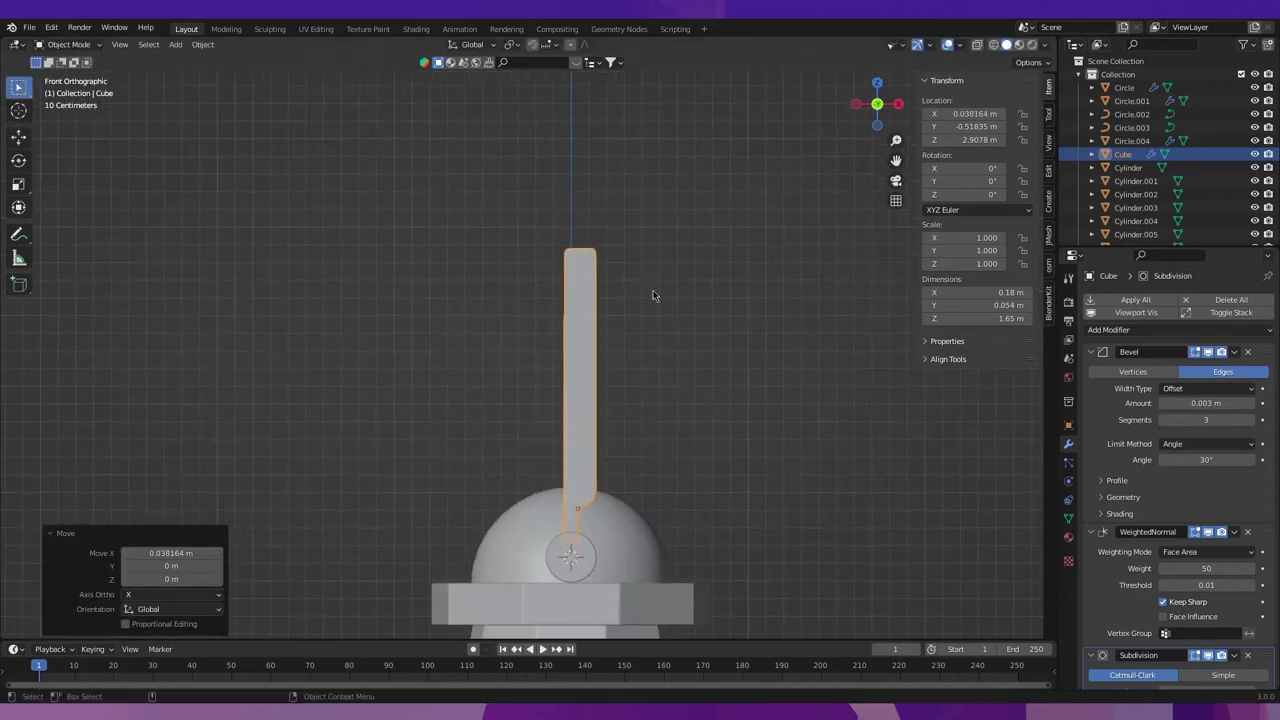
key("shift+a")
left_click(634, 257)
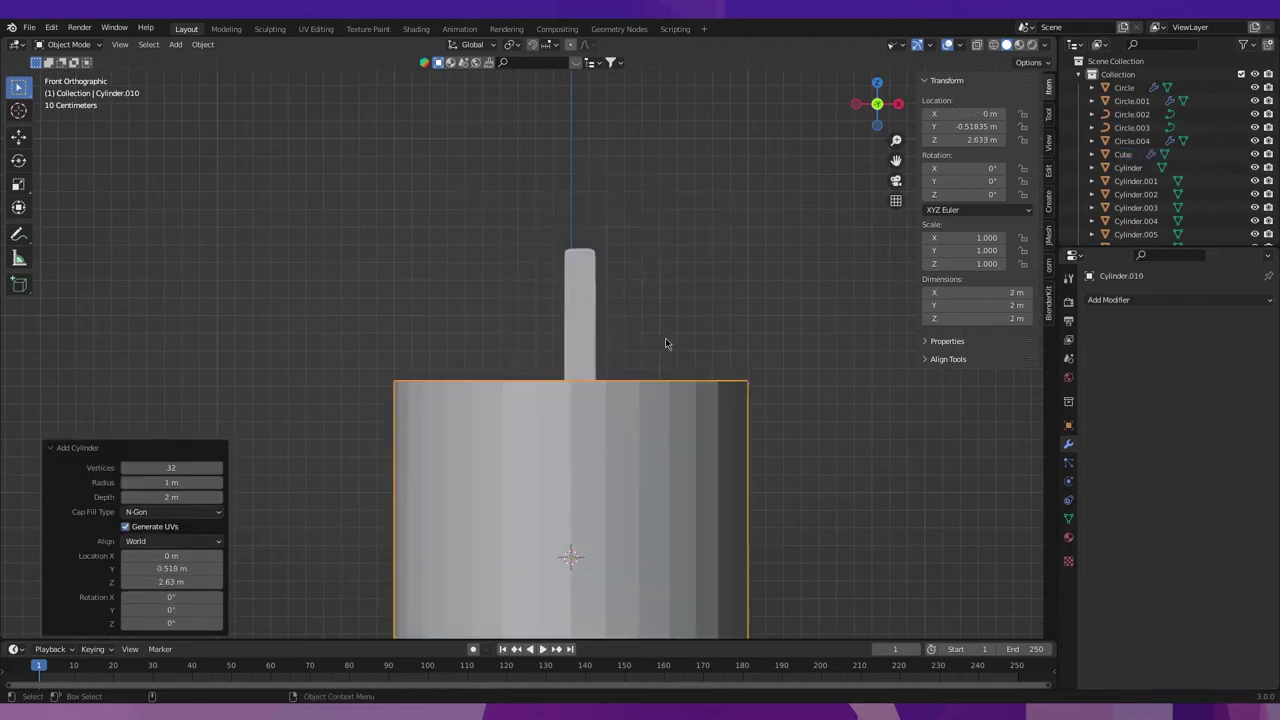
Shrink the new cylinder and rotate it 90° with R 90.
scroll(674, 306, "down", 4)
key("s")
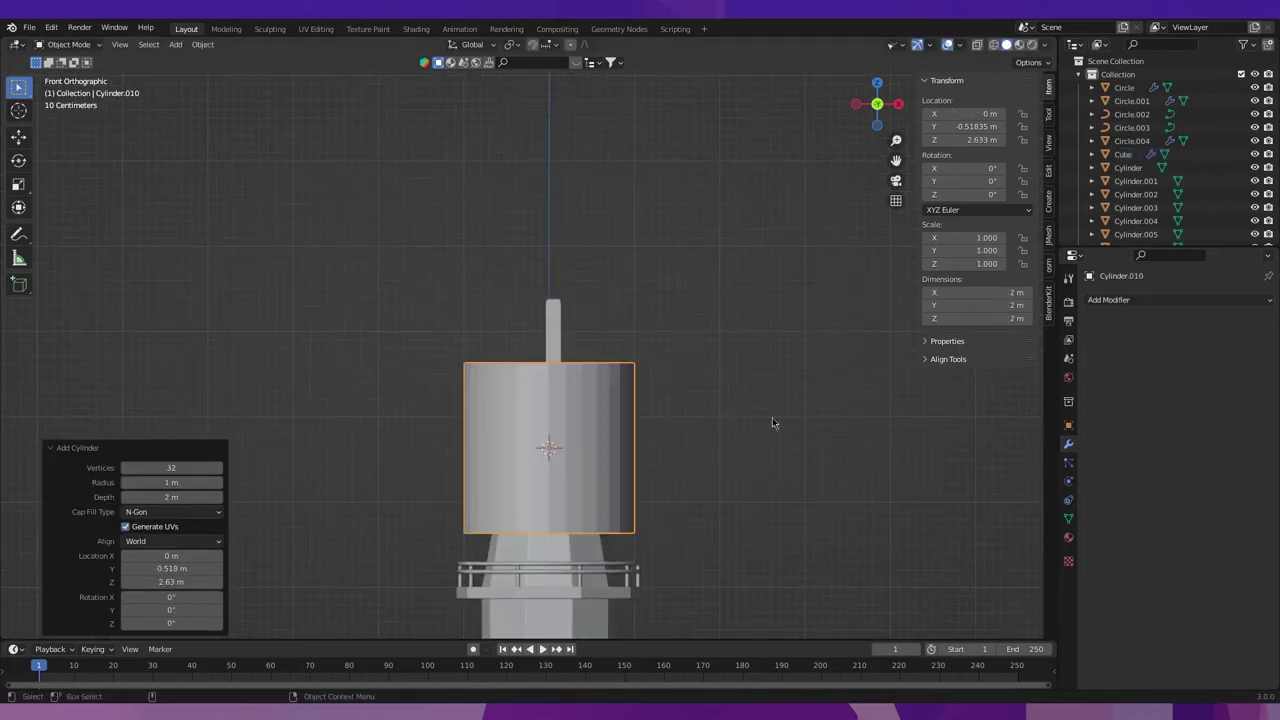
left_click(671, 434)
key("s")
left_click(657, 443)
type("r")
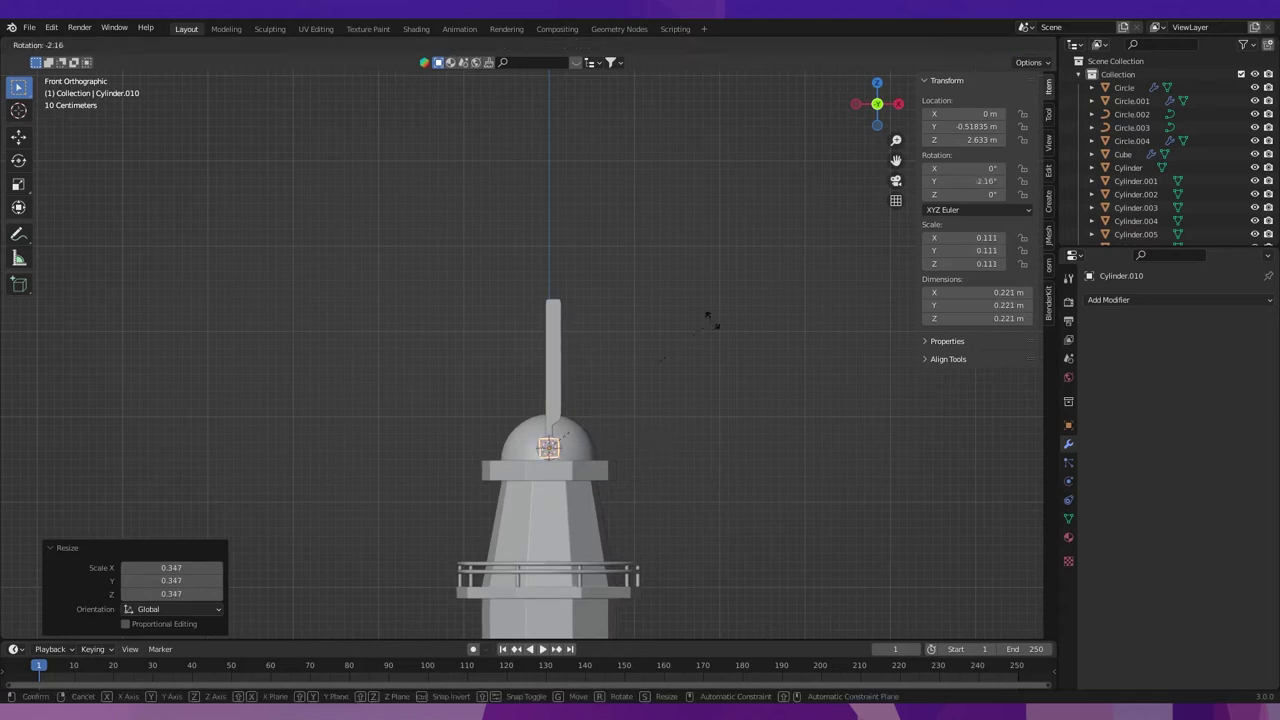
type("90")
key("Return")
Move the cylinder beside the arm's top and shrink it further.
key("g")
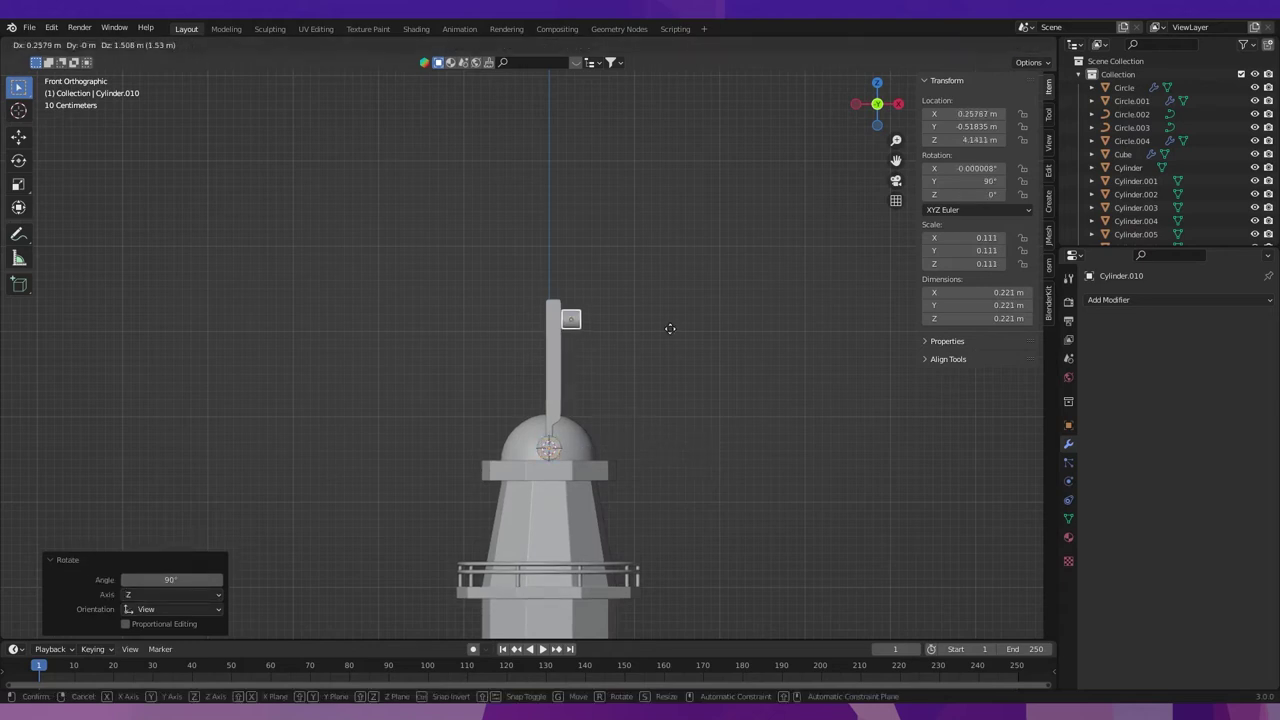
left_click(662, 329)
scroll(700, 351, "up", 2)
middle_click_drag(700, 351, 529, 420)
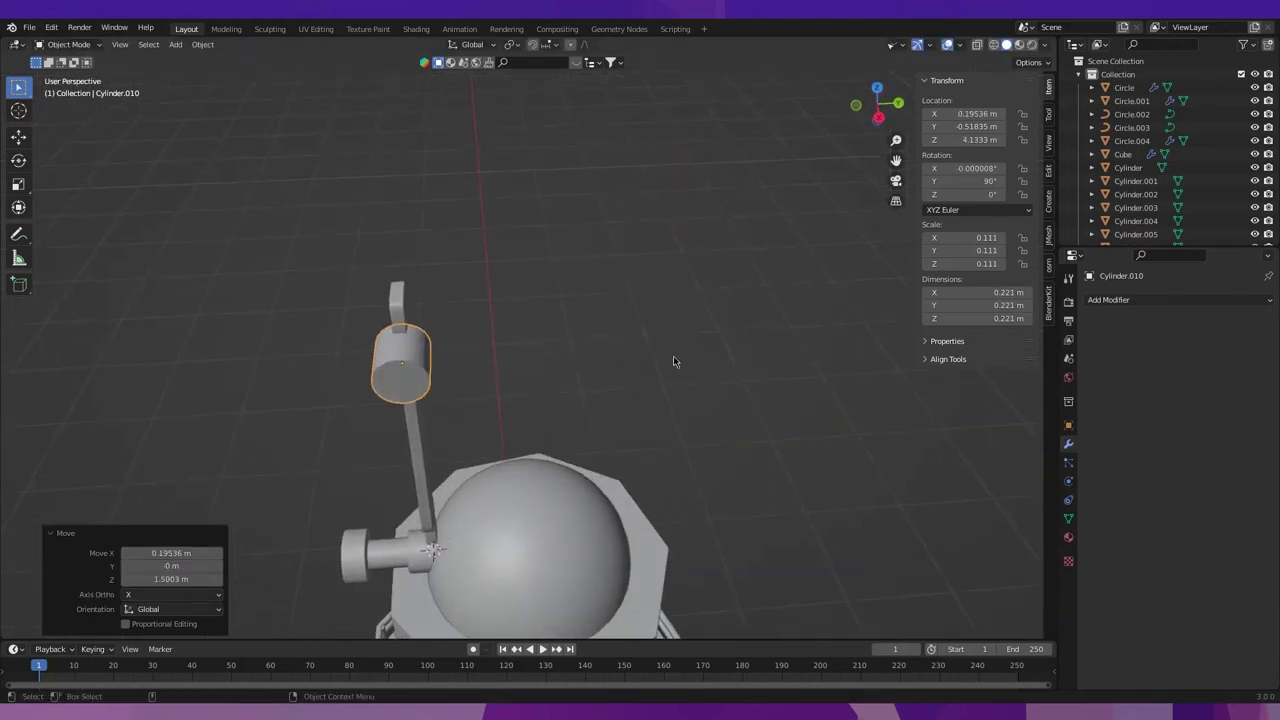
key("s")
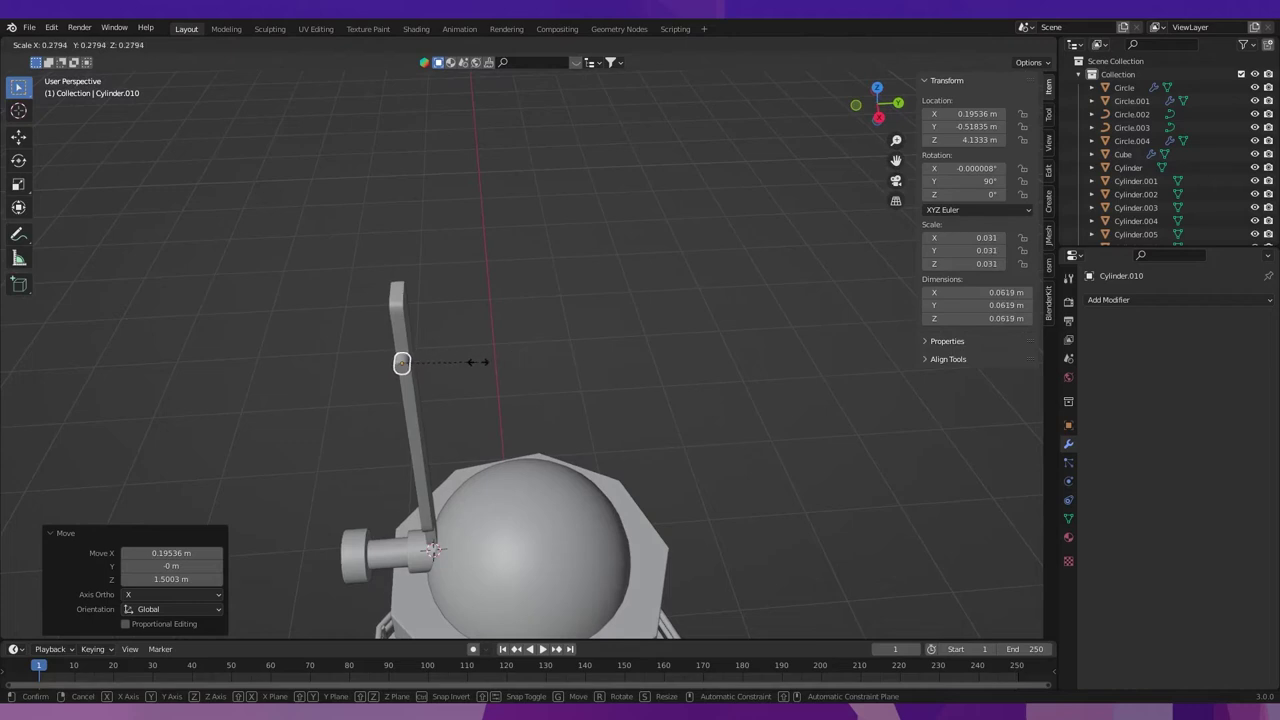
left_click(462, 368)
key("KP_Decimal")
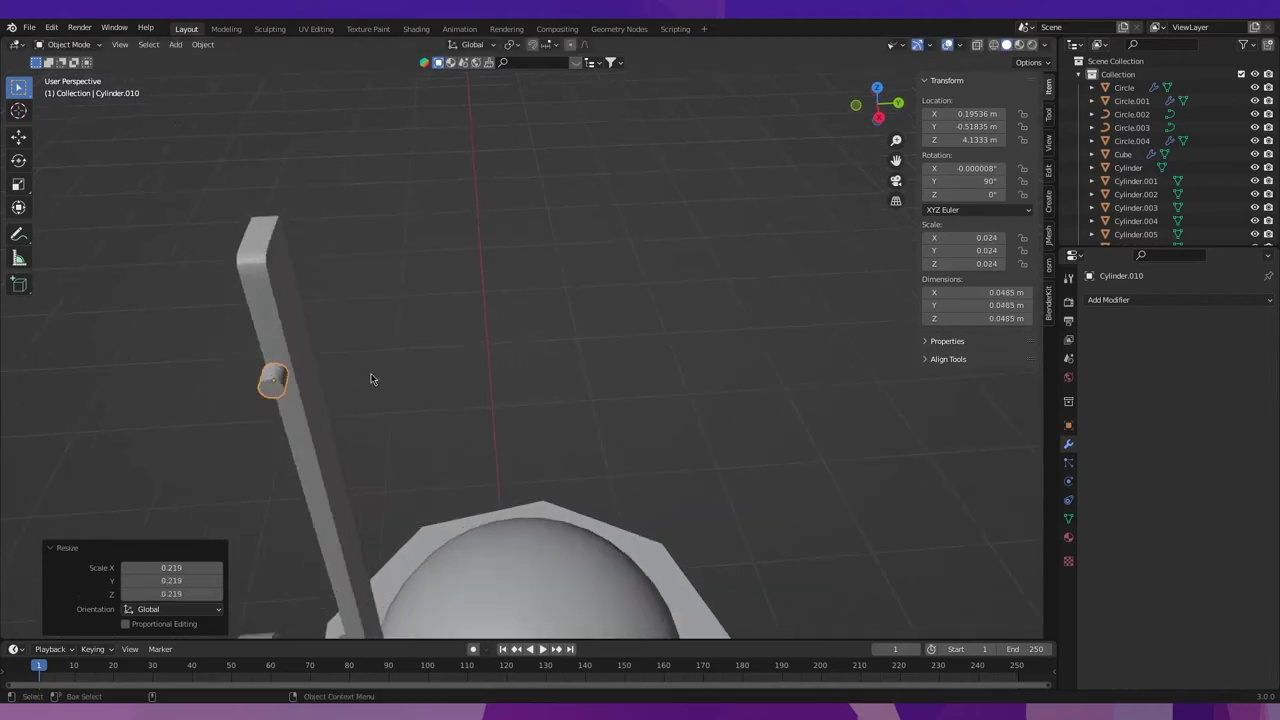
Fine-tune the cylinder's size, checking it from the right side view.
key("s")
left_click(719, 345)
middle_click_drag(702, 358, 632, 360)
scroll(630, 351, "down", 2)
key("KP_3")
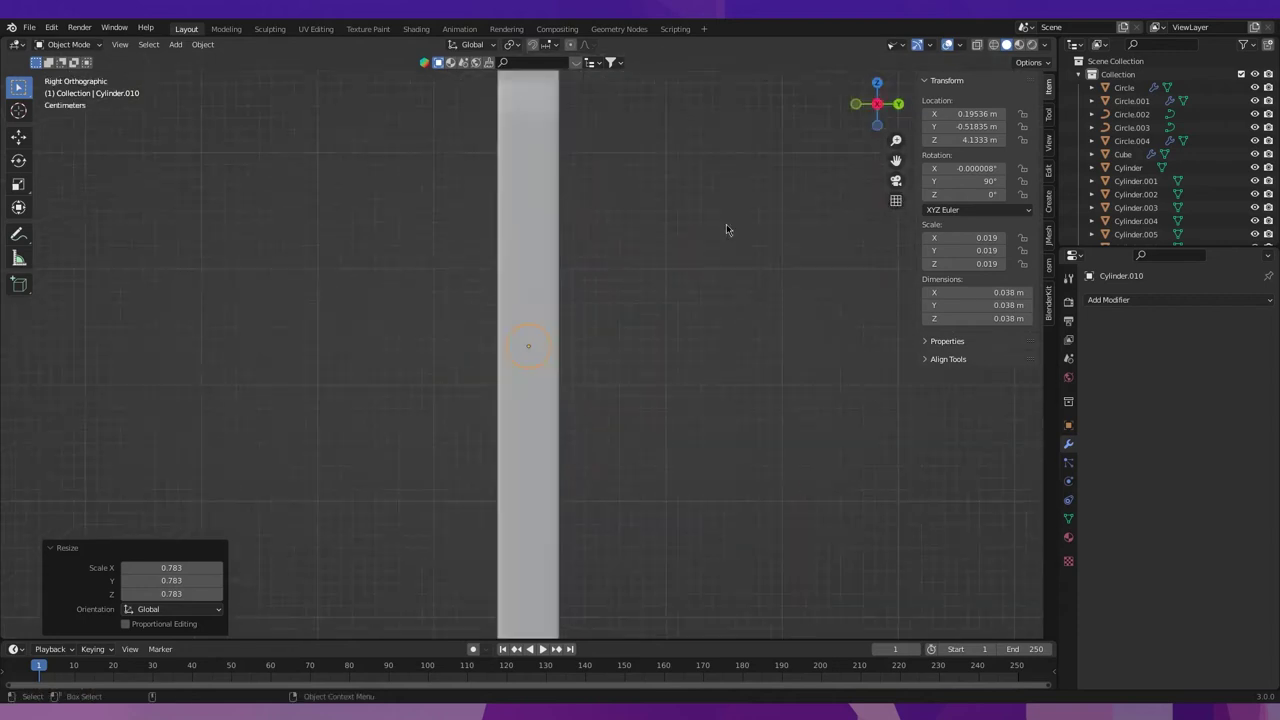
scroll(633, 429, "up", 3)
key("s")
left_click(755, 456)
scroll(755, 456, "down", 2)
Raise the cylinder near the arm's top and shift it left along X against the arm.
key("shift+space")
key("g")
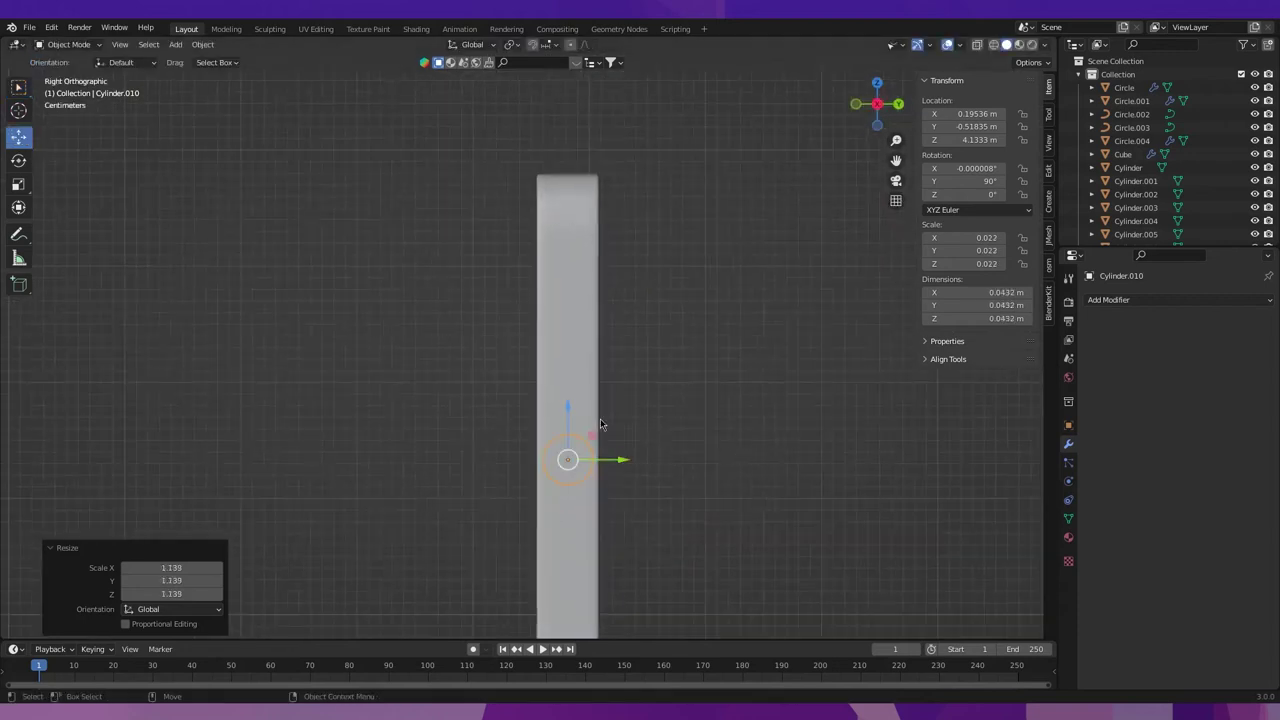
left_click_drag(576, 424, 577, 222)
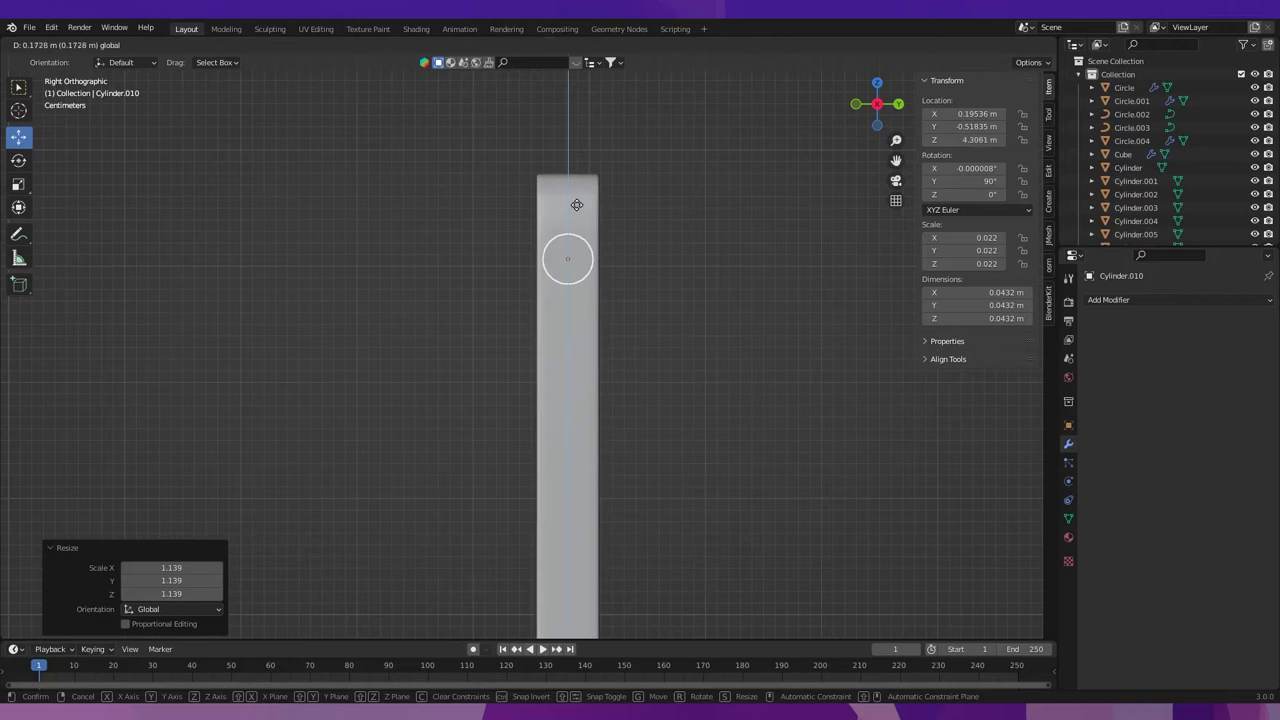
left_click_drag(577, 213, 580, 208)
scroll(553, 338, "down", 3)
key("w")
middle_click_drag(553, 338, 613, 382)
key("grave")
left_click(593, 360)
key("shift+space")
key("g")
left_click_drag(576, 331, 538, 330)
key("Tab")
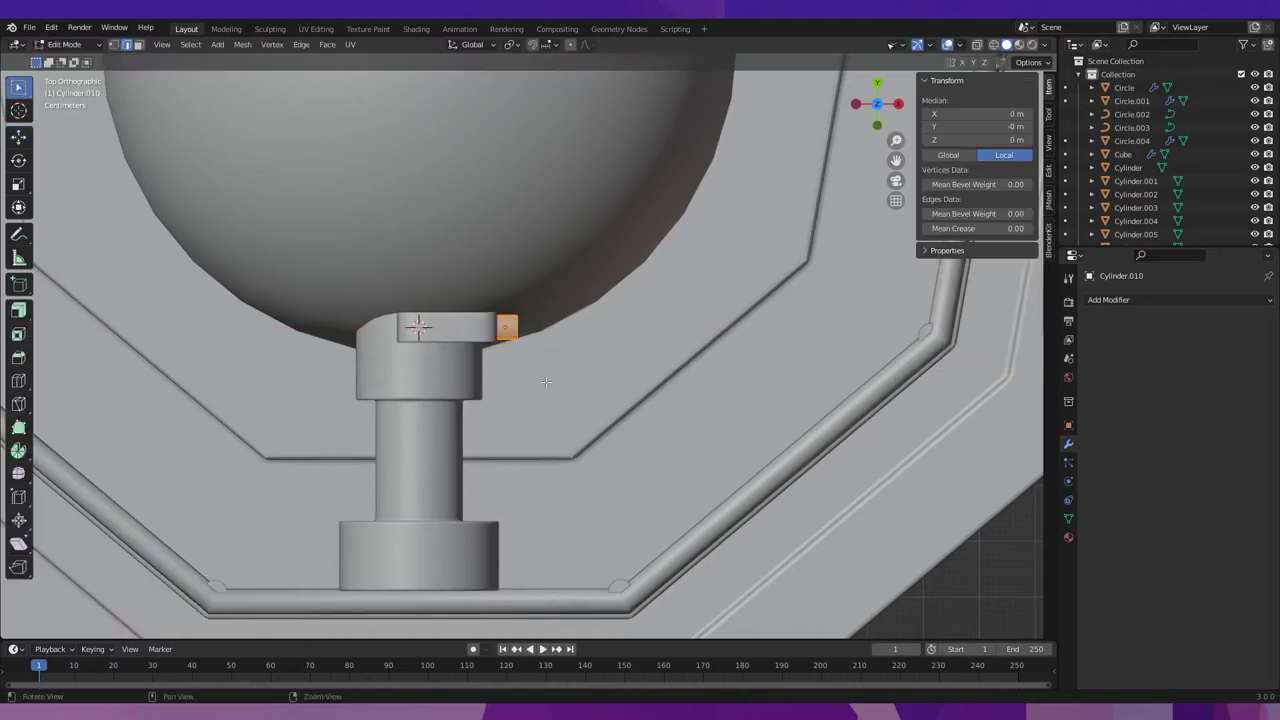
With X-ray on, select one end of the cylinder and stretch it along X.
key("alt+z")
mouse_move(546, 382)
left_mouse_down()
mouse_move(492, 310)
mouse_move(696, 331)
mouse_move(666, 329)
left_mouse_up()
key("shift+space")
key("g")
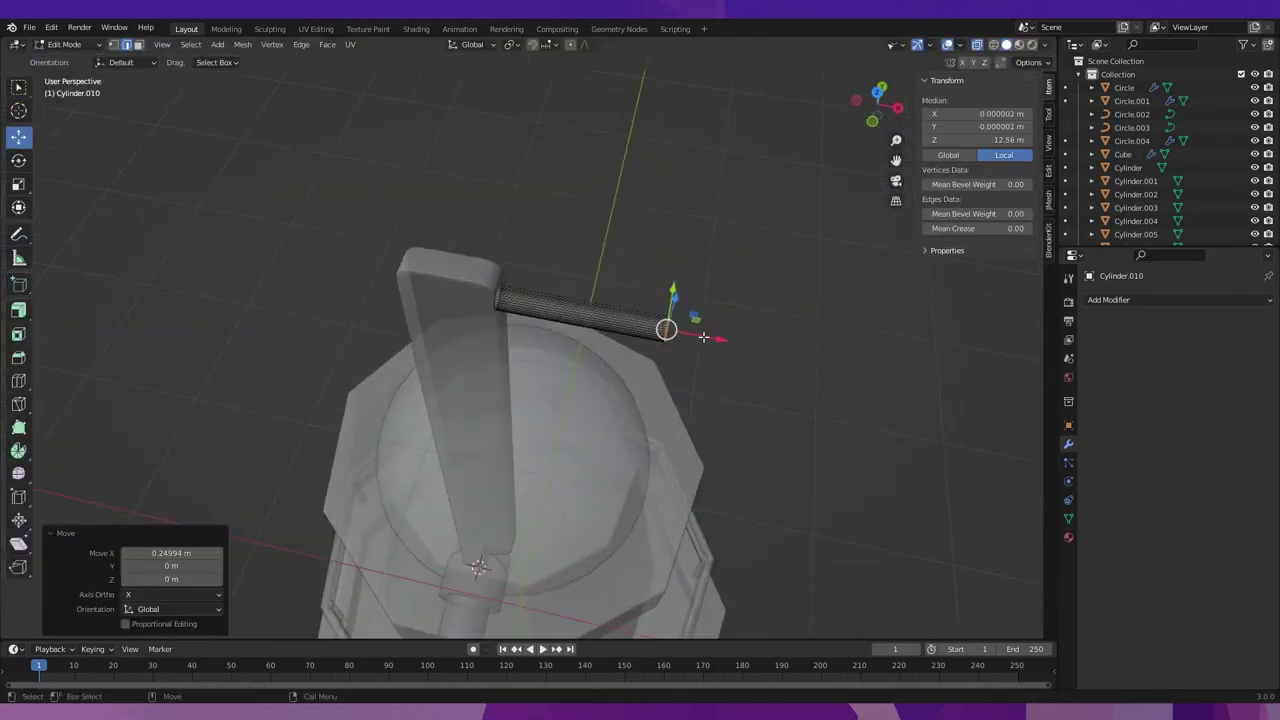
left_click(868, 116)
Lengthen the rod end outward along X to a 0.077 m offset.
key("alt+z")
scroll(637, 414, "down", 6)
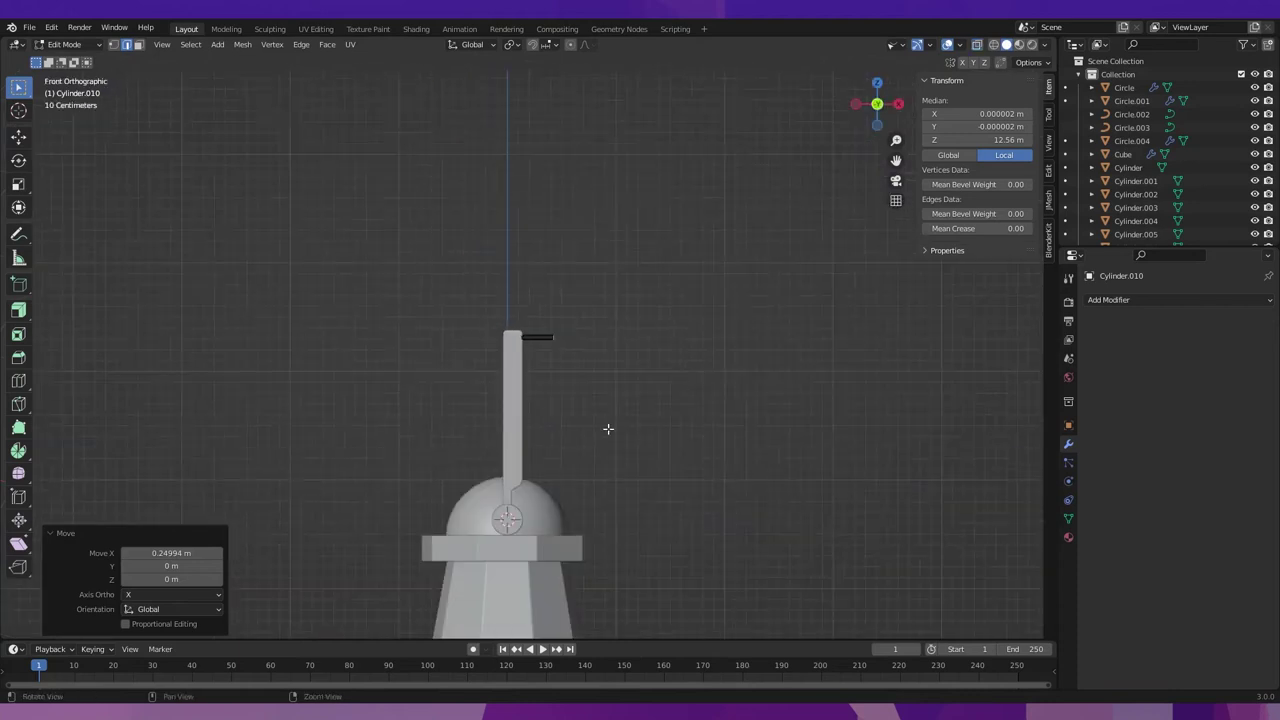
scroll(583, 331, "up", 3)
scroll(557, 343, "down", 1)
key("shift+space")
key("g")
left_click_drag(631, 207, 649, 208)
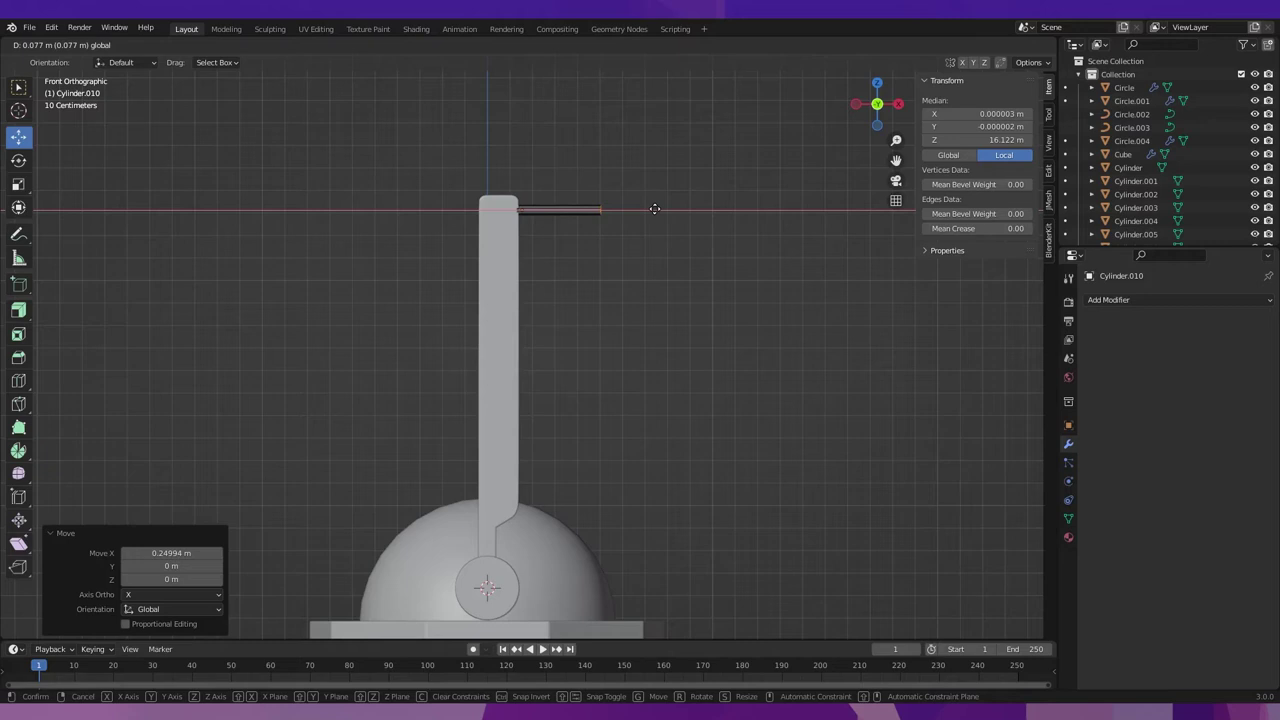
left_click_drag(654, 208, 654, 211)
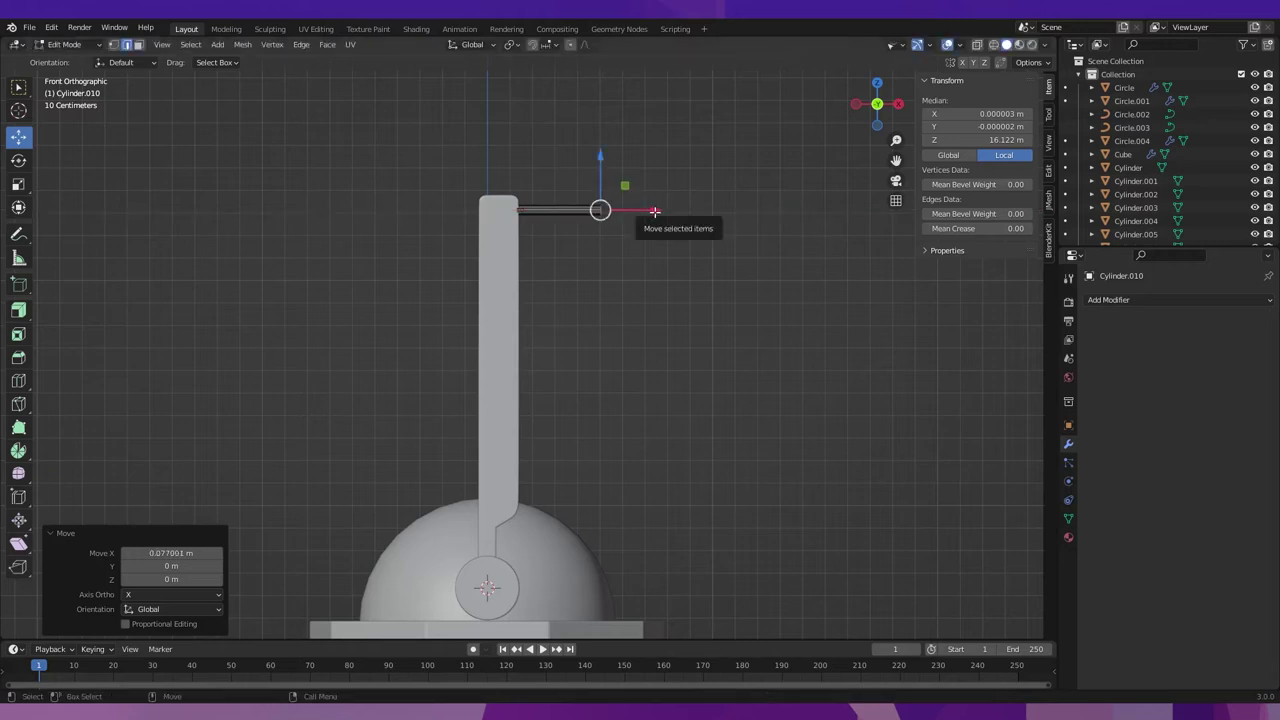
Extend the rod end slightly further and return to Object Mode.
scroll(575, 219, "up", 2)
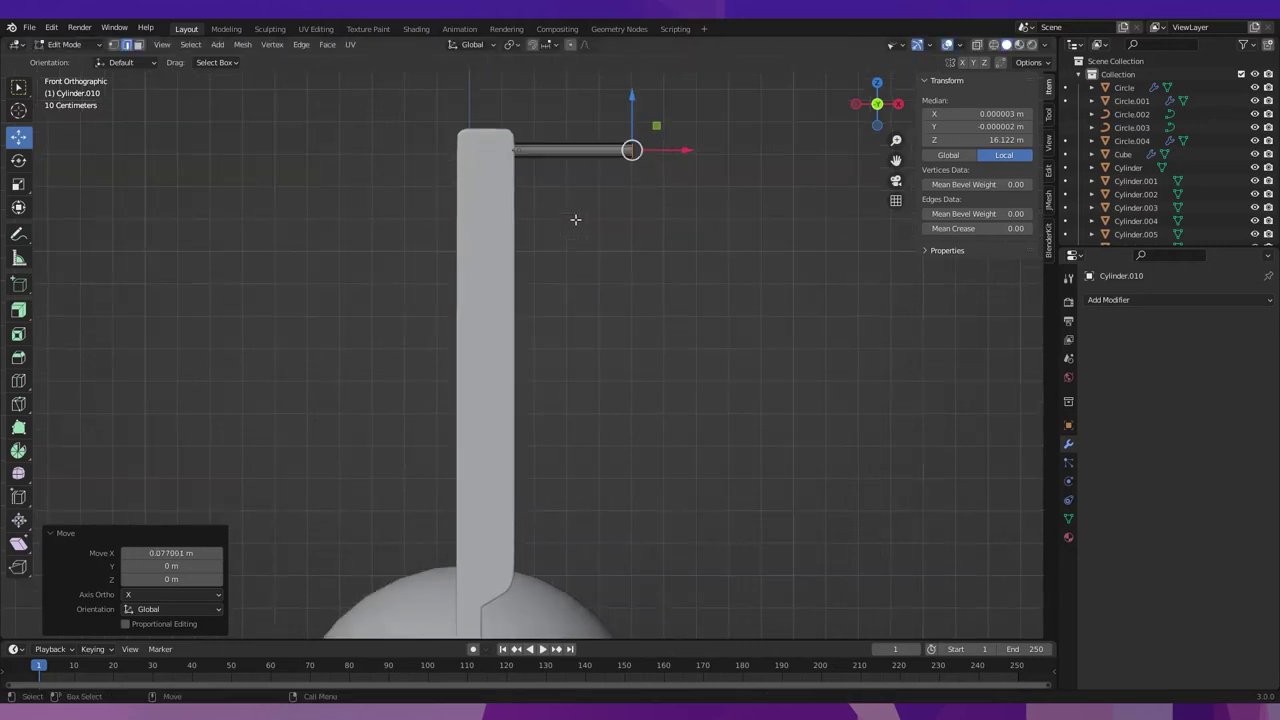
scroll(694, 172, "down", 2)
left_click_drag(659, 208, 666, 209)
scroll(631, 237, "down", 4)
scroll(623, 274, "up", 5)
scroll(641, 372, "up", 3)
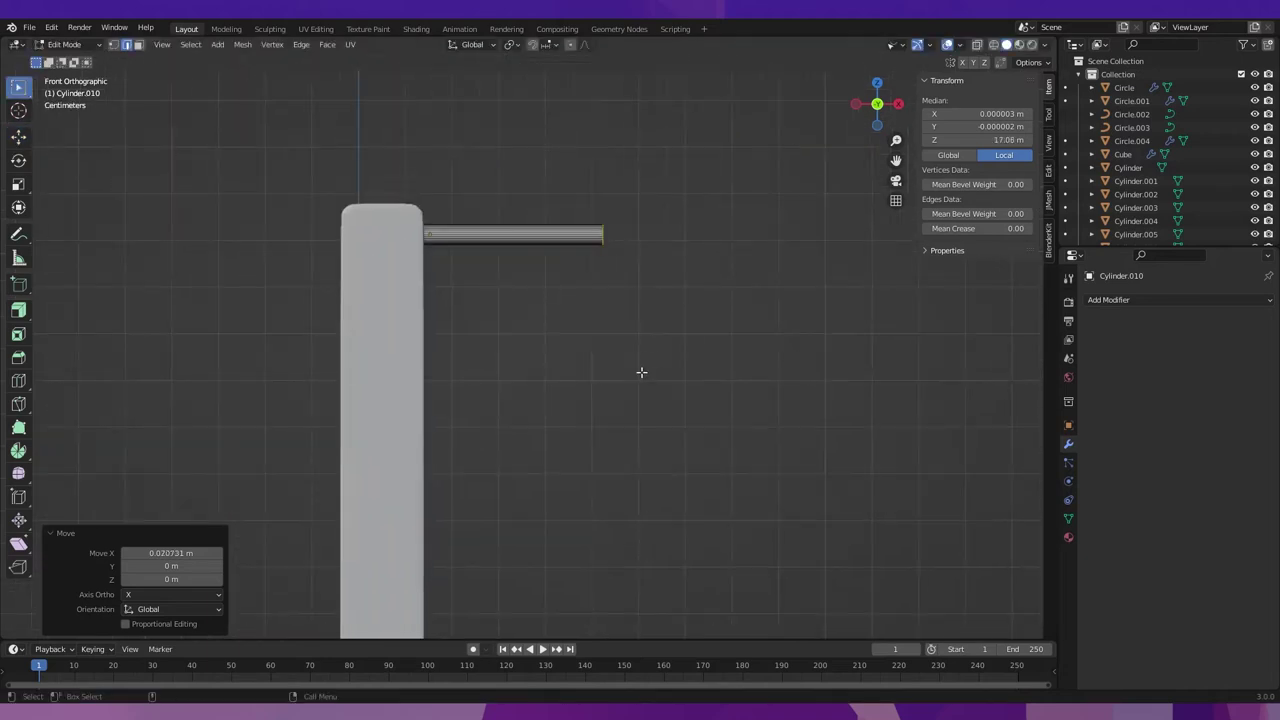
key("Tab")
scroll(671, 327, "down", 3)
scroll(620, 384, "down", 2)
mouse_move(620, 384)
middle_mouse_down()
mouse_move(571, 394)
mouse_move(637, 347)
middle_mouse_up()
Add an Array modifier to the rod, widen its spacing and raise the count to 6.
left_click(1108, 300)
left_click(1000, 339)
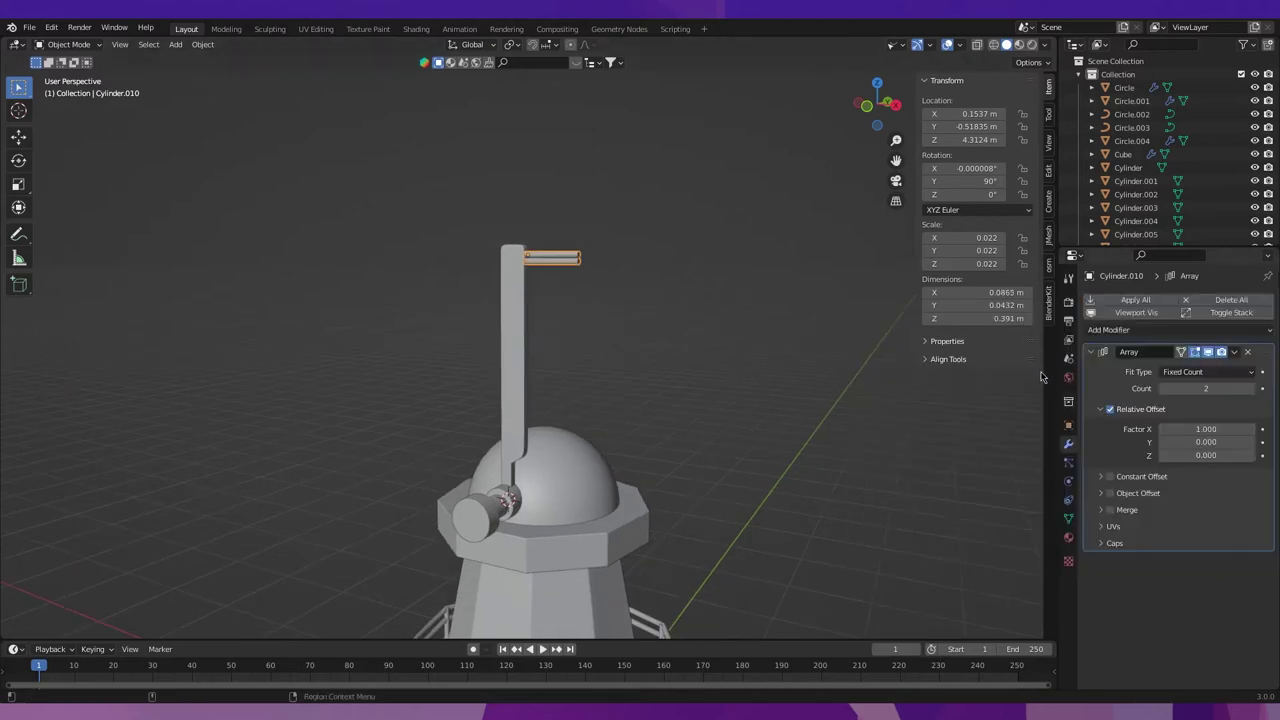
left_click_drag(1206, 429, 1245, 429)
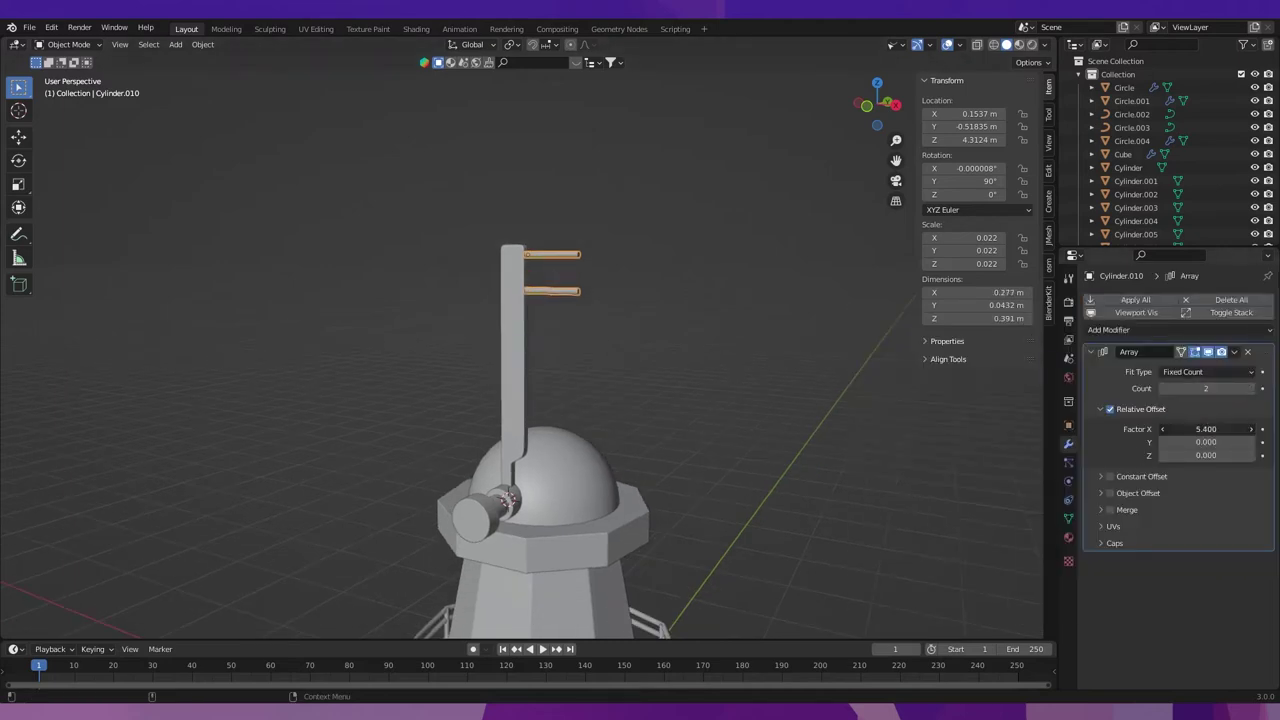
left_click(1256, 390)
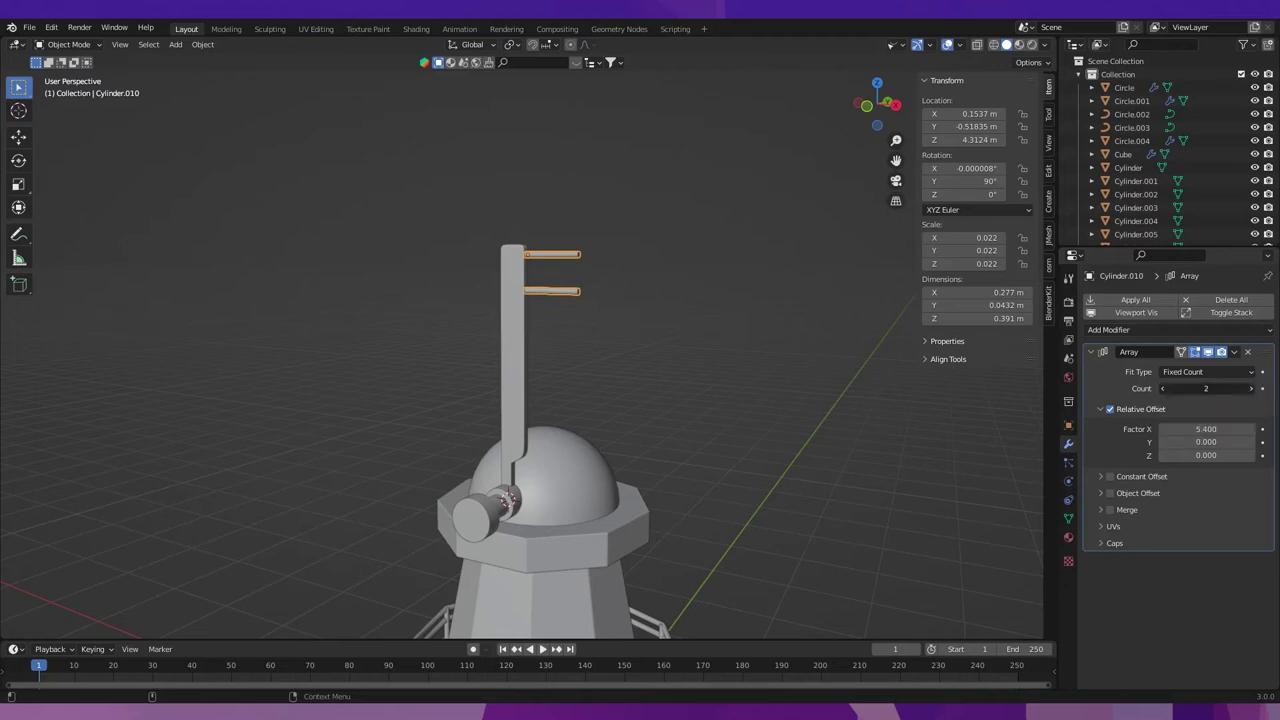
left_click(1257, 390)
left_click(1257, 390)
scroll(688, 436, "up", 1)
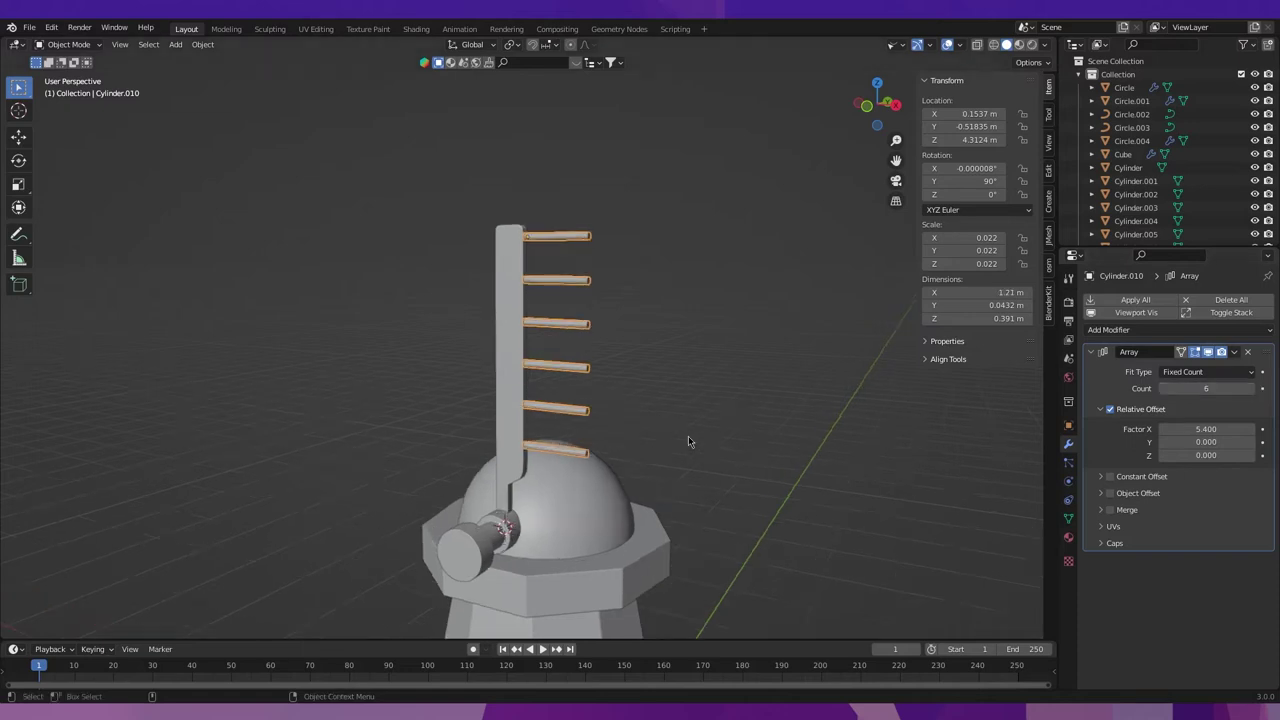
scroll(688, 436, "up", 2)
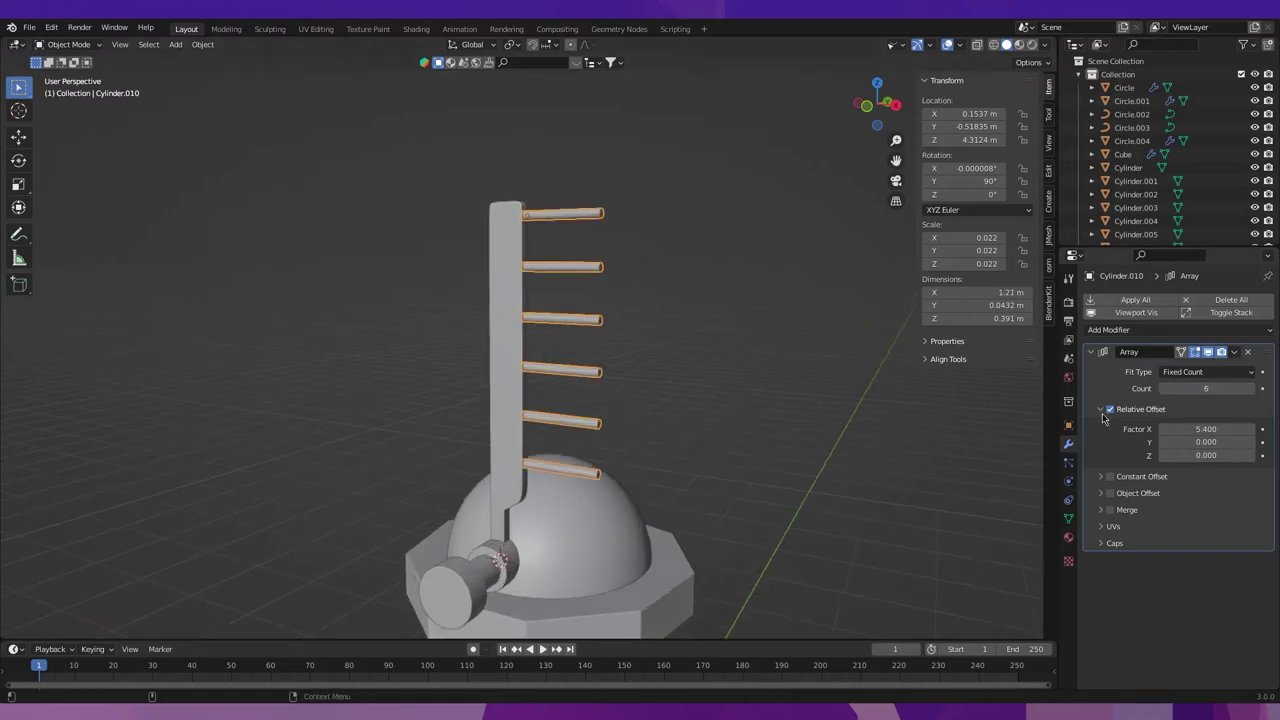
Lower the rod array slightly on Z and set Relative Offset X to 5.690.
key("shift+space")
key("g")
left_click_drag(527, 168, 575, 204)
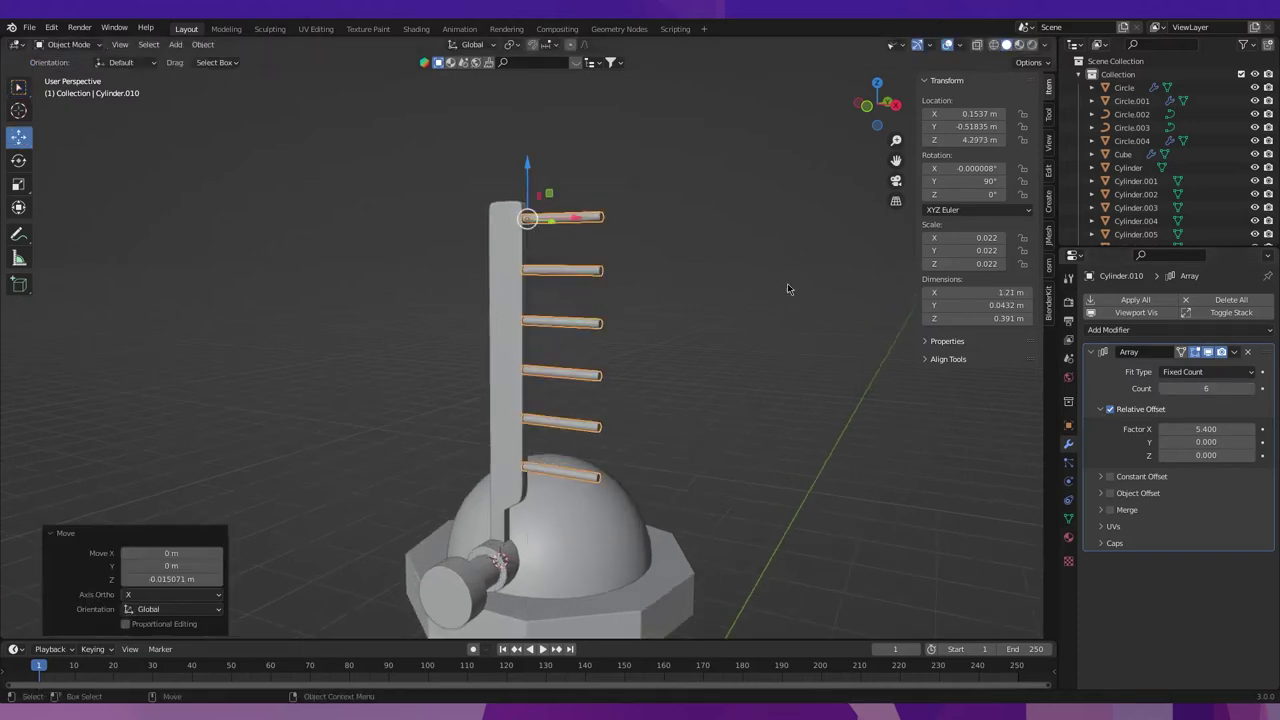
mouse_move(1206, 429)
left_mouse_down()
mouse_move(1240, 429)
mouse_move(1176, 429)
mouse_move(1220, 429)
mouse_move(1200, 429)
left_mouse_up()
key("w")
middle_click_drag(623, 402, 599, 390)
scroll(588, 378, "up", 2)
scroll(600, 300, "up", 2)
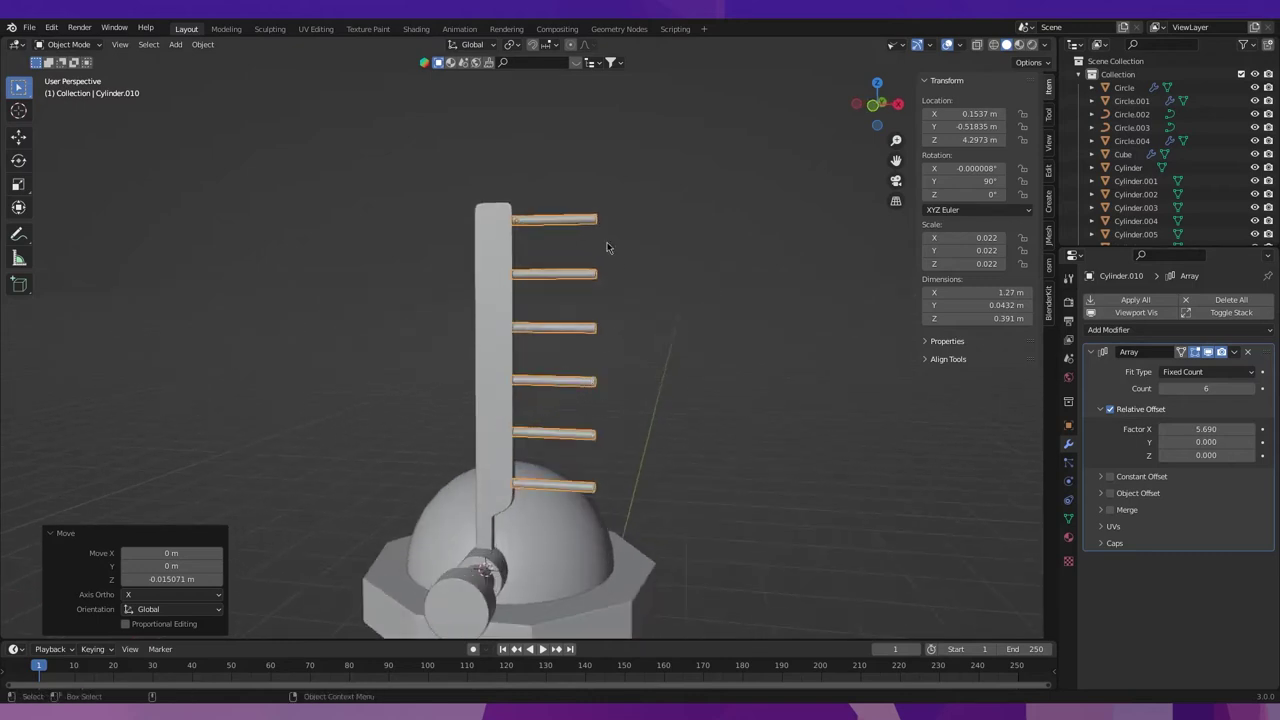
Inspect the six-rung ladder from the side and front, then duplicate the rod array.
key("Tab")
mouse_move(638, 241)
middle_mouse_down()
mouse_move(615, 192)
mouse_move(682, 281)
middle_mouse_up()
key("ctrl+Tab")
left_click(635, 165)
scroll(635, 163, "down", 3)
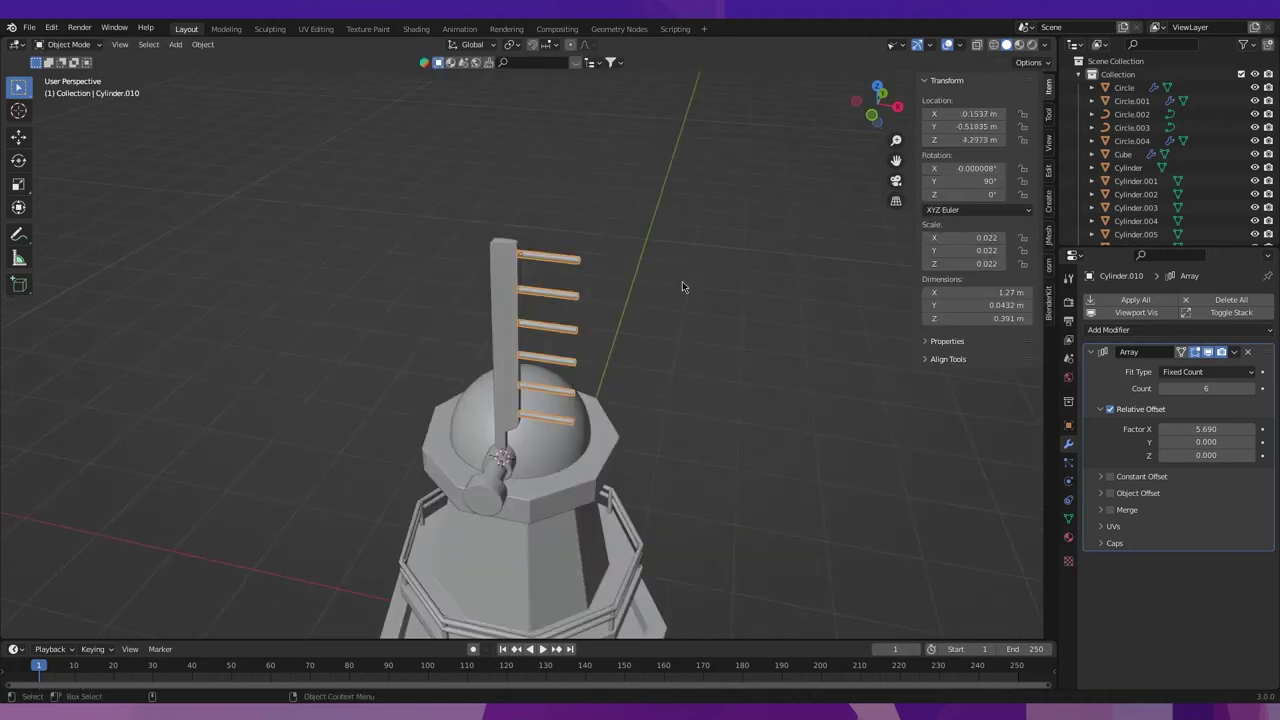
left_click(853, 129)
scroll(580, 283, "up", 1)
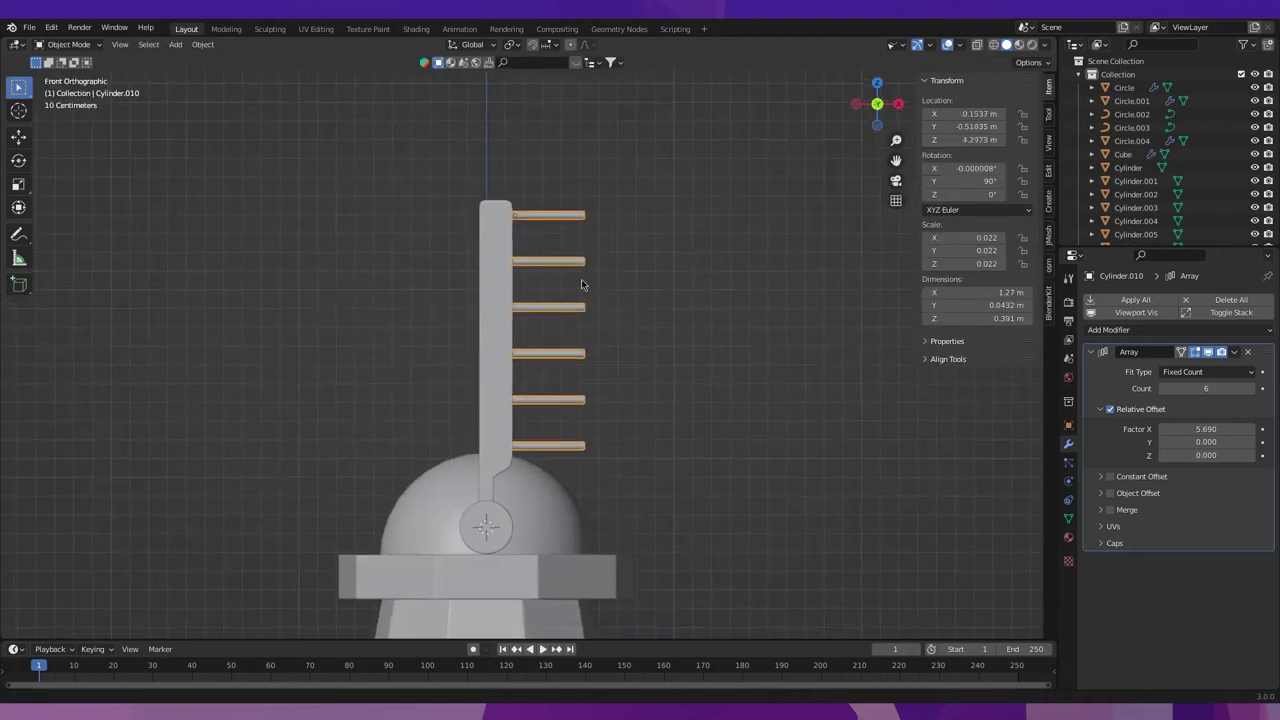
key("shift+d")
Keep the duplicate in place without its Array, rotate it 90° and move it to the rungs' right ends.
key("Escape")
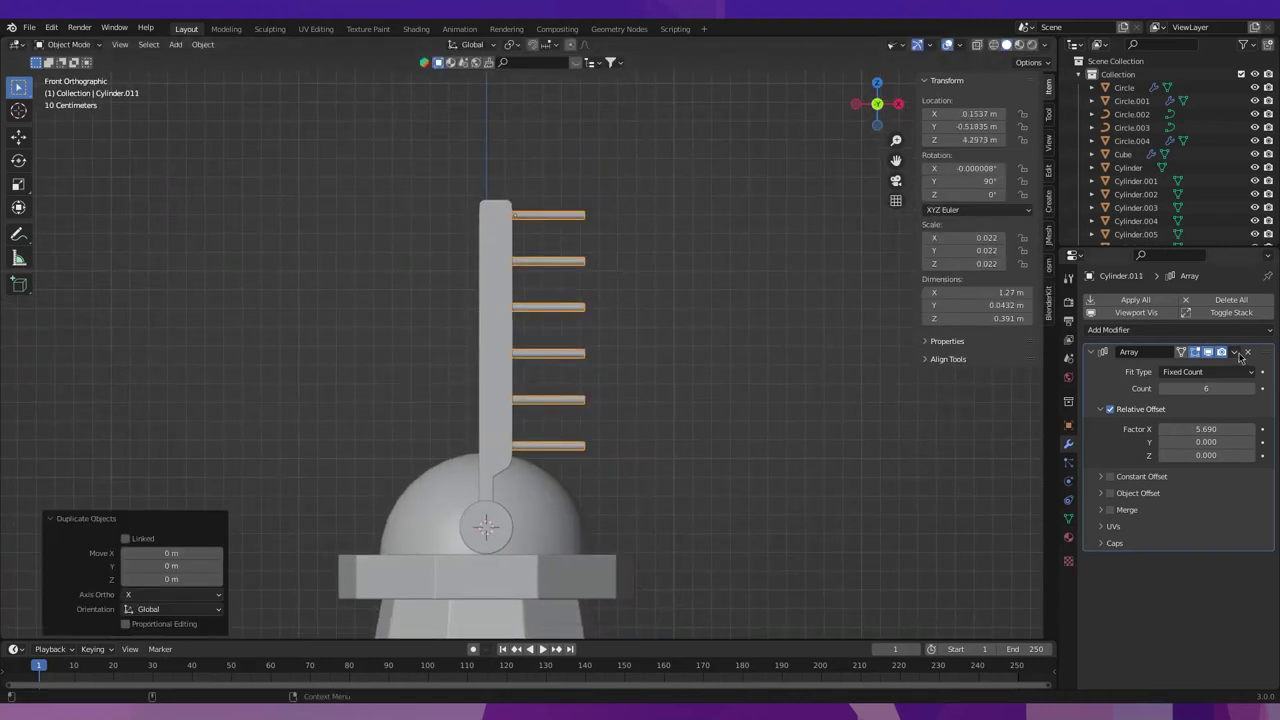
left_click(1246, 352)
type("r")
type("90")
key("Return")
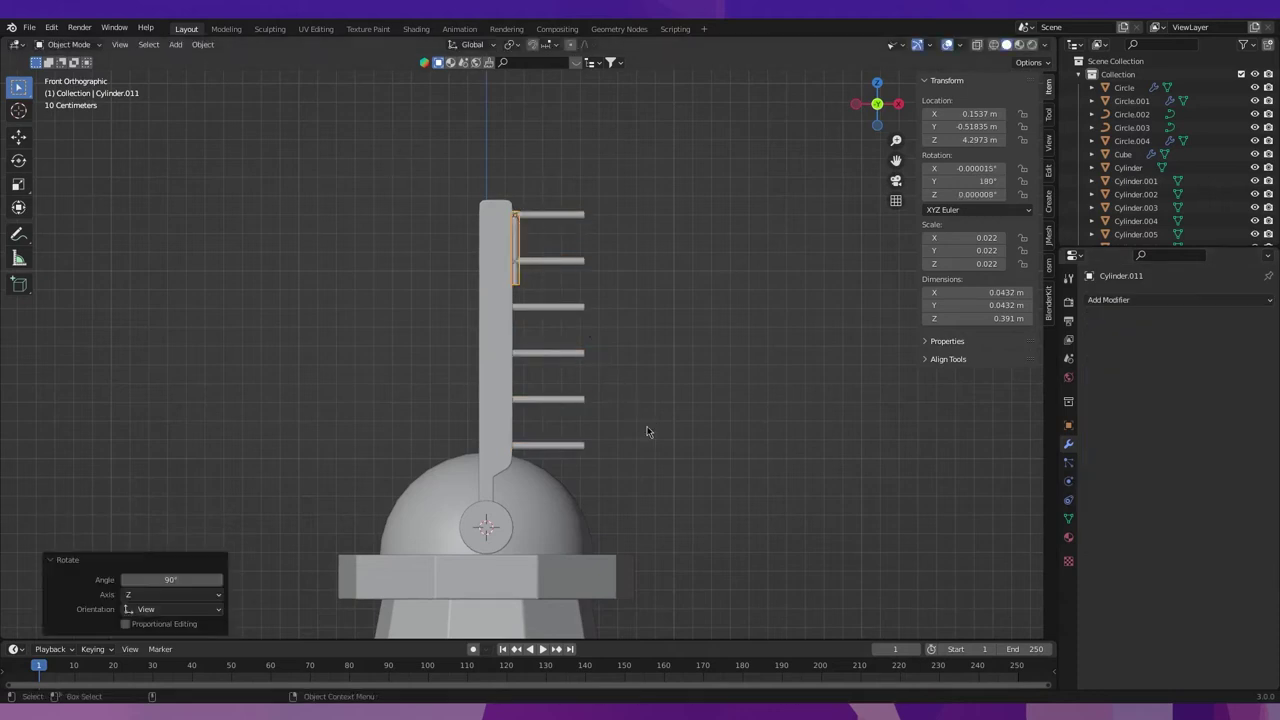
scroll(587, 320, "up", 1)
key("g")
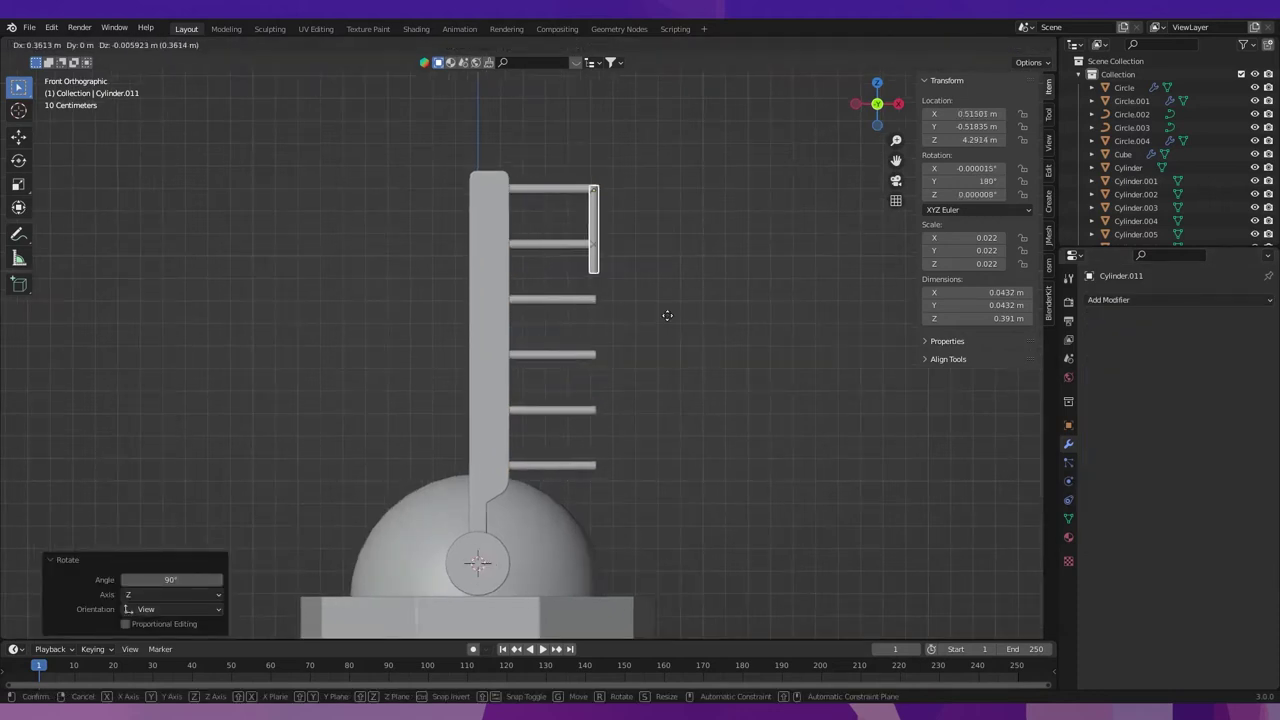
left_click(670, 312)
scroll(617, 282, "up", 1)
scroll(620, 300, "up", 1)
scroll(632, 370, "up", 1)
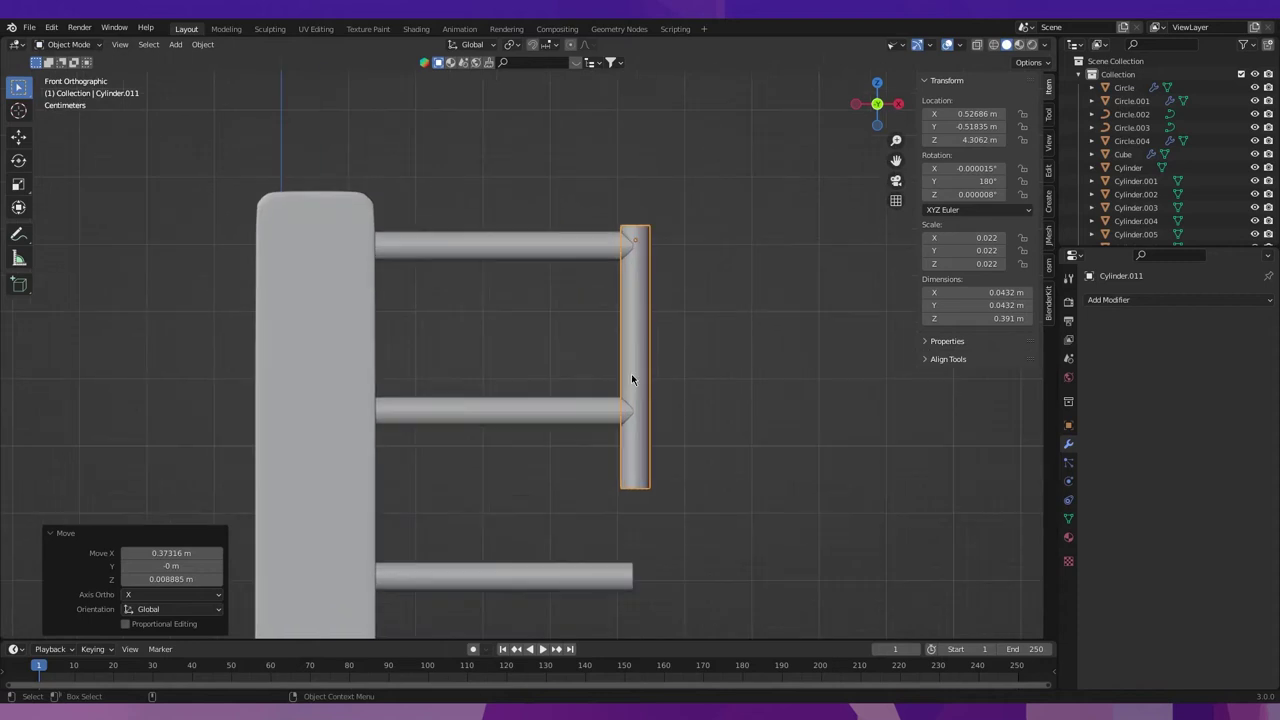
In Edit Mode, stretch the upright rail along Z and bevel its top edge.
key("Tab")
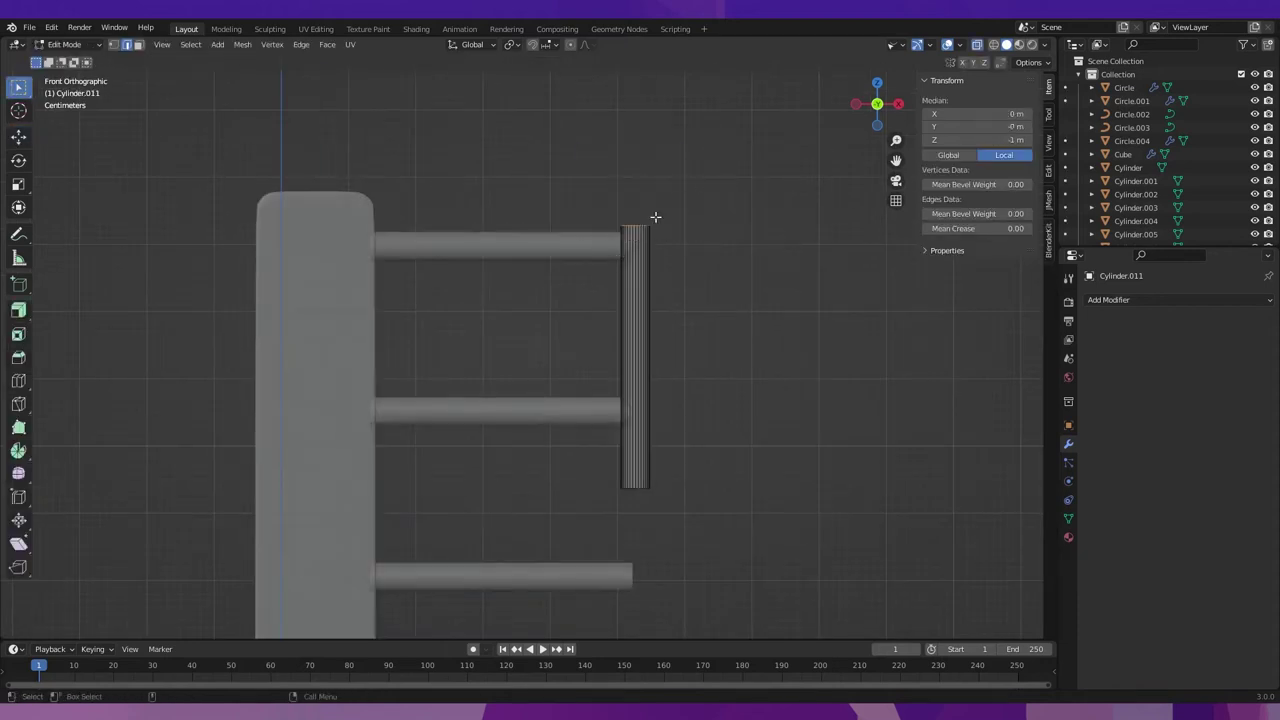
key("g")
key("z")
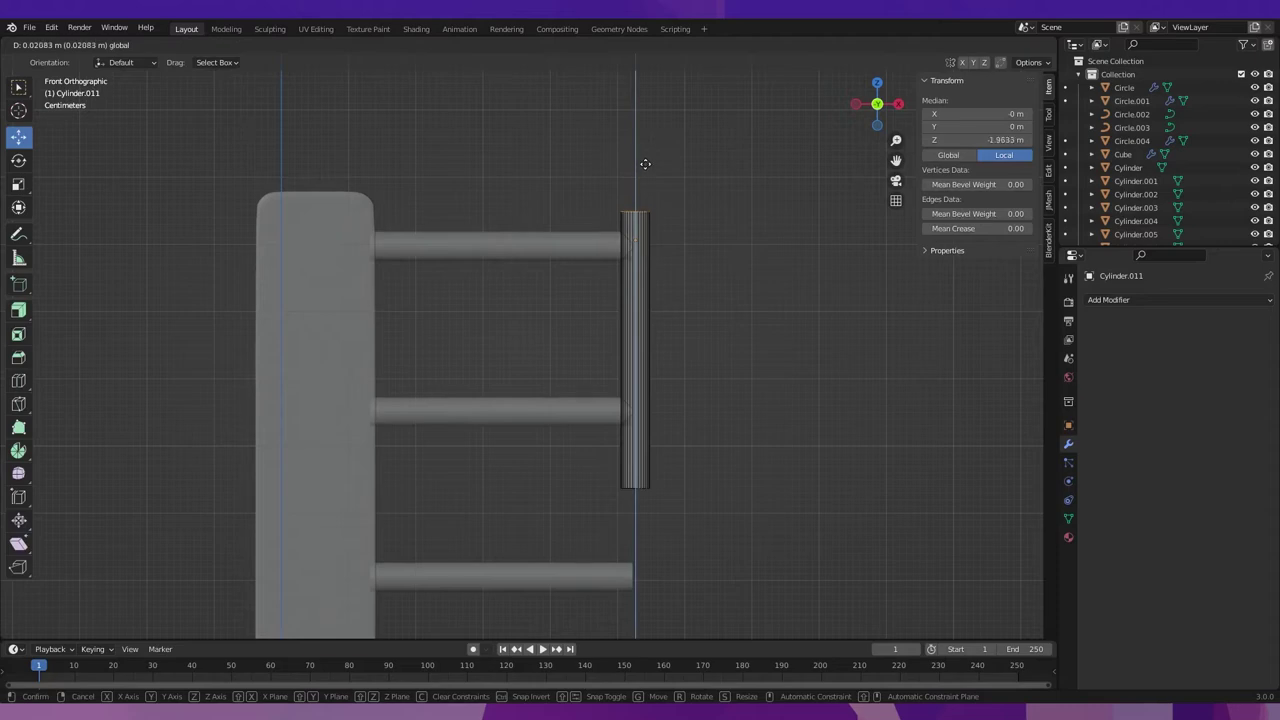
left_click(642, 156)
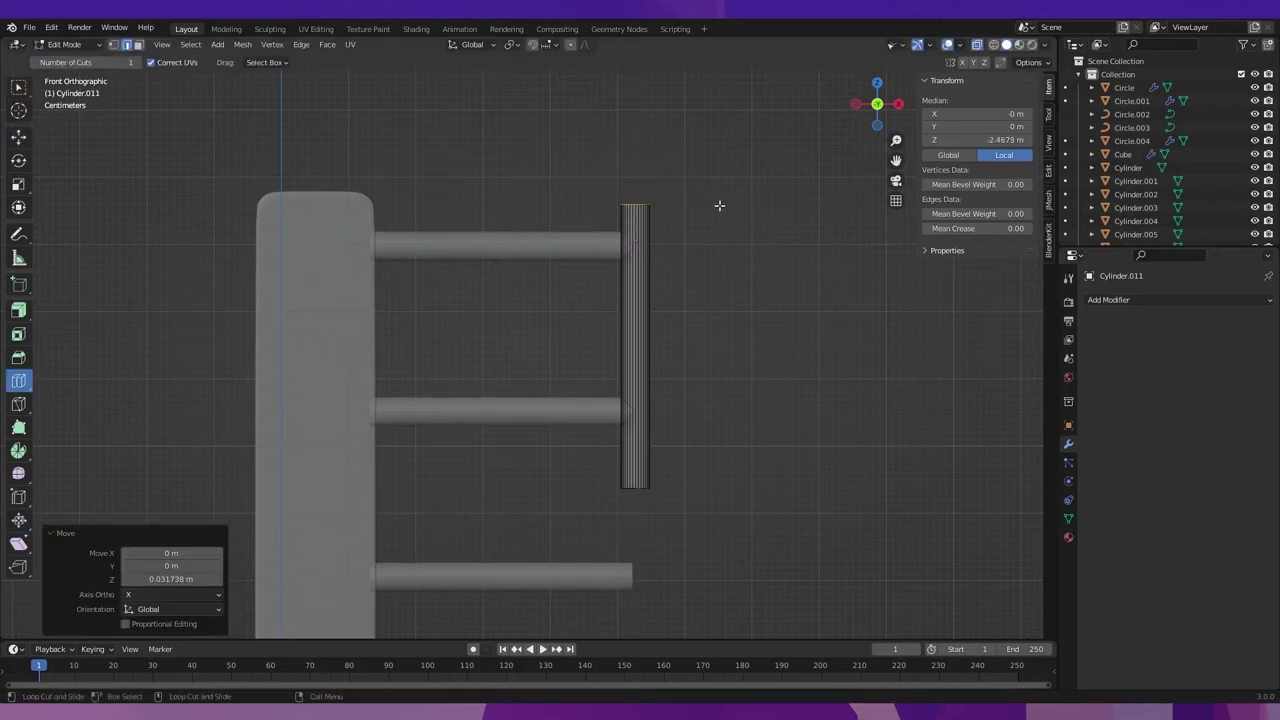
mouse_move(719, 205)
middle_mouse_down()
mouse_move(695, 265)
mouse_move(743, 249)
middle_mouse_up()
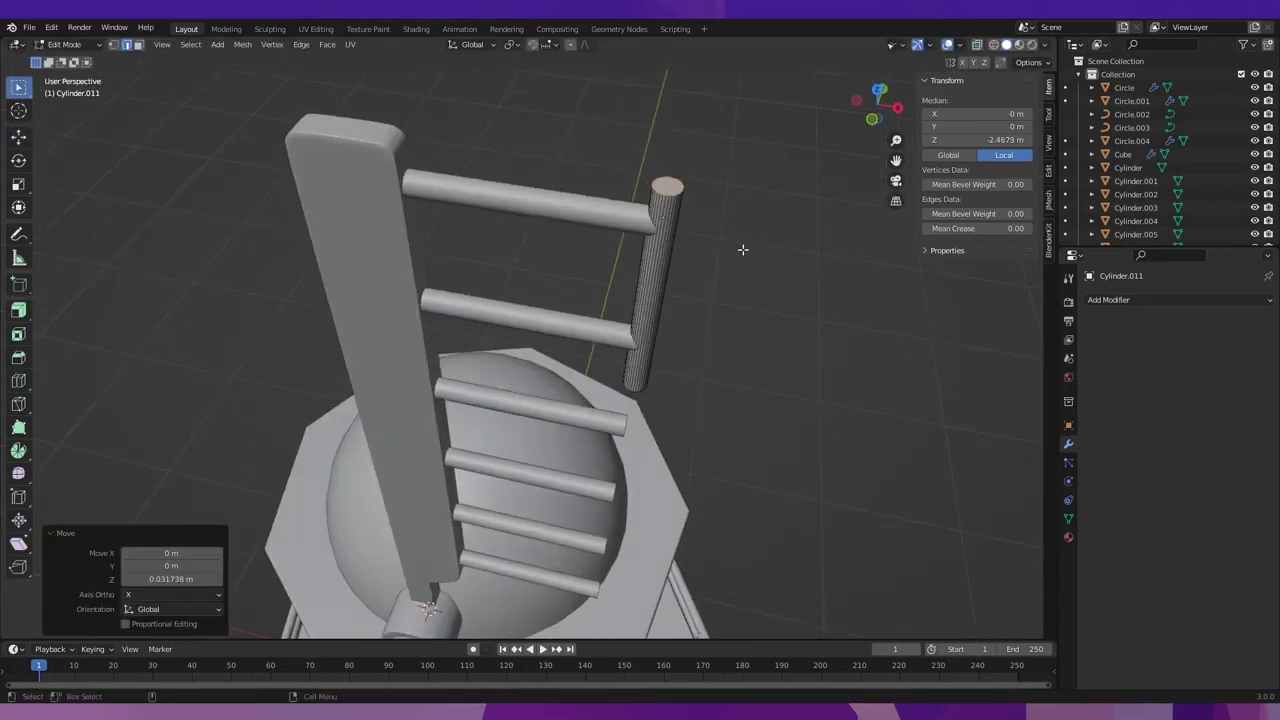
key("KP_Decimal")
key("ctrl+b")
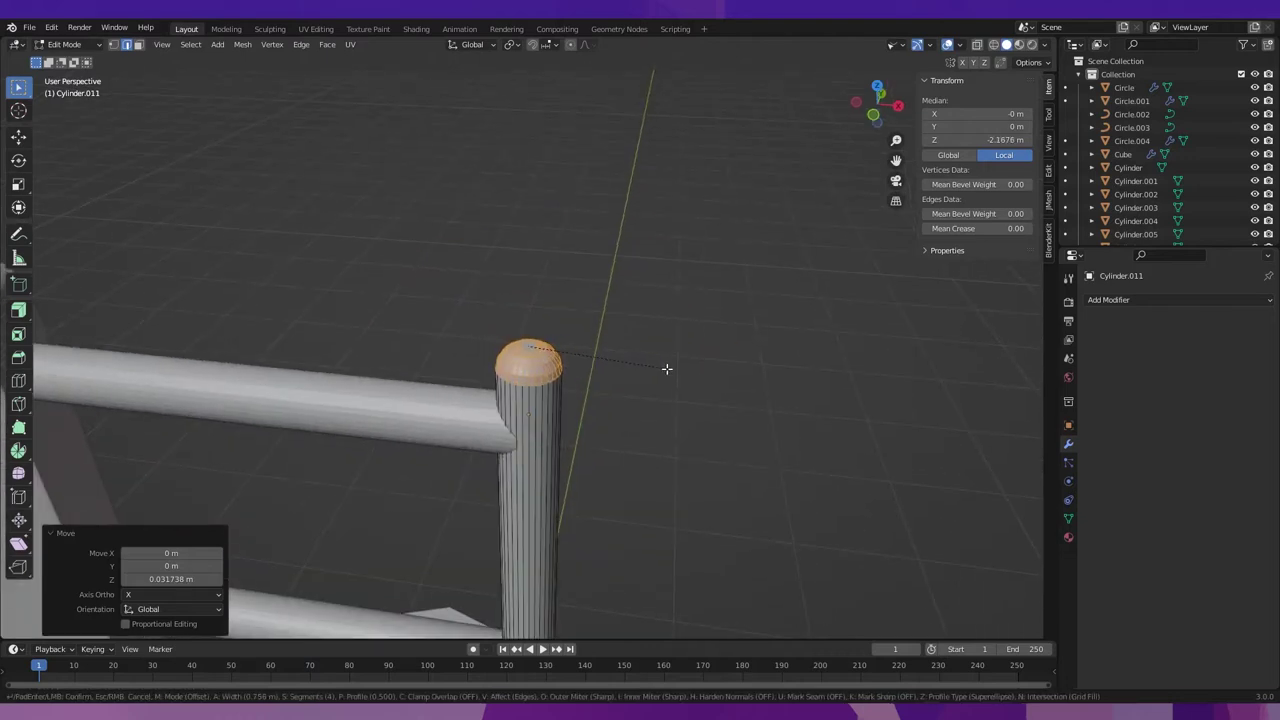
left_click(667, 369)
scroll(586, 366, "down", 3)
Apply Shade Smooth to the upright rail.
key("ctrl+Tab")
key("Tab")
scroll(593, 307, "up", 3)
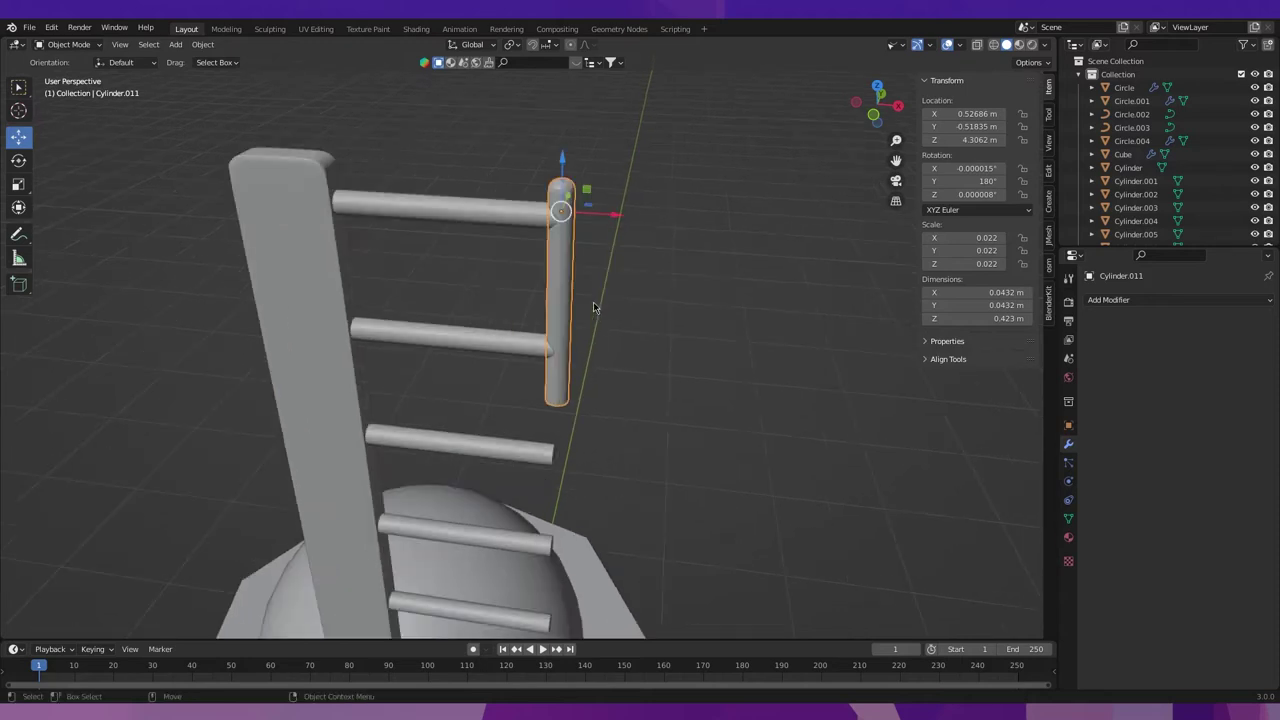
key("w")
right_click(587, 231)
left_click(587, 231)
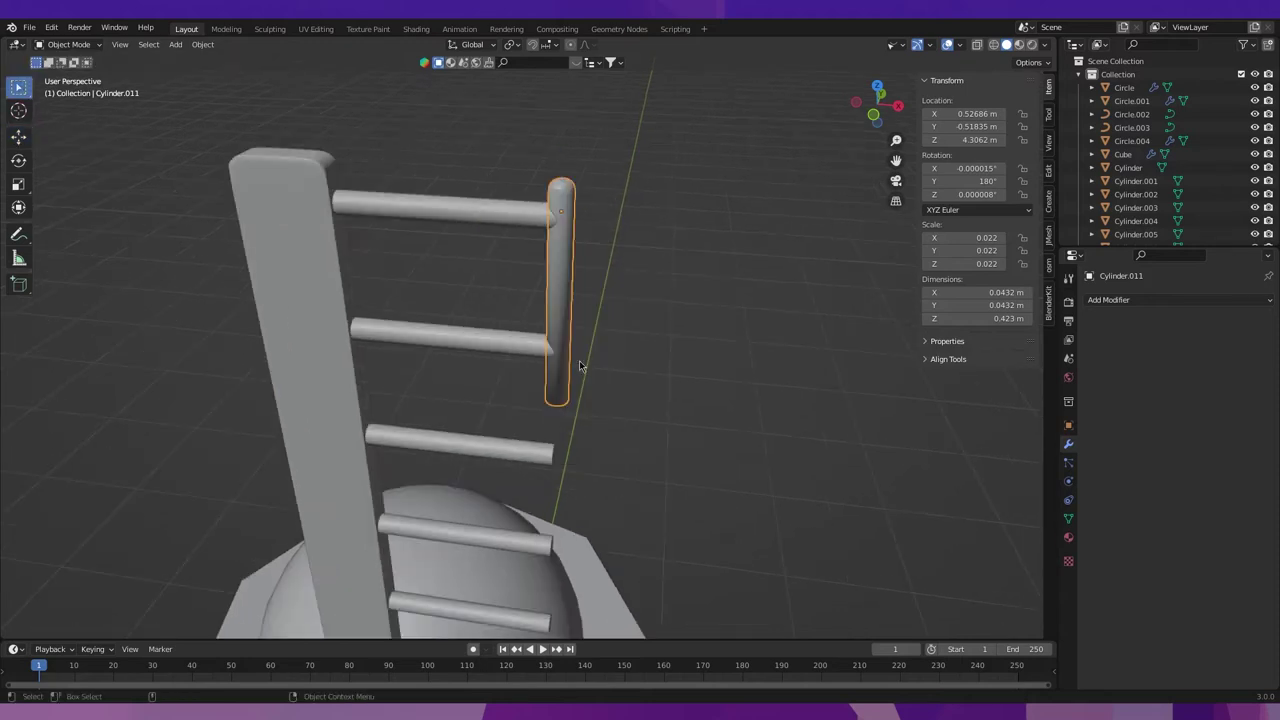
middle_click_drag(578, 355, 603, 345)
Bevel the rail's bottom ring in Edit Mode using see-through display.
key("ctrl+Tab")
left_click(586, 343)
scroll(586, 343, "up", 2)
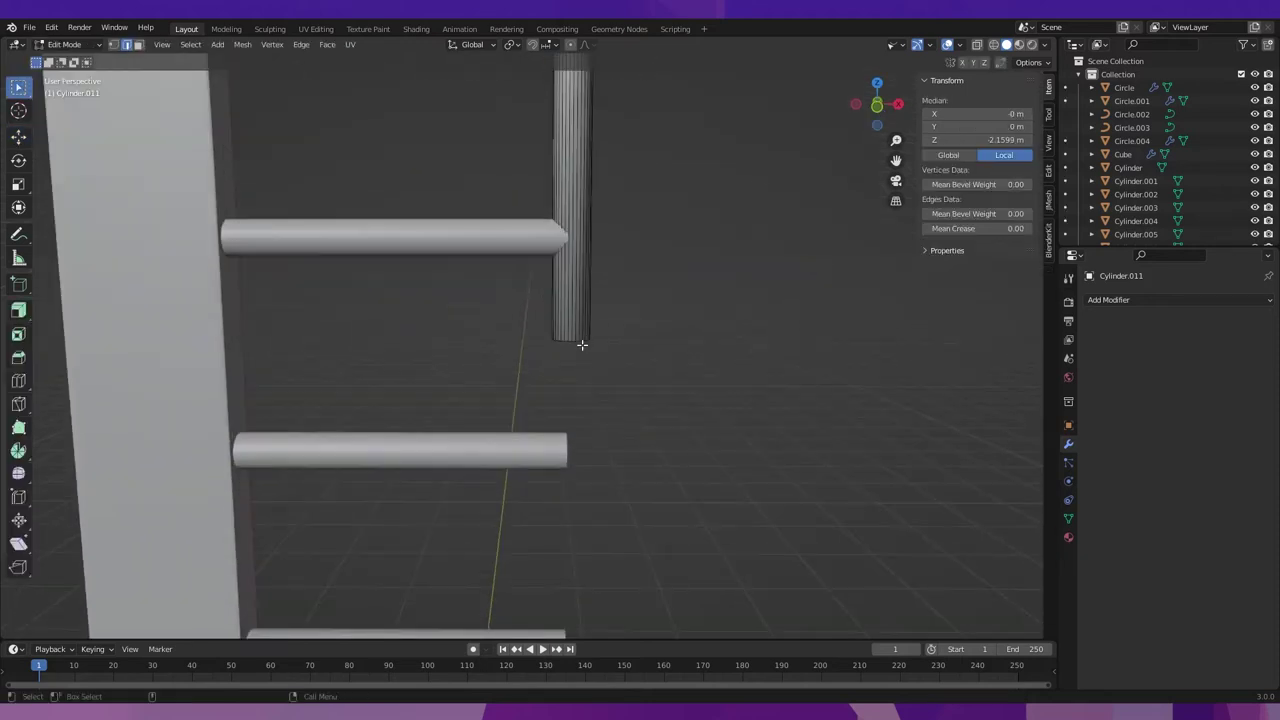
left_click(566, 341, "alt")
mouse_move(566, 341)
middle_mouse_down()
mouse_move(631, 286)
mouse_move(672, 304)
middle_mouse_up()
key("alt+z")
key("alt+z")
key("ctrl+b")
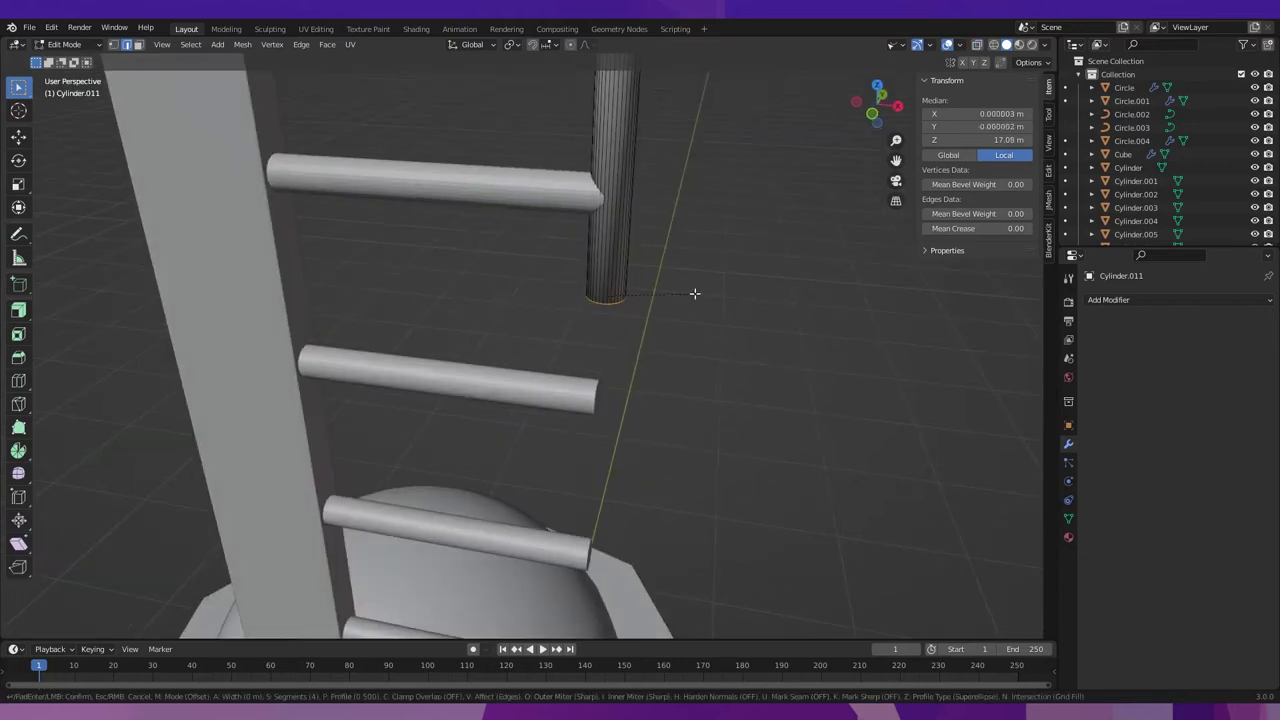
left_click(708, 276)
middle_click_drag(708, 276, 674, 214)
key("ctrl+Tab")
left_click(638, 284)
mouse_move(638, 284)
middle_mouse_down()
mouse_move(582, 338)
mouse_move(675, 259)
middle_mouse_up()
Apply the upright rail's rotation.
key("s")
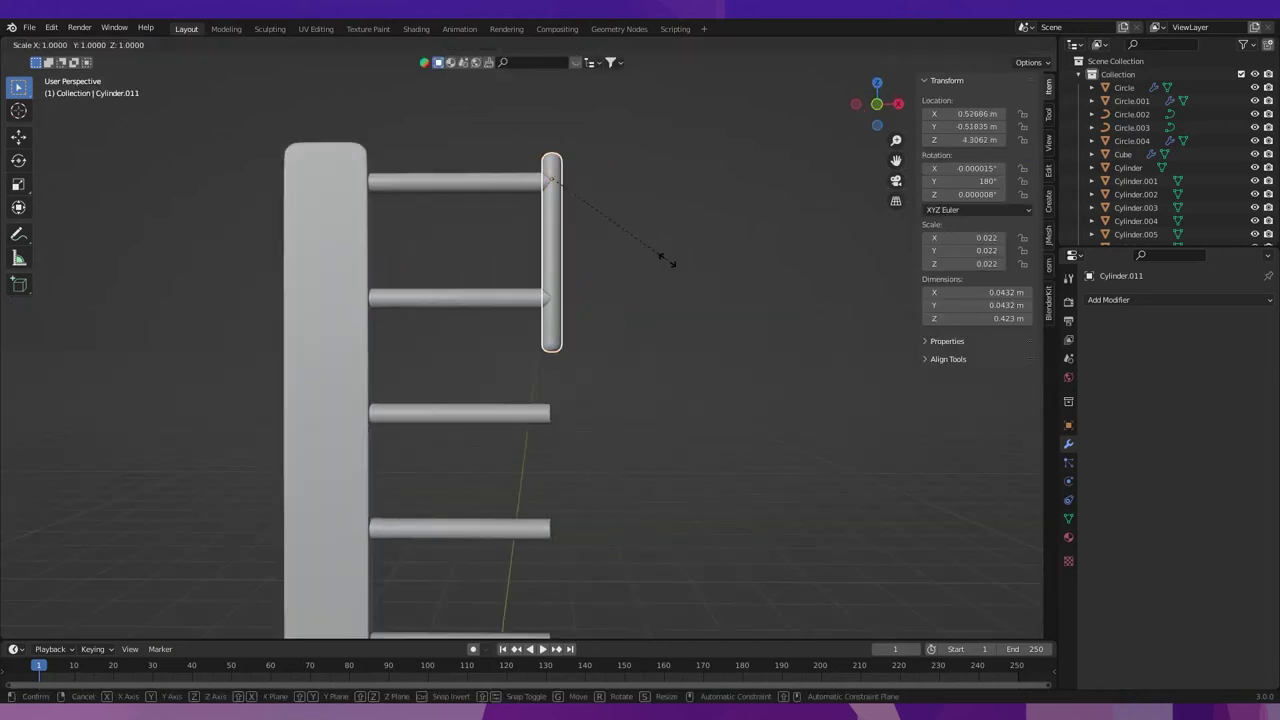
right_click(667, 259)
scroll(667, 259, "down", 3)
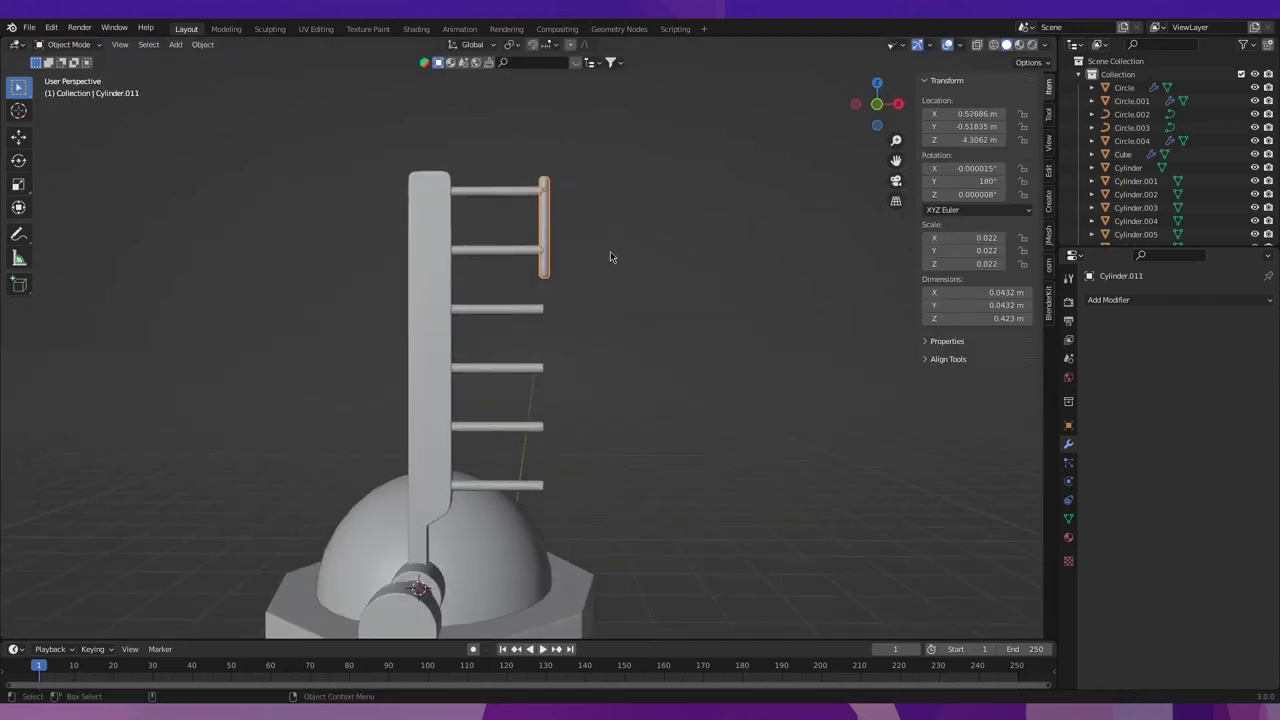
key("s")
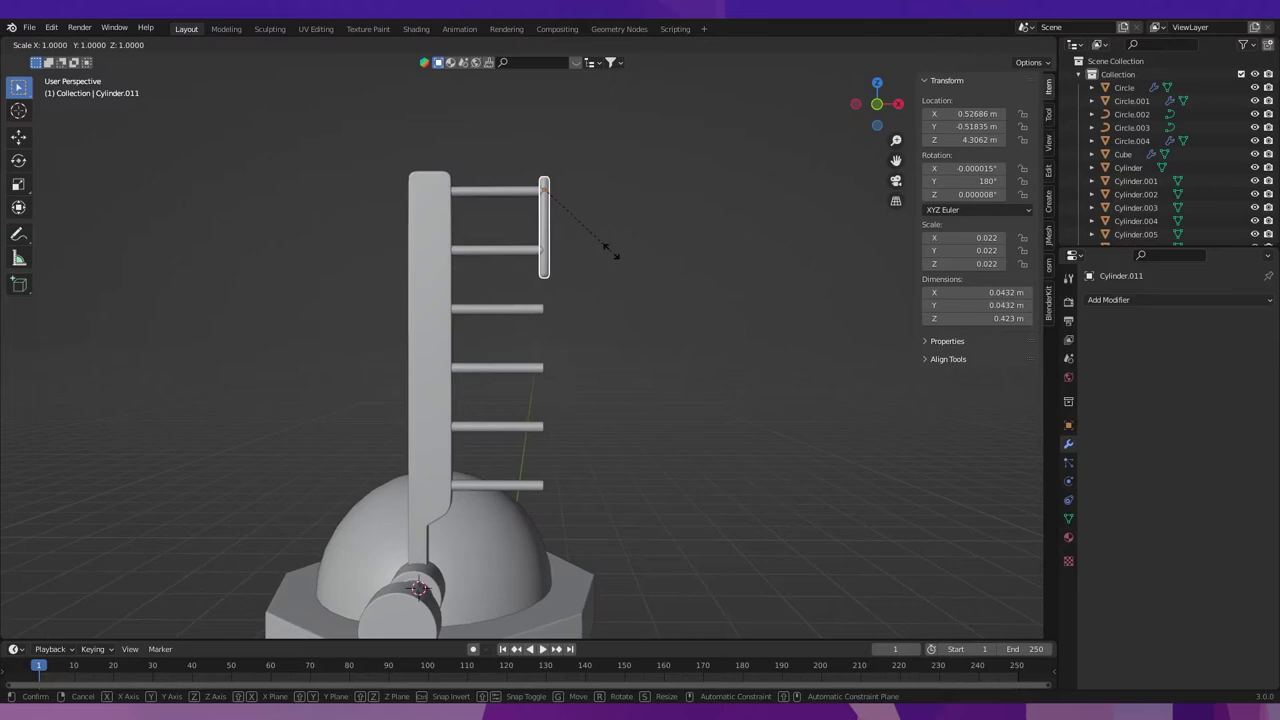
key("shift+z")
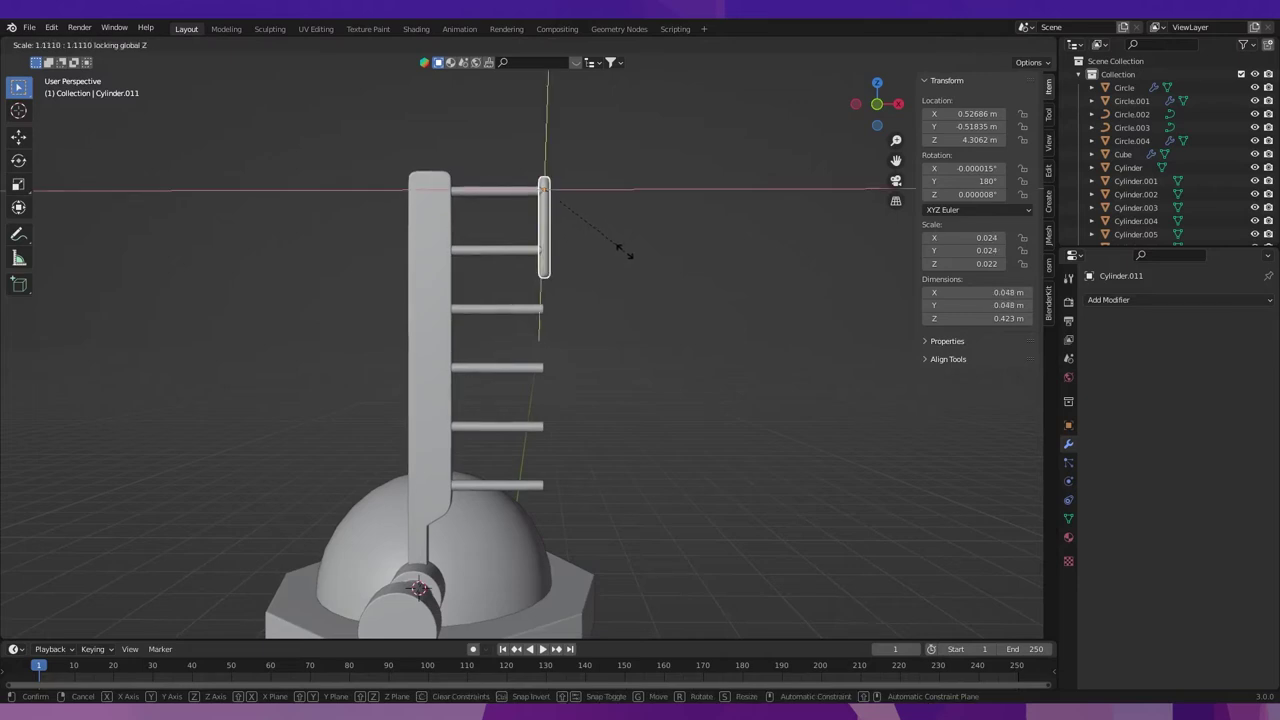
right_click(631, 254)
key("ctrl+a")
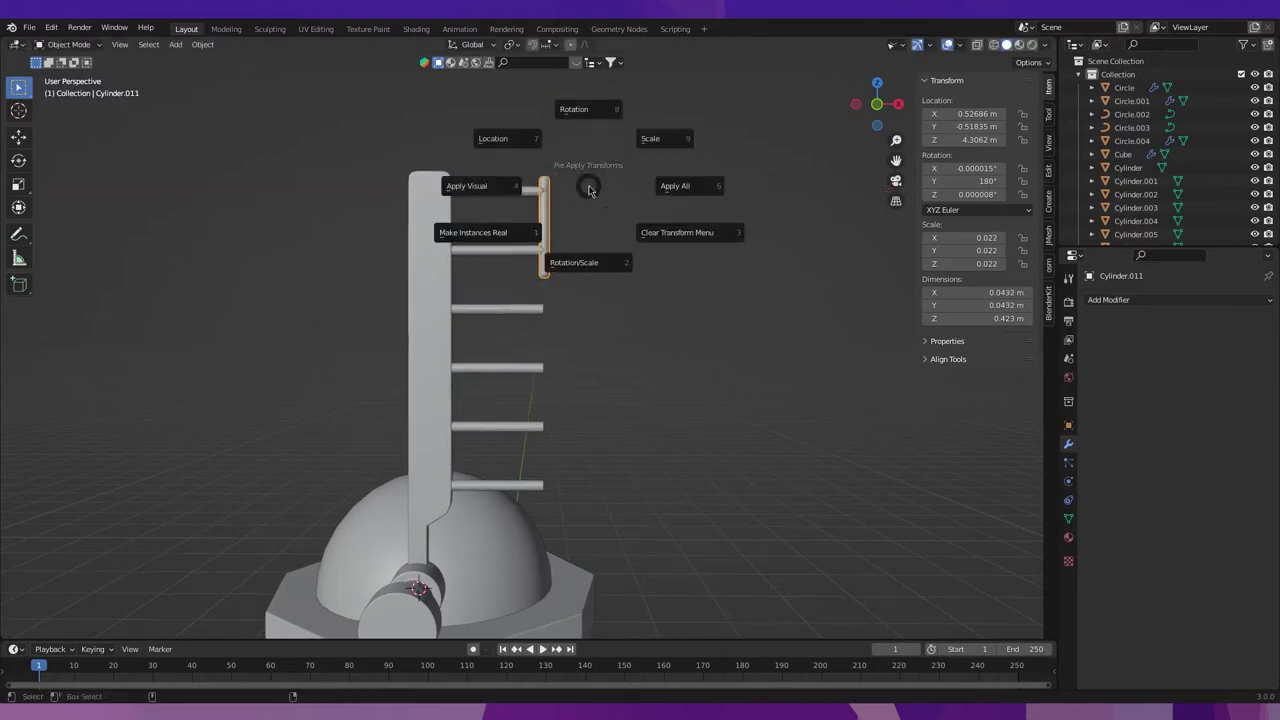
left_click(589, 110)
scroll(602, 234, "up", 2)
Widen the rail on X/Y to 0.0473 m, keeping its length fixed.
key("s")
key("shift+z")
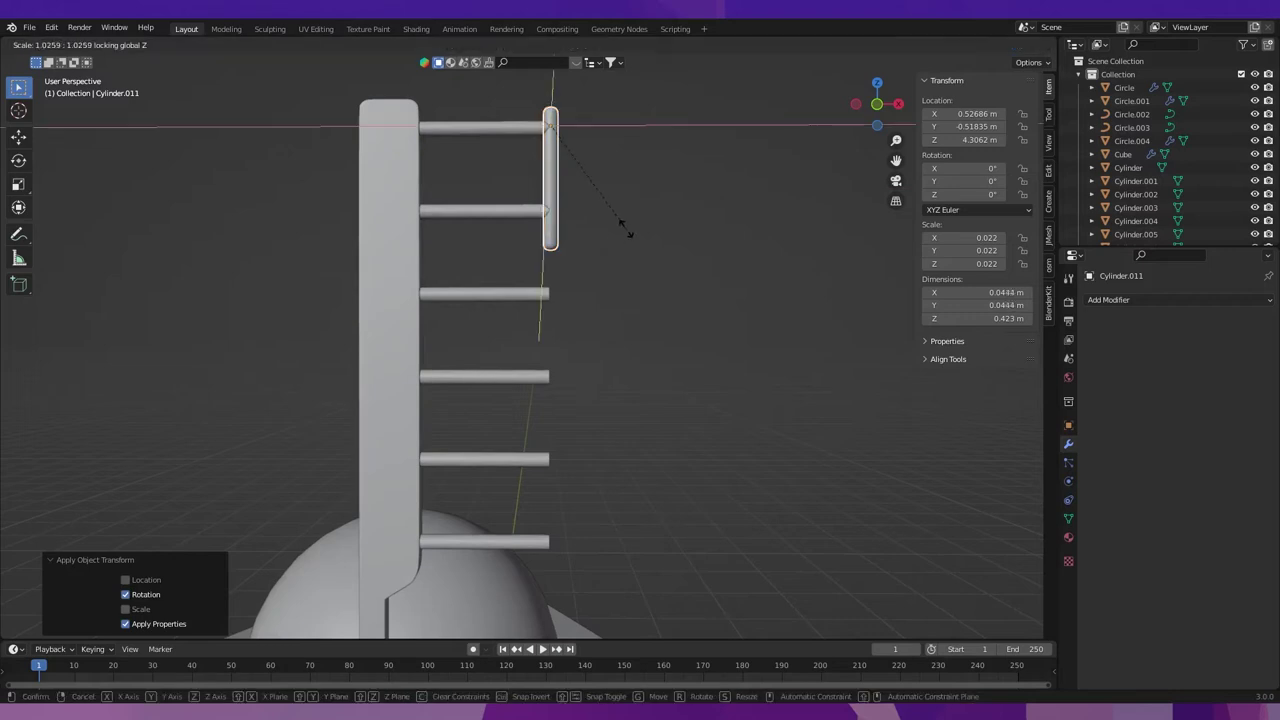
left_click(641, 226)
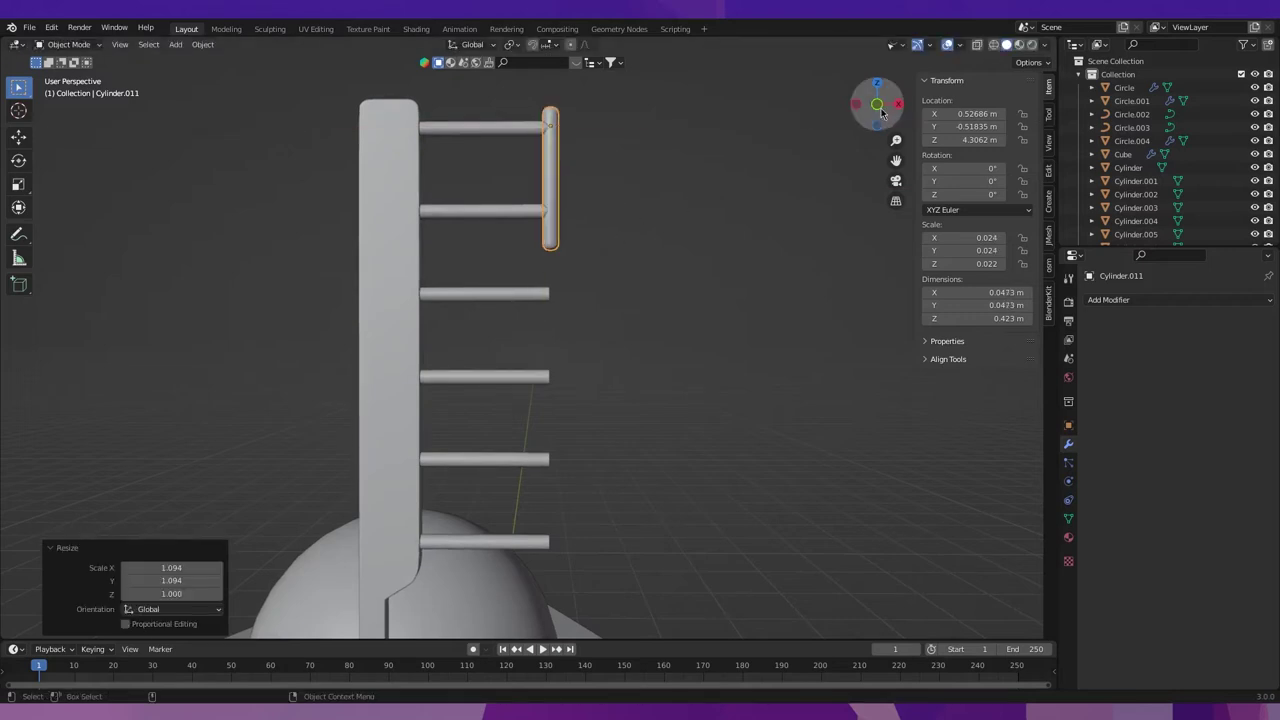
left_click(876, 104)
left_click(876, 104)
scroll(650, 230, "down", 3)
scroll(590, 220, "up", 2)
key("Tab")
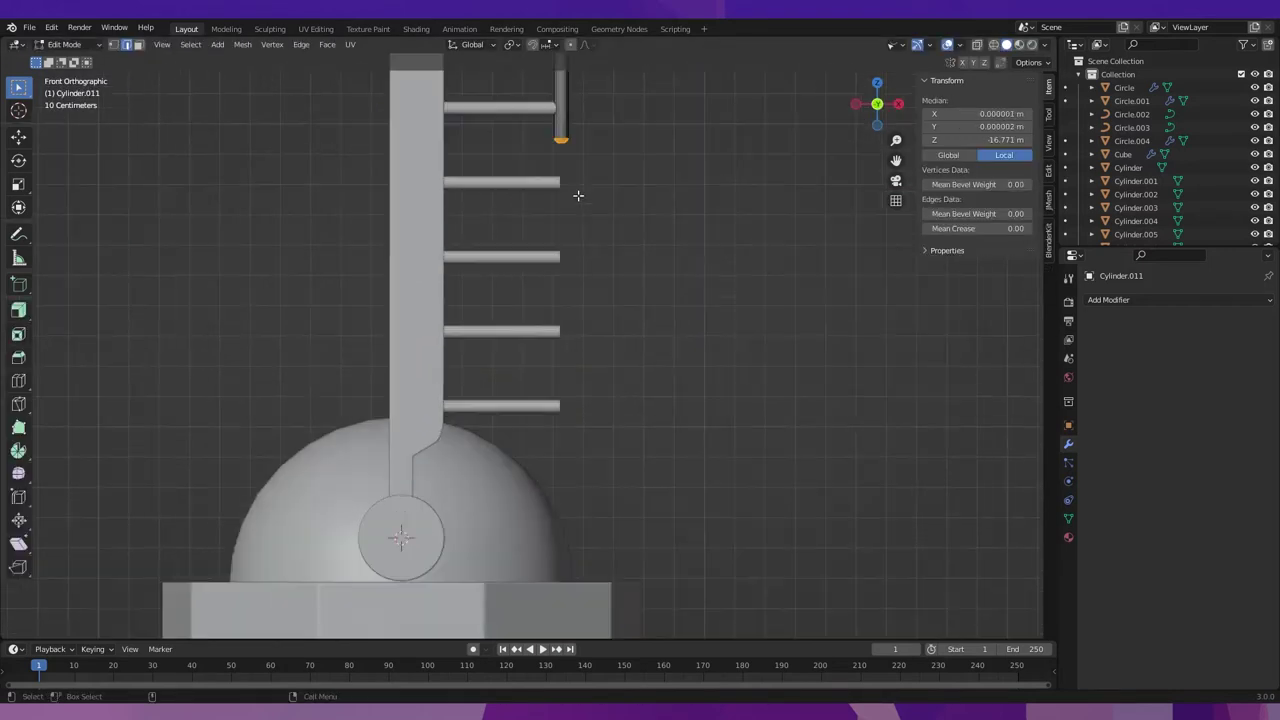
Move the rail's bottom ring down along Z to reach the lowest rung.
left_click(560, 140, "alt")
key("g")
key("z")
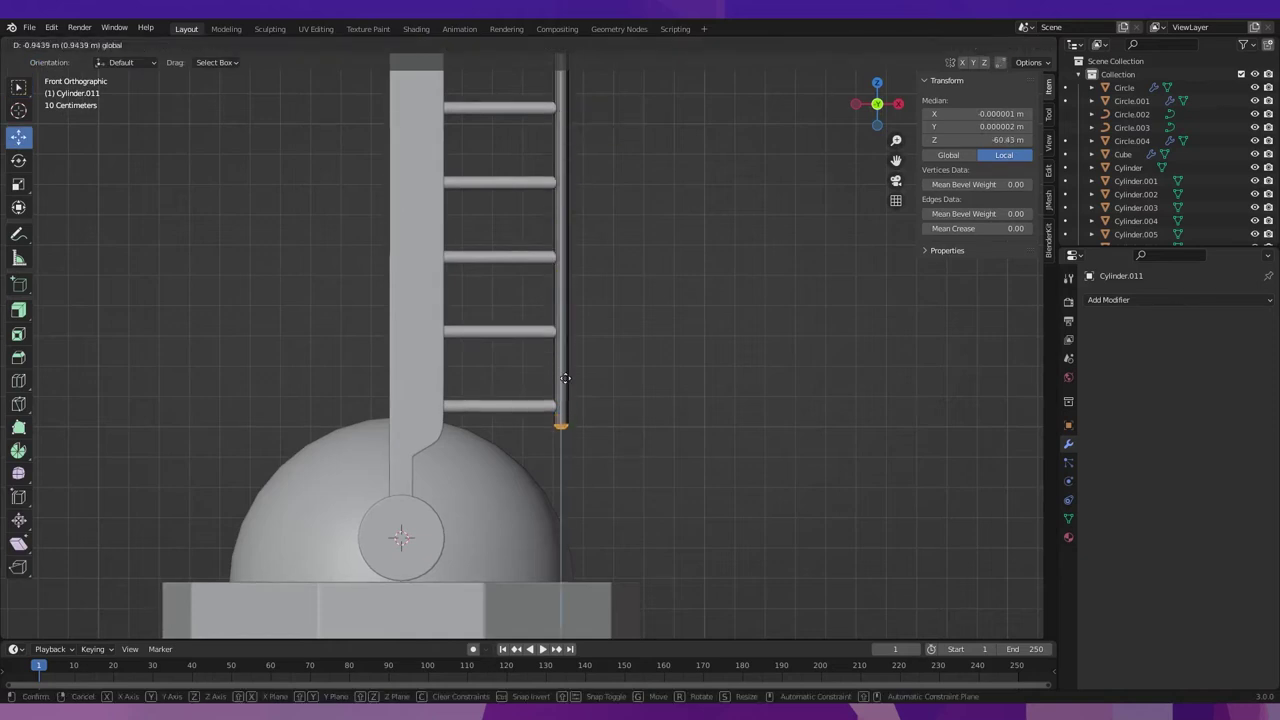
left_click(565, 380)
scroll(565, 385, "down", 2)
scroll(567, 350, "up", 2)
scroll(567, 320, "up", 1)
key("ctrl+Tab")
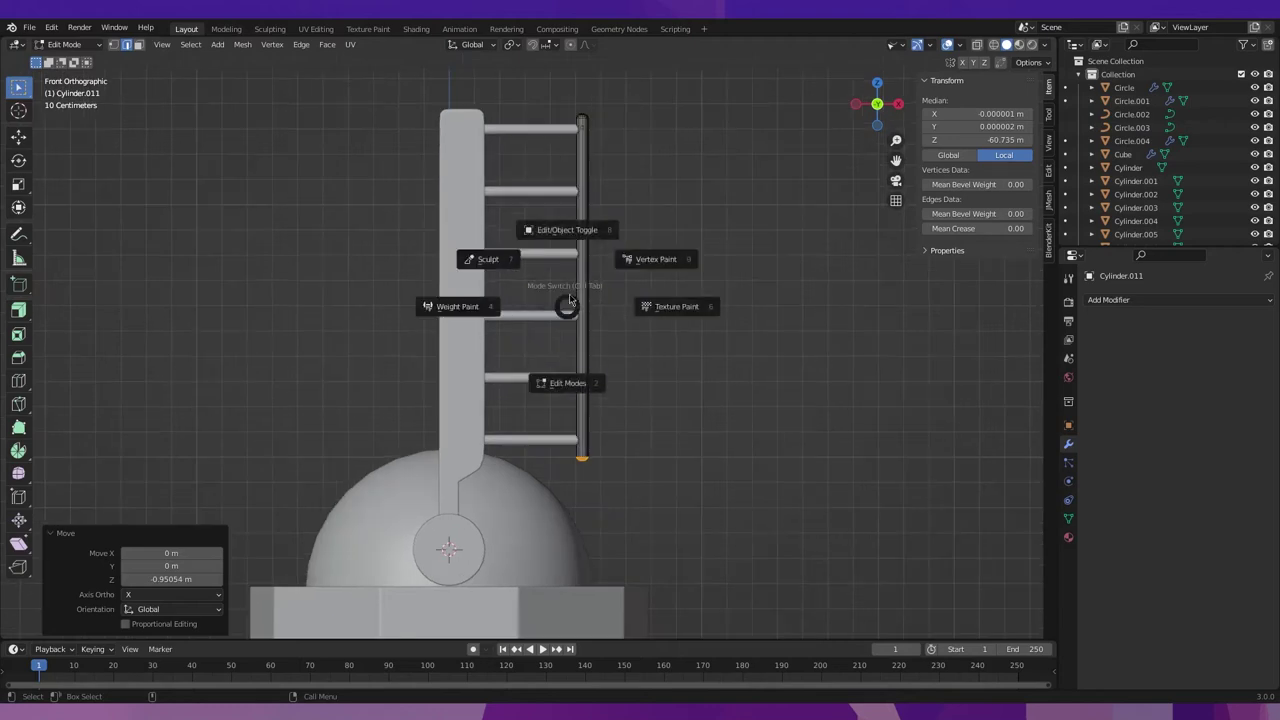
left_click(567, 250)
Scale the rail slightly thicker, to 0.0506 m wide.
scroll(651, 269, "up", 1)
middle_click_drag(651, 269, 551, 341)
key("ctrl+Tab")
mouse_move(718, 303)
middle_mouse_down()
mouse_move(720, 277)
mouse_move(586, 243)
middle_mouse_up()
key("s")
left_click(722, 262)
scroll(724, 251, "up", 2)
scroll(610, 280, "up", 2)
Duplicate the rail and slide the copy about -0.23 m along X.
key("shift+d")
key("x")
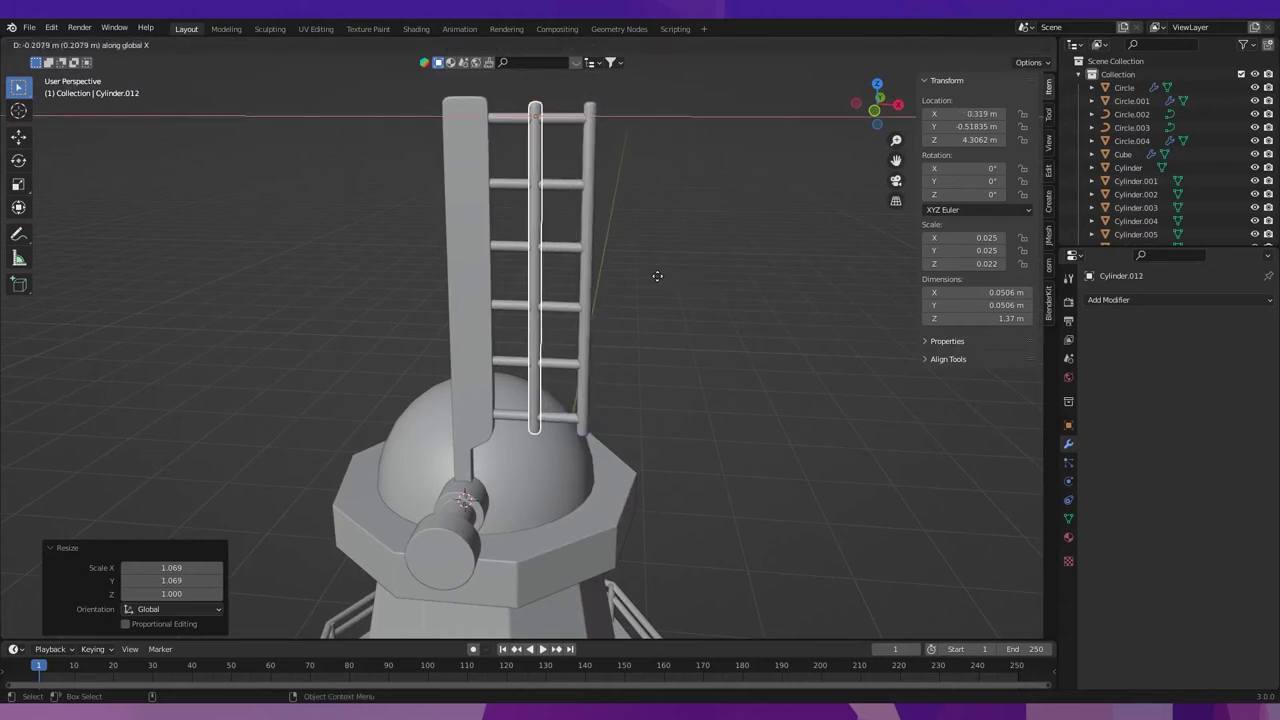
left_click(657, 276)
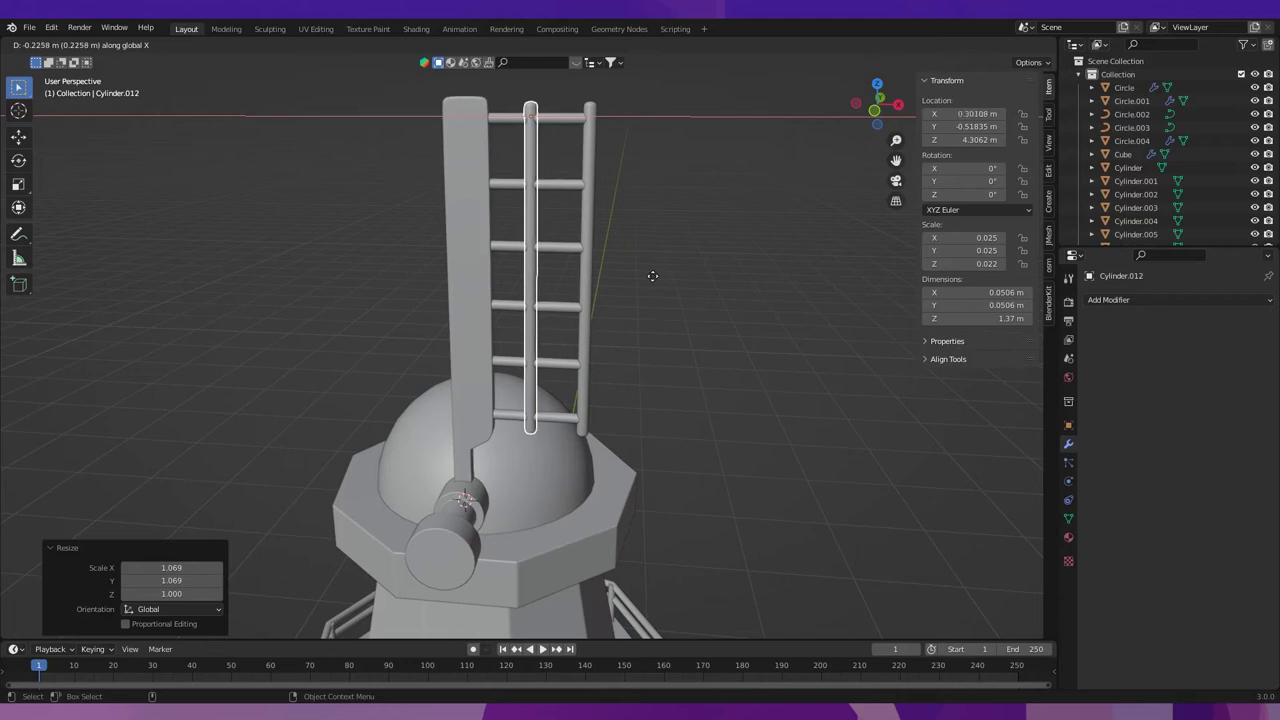
Nudge the middle rod slightly along X and scale its thickness to 0.738, height fixed.
middle_click_drag(749, 306, 751, 291)
left_click(875, 108)
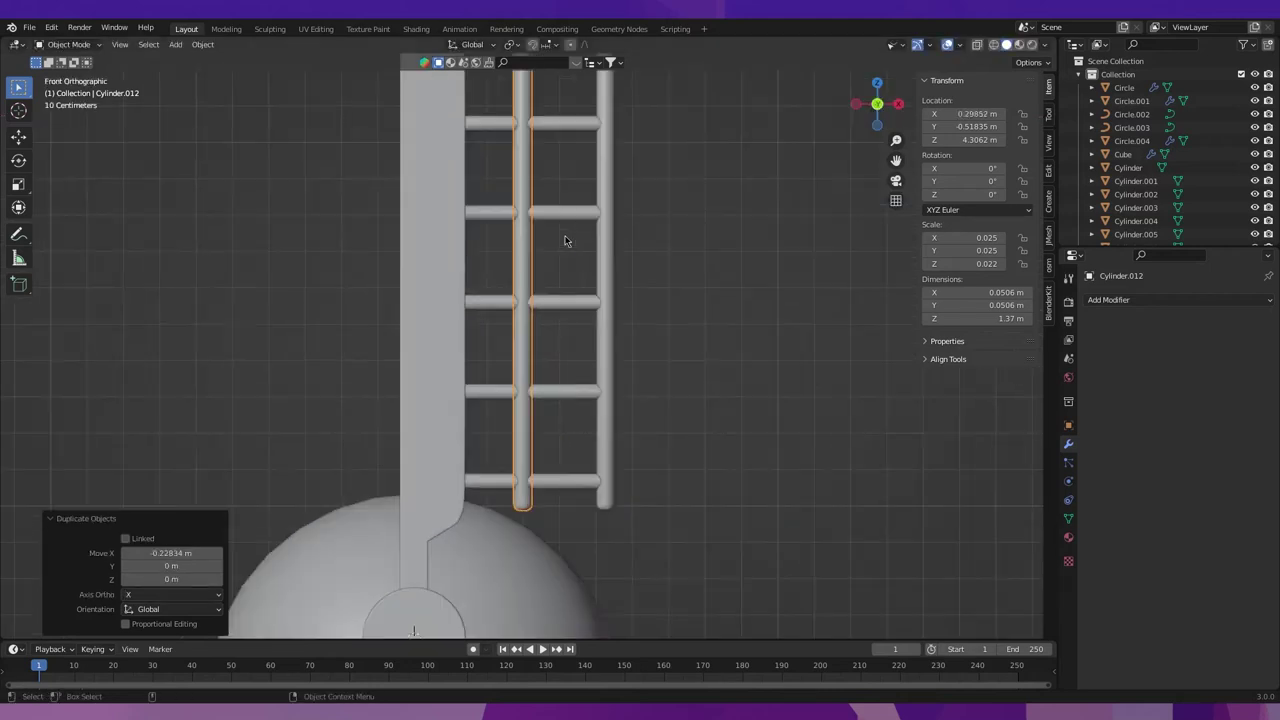
key("shift+space")
key("g")
left_click_drag(575, 127, 590, 127)
key("w")
middle_click_drag(590, 200, 720, 240)
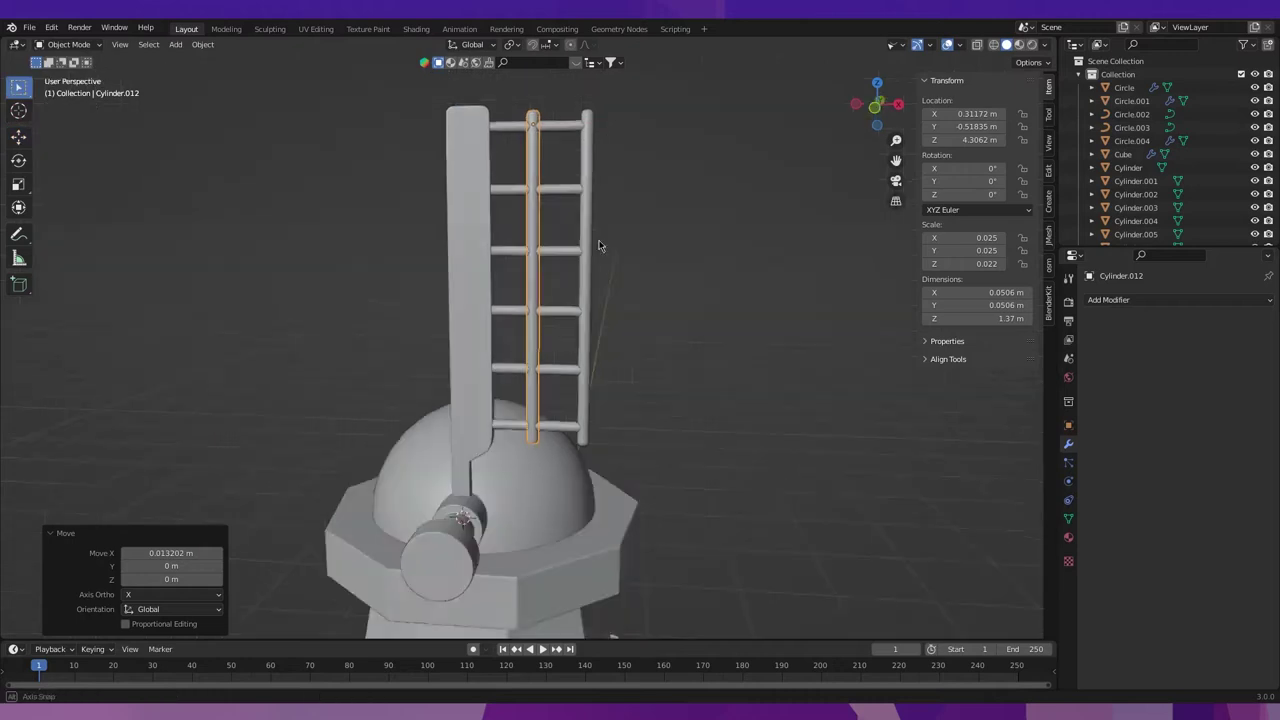
key("s")
key("shift+z")
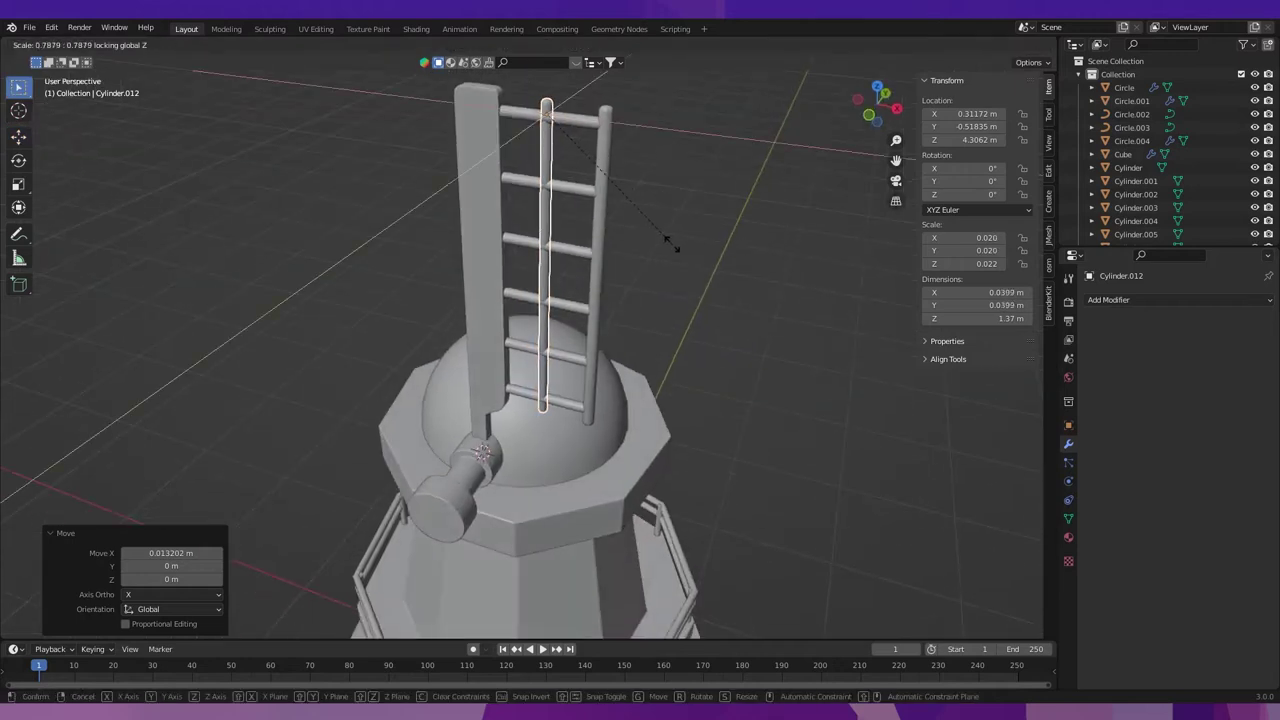
left_click(656, 249)
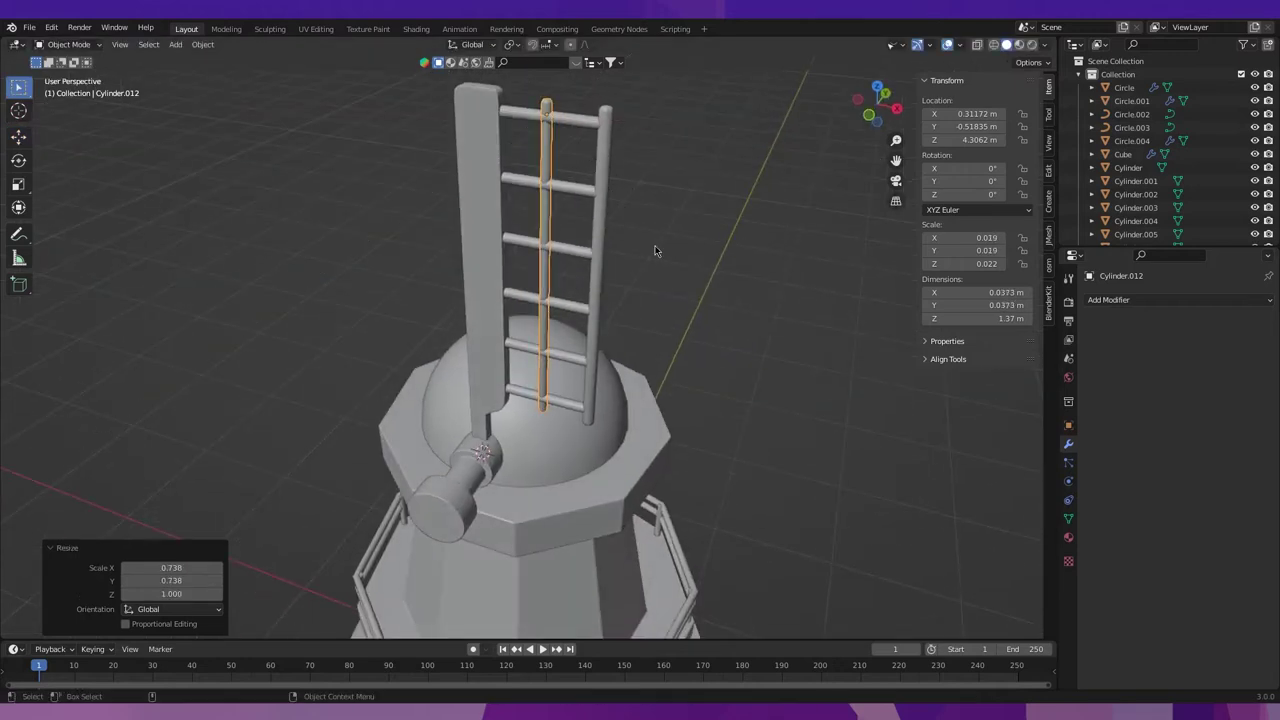
scroll(655, 250, "down", 3)
Rescale the middle rod's thickness by 1.087, then select the ladder pieces with the arm active.
left_click(656, 250)
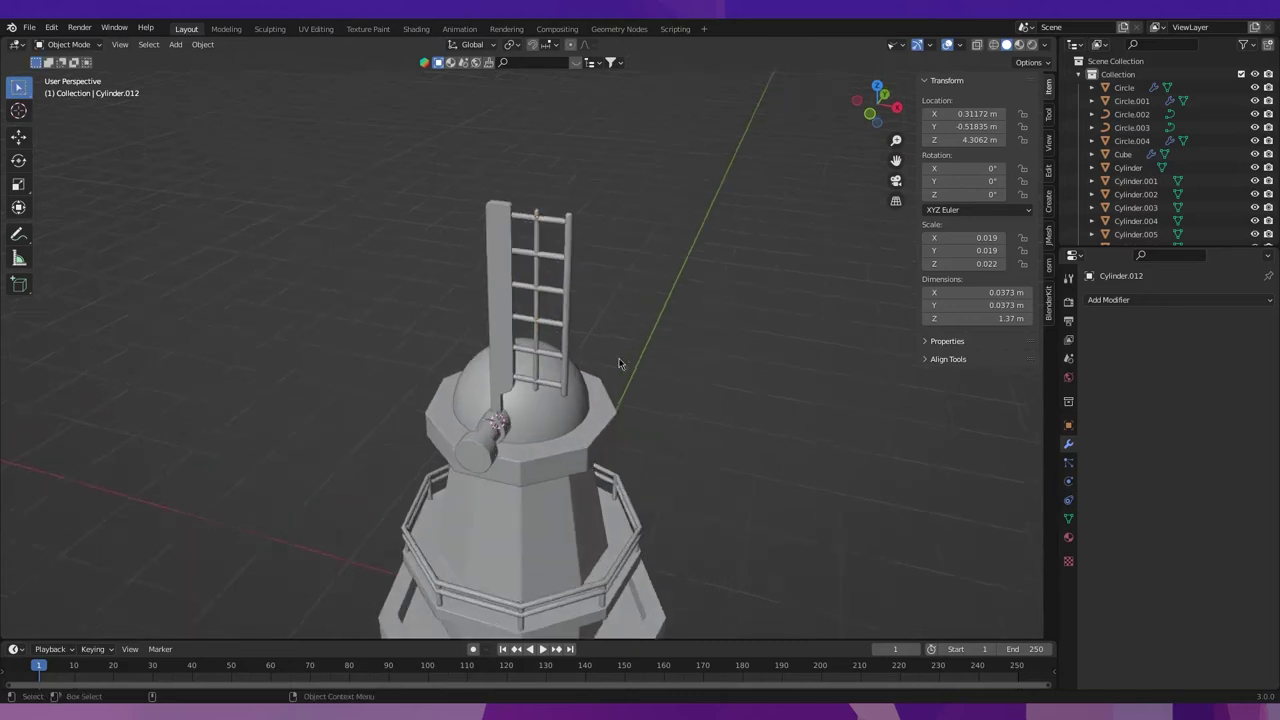
scroll(620, 300, "up", 3)
mouse_move(605, 295)
middle_mouse_down()
mouse_move(625, 276)
mouse_move(544, 200)
middle_mouse_up()
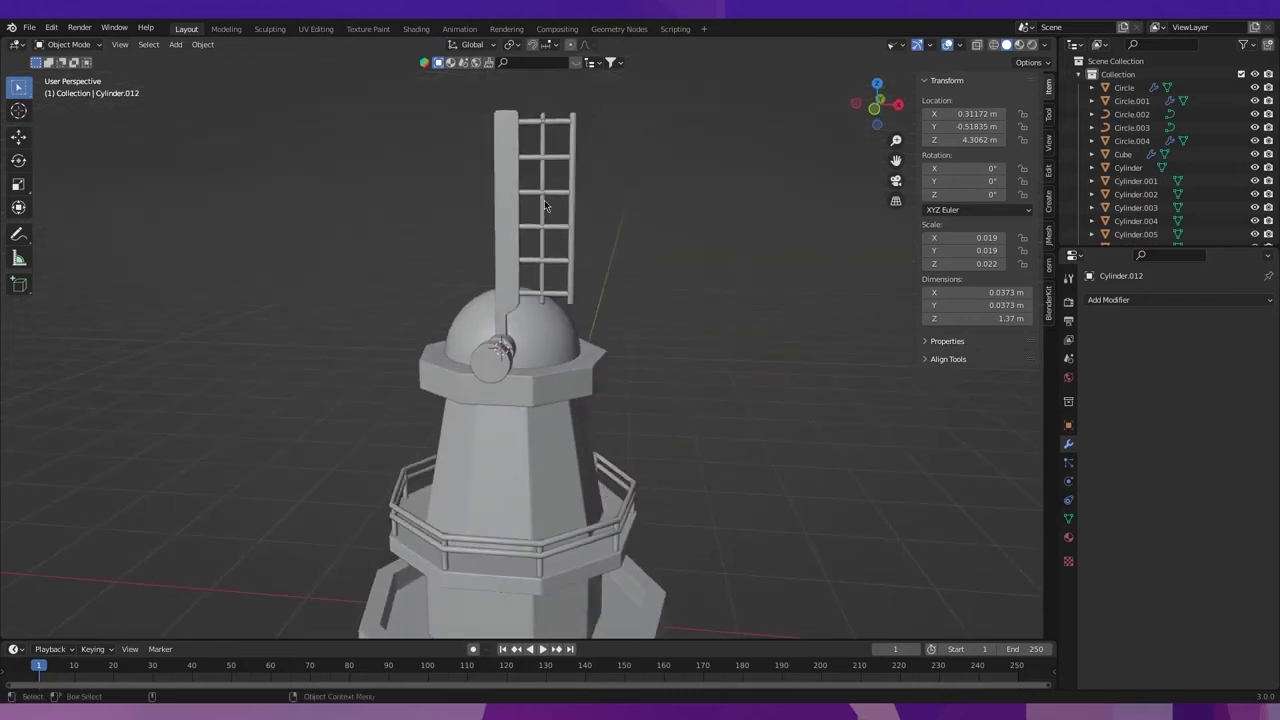
left_click(544, 200)
key("s")
key("shift+z")
left_click(668, 216)
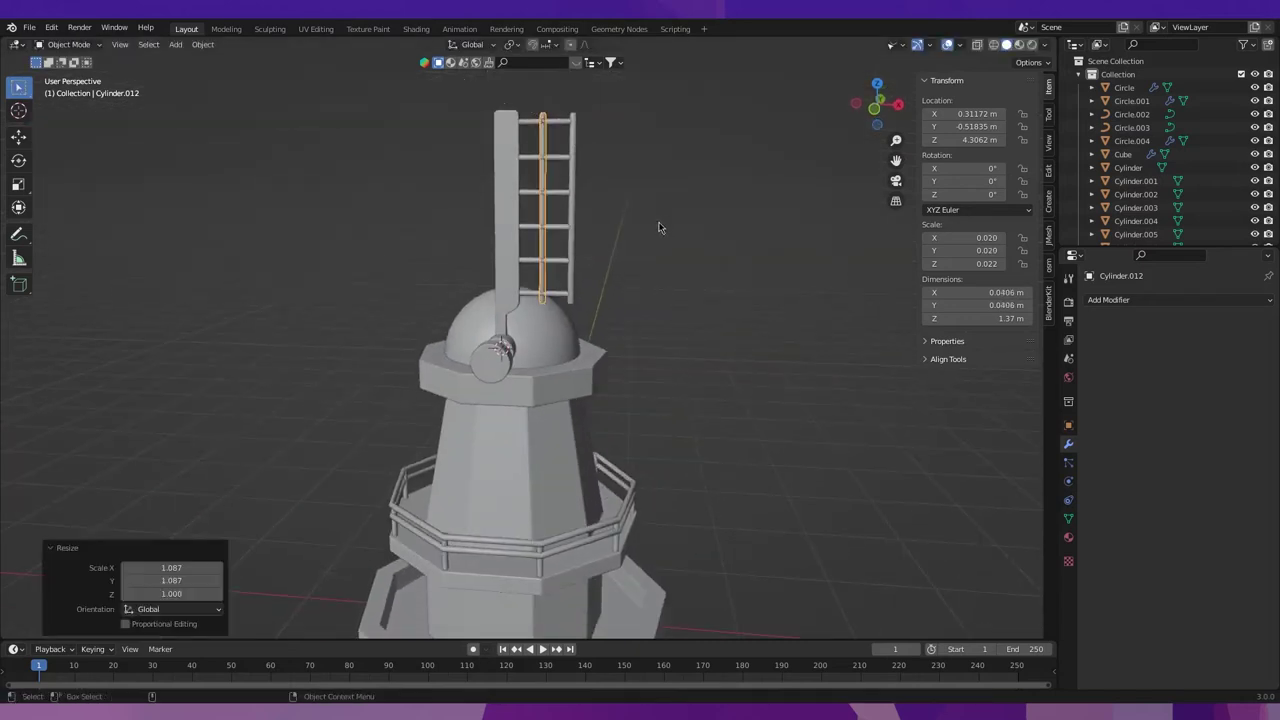
scroll(640, 226, "up", 2)
scroll(586, 226, "up", 2)
scroll(640, 240, "down", 3)
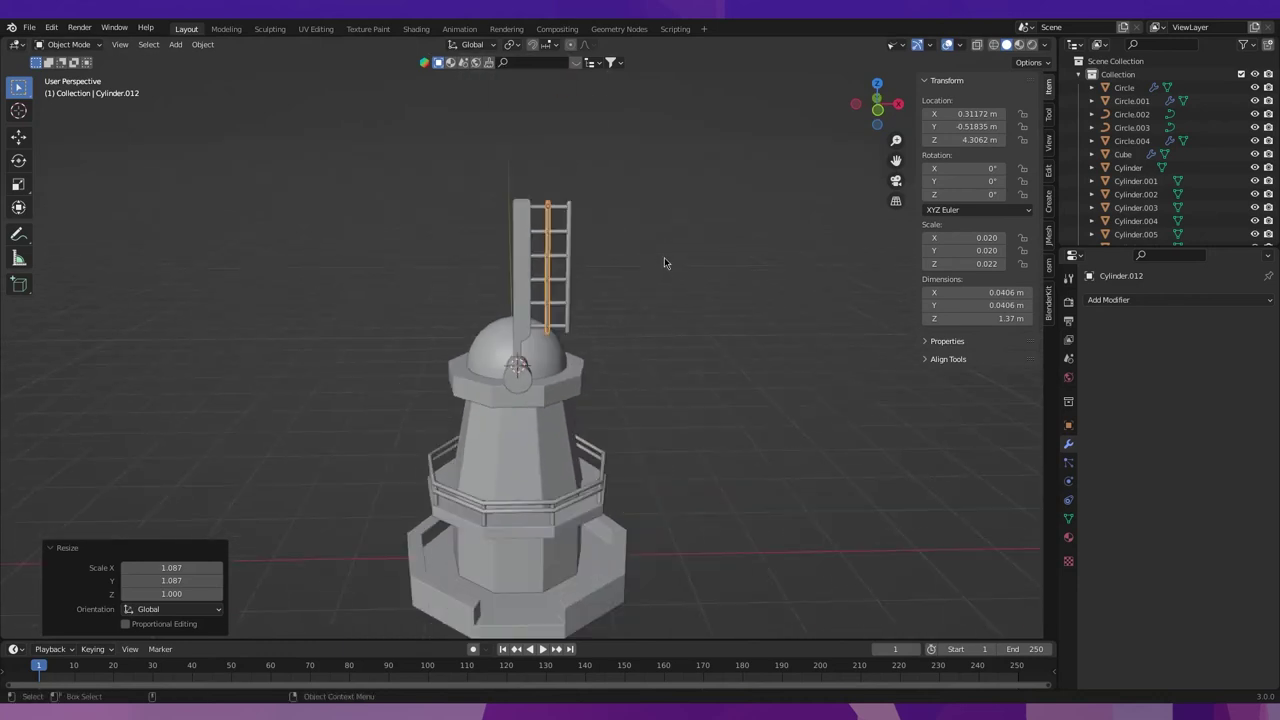
scroll(664, 257, "up", 1)
left_click_drag(506, 122, 642, 254)
left_click(565, 230, "shift")
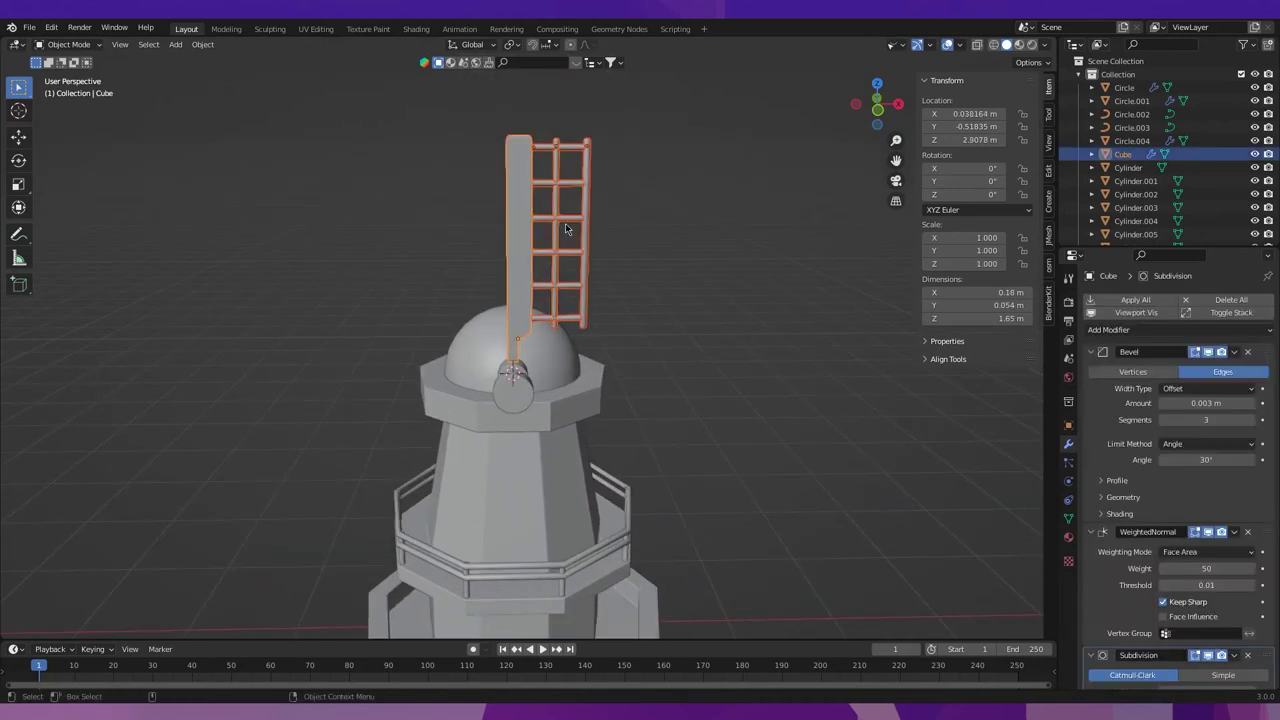
Parent the ladder parts to the Cube arm, keeping their transforms.
key("ctrl+p")
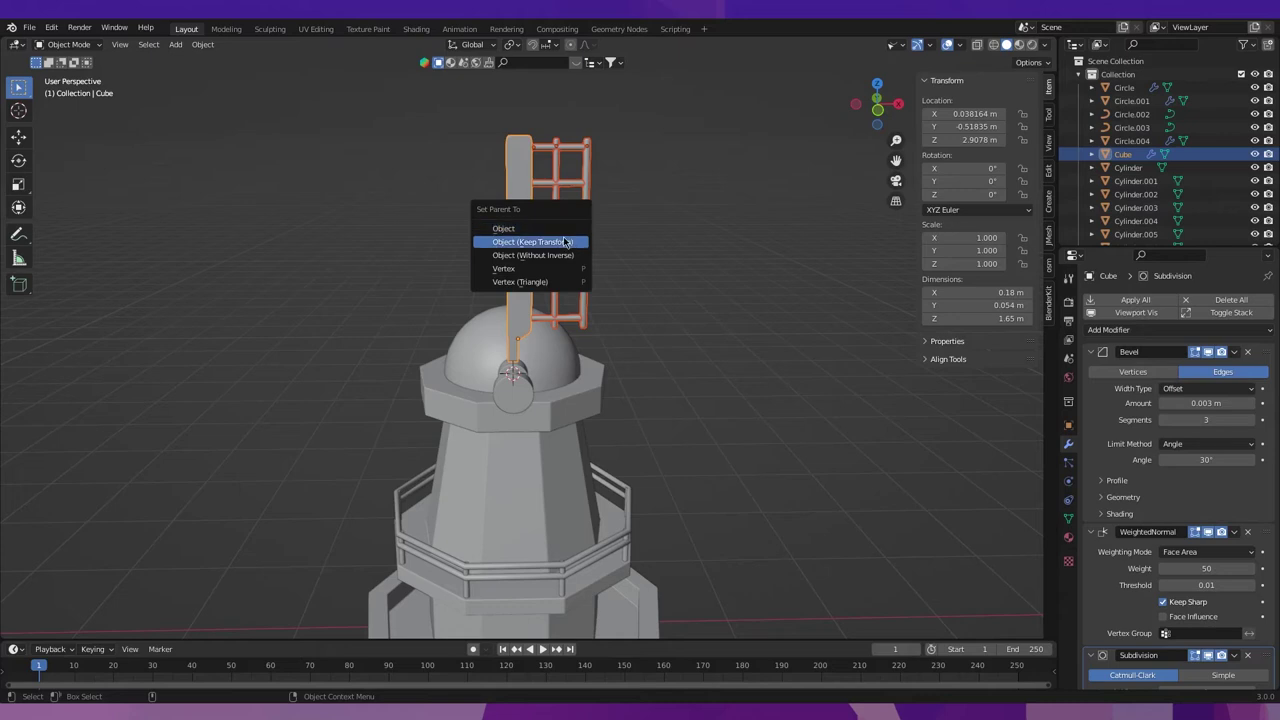
left_click(570, 242)
left_click(658, 252)
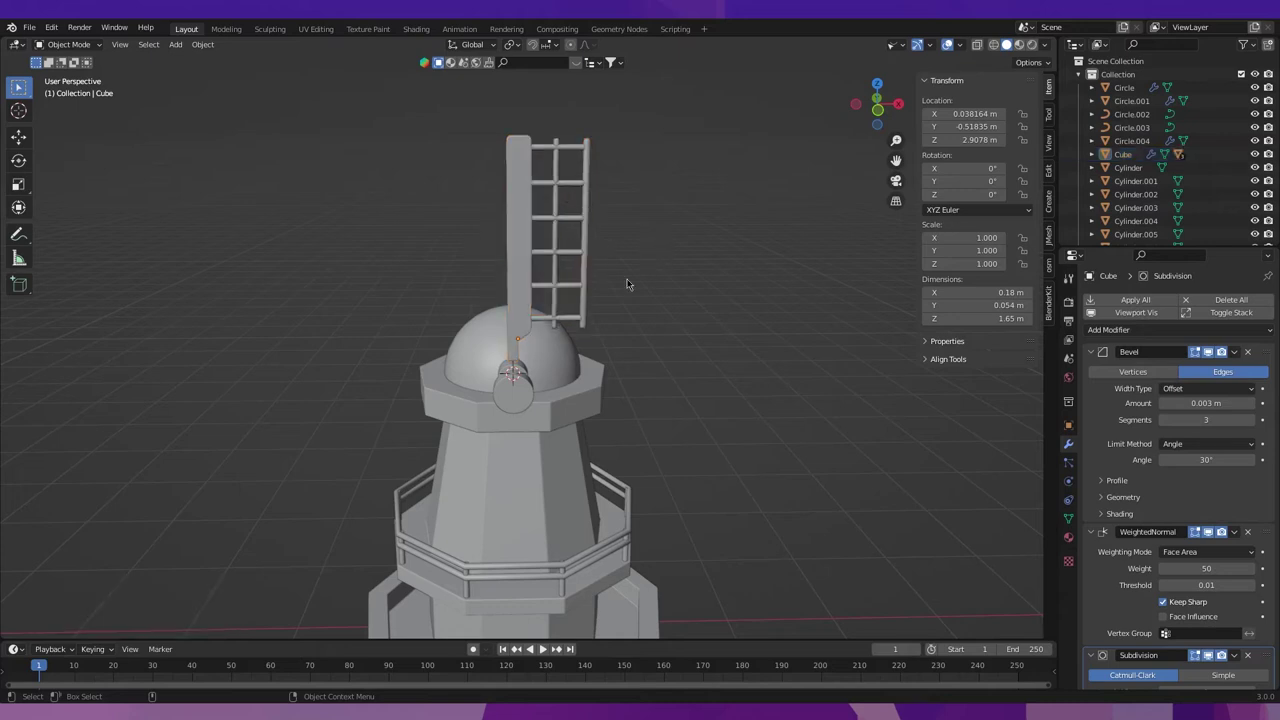
In top view, slide the Cube arm forward along Y and to X 0.021356 m.
key("grave")
key("KP_7")
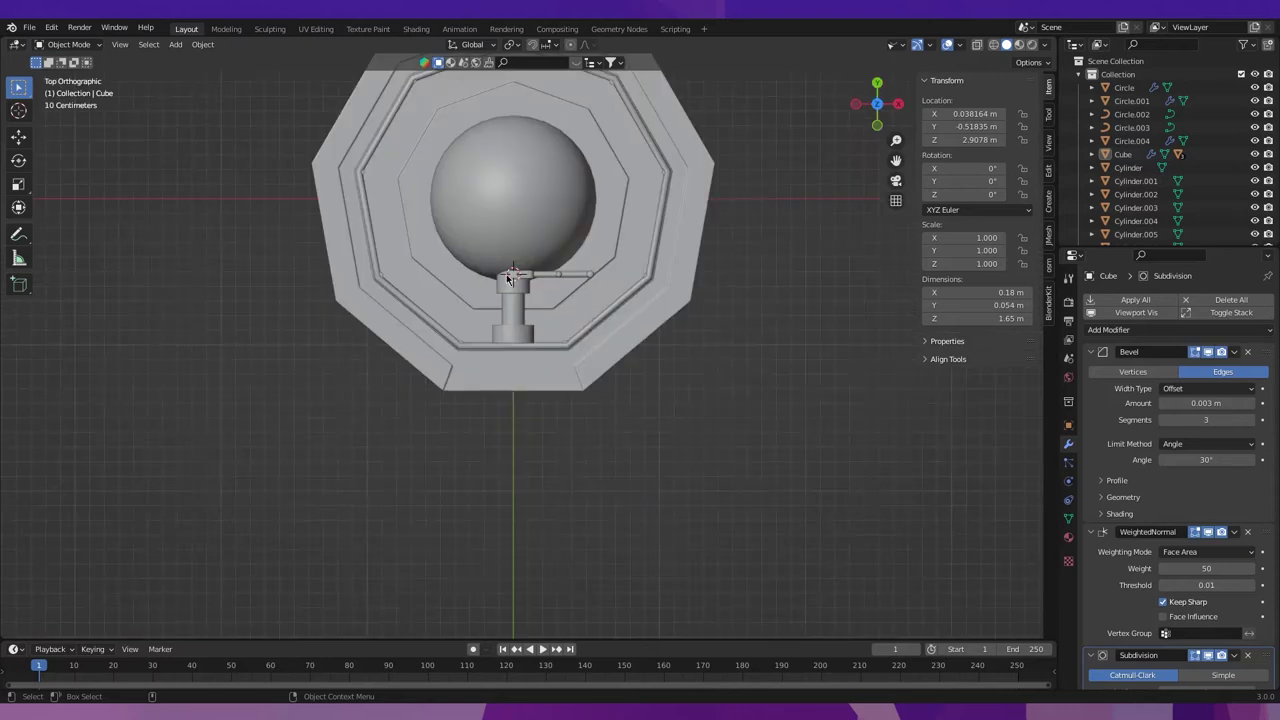
left_click(508, 278)
key("shift+space")
key("g")
mouse_move(527, 225)
left_mouse_down()
mouse_move(512, 292)
mouse_move(500, 259)
left_mouse_up()
scroll(512, 292, "up", 4)
scroll(512, 292, "up", 2)
left_click_drag(540, 314, 530, 313)
scroll(530, 313, "down", 3)
Inspect the arm's mesh in isolation, then restore the full tower in Object Mode.
middle_click_drag(530, 313, 543, 423)
scroll(591, 258, "up", 2)
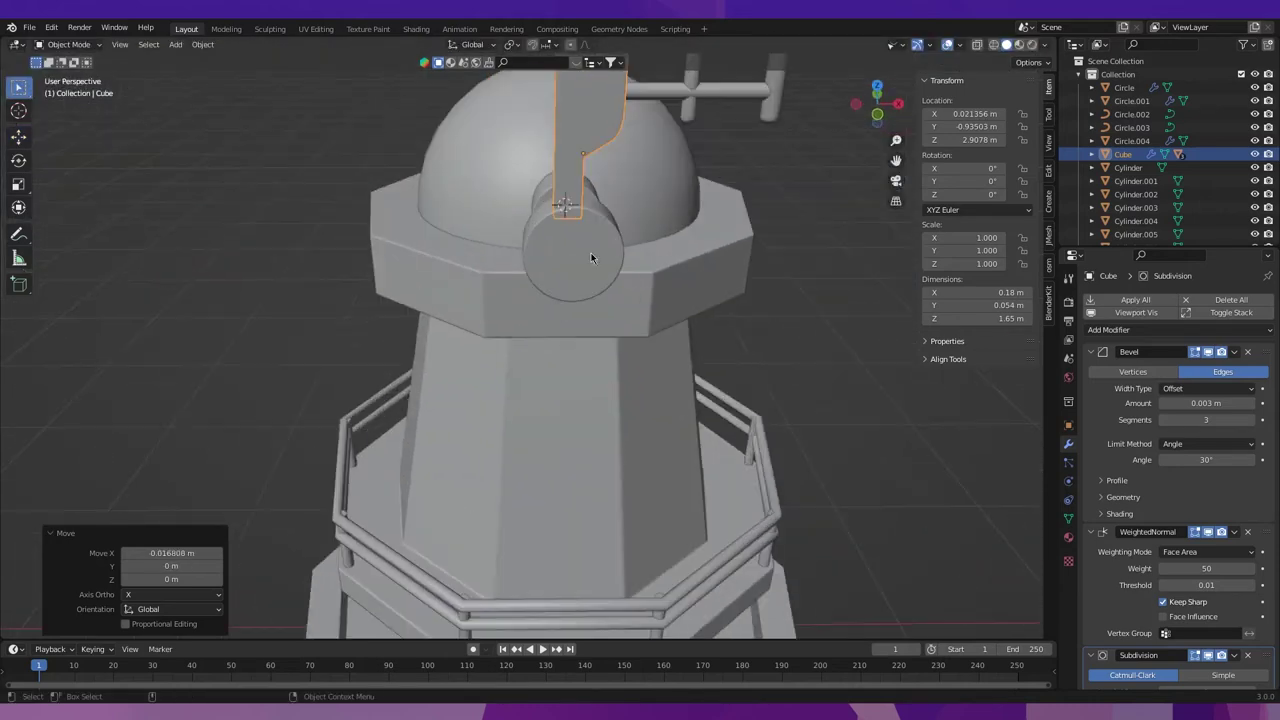
key("Tab")
scroll(591, 258, "up", 2)
key("KP_Divide")
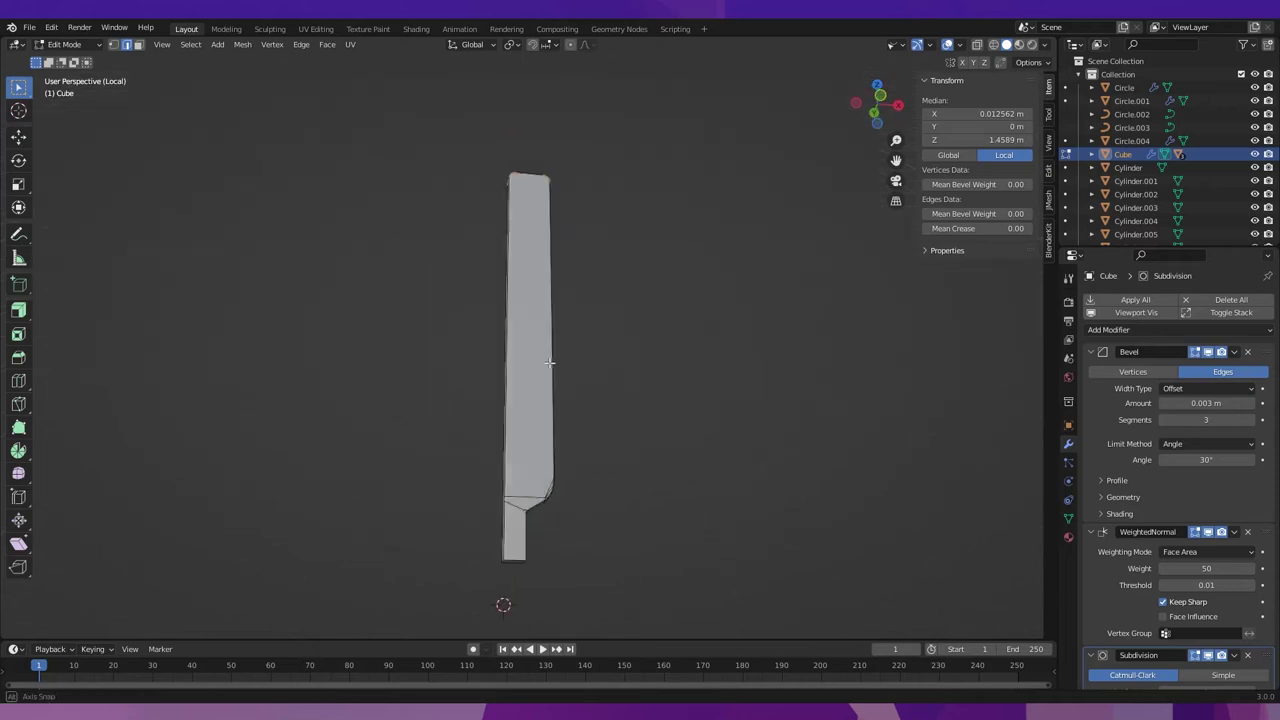
middle_click_drag(549, 363, 585, 492)
scroll(585, 492, "up", 2)
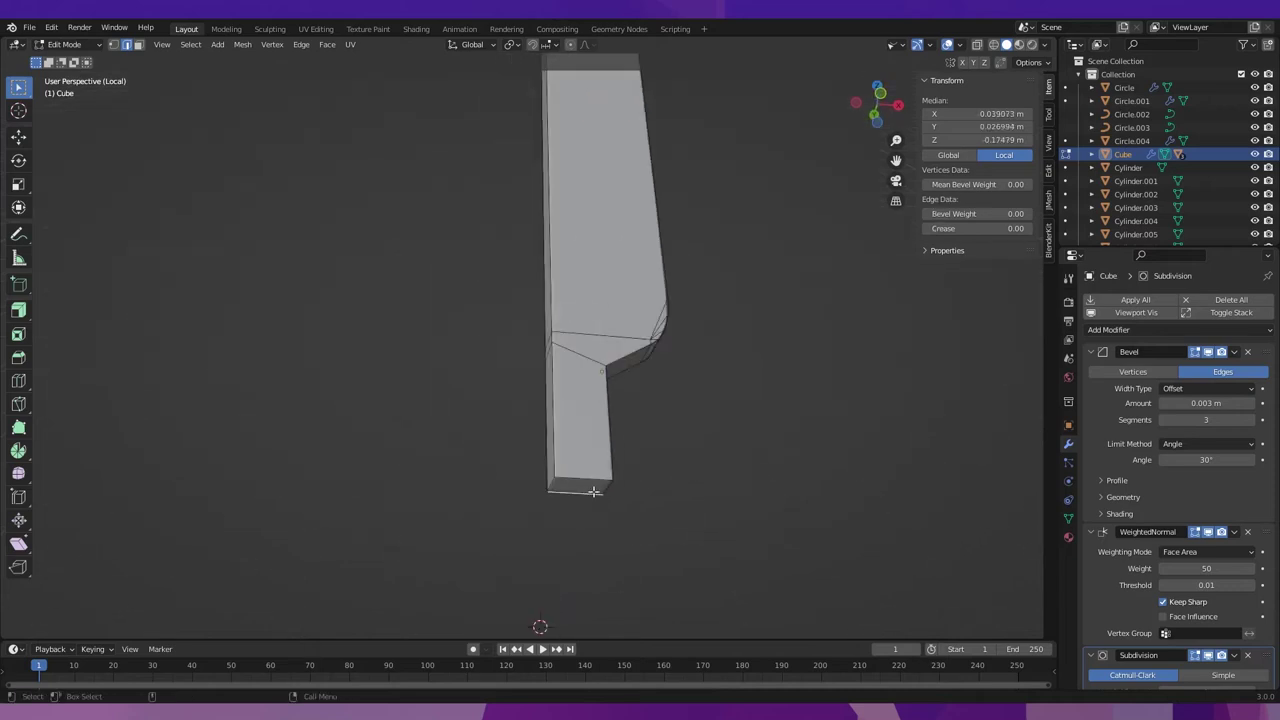
key("Tab")
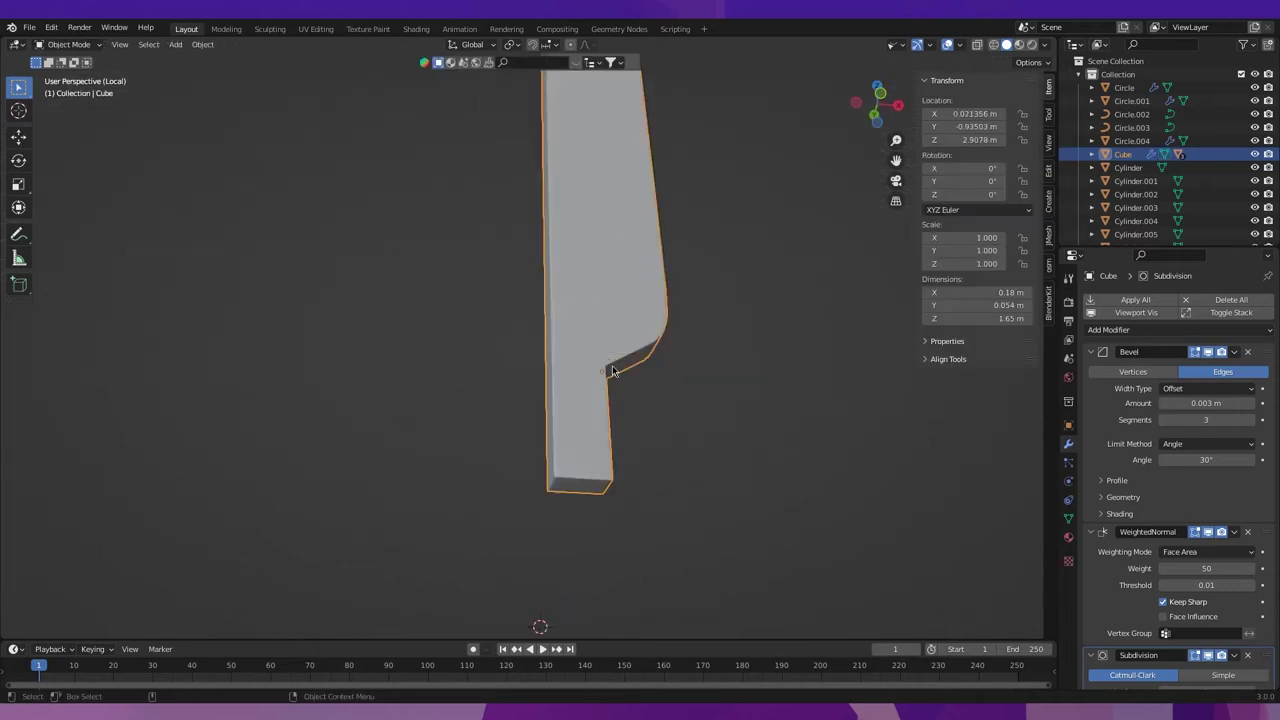
key("KP_Divide")
Select the Cylinder.009 hub and view it from the side.
scroll(612, 366, "down", 1)
left_click(591, 295)
scroll(591, 295, "up", 1)
mouse_move(598, 282)
middle_mouse_down()
mouse_move(554, 274)
mouse_move(466, 303)
middle_mouse_up()
Snap the 3D cursor to the centre of the hub's front knob vertices.
key("KP_Decimal")
key("Tab")
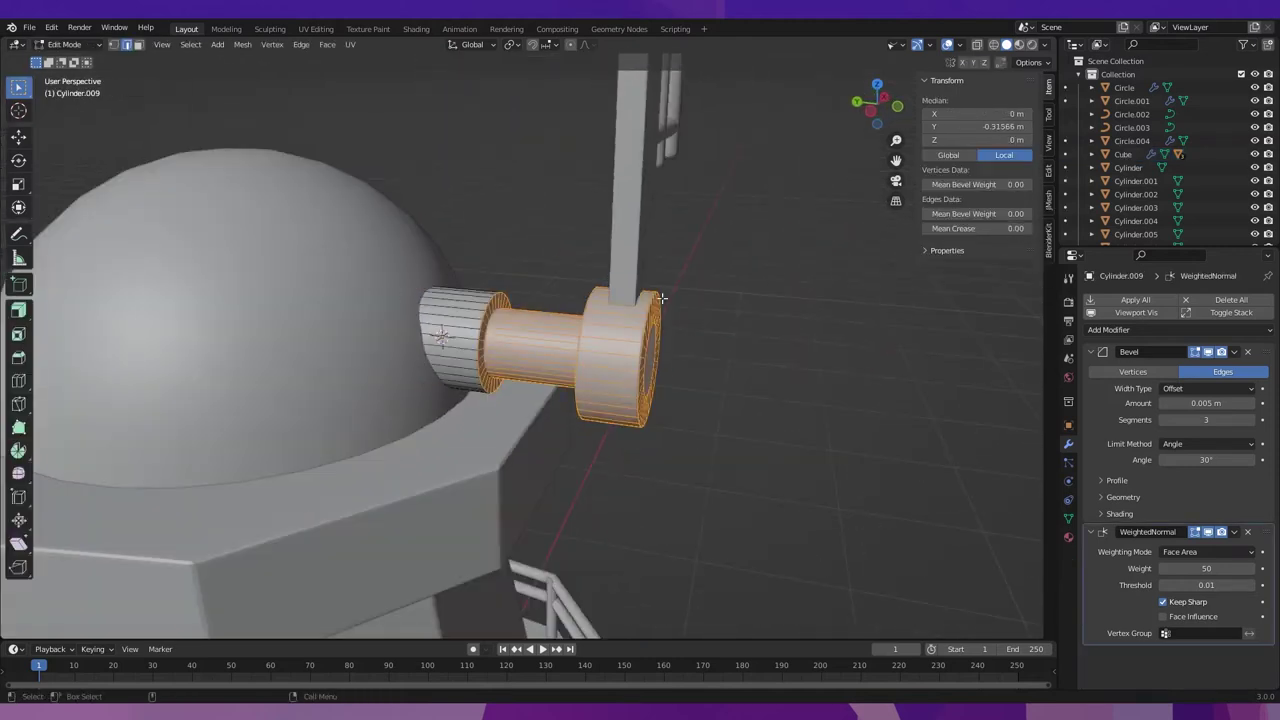
key("alt+z")
mouse_move(640, 398)
middle_mouse_down()
mouse_move(594, 409)
mouse_move(651, 434)
middle_mouse_up()
left_click_drag(583, 435, 615, 378)
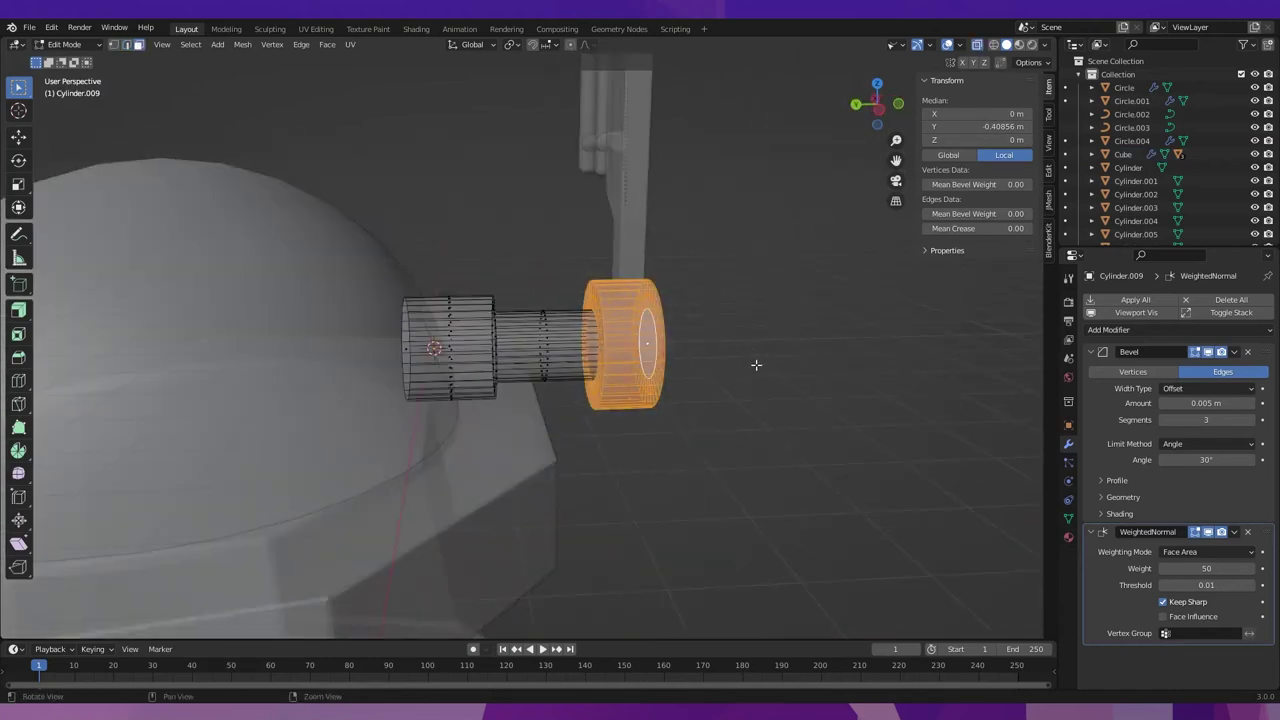
key("alt+z")
middle_click_drag(760, 366, 630, 372)
key("shift+s")
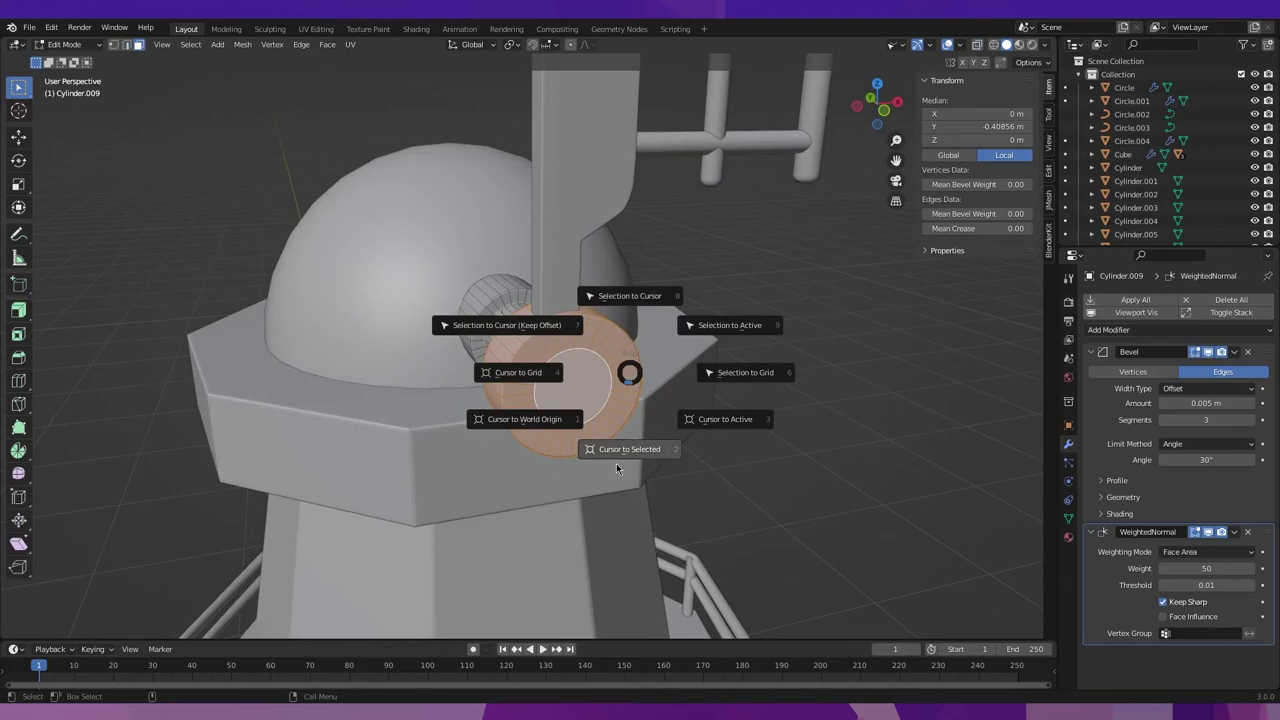
left_click(625, 449)
Back in Object Mode, set the transform pivot point to the 3D Cursor.
middle_click_drag(625, 458, 669, 363)
key("ctrl+Tab")
key("ctrl+Tab")
left_click(703, 283)
key("KP_1")
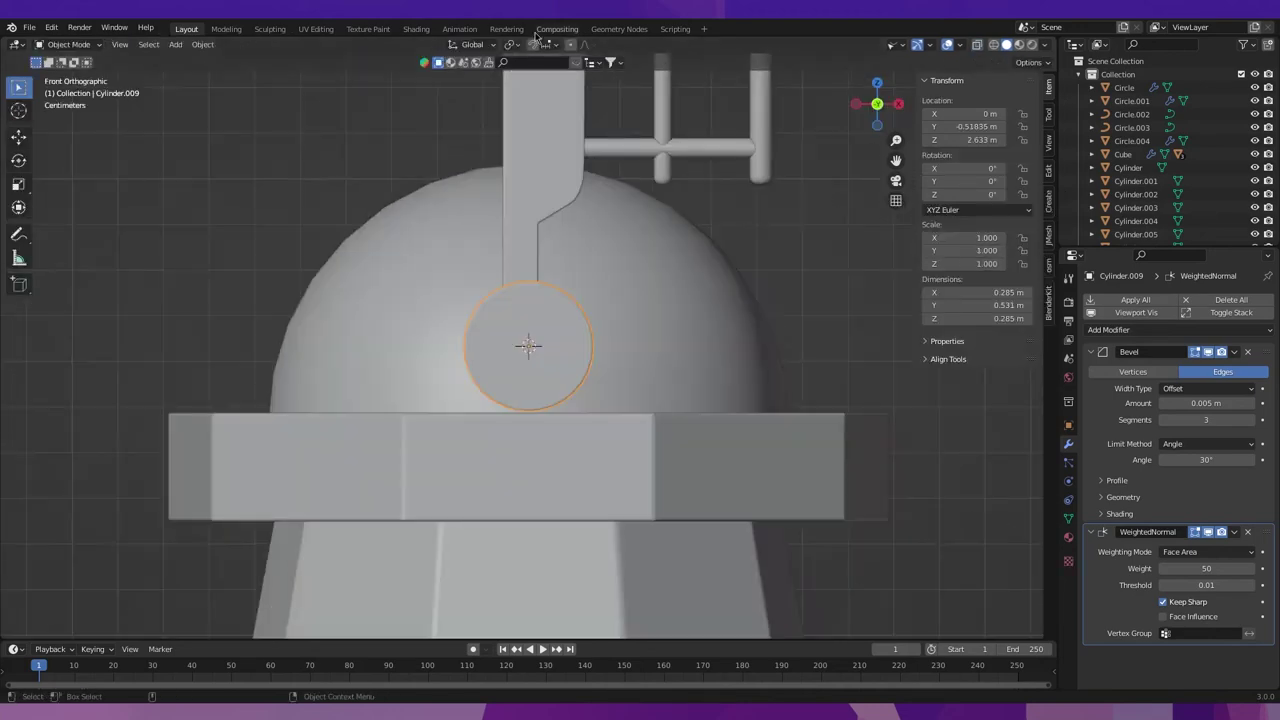
left_click(522, 47)
left_click(543, 86)
Rotate the Cube arm and its ladder 30.2° around the hub centre.
scroll(528, 300, "down", 6)
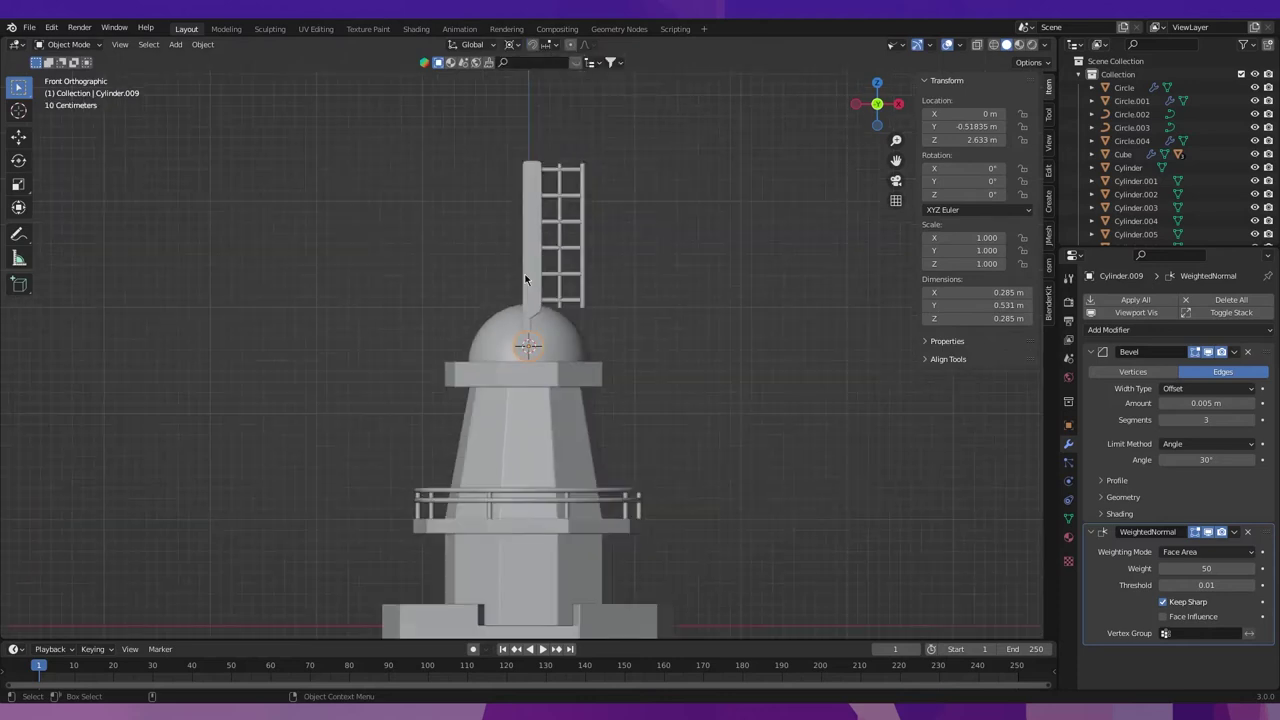
left_click(528, 276)
scroll(528, 276, "up", 2)
key("r")
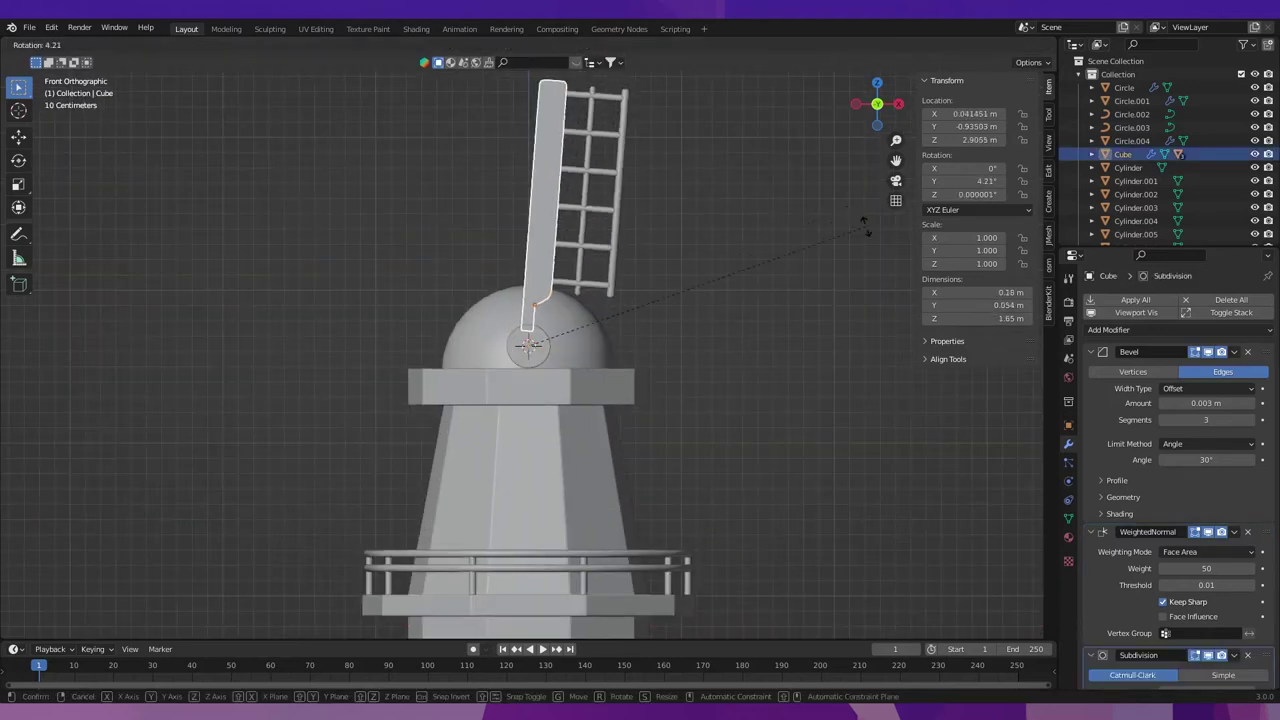
left_click(893, 385)
mouse_move(792, 356)
middle_mouse_down()
mouse_move(737, 377)
mouse_move(771, 421)
mouse_move(711, 340)
middle_mouse_up()
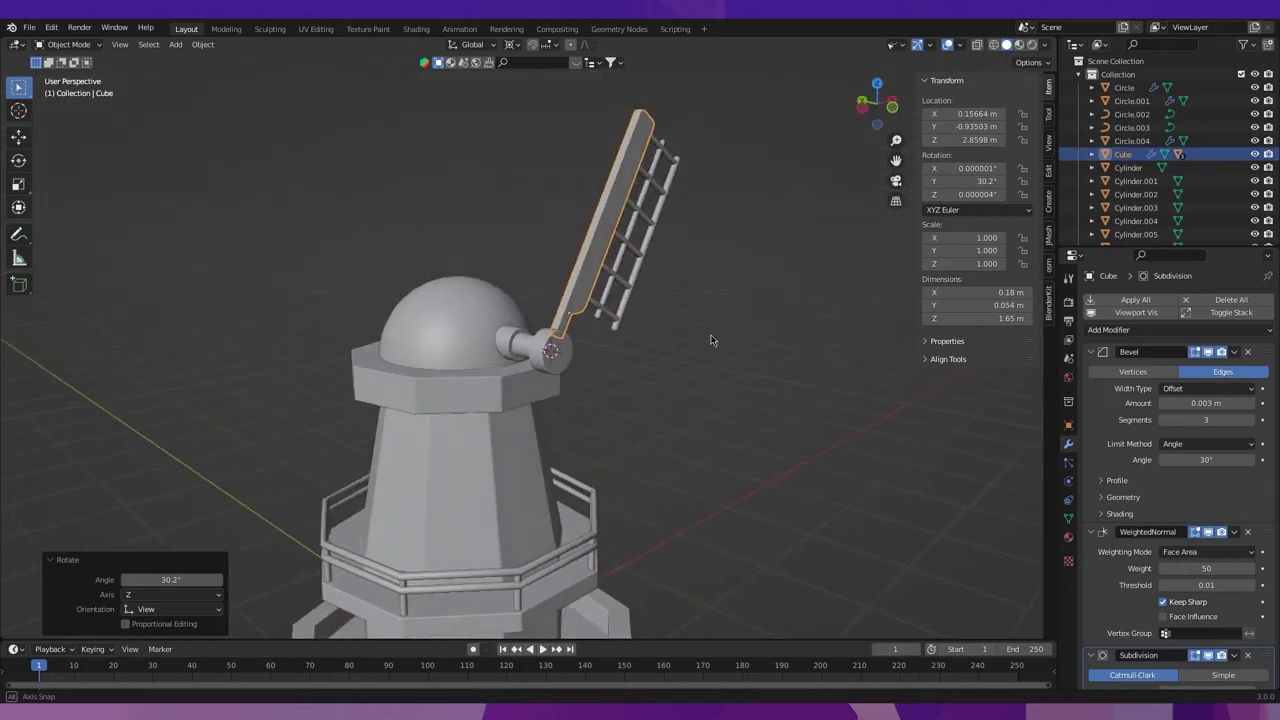
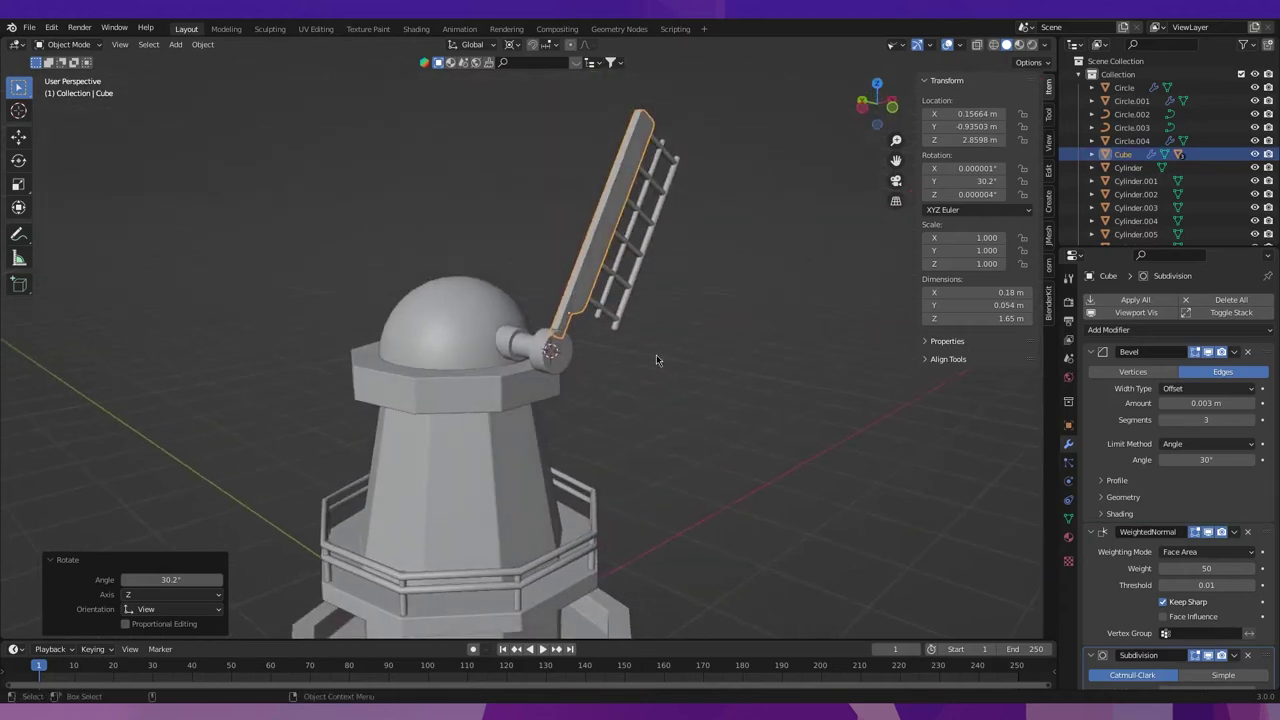
In front view, select the blade together with its linked ladder after undoing a stray copy.
left_click(897, 116)
key("shift+d")
key("r")
key("Escape")
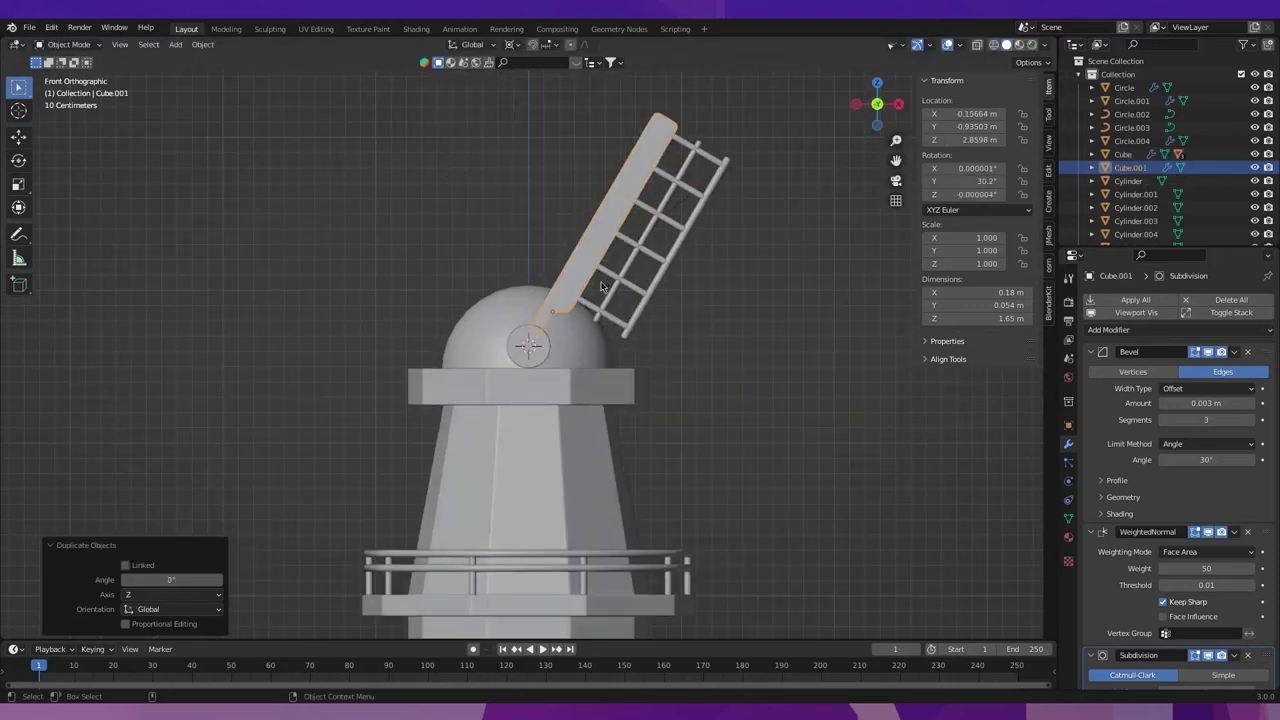
key("ctrl+z")
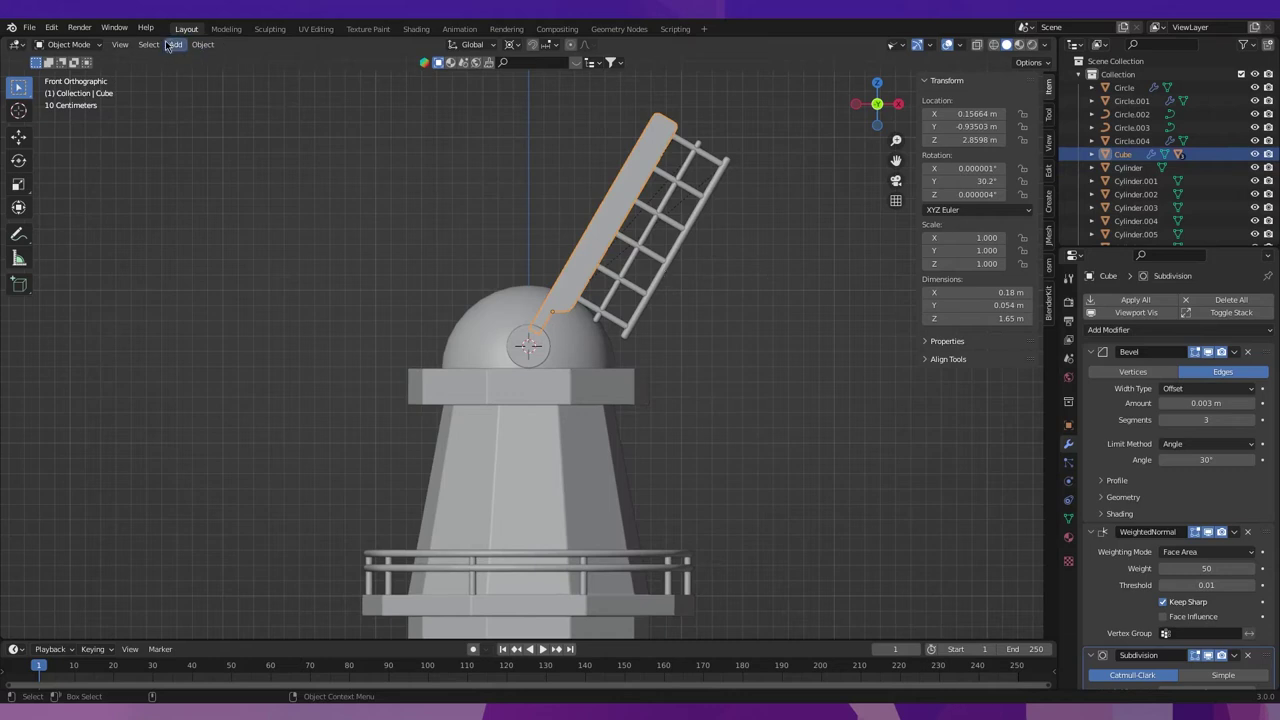
left_click(148, 44)
left_click(300, 233)
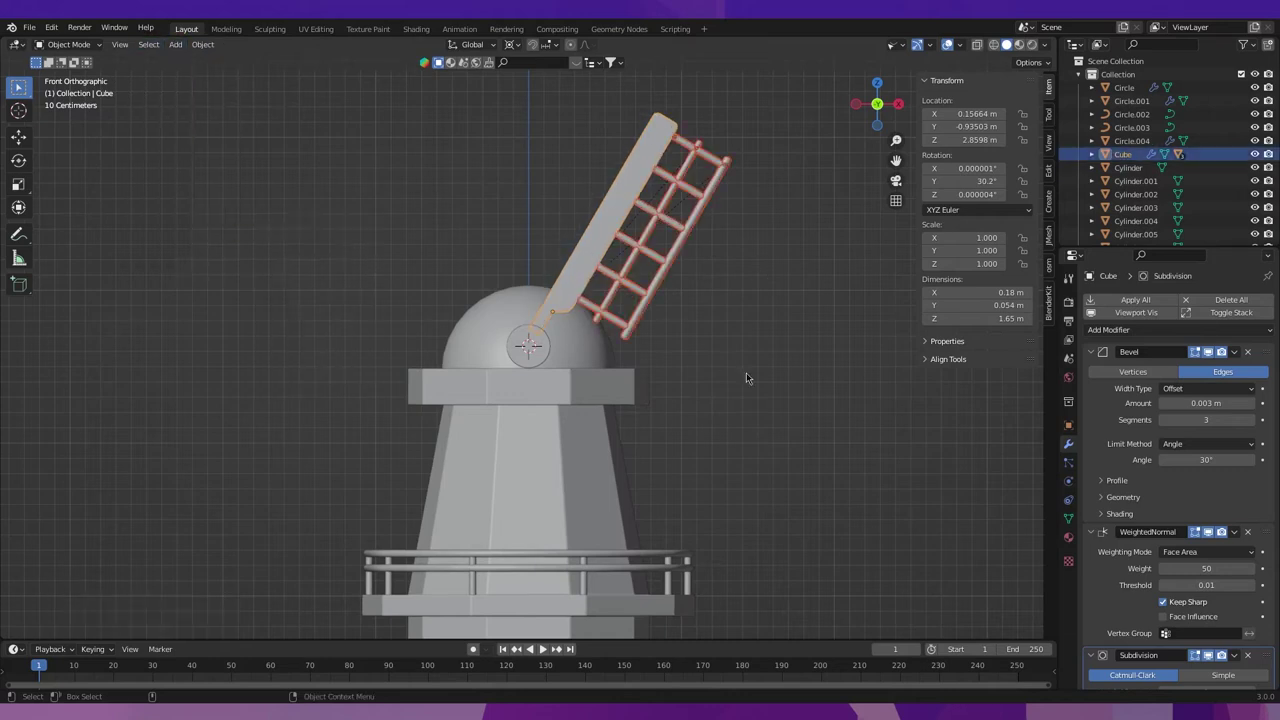
Duplicate the blade and ladder, rotating the copy into the second blade position.
key("shift+d")
key("r")
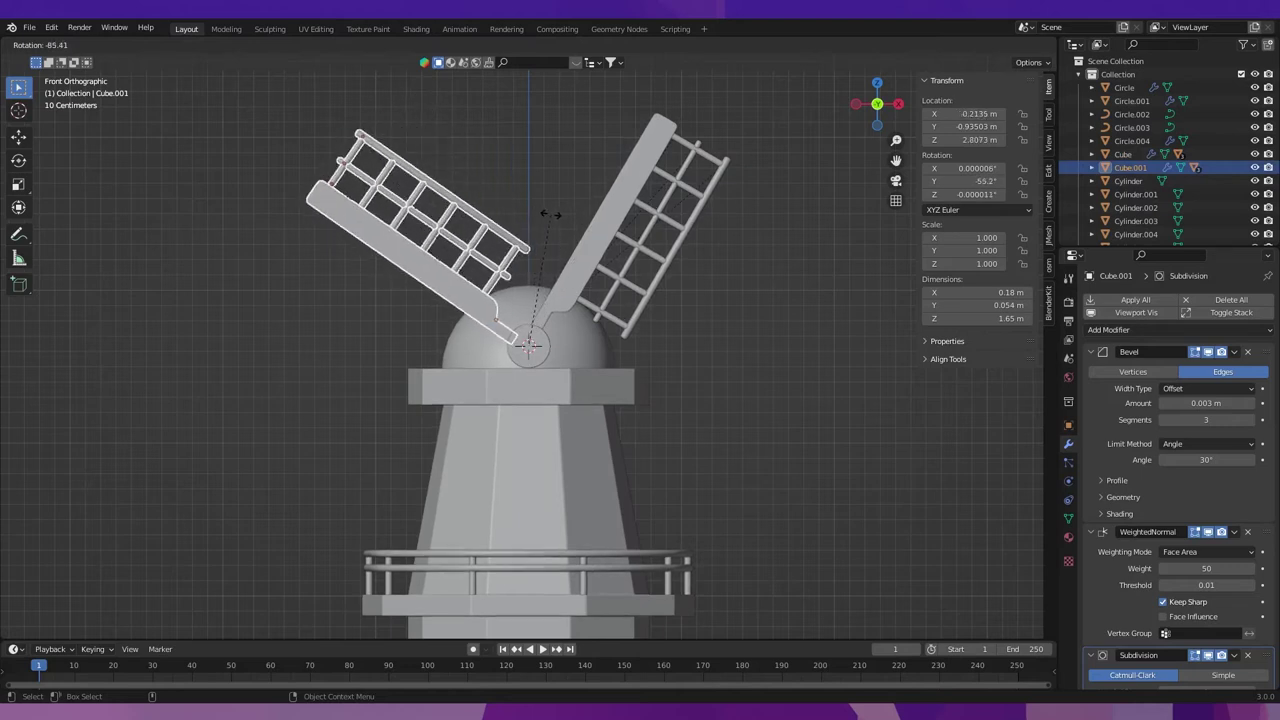
left_click(551, 214)
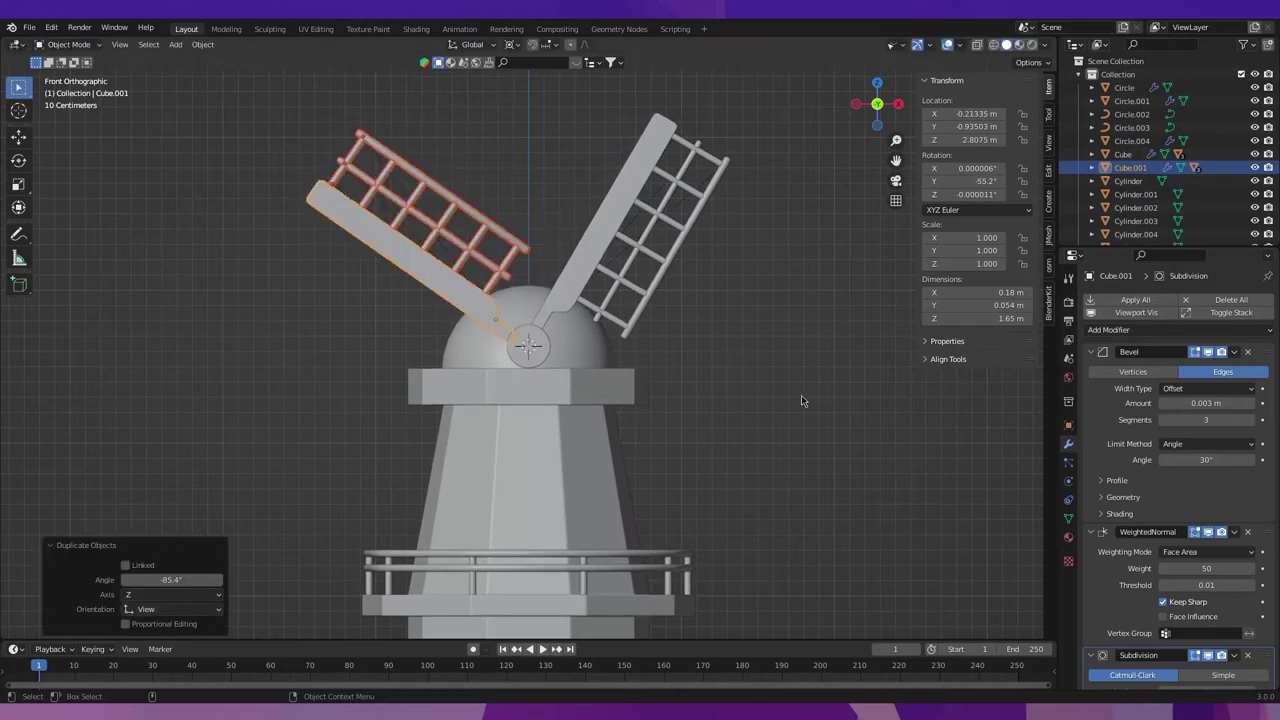
key("shift+d")
key("Escape")
key("r")
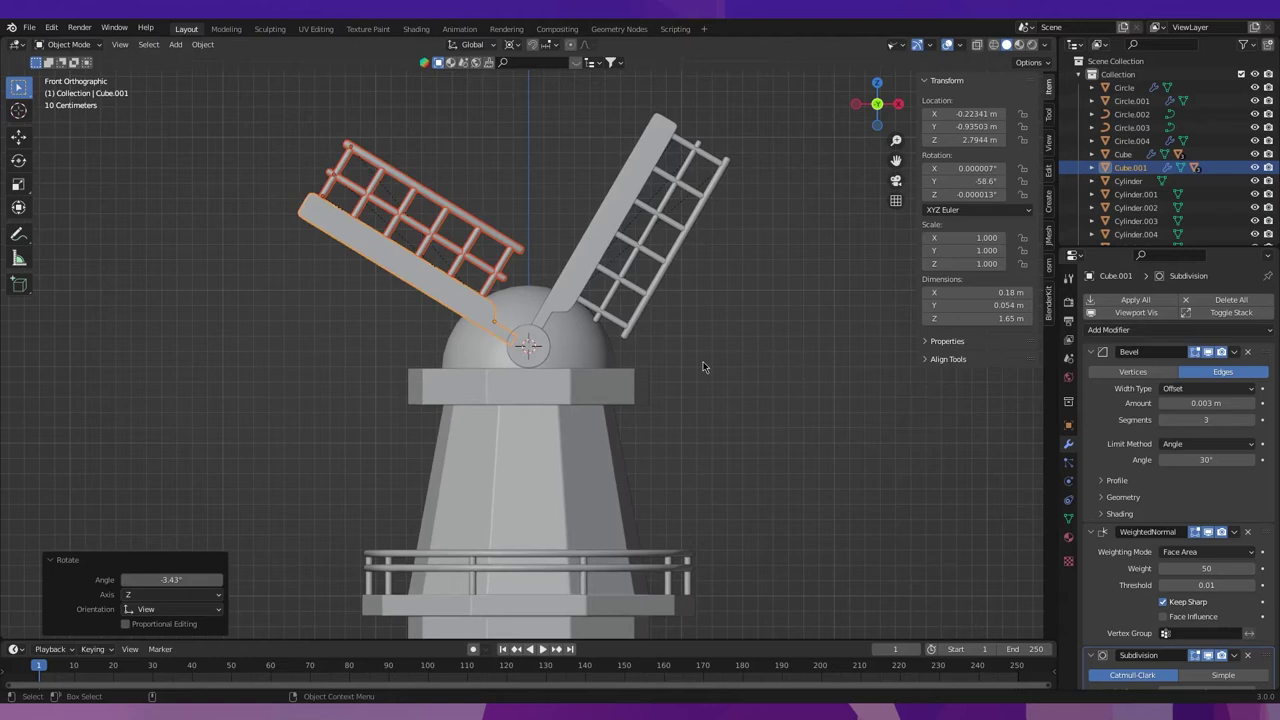
left_click(702, 361)
Add the third and fourth blade copies rotated evenly around the hub.
key("shift+d")
key("Escape")
key("r")
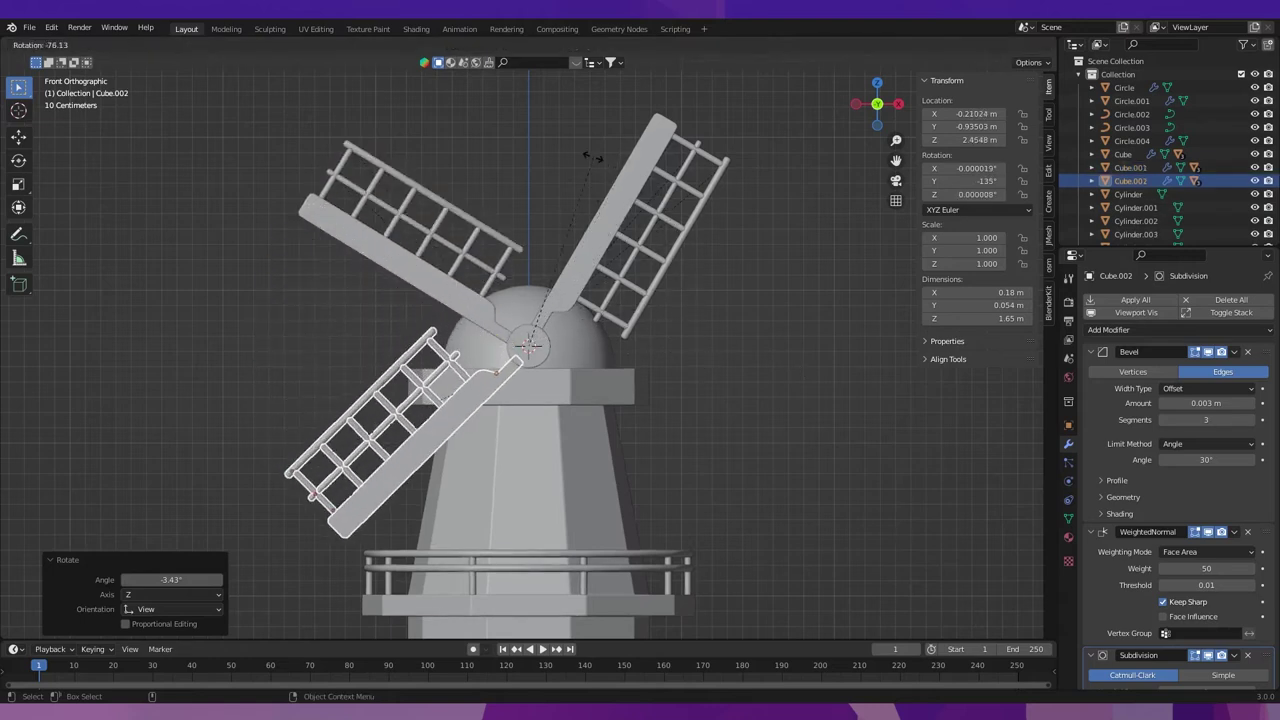
left_click(531, 137)
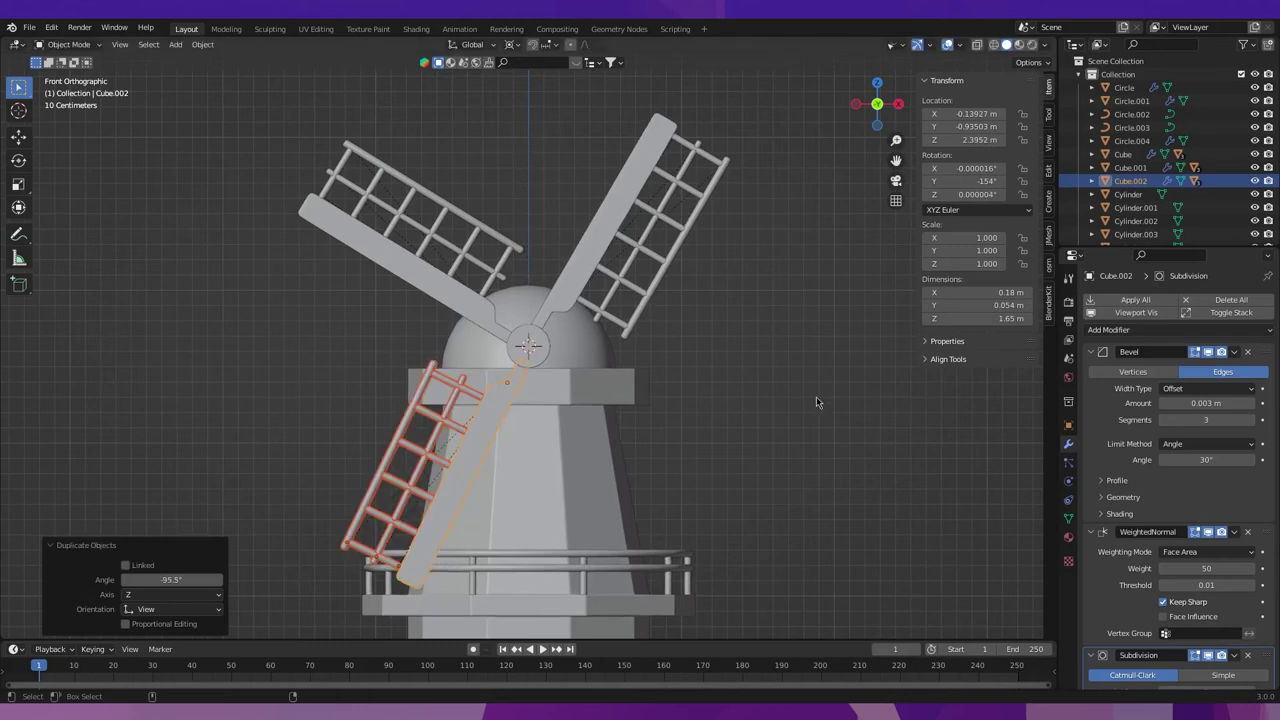
key("shift+d")
key("r")
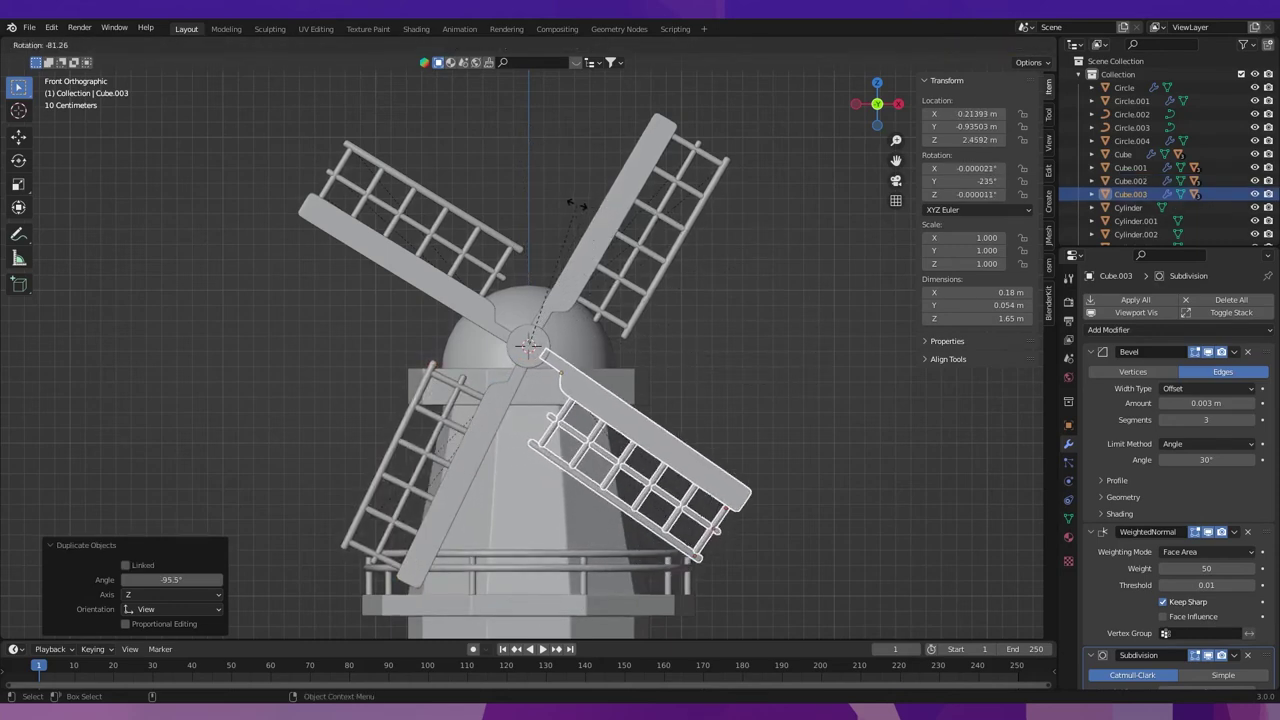
left_click(573, 204)
mouse_move(573, 204)
middle_mouse_down()
mouse_move(826, 388)
mouse_move(857, 386)
mouse_move(783, 363)
mouse_move(636, 370)
mouse_move(613, 399)
mouse_move(597, 362)
mouse_move(525, 380)
mouse_move(536, 388)
mouse_move(437, 335)
mouse_move(570, 337)
middle_mouse_up()
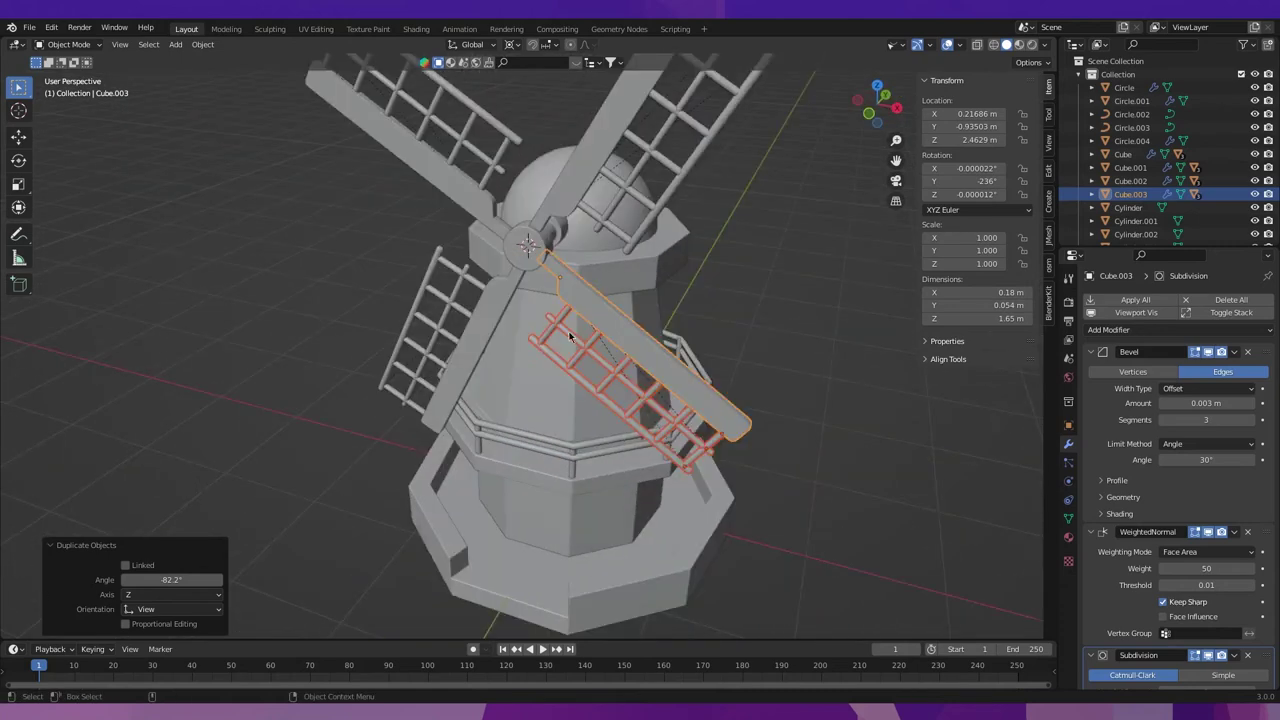
Select all four blades and the hub, then slide them along the hub axis.
left_click(506, 302, "shift")
left_click(445, 165, "shift")
left_click(680, 190, "shift")
mouse_move(698, 264)
middle_mouse_down()
mouse_move(591, 268)
mouse_move(585, 245)
mouse_move(575, 260)
middle_mouse_up()
left_click(586, 258, "shift")
key("shift+space")
key("g")
left_click_drag(592, 262, 553, 262)
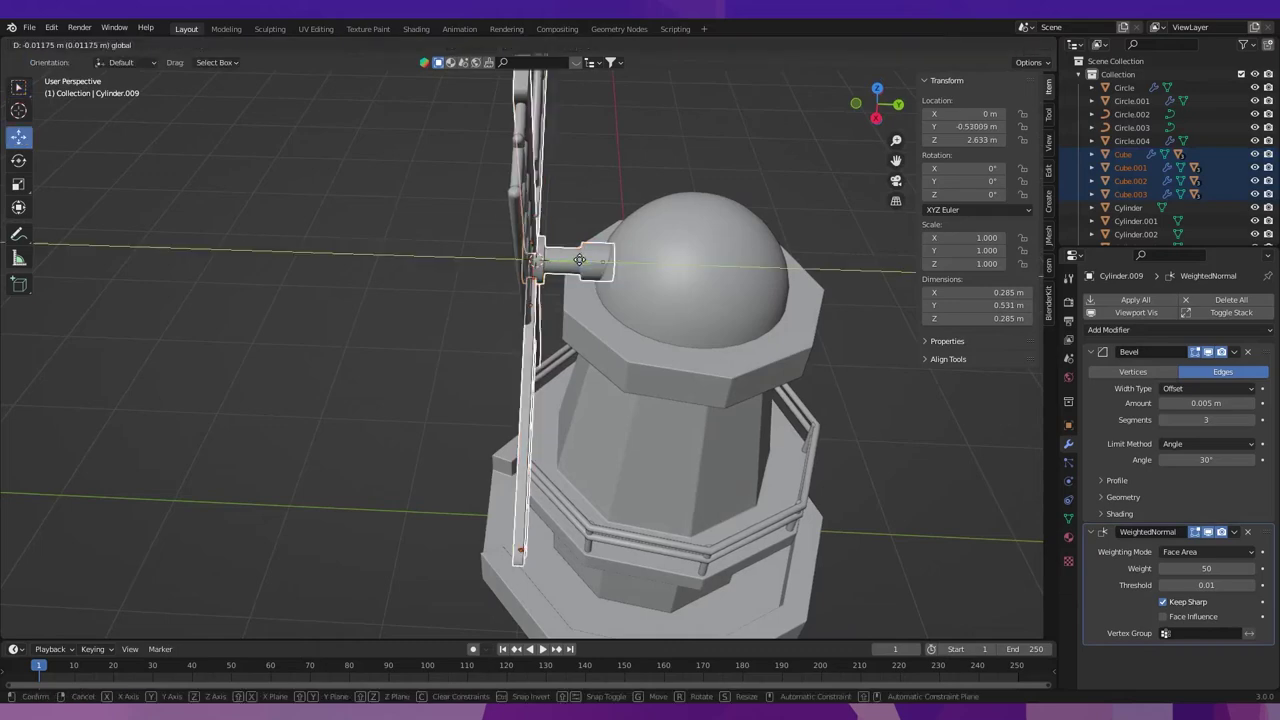
left_click(553, 262)
From top view, nudge the blades and hub slightly along Y.
key("grave")
left_click(594, 252)
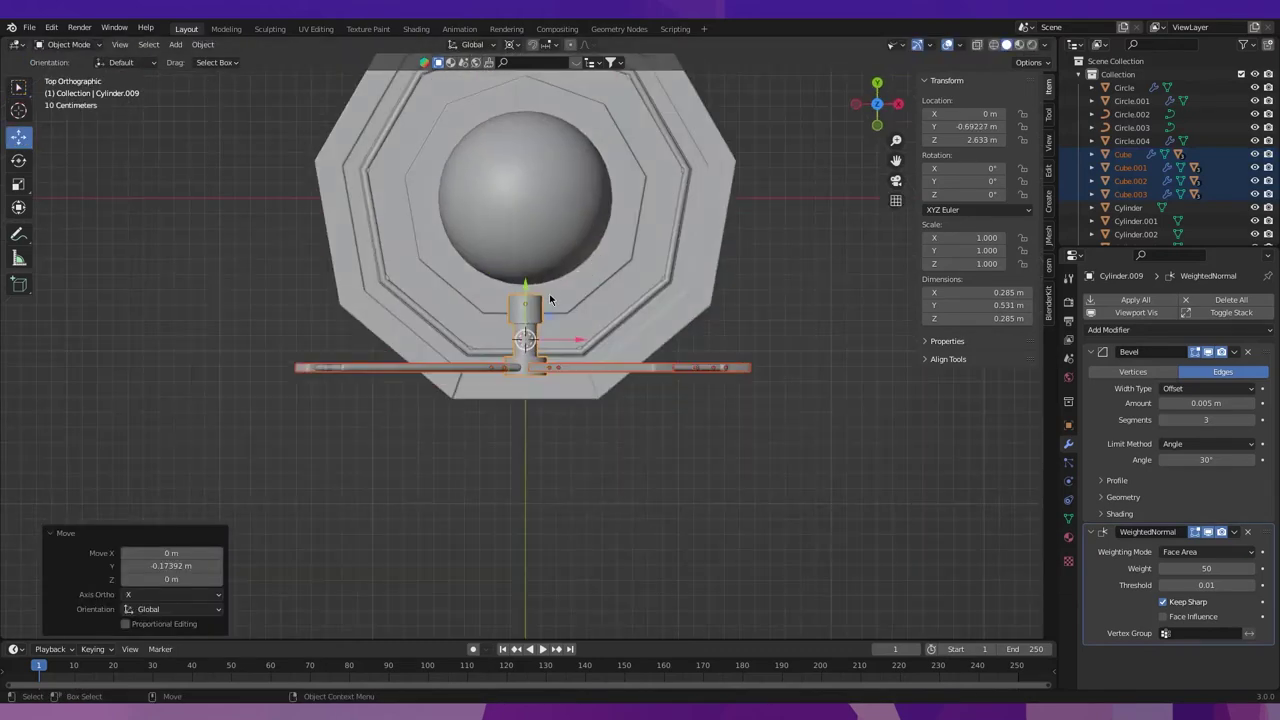
left_click_drag(533, 296, 520, 288)
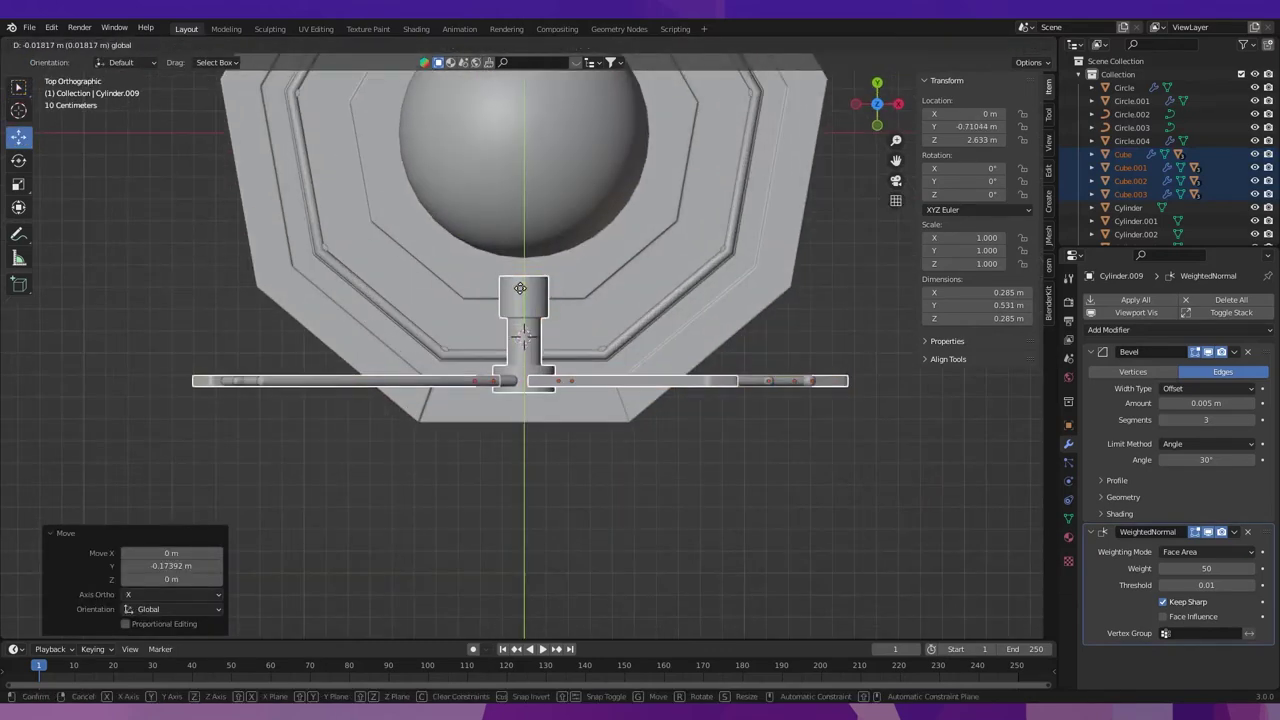
left_click(520, 288)
mouse_move(520, 288)
middle_mouse_down()
mouse_move(560, 322)
mouse_move(523, 275)
mouse_move(605, 285)
middle_mouse_up()
Lengthen the hub cylinder by moving its rear end faces toward the dome.
left_click(601, 203)
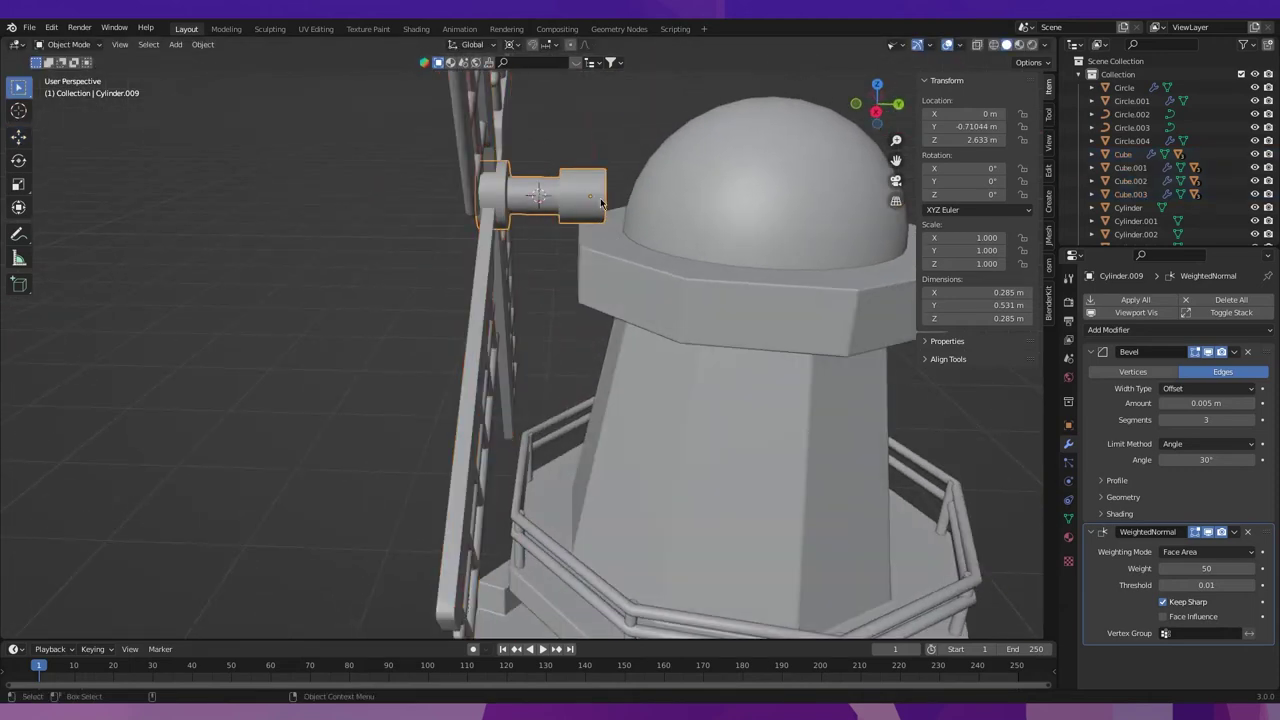
key("Tab")
left_click(875, 111)
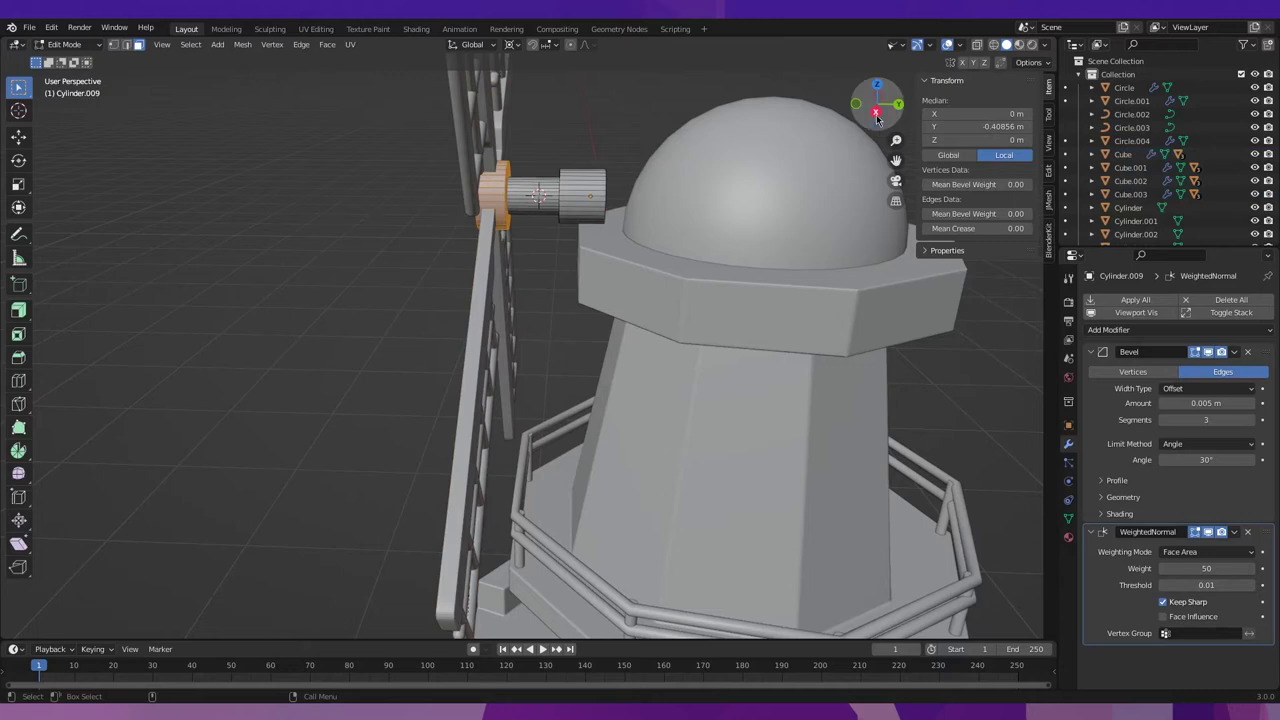
key("alt+z")
left_click_drag(628, 222, 549, 147)
key("shift+space")
key("g")
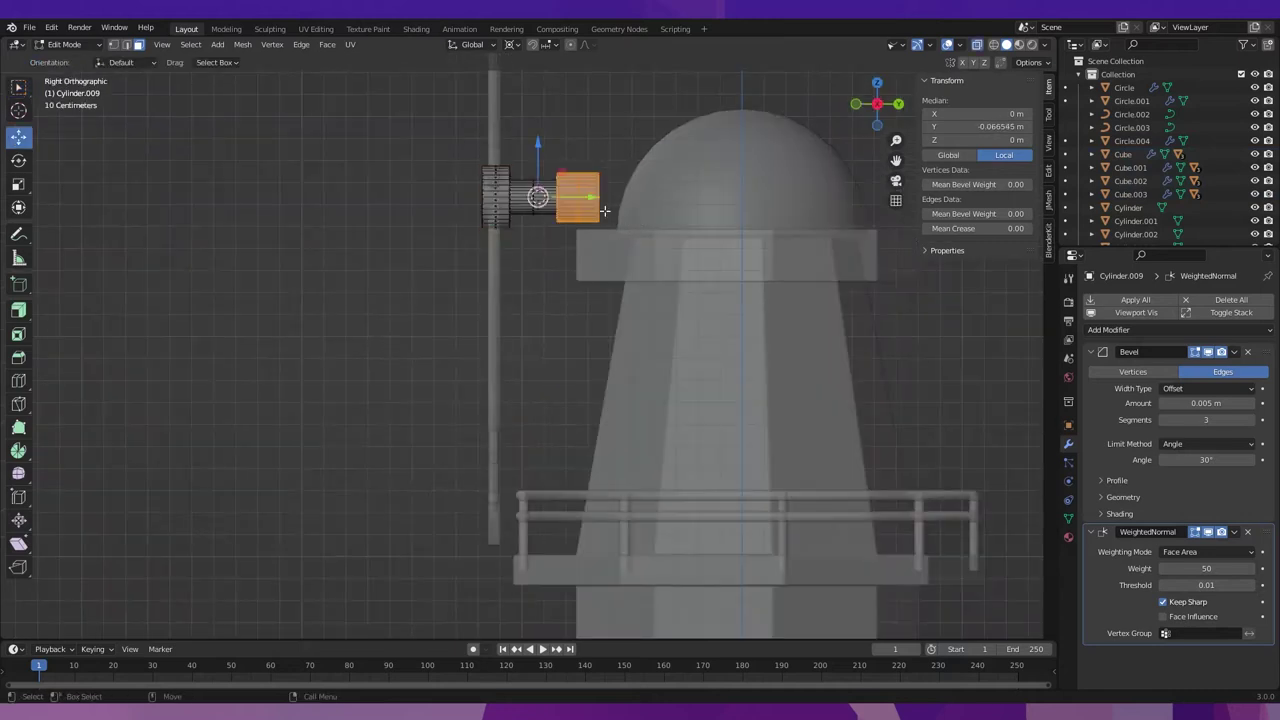
left_click_drag(590, 196, 611, 196)
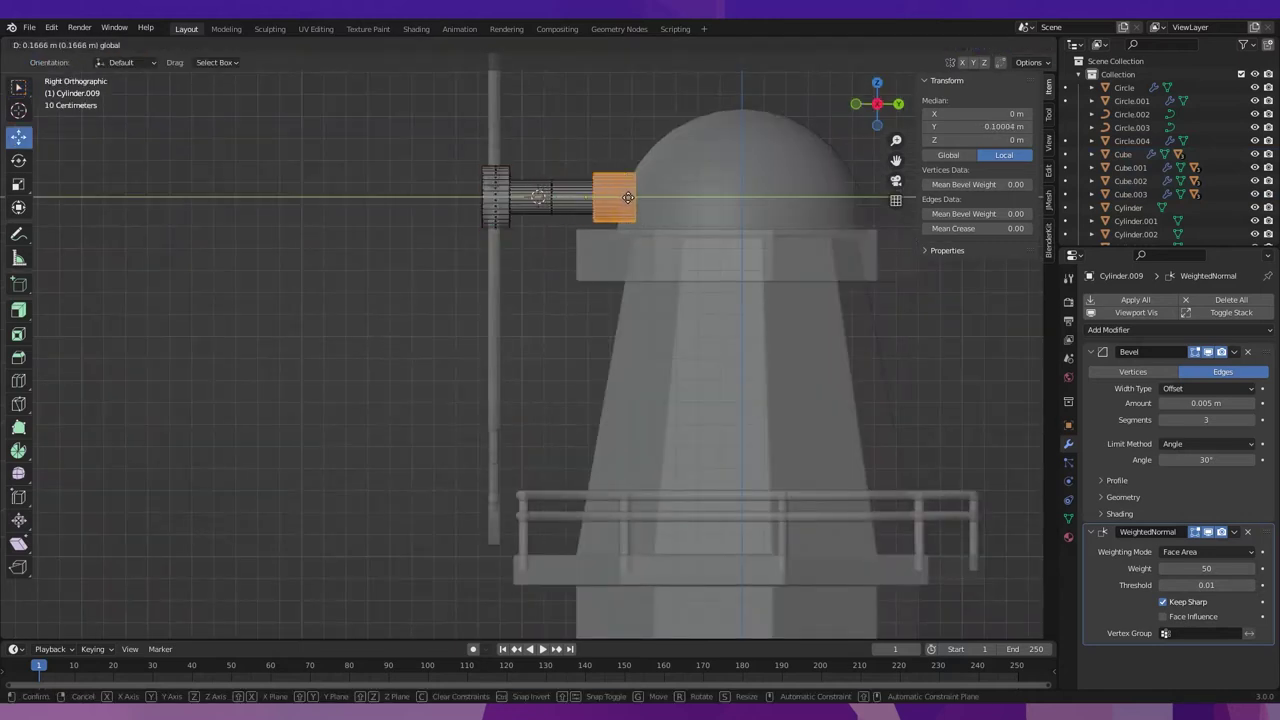
left_click_drag(636, 200, 636, 200)
Return to Object Mode and save the file as Windmill.blend.
key("ctrl+Tab")
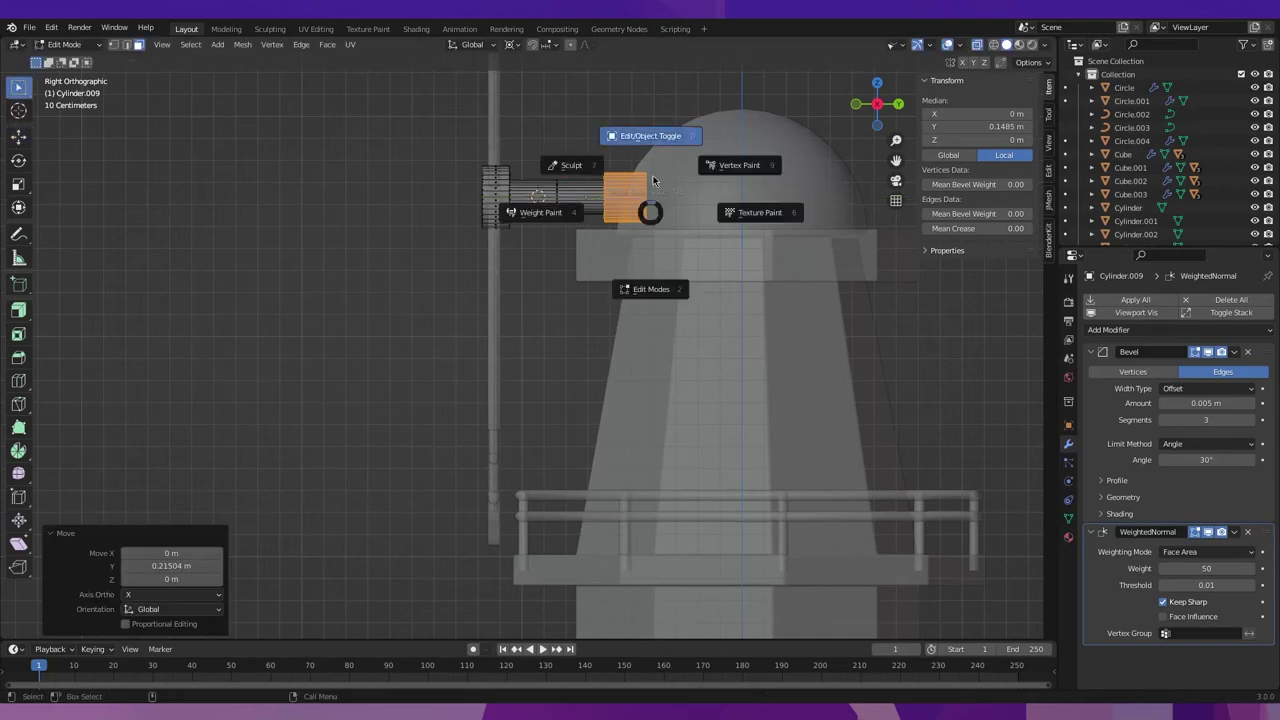
key("alt+z")
mouse_move(653, 215)
middle_mouse_down()
mouse_move(693, 277)
mouse_move(645, 315)
mouse_move(652, 304)
middle_mouse_up()
scroll(693, 277, "down", 3)
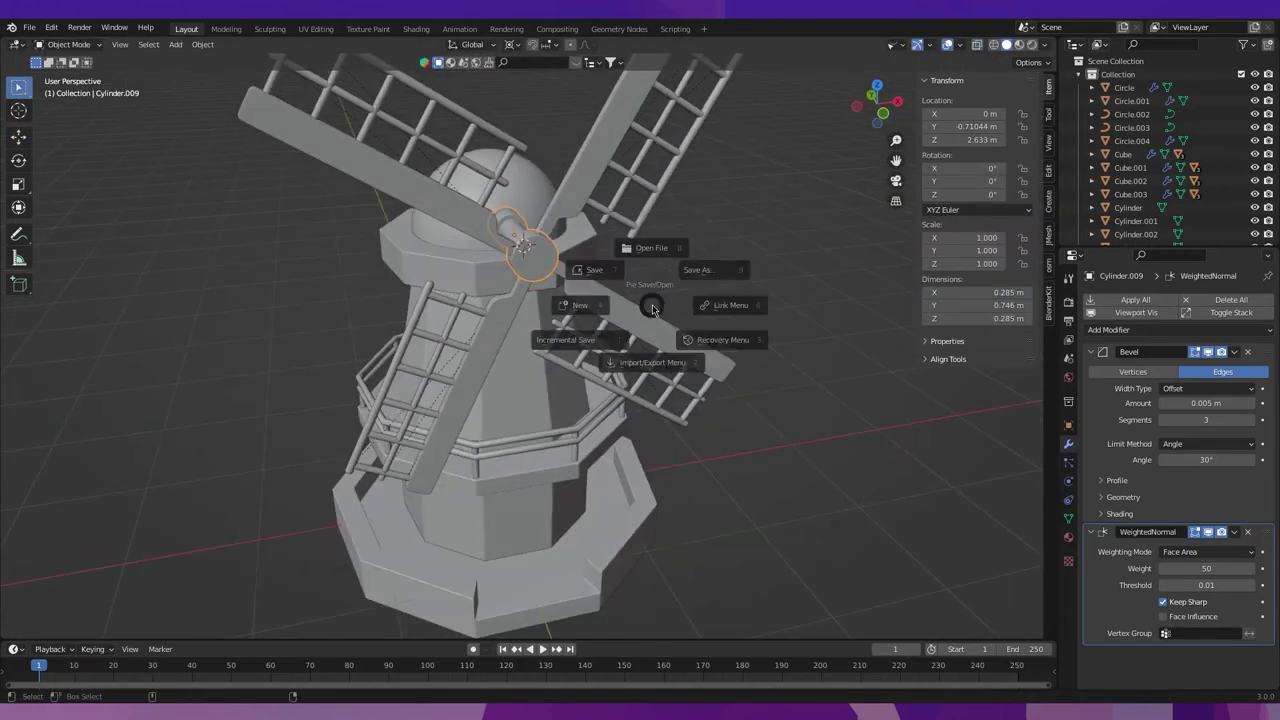
scroll(668, 372, "down", 3)
key("ctrl+s")
middle_click_drag(668, 377, 639, 355)
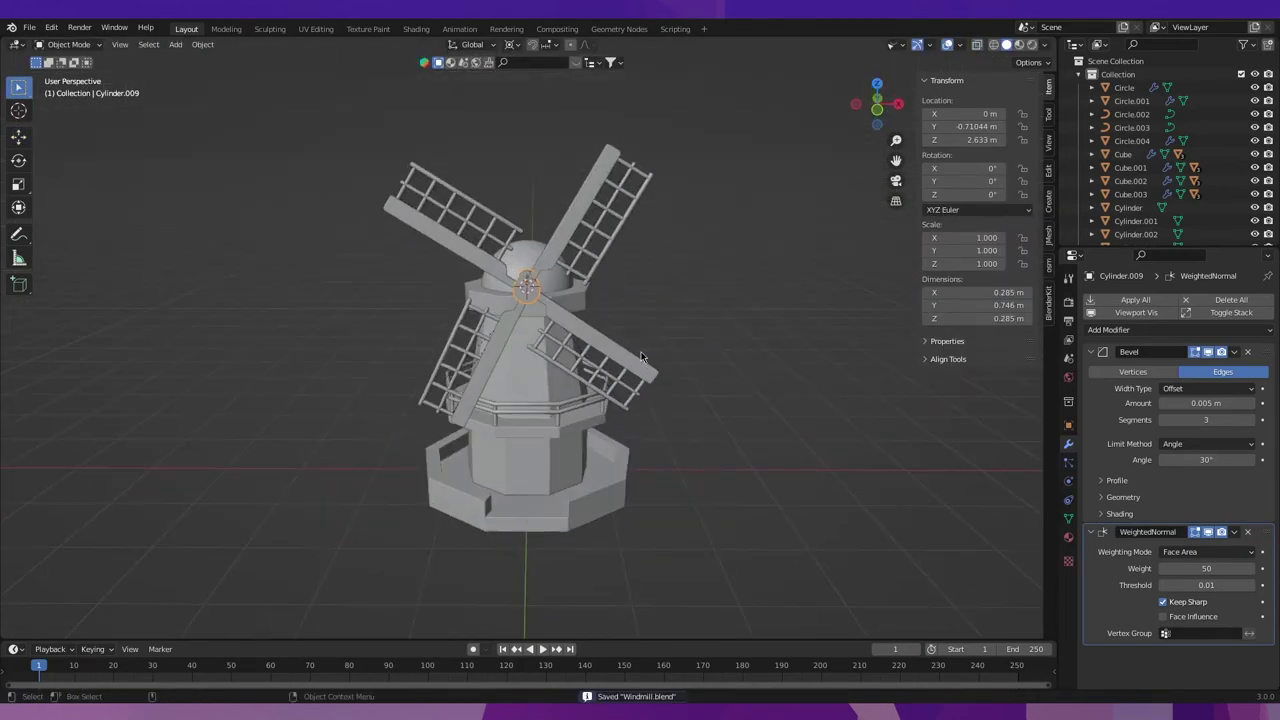
Enter Edit Mode on the hub cylinder Cylinder.009.
scroll(640, 400, "up", 2)
middle_click_drag(651, 439, 665, 488)
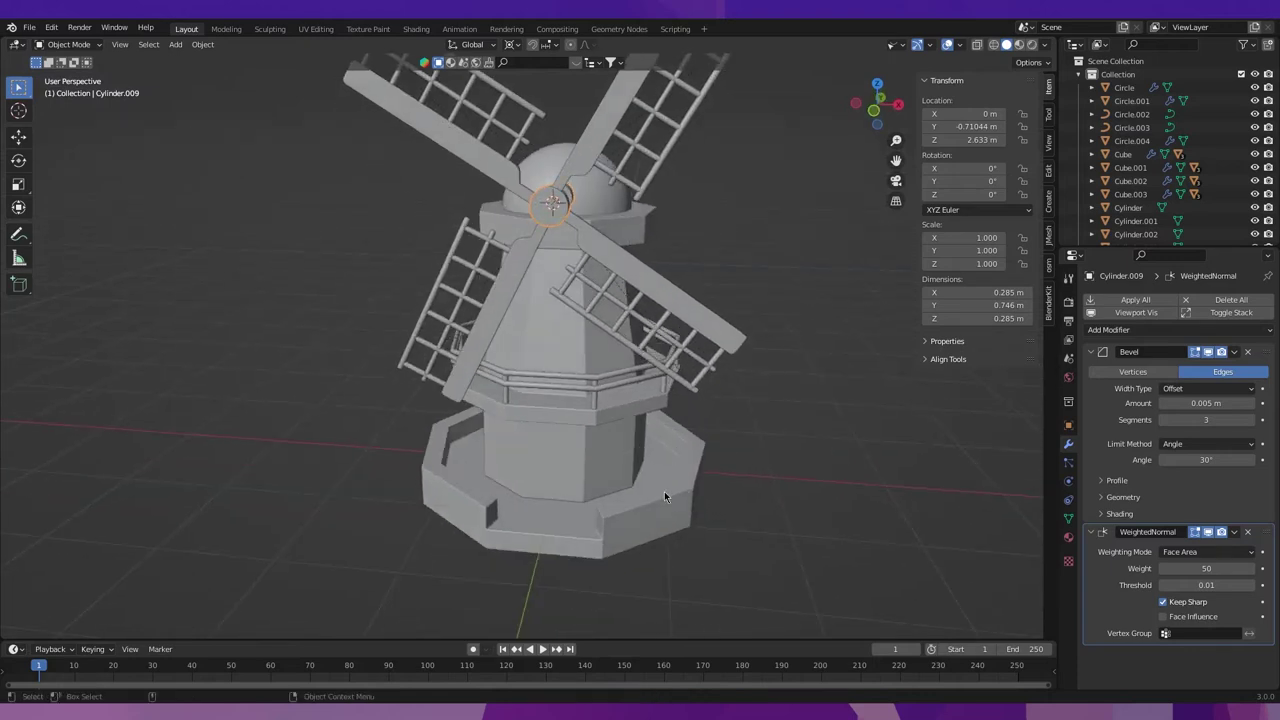
mouse_move(688, 458)
middle_mouse_down()
mouse_move(680, 390)
mouse_move(631, 382)
mouse_move(544, 276)
mouse_move(528, 276)
mouse_move(574, 266)
mouse_move(551, 178)
middle_mouse_up()
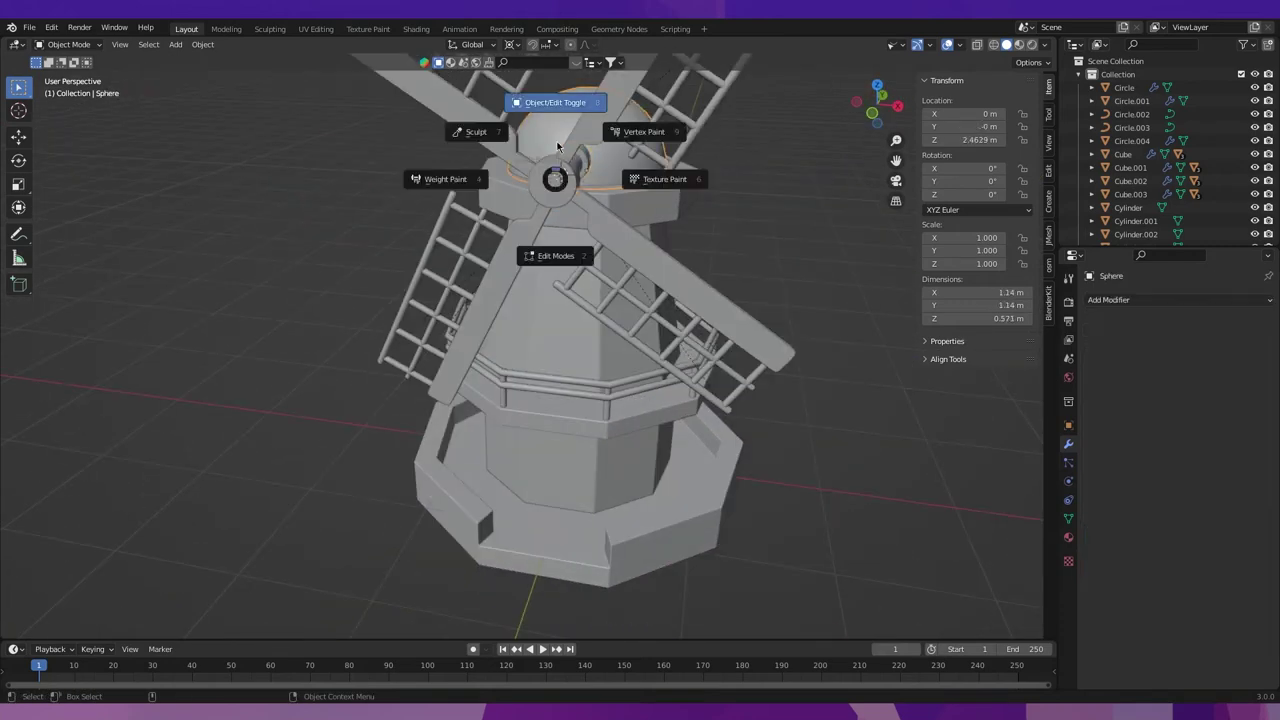
key("Tab")
middle_click_drag(551, 178, 625, 212)
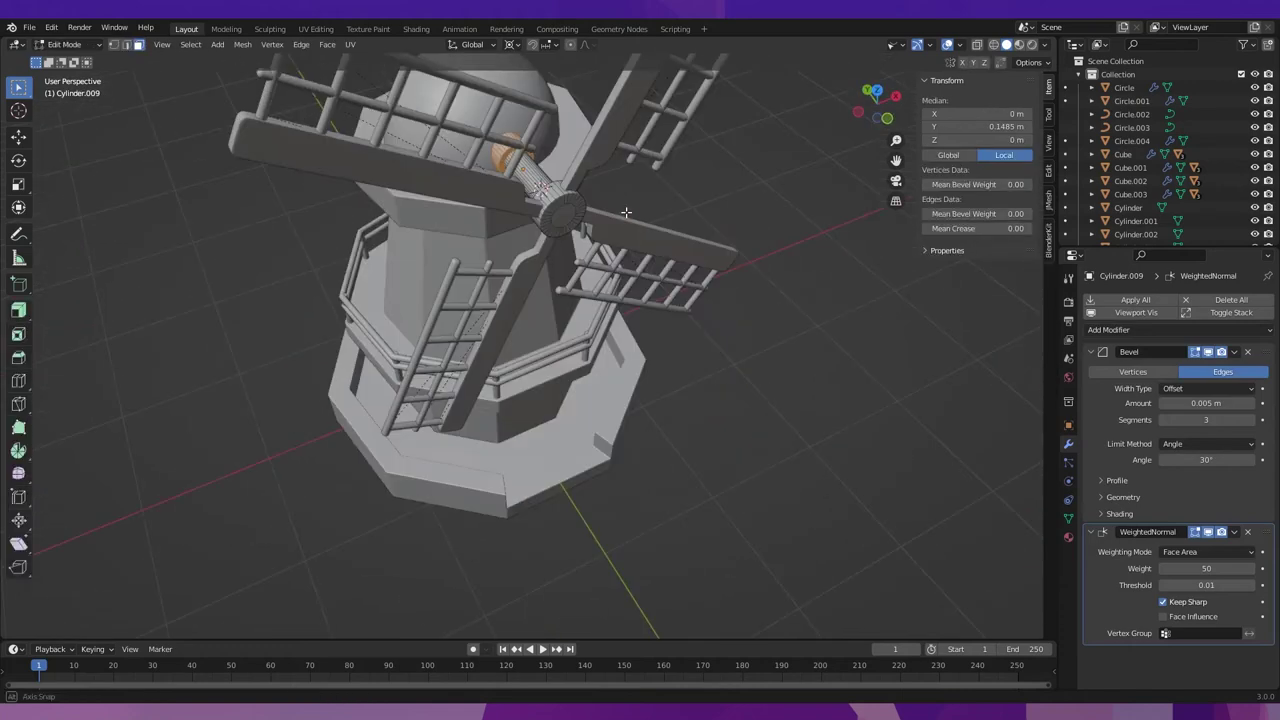
In front view, scale the hub's front ring by 1.185 on X and Z only.
left_click(879, 121)
scroll(589, 242, "up", 2)
scroll(589, 242, "up", 2)
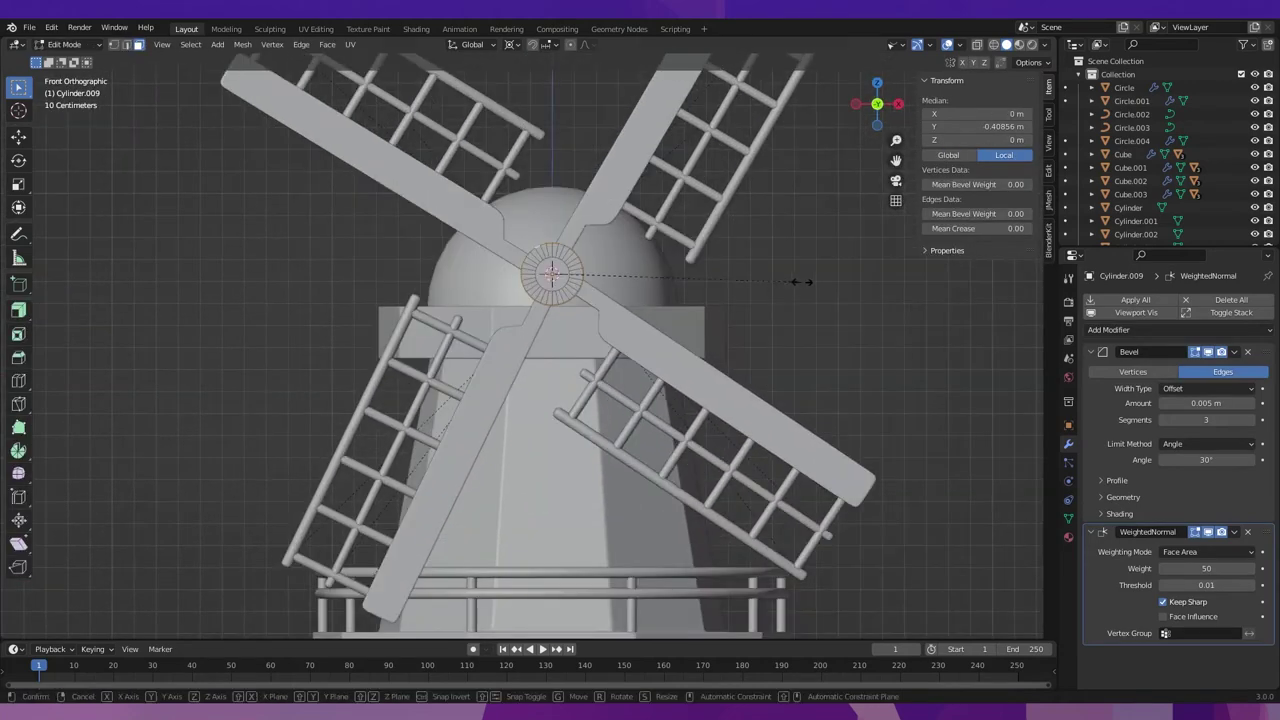
key("s")
key("shift+y")
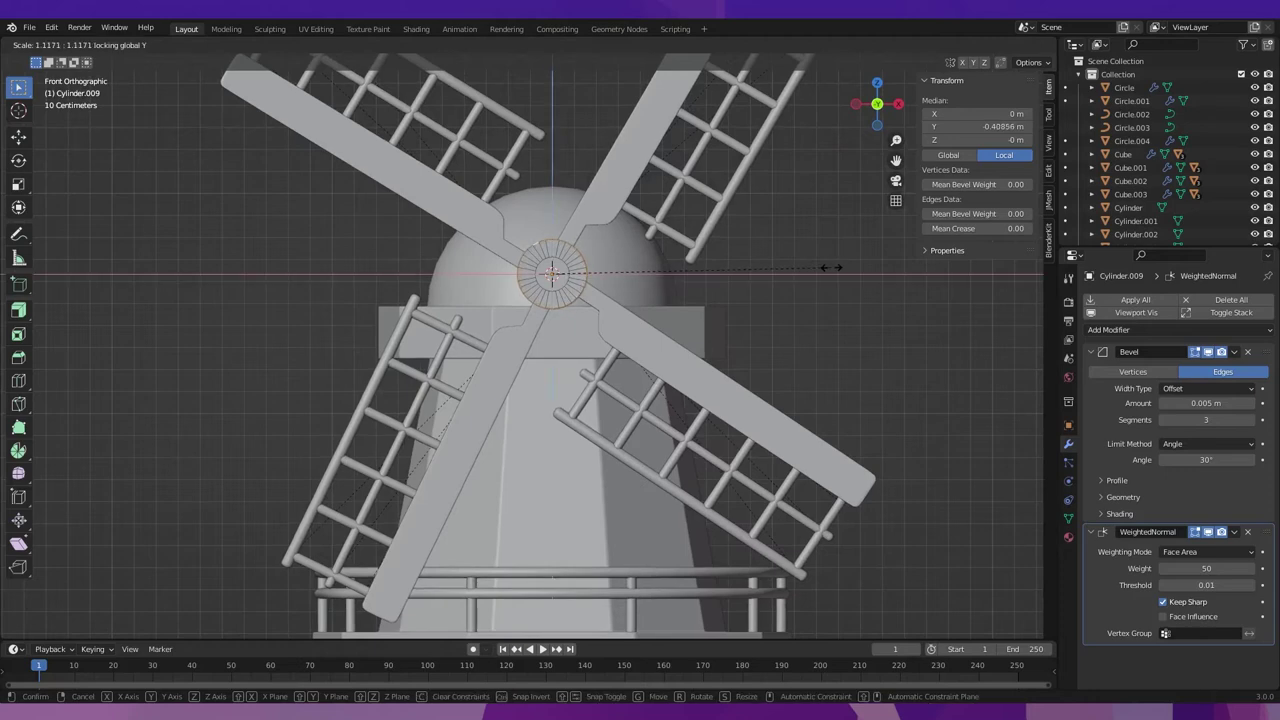
left_click(848, 262)
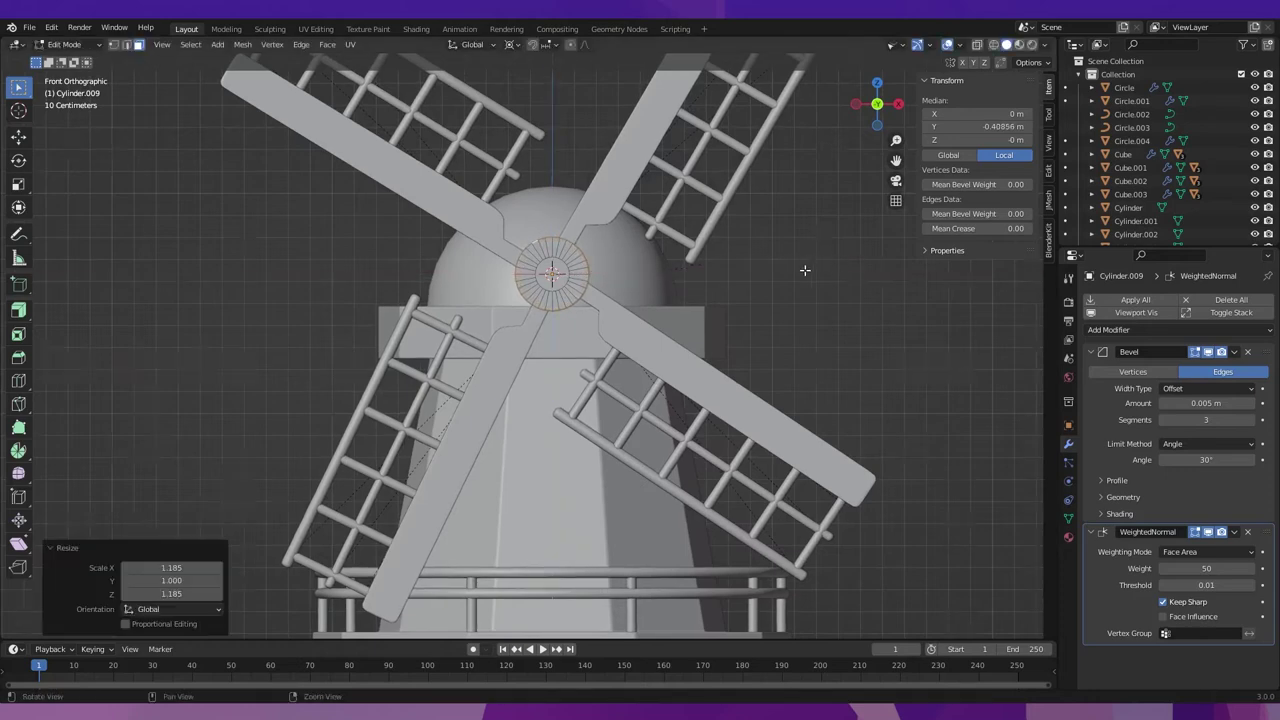
middle_click_drag(809, 271, 735, 331)
scroll(735, 331, "down", 4)
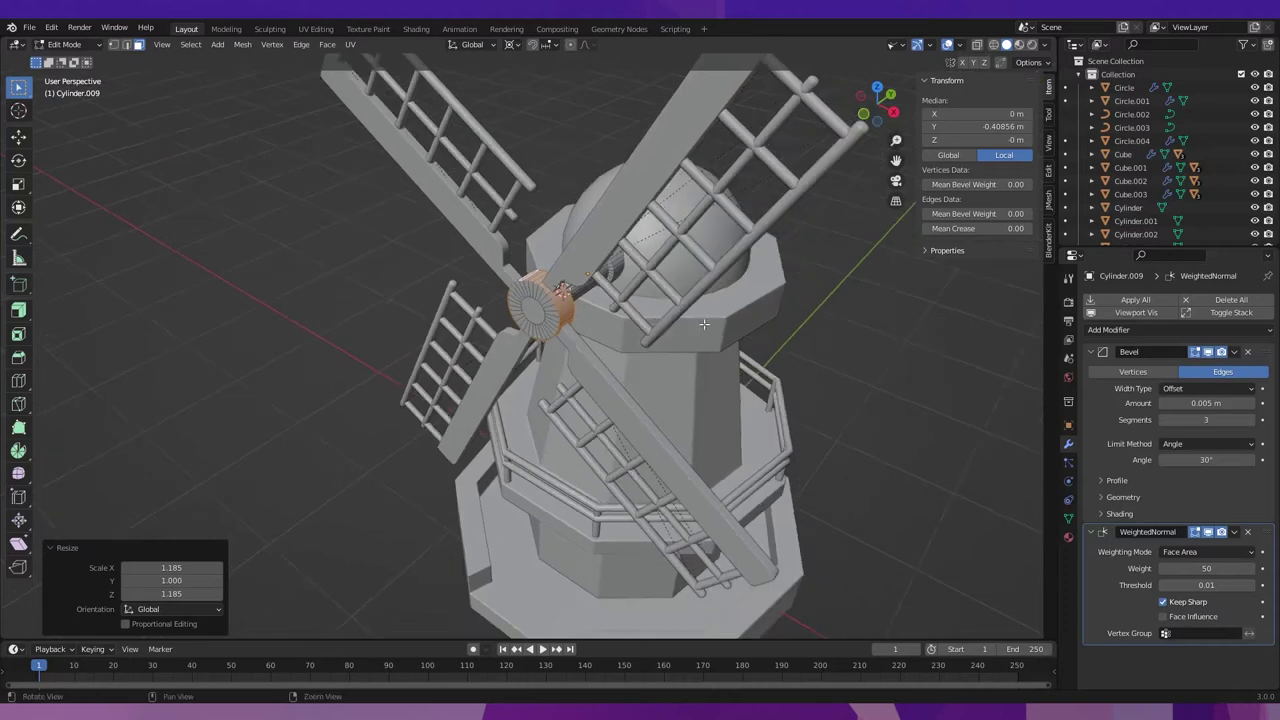
key("Tab")
middle_click_drag(656, 313, 773, 334)
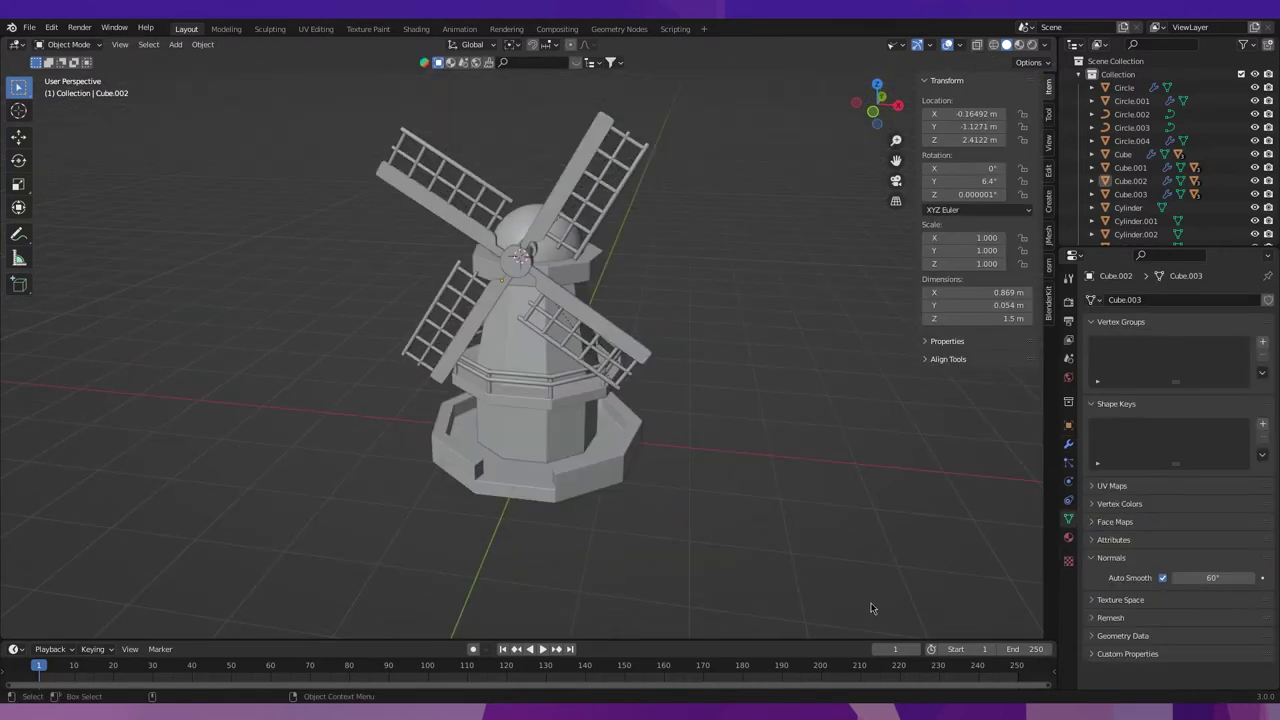
Isolate the tower body and snap the 3D cursor to its front face.
left_click(541, 376)
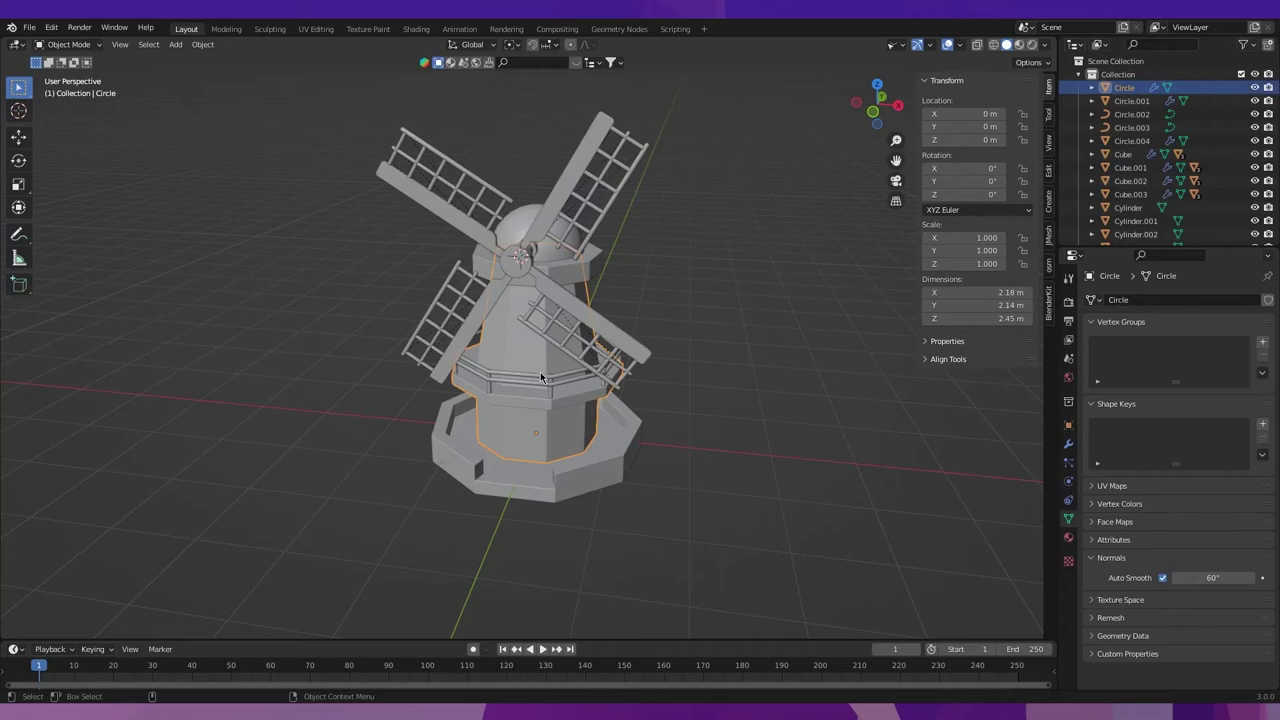
key("KP_Divide")
mouse_move(540, 372)
middle_mouse_down()
mouse_move(511, 355)
mouse_move(569, 252)
middle_mouse_up()
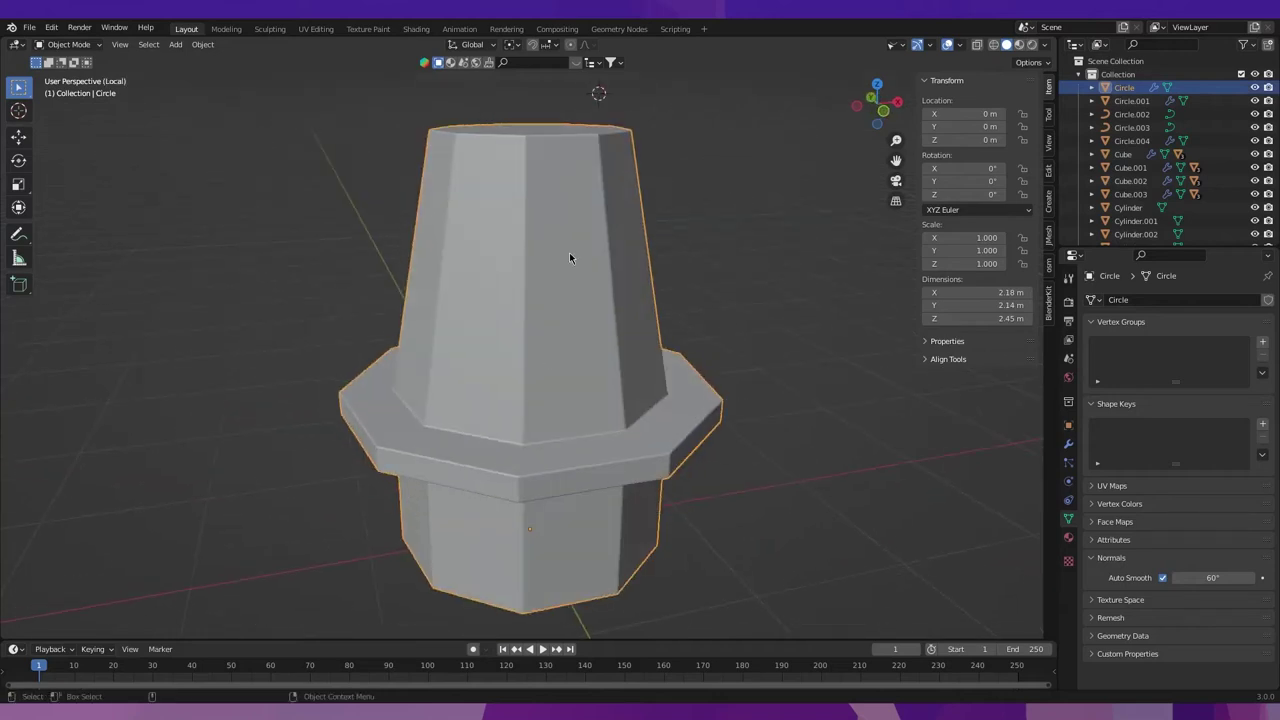
key("shift+space")
key("ctrl+Tab")
left_click(581, 200)
left_click(579, 282)
key("shift+space")
key("shift+space")
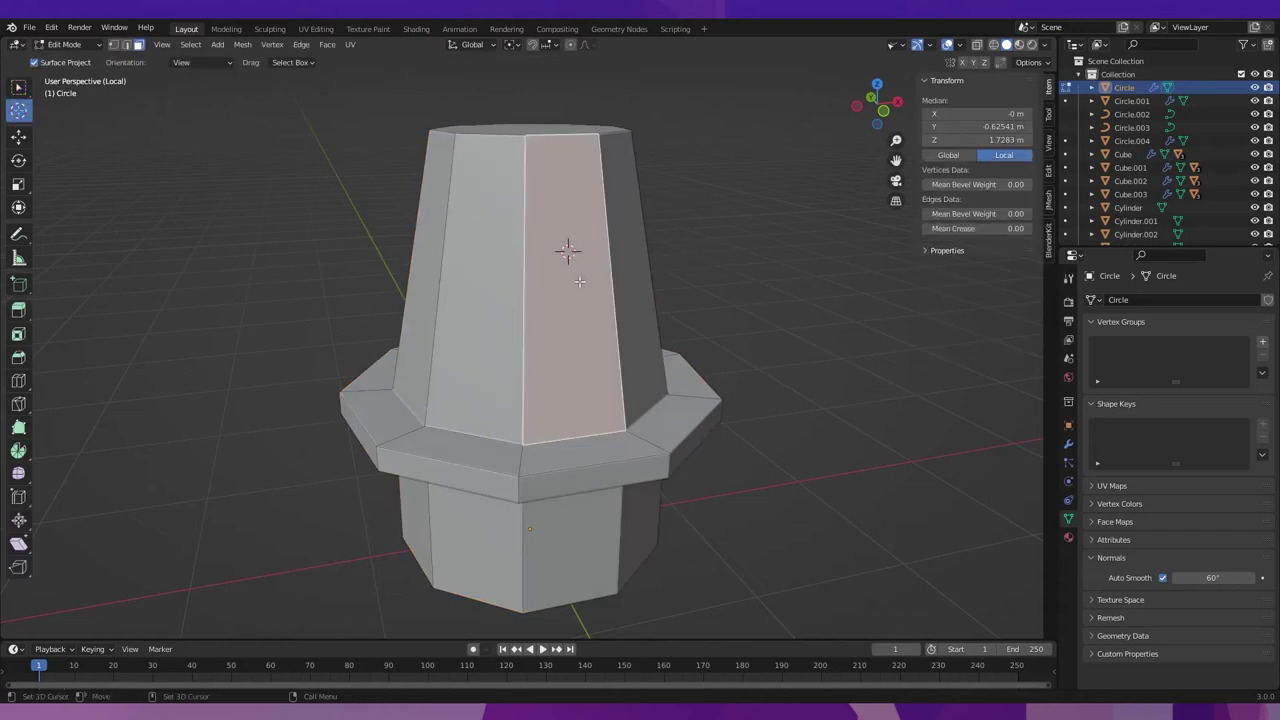
key("ctrl+Tab")
left_click(582, 326)
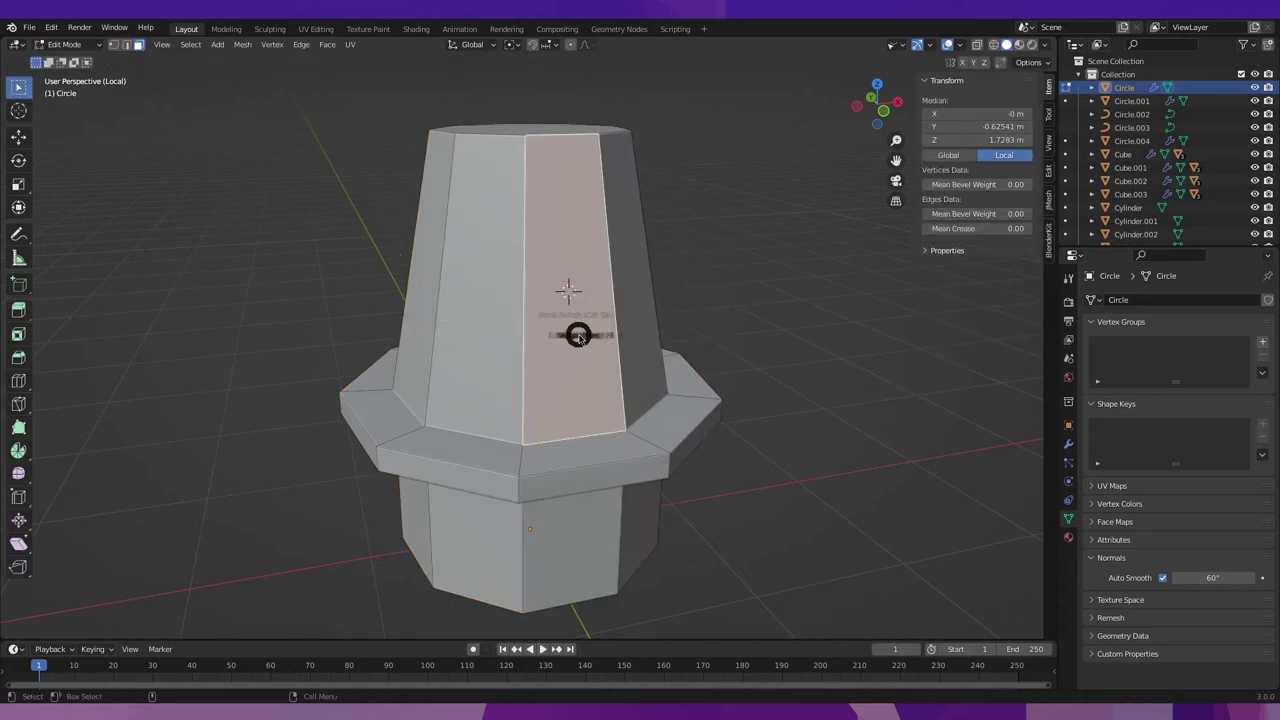
Add a cube at the 3D cursor on the tower's front face.
key("w")
mouse_move(585, 326)
middle_mouse_down()
mouse_move(563, 326)
mouse_move(677, 194)
middle_mouse_up()
key("shift+a")
left_click(731, 200)
scroll(750, 280, "down", 3)
Shrink the cube and flatten it along Y into a thin slab.
key("s")
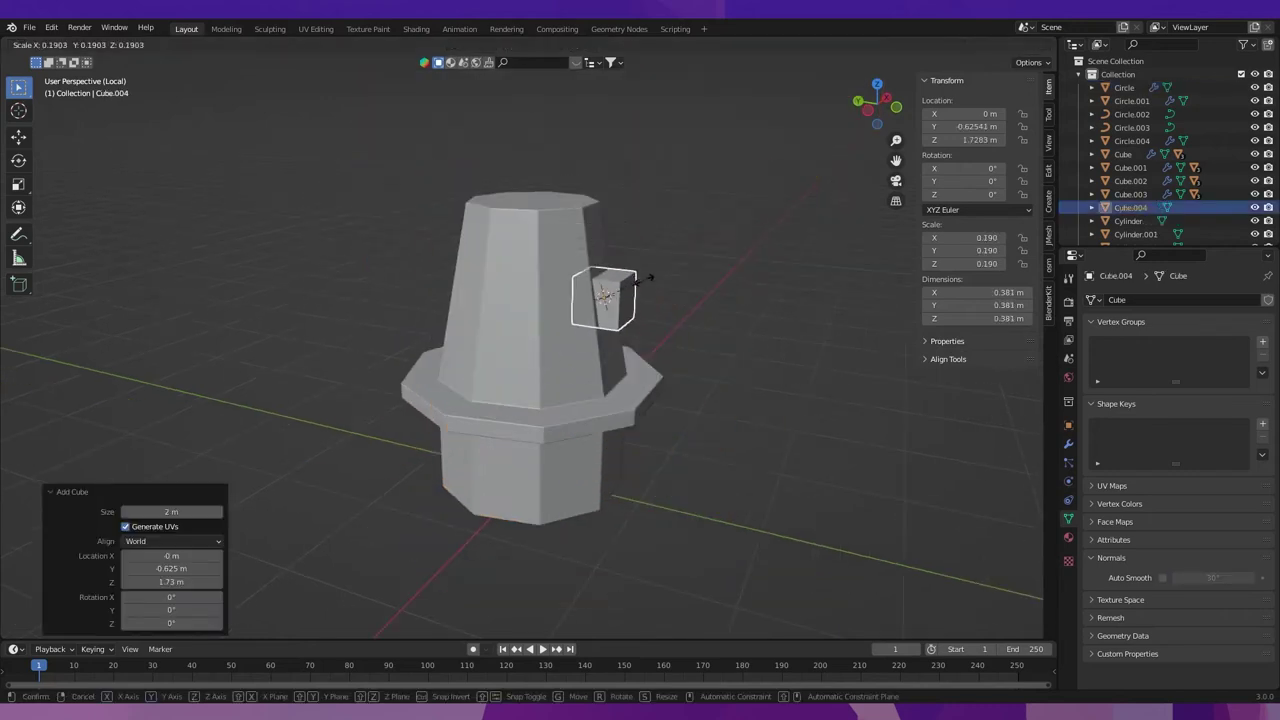
left_click(632, 277)
scroll(783, 315, "up", 3)
key("s")
key("y")
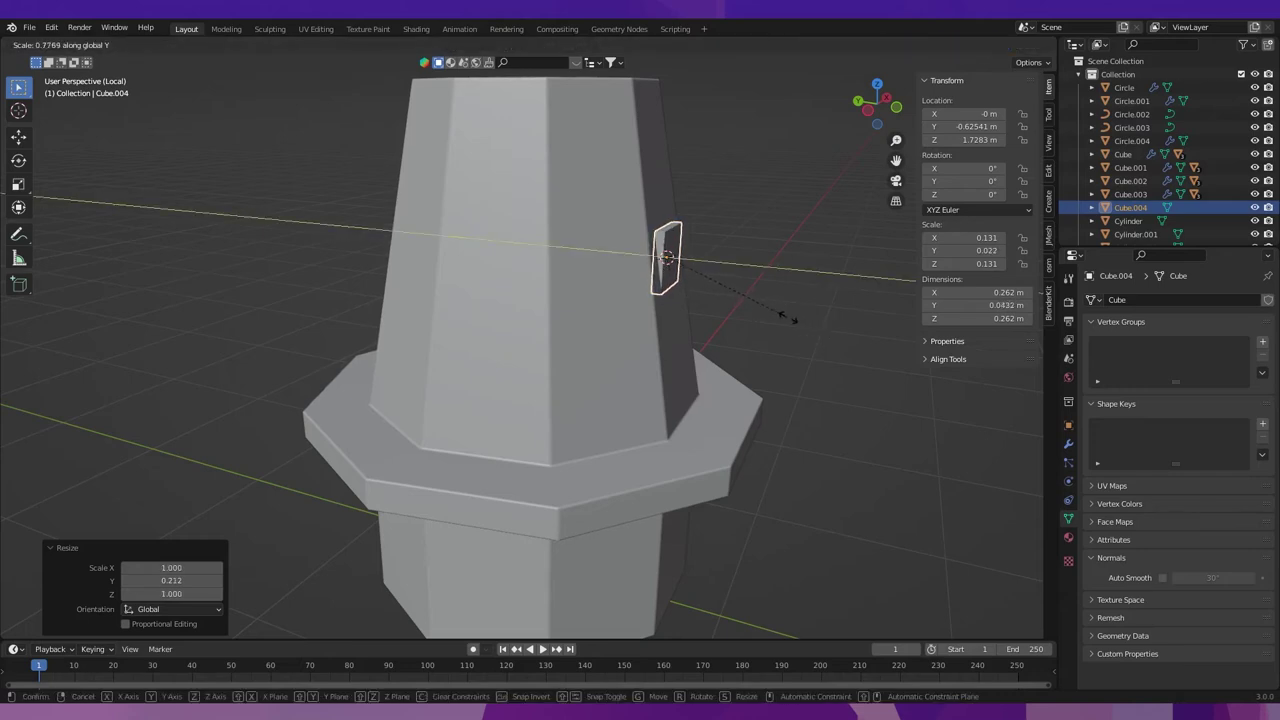
left_click(785, 316)
From Left view, tilt the slab -10.3° to match the sloping wall.
left_click(868, 110)
scroll(781, 516, "up", 5)
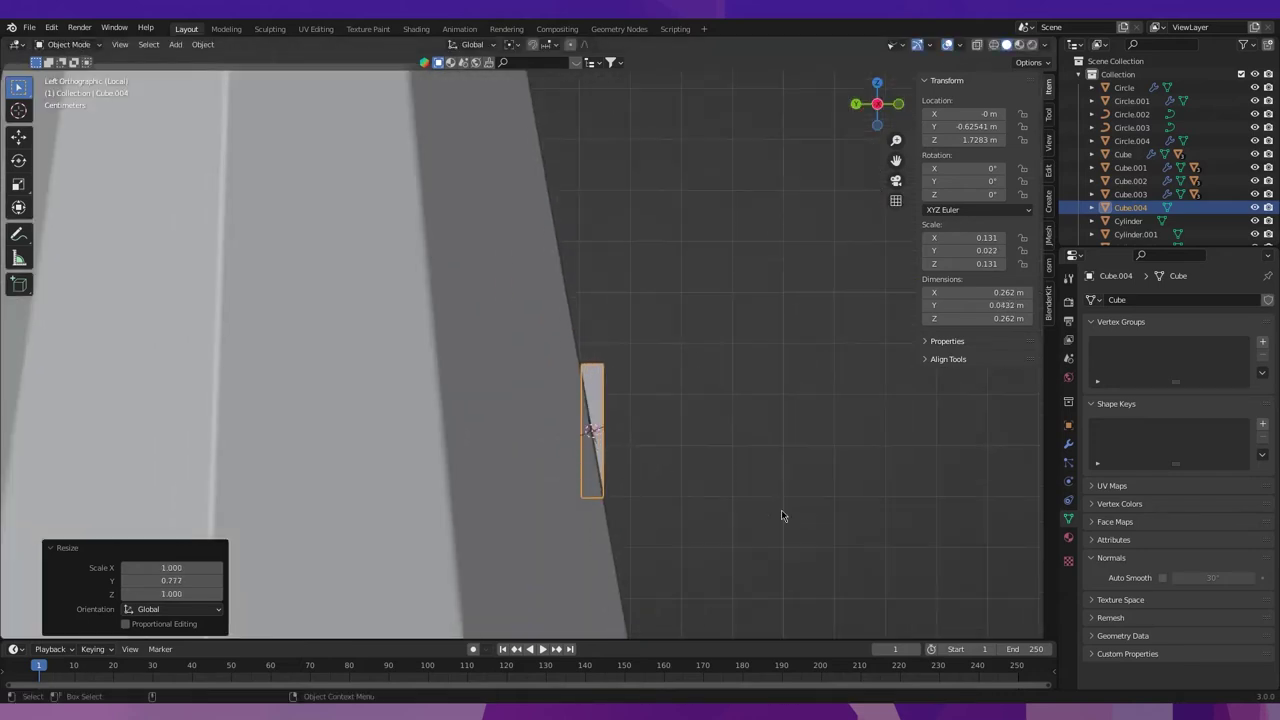
key("r")
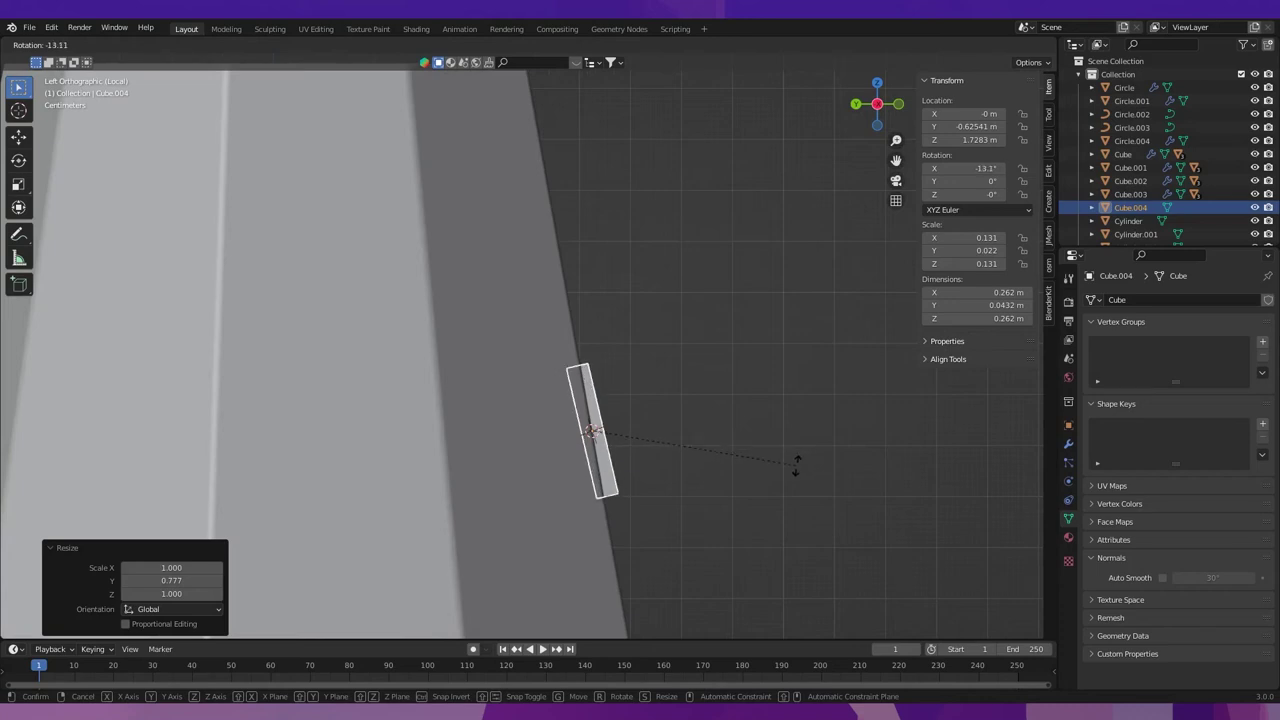
left_click(797, 472)
mouse_move(889, 446)
middle_mouse_down()
mouse_move(599, 494)
mouse_move(591, 531)
mouse_move(474, 451)
mouse_move(513, 457)
middle_mouse_up()
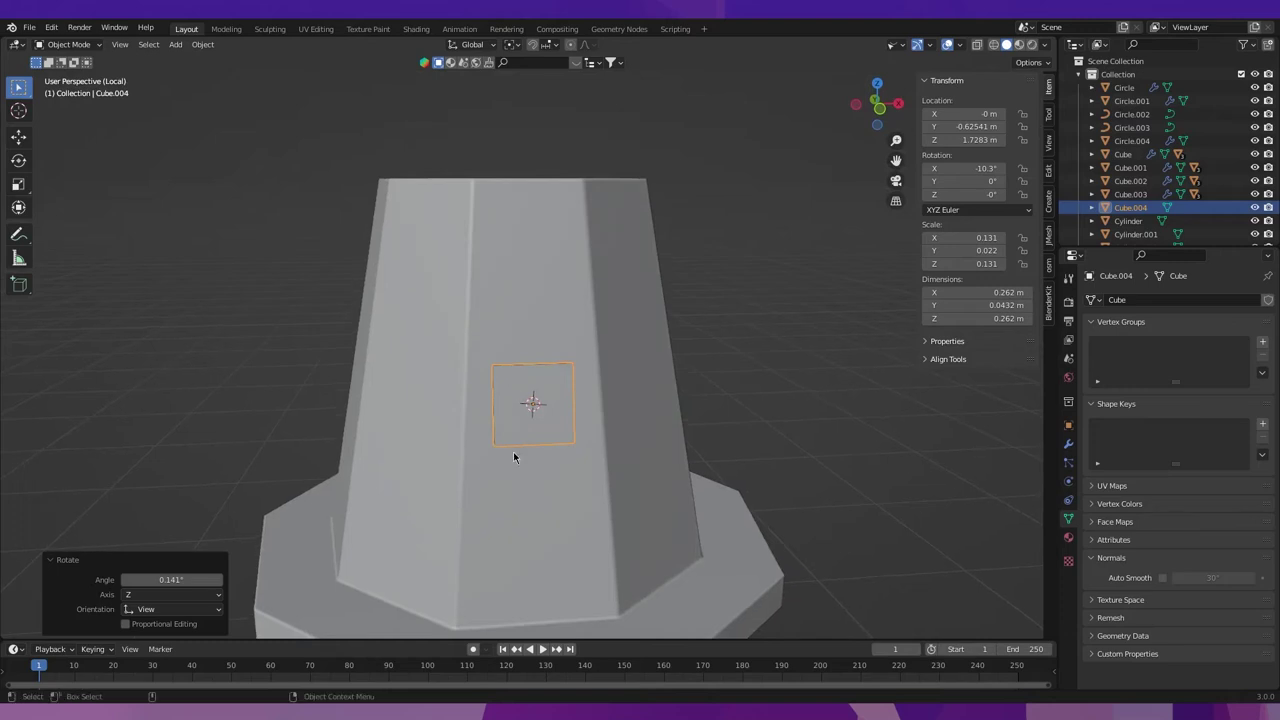
Switch to Local orientation and move the slab out along its local Z.
left_click(472, 44)
left_click(514, 100)
middle_click_drag(517, 424, 551, 347)
key("g")
key("z")
key("z")
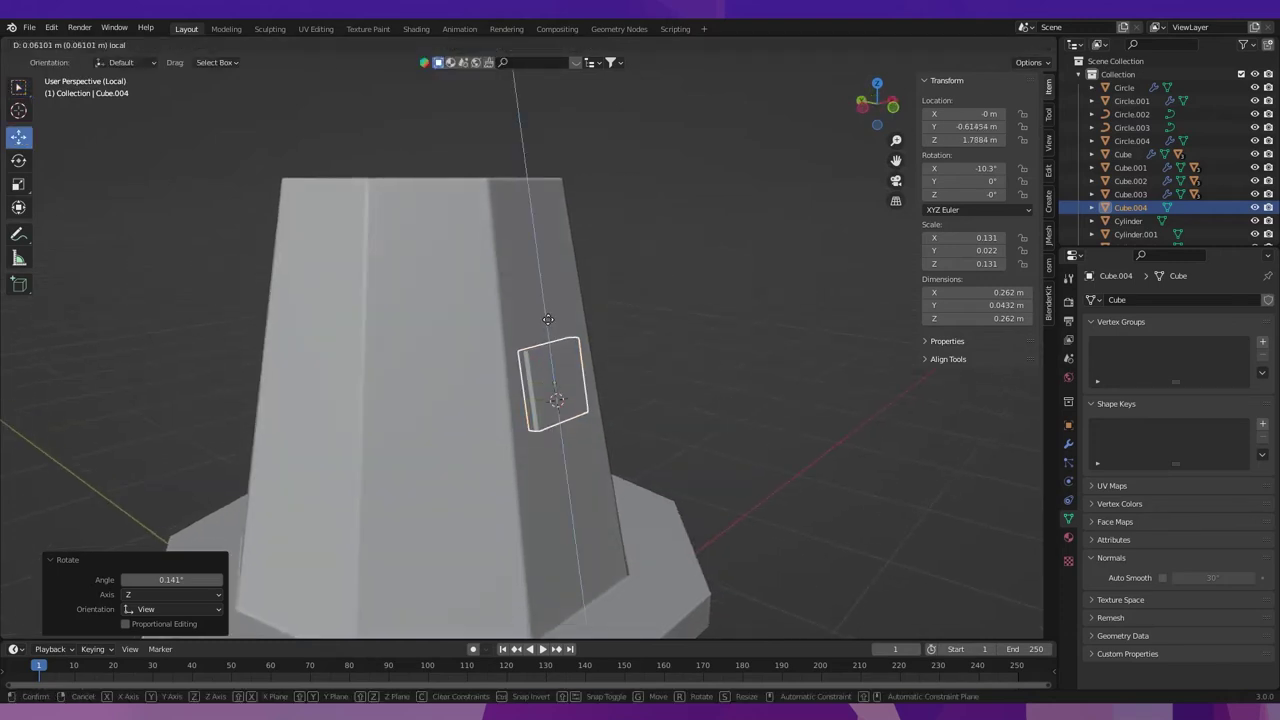
left_click(547, 311)
Enlarge the slab slightly so it covers the tower face.
middle_click_drag(631, 406, 641, 415)
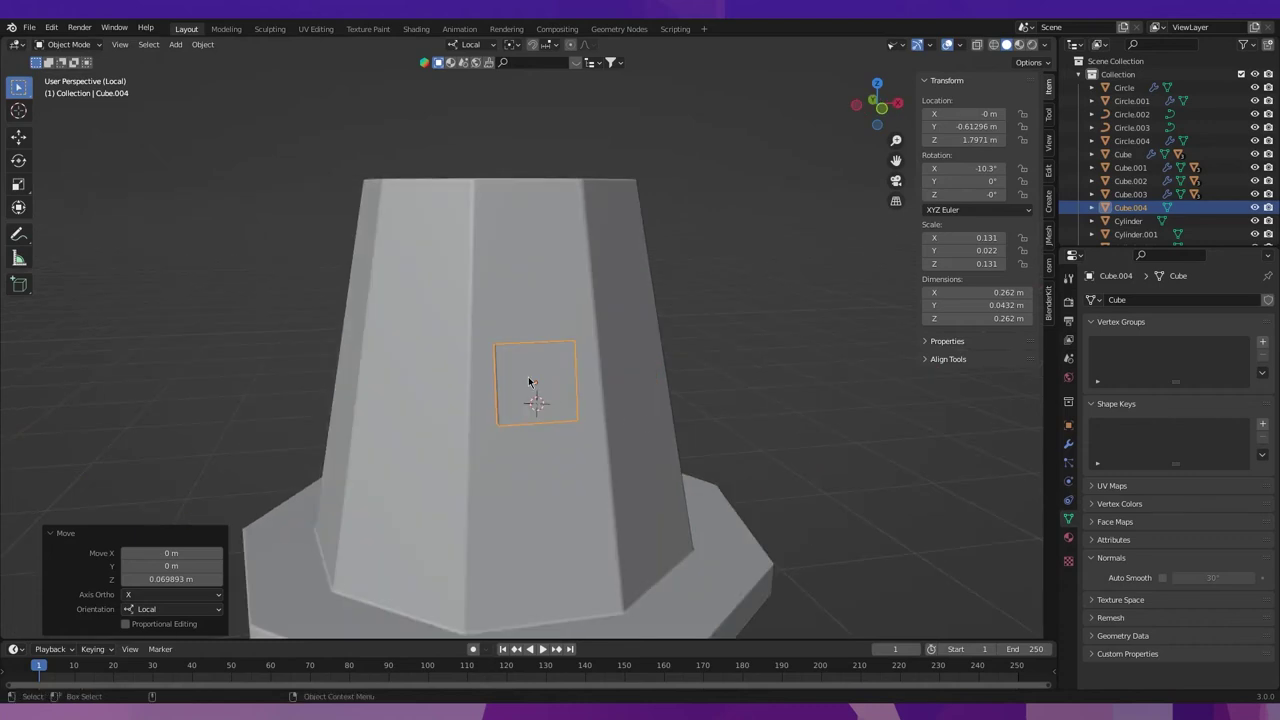
key("s")
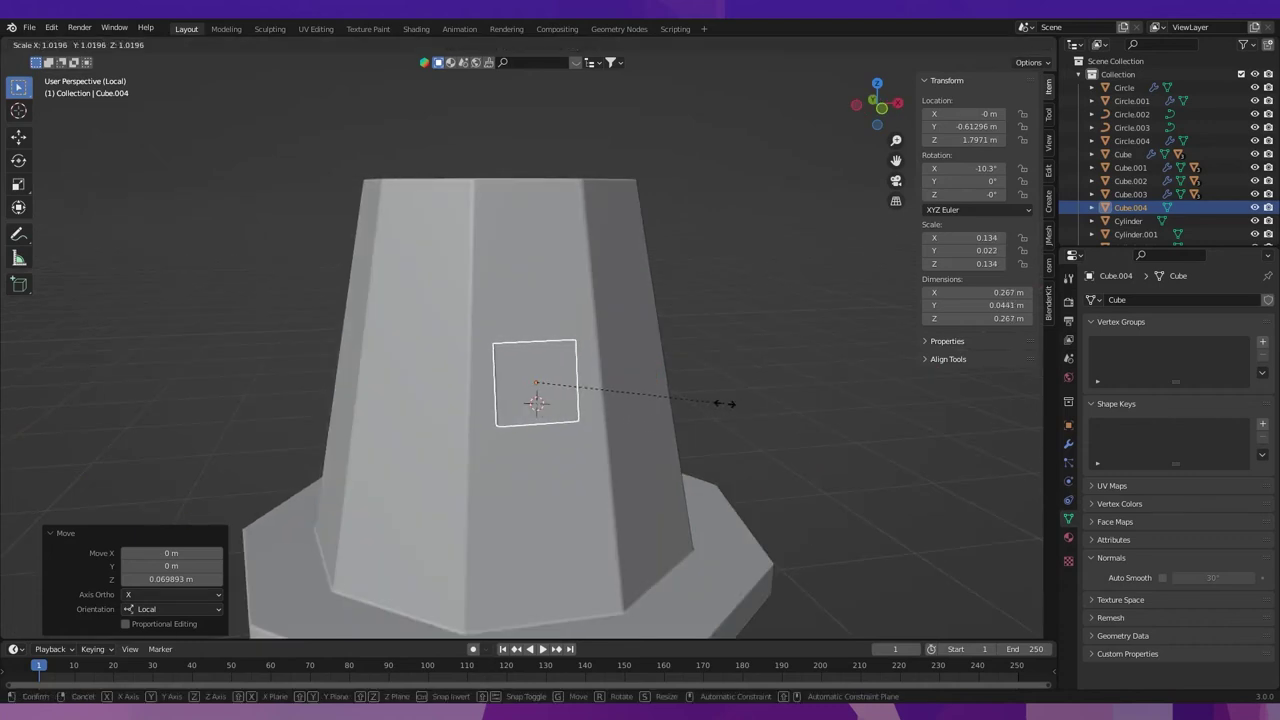
left_click(725, 403)
mouse_move(574, 394)
middle_mouse_down()
mouse_move(797, 405)
mouse_move(557, 378)
mouse_move(593, 373)
middle_mouse_up()
key("Tab")
Inset the panel's front face to form a border.
scroll(593, 373, "up", 3)
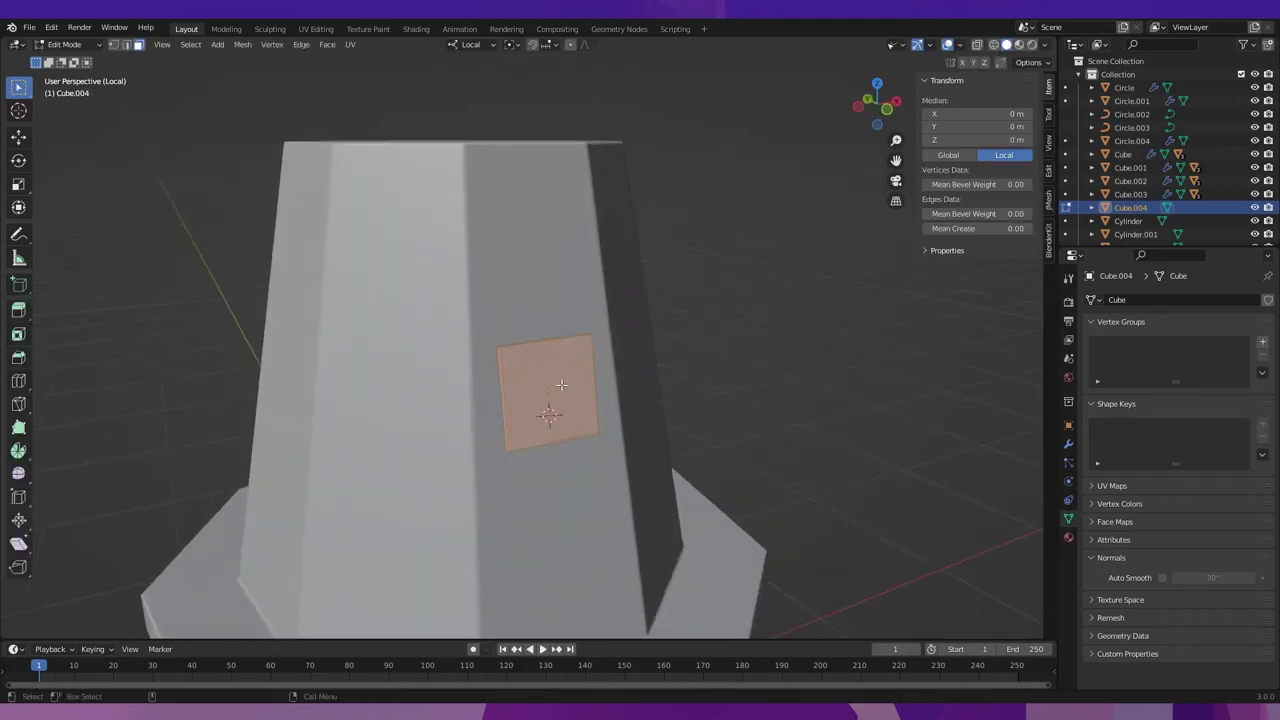
scroll(551, 379, "up", 5)
scroll(551, 379, "down", 3)
scroll(551, 379, "down", 5)
middle_click_drag(551, 379, 586, 400)
key("i")
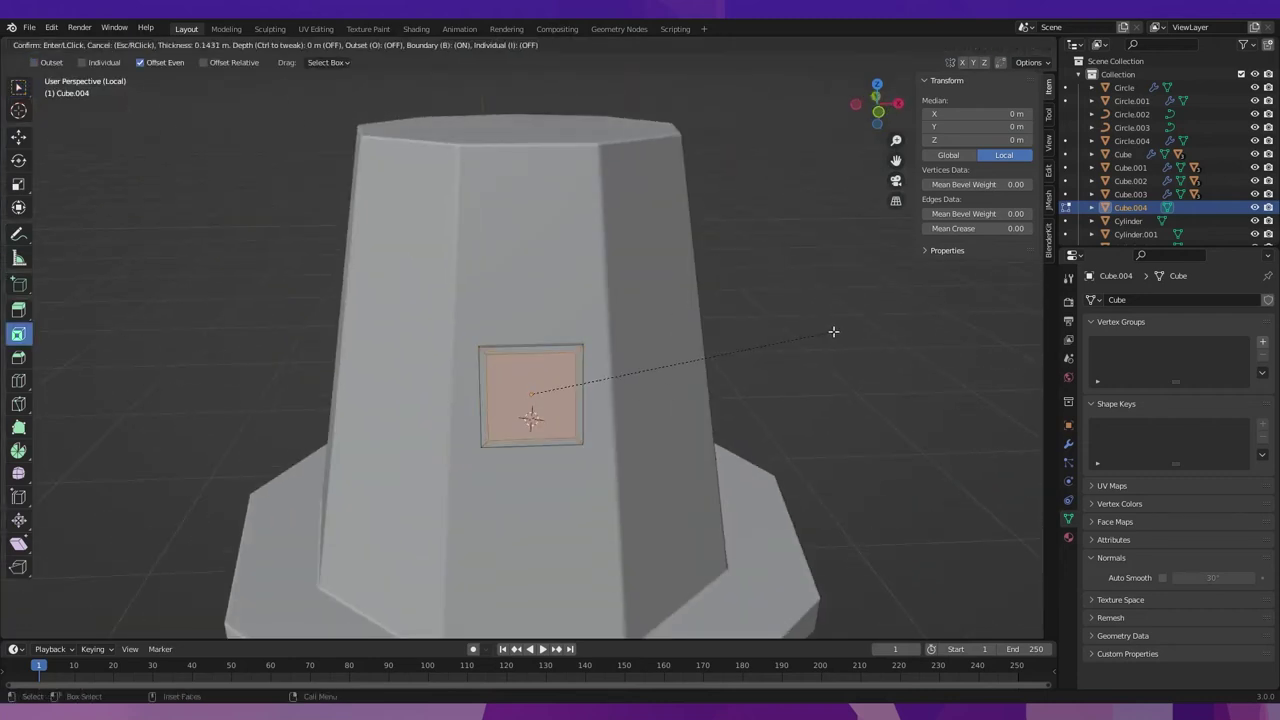
left_click(832, 331)
Delete the inner face to hollow out the frame, then isolate the frame.
mouse_move(720, 420)
middle_mouse_down()
mouse_move(571, 400)
mouse_move(560, 375)
middle_mouse_up()
key("x")
left_click(545, 398)
scroll(560, 375, "down", 3)
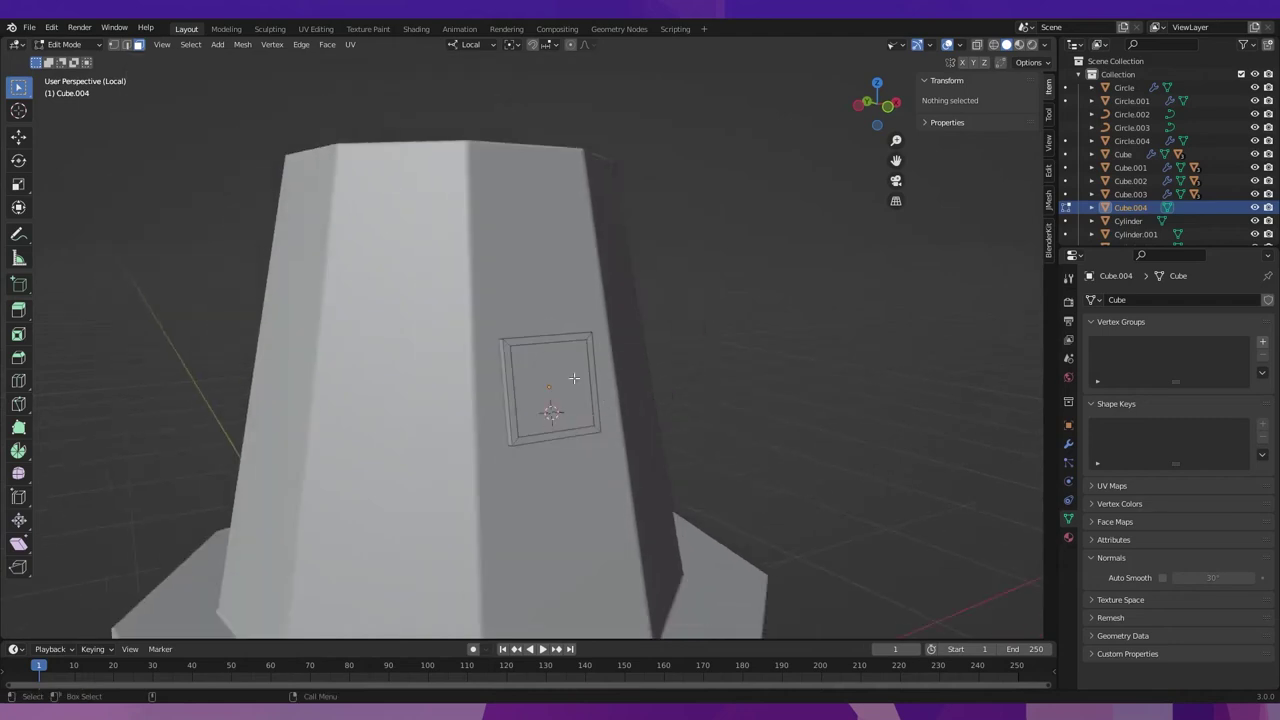
key("Tab")
key("KP_Divide")
Remove the stray edge strip on the frame's bottom bar in edge mode.
middle_click_drag(650, 411, 700, 408)
key("ctrl+Tab")
left_click(700, 330)
key("2")
left_click(644, 364)
left_click(606, 351, "shift")
left_click(627, 444)
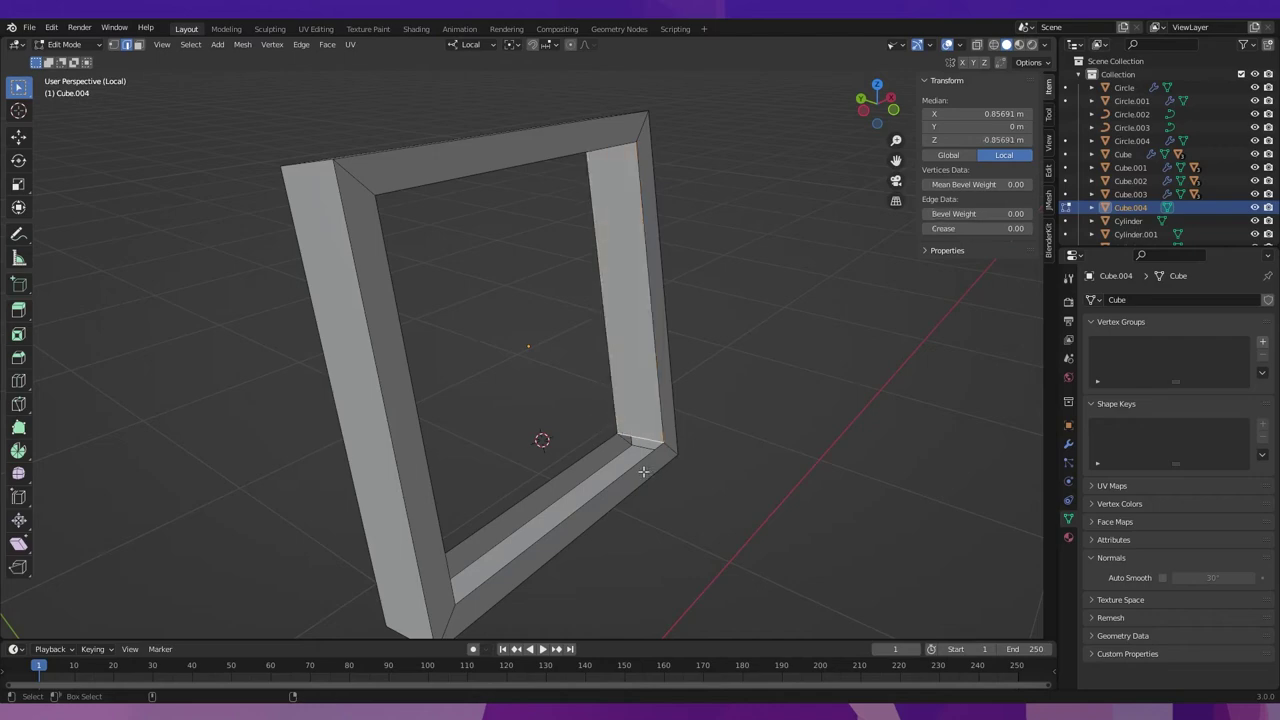
key("ctrl+z")
Return to Object Mode and show the whole windmill again.
middle_click_drag(644, 471, 508, 360)
key("ctrl+Tab")
key("Tab")
key("KP_Divide")
scroll(515, 365, "up", 3)
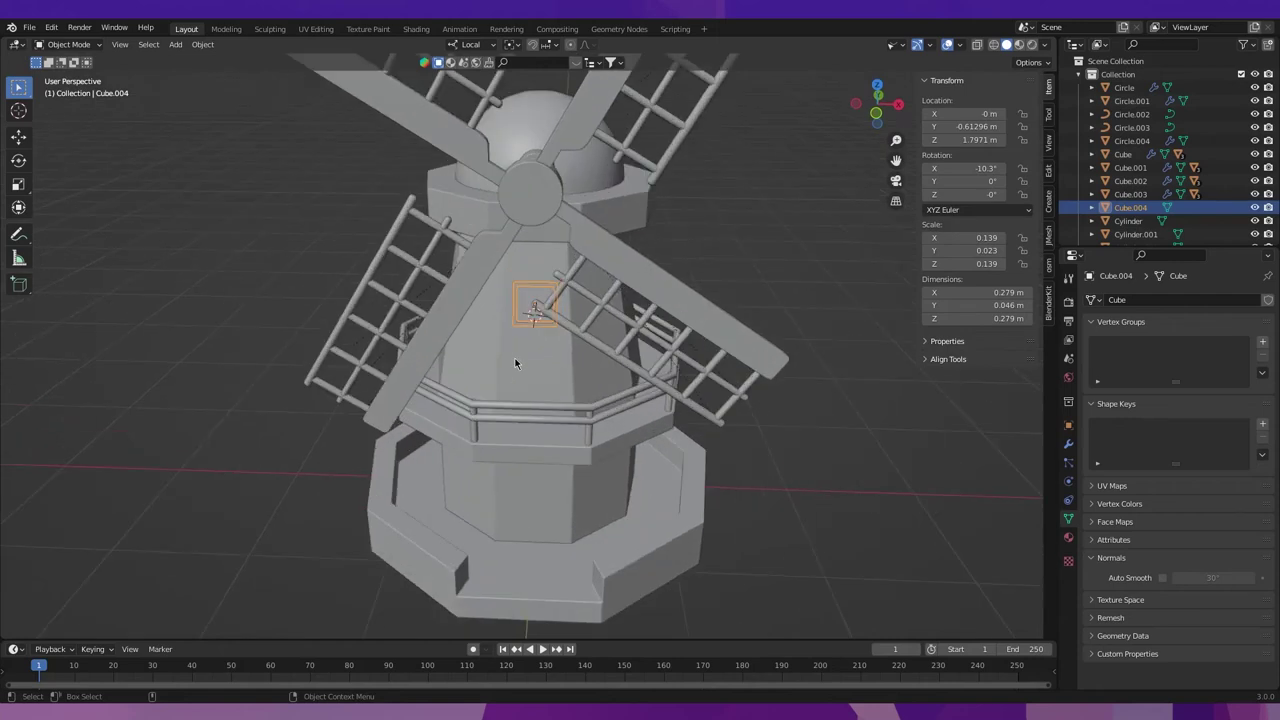
Isolate the tower and nudge the window frame slightly along local Y.
left_click(530, 360)
key("KP_Divide")
scroll(605, 338, "up", 5)
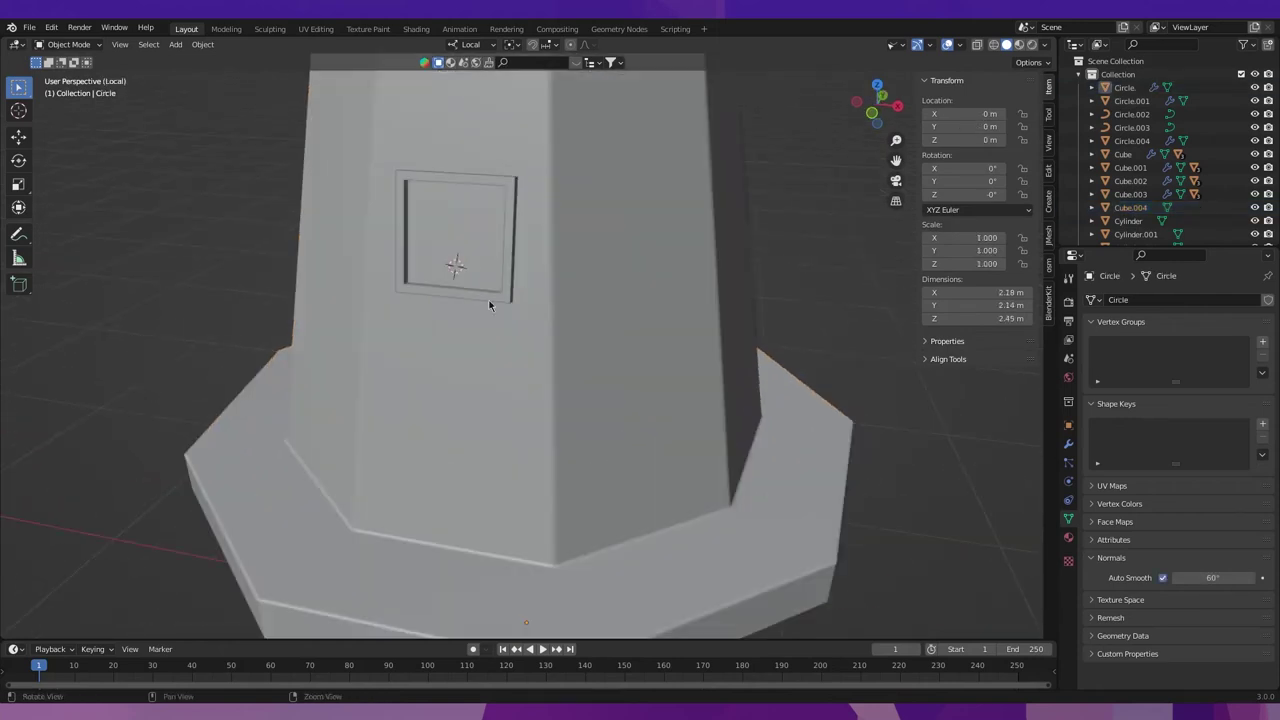
mouse_move(491, 300)
middle_mouse_down()
mouse_move(663, 286)
mouse_move(782, 322)
mouse_move(761, 324)
mouse_move(850, 290)
mouse_move(663, 286)
mouse_move(743, 286)
mouse_move(698, 386)
middle_mouse_up()
left_click(629, 291)
key("g")
key("y")
left_click(775, 323)
Duplicate the window frame in place and shrink the copy to 0.87.
key("shift+d")
right_click(757, 324)
key("s")
left_click(829, 290)
Shift the smaller inner frame along its depth inside the original frame.
key("shift+space")
key("g")
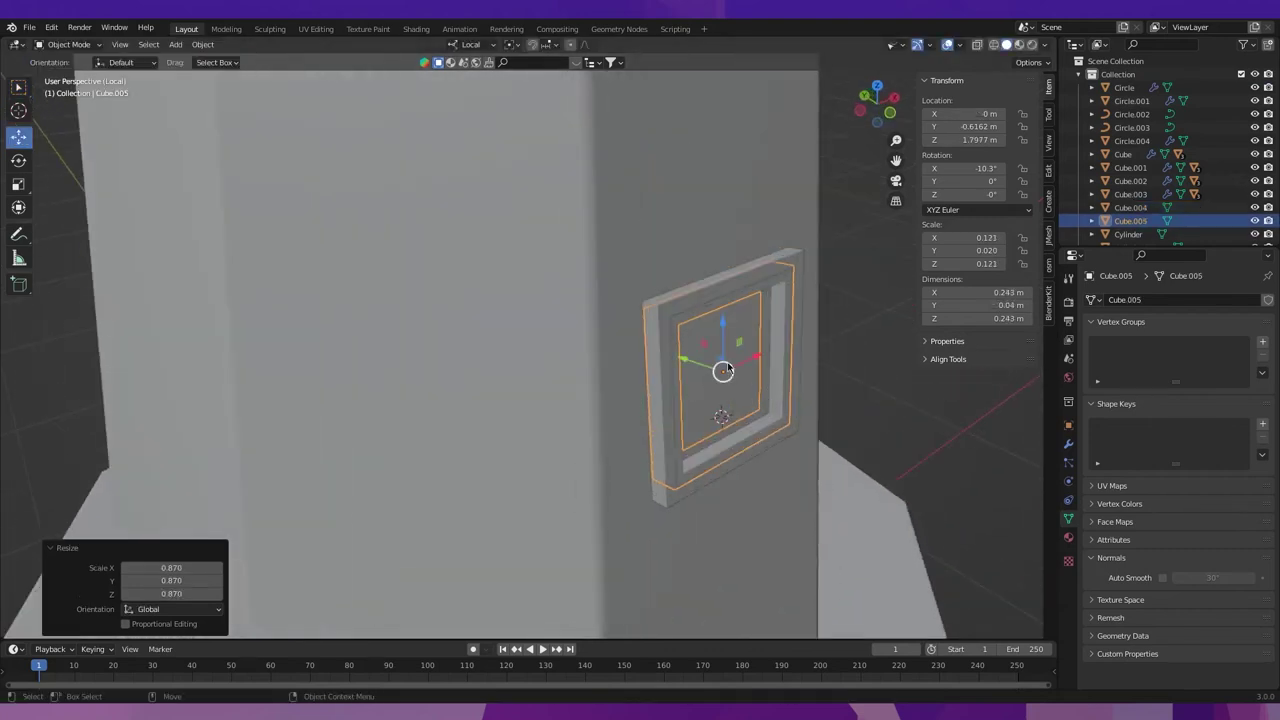
left_click_drag(680, 360, 669, 355)
left_click(669, 355)
mouse_move(671, 362)
middle_mouse_down()
mouse_move(846, 354)
mouse_move(560, 439)
mouse_move(583, 479)
middle_mouse_up()
left_click(843, 356)
scroll(842, 357, "down", 5)
scroll(771, 357, "up", 5)
Reselect the inner frame and nudge it along Y.
left_click(541, 493)
key("shift+space")
key("g")
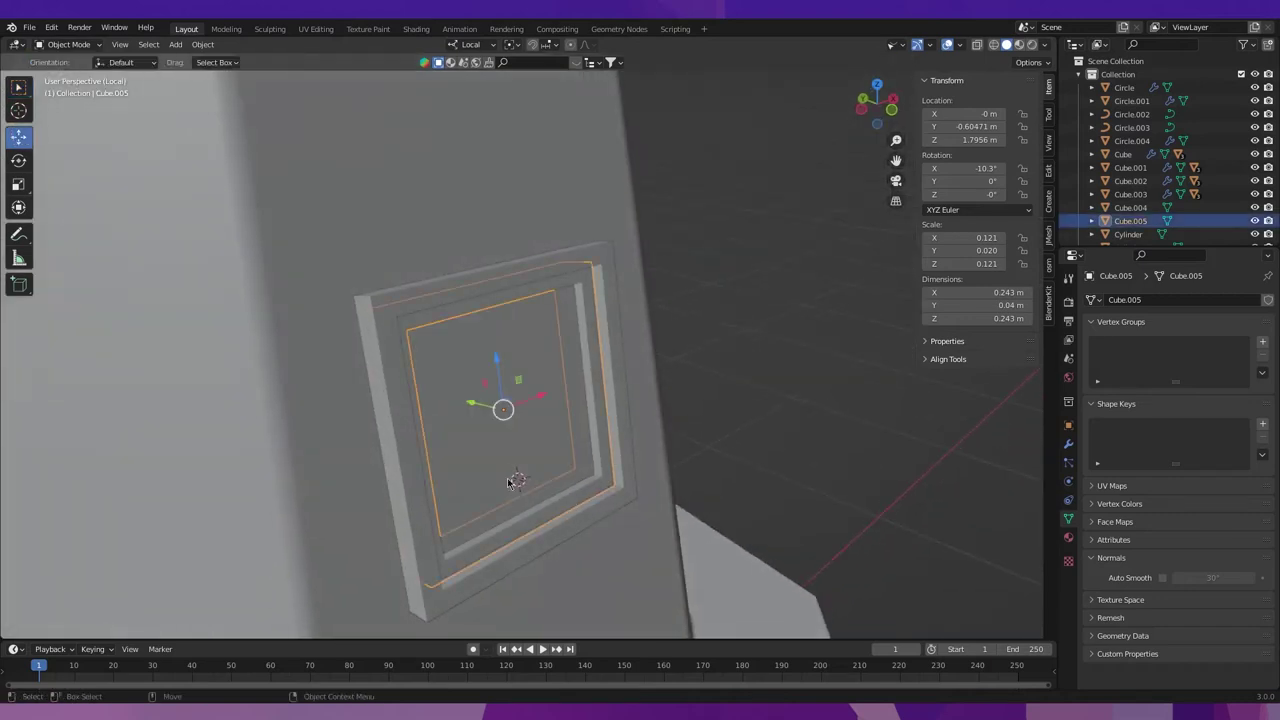
left_click_drag(474, 408, 476, 410)
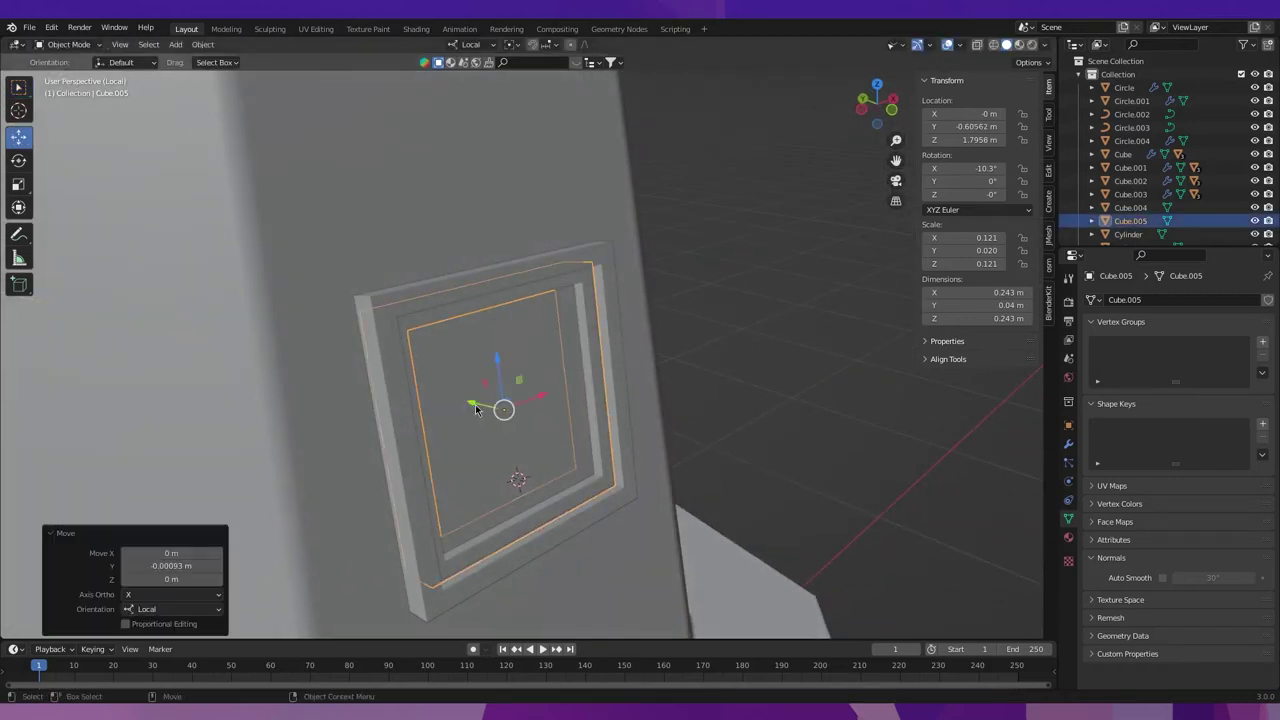
key("w")
middle_click_drag(476, 410, 523, 427)
scroll(523, 427, "up", 2)
Nudge the inner frame further along Y until flush, then clear the selection.
key("shift+space")
key("g")
left_click_drag(480, 405, 517, 430)
key("w")
mouse_move(517, 430)
middle_mouse_down()
mouse_move(494, 434)
mouse_move(600, 420)
middle_mouse_up()
scroll(494, 434, "down", 5)
scroll(600, 420, "up", 4)
scroll(600, 421, "down", 4)
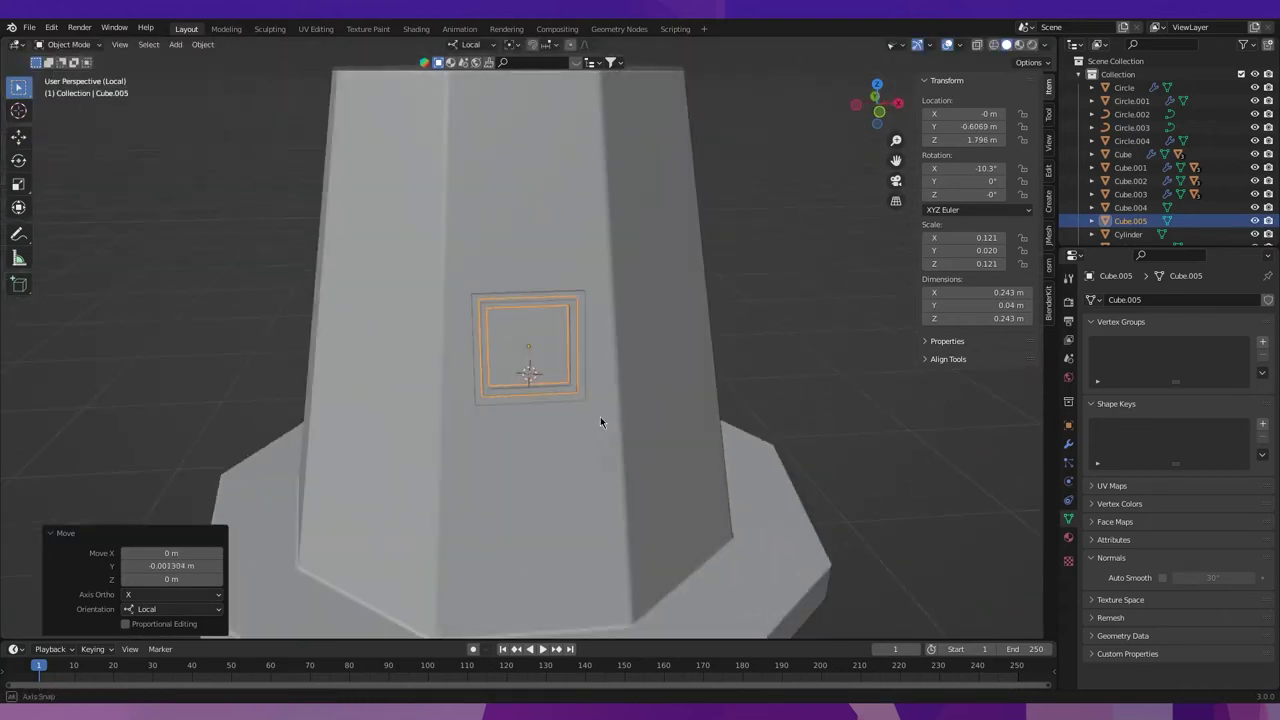
key("alt+a")
key("shift+a")
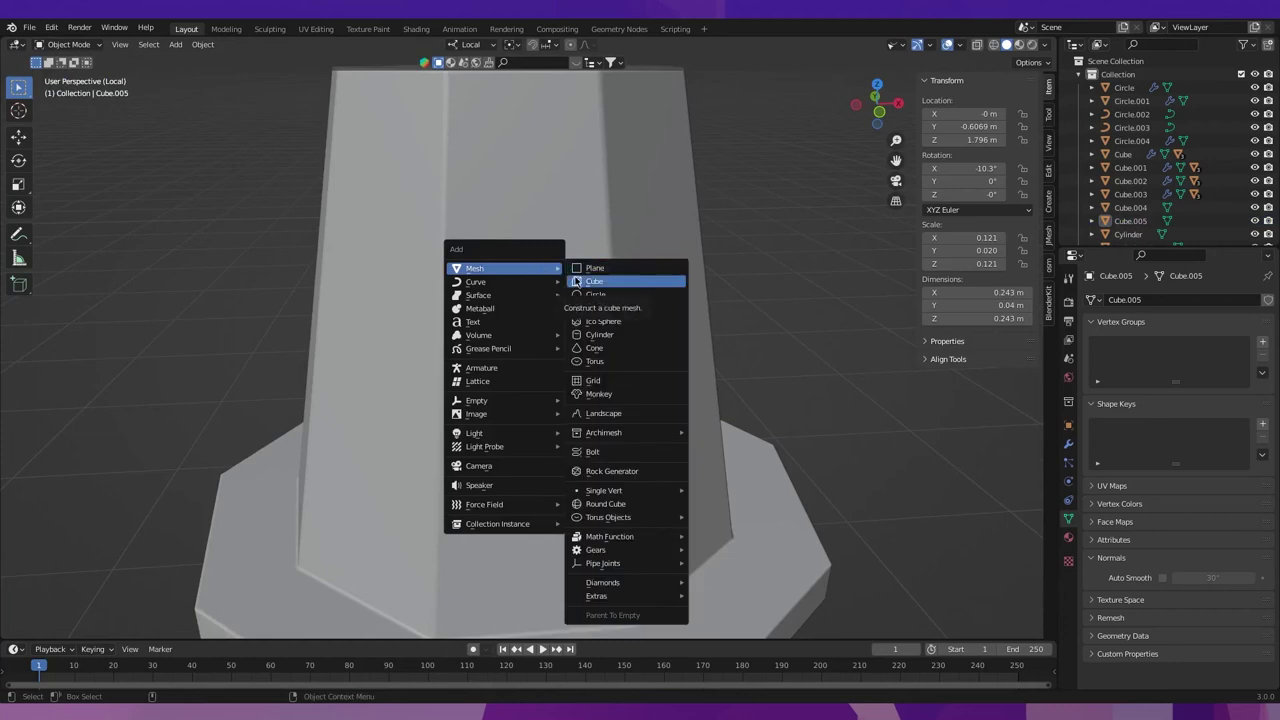
Add a new cube at the 3D cursor and shrink it to a small size.
left_click(576, 282)
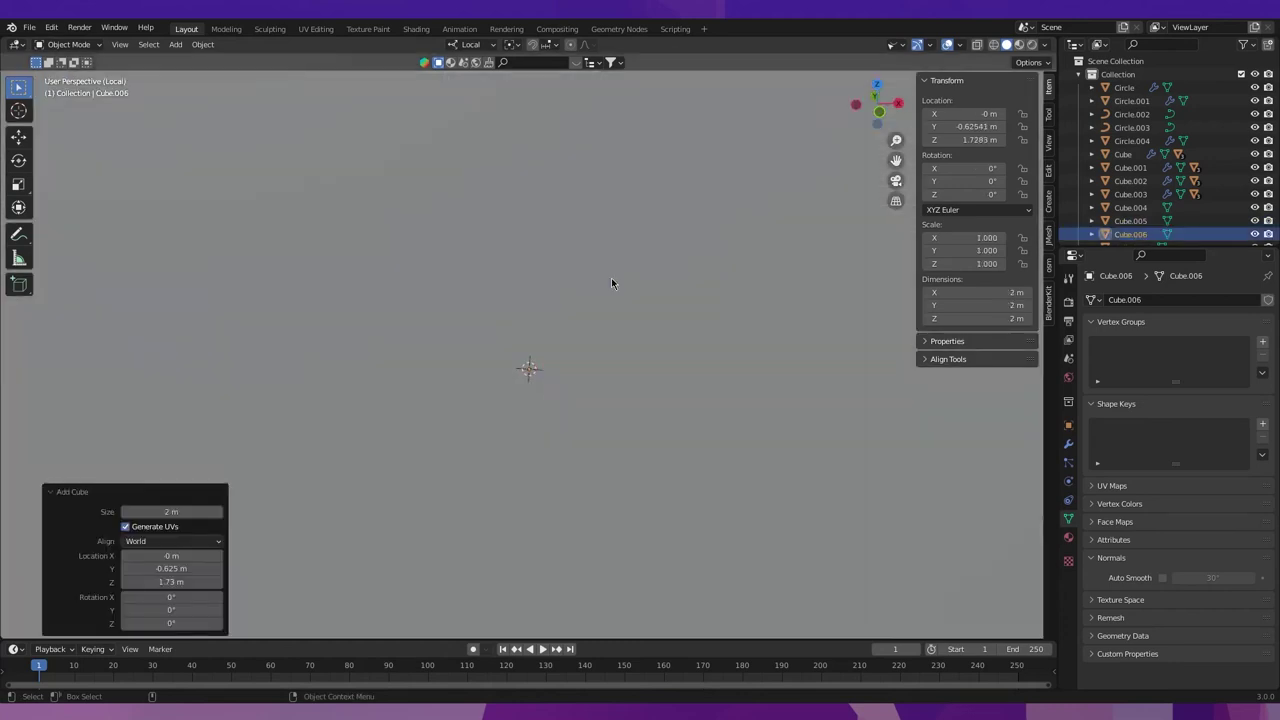
scroll(611, 277, "down", 3)
key("s")
left_click(545, 300)
scroll(703, 334, "up", 3)
key("s")
left_click(617, 357)
scroll(600, 365, "up", 3)
middle_click_drag(559, 375, 549, 379)
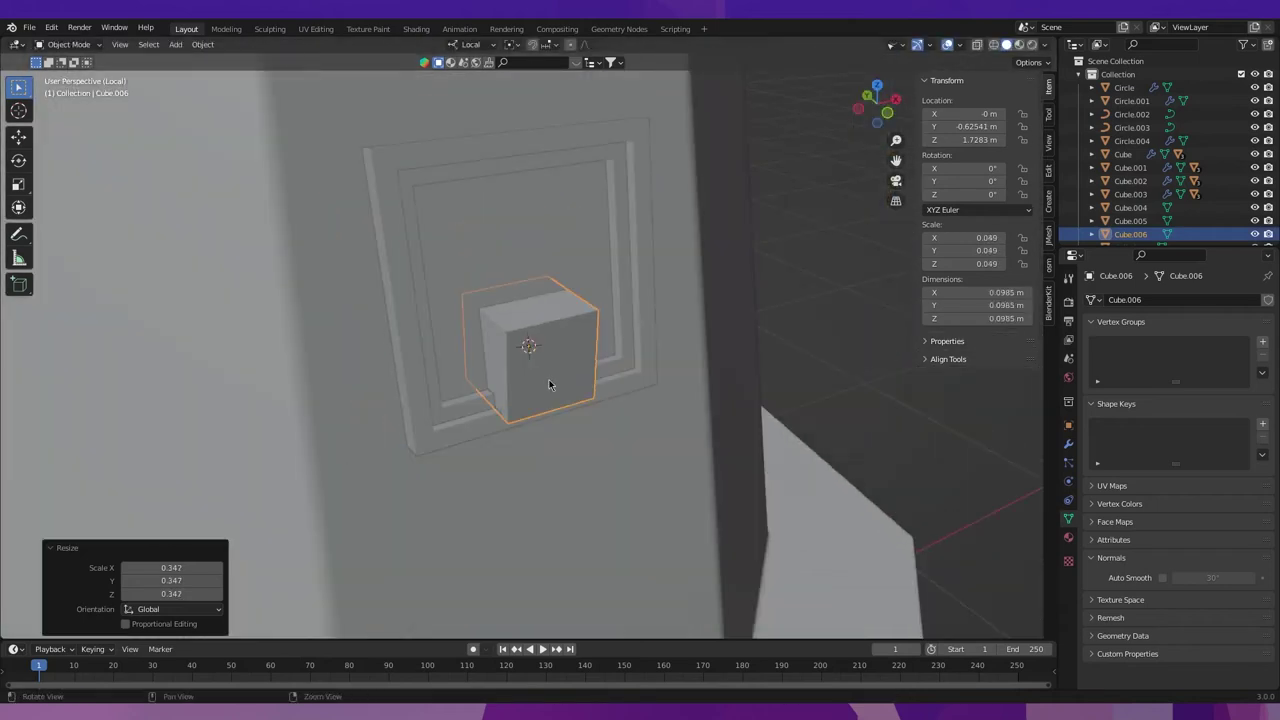
Flatten the small cube along Z and narrow it along X into a thin bar.
key("s")
key("z")
key("z")
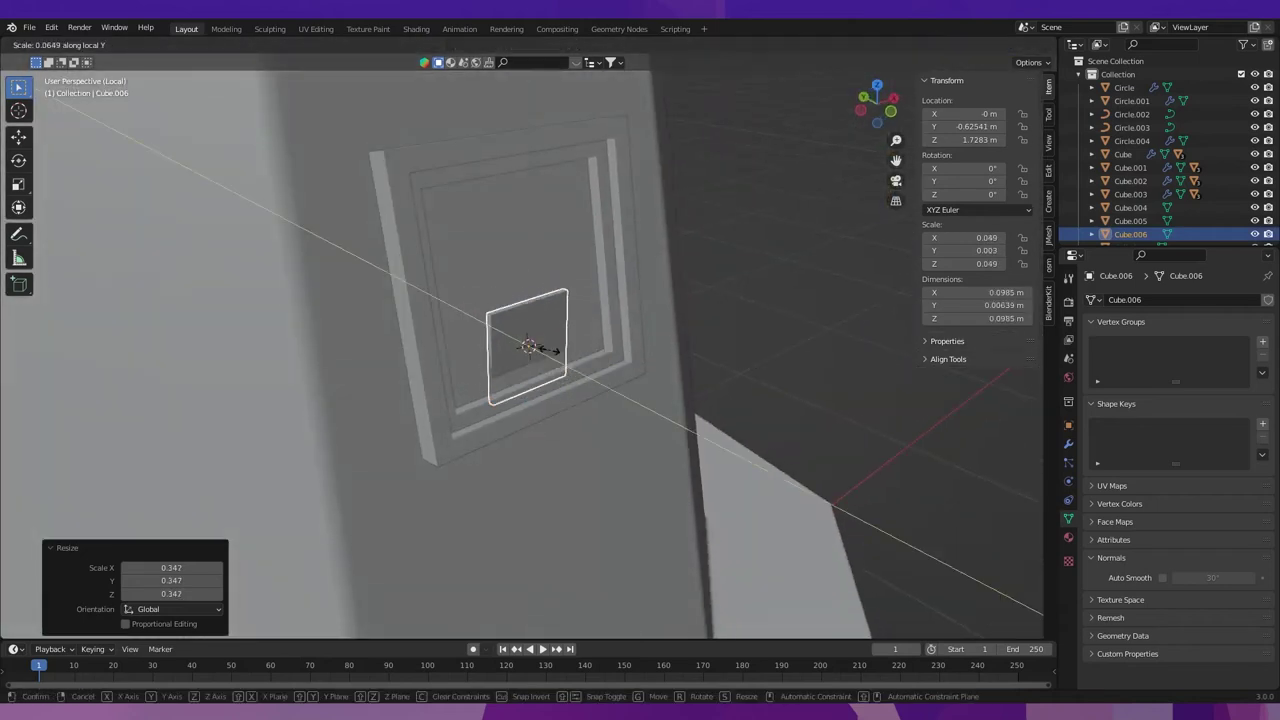
left_click_drag(852, 378, 563, 357)
left_click(563, 357)
middle_click_drag(563, 357, 575, 345)
key("s")
key("x")
key("x")
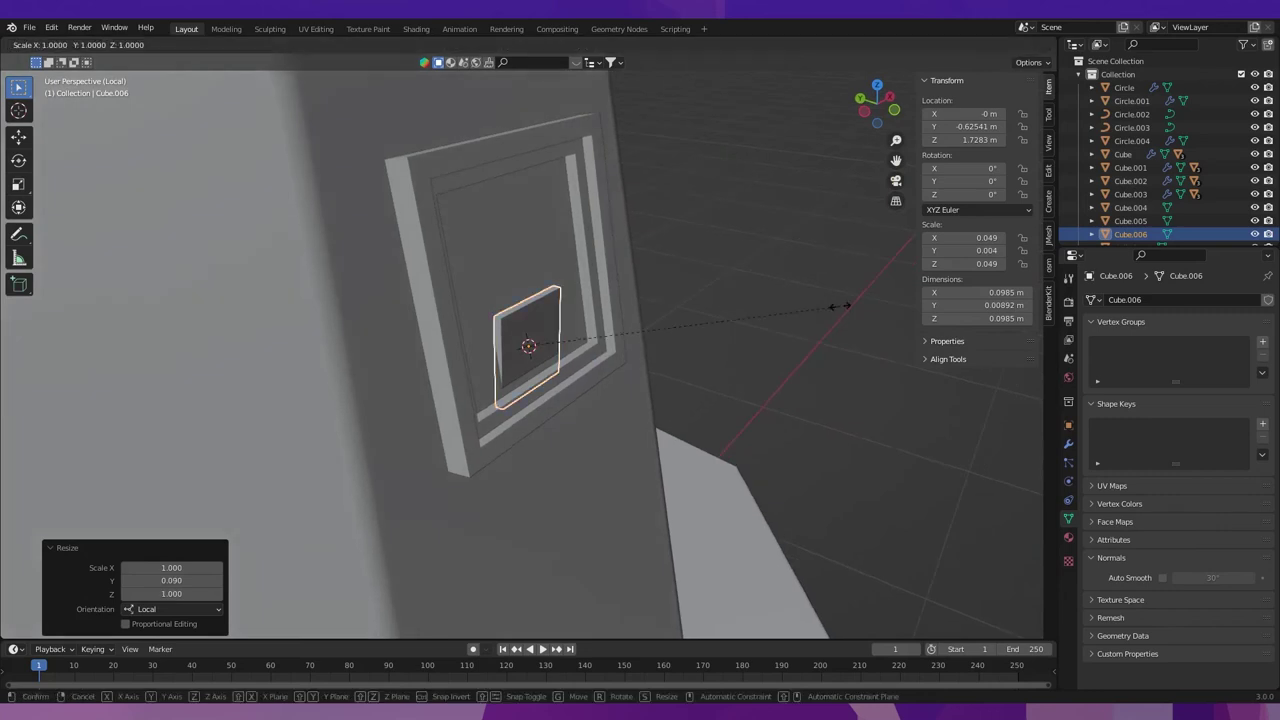
left_click(580, 336)
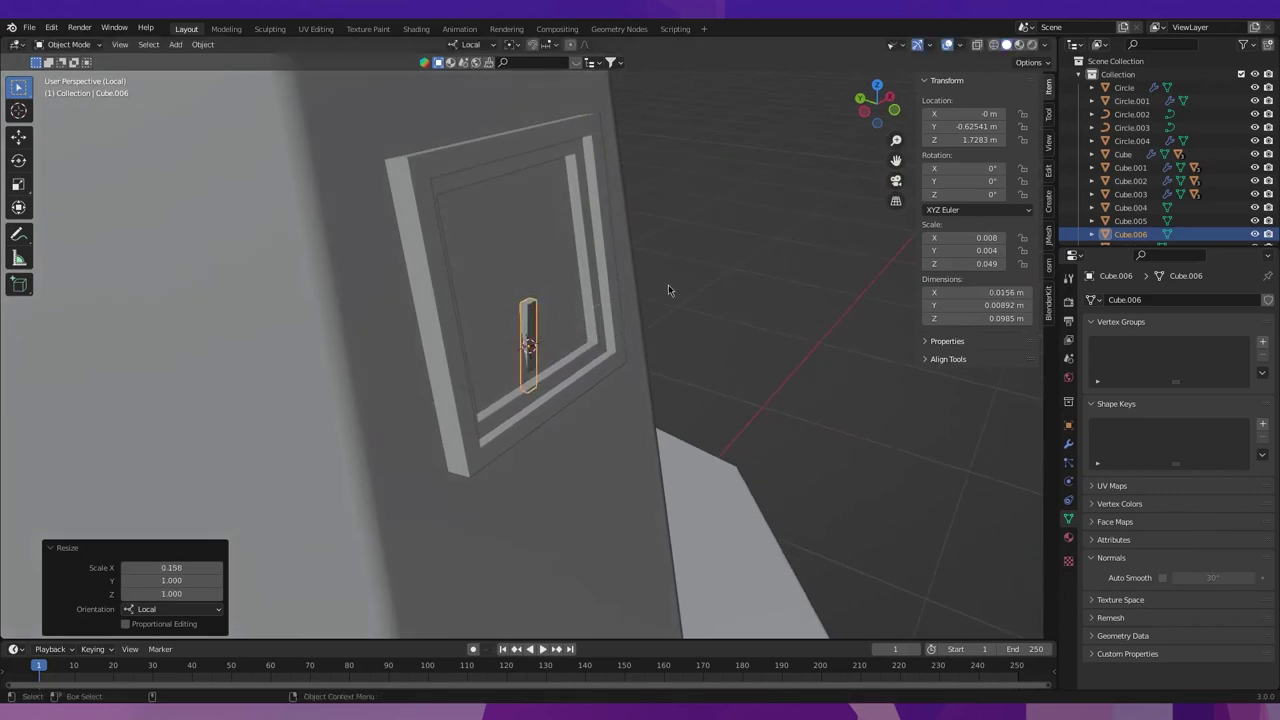
From the left view, tilt the bar to match the wall and nudge it against the frame.
left_click(863, 112)
key("r")
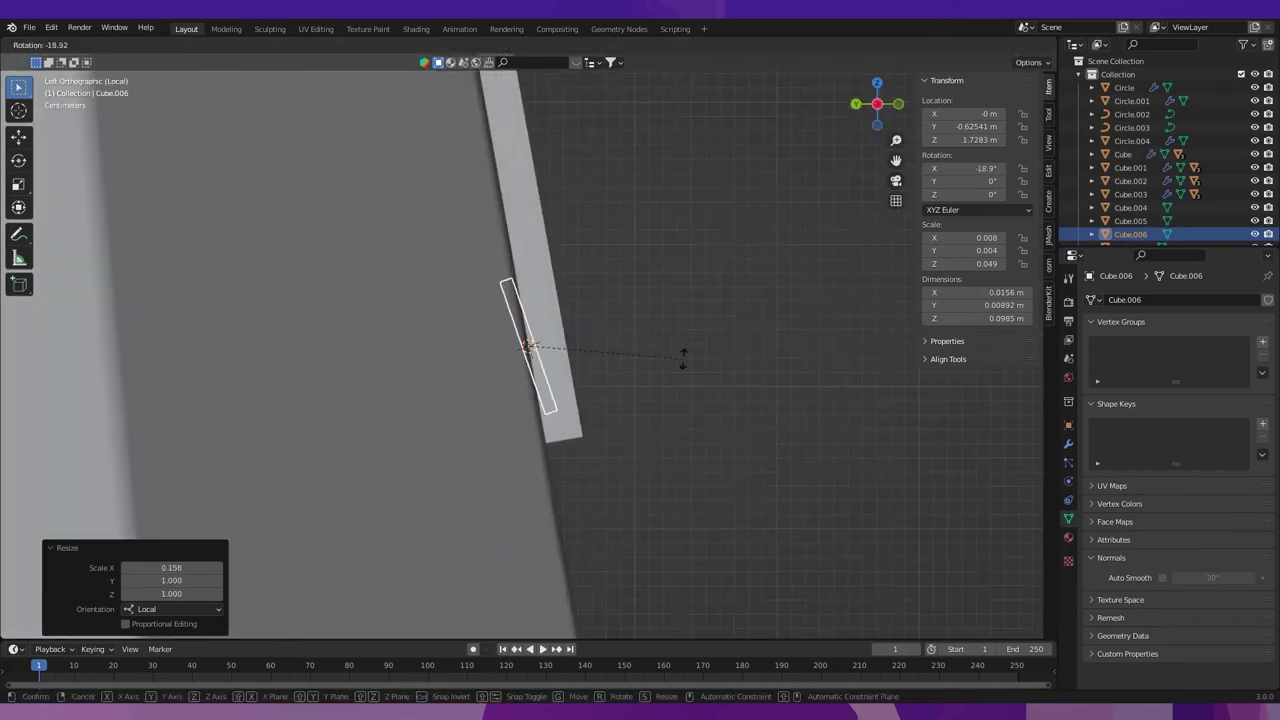
left_click(679, 381)
key("shift+space")
key("g")
left_click_drag(548, 350, 561, 349)
mouse_move(561, 349)
middle_mouse_down()
mouse_move(477, 358)
mouse_move(711, 352)
middle_mouse_up()
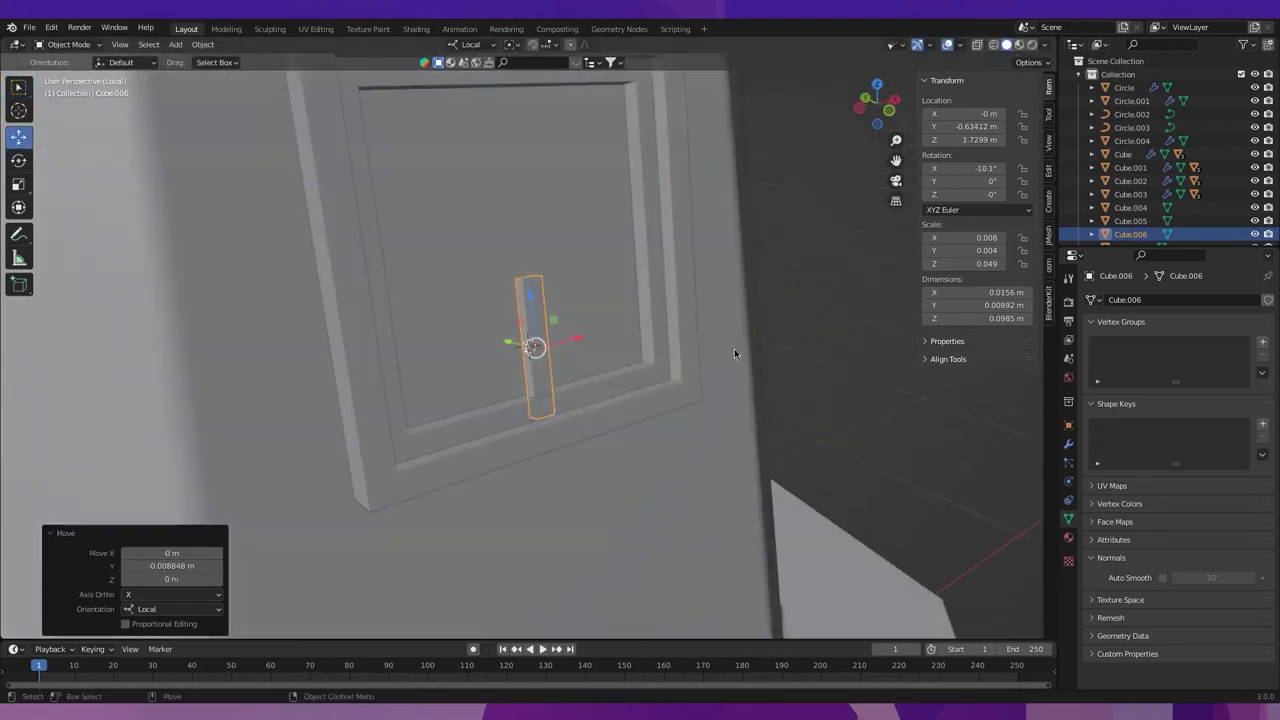
Raise the bar along local Z and lengthen it along local X.
key("s")
key("z")
right_click(912, 353)
key("g")
key("z")
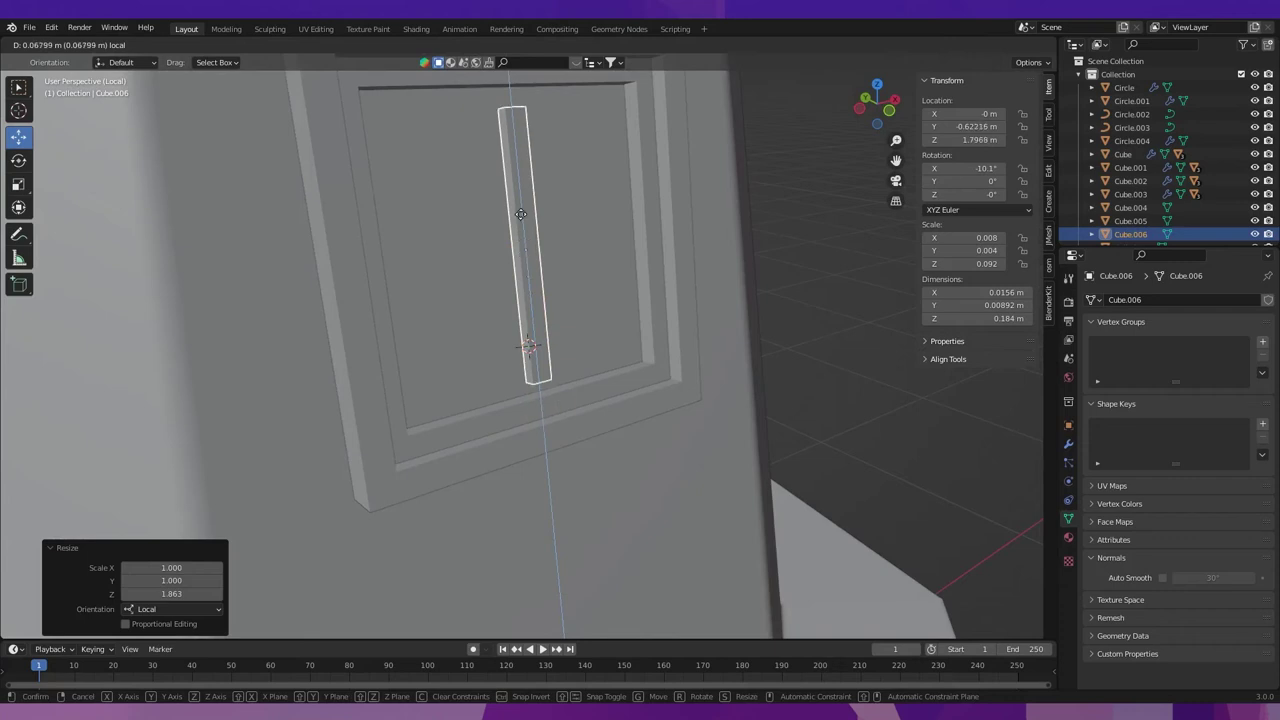
left_click(808, 284)
key("s")
key("x")
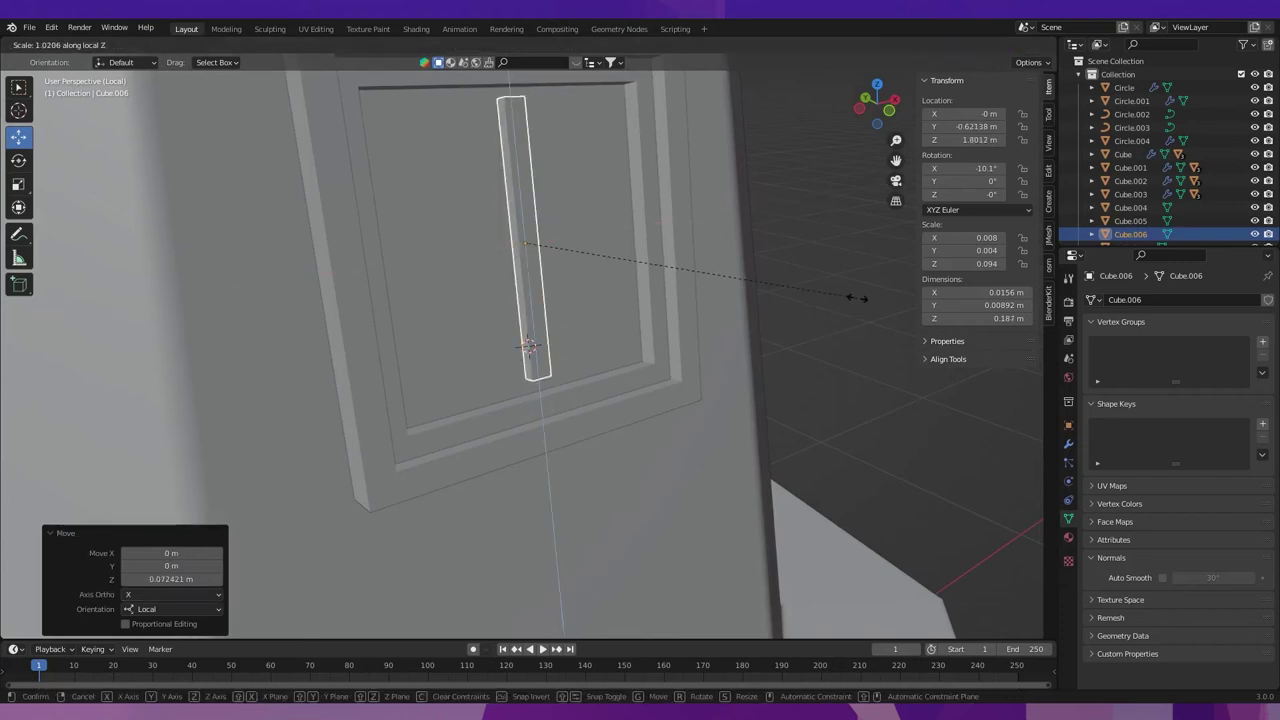
left_click(903, 323)
Nudge the vertical bar slightly downward and line up a straight side view of the wall.
middle_click_drag(880, 330, 646, 346)
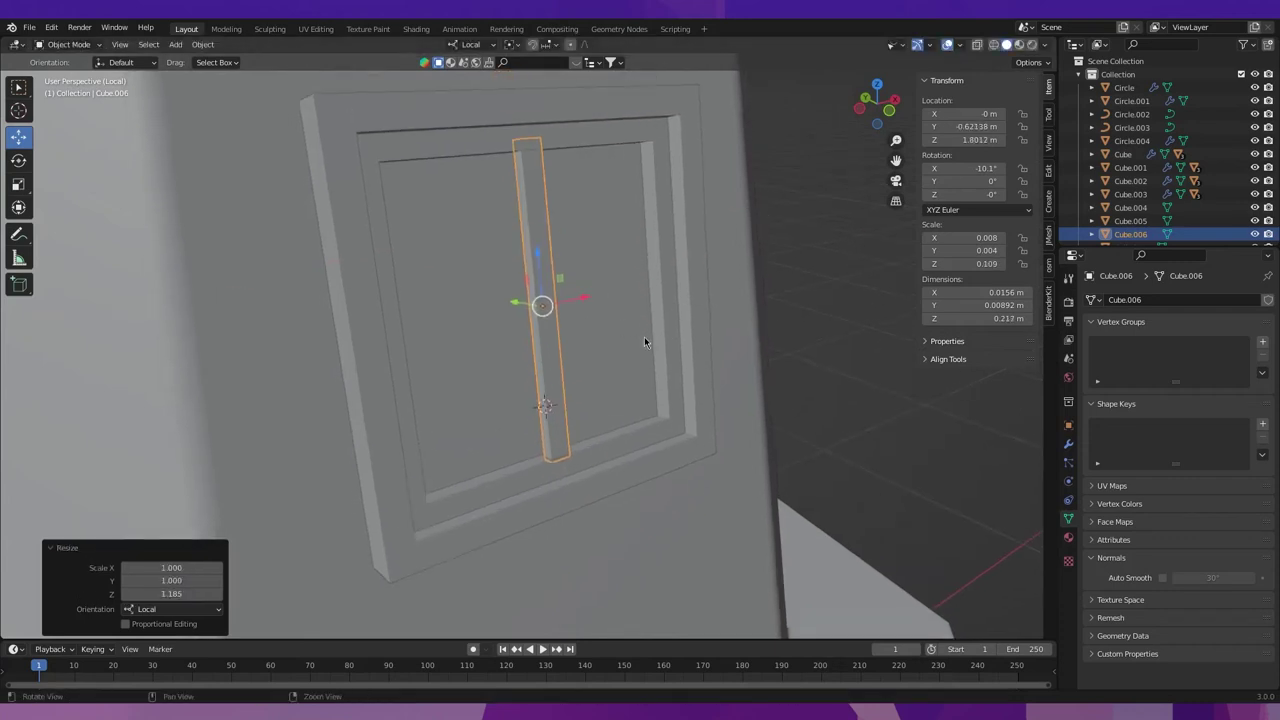
left_click_drag(537, 252, 545, 262)
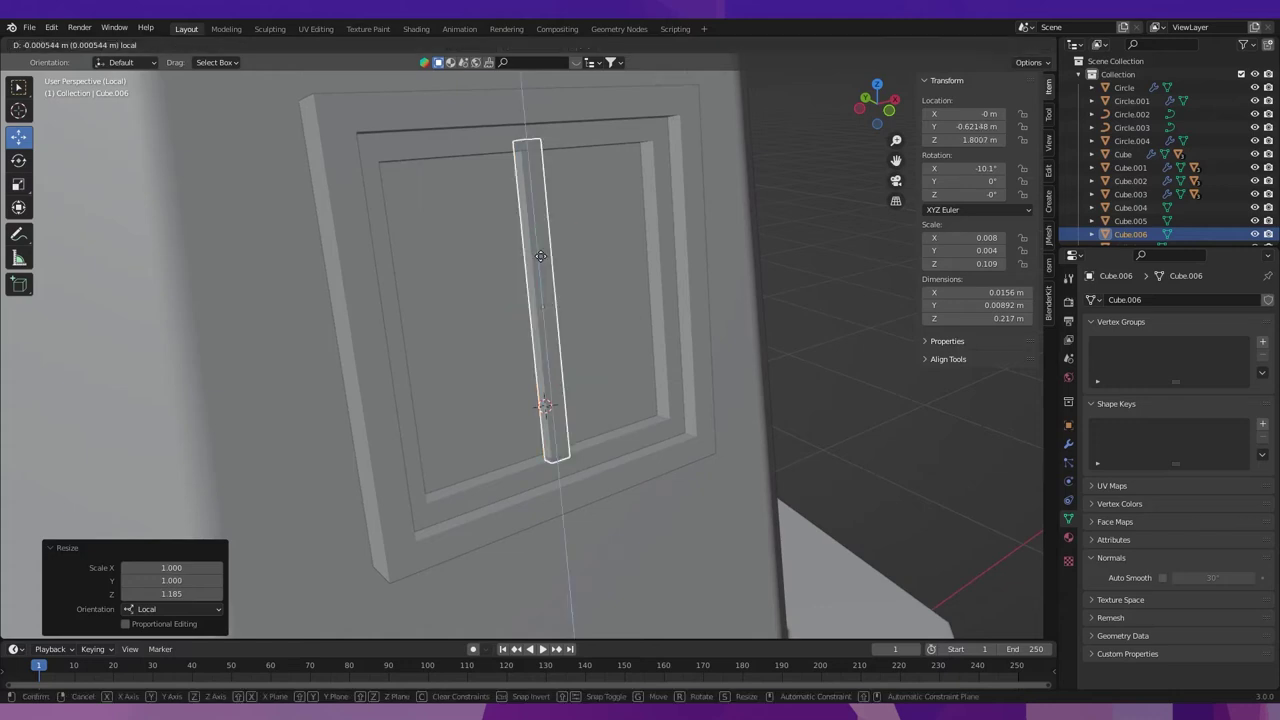
scroll(601, 312, "down", 3)
middle_click_drag(601, 312, 408, 303)
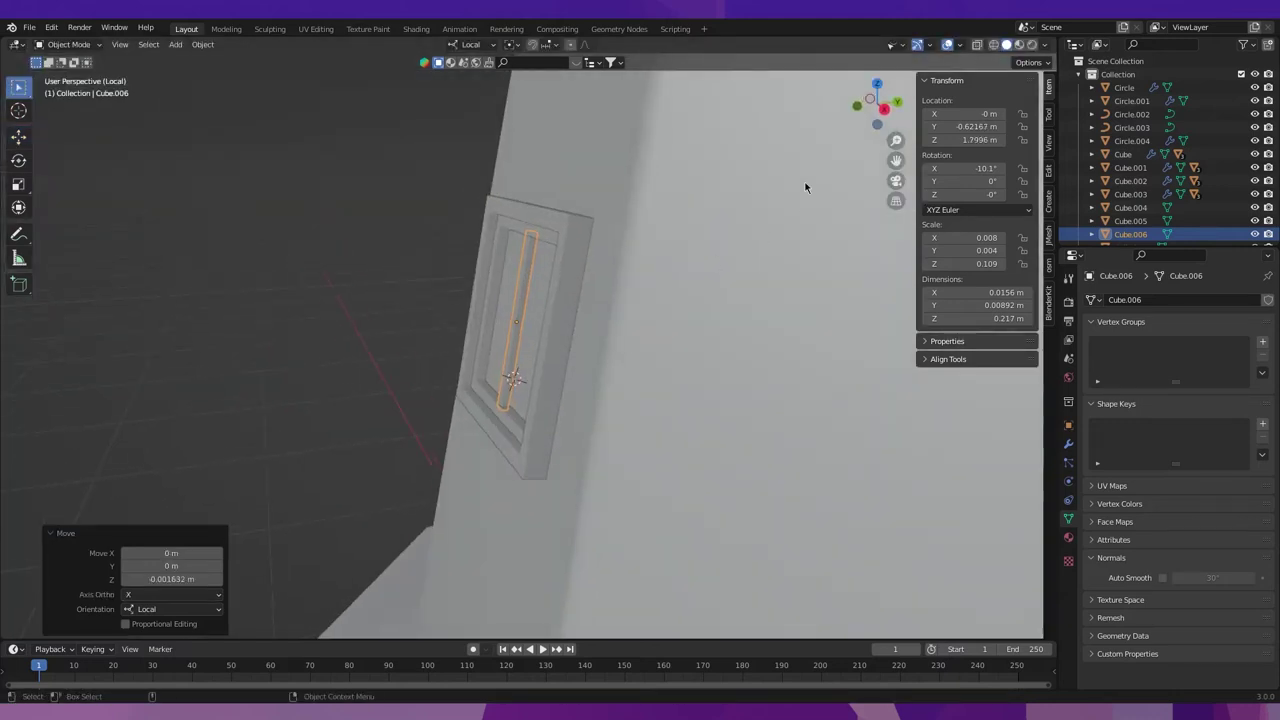
left_click(888, 112)
middle_click_drag(506, 374, 588, 444, "shift")
Try moving the vertical bar along its depth into the frame, then undo the move.
key("r")
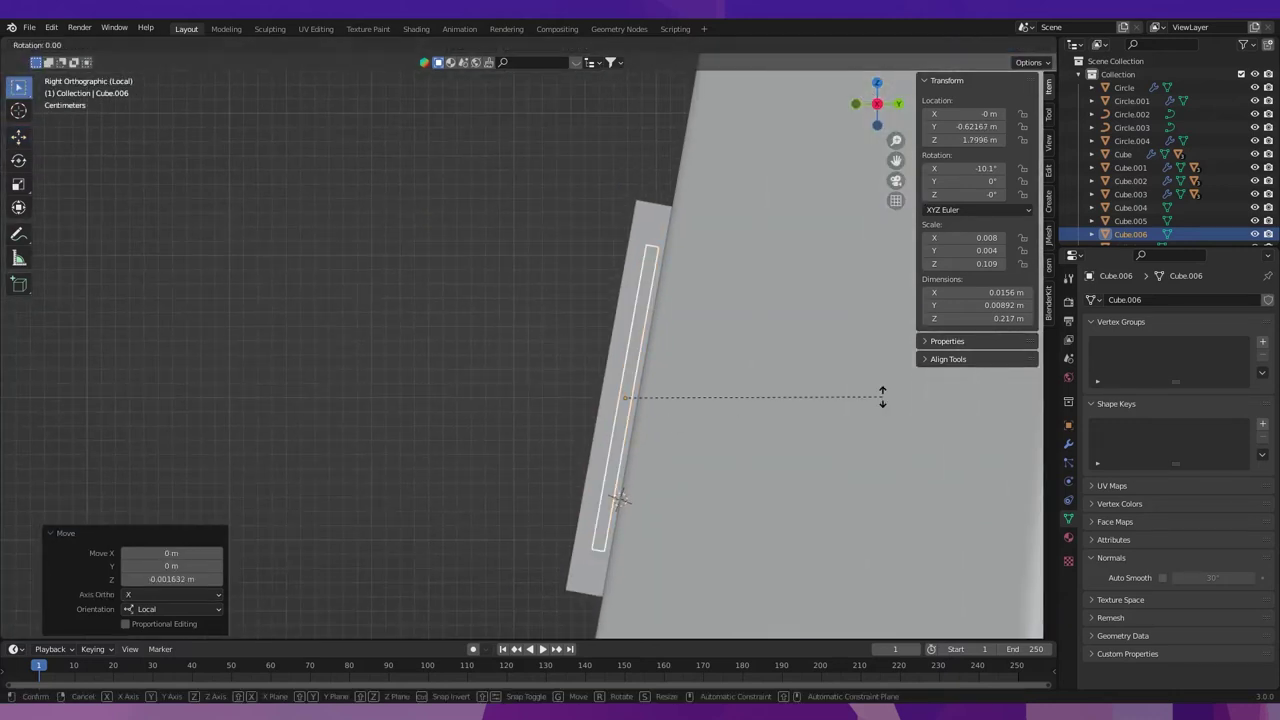
key("Escape")
key("g")
key("y")
left_click(657, 403)
middle_click_drag(657, 403, 795, 418)
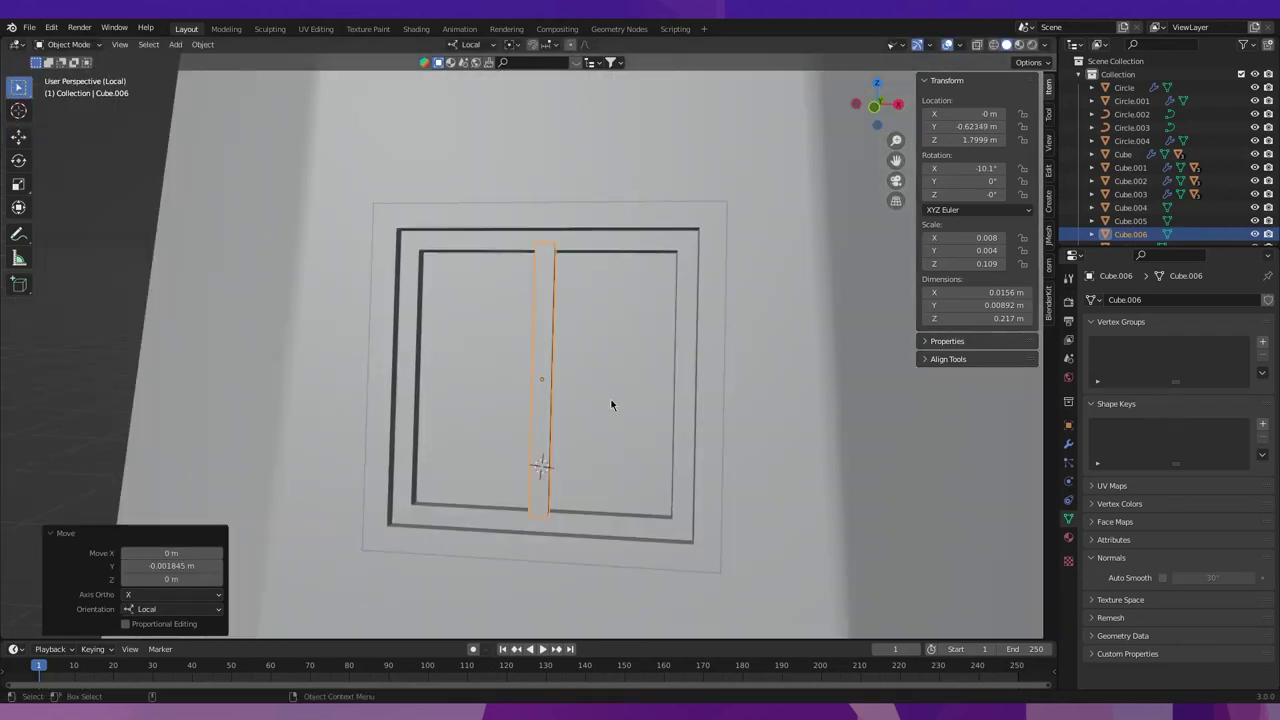
middle_click_drag(612, 405, 720, 417)
key("ctrl+z")
Thin the vertical bar along local Y, then delete the extra object.
middle_click_drag(557, 403, 666, 389)
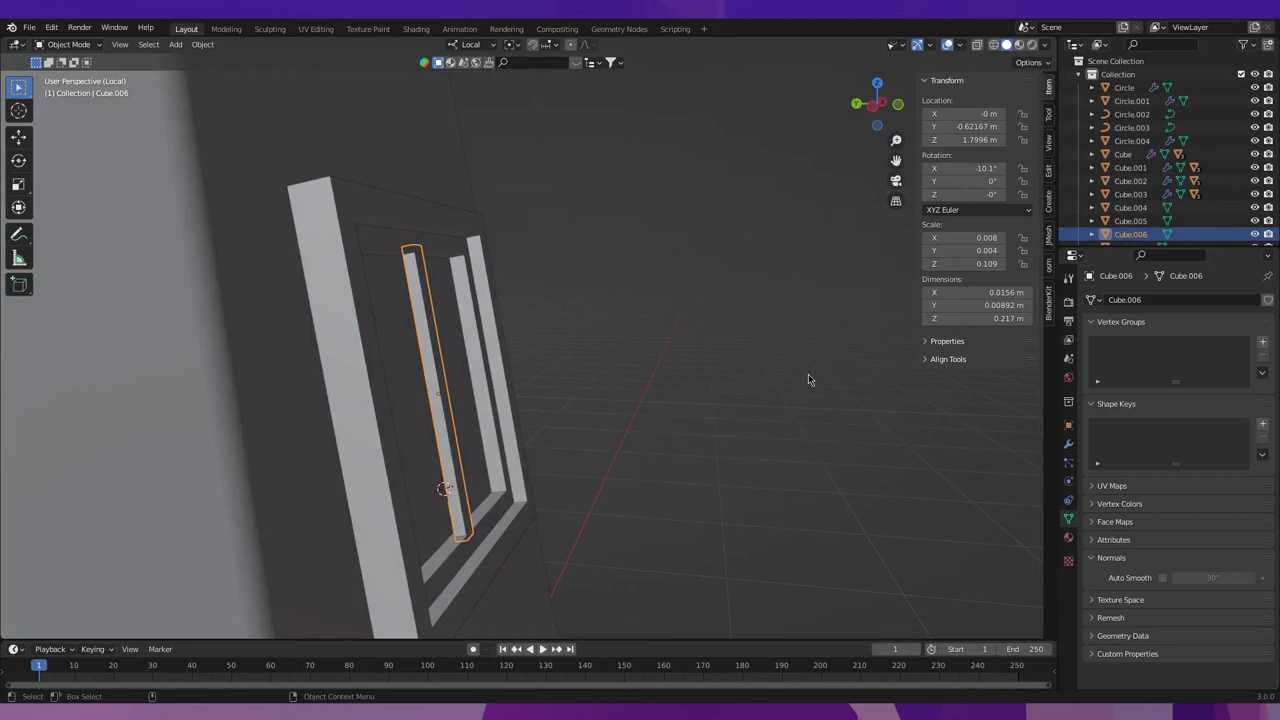
key("s")
key("y")
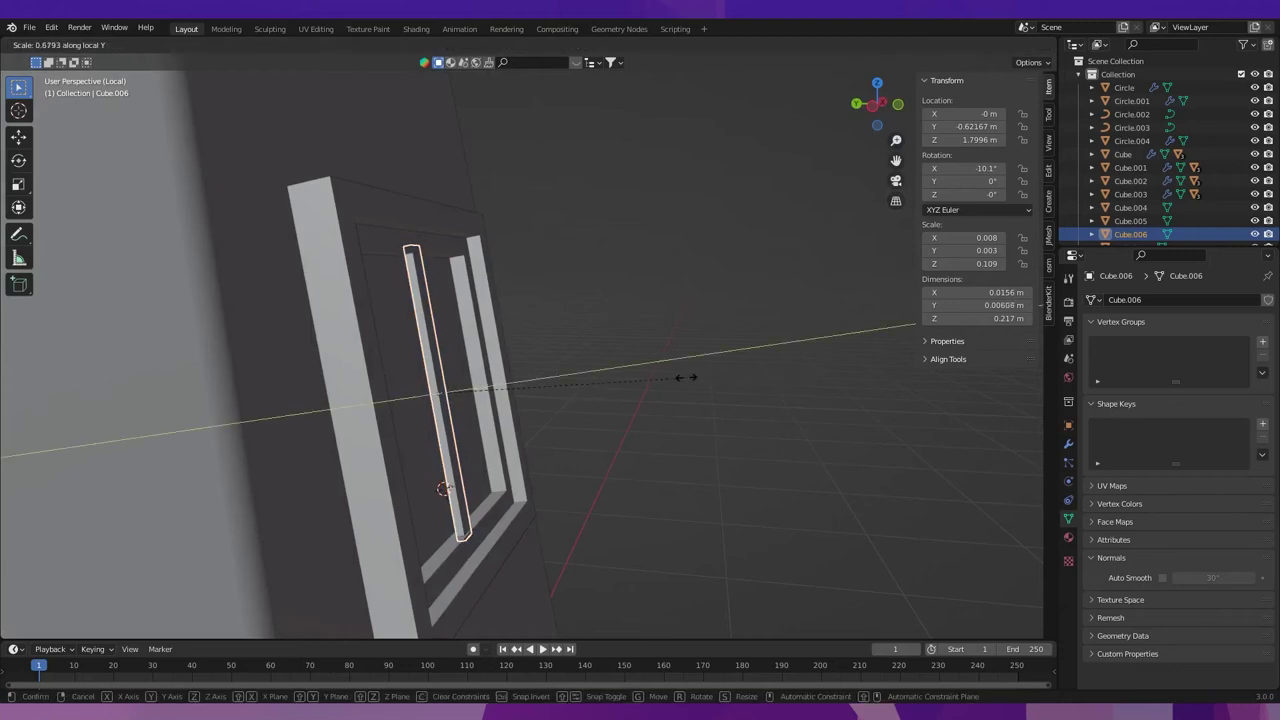
left_click(672, 380)
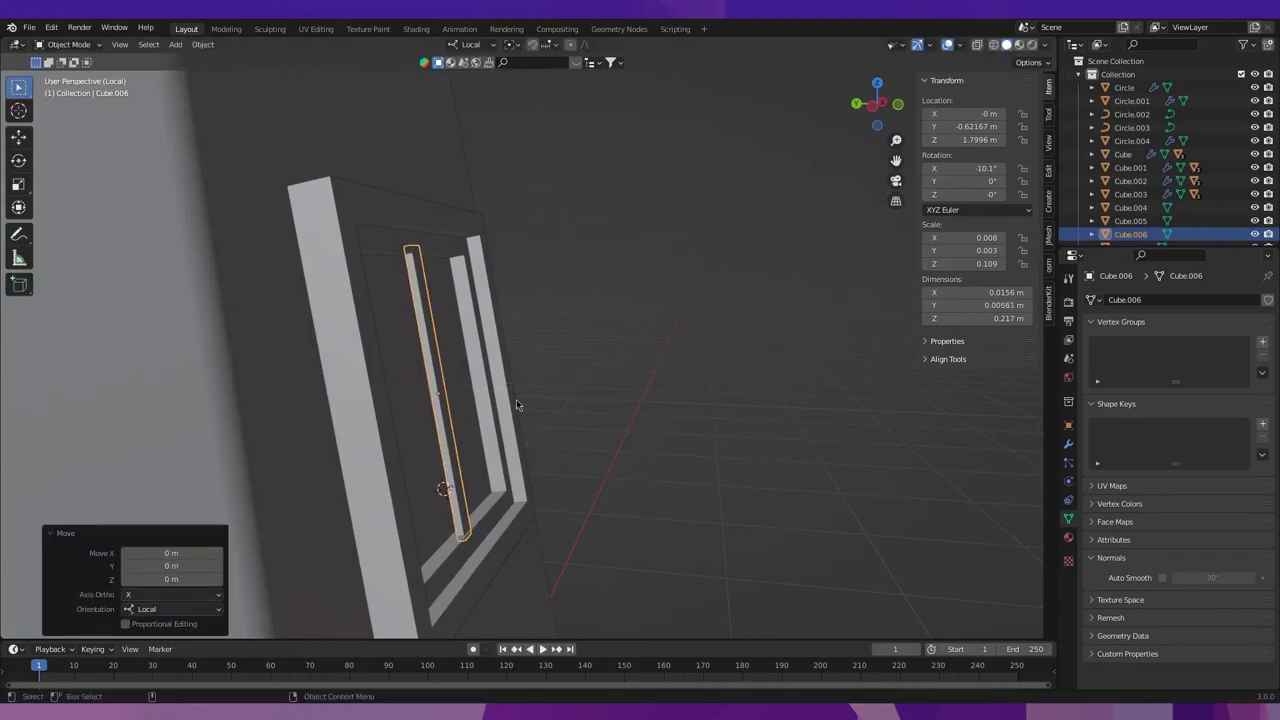
left_click_drag(875, 105, 753, 373)
scroll(753, 373, "down", 3)
key("Delete")
Add a new cube and shrink it down to a small size.
key("shift+a")
left_click(510, 190)
scroll(581, 355, "down", 3)
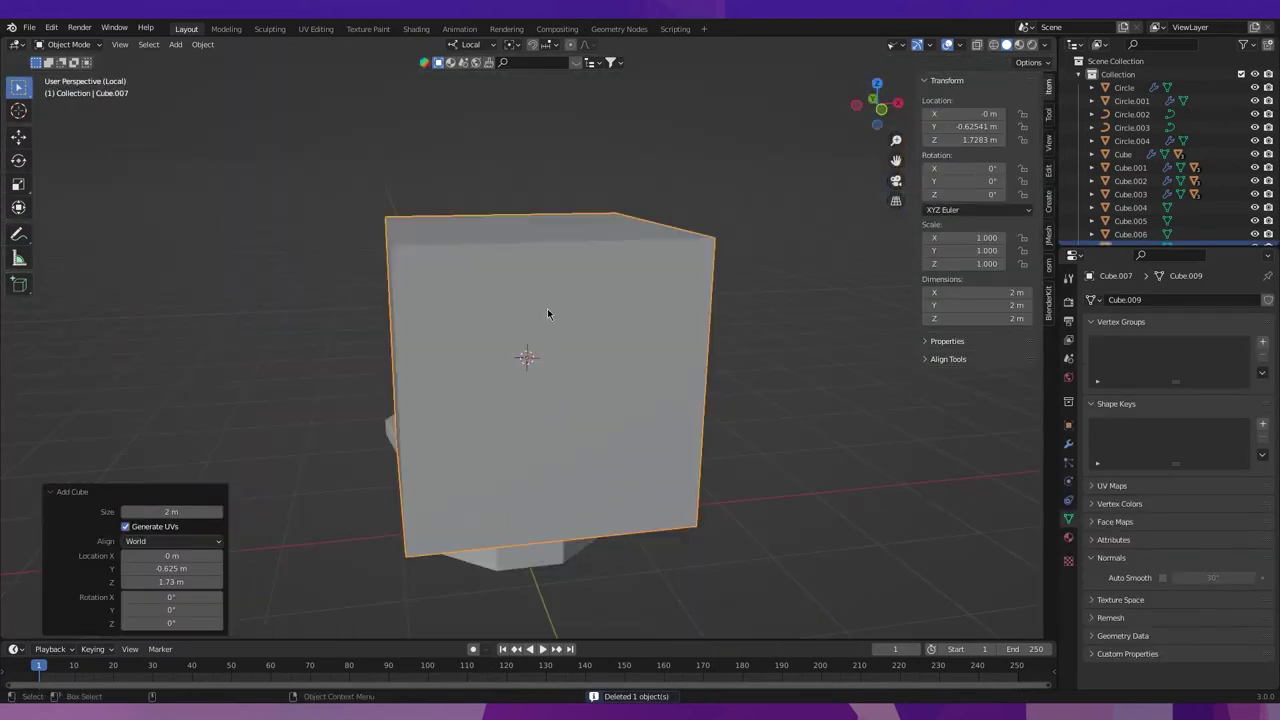
key("s")
left_click(577, 364)
scroll(577, 364, "up", 5)
key("s")
left_click(665, 335)
In front view, stretch the cube wide along X and flatten it along Z into a horizontal bar.
left_click(878, 112)
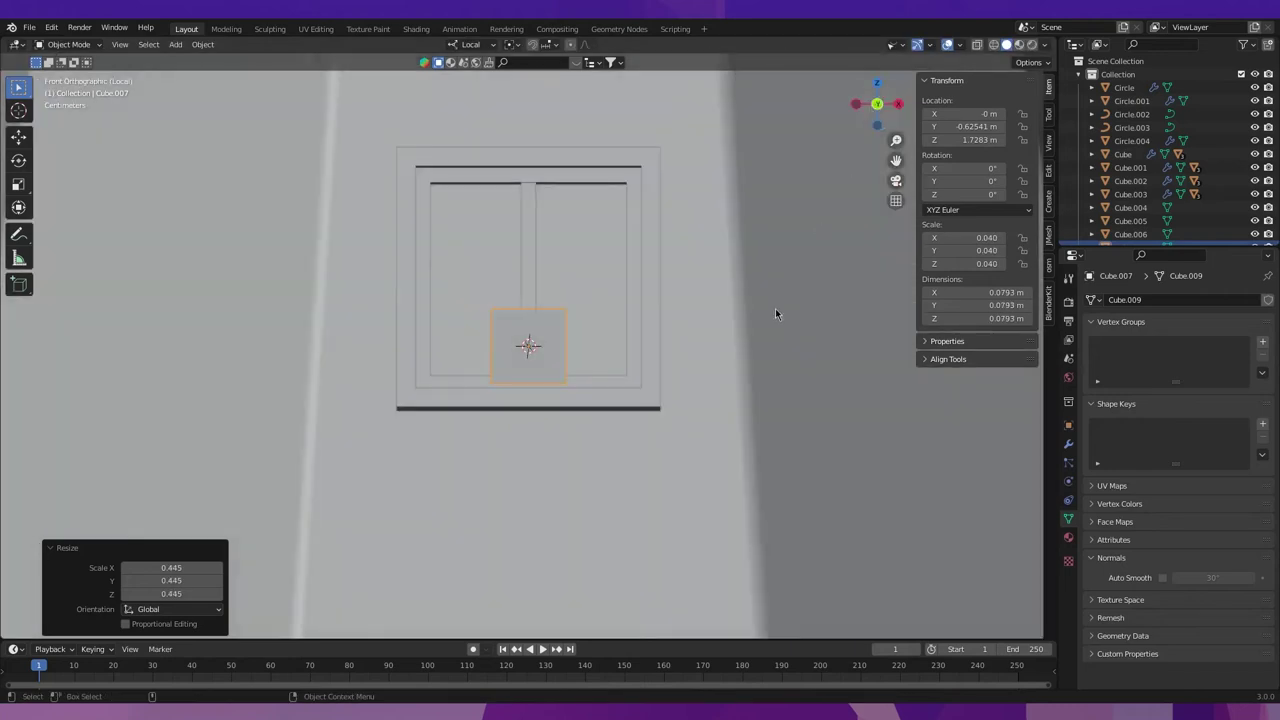
key("s")
key("x")
key("x")
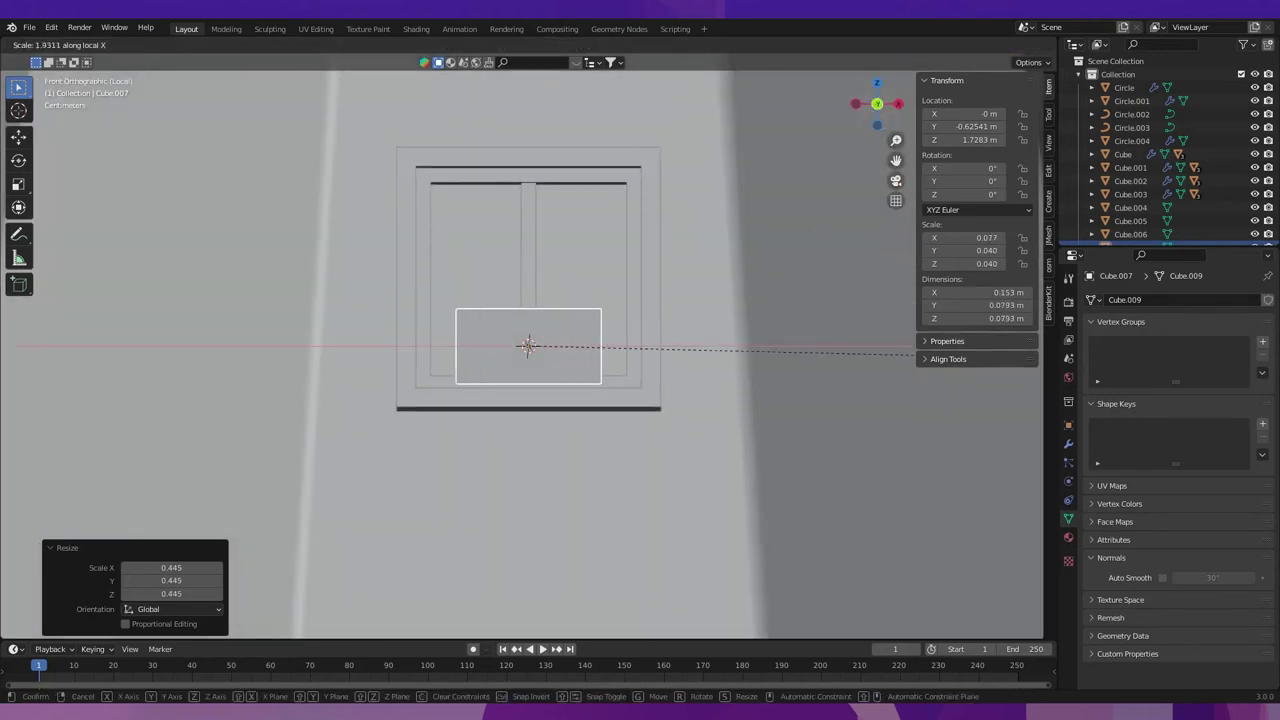
left_click(201, 366)
key("s")
key("z")
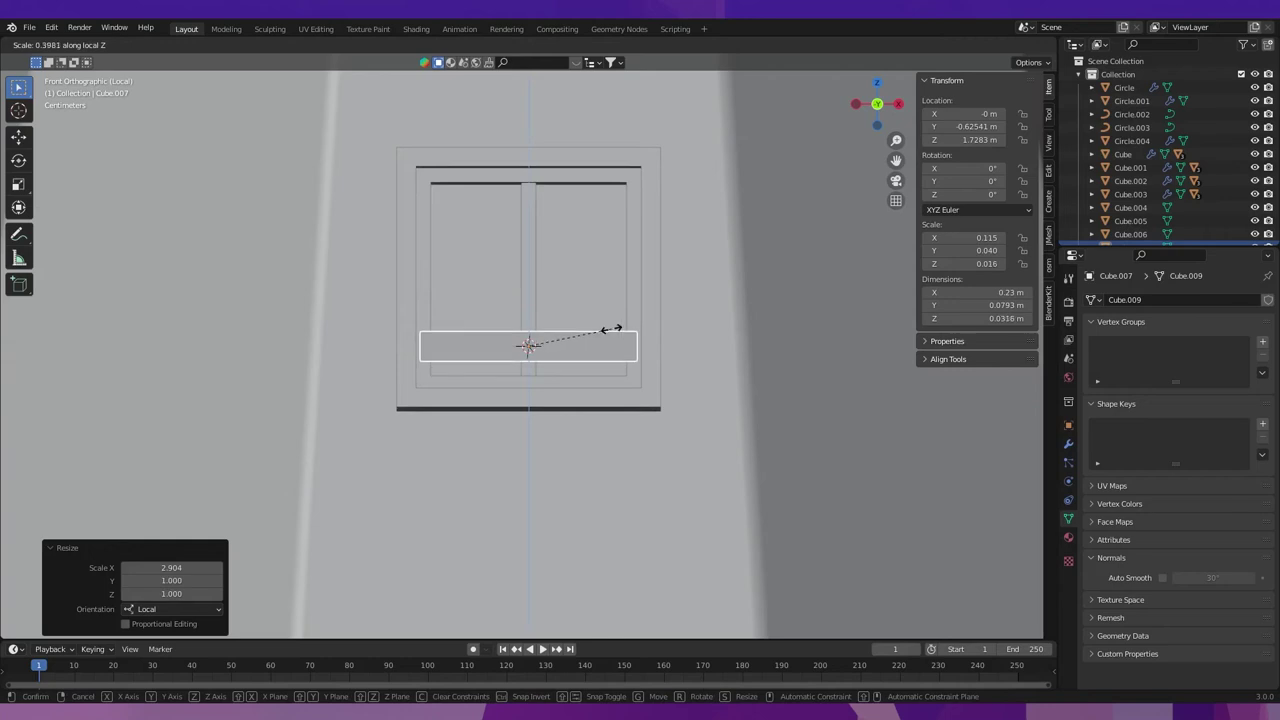
left_click(560, 340)
key("s")
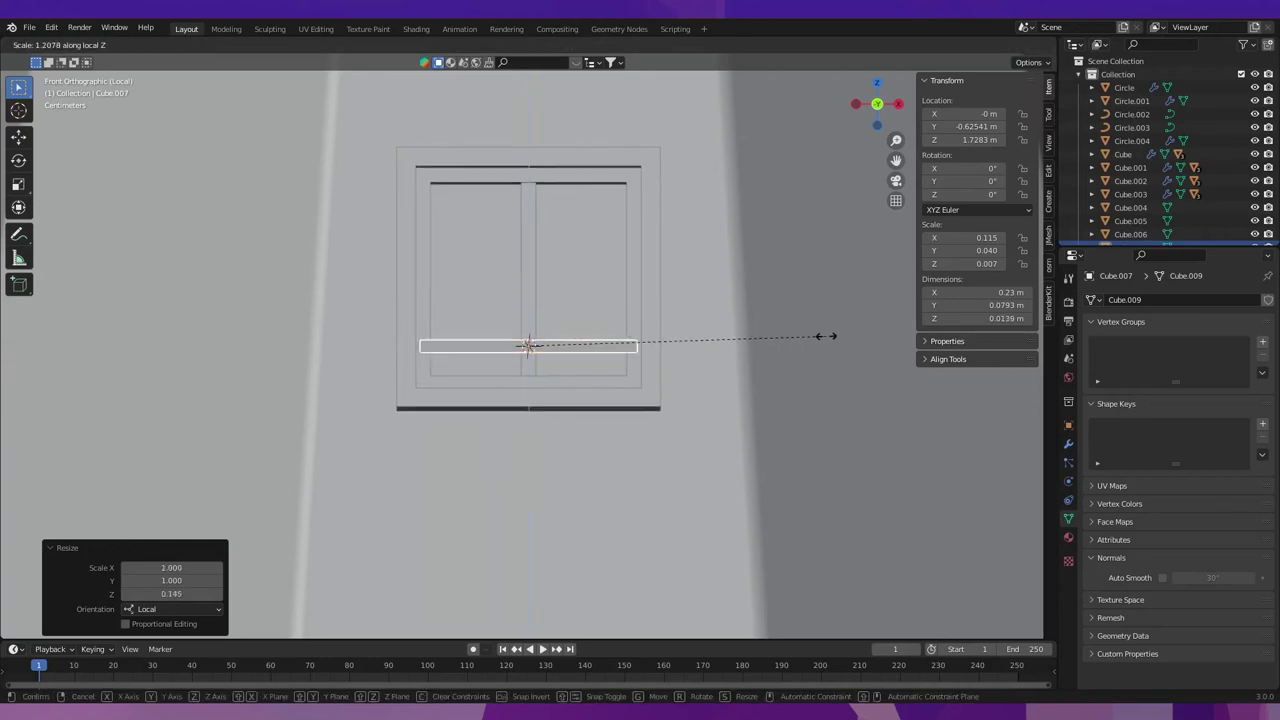
left_click(837, 337)
In side view, thin the crossbar's depth along Y and tilt it toward the wall.
left_click(856, 104)
scroll(640, 400, "up", 3)
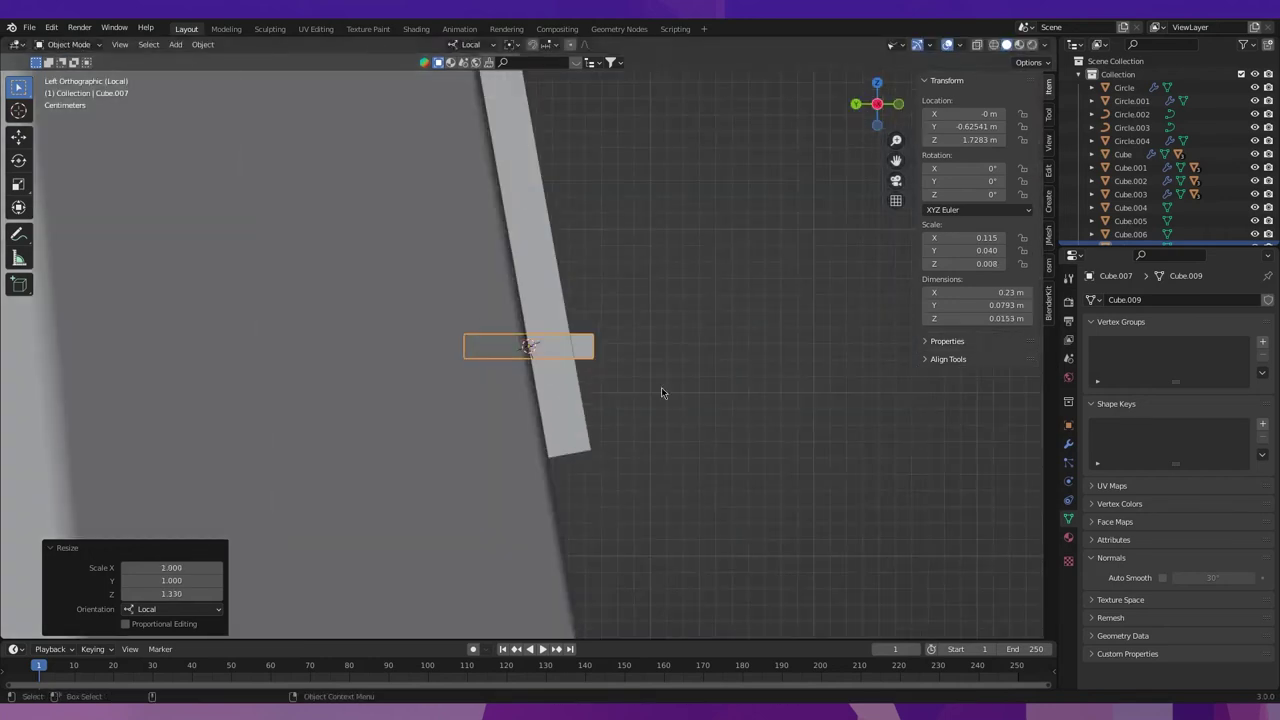
key("s")
key("y")
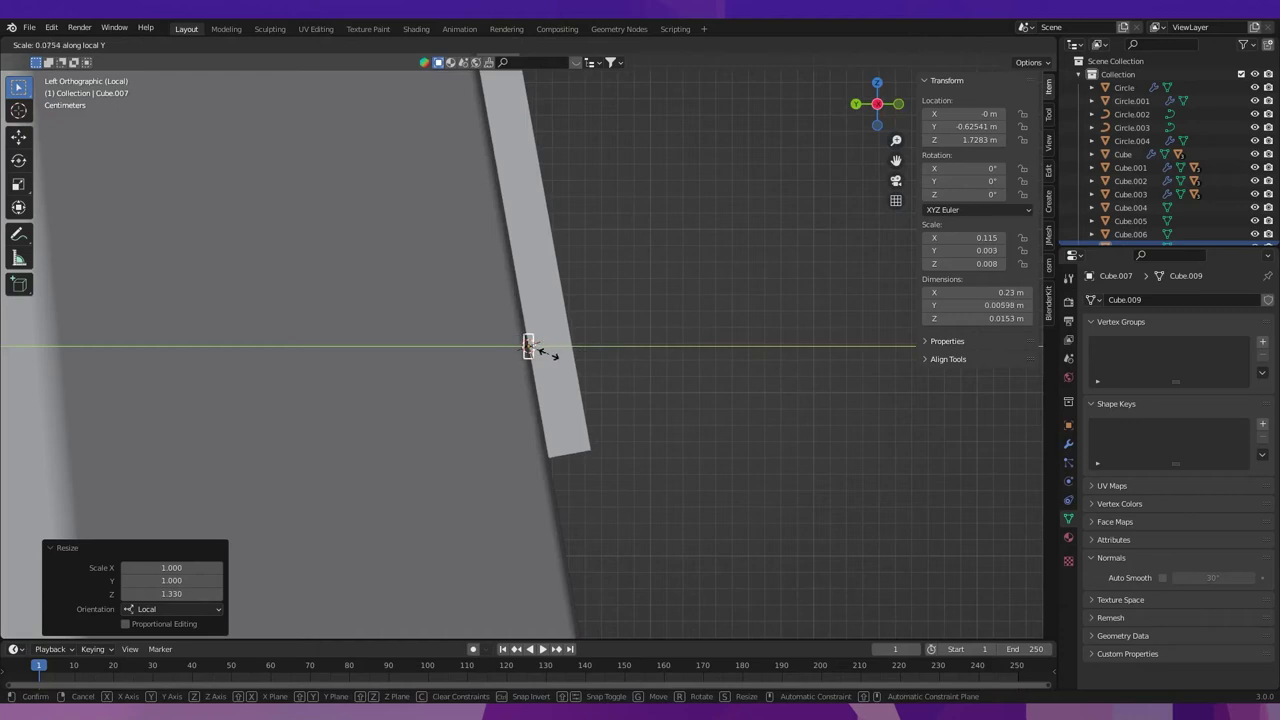
left_click(557, 353)
key("r")
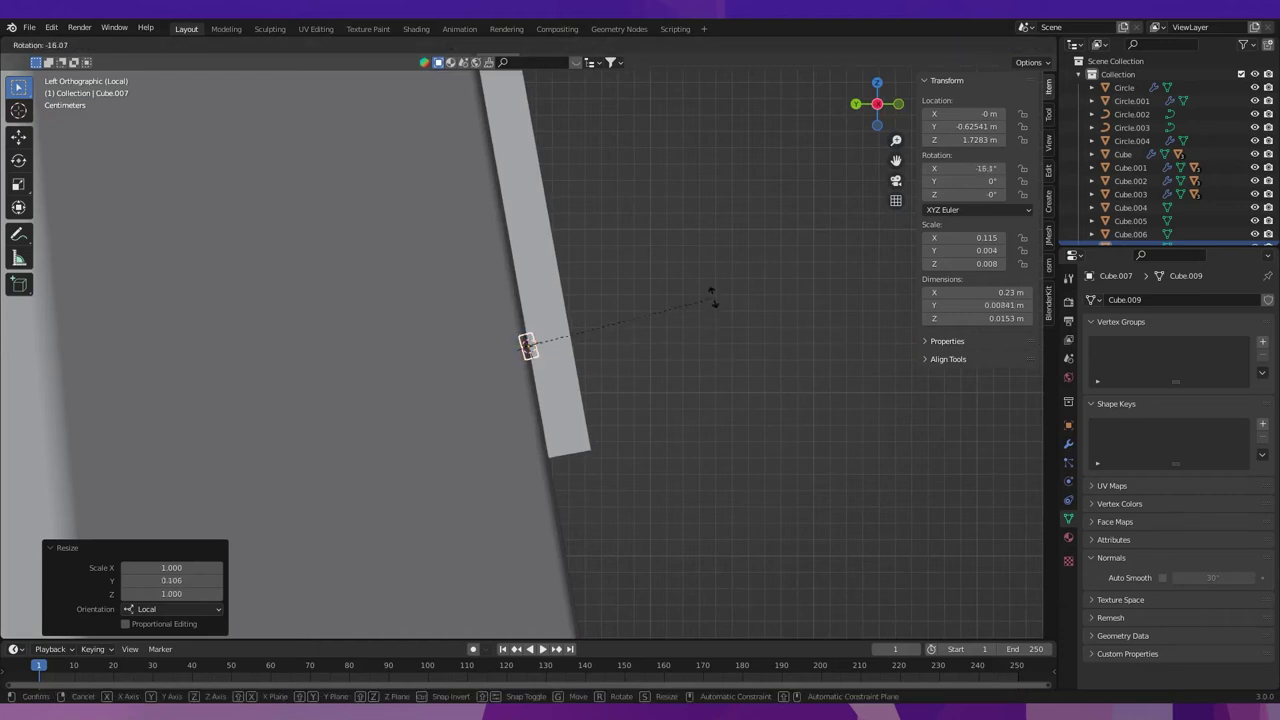
left_click(710, 306)
Raise the crossbar along Z into the window frame.
middle_click_drag(624, 299, 568, 323)
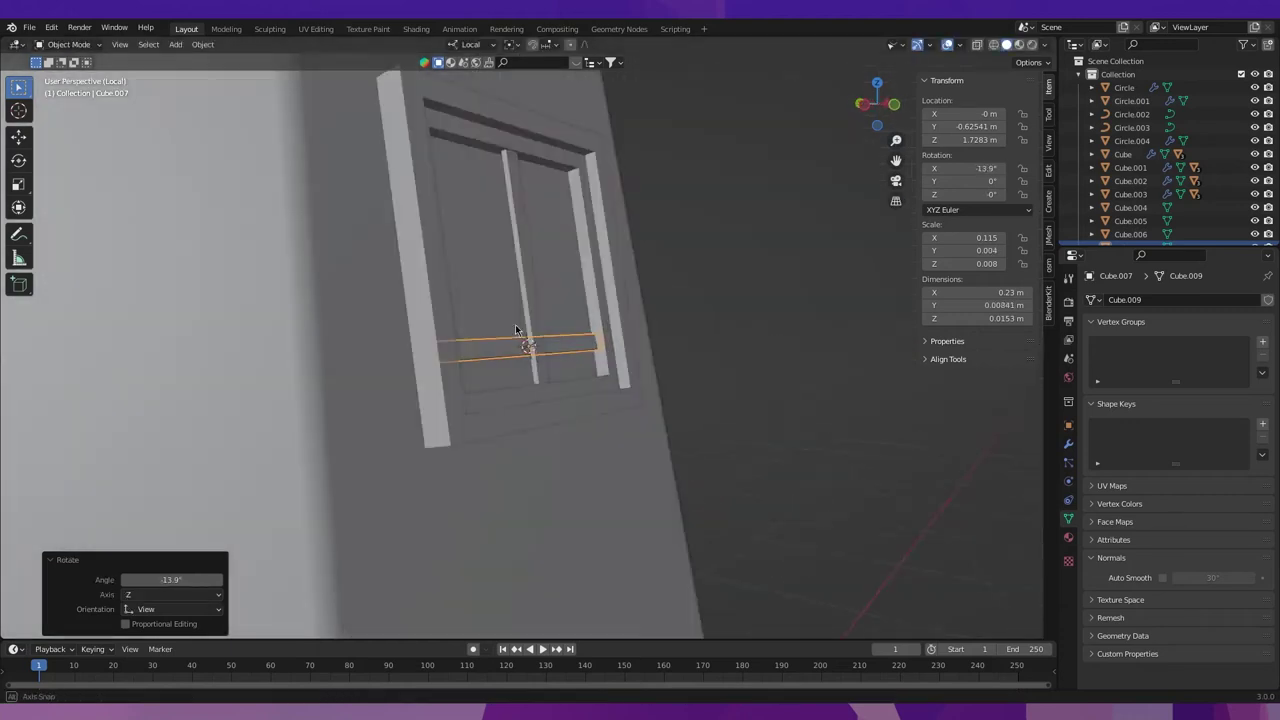
key("shift+space")
key("g")
left_click(503, 272)
left_click(550, 330)
key("g")
key("z")
key("z")
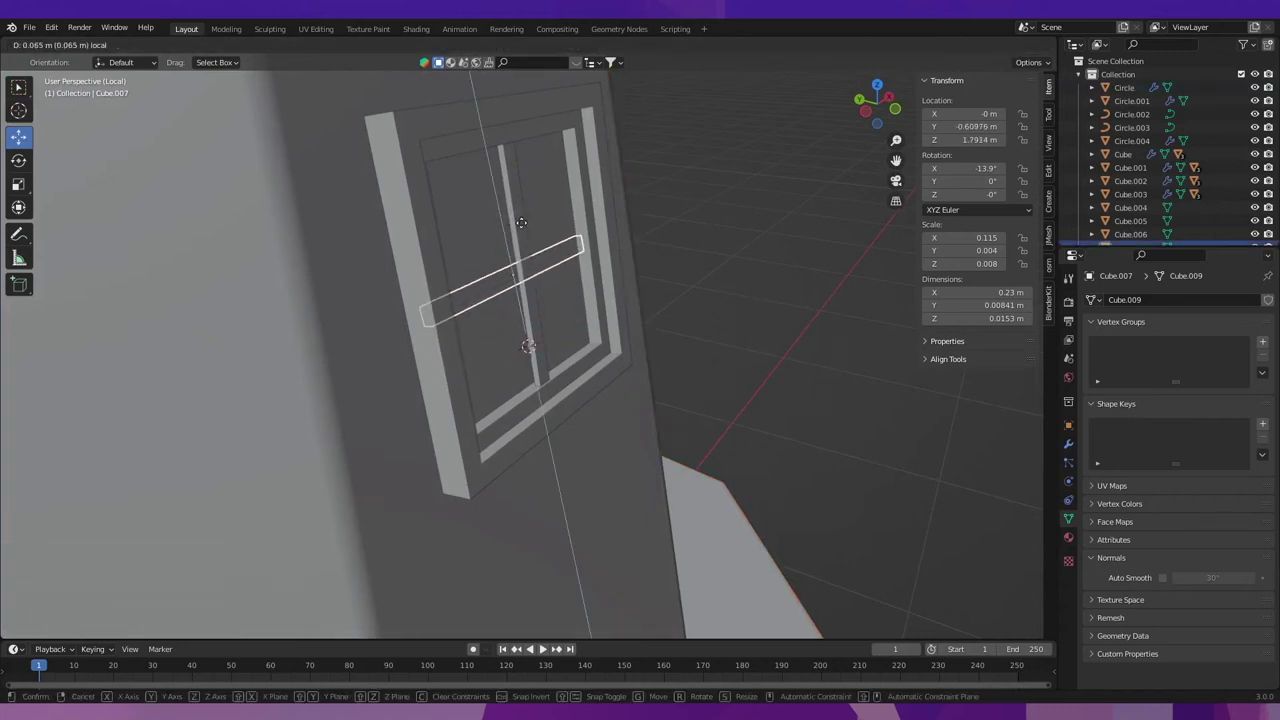
left_click(510, 232)
Re-tilt the crossbar to -9.8° to match the wall and push it into the frame.
left_click(867, 110)
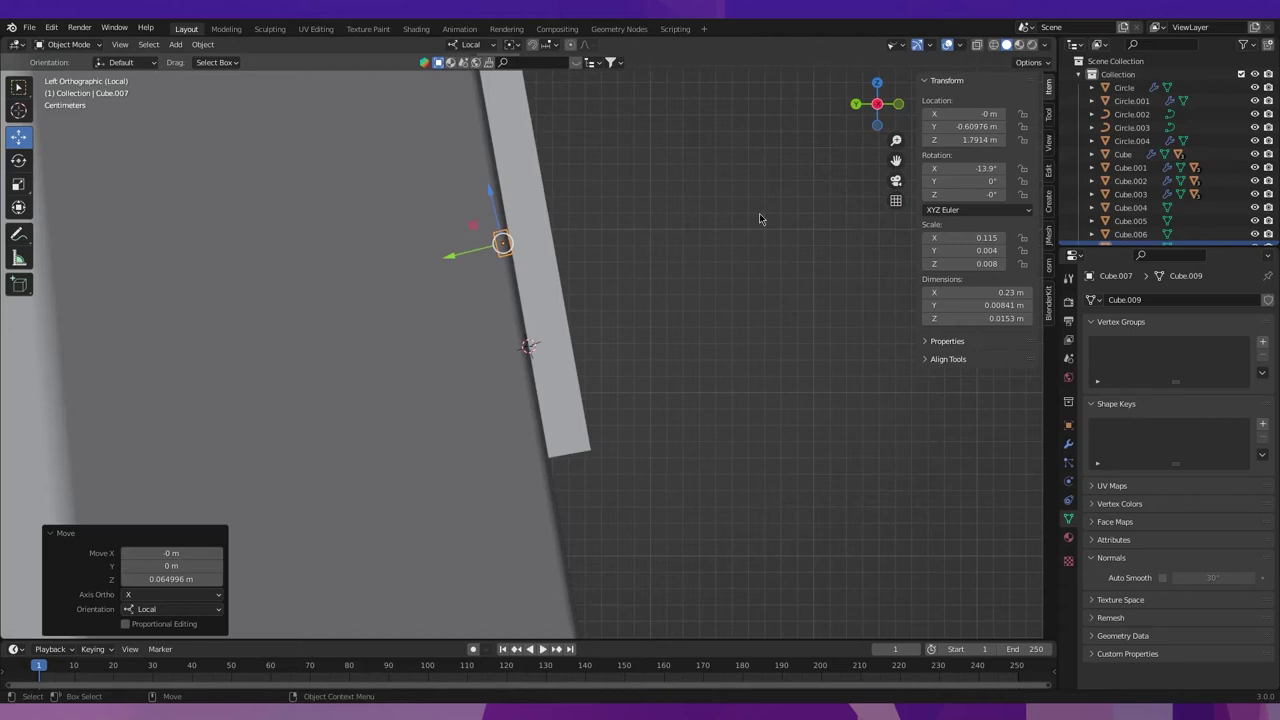
key("shift+space")
key("r")
key("r")
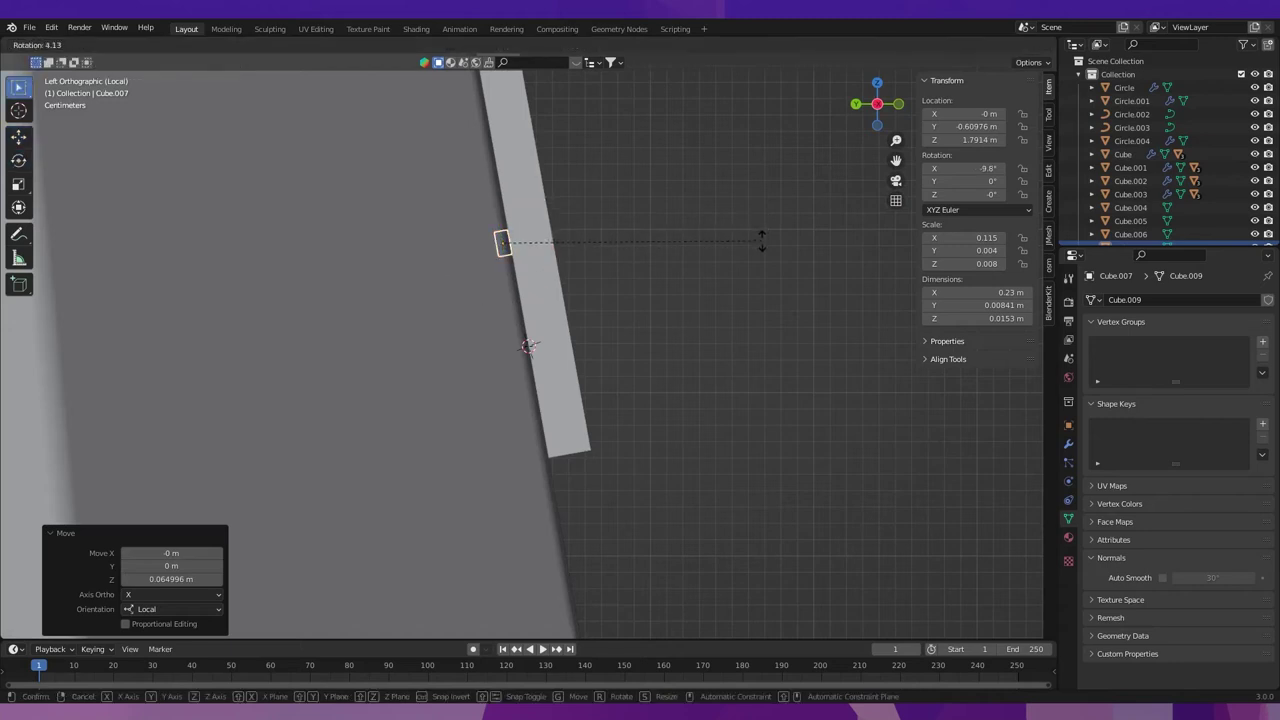
left_click(761, 241)
key("shift+space")
key("g")
left_click_drag(466, 253, 487, 253)
middle_click_drag(487, 253, 478, 257)
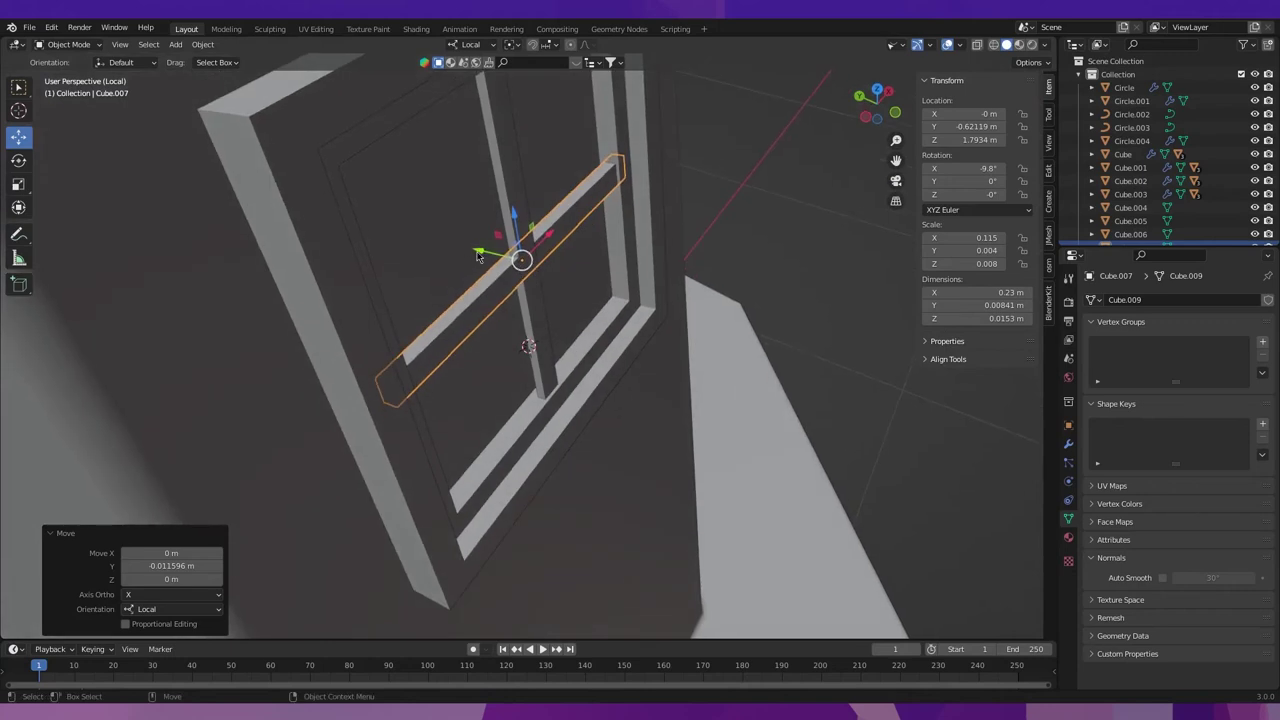
left_click_drag(478, 257, 494, 258)
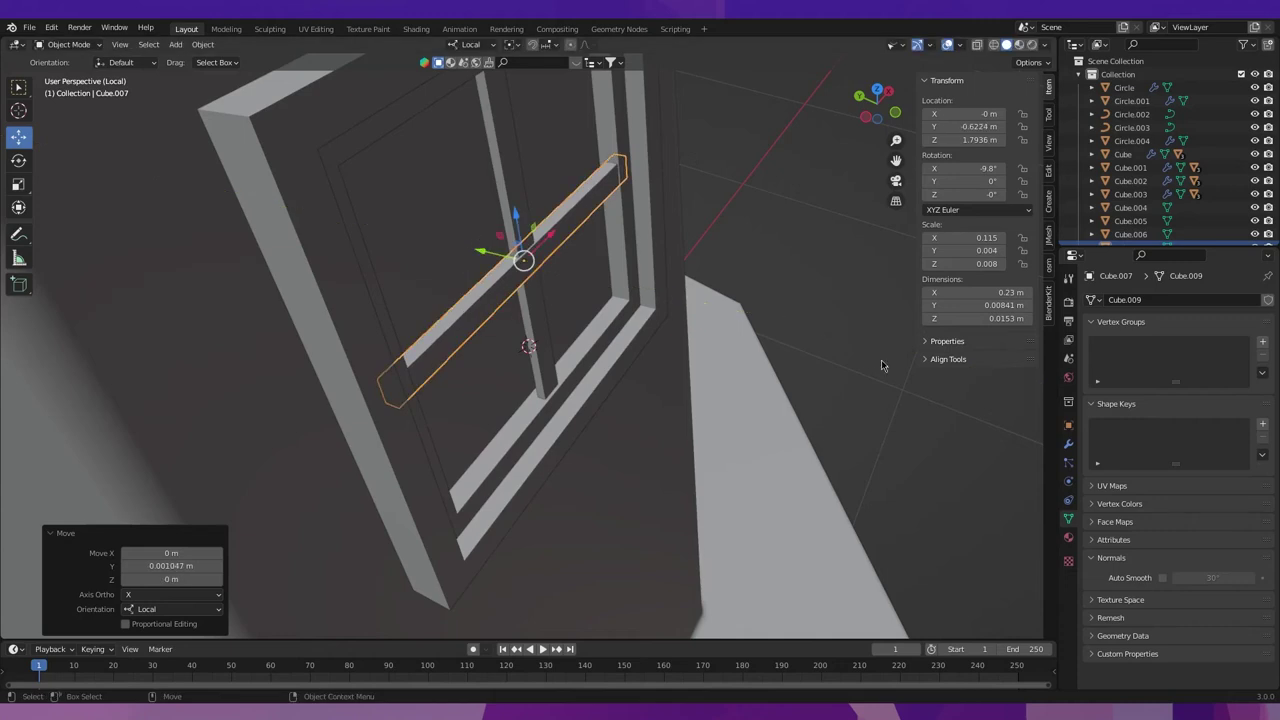
Make the crossbar thinner along its Y depth.
key("s")
key("x")
key("y")
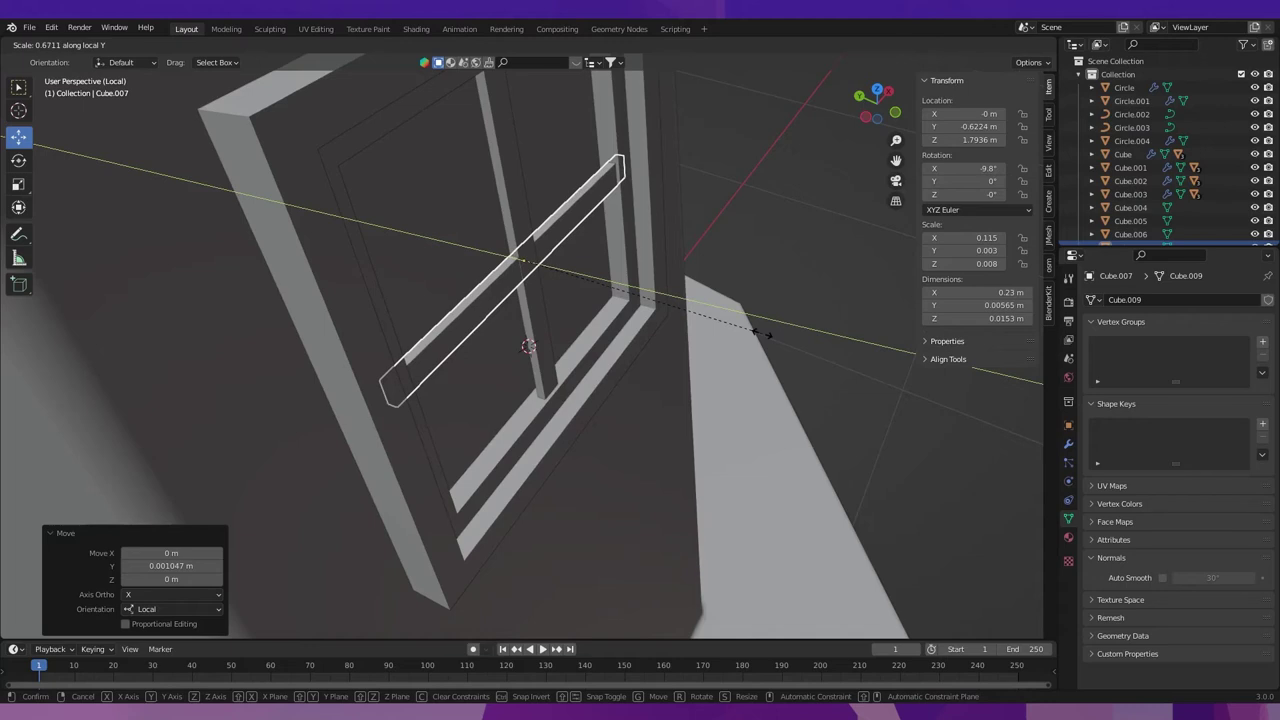
left_click(823, 342)
Save Windmill.blend.
middle_click_drag(786, 292, 595, 292)
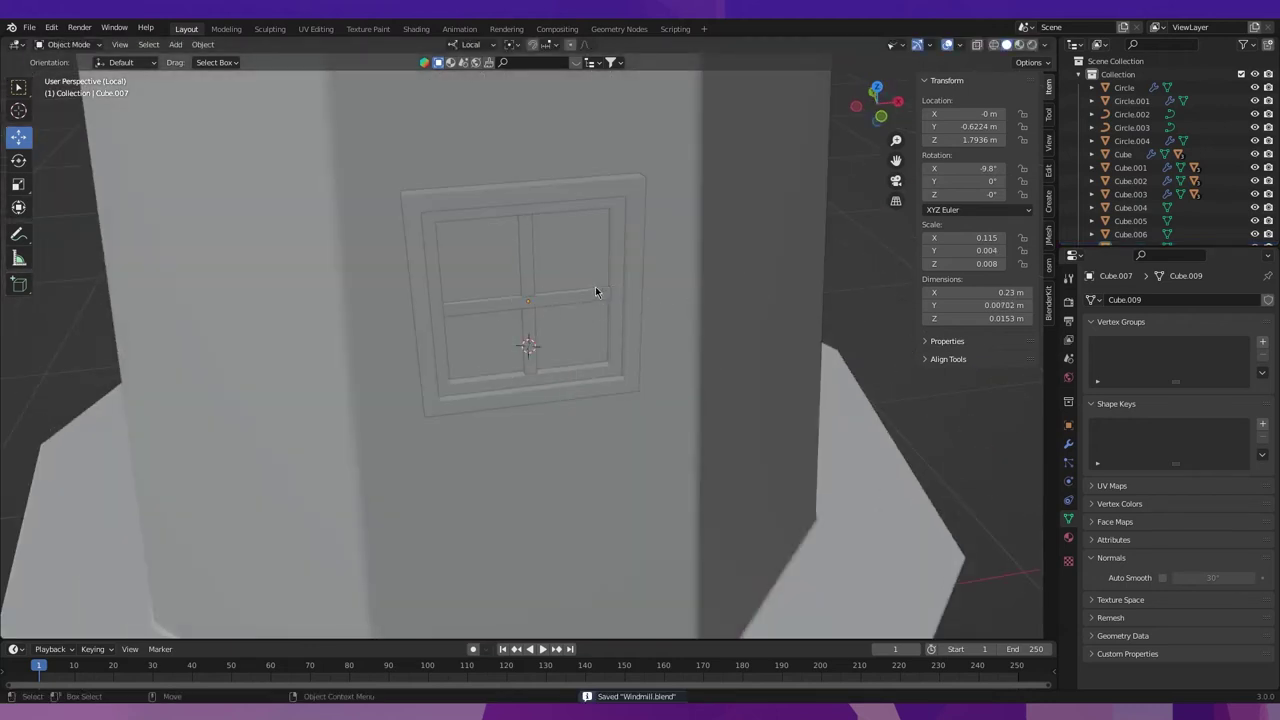
key("ctrl+s")
scroll(596, 288, "down", 5)
scroll(676, 354, "down", 1)
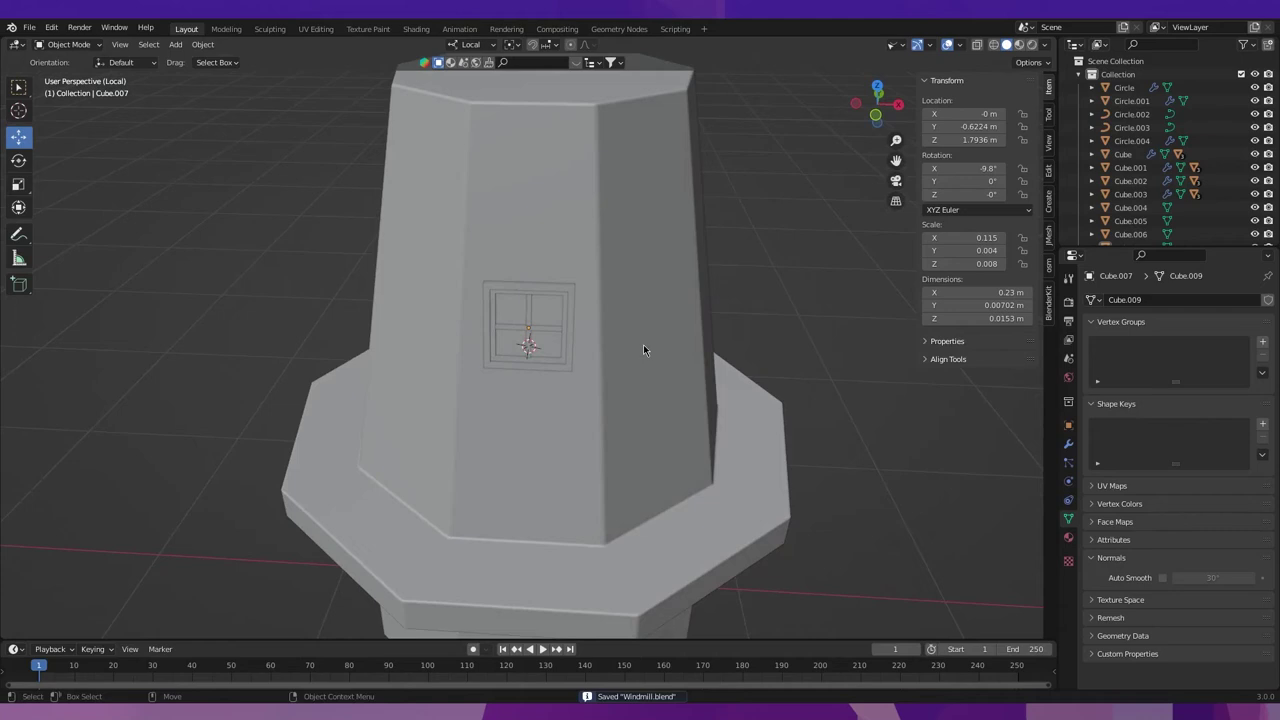
scroll(492, 329, "up", 4)
Select the crossbar and nudge it slightly further into the window frame.
mouse_move(492, 329)
middle_mouse_down()
mouse_move(606, 330)
mouse_move(572, 322)
middle_mouse_up()
left_click(572, 322)
scroll(550, 305, "up", 2)
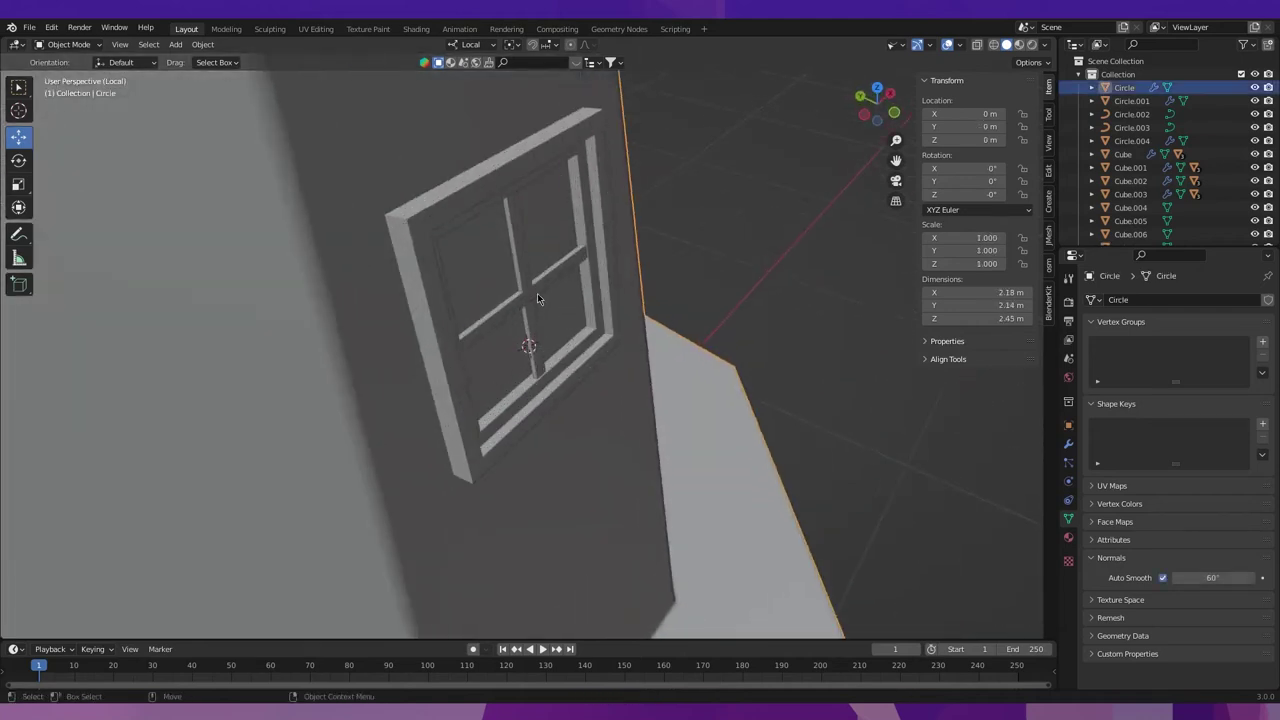
left_click(531, 295)
scroll(505, 260, "up", 2)
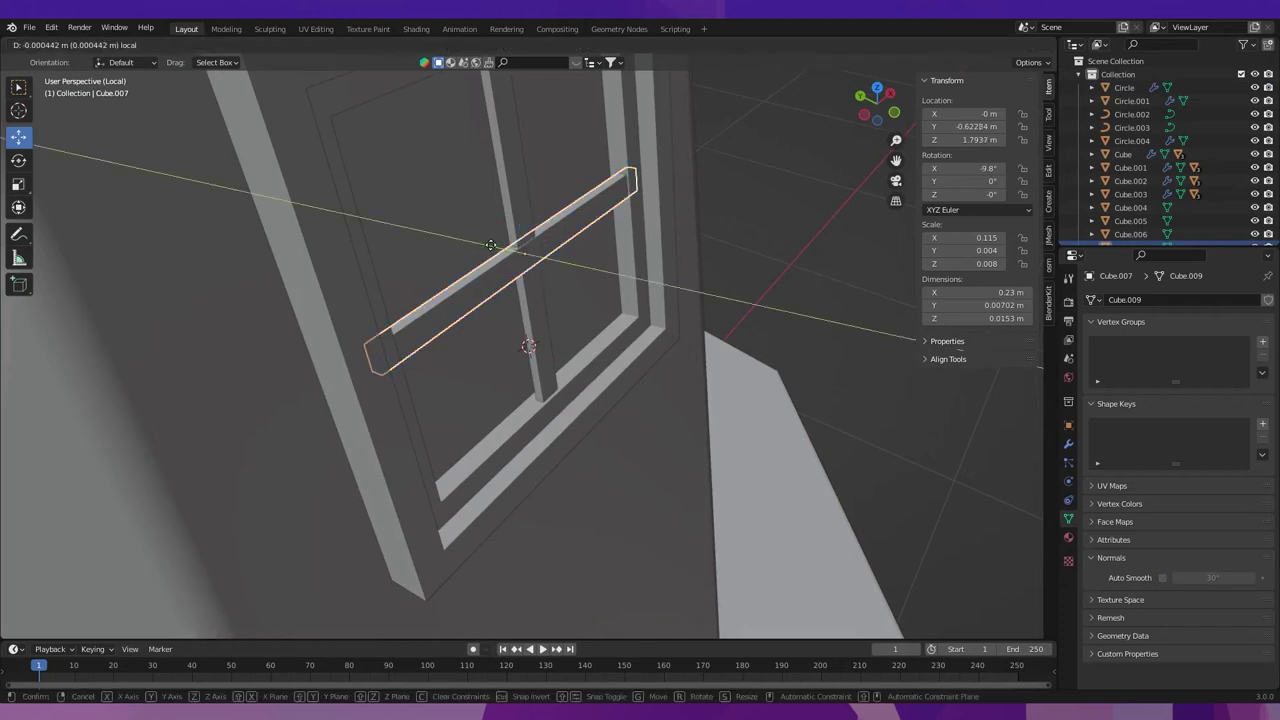
left_click_drag(498, 246, 561, 303)
Add the vertical bar and inner frame to the crossbar selection.
key("w")
scroll(561, 303, "down", 1)
left_click(530, 330, "shift")
left_click(371, 128, "shift")
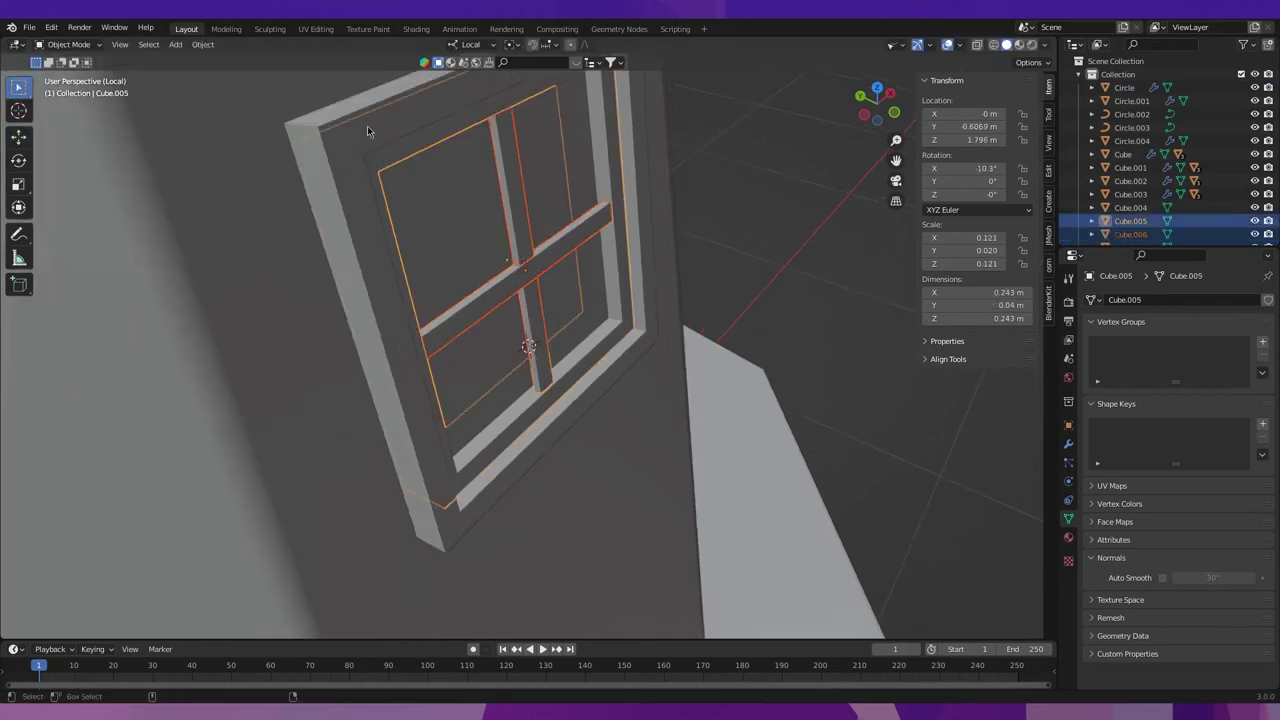
Add the outer frame last and parent the window parts to it, keeping transforms.
scroll(371, 128, "down", 2)
left_click(615, 290, "shift")
middle_click_drag(615, 290, 520, 270)
key("ctrl+p")
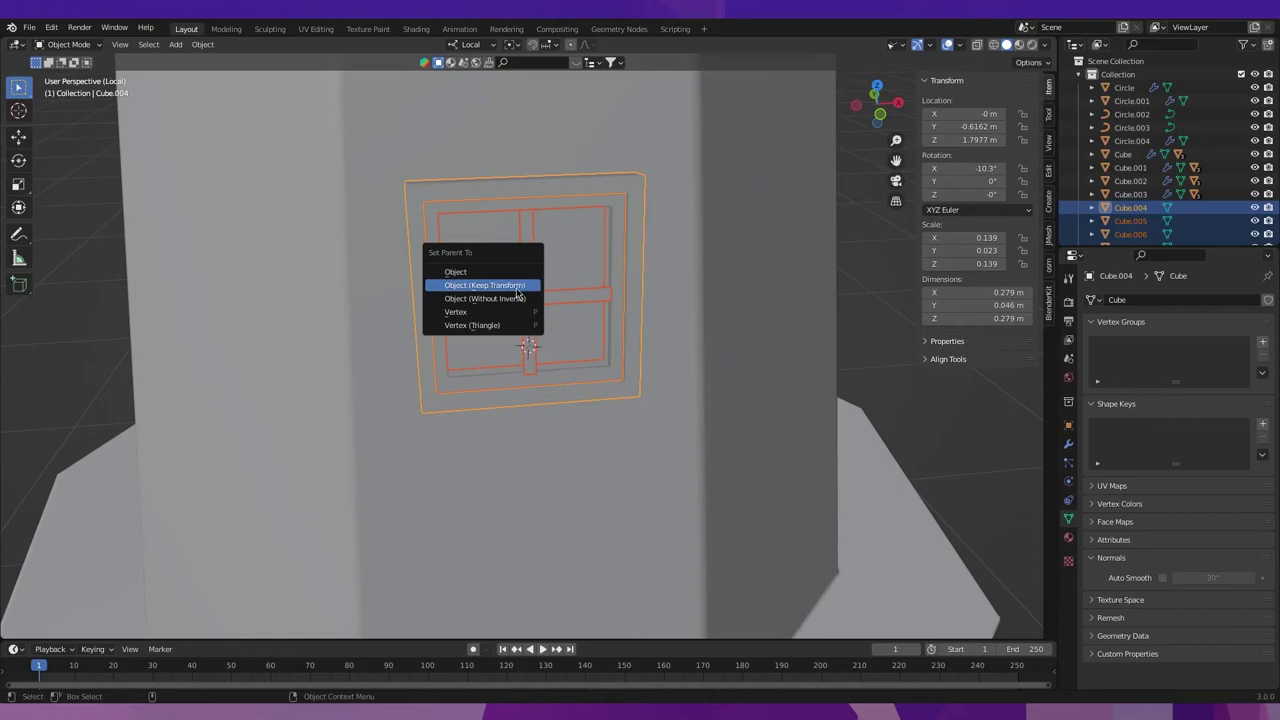
left_click(520, 286)
Leave local view, select the tower base, and isolate it in local view.
scroll(560, 330, "down", 4)
middle_click_drag(580, 357, 545, 347)
scroll(620, 382, "down", 1)
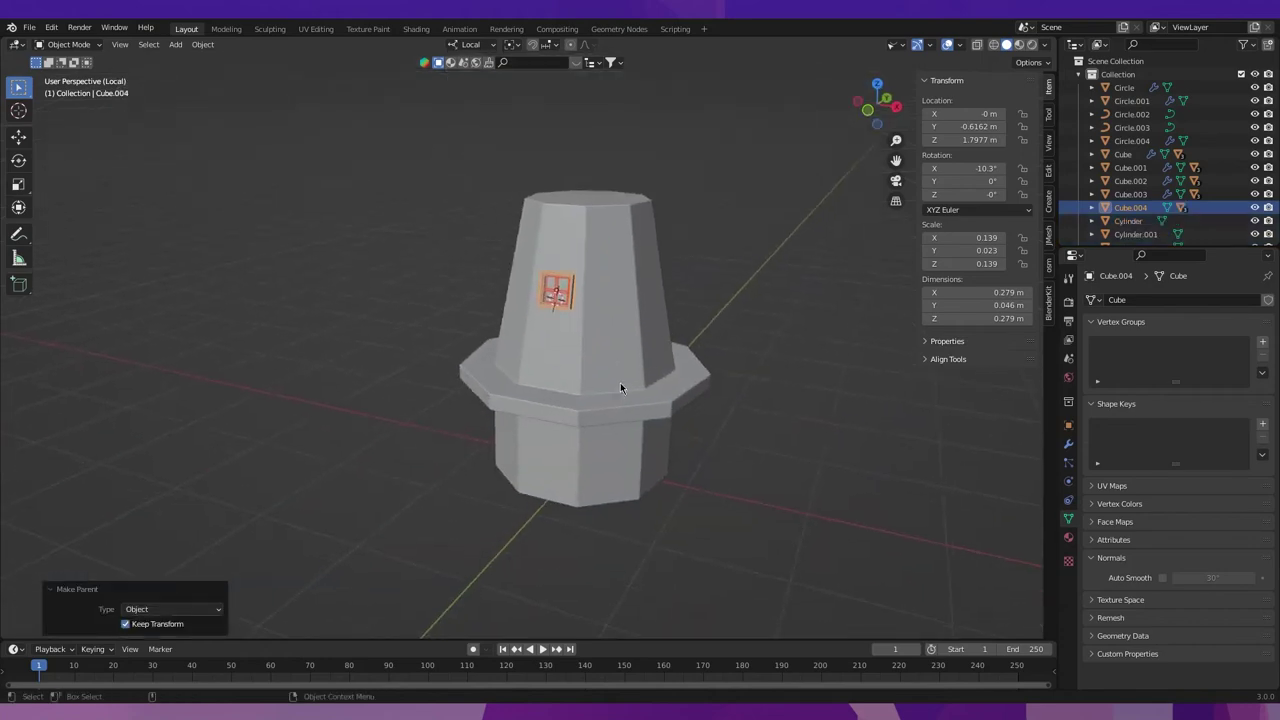
key("KP_Divide")
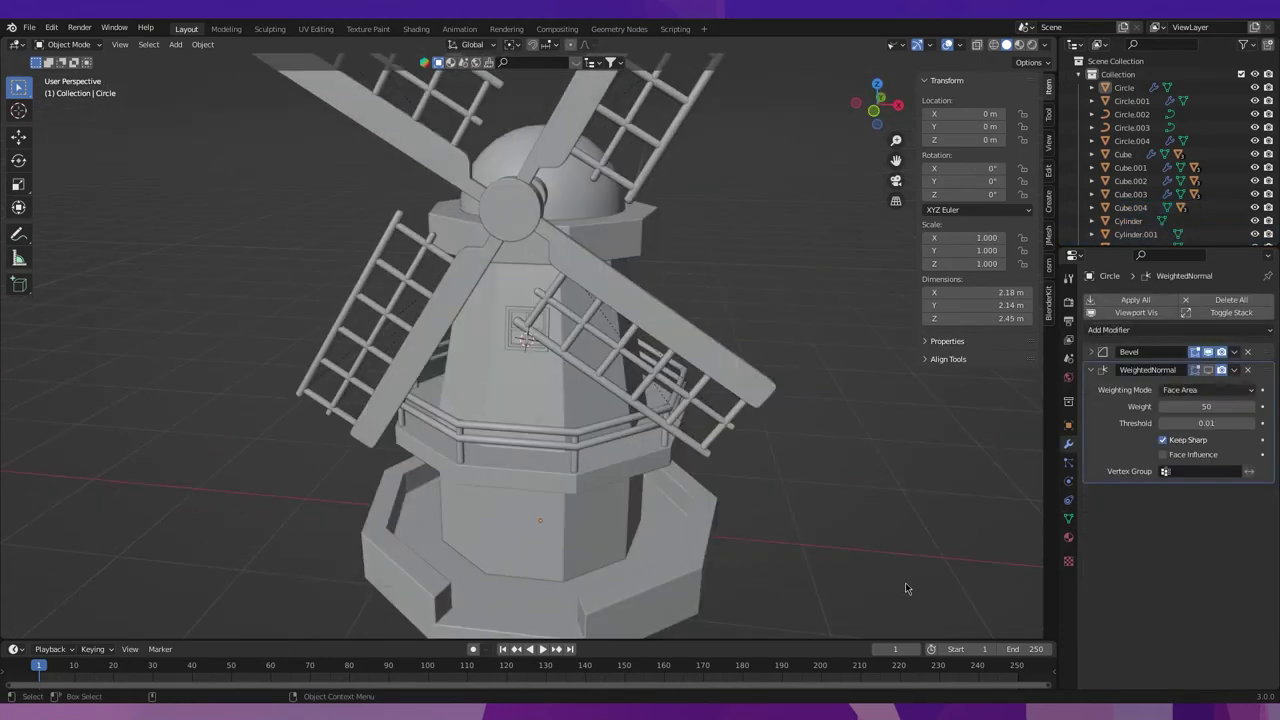
left_click(536, 511)
key("KP_Divide")
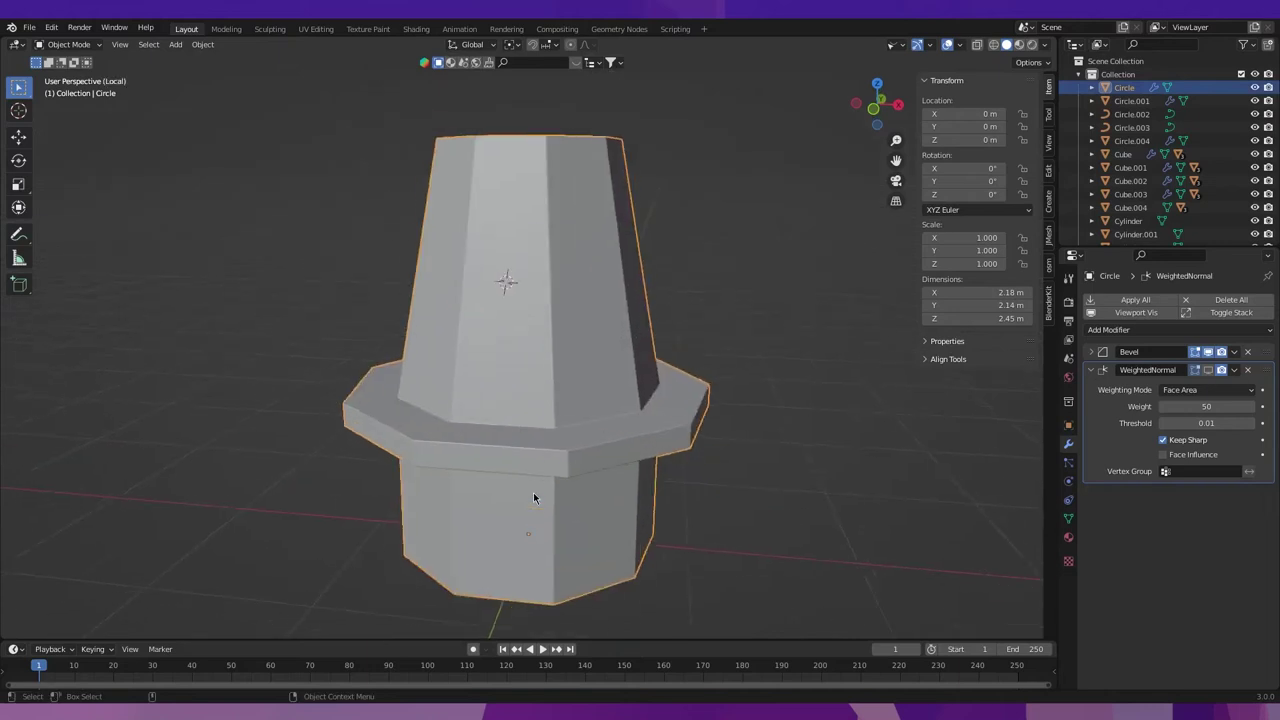
Duplicate the base's lower front face and separate it into its own object.
middle_click_drag(534, 494, 555, 544)
key("ctrl+Tab")
key("alt+a")
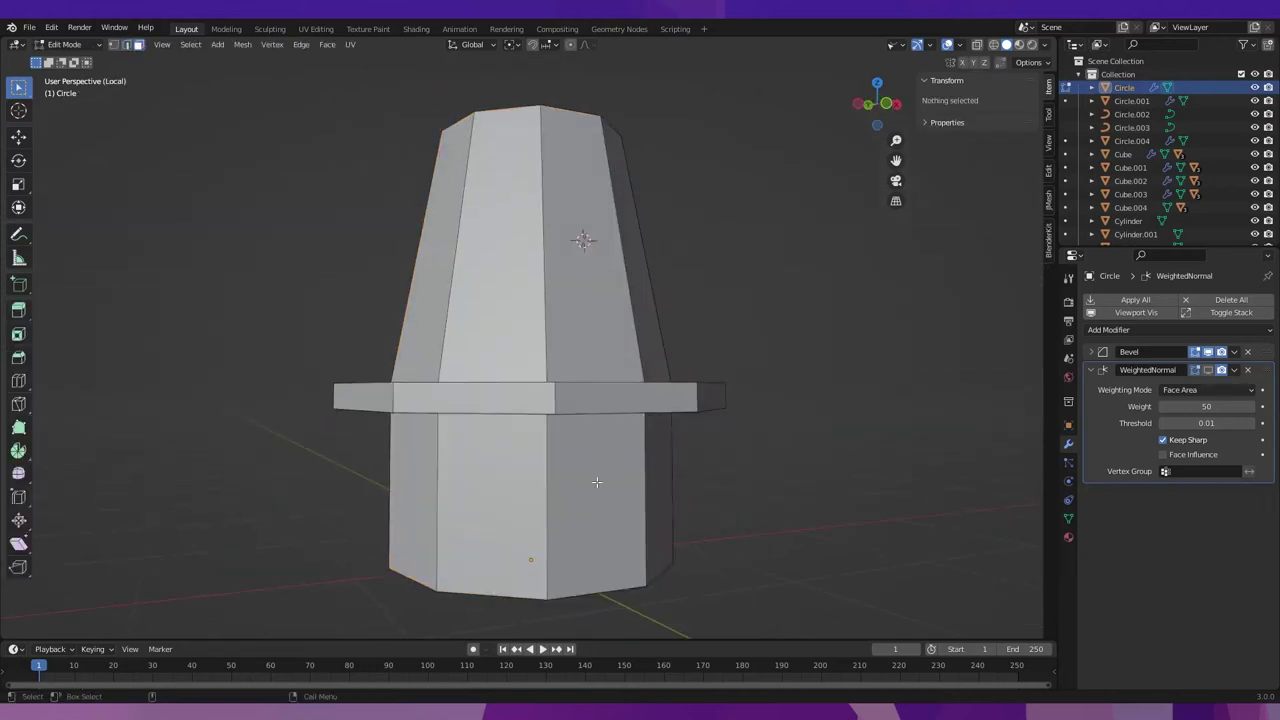
left_click(597, 482)
key("shift+d")
key("Escape")
key("F3")
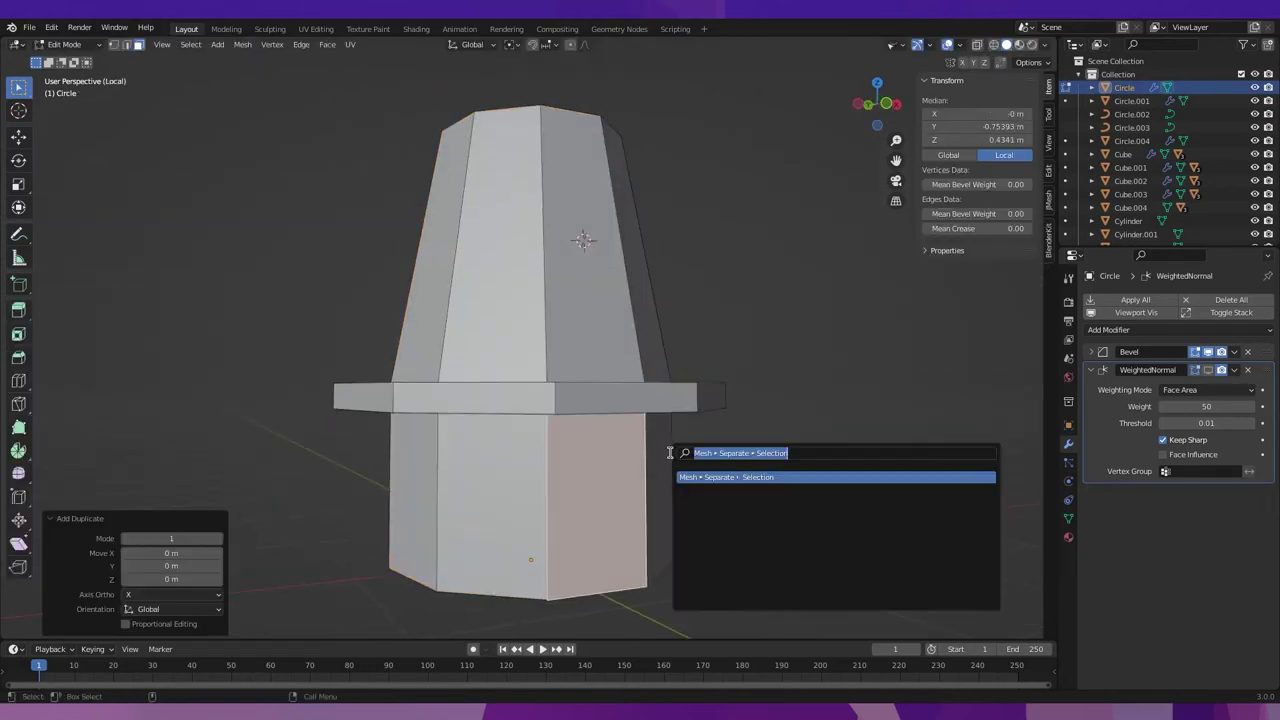
key("Return")
key("ctrl+Tab")
left_click(573, 490)
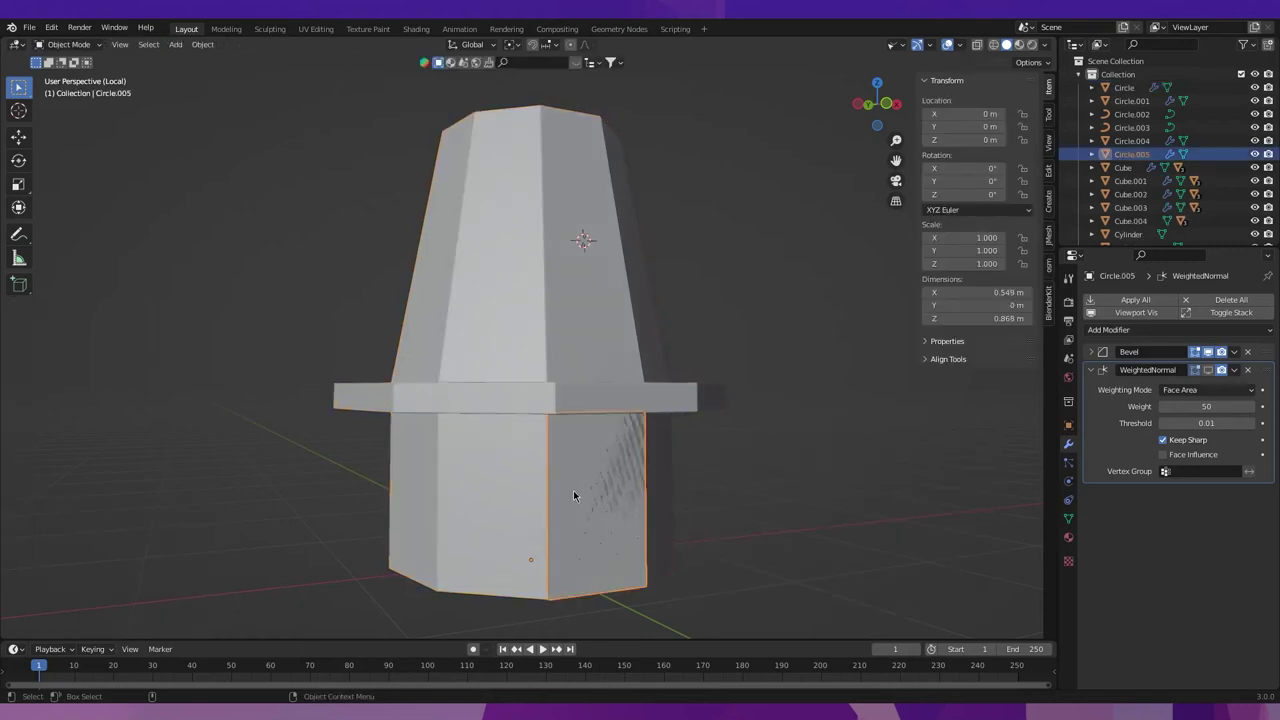
Set the new face's origin to its geometry and shrink it to about half in front view.
key("ctrl+shift+c")
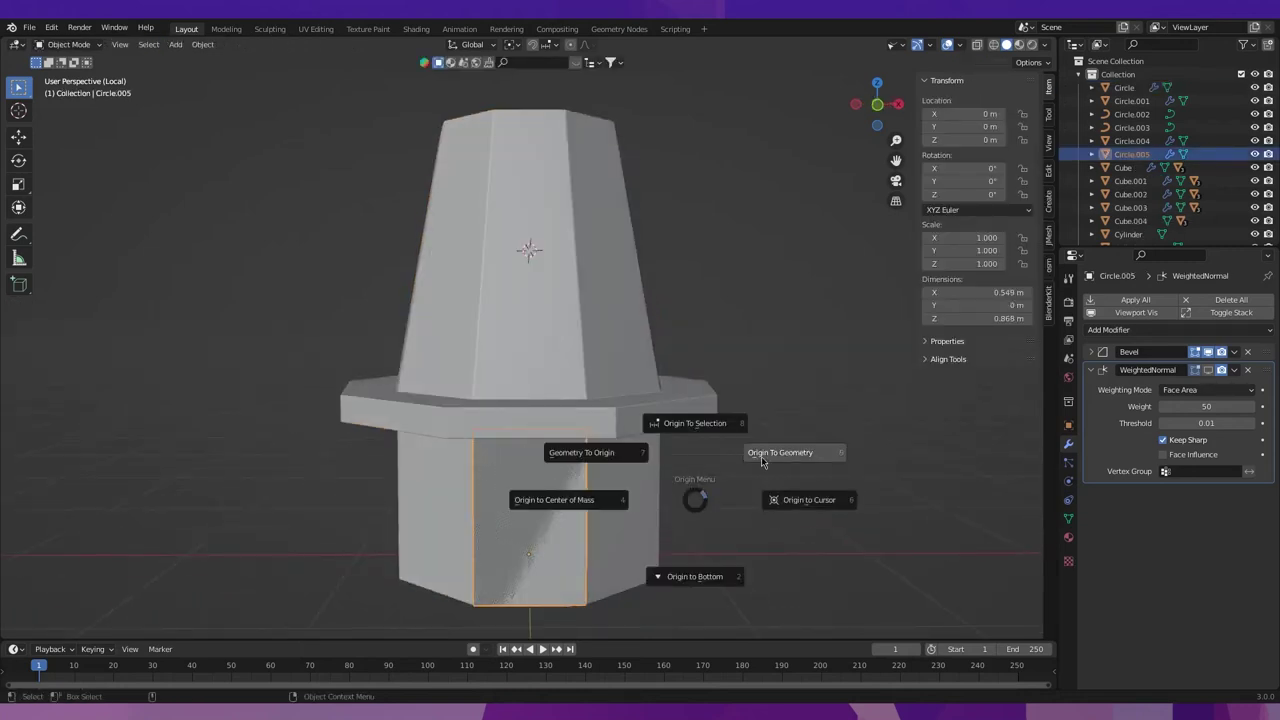
left_click(765, 455)
left_click(877, 104)
scroll(578, 371, "up", 1)
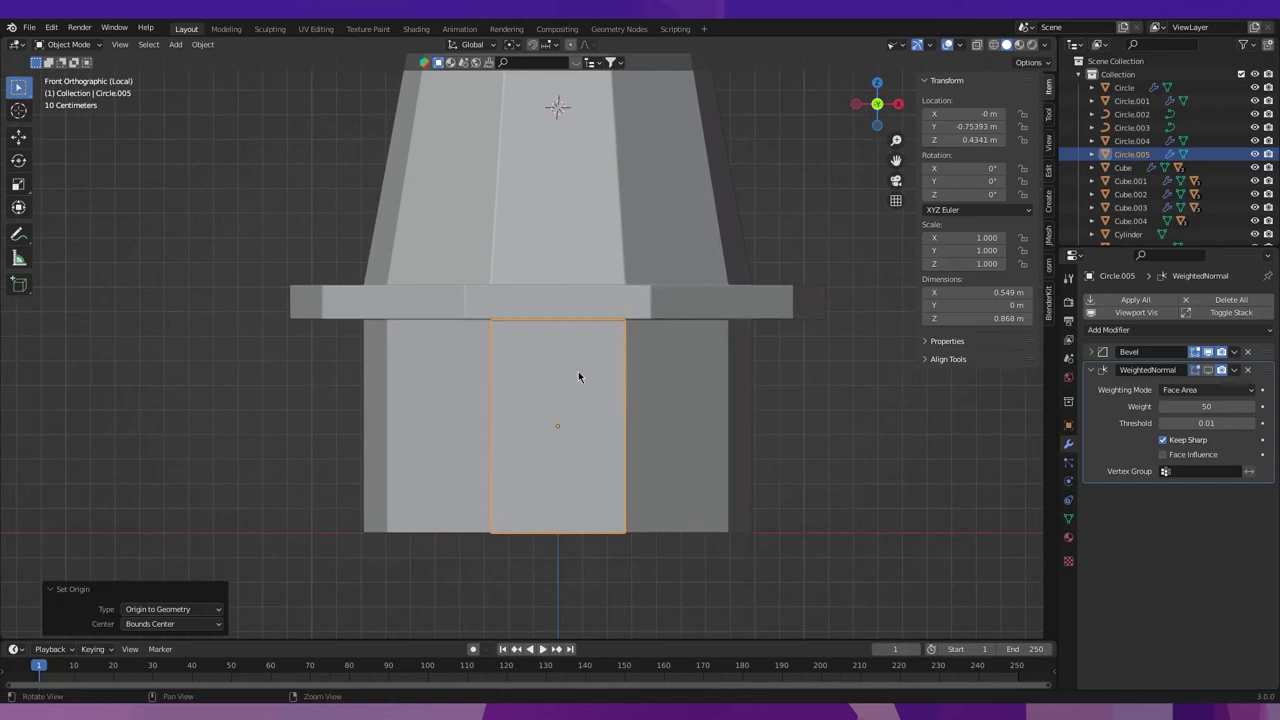
key("s")
left_click(754, 435)
Lower the door panel to the tower's base and shrink it to about 0.45.
key("shift+space")
key("g")
left_click_drag(556, 381, 556, 425)
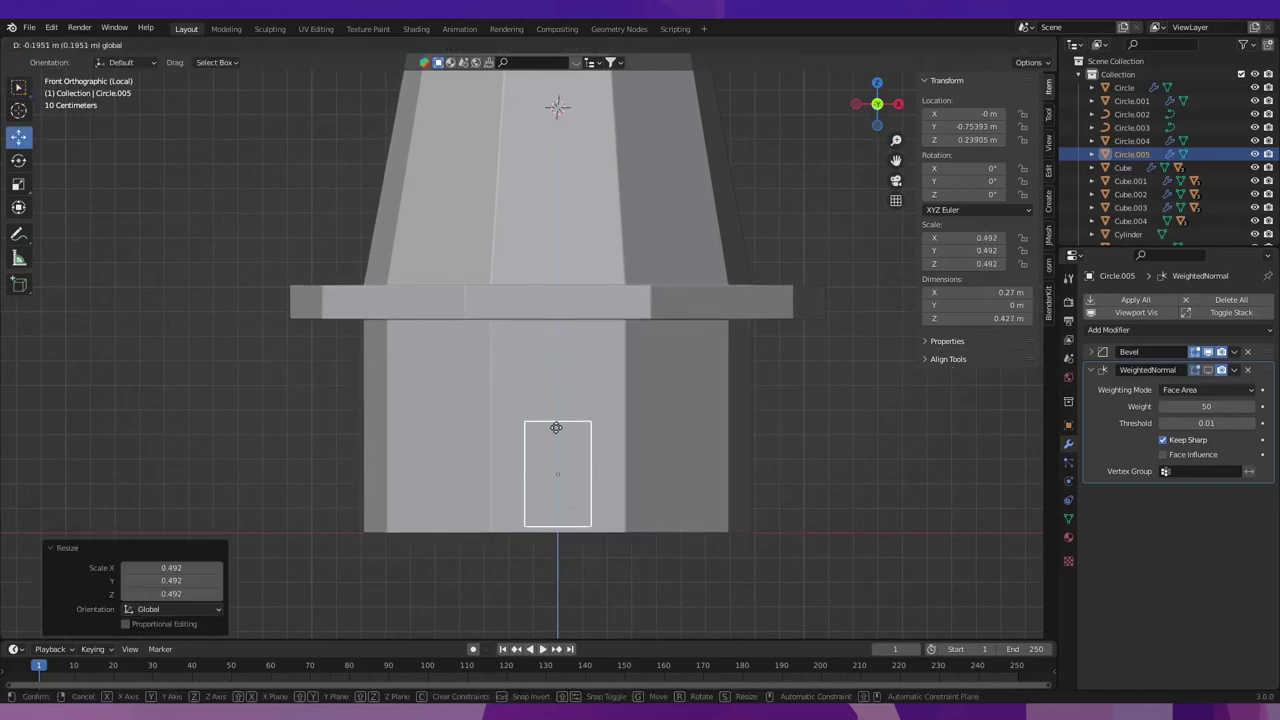
key("s")
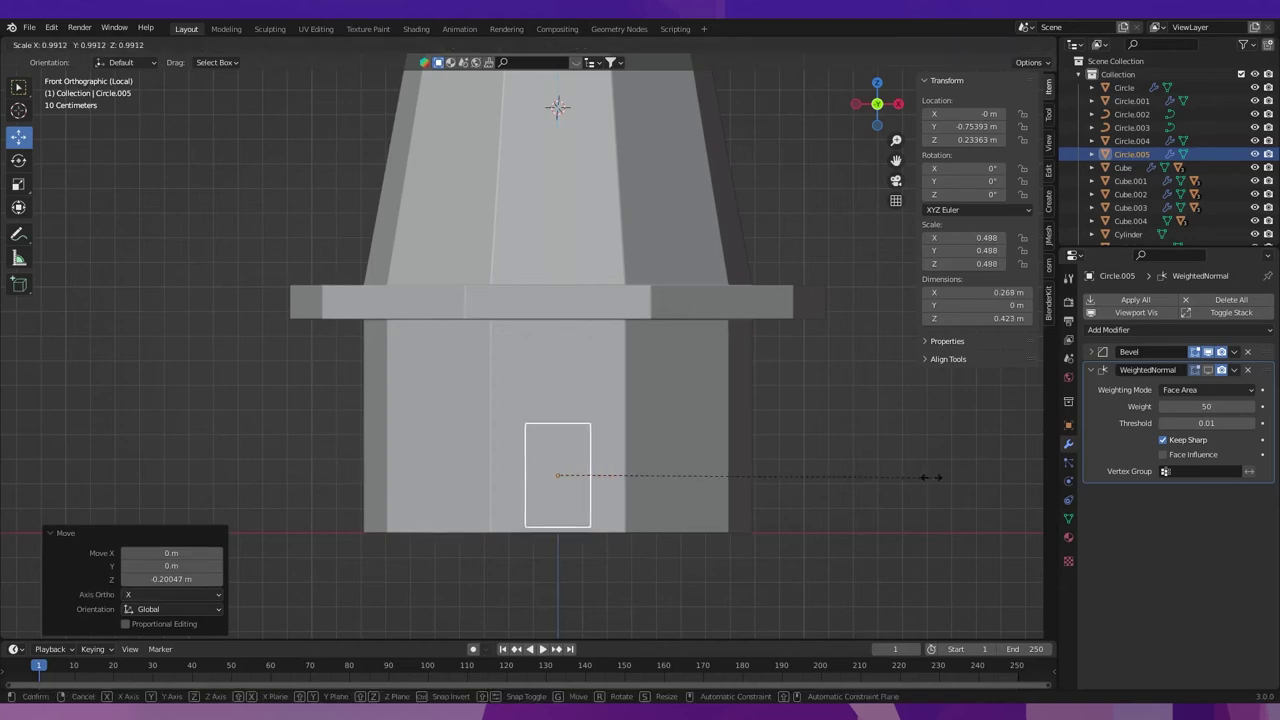
left_click(746, 472)
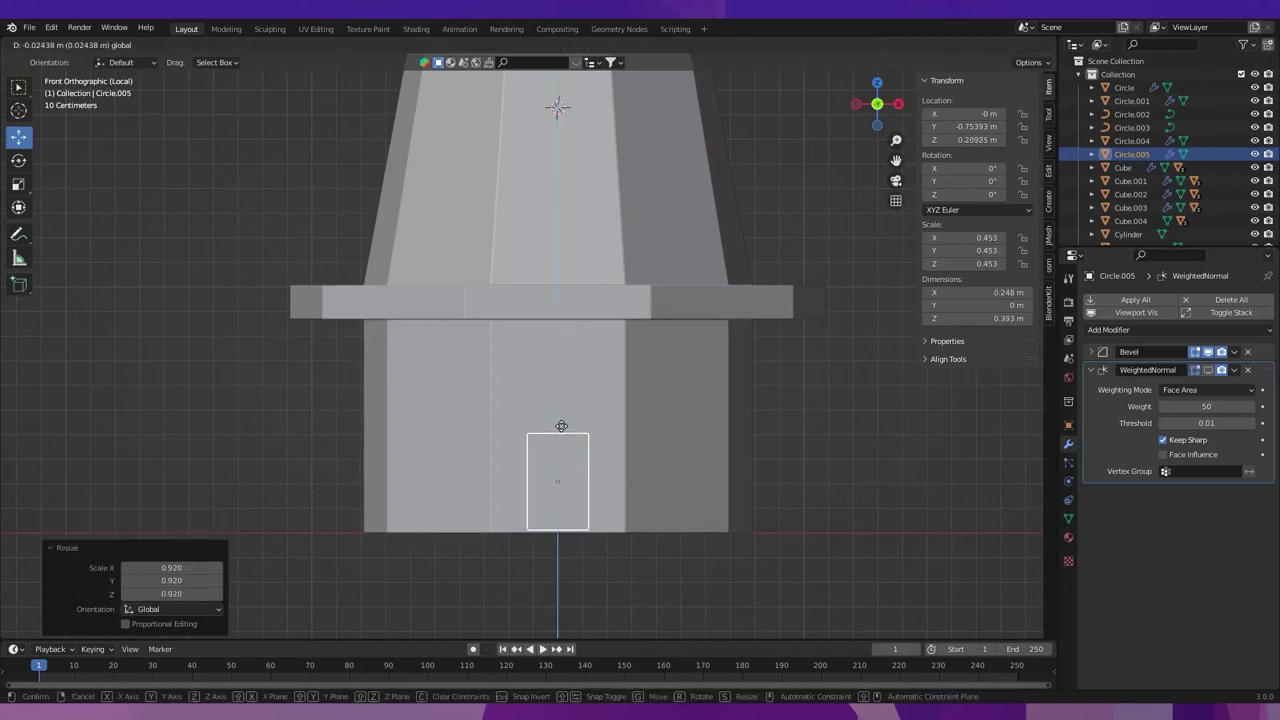
left_click_drag(557, 422, 557, 428)
key("s")
key("x")
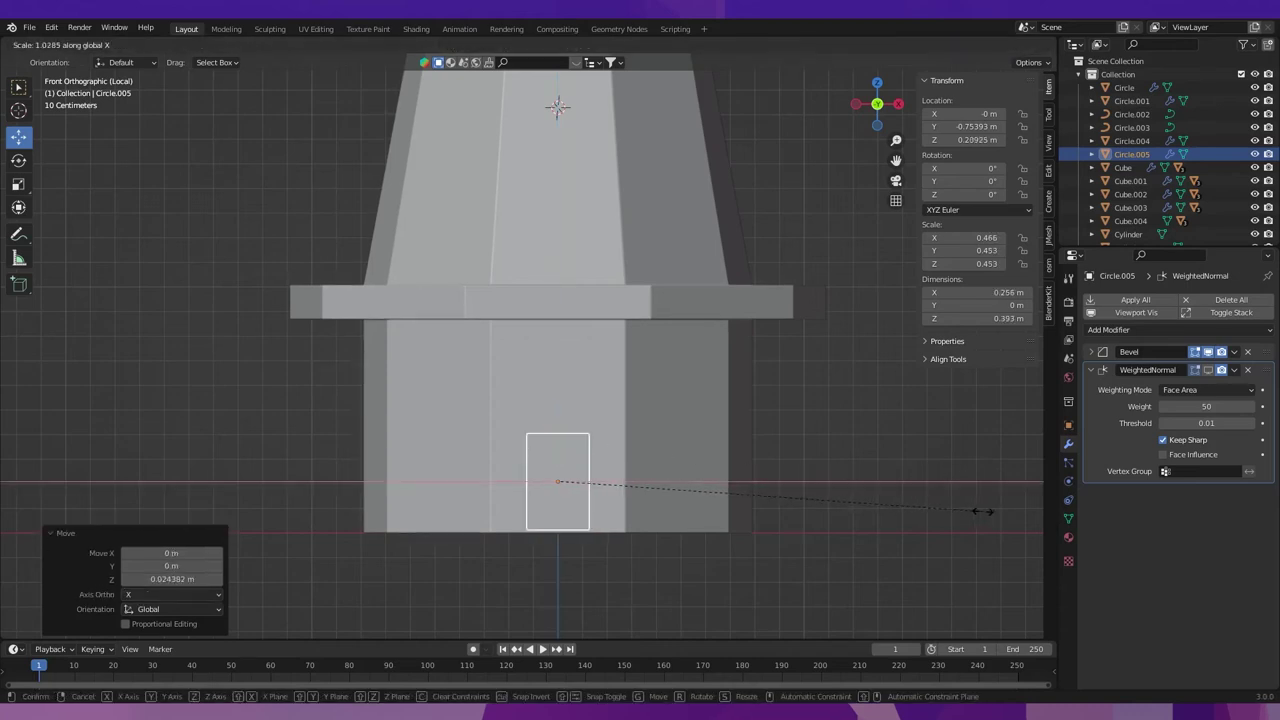
right_click(983, 511)
key("Tab")
Subdivide the door's top edge and raise the new middle vertex into a peak.
scroll(556, 497, "up", 3)
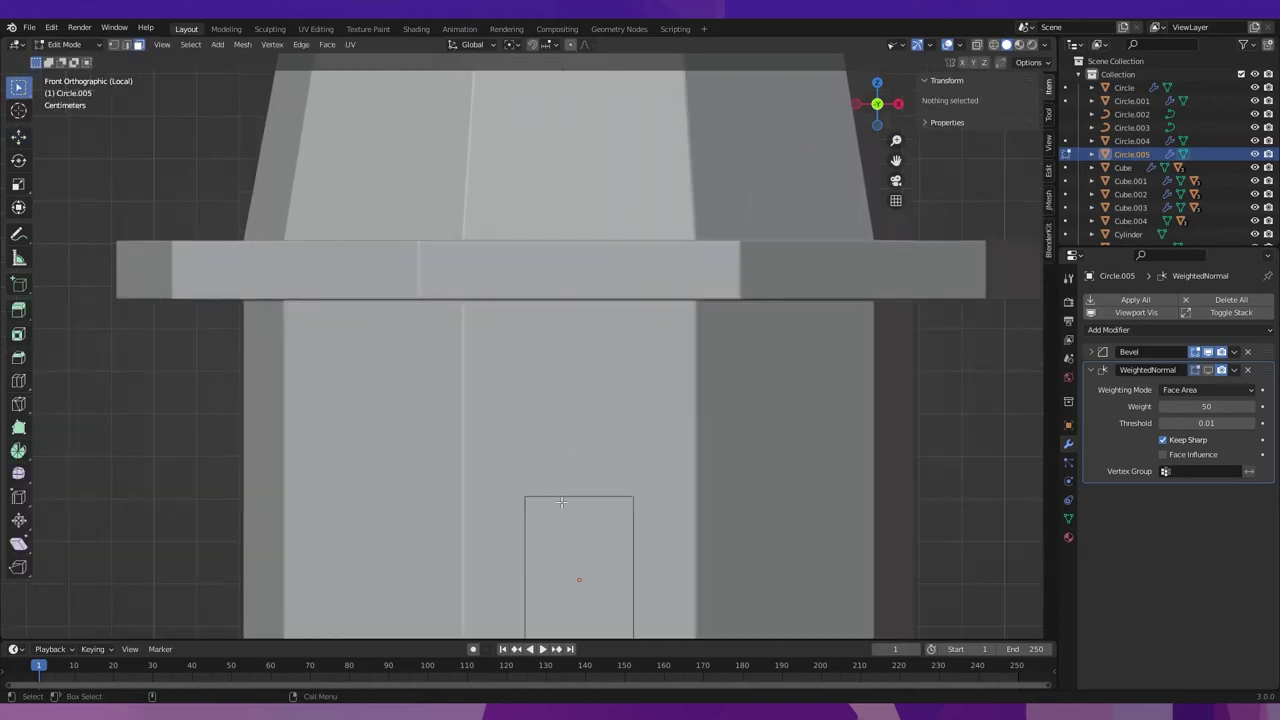
left_click(561, 502)
right_click(563, 500)
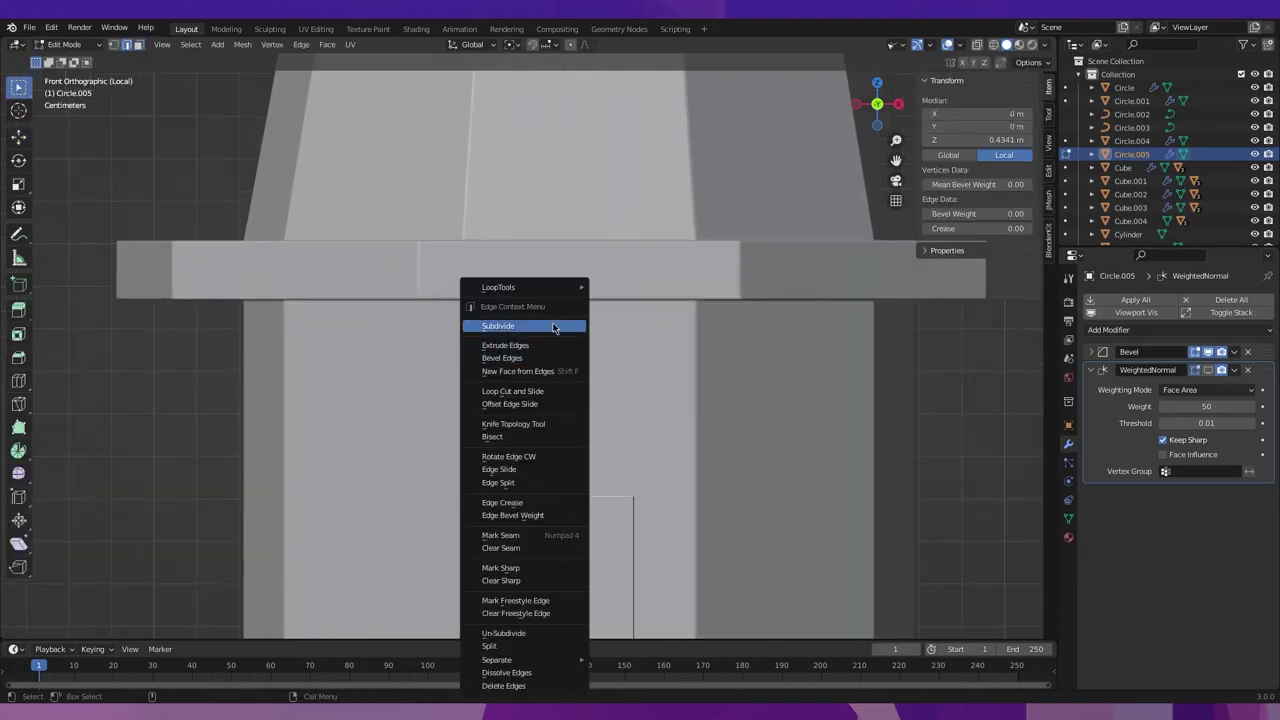
left_click(556, 328)
scroll(561, 430, "down", 2)
left_click(561, 428)
scroll(561, 430, "up", 2)
key("shift+space")
key("g")
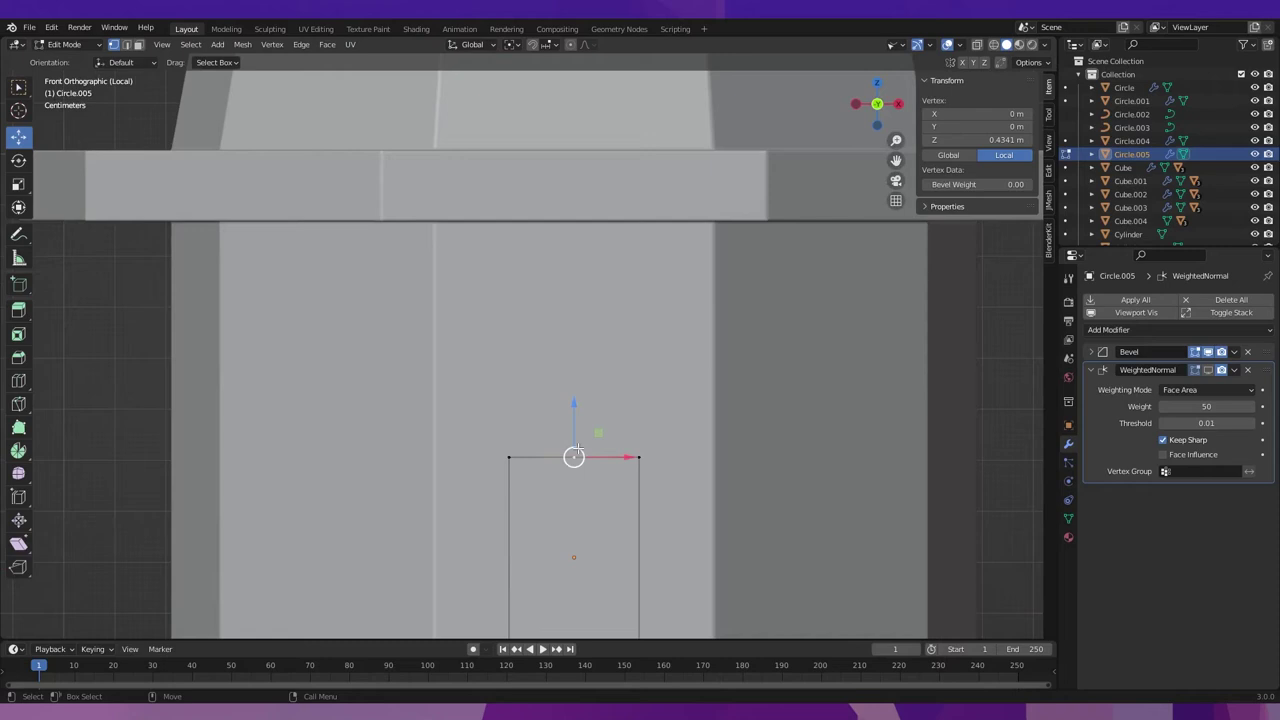
left_click_drag(575, 411, 577, 394)
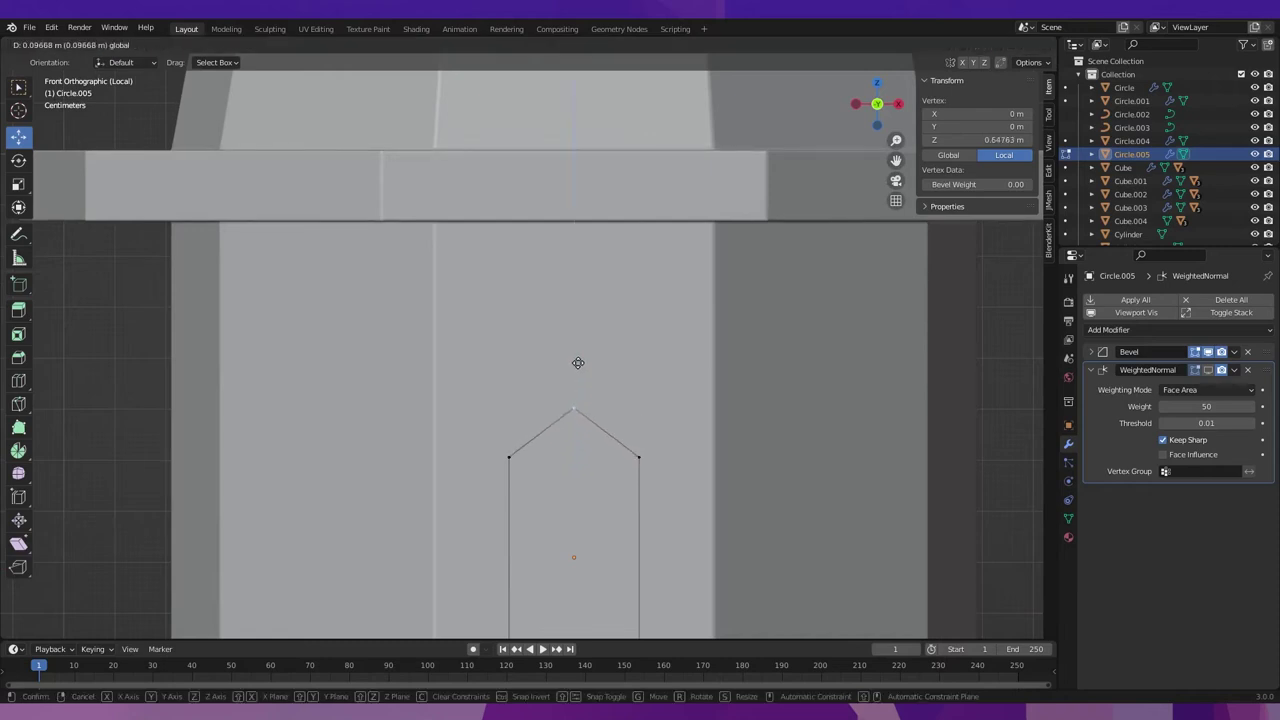
Vertex-bevel the peak with 5 segments into a rounded arch, then select the whole door outline.
scroll(577, 362, "down", 1)
key("w")
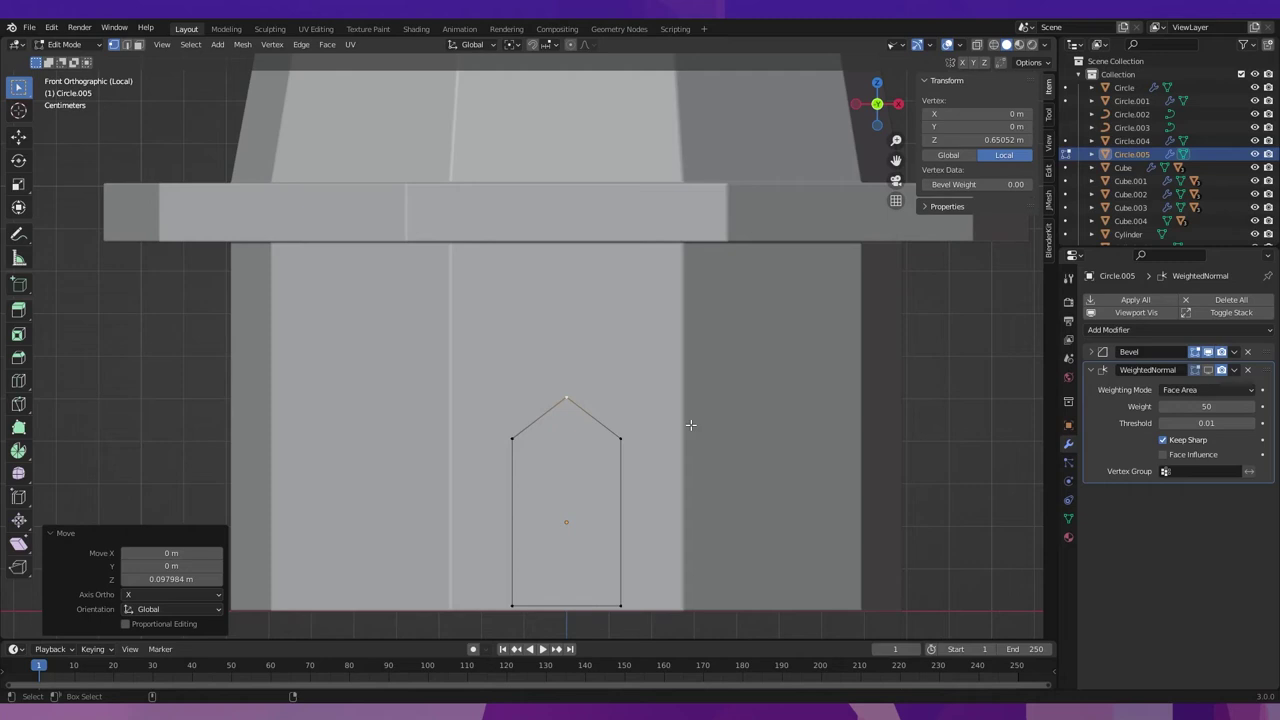
key("ctrl+shift+b")
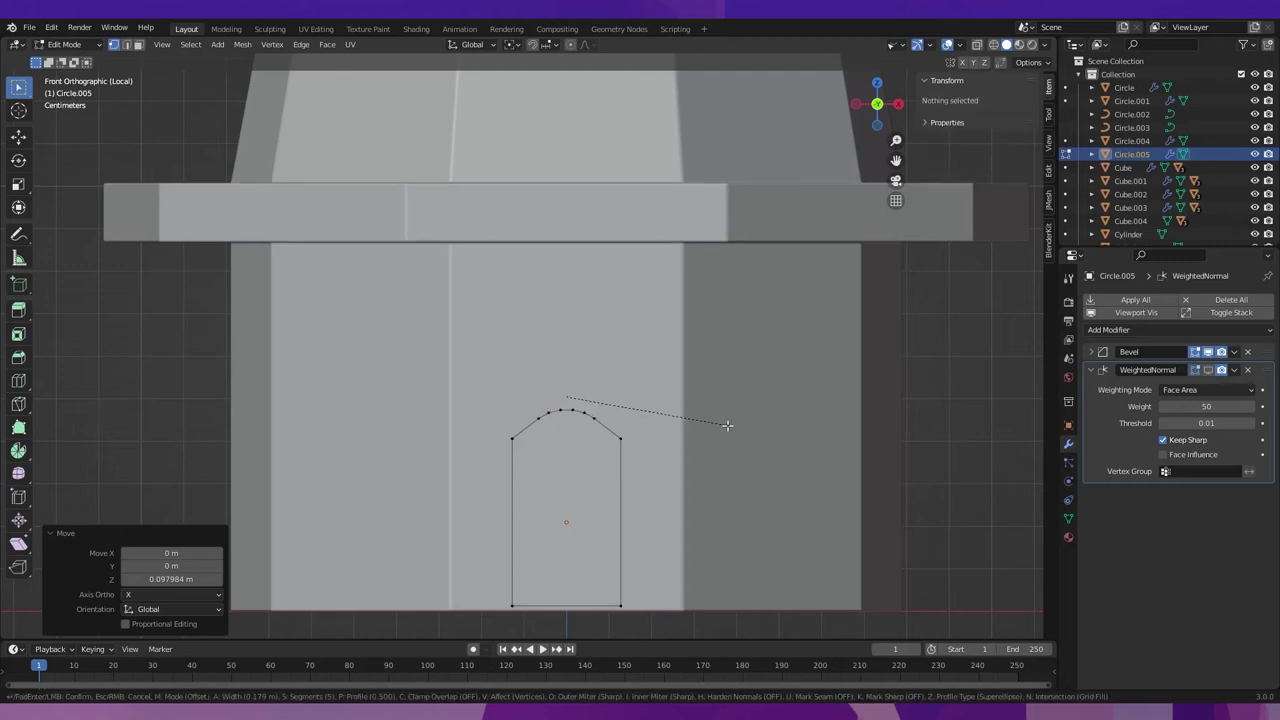
left_click(748, 428)
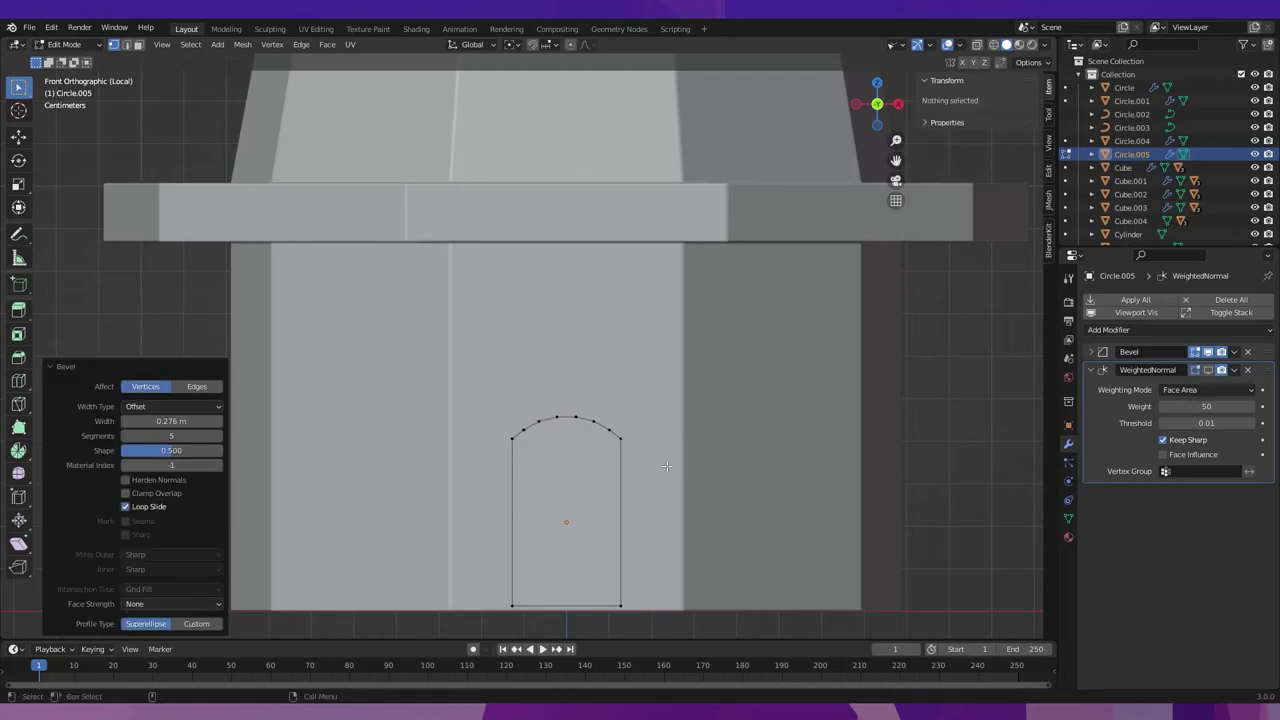
scroll(700, 400, "up", 2)
scroll(651, 370, "down", 2)
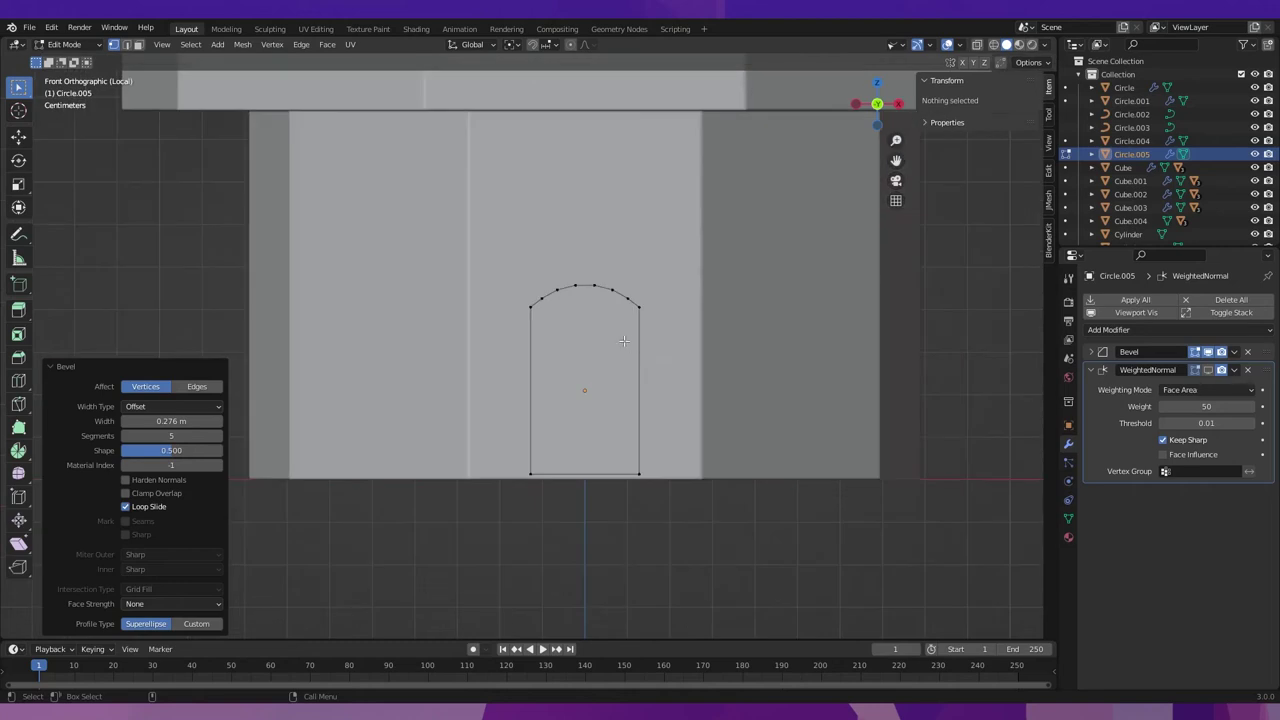
key("a")
left_click(651, 334)
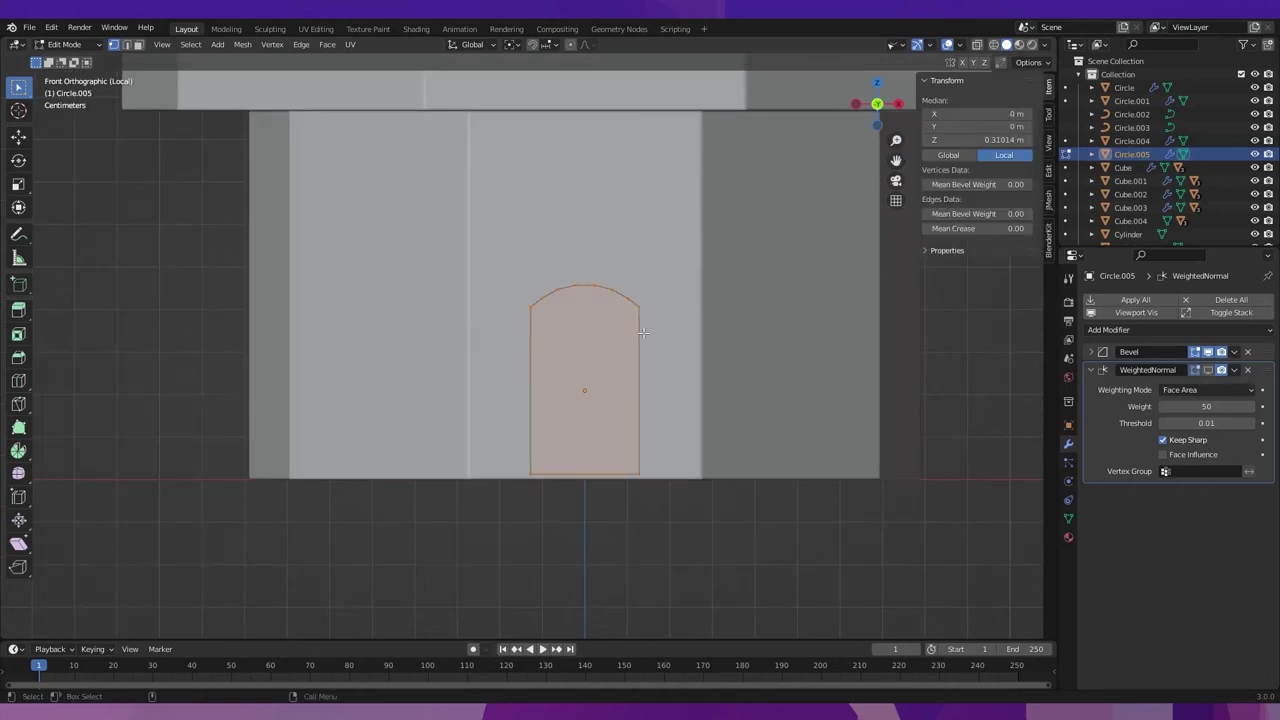
Inset the arched door face to form a border frame.
key("Tab")
middle_click_drag(645, 270, 637, 381)
scroll(642, 377, "down", 3)
key("ctrl+Tab")
left_click(651, 314)
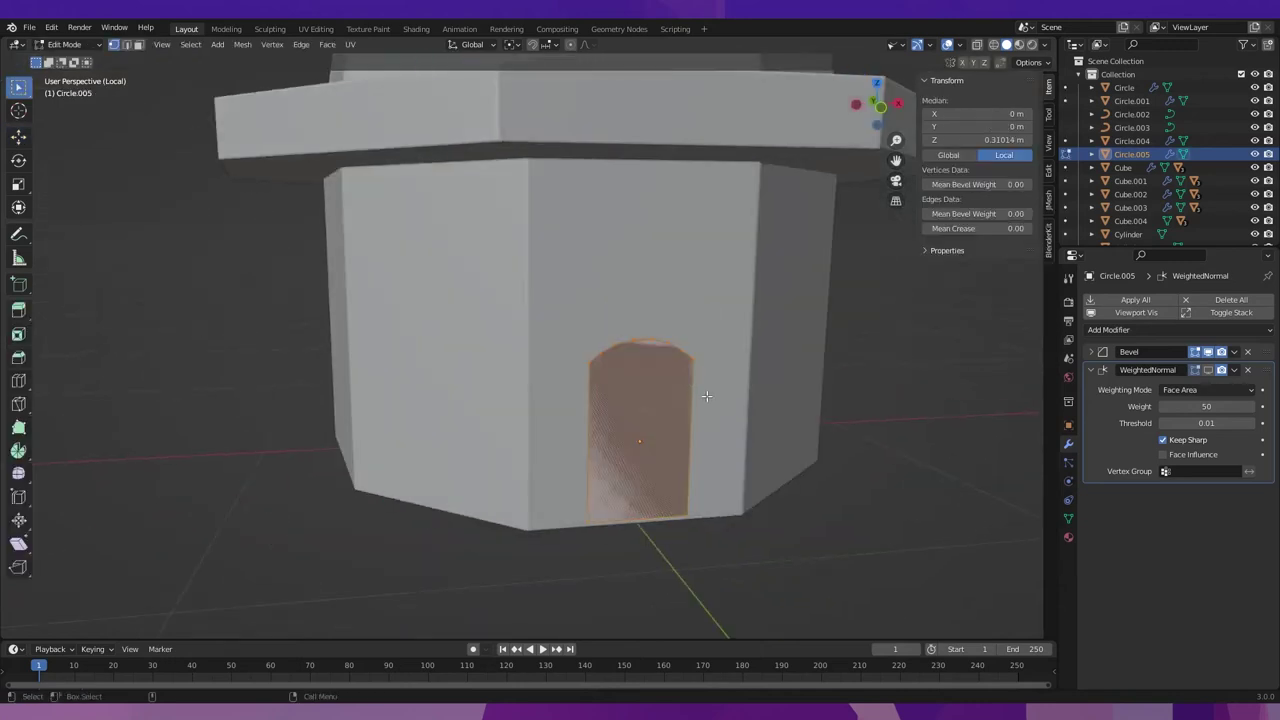
key("i")
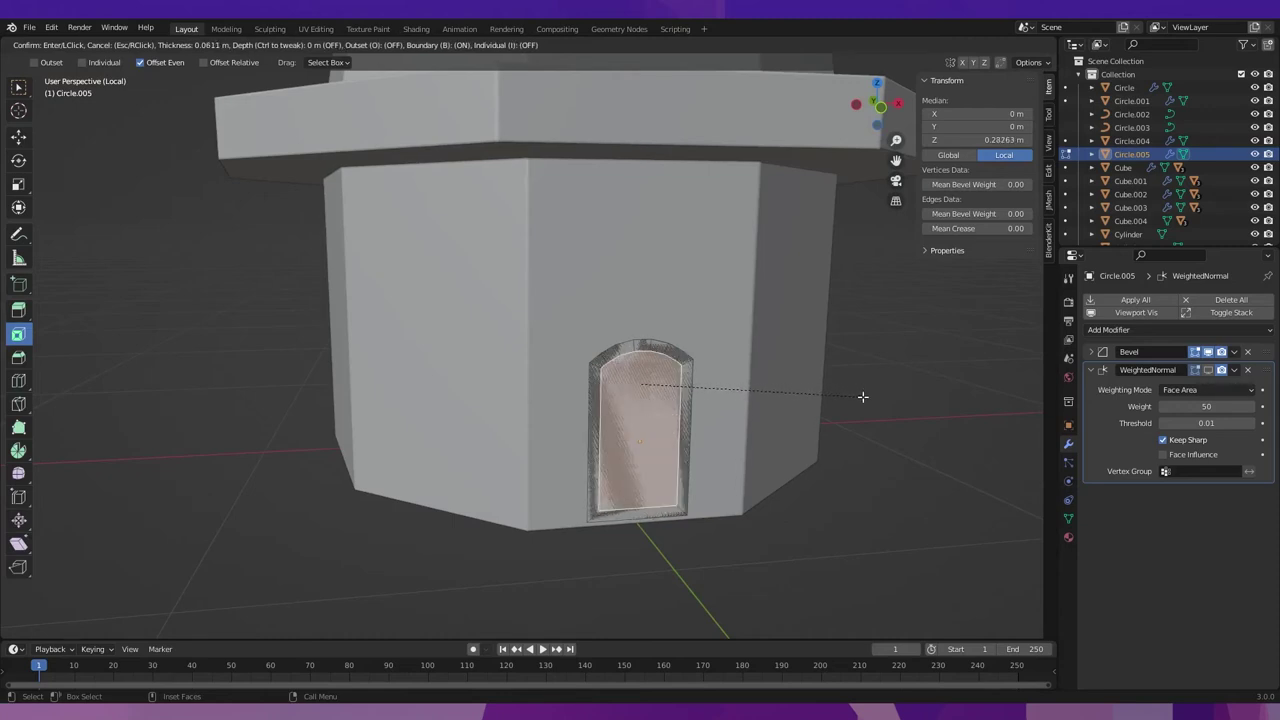
left_click(865, 399)
Extrude the inner door face inward to recess the door.
middle_click_drag(677, 425, 786, 440)
key("shift+space")
key("e")
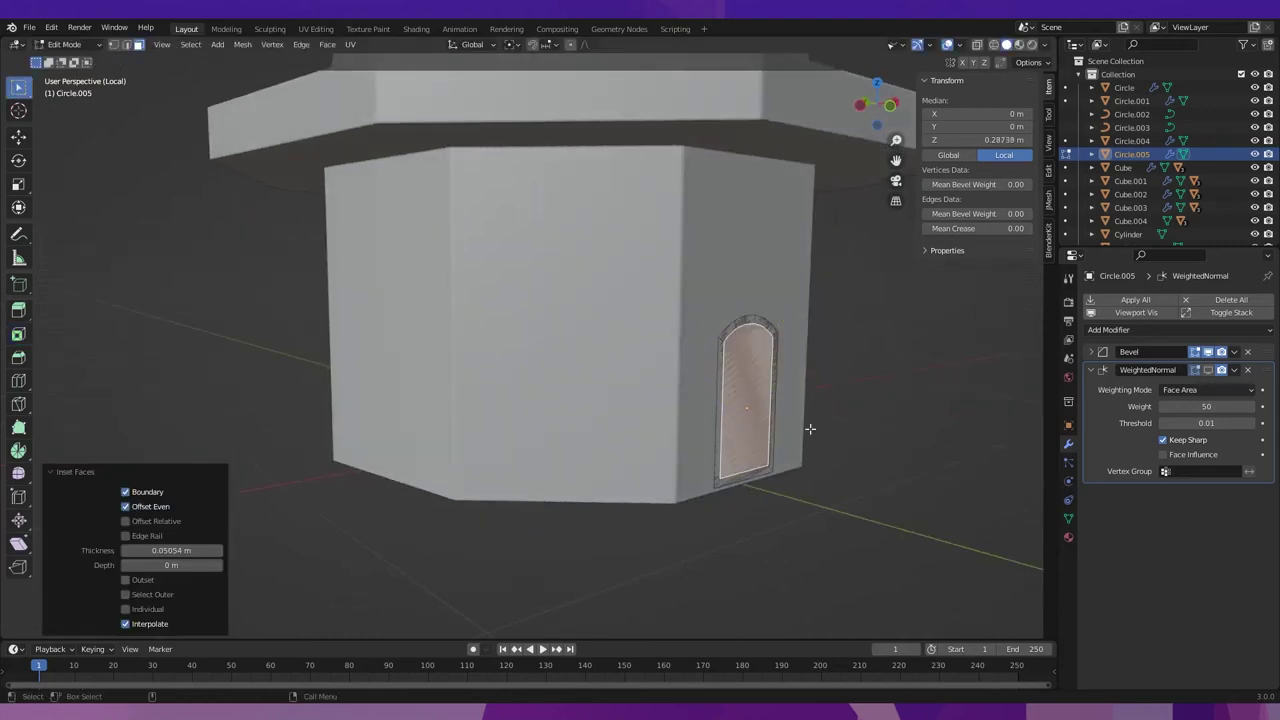
scroll(786, 447, "up", 2)
left_click_drag(796, 431, 799, 429)
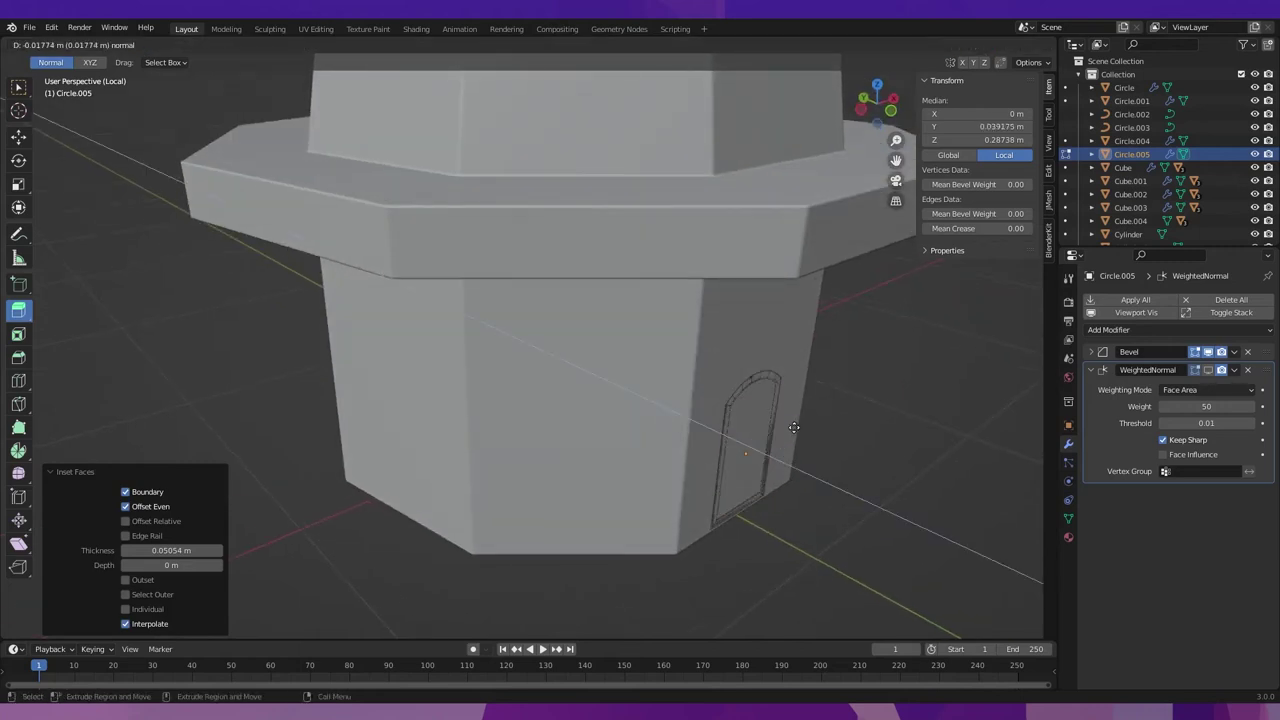
left_click_drag(794, 427, 790, 428)
key("Tab")
Move the door object along Y until it sits against the tower wall.
middle_click_drag(790, 428, 775, 380)
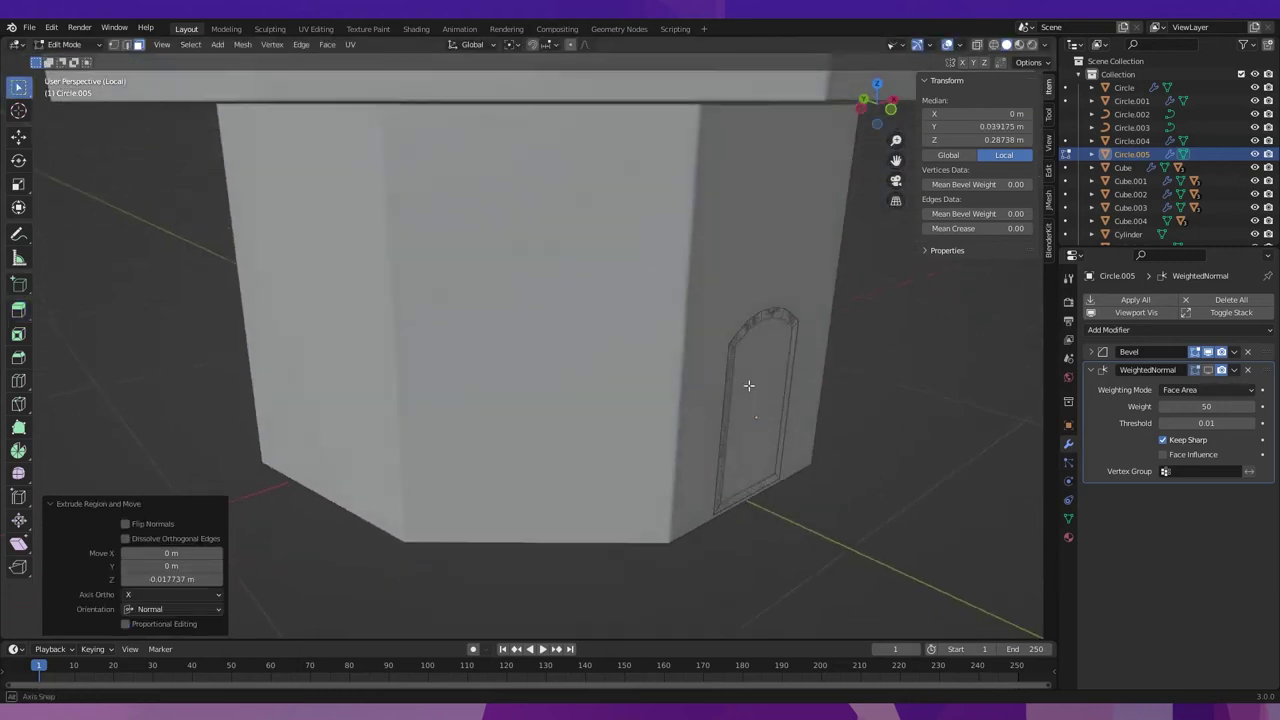
scroll(775, 380, "up", 2)
key("shift+space")
key("g")
left_click_drag(707, 402, 713, 402)
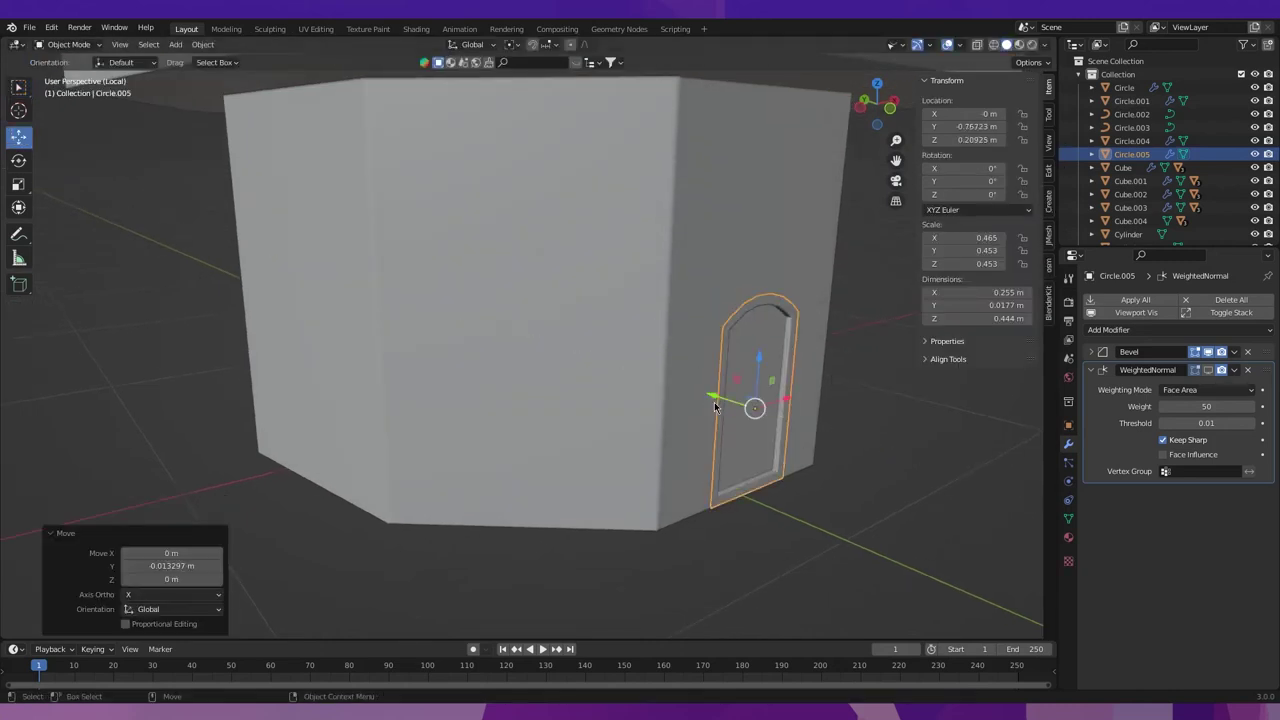
key("w")
key("shift+space")
key("g")
left_click_drag(722, 405, 722, 406)
key("w")
Select the door frame ring and extrude it outward along Y into a raised rim.
middle_click_drag(785, 400, 805, 424)
middle_click_drag(752, 370, 773, 353)
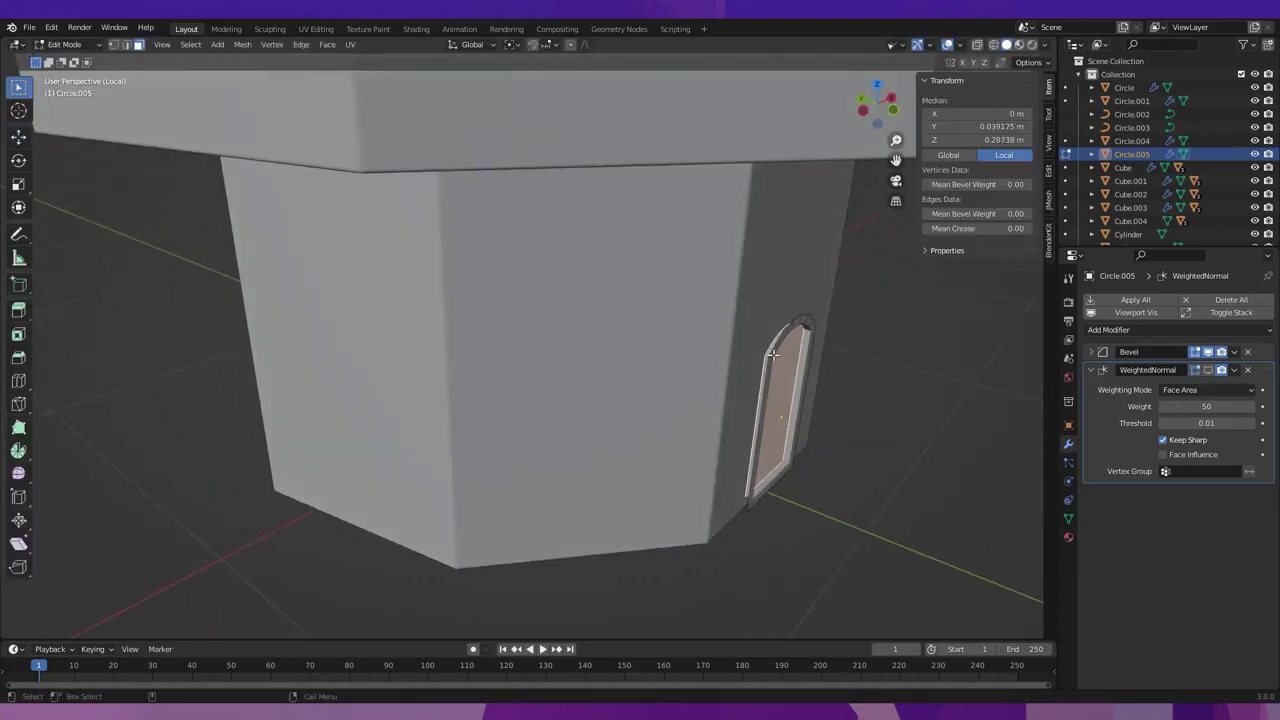
key("alt+a")
left_click(776, 345, "alt")
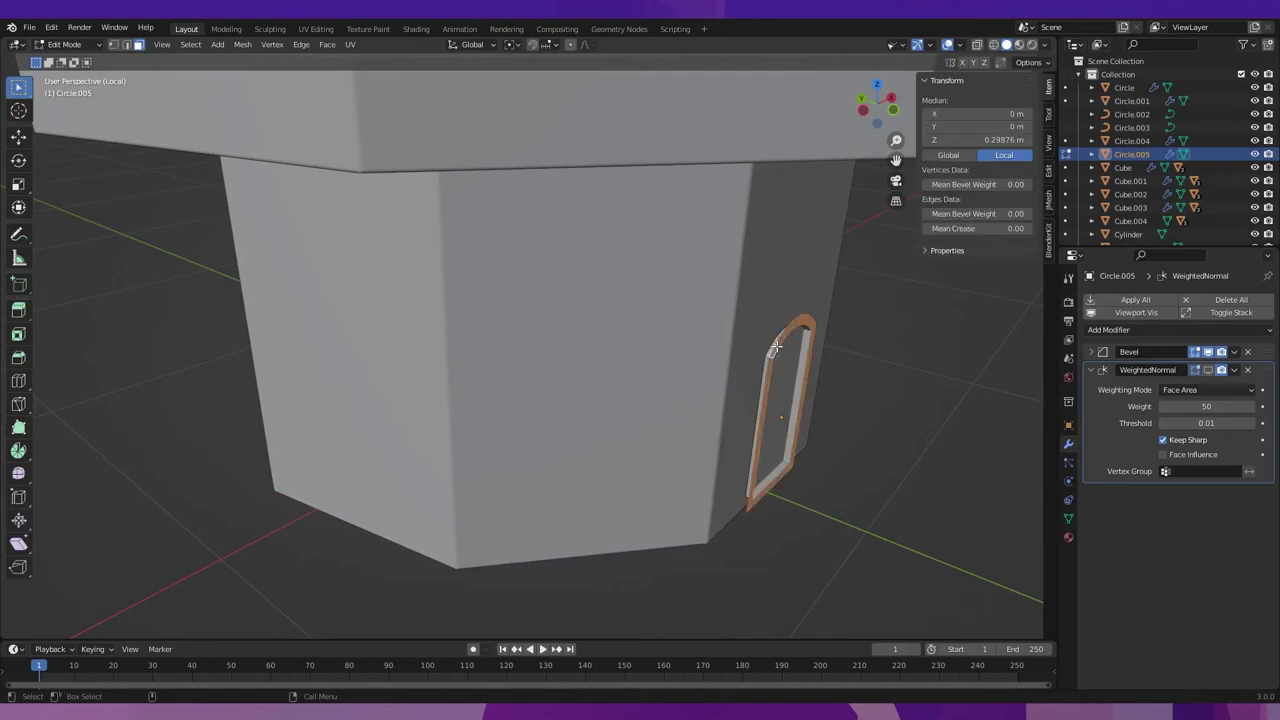
left_click(779, 352, "alt")
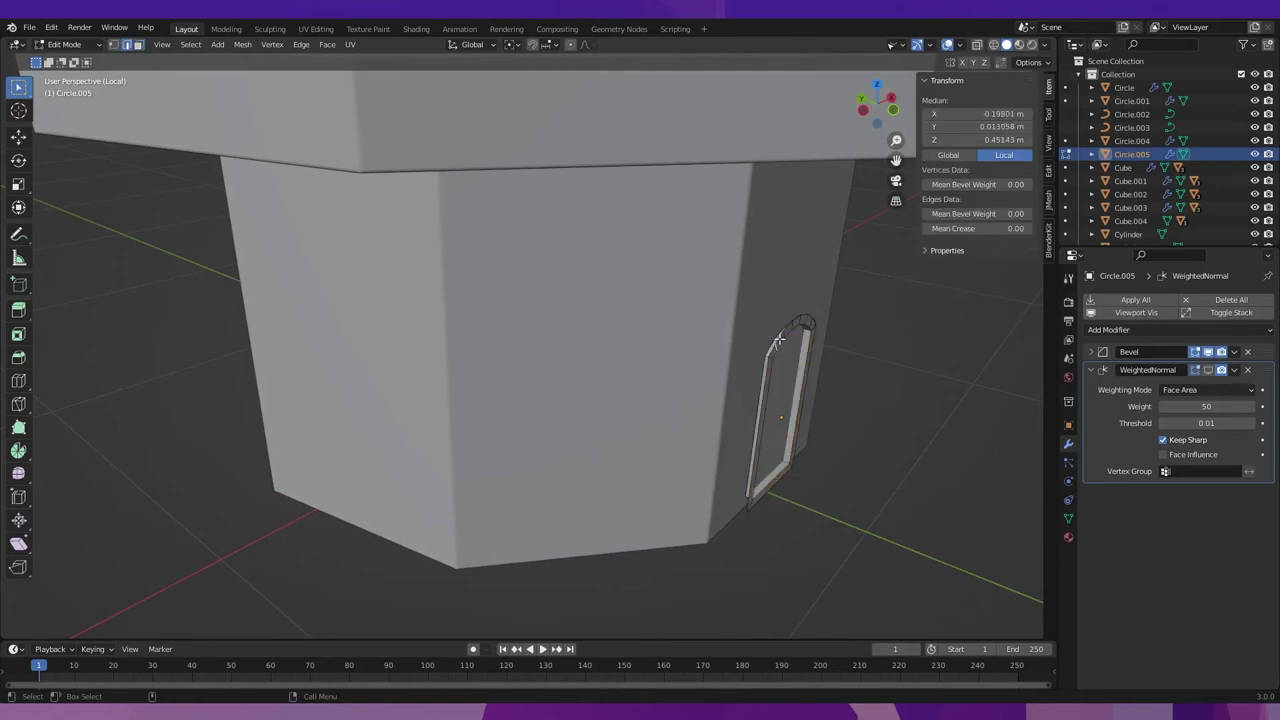
key("l")
middle_click_drag(779, 340, 838, 454)
key("shift+space")
key("e")
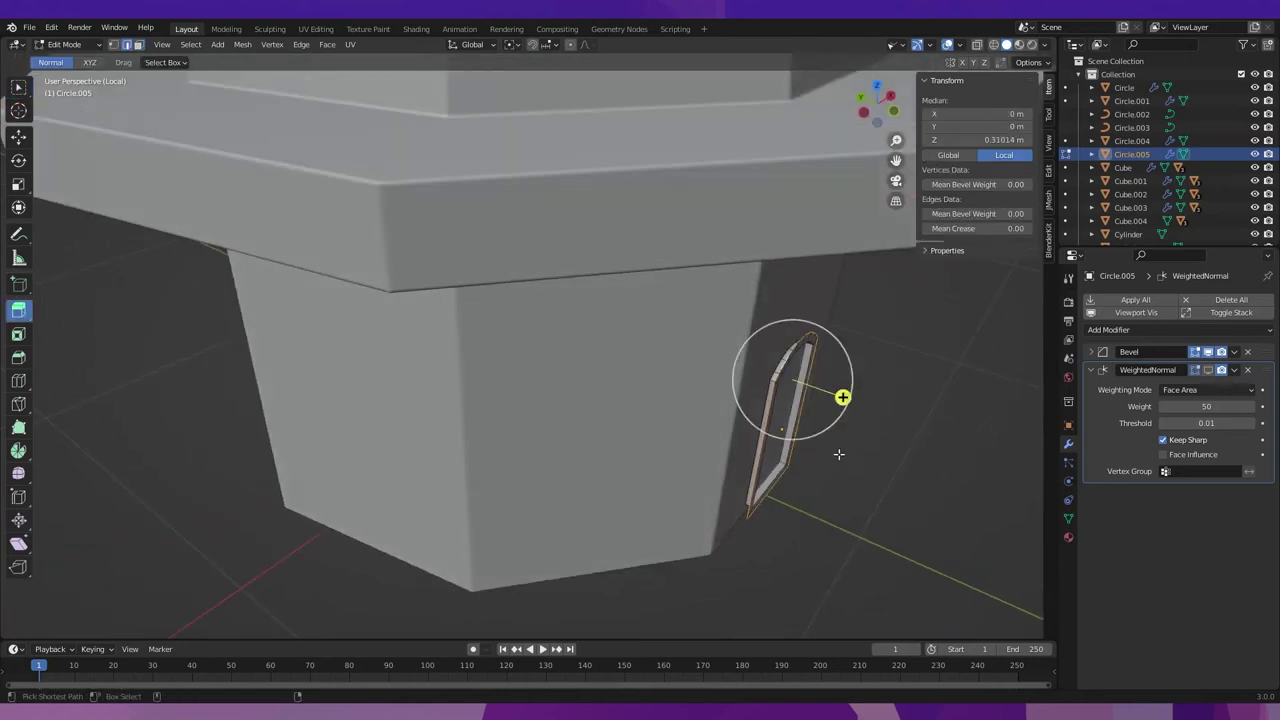
left_click_drag(843, 396, 835, 389)
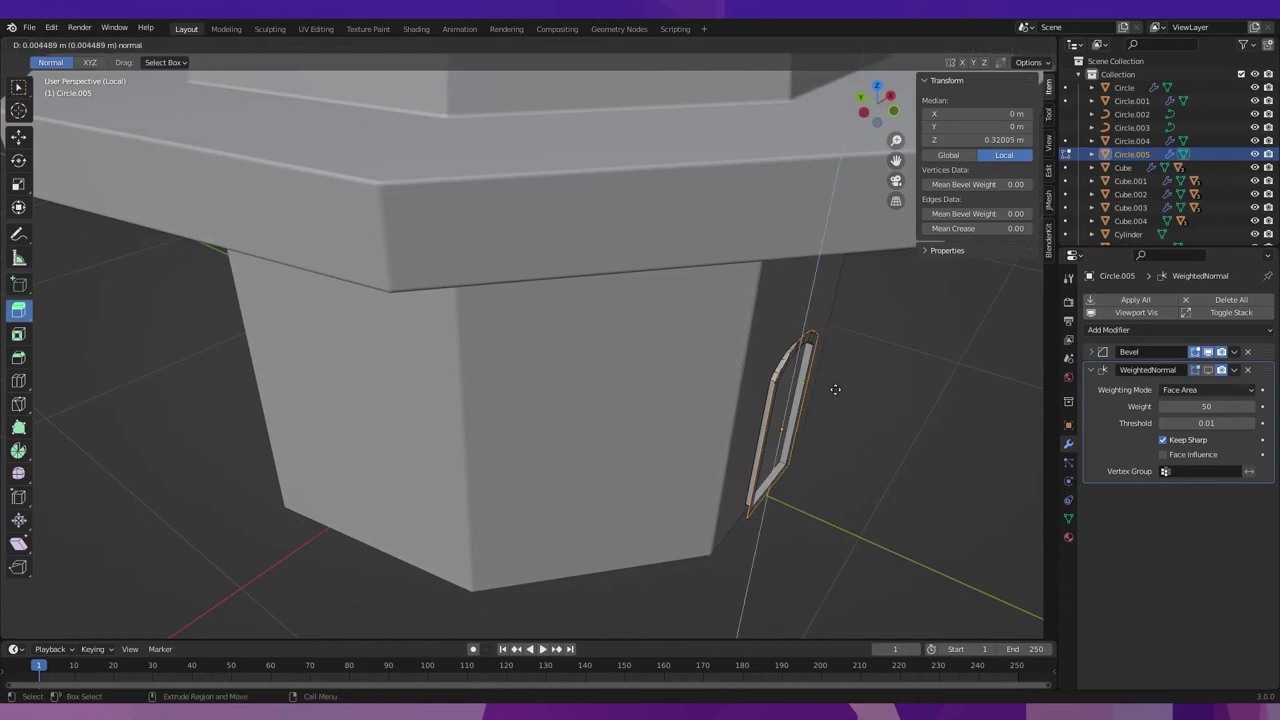
key("y")
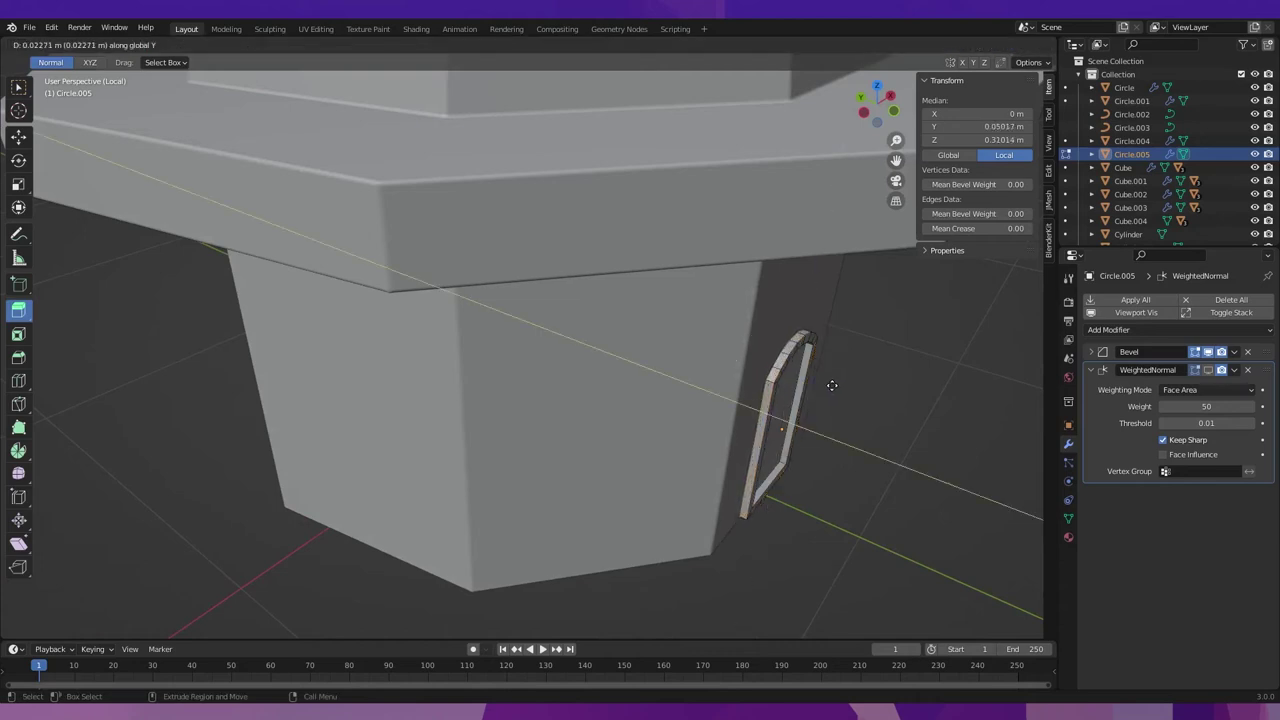
left_click(831, 385)
key("Tab")
left_click(729, 400)
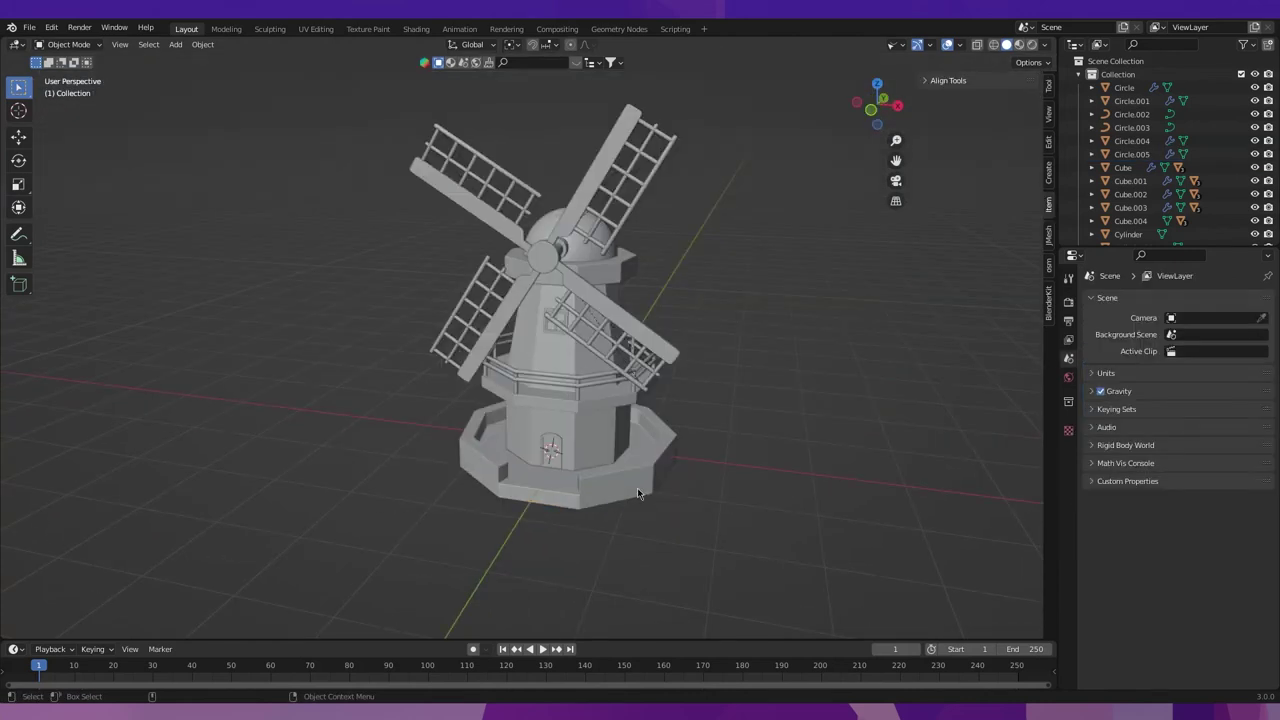
Snap the 3D cursor to the windmill, add a plane there and scale it to 6.089.
middle_click_drag(637, 488, 622, 517)
key("shift+s")
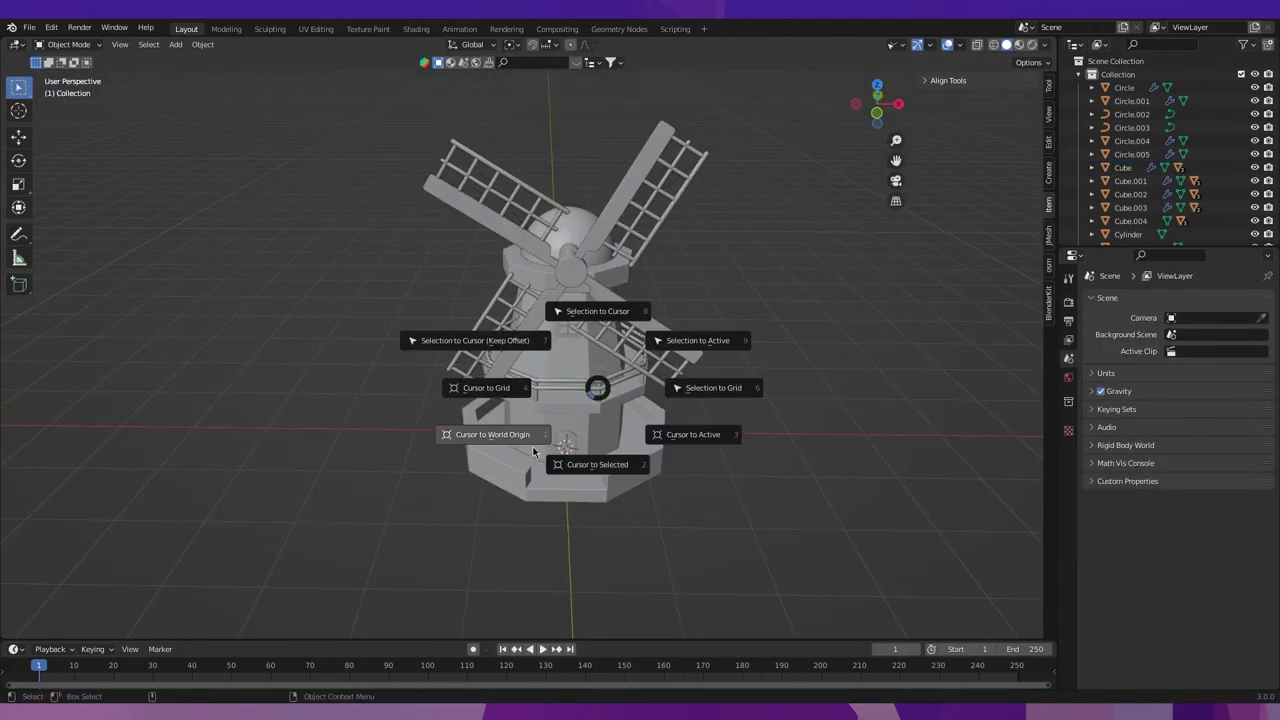
left_click(612, 469)
middle_click_drag(612, 469, 530, 347)
key("shift+a")
left_click(575, 224)
key("Tab")
middle_click_drag(592, 302, 594, 509)
key("s")
left_click(714, 409)
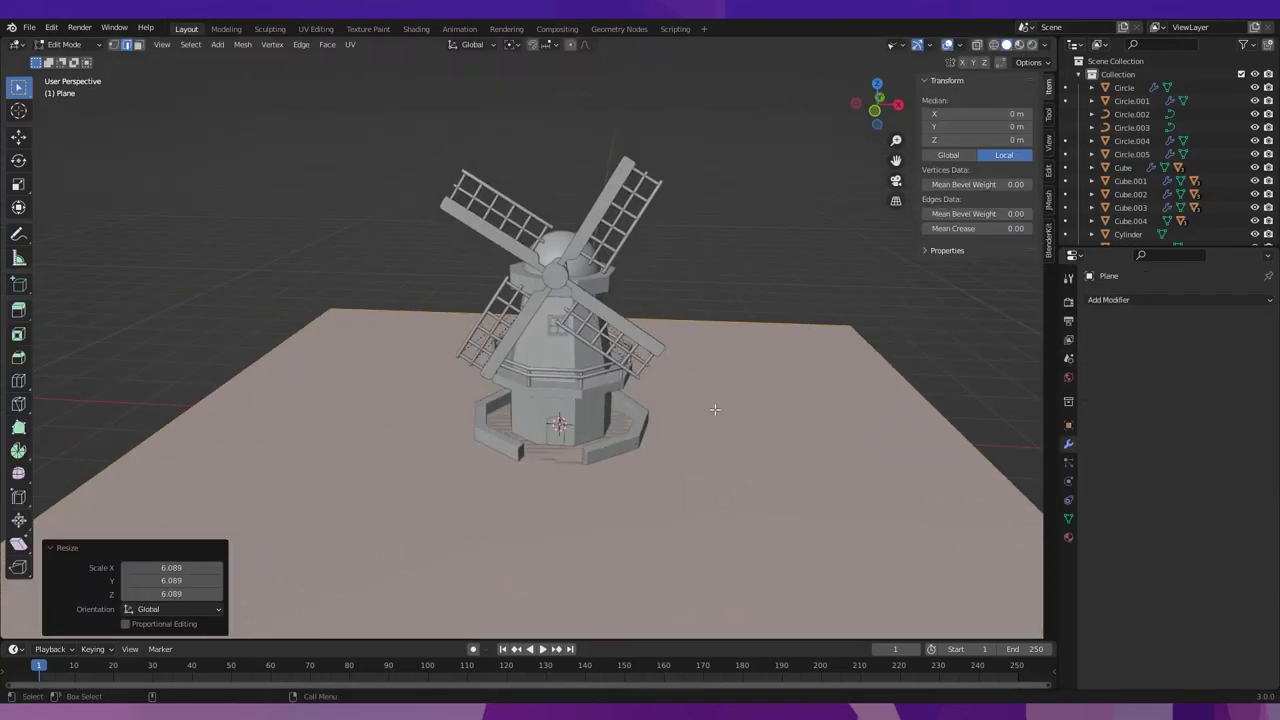
key("Tab")
Select the ground plane and lower it below the windmill base.
key("KP_1")
left_click_drag(434, 124, 657, 626)
left_click(708, 435)
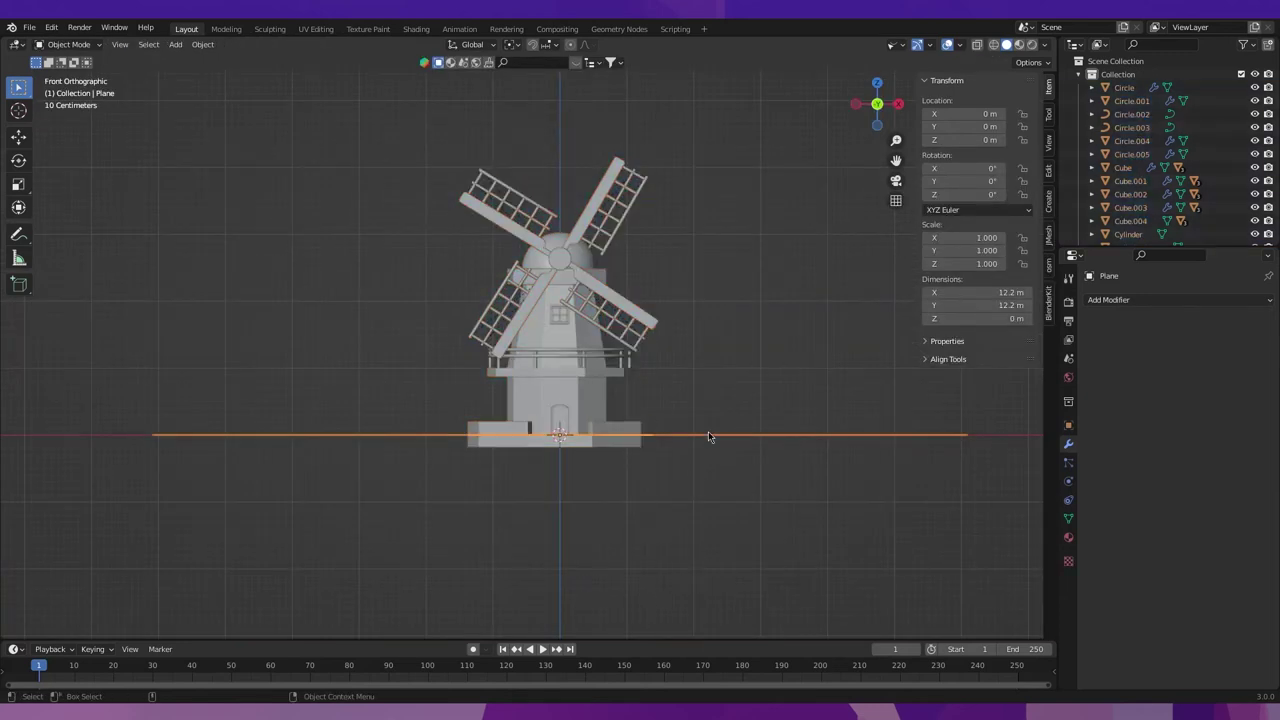
key("shift+space")
key("g")
left_click_drag(550, 390, 550, 402)
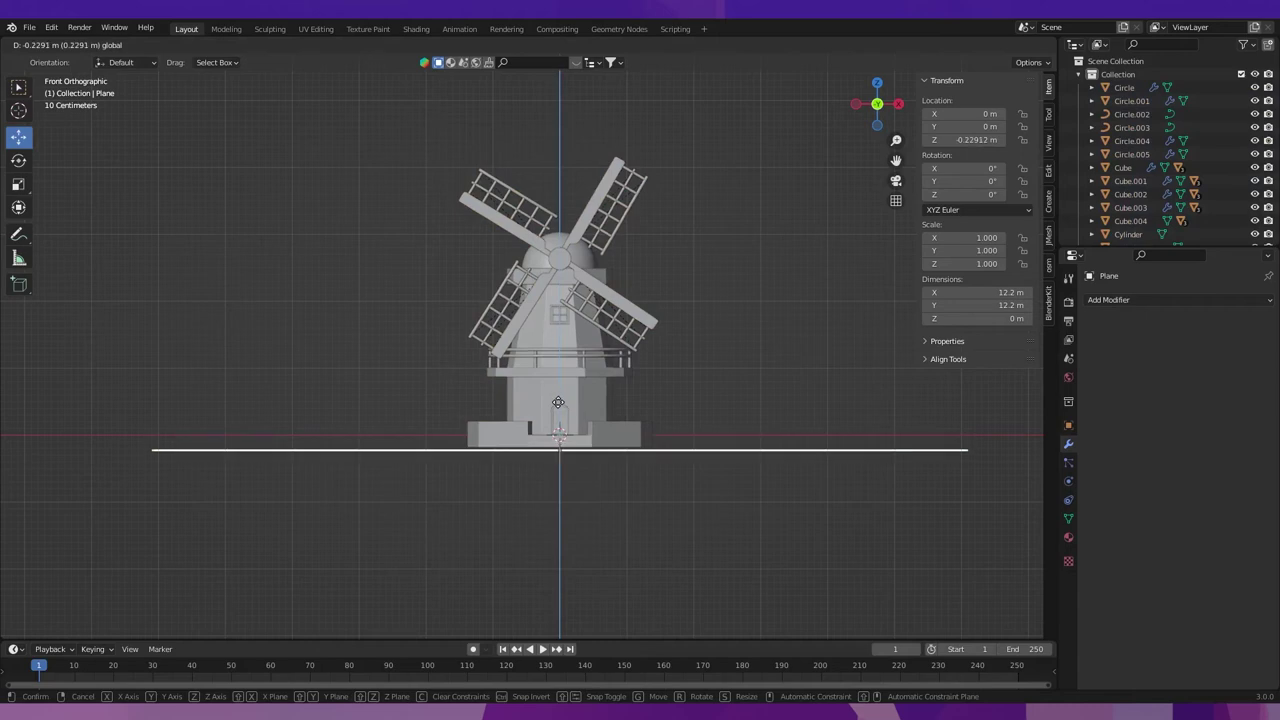
scroll(560, 400, "up", 5)
middle_click_drag(648, 530, 564, 376)
scroll(562, 390, "down", 4)
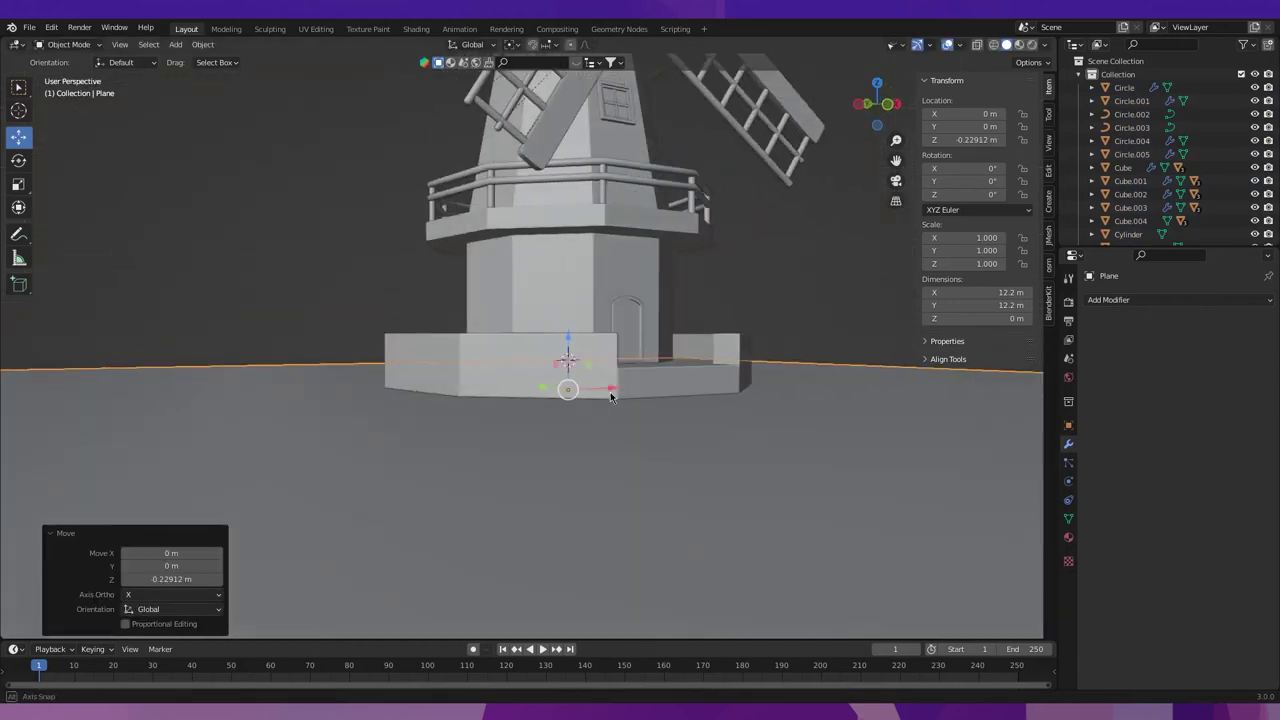
Raise the plane so it sits right at the bottom of the windmill base.
left_click(545, 45)
key("KP_1")
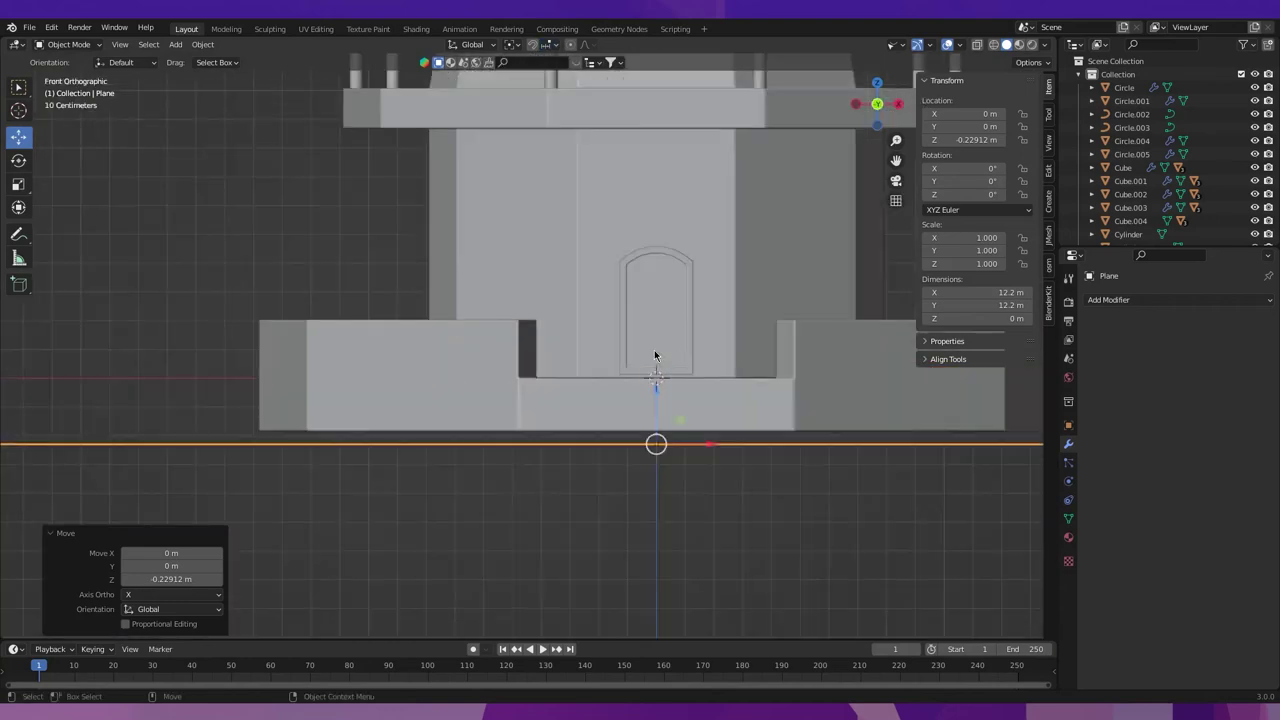
left_click_drag(649, 399, 655, 374)
mouse_move(656, 374)
middle_mouse_down()
mouse_move(721, 351)
mouse_move(700, 362)
middle_mouse_up()
scroll(683, 376, "down", 5)
Enlarge the plane's mesh from the top view to 22 m by 22 m.
key("s")
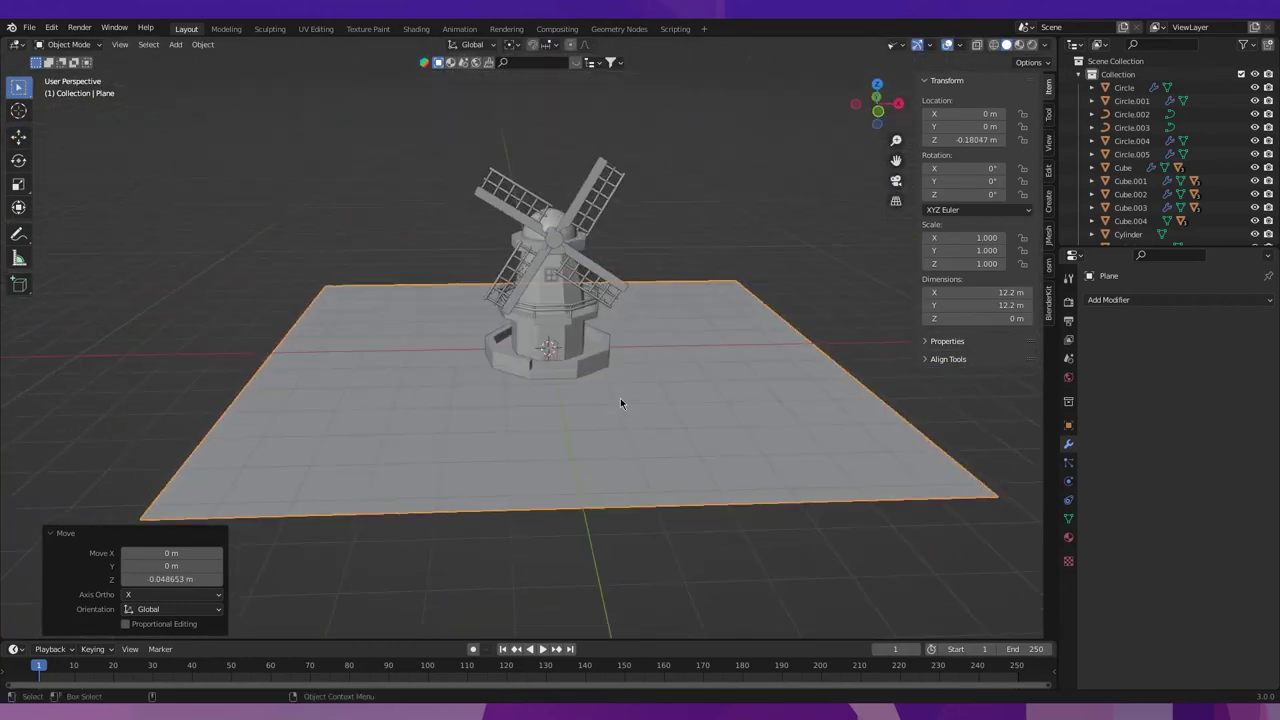
left_click(663, 404)
key("Tab")
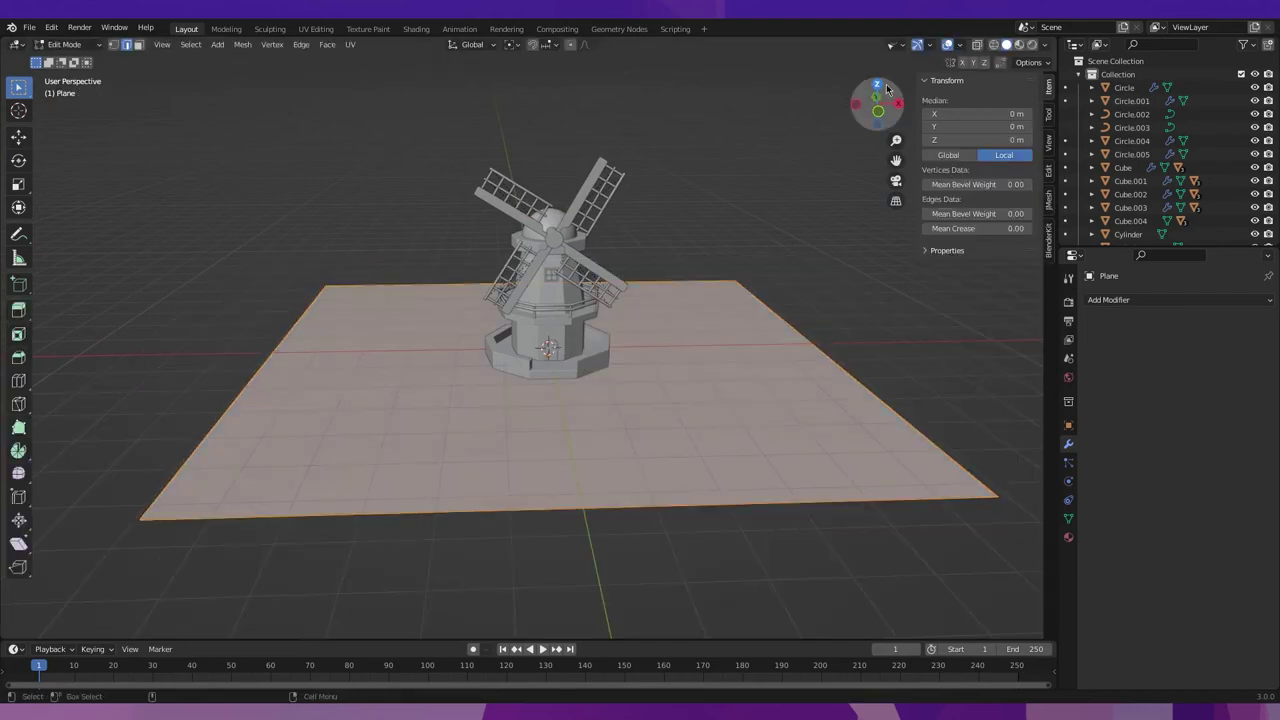
left_click(879, 86)
key("s")
left_click(777, 329)
mouse_move(777, 329)
middle_mouse_down()
mouse_move(624, 306)
mouse_move(560, 406)
mouse_move(577, 376)
middle_mouse_up()
key("Tab")
Place the 3D cursor on the ground in front of the windmill.
scroll(623, 266, "up", 3)
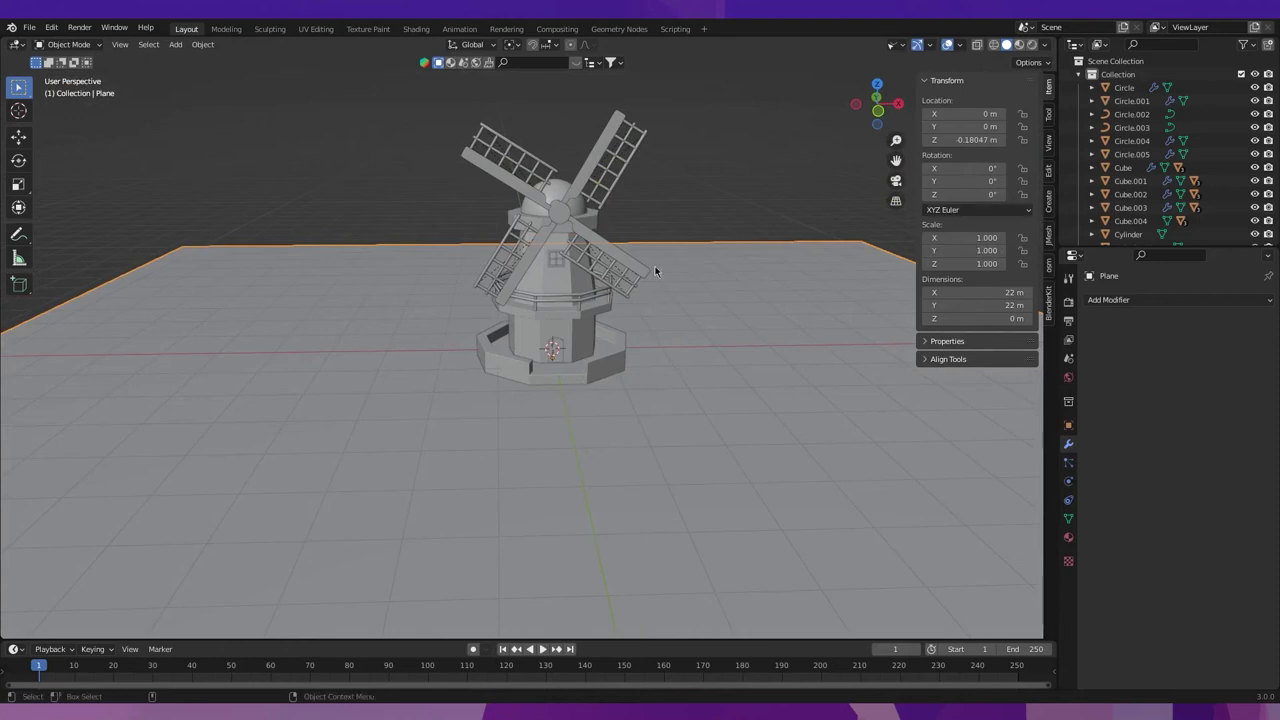
scroll(685, 179, "up", 2)
middle_click_drag(685, 179, 534, 325)
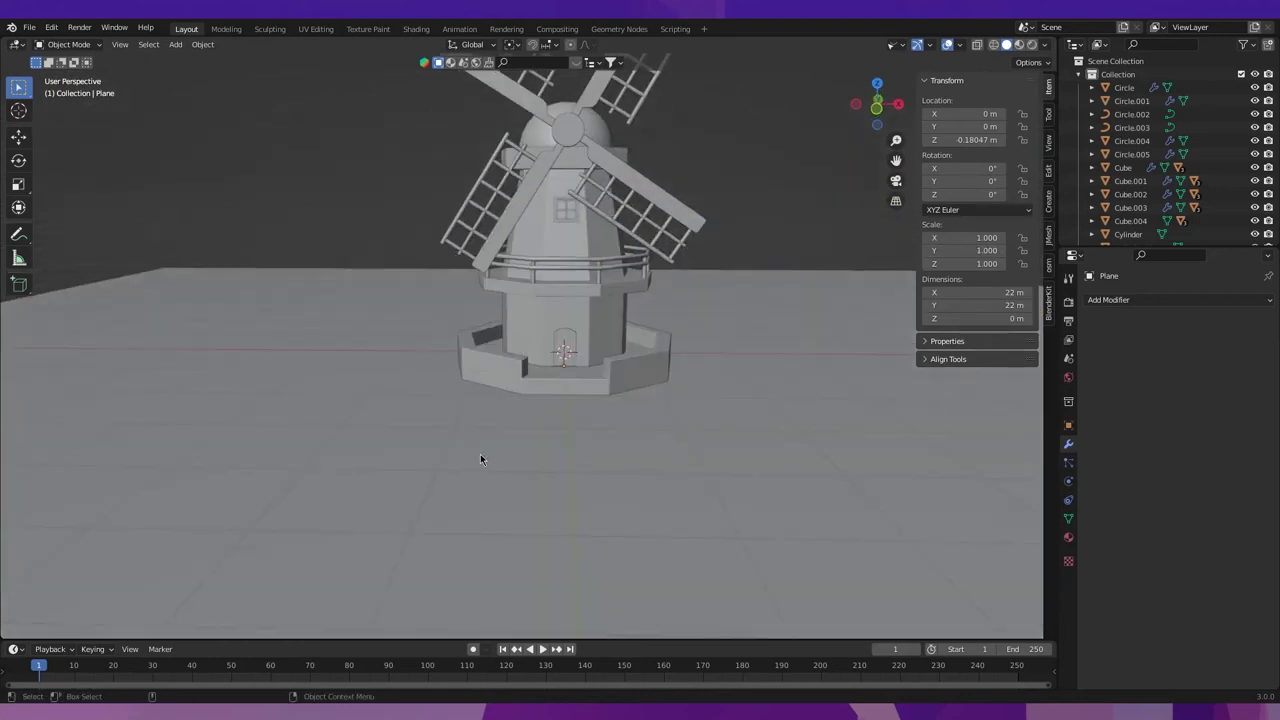
right_click(489, 438, "shift")
Add a UV Sphere in front of the windmill, replacing a mistaken Ico Sphere.
middle_click_drag(489, 438, 454, 284)
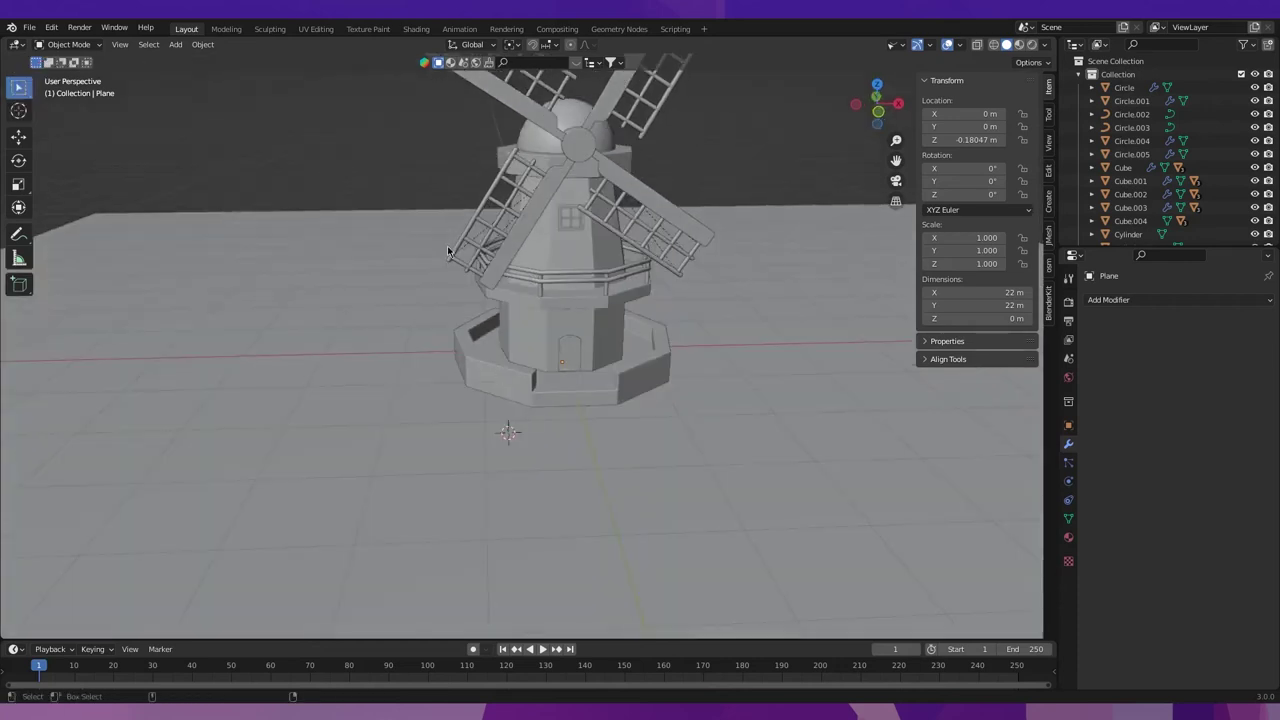
key("shift+a")
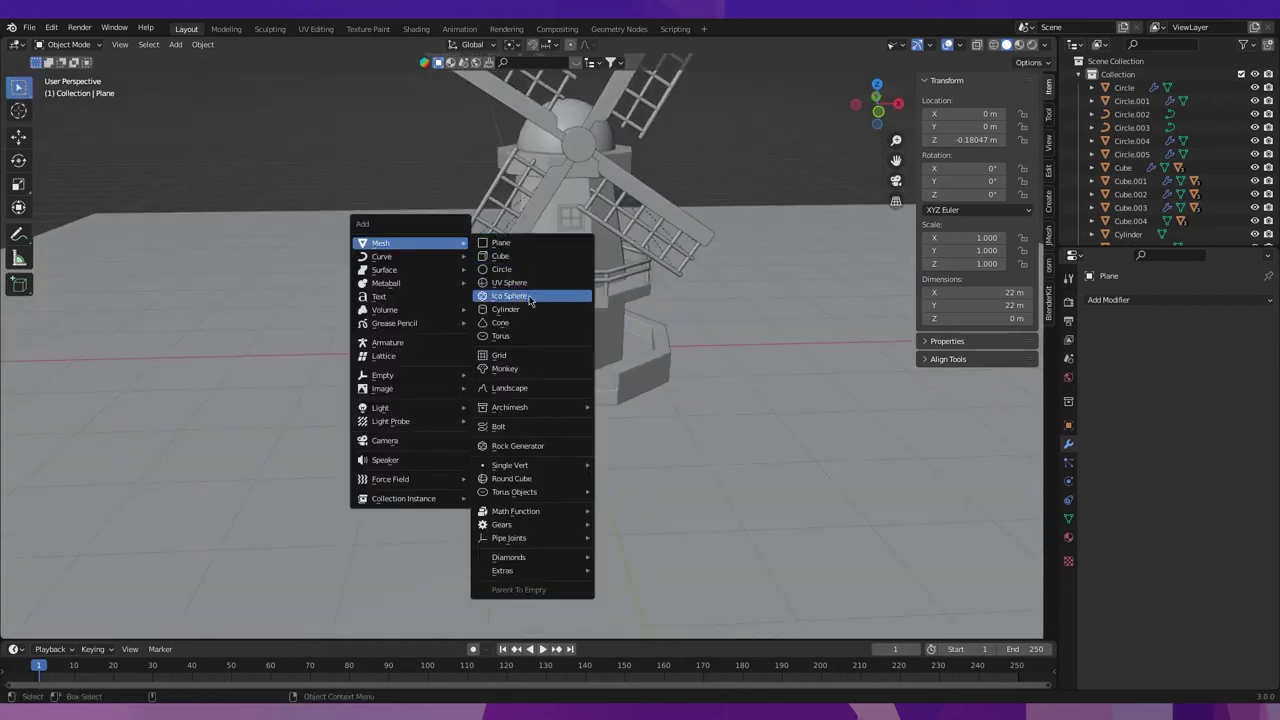
left_click(530, 297)
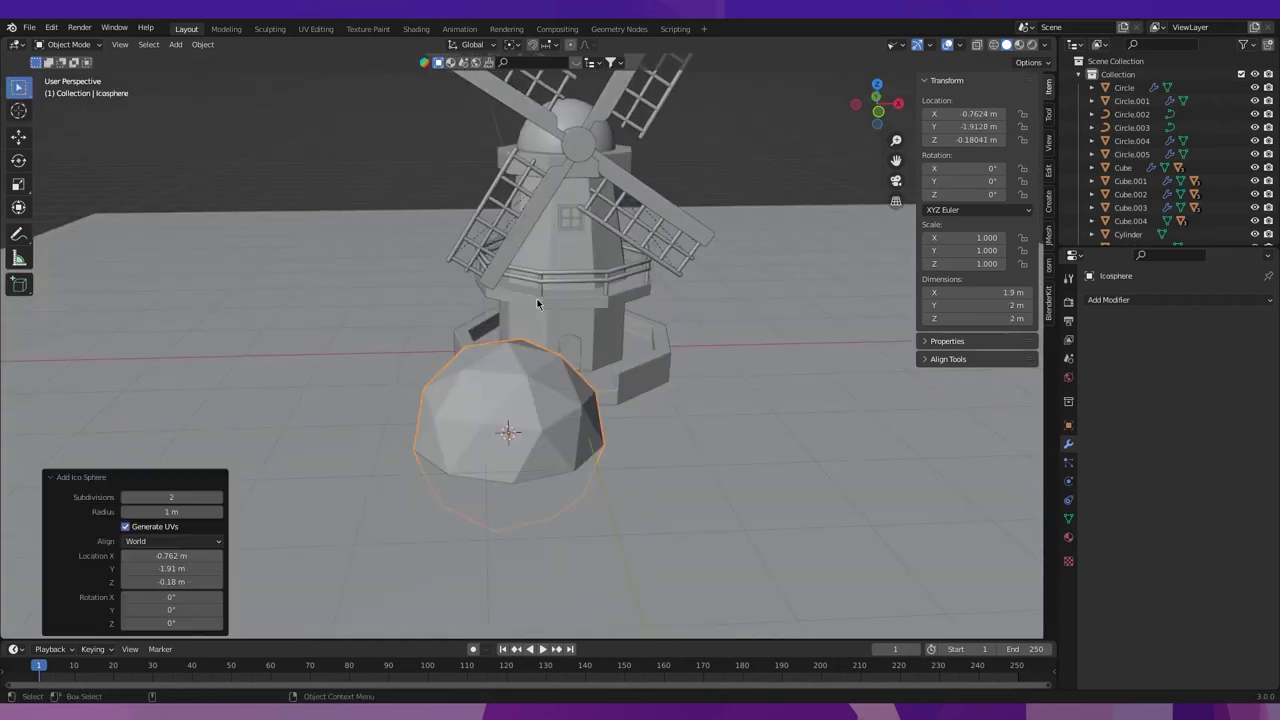
key("ctrl+z")
key("shift+a")
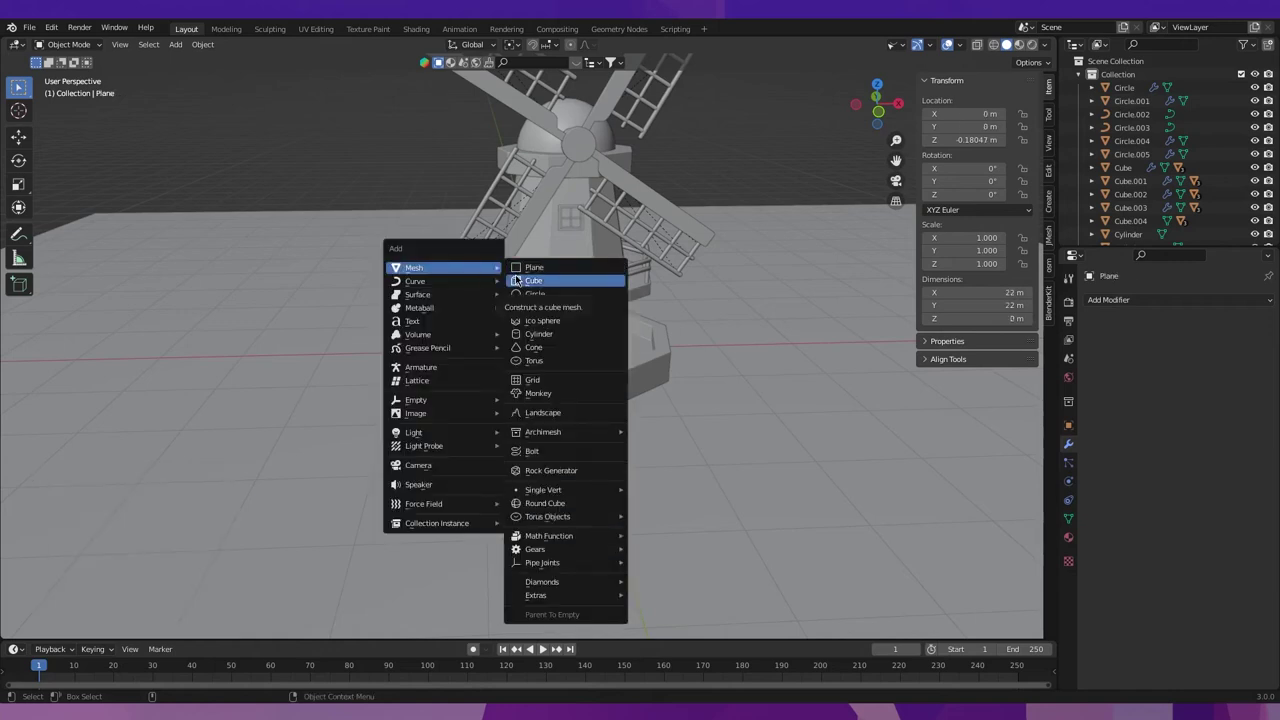
left_click(545, 308)
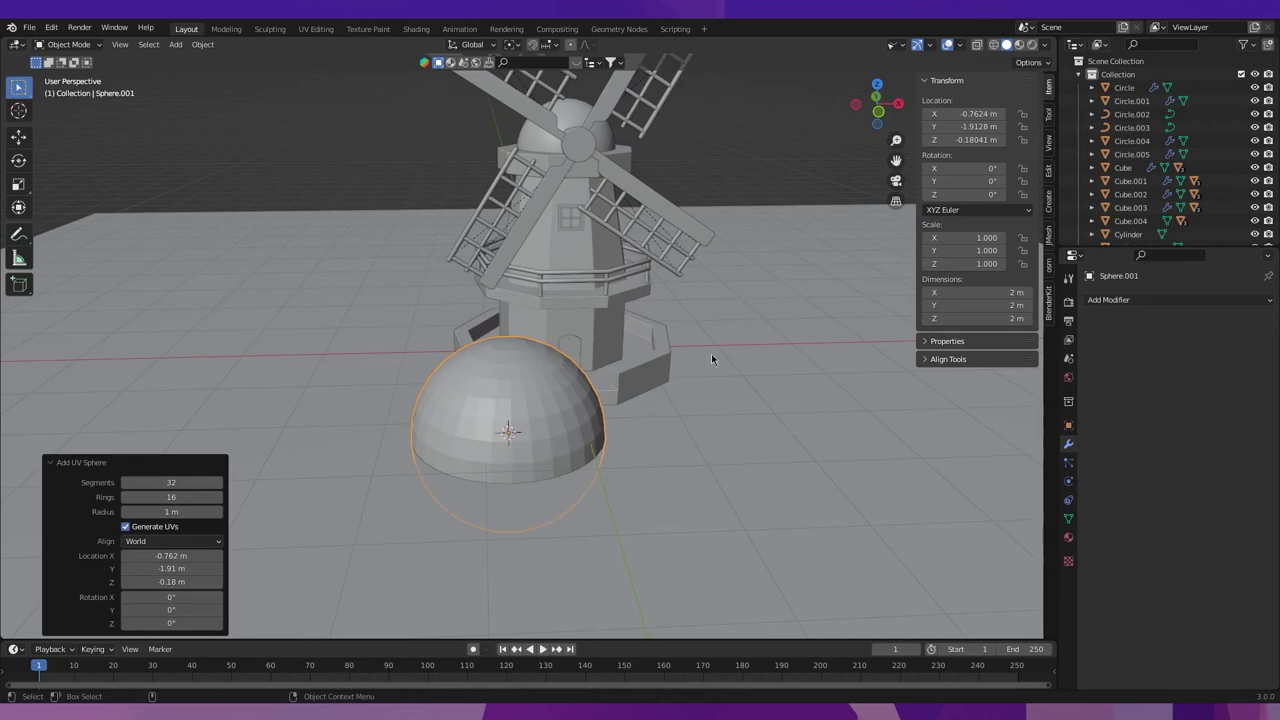
Shrink the sphere to 1 m across and reposition it.
left_click(879, 113)
key("s")
left_click(570, 360)
key("s")
left_click(641, 350)
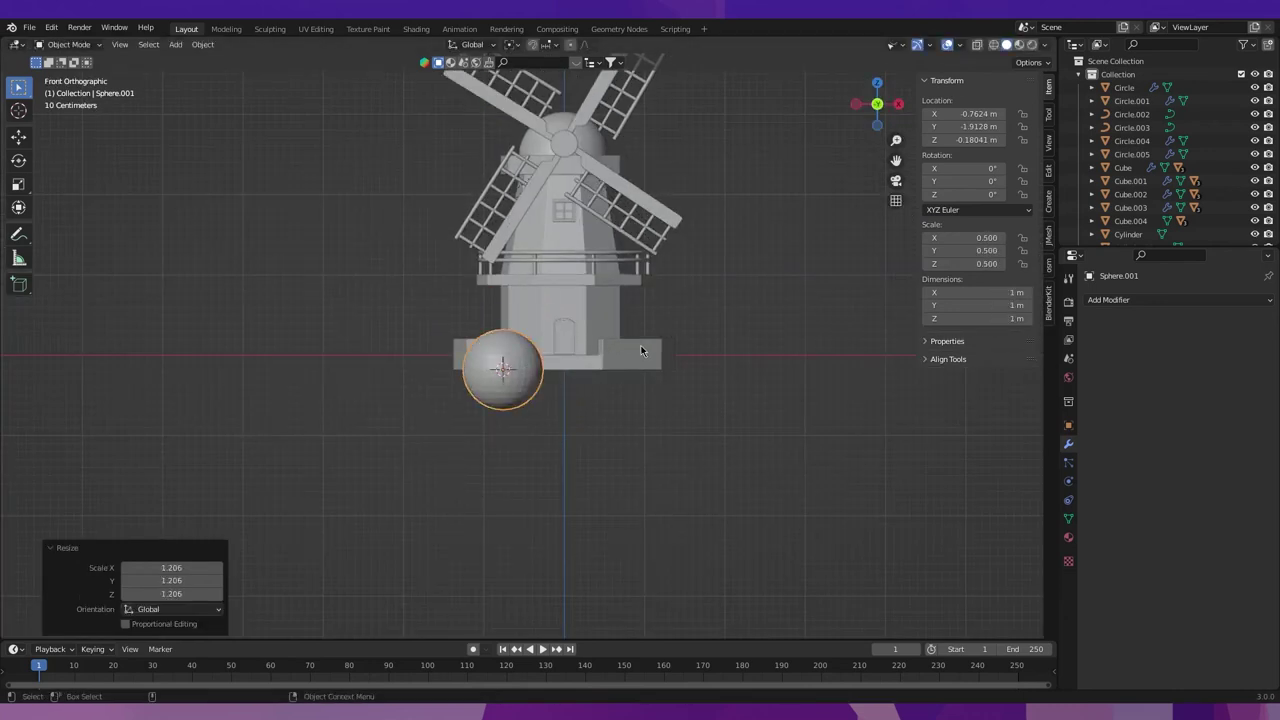
key("g")
left_click(617, 340)
middle_click_drag(617, 340, 485, 402)
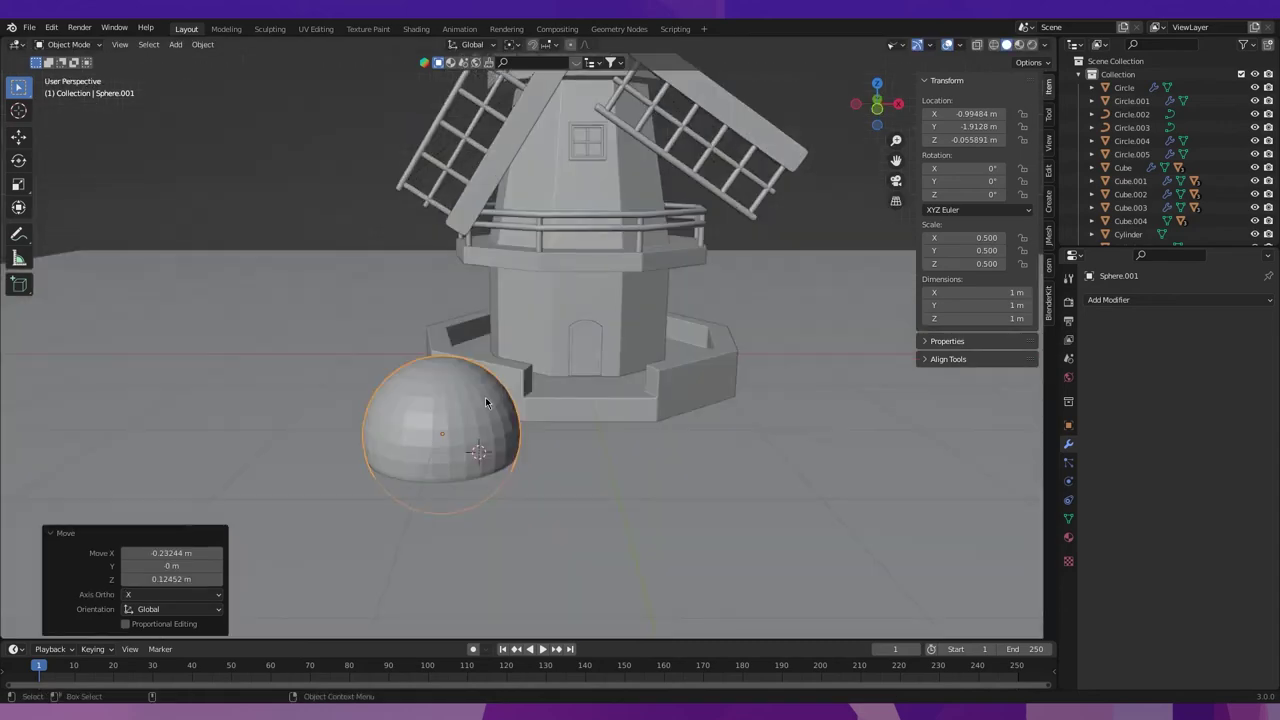
Flatten the sphere along Z and widen it along X to about 1.2 m.
key("s")
key("z")
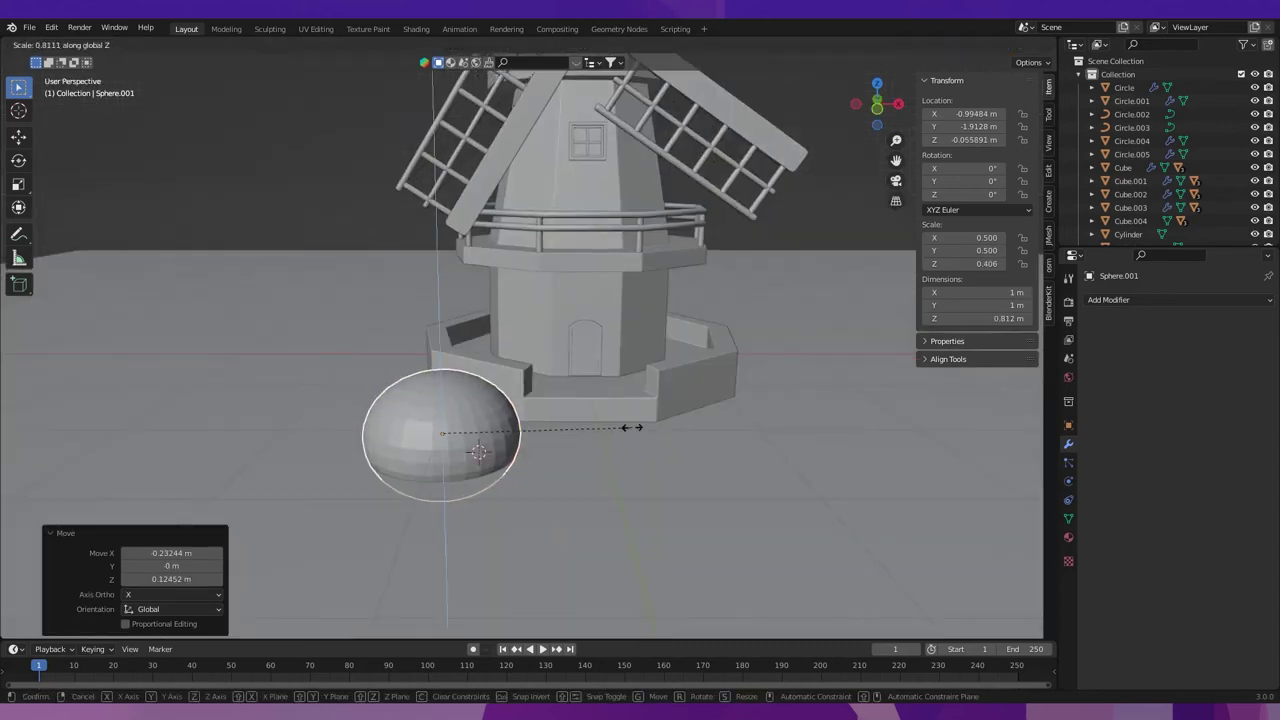
left_click(632, 427)
key("s")
key("x")
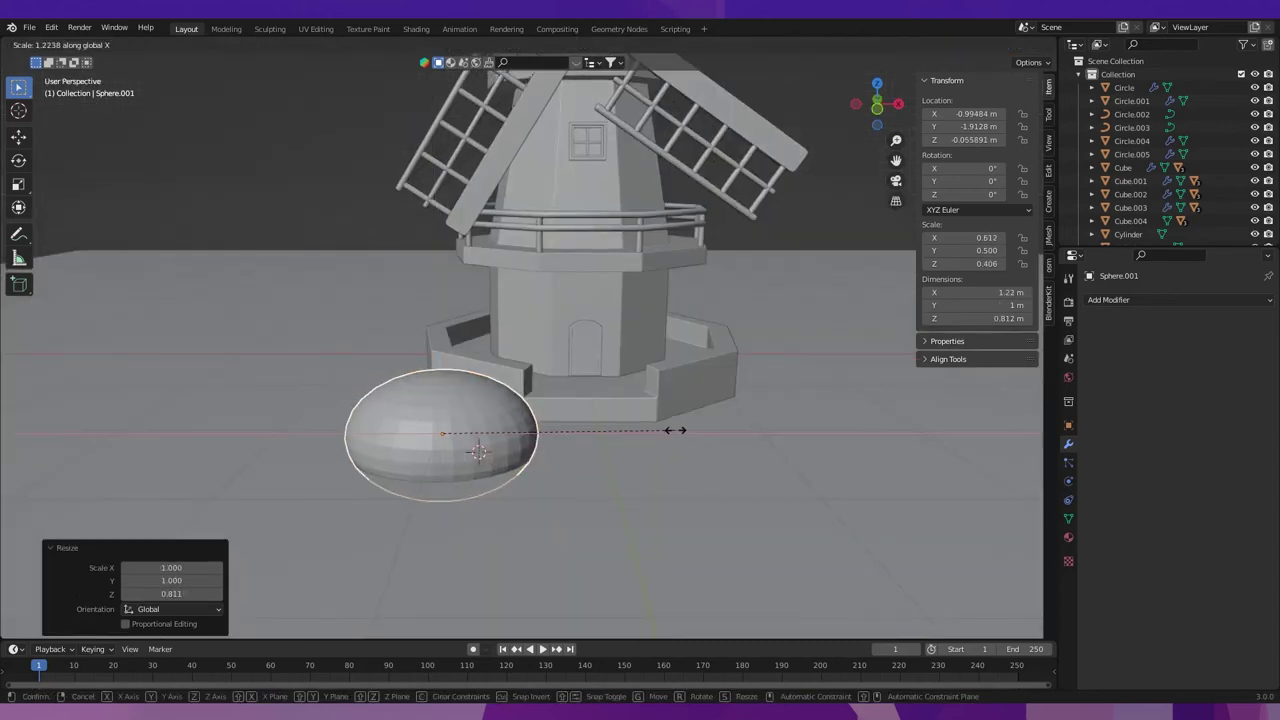
left_click(674, 429)
left_click(469, 415)
right_click(469, 415)
middle_click_drag(469, 415, 497, 415)
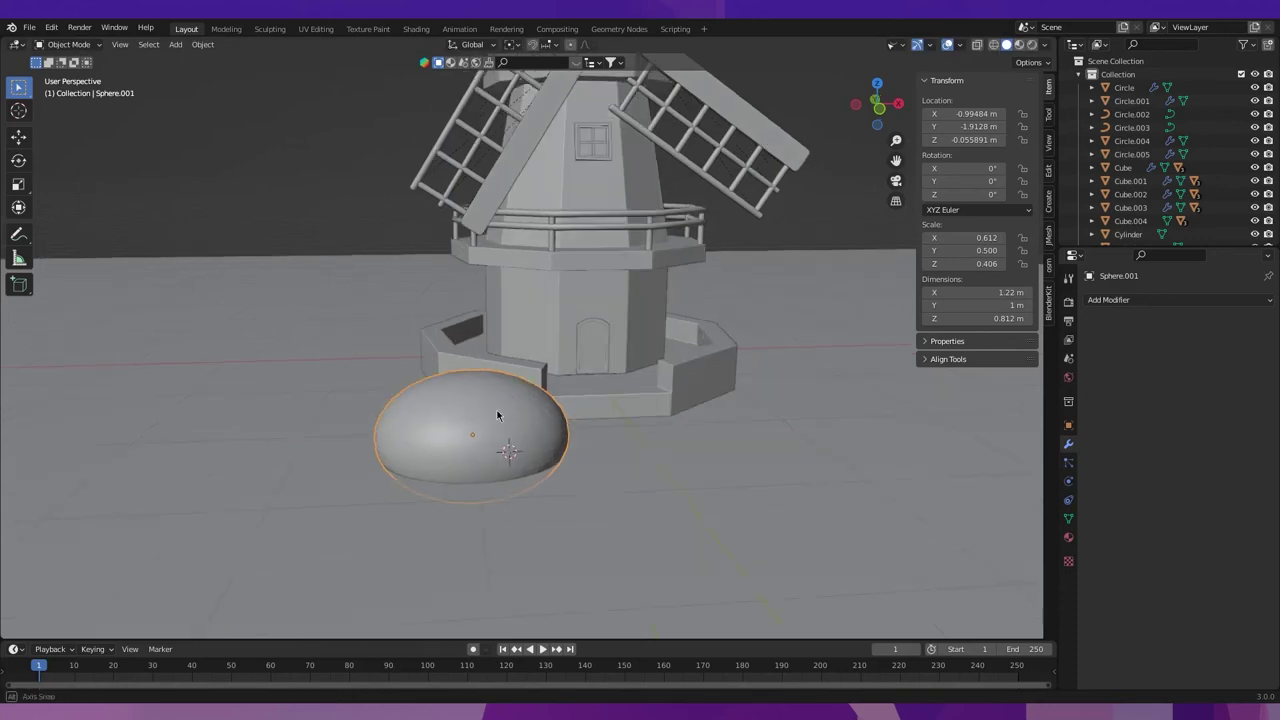
Lower the sphere to the ground and make it slightly taller, about 0.395 m.
key("shift+space")
key("g")
left_click_drag(484, 387, 471, 405)
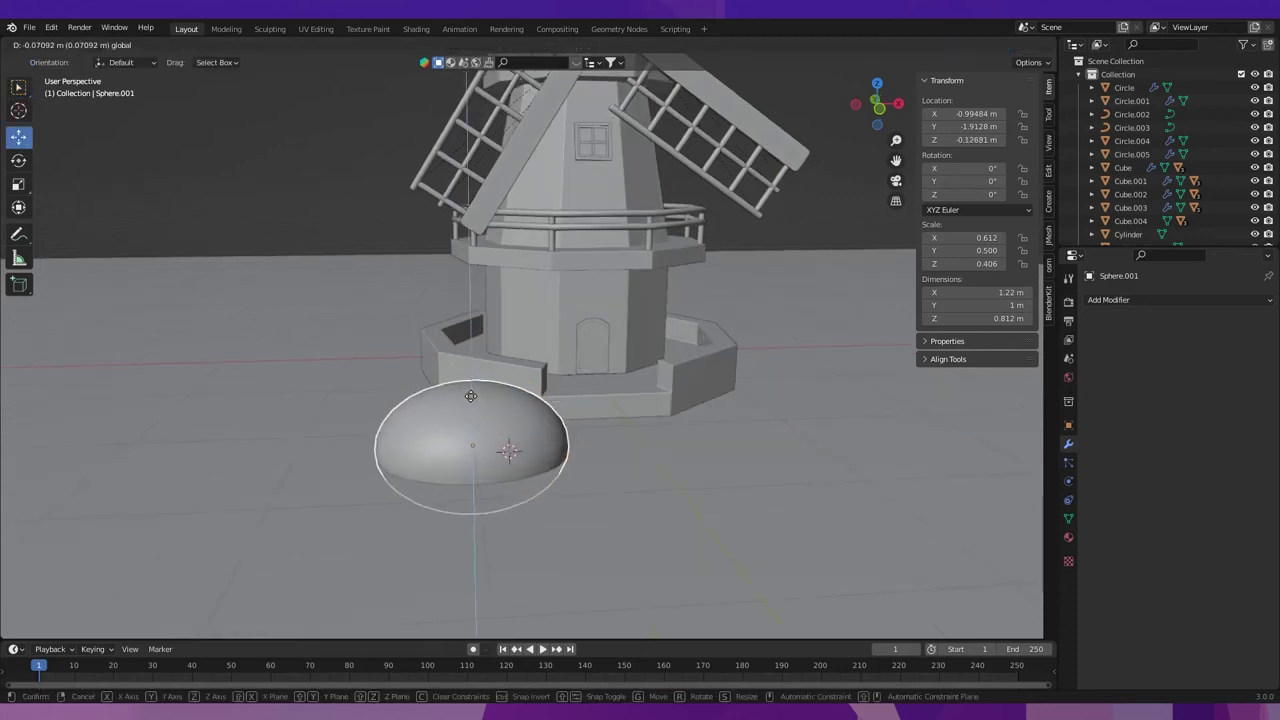
left_click(471, 405)
key("s")
key("z")
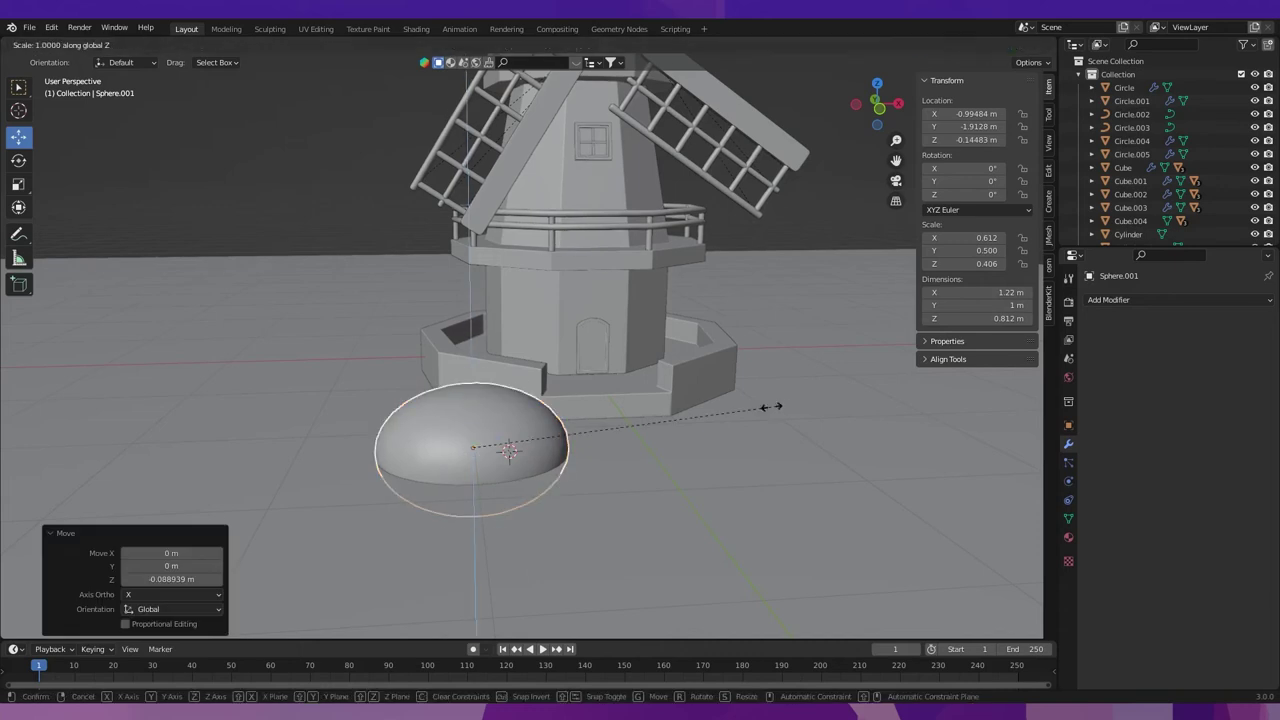
left_click(834, 397)
mouse_move(834, 397)
middle_mouse_down()
mouse_move(571, 386)
mouse_move(503, 370)
middle_mouse_up()
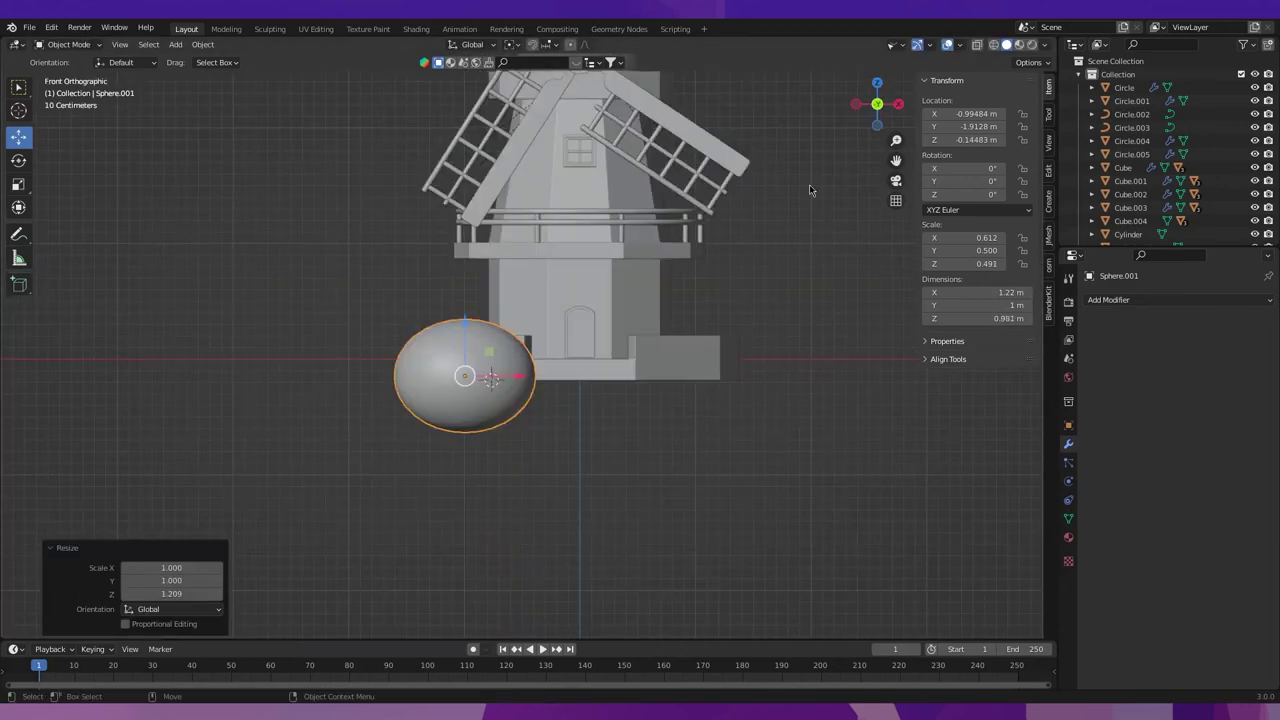
Delete the sphere's lower-half vertices in X-ray to leave a half-dome.
key("Tab")
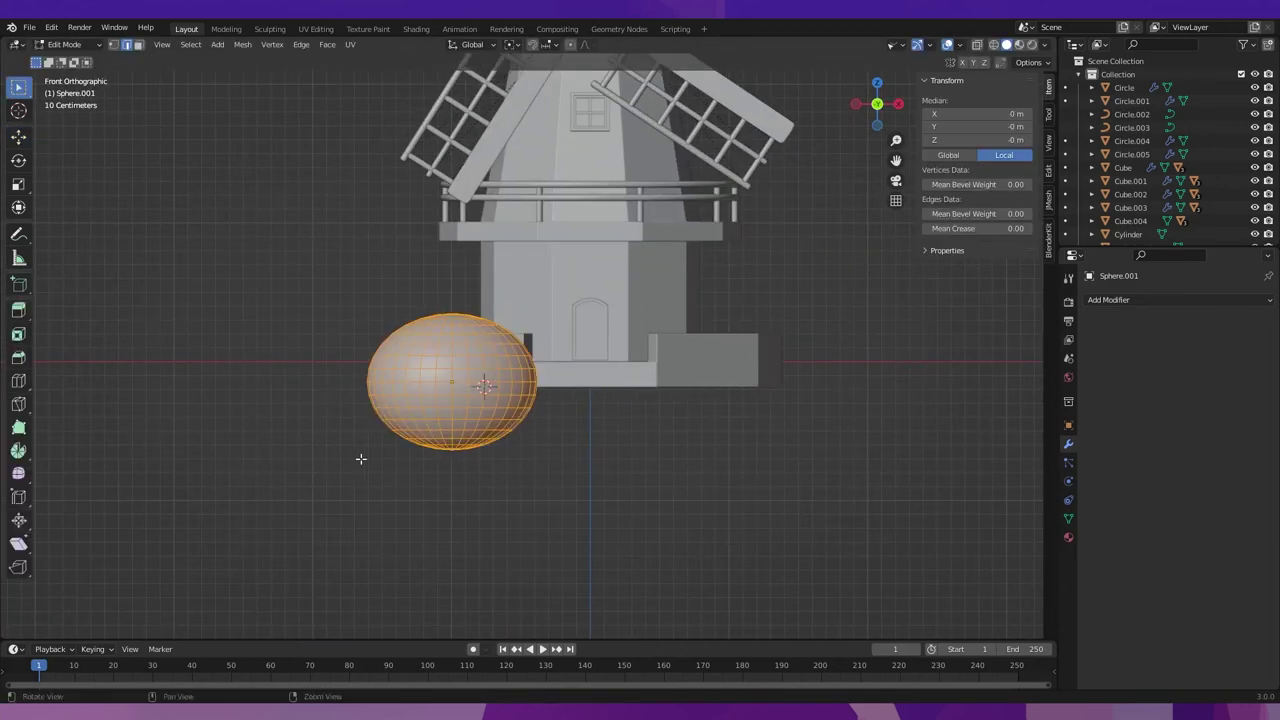
key("alt+z")
left_click_drag(288, 478, 598, 372)
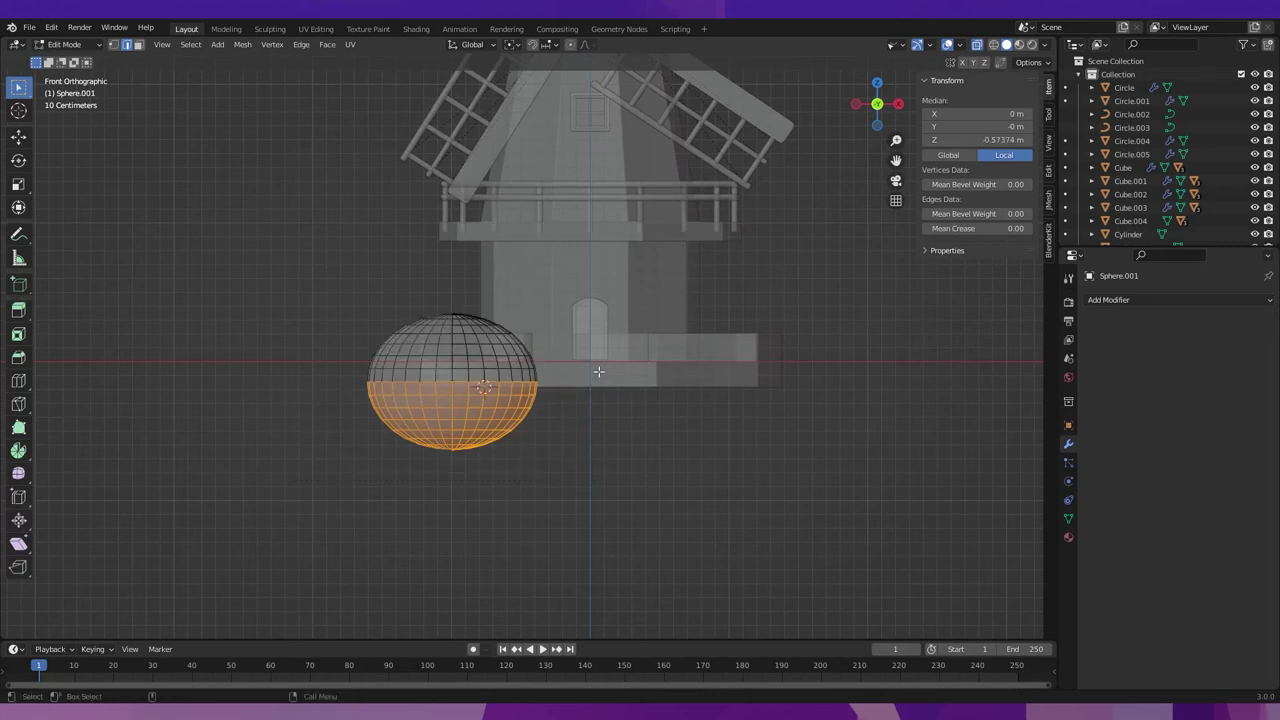
key("x")
left_click(564, 345)
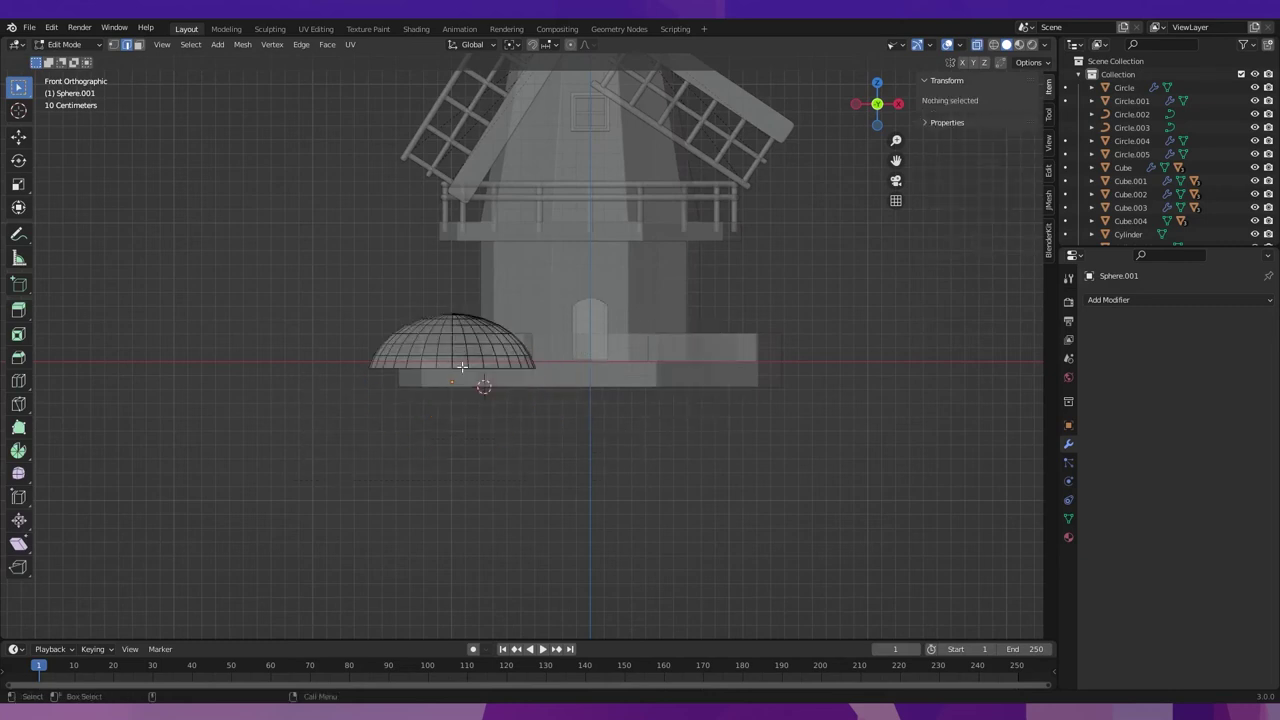
key("Tab")
key("alt+z")
mouse_move(462, 367)
middle_mouse_down()
mouse_move(436, 402)
mouse_move(481, 474)
middle_mouse_up()
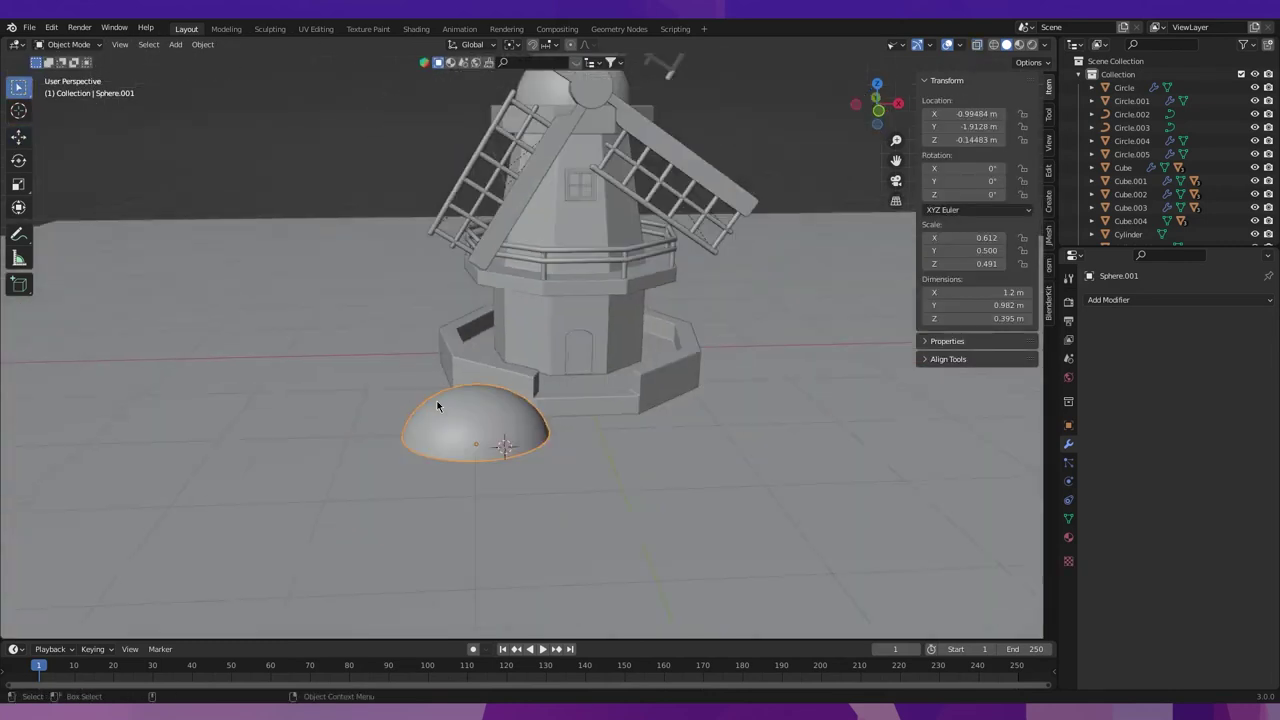
Duplicate the half-sphere mound, place the copy to its left and shrink it to about 0.7.
key("shift+d")
key("z")
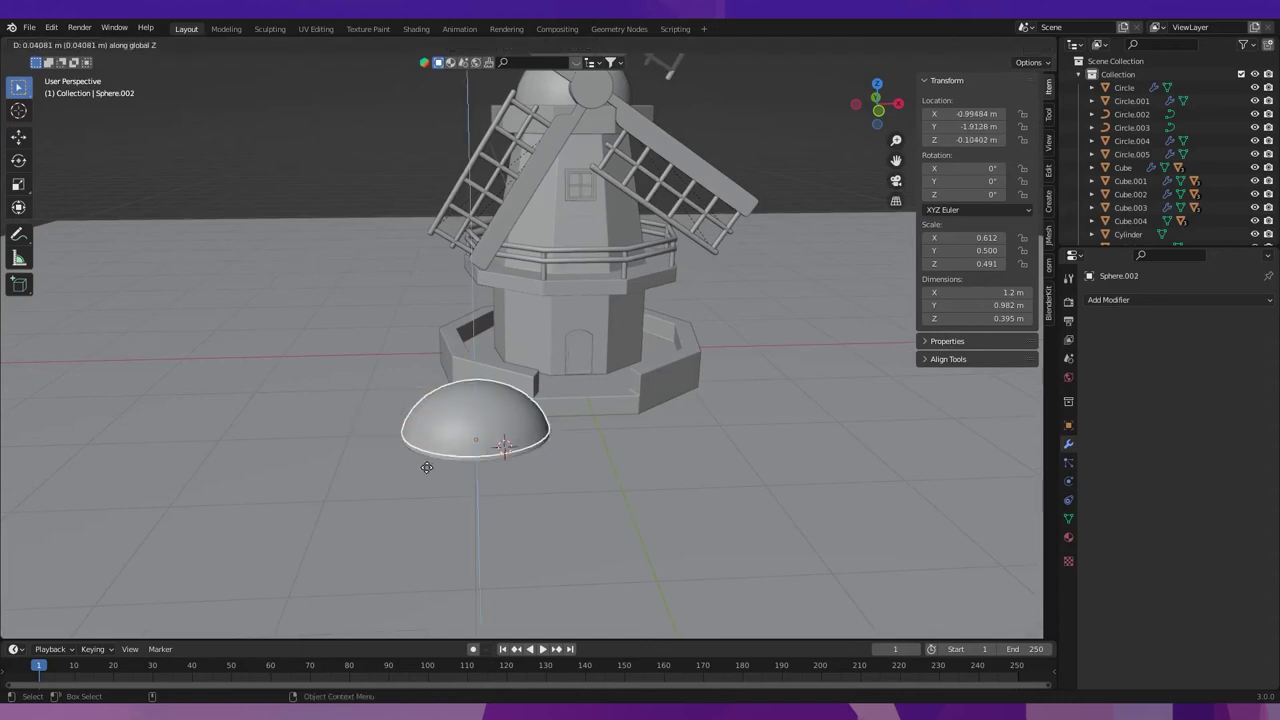
key("x")
left_click(322, 467)
key("s")
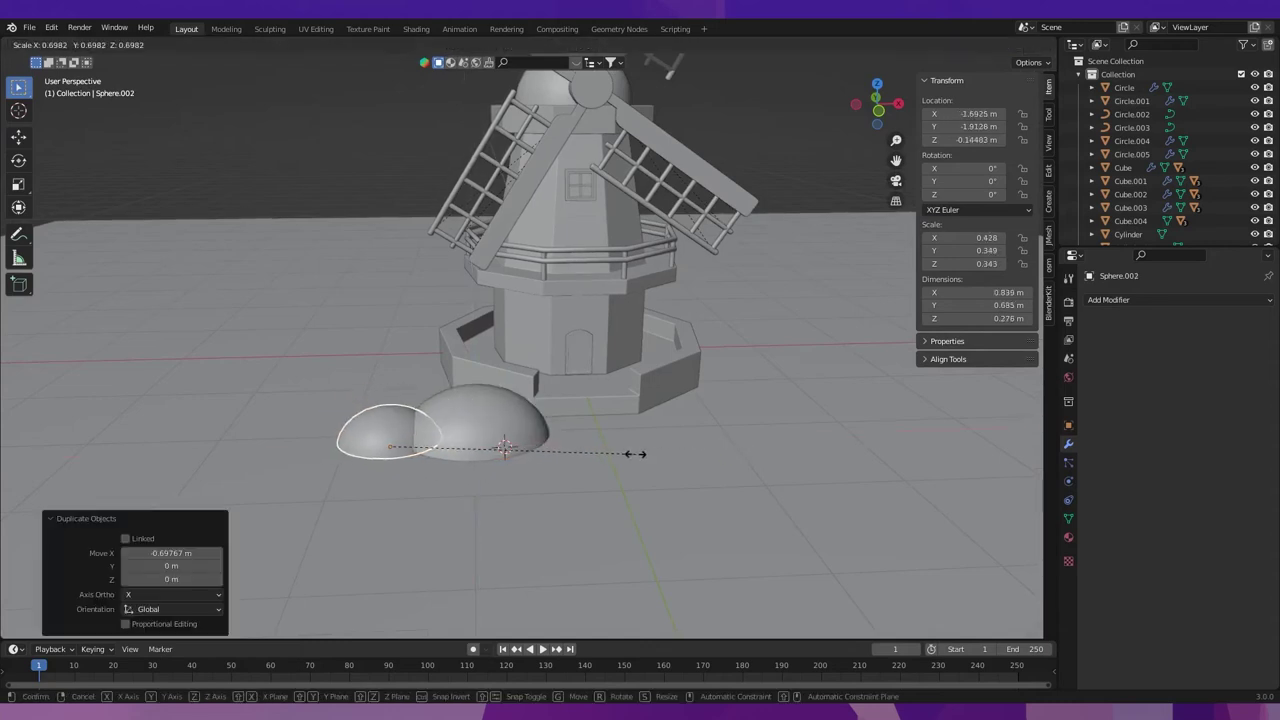
left_click(634, 453)
scroll(613, 265, "up", 5)
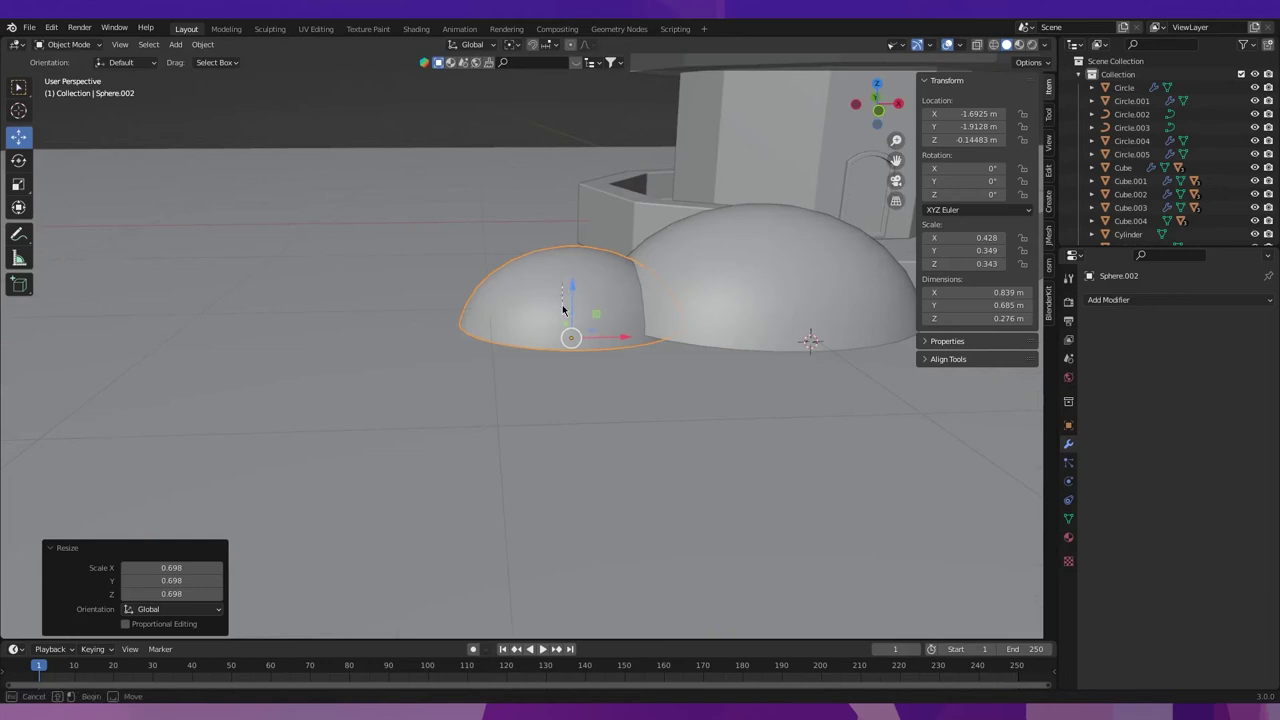
Lower the small hemisphere, narrow it along X and shift it sideways along X.
key("g")
key("z")
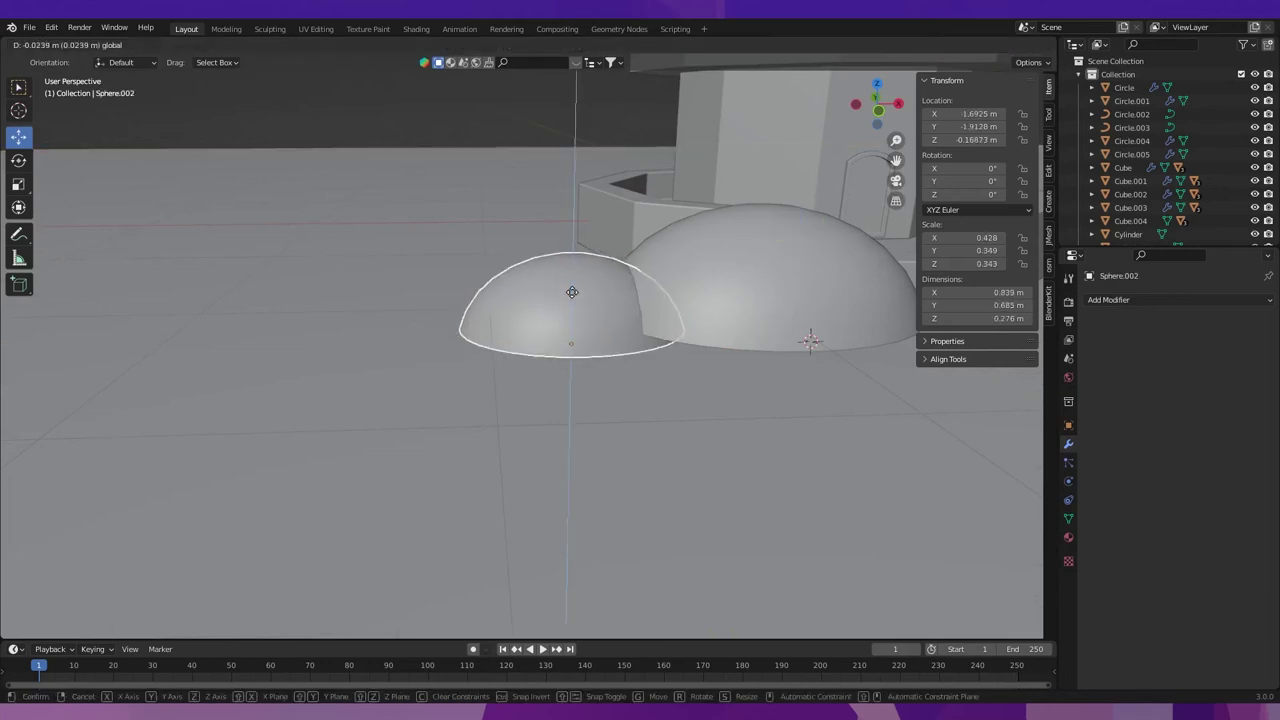
left_click(572, 292)
key("s")
key("x")
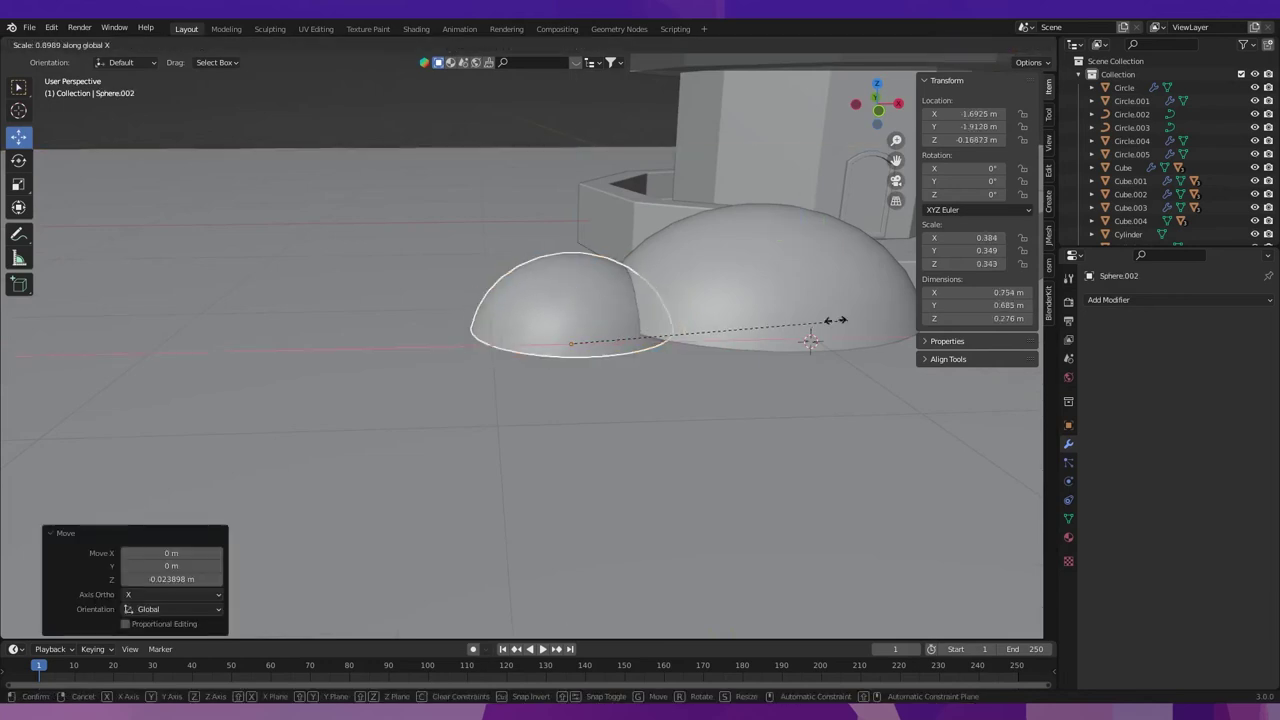
left_click(648, 310)
key("g")
key("x")
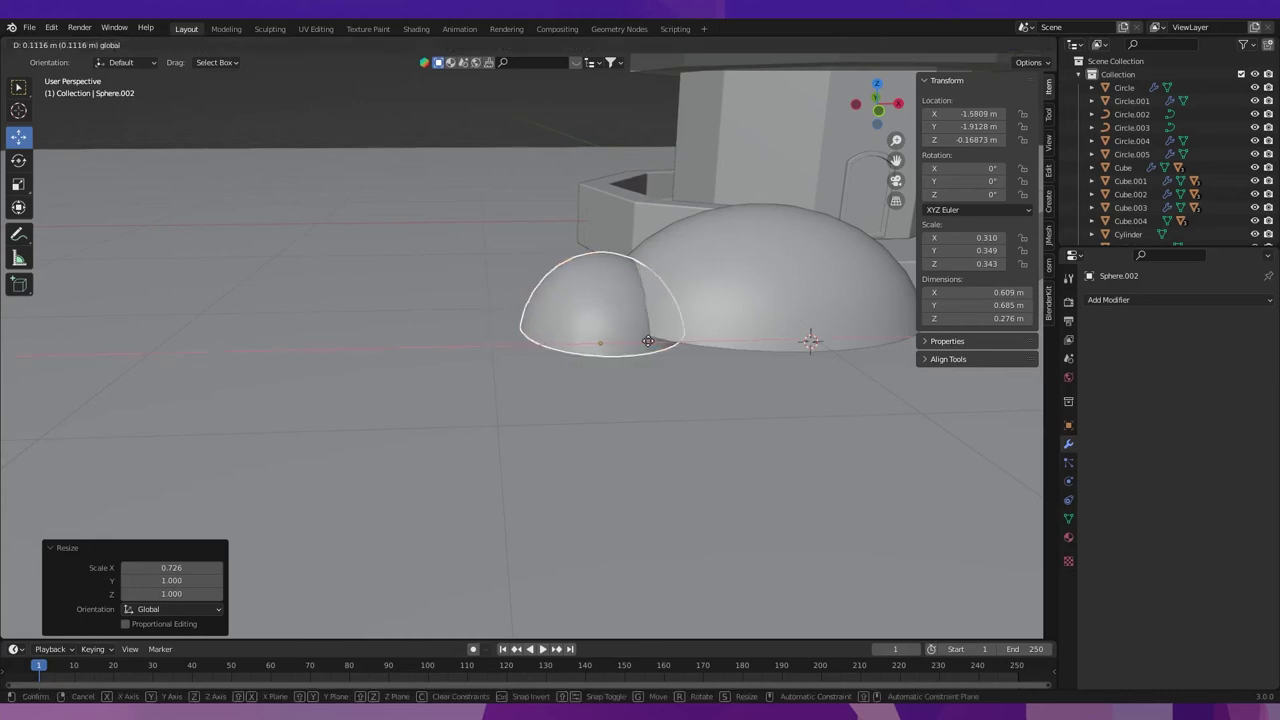
left_click(680, 310)
In front view, narrow the large dome along X and fine-tune its position and height.
middle_click_drag(680, 310, 837, 172)
left_click(878, 113)
scroll(627, 393, "up", 1)
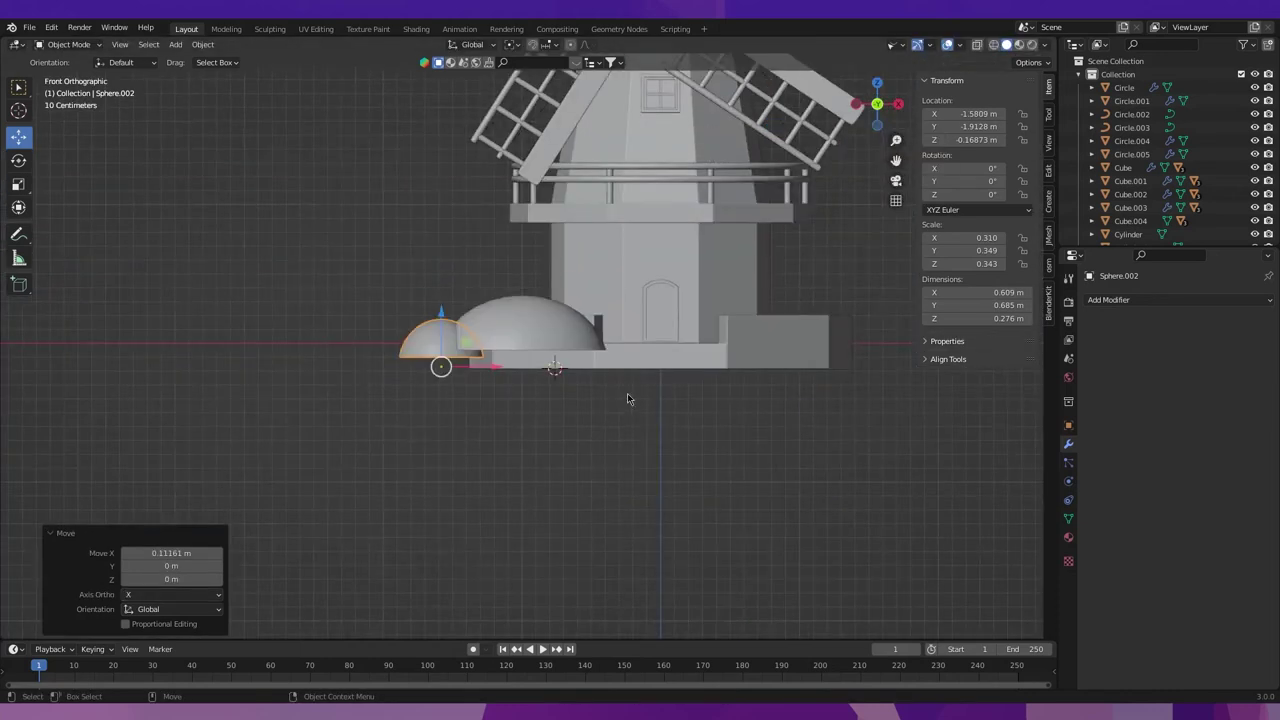
scroll(627, 393, "up", 3)
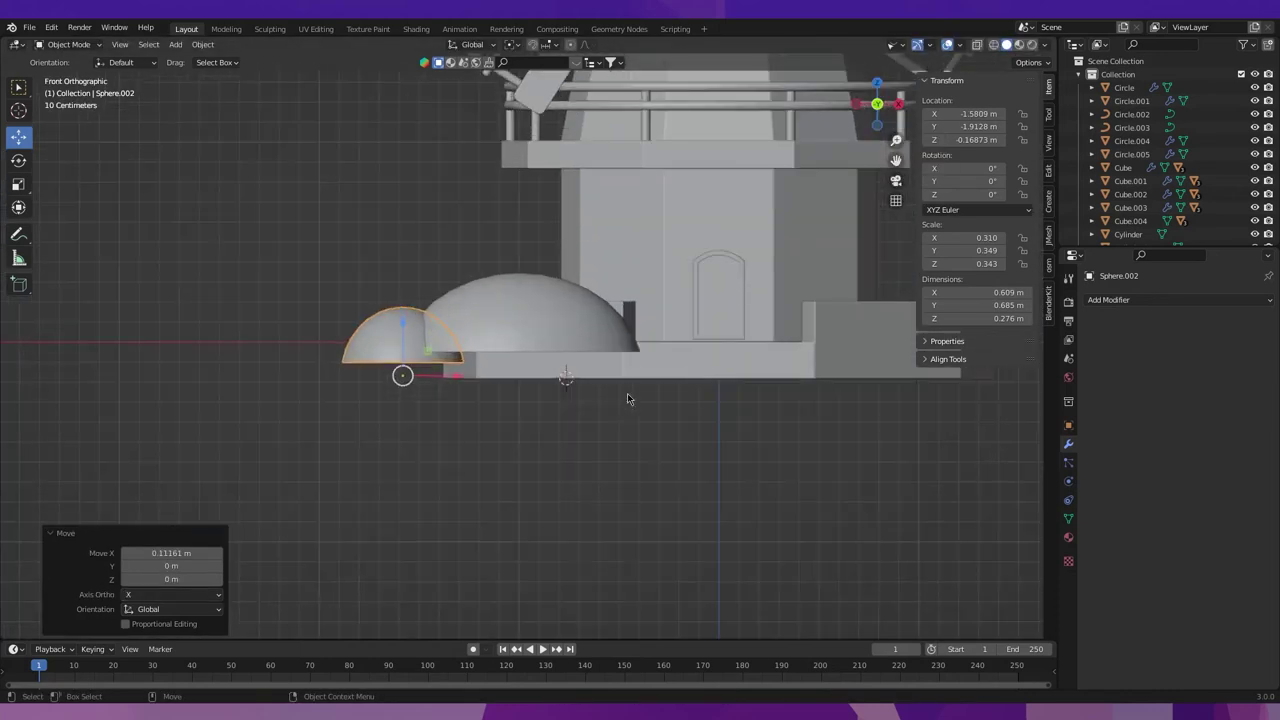
left_click(622, 340)
key("s")
key("x")
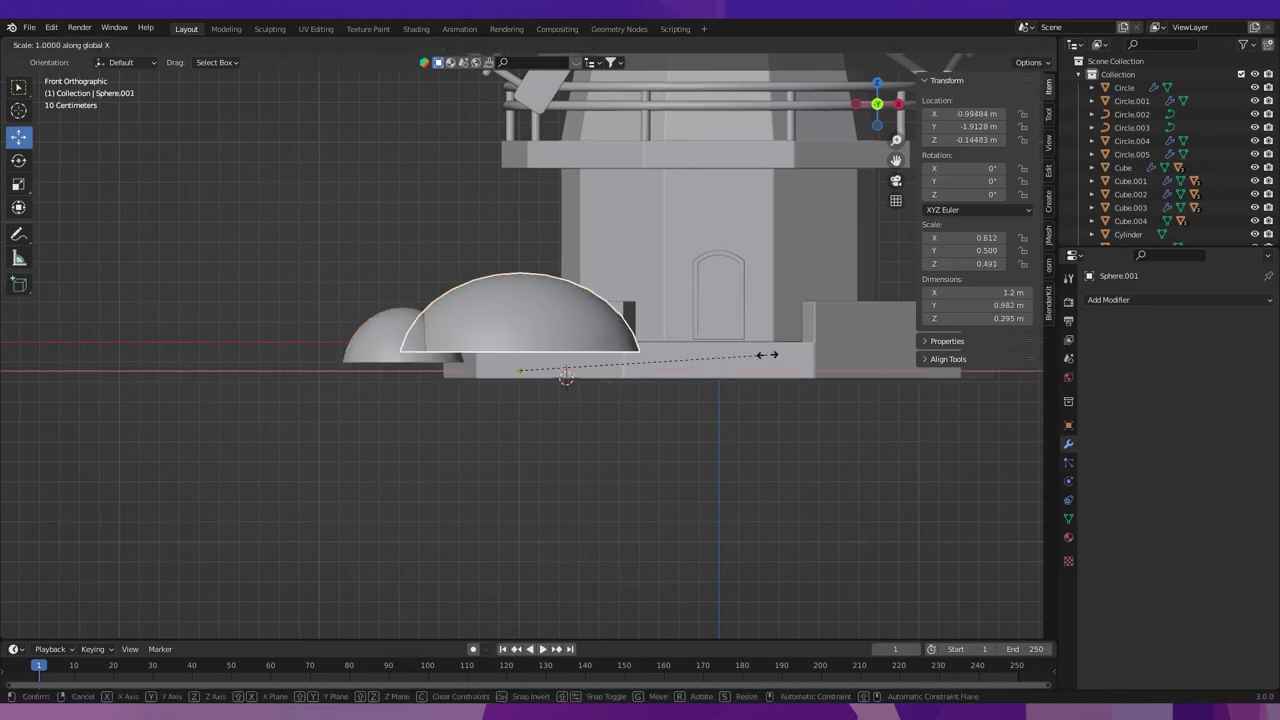
left_click(746, 360)
left_click_drag(570, 375, 564, 376)
left_click_drag(519, 318, 515, 320)
key("w")
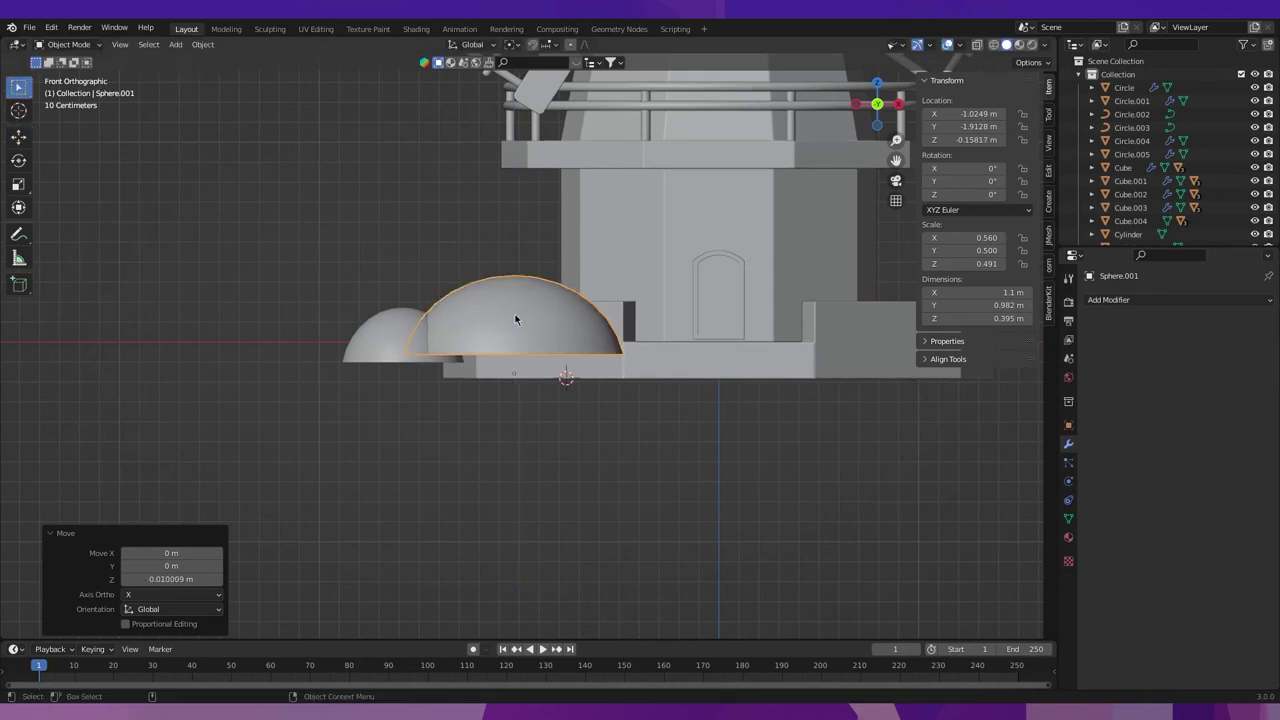
Sink the large dome vertically into the ground.
middle_click_drag(596, 358, 583, 388)
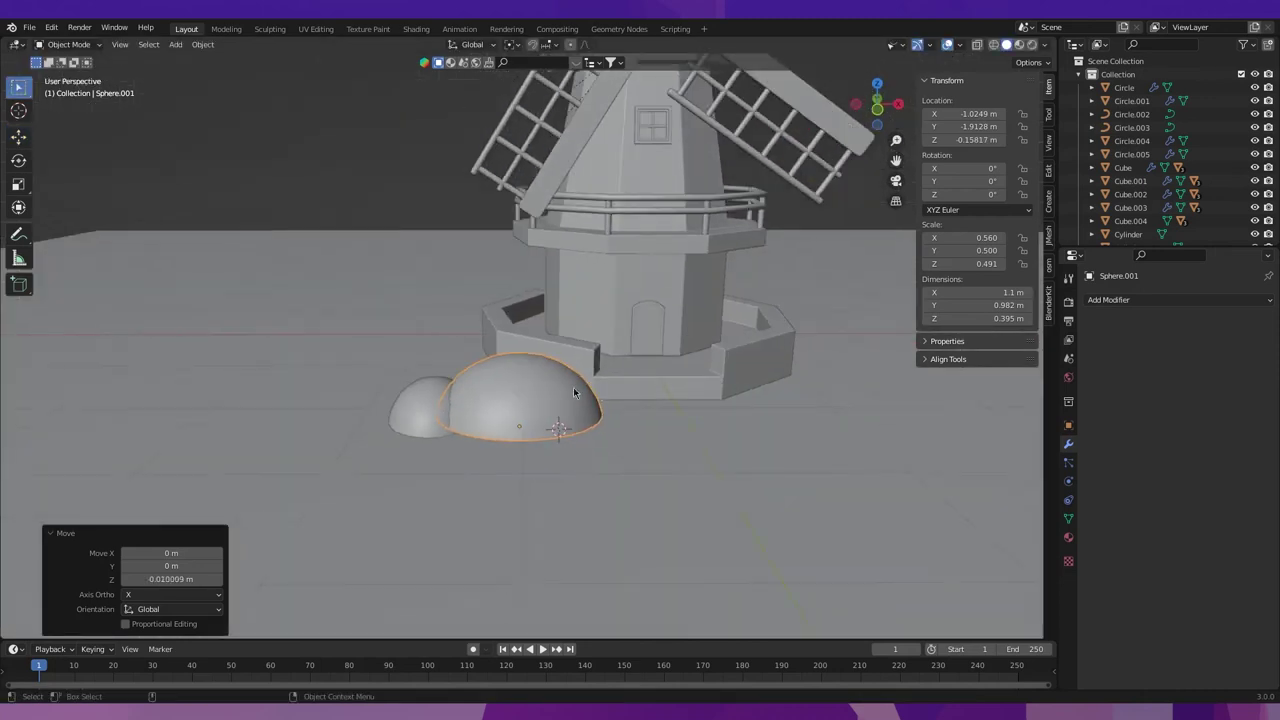
key("shift+space")
key("g")
left_click_drag(524, 380, 521, 396)
mouse_move(441, 396)
middle_mouse_down()
mouse_move(559, 391)
mouse_move(527, 360)
middle_mouse_up()
left_click_drag(527, 360, 527, 369)
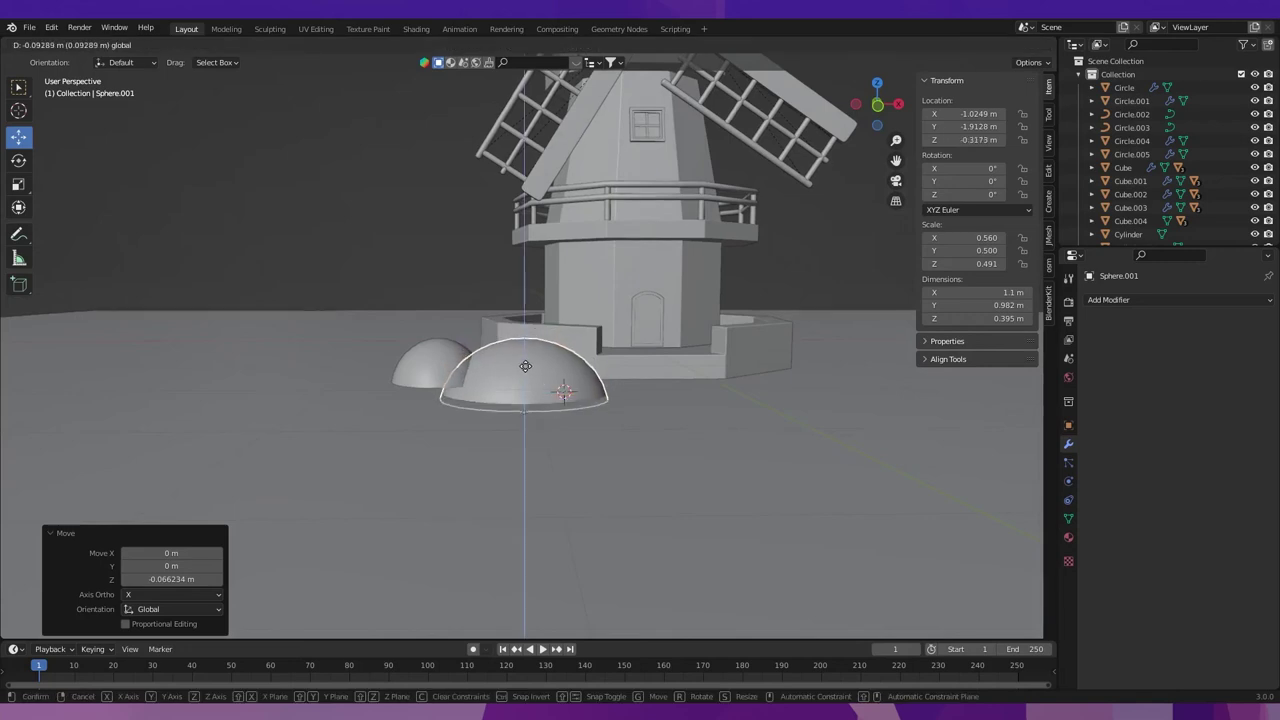
Sink the small dome into the ground, then adjust it along X and Z.
left_click(447, 351)
left_click_drag(447, 351, 440, 354)
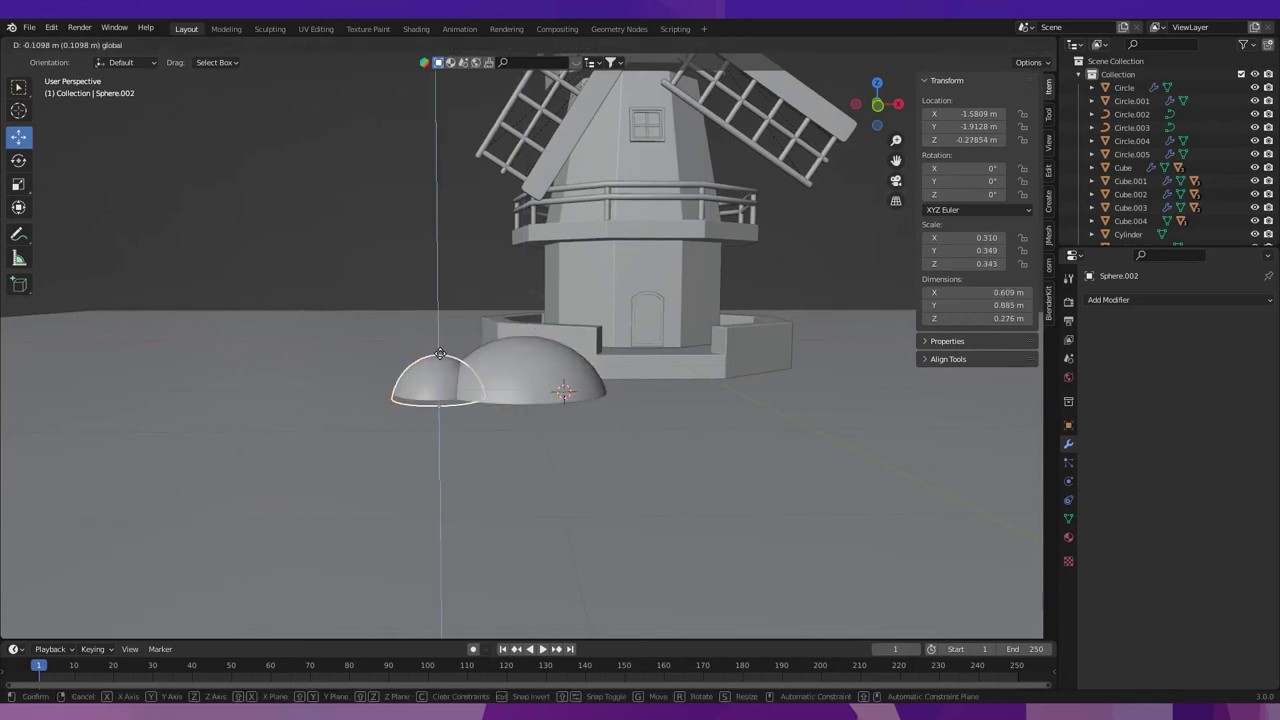
left_click(442, 360)
key("g")
key("x")
left_click(443, 412)
key("g")
key("z")
left_click(450, 358)
Duplicate the small dome onto the large dome's other side, shrink it and stretch it along X.
mouse_move(512, 378)
middle_mouse_down()
mouse_move(545, 414)
mouse_move(524, 417)
middle_mouse_up()
scroll(523, 408, "down", 2)
scroll(523, 408, "down", 1)
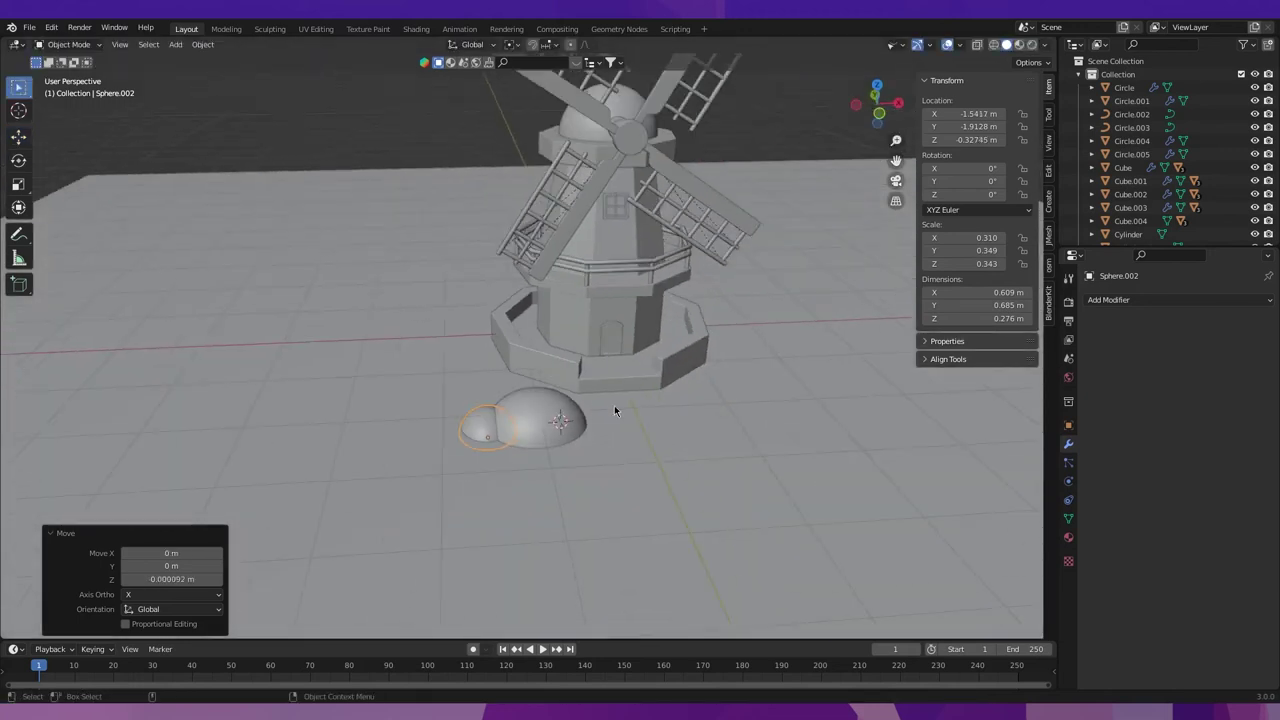
scroll(546, 424, "up", 2)
key("shift+d")
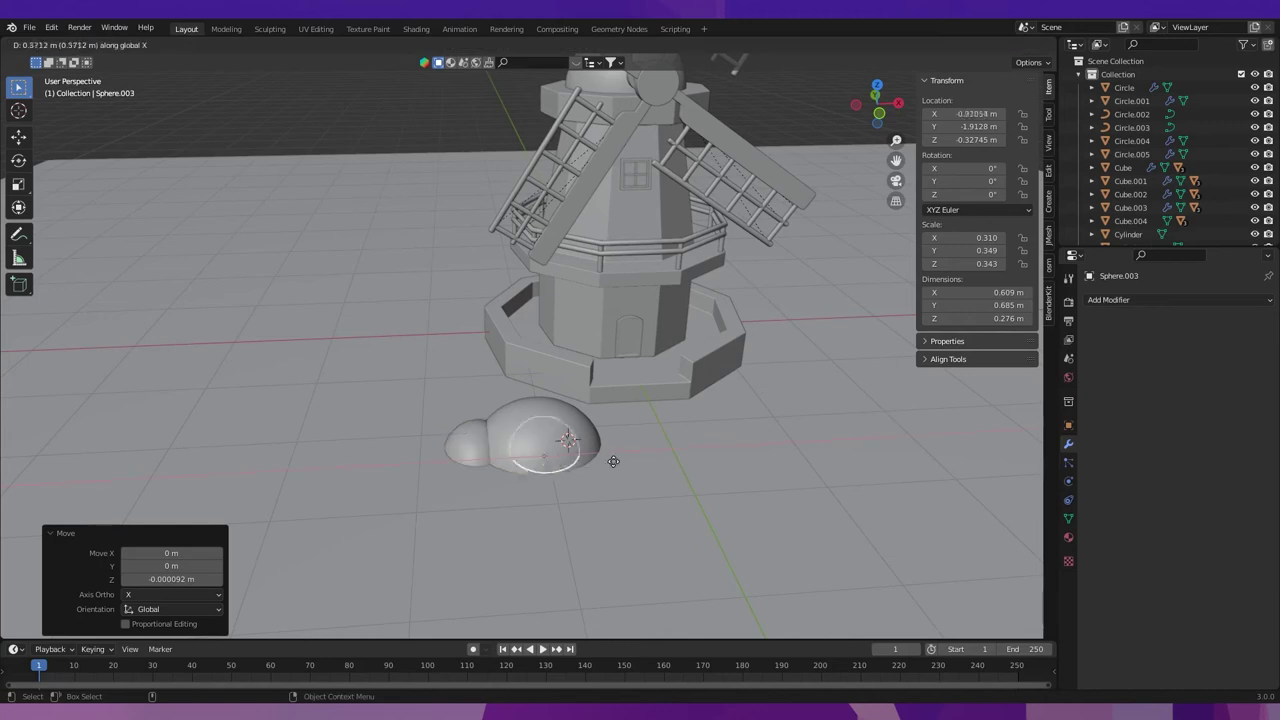
key("x")
left_click(692, 460)
middle_click_drag(839, 461, 737, 474)
key("s")
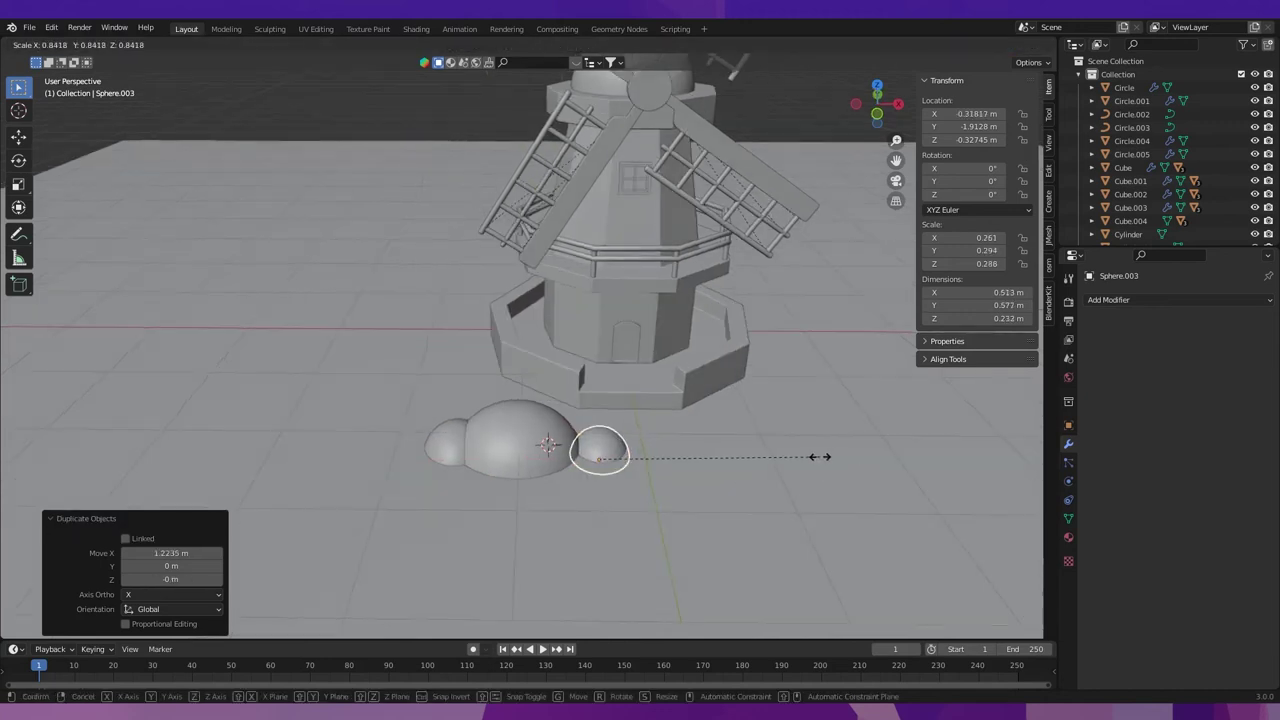
left_click(825, 461)
key("x")
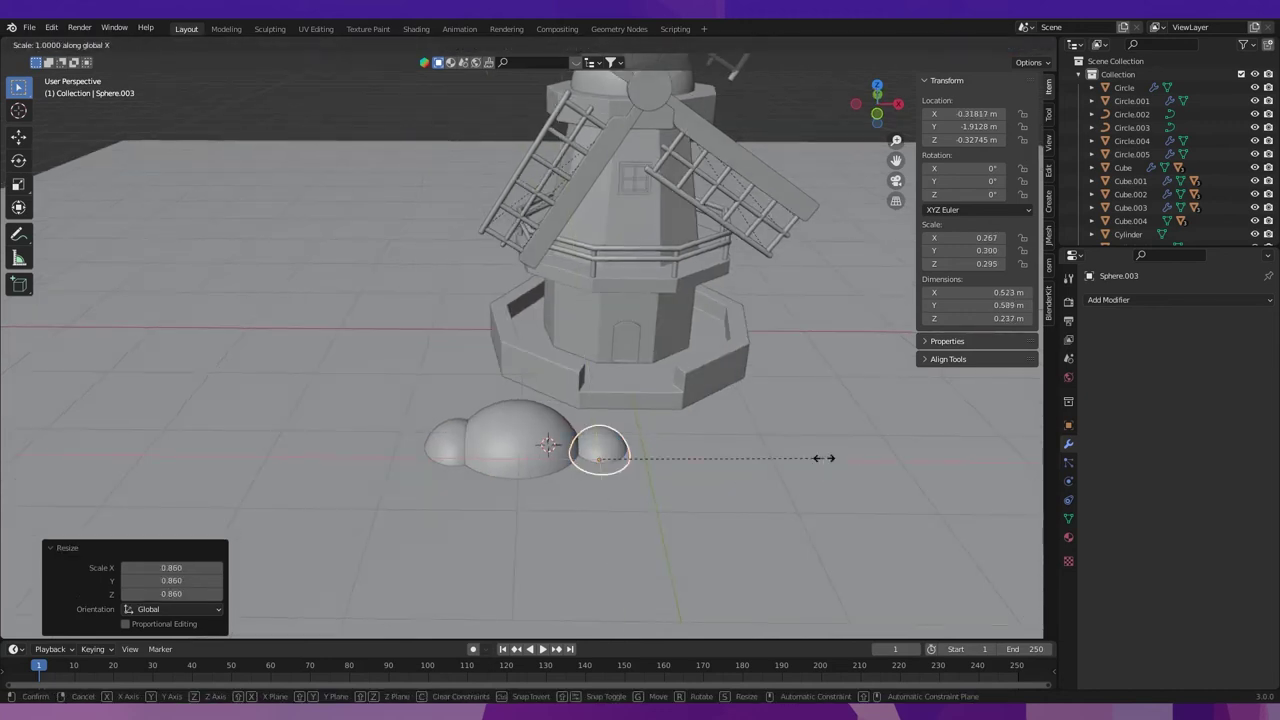
left_click(889, 459)
Make the third dome taller, then rotate and position it from the top view.
middle_click_drag(889, 459, 675, 472)
key("s")
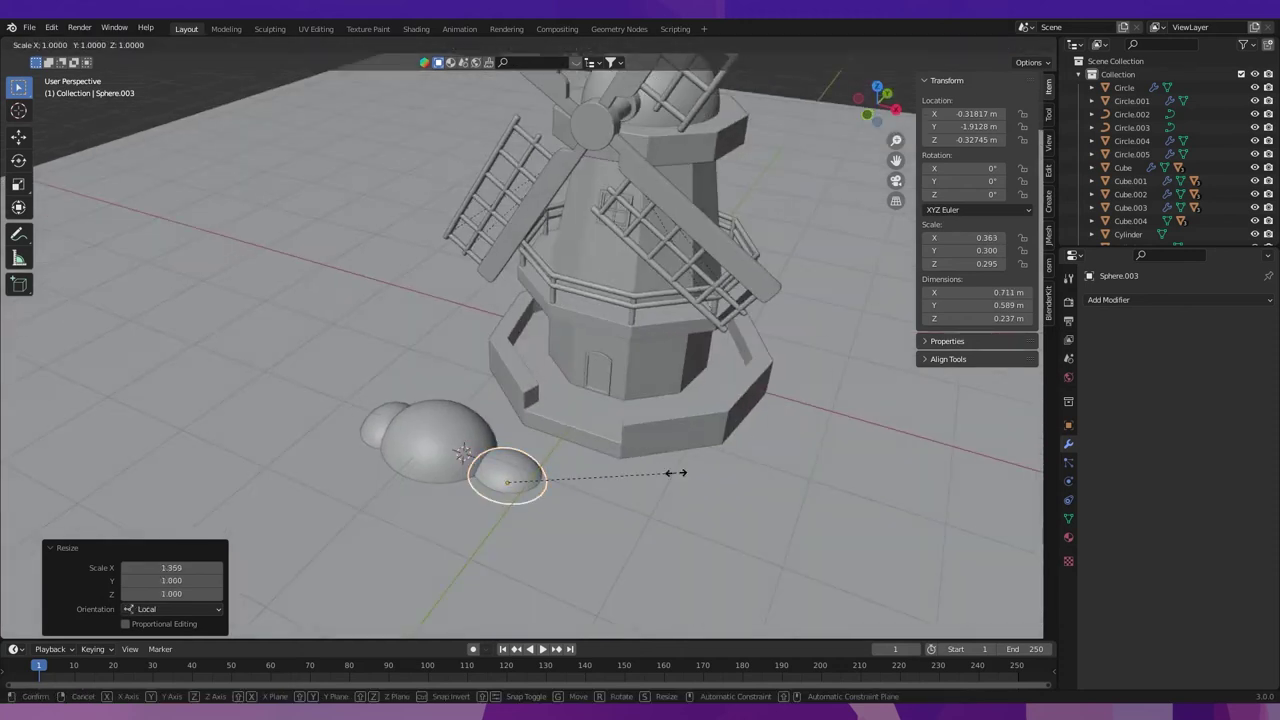
key("z")
left_click(735, 466)
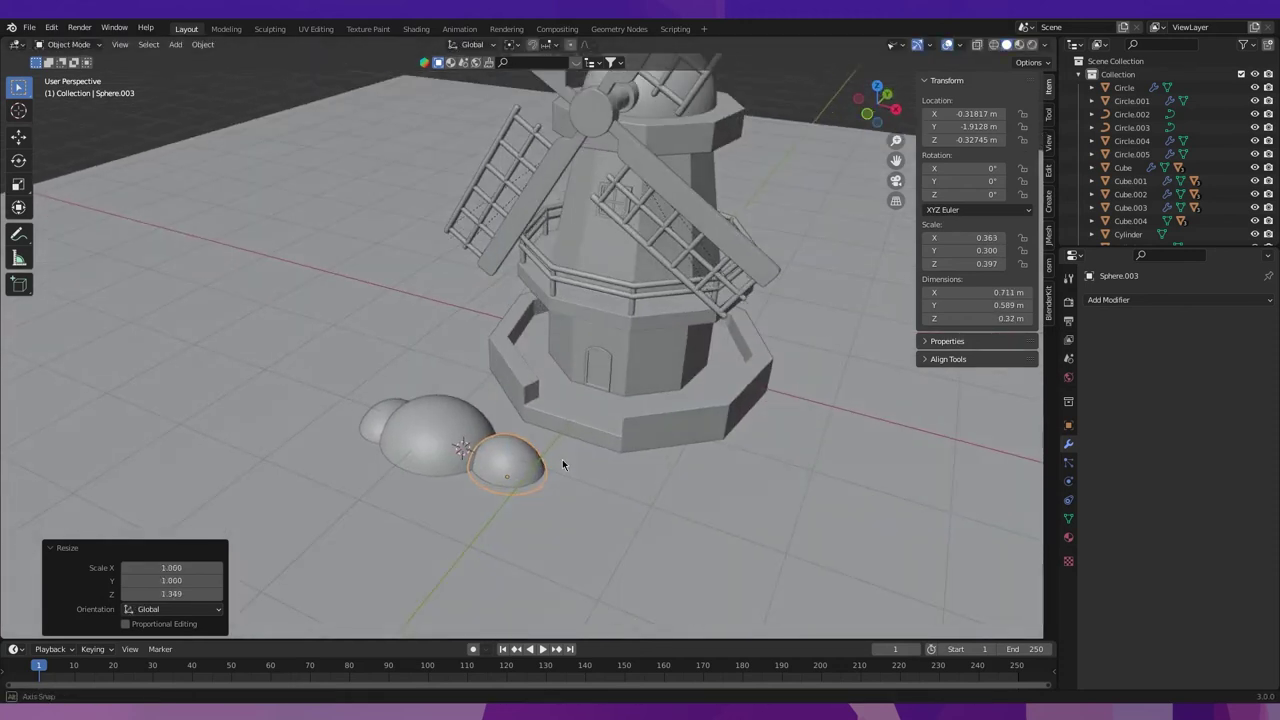
key("KP_7")
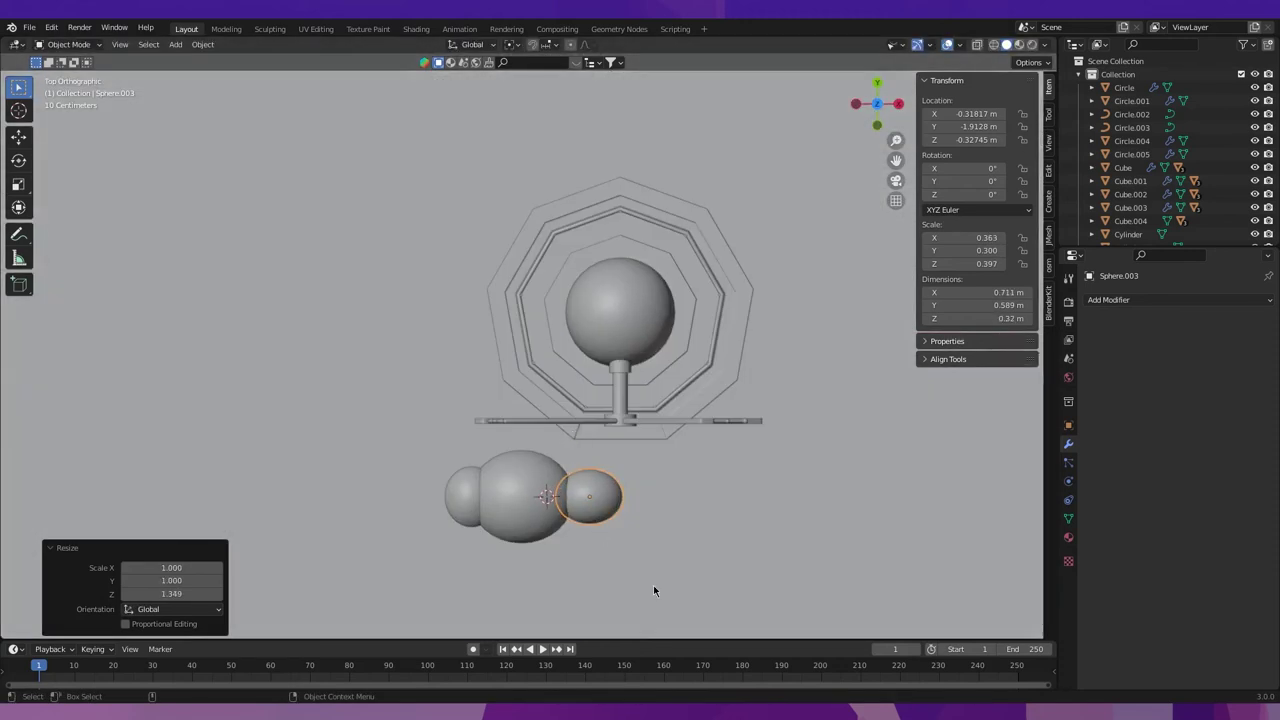
key("r")
left_click(671, 475)
key("g")
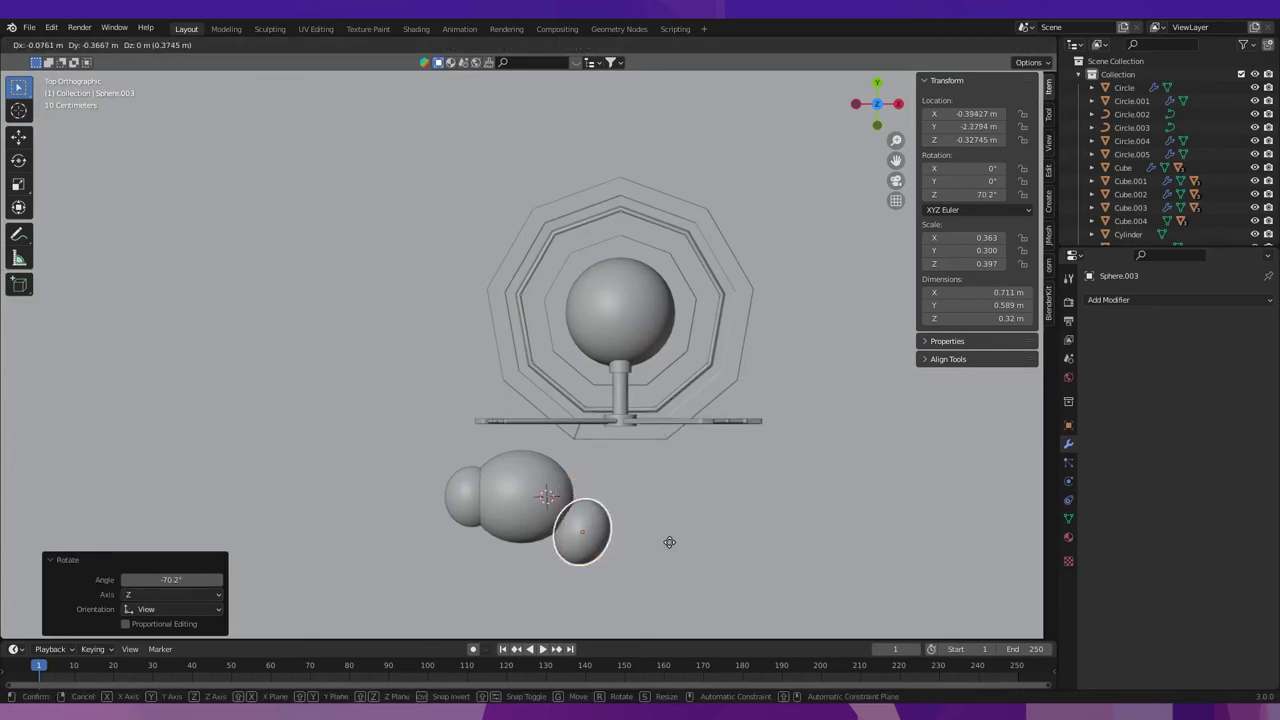
left_click(654, 529)
Select all three domes with the large mound active for parenting.
mouse_move(654, 529)
middle_mouse_down()
mouse_move(600, 481)
mouse_move(599, 445)
middle_mouse_up()
scroll(600, 445, "down", 3)
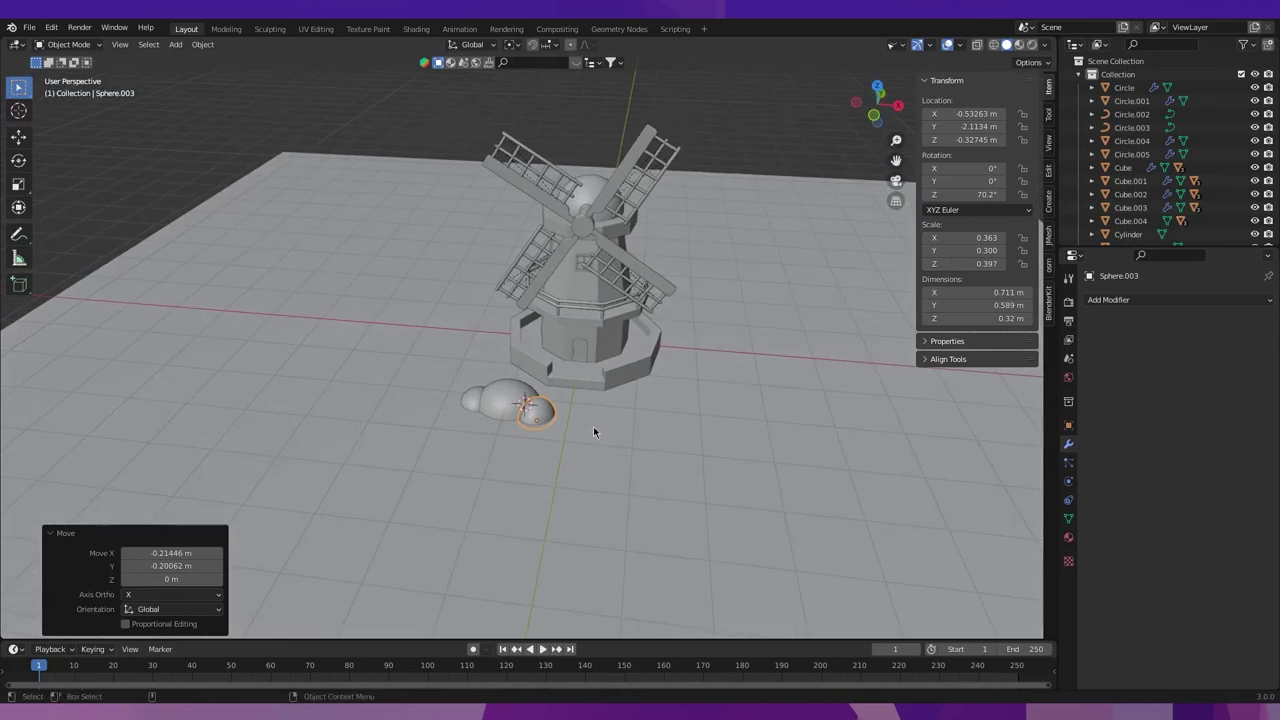
left_click(475, 405, "shift")
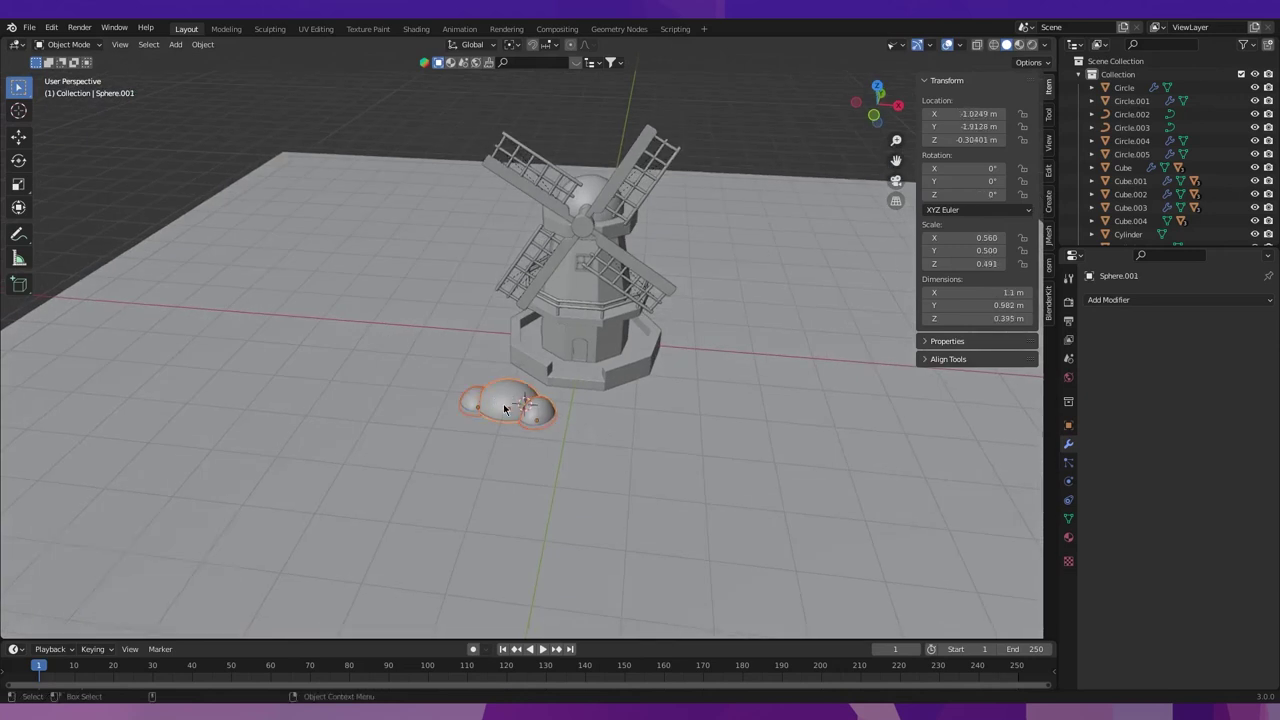
key("ctrl+p")
Parent the domes with Keep Transform and duplicate the cluster beyond the windmill.
left_click(505, 413)
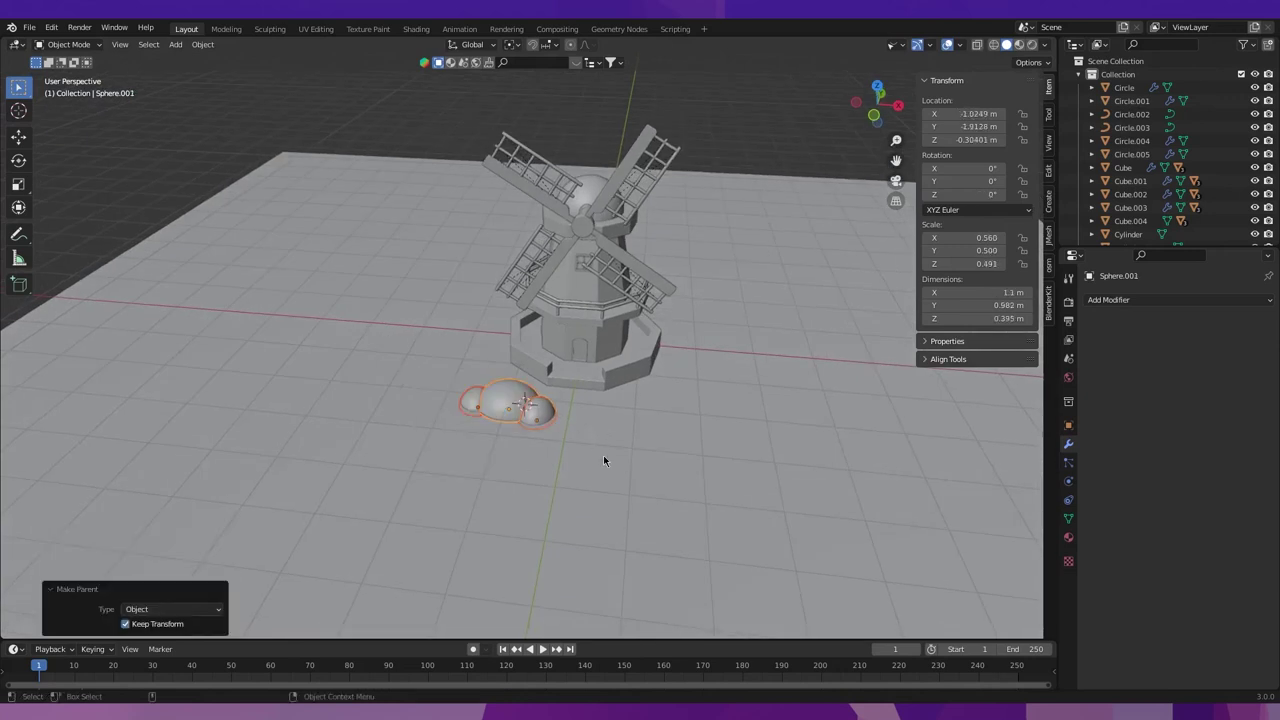
key("KP_7")
left_click(526, 444)
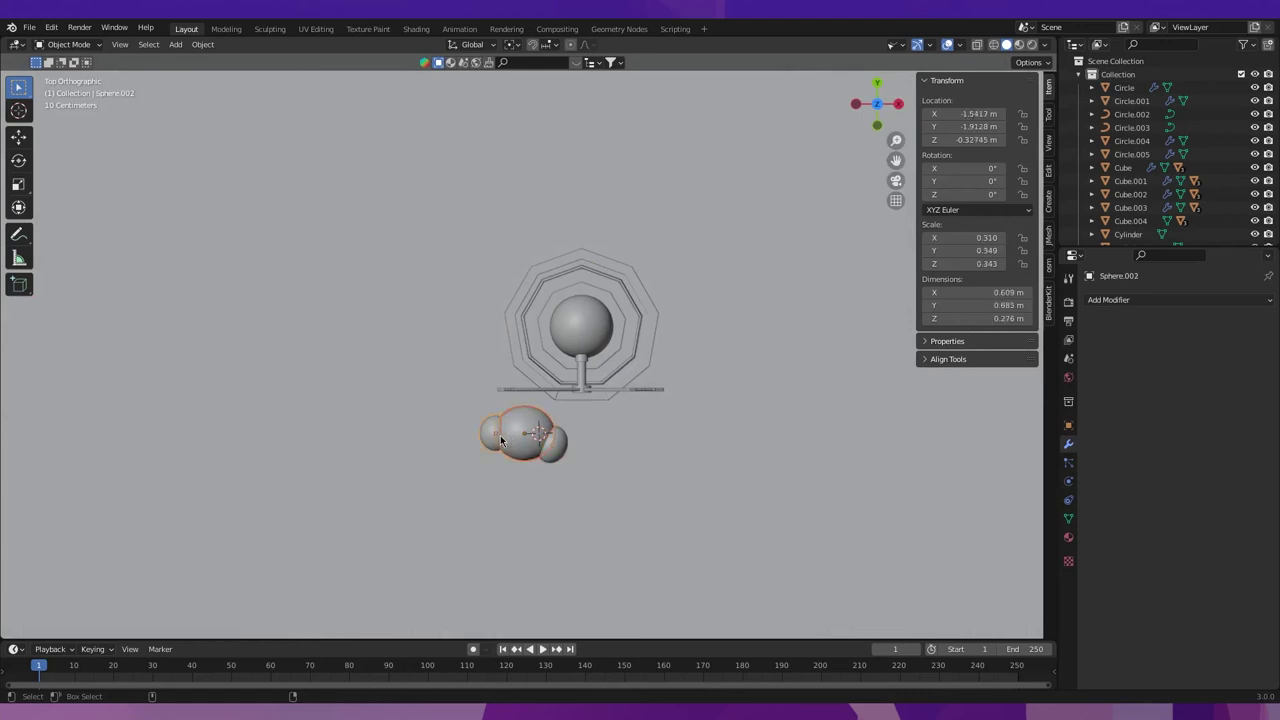
key("shift+d")
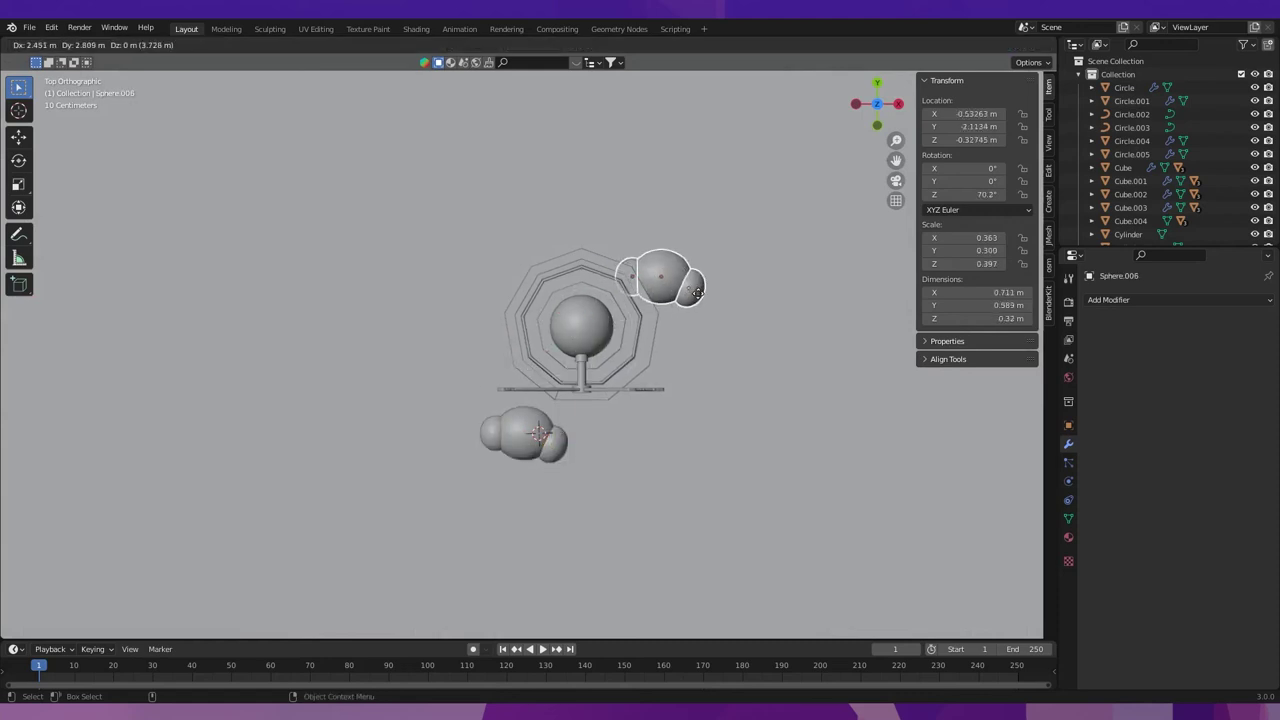
left_click(719, 292)
Rotate the copied dome cluster to a new angle and move it into place.
key("r")
left_click(736, 220)
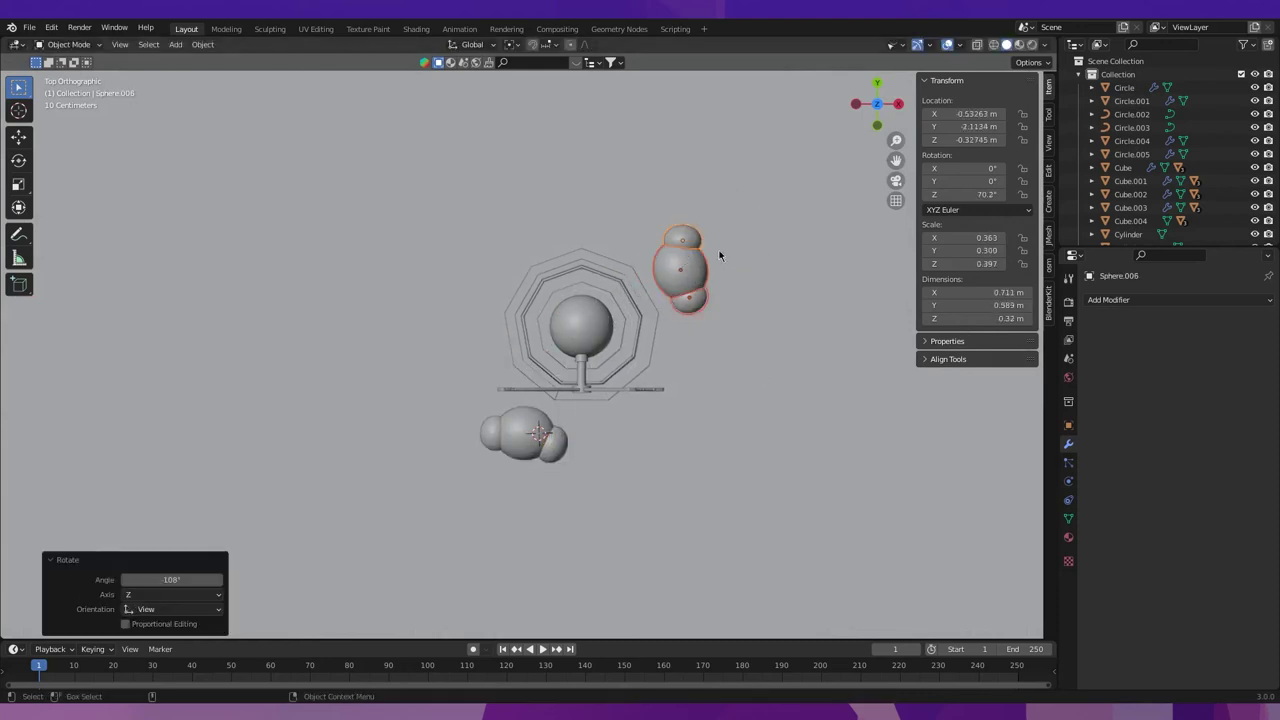
scroll(752, 260, "up", 2)
key("r")
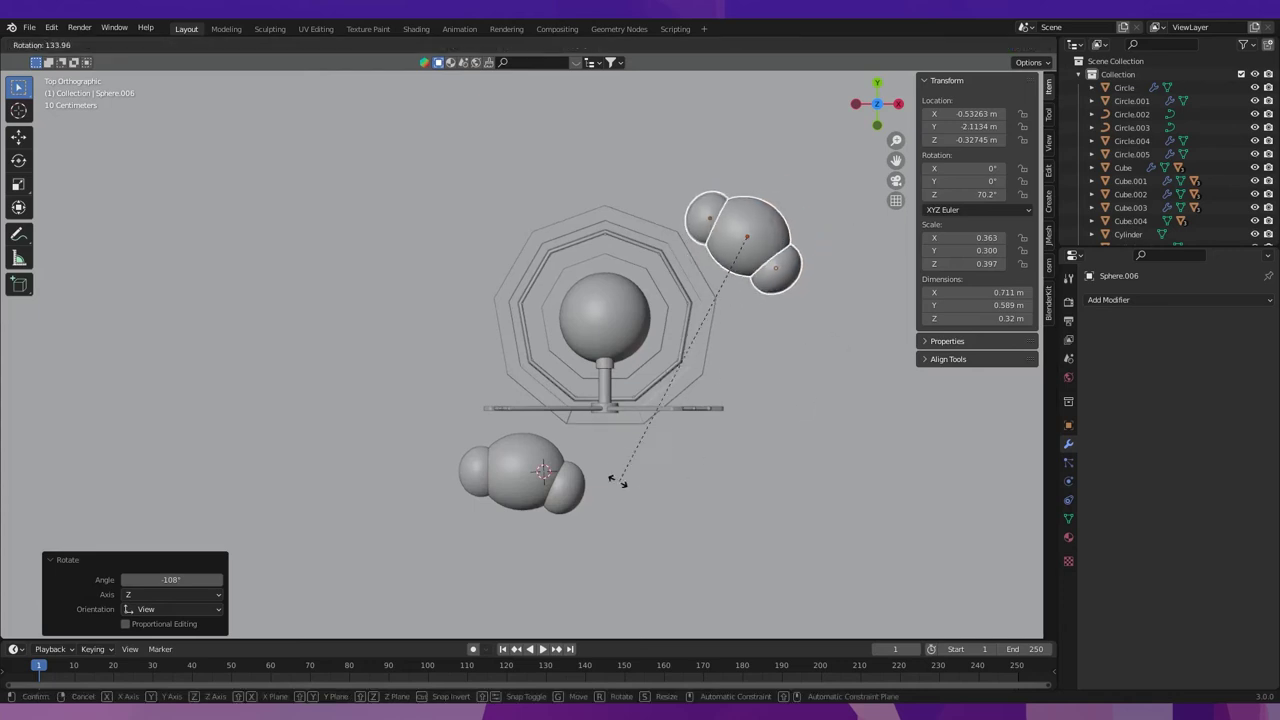
left_click(632, 453)
key("r")
left_click(824, 316)
key("g")
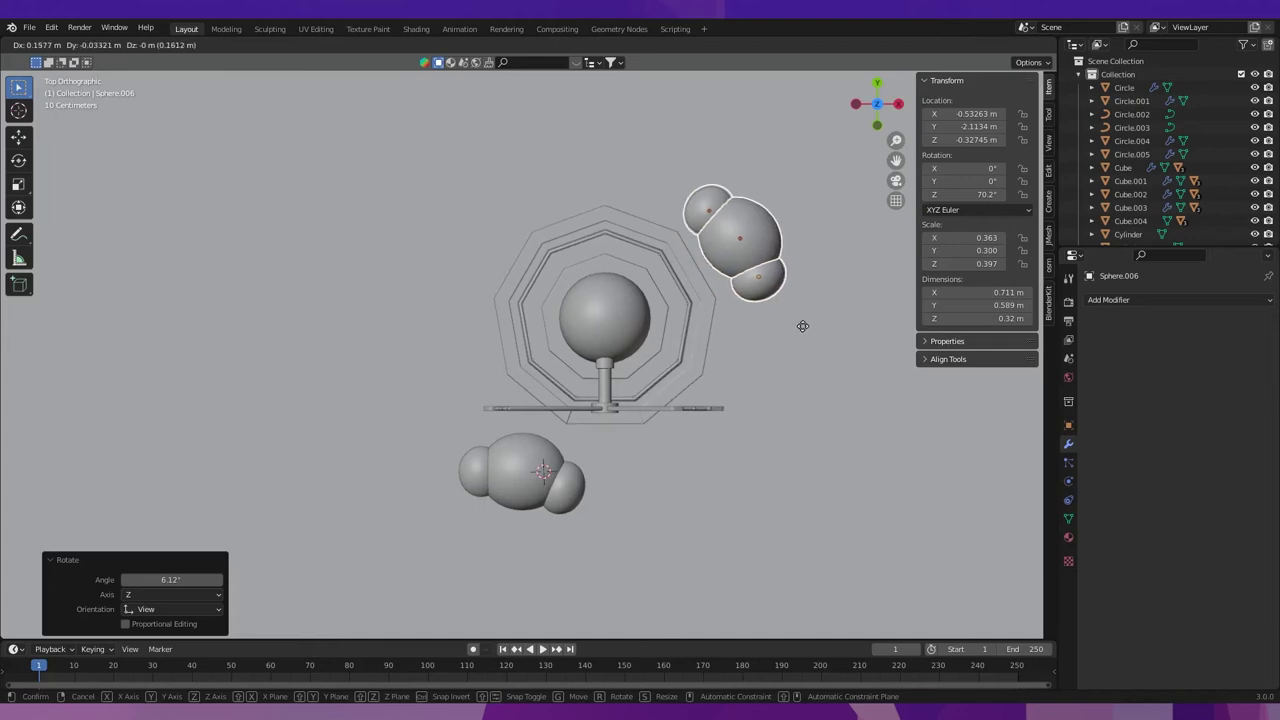
left_click(803, 323)
Reposition the first cluster's large dome from the top view.
mouse_move(757, 420)
middle_mouse_down()
mouse_move(753, 304)
mouse_move(526, 450)
middle_mouse_up()
left_click(528, 452)
key("KP_7")
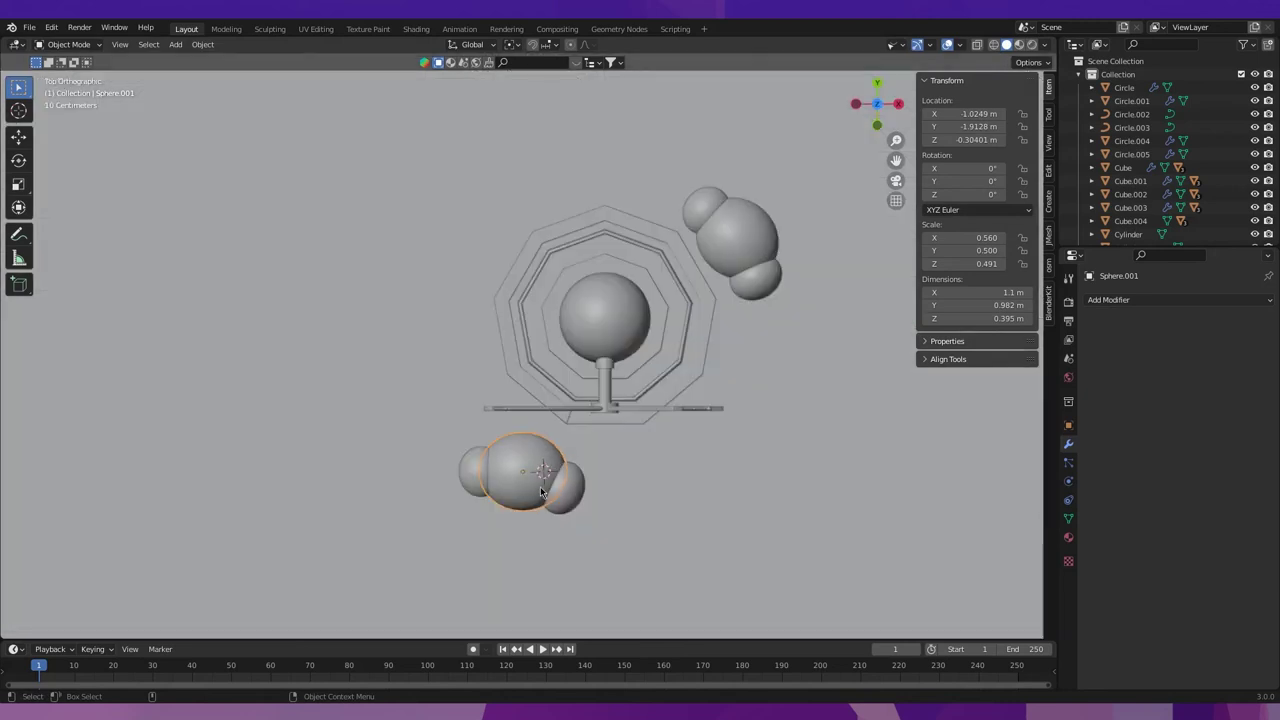
key("g")
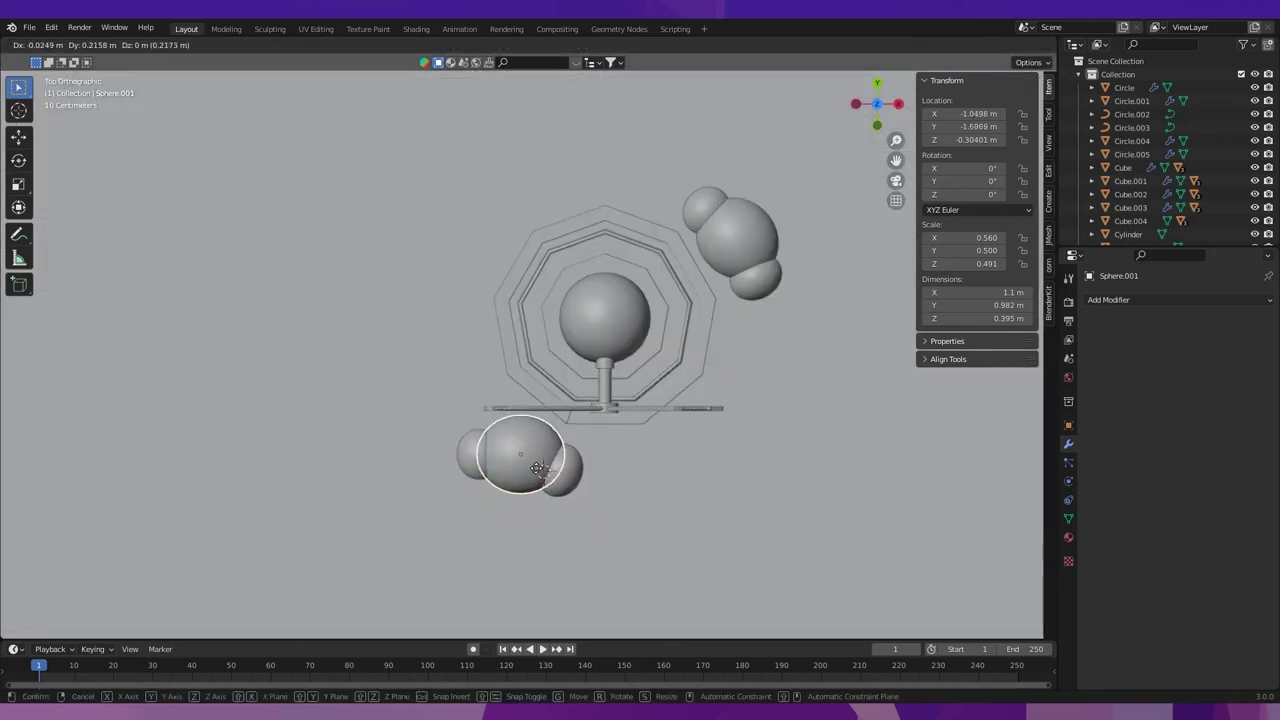
left_click(537, 468)
Slightly rotate the copied cluster's large dome and nudge it down-right.
left_click(767, 315)
left_click(757, 287)
key("r")
left_click(769, 332)
key("g")
left_click(772, 344)
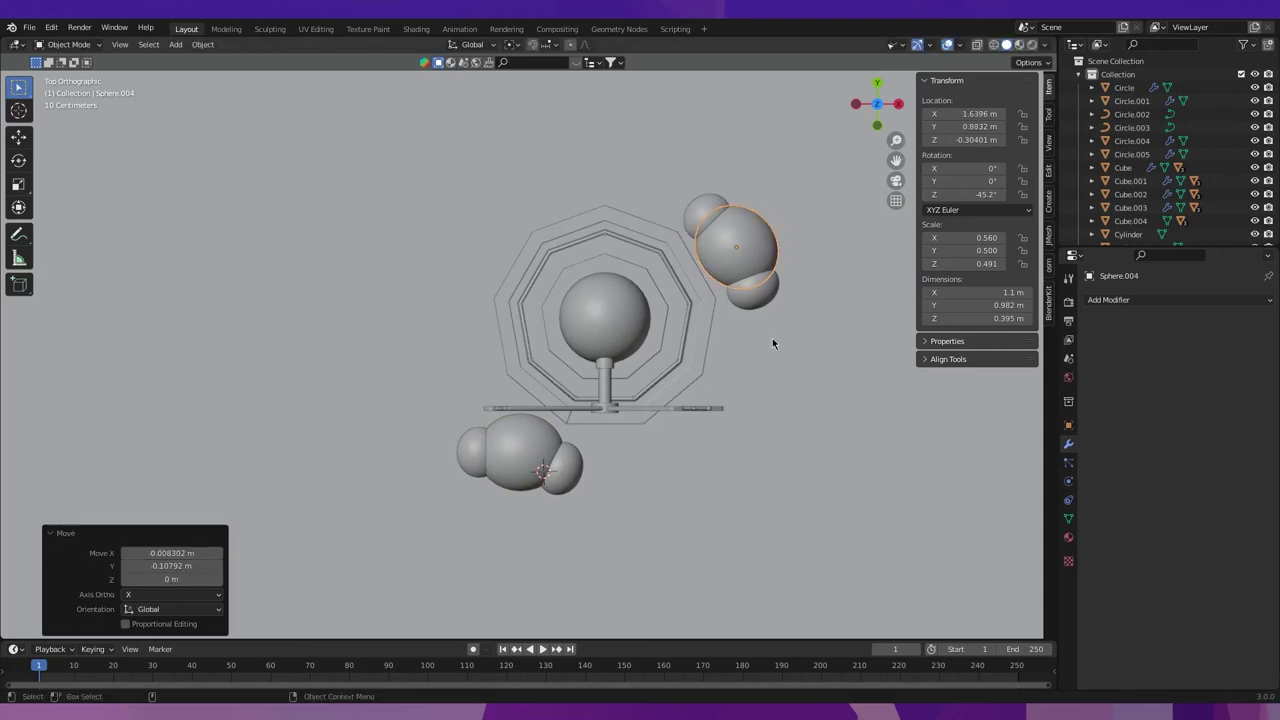
key("g")
left_click(787, 367)
key("r")
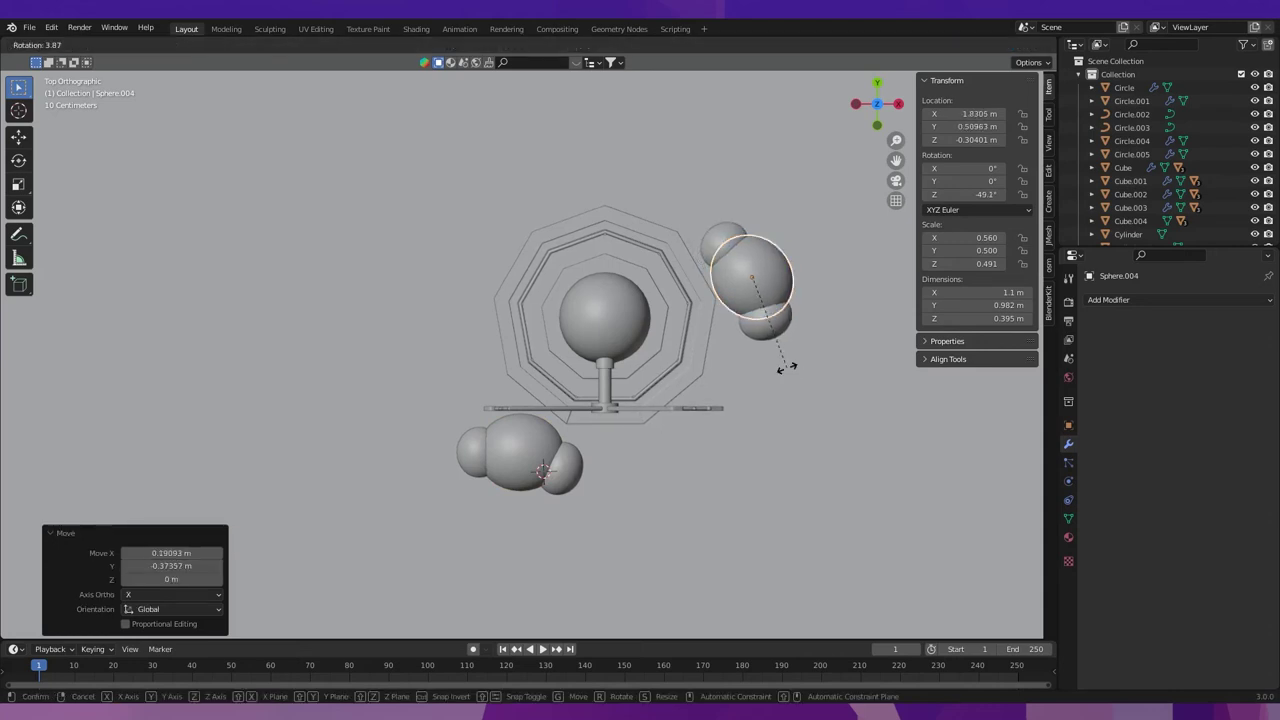
left_click(787, 367)
mouse_move(760, 415)
middle_mouse_down()
mouse_move(705, 277)
mouse_move(606, 320)
middle_mouse_up()
scroll(705, 277, "down", 3)
Collapse the Others collection and create a new collection named 'Set up'.
key("grave")
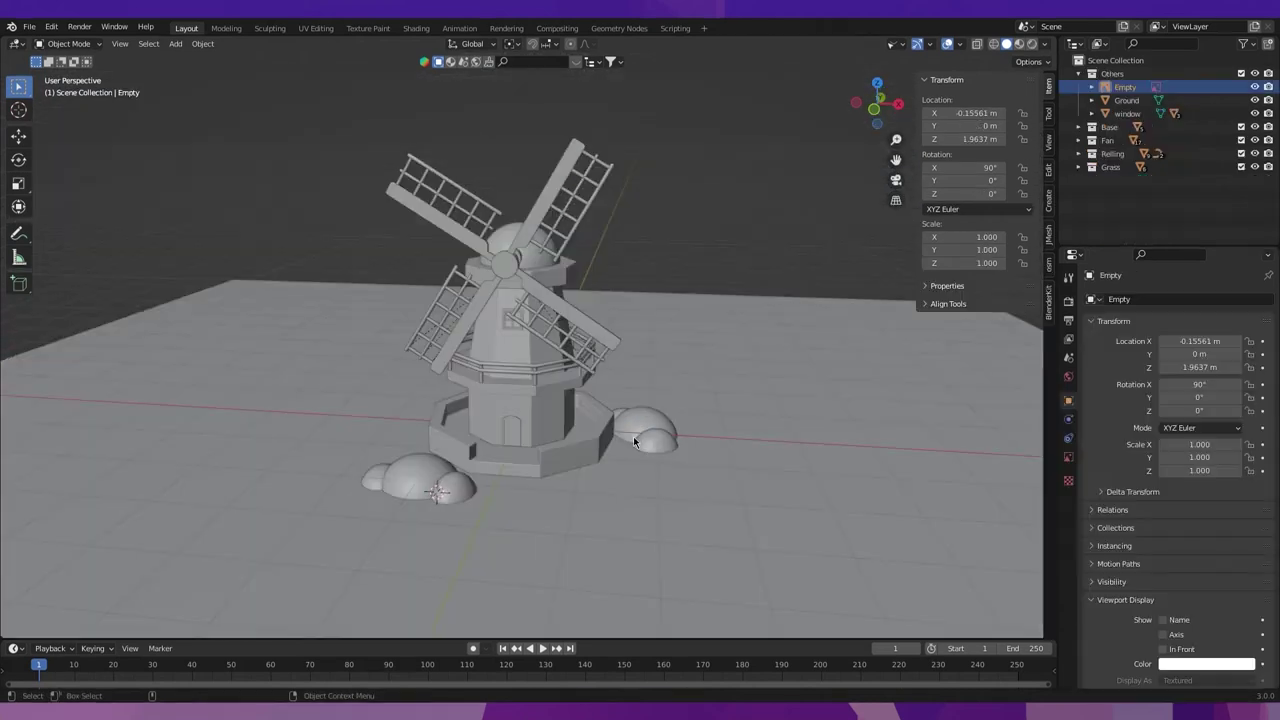
scroll(634, 441, "up", 2)
scroll(634, 441, "up", 1)
left_click(1078, 74)
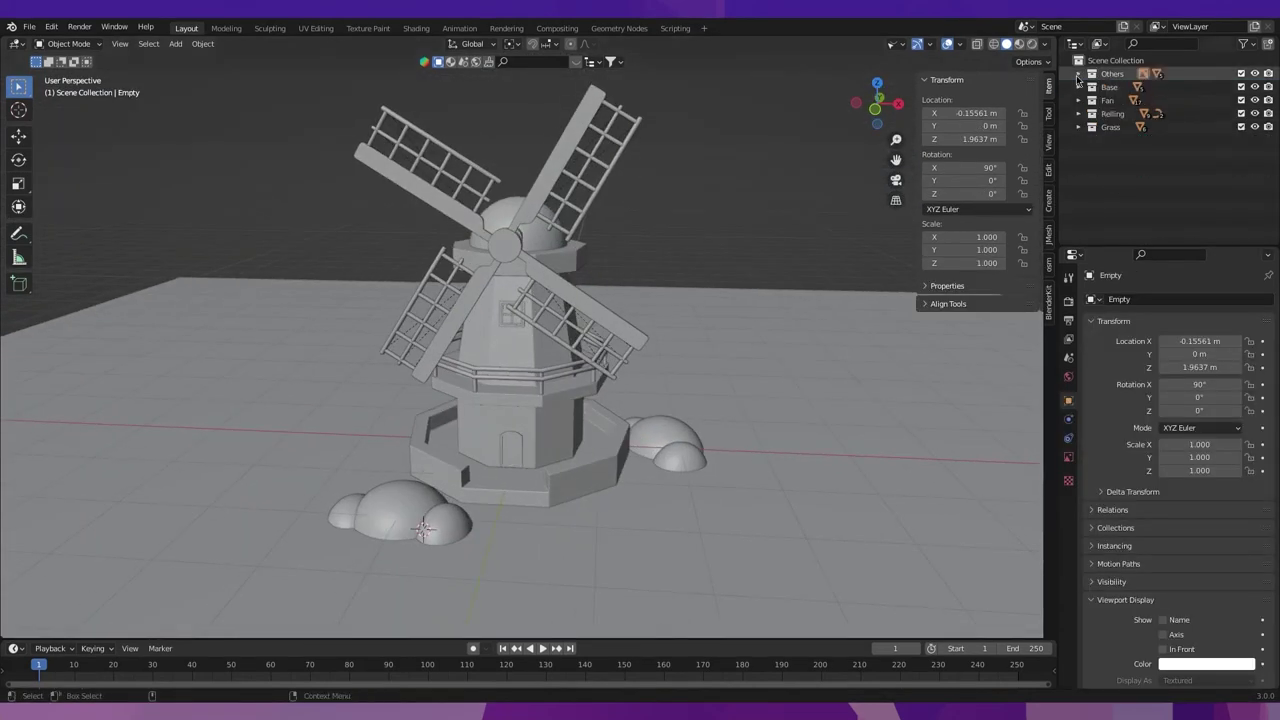
left_click(1267, 43)
double_click(1149, 145)
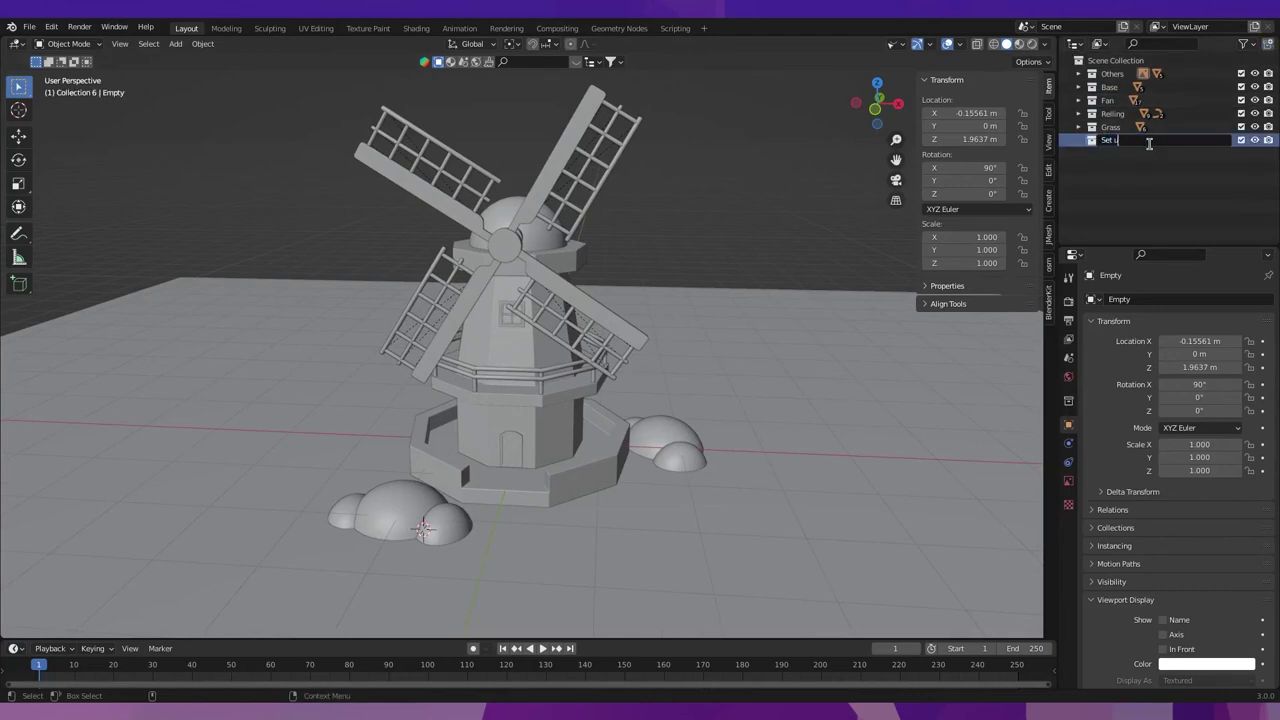
type("p")
key("Return")
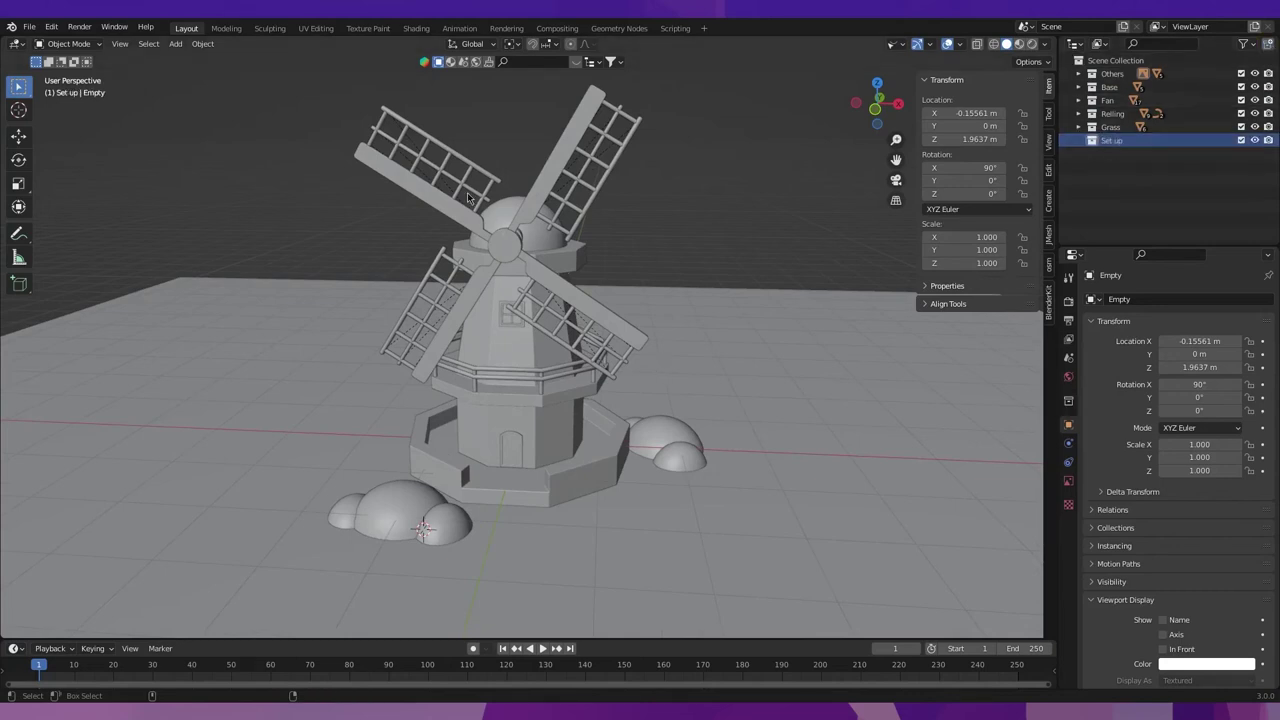
Add a camera to the scene inside the Set up collection.
key("shift+a")
left_click(466, 390)
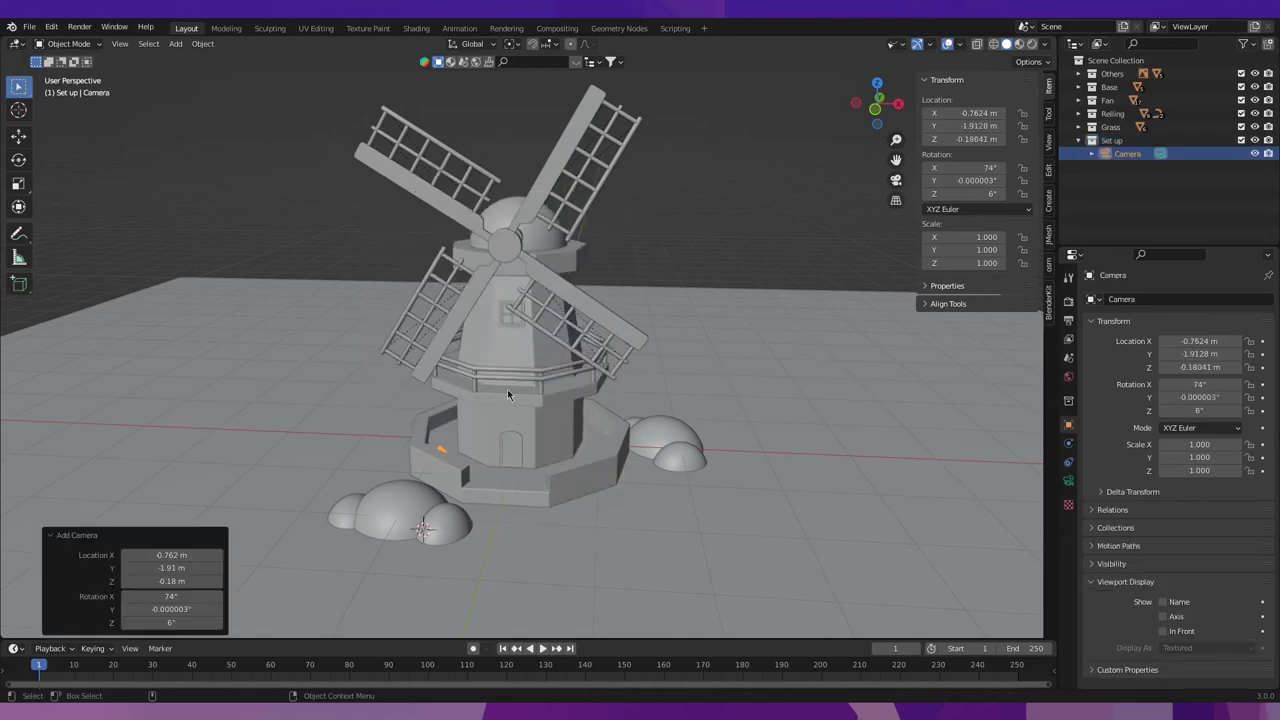
scroll(536, 392, "down", 3)
mouse_move(536, 392)
middle_mouse_down()
mouse_move(608, 382)
mouse_move(563, 428)
mouse_move(626, 418)
mouse_move(556, 448)
middle_mouse_up()
scroll(626, 418, "up", 1)
scroll(623, 421, "up", 2)
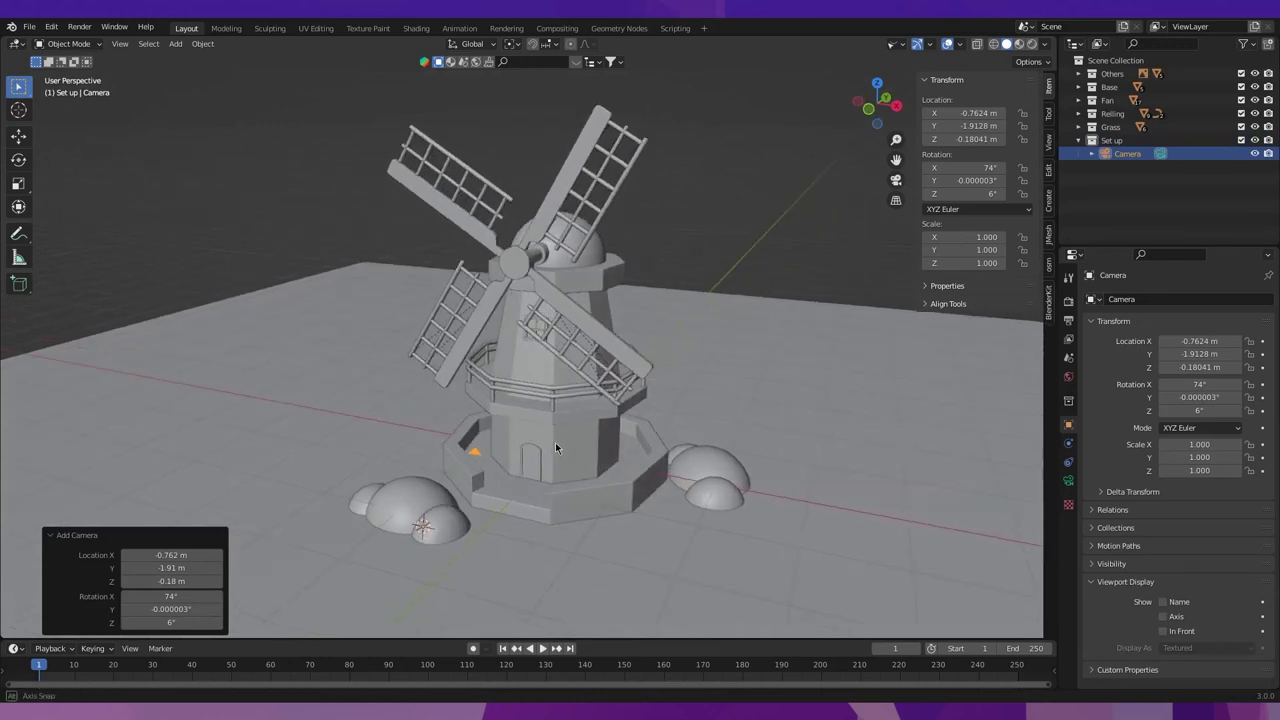
key("grave")
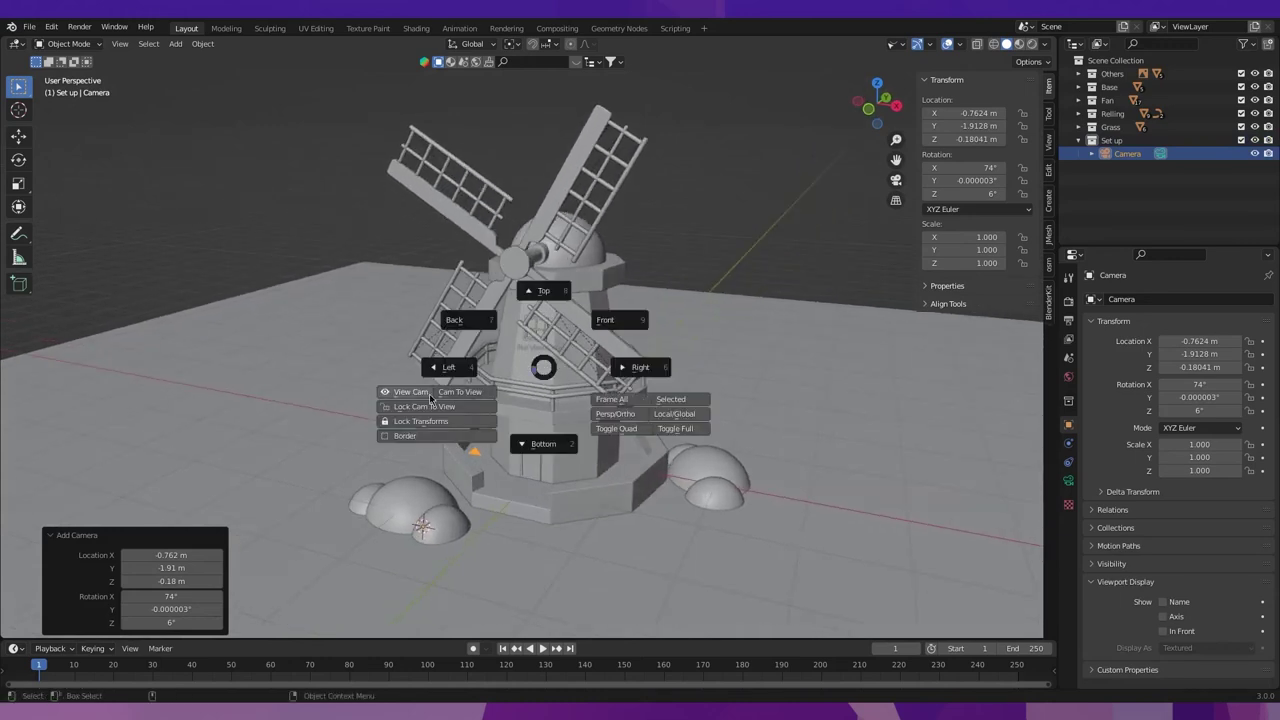
Align the camera to the current view and switch the render engine to Cycles.
left_click(478, 391)
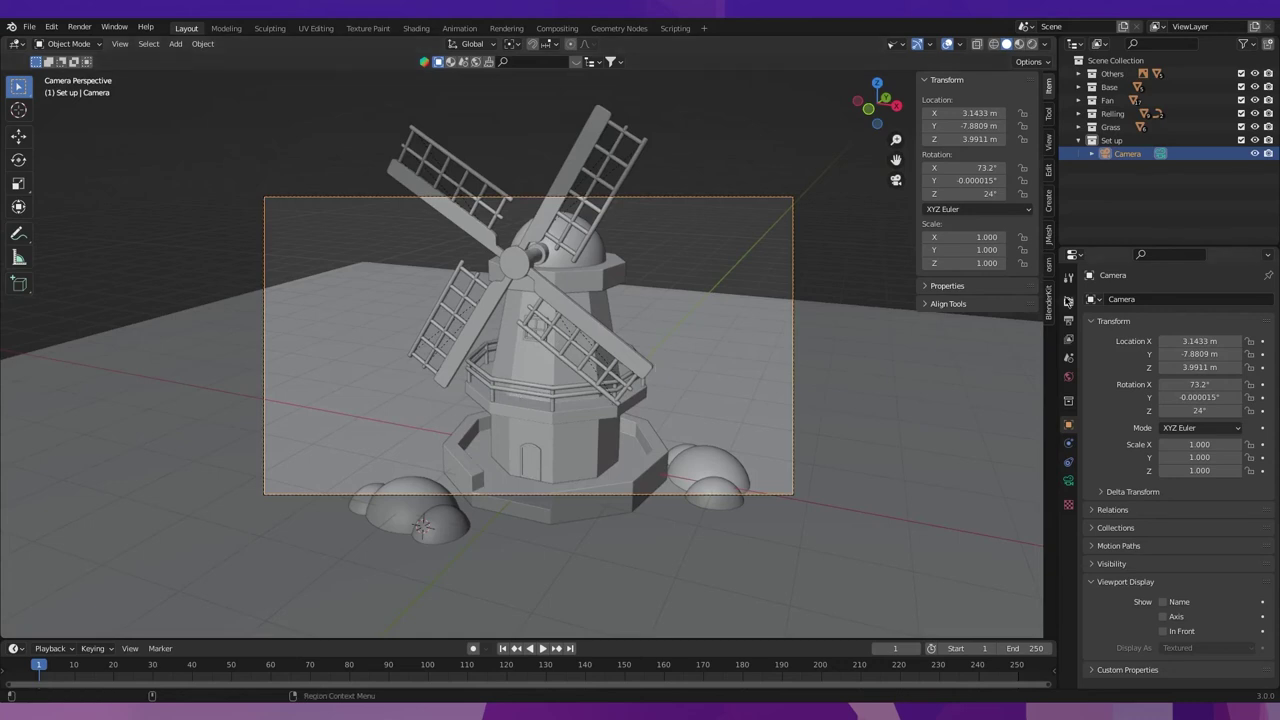
left_click(1068, 301)
left_click(1215, 299)
left_click(1212, 350)
Set the output resolution to a 1600 × 1600 px square.
left_click(1069, 323)
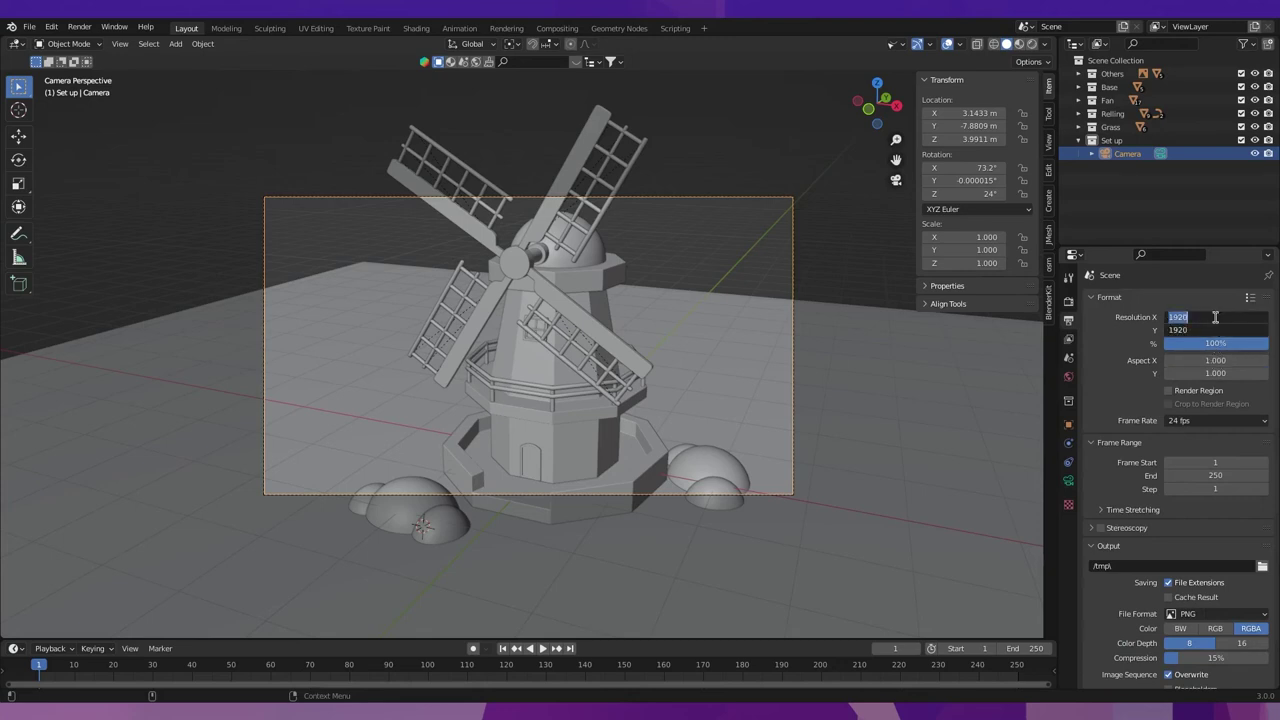
type("160")
key("Return")
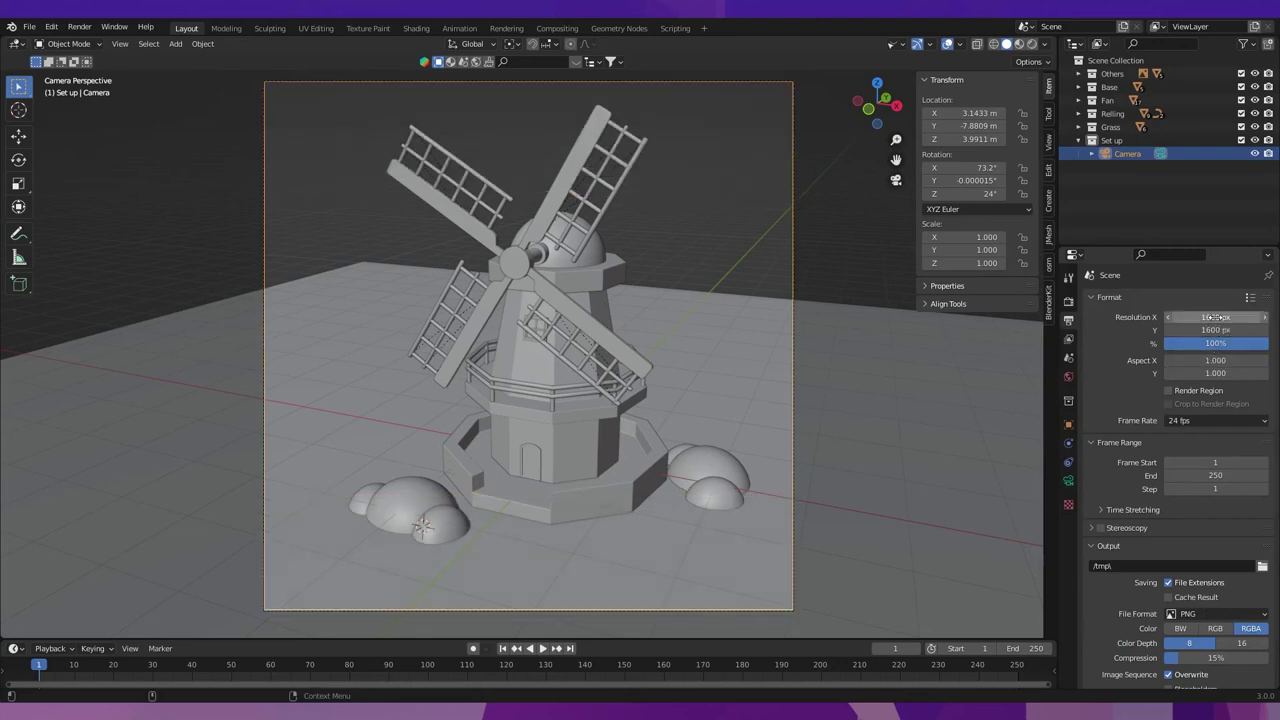
scroll(734, 348, "down", 2)
scroll(734, 348, "up", 1)
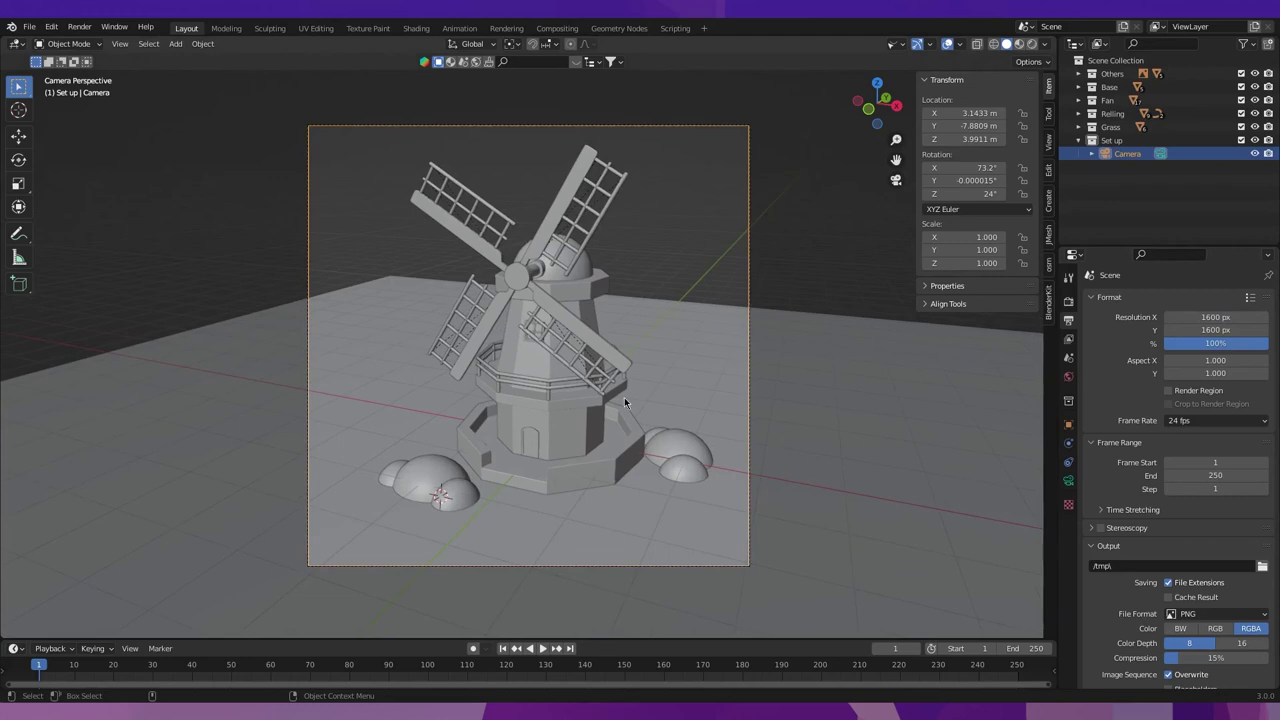
Nudge the camera to a new position and reselect it.
key("g")
left_click(636, 401)
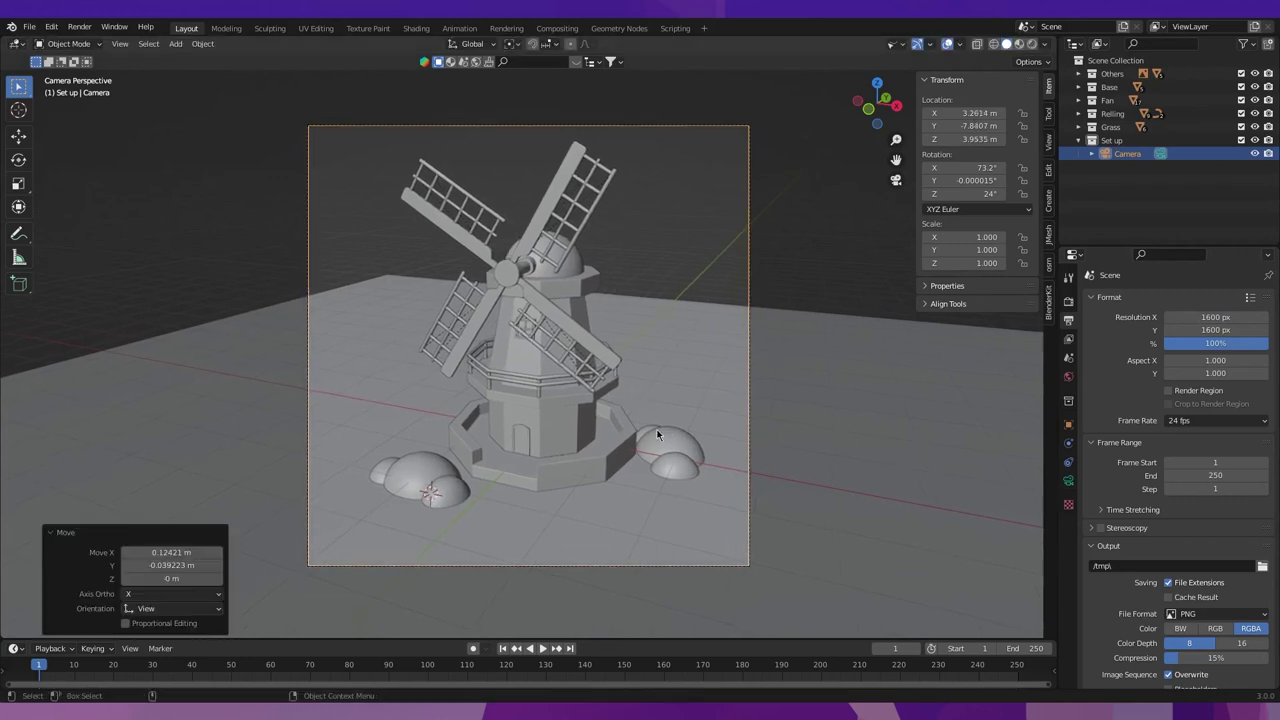
scroll(690, 425, "down", 1)
left_click(770, 433)
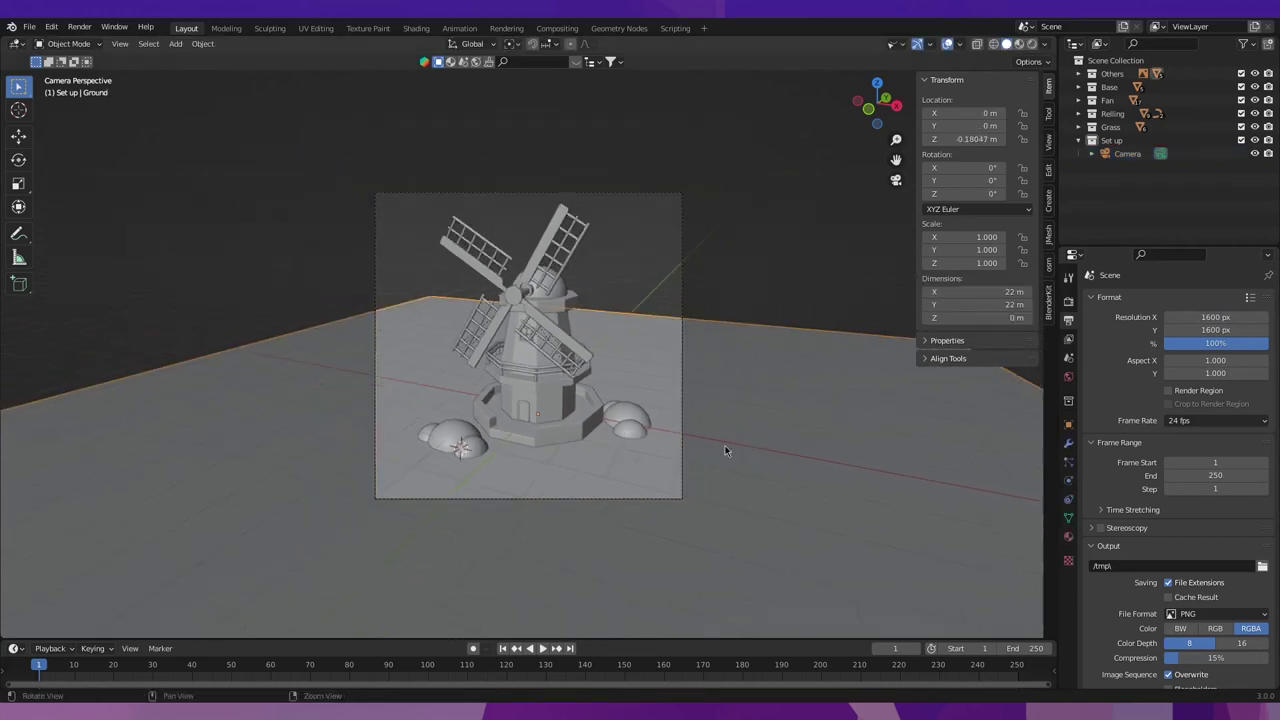
scroll(782, 443, "down", 1)
left_click(648, 163)
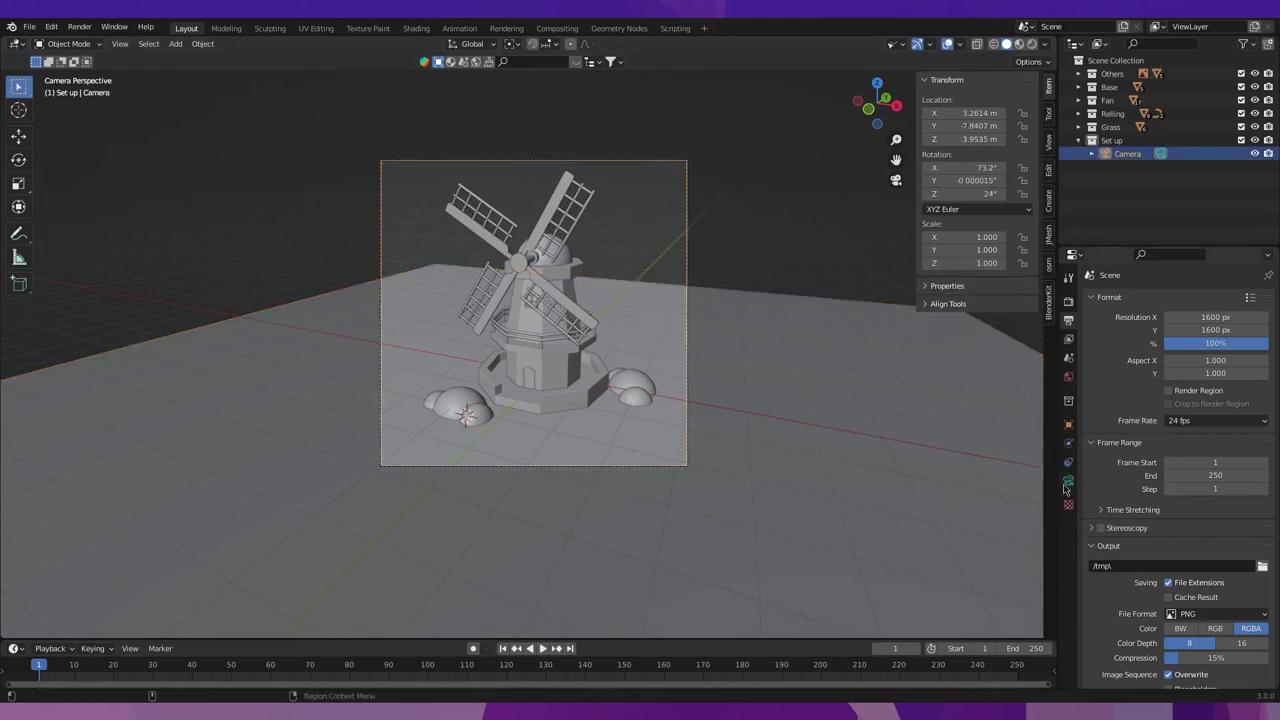
Switch the camera's lens type to Orthographic.
left_click(1068, 481)
left_click(1183, 342)
left_click(1182, 385)
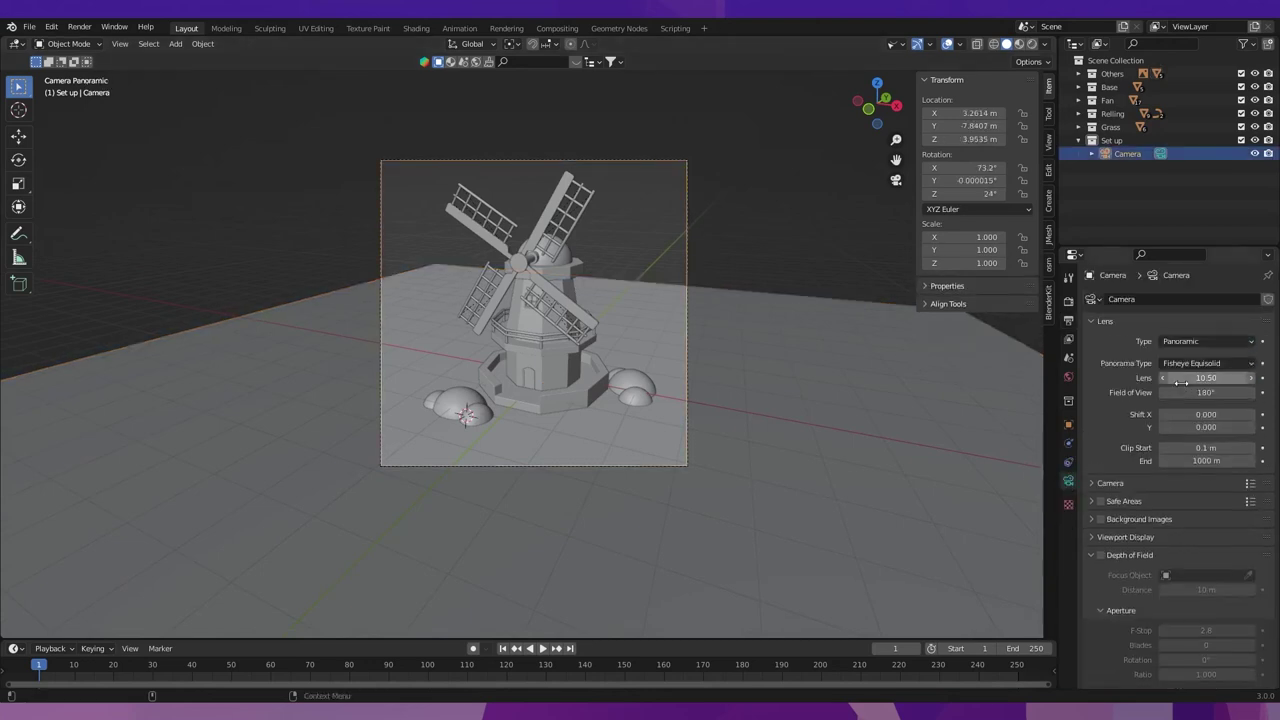
left_click(1200, 341)
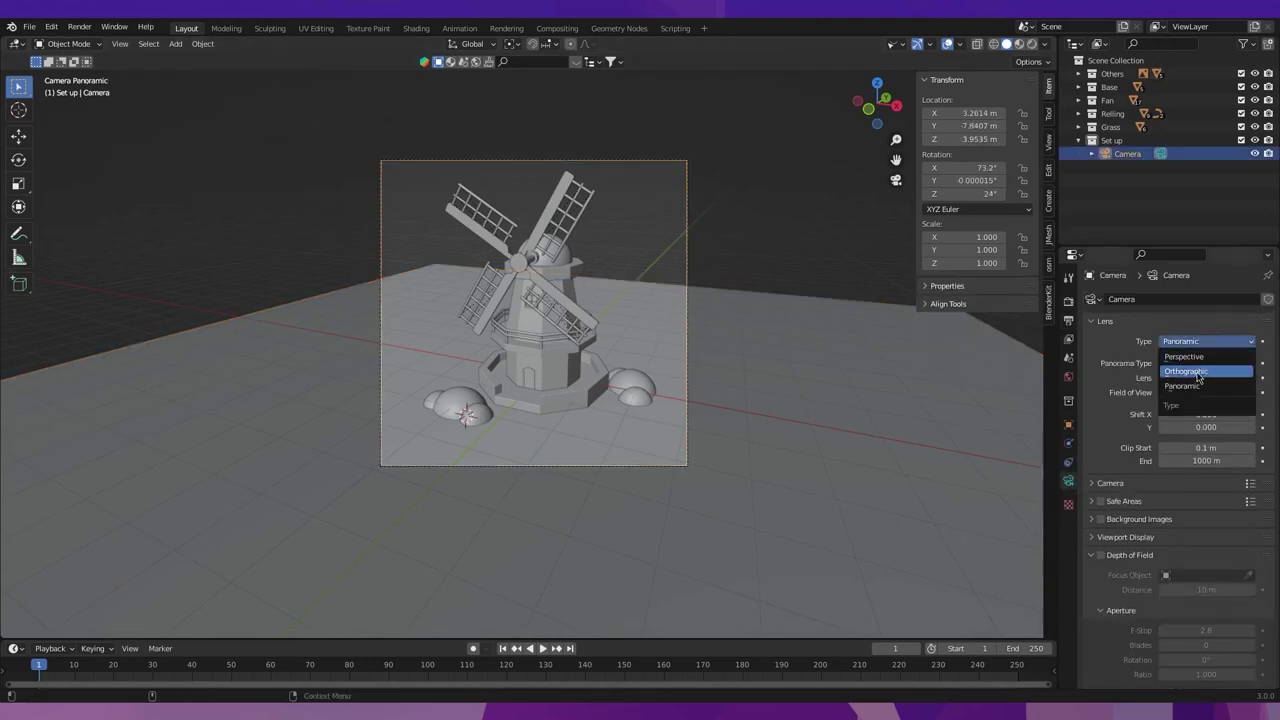
left_click(1200, 373)
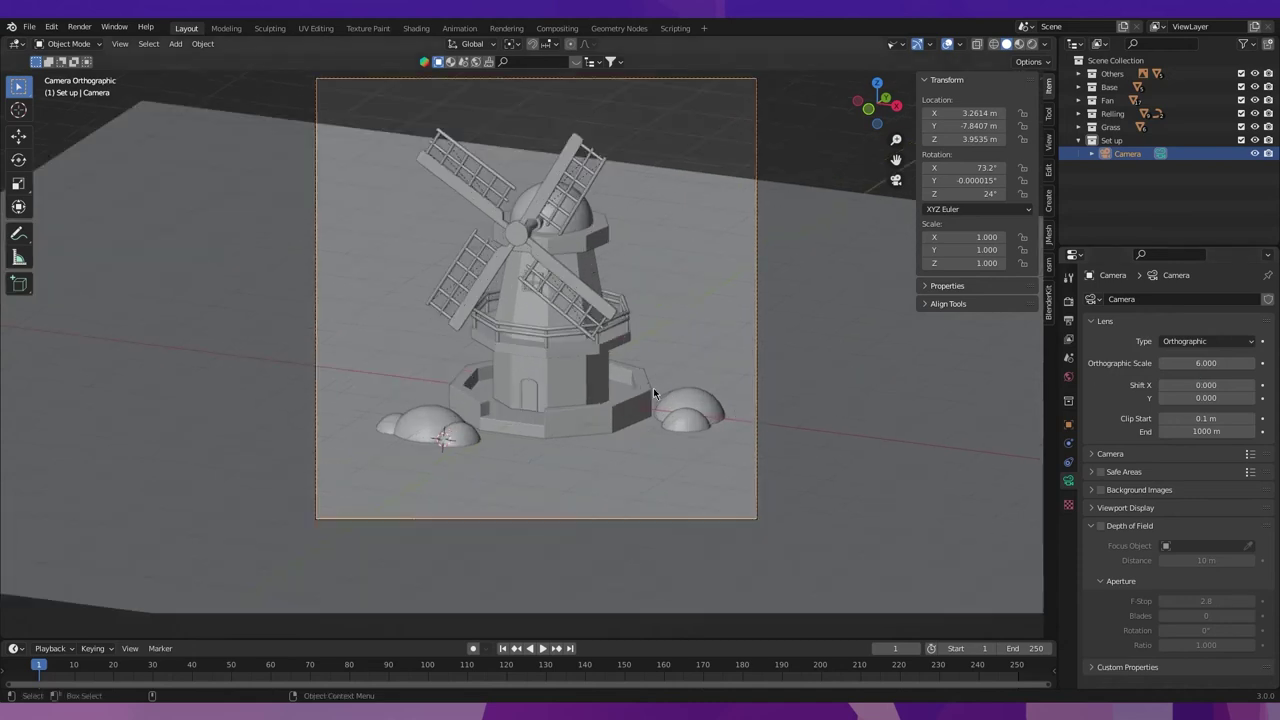
Enlarge the ground plane to 1.243 scale and slide it horizontally to a new position.
scroll(653, 387, "down", 2)
left_click(740, 355)
scroll(747, 351, "up", 1)
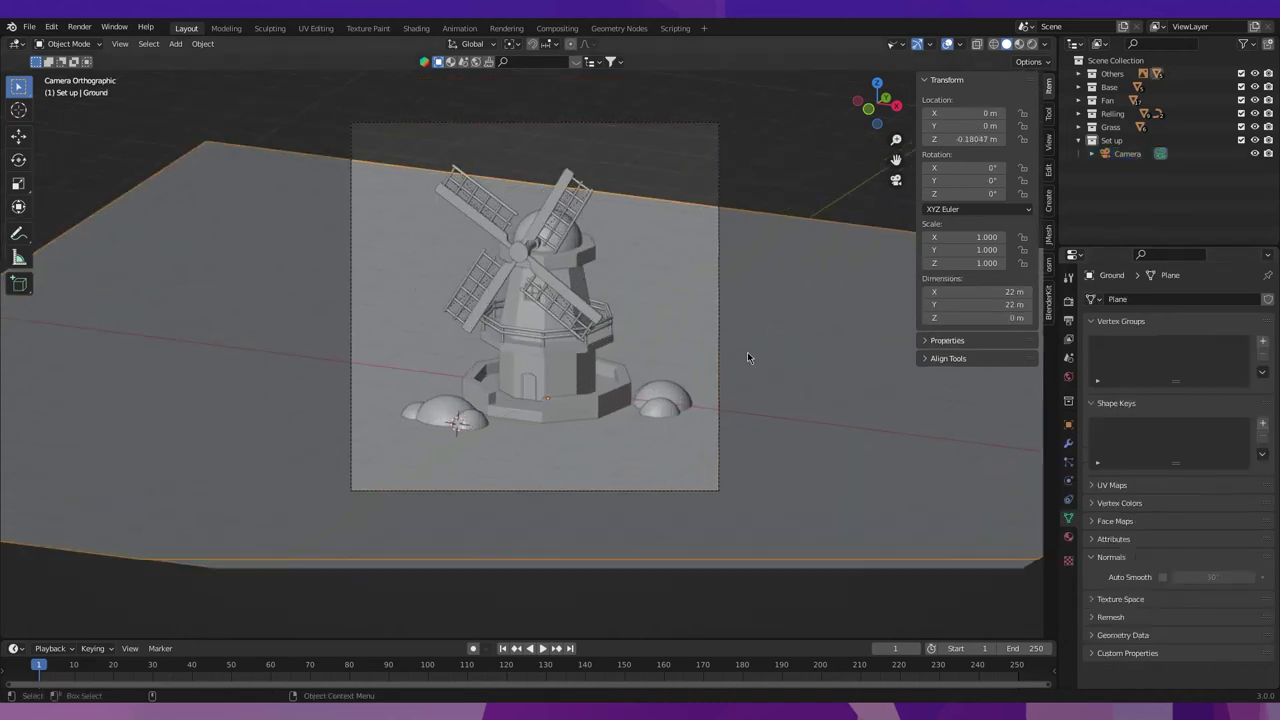
key("s")
left_click(790, 349)
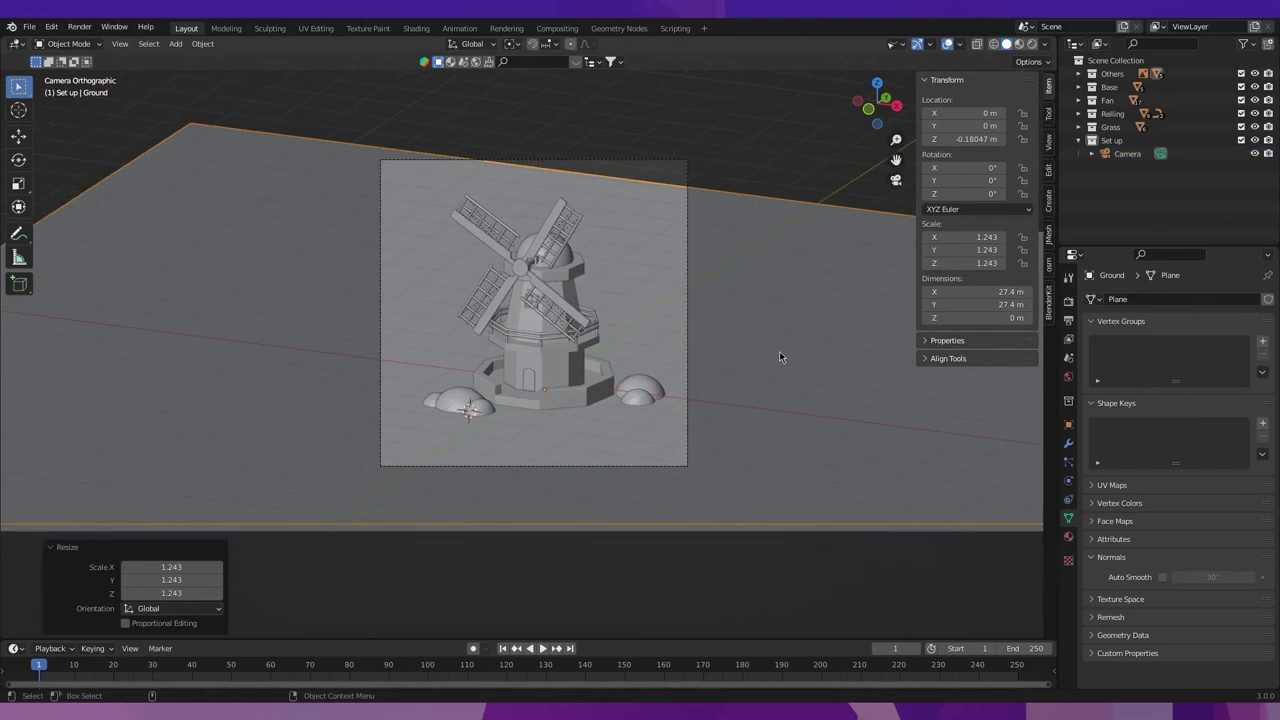
key("g")
key("shift+z")
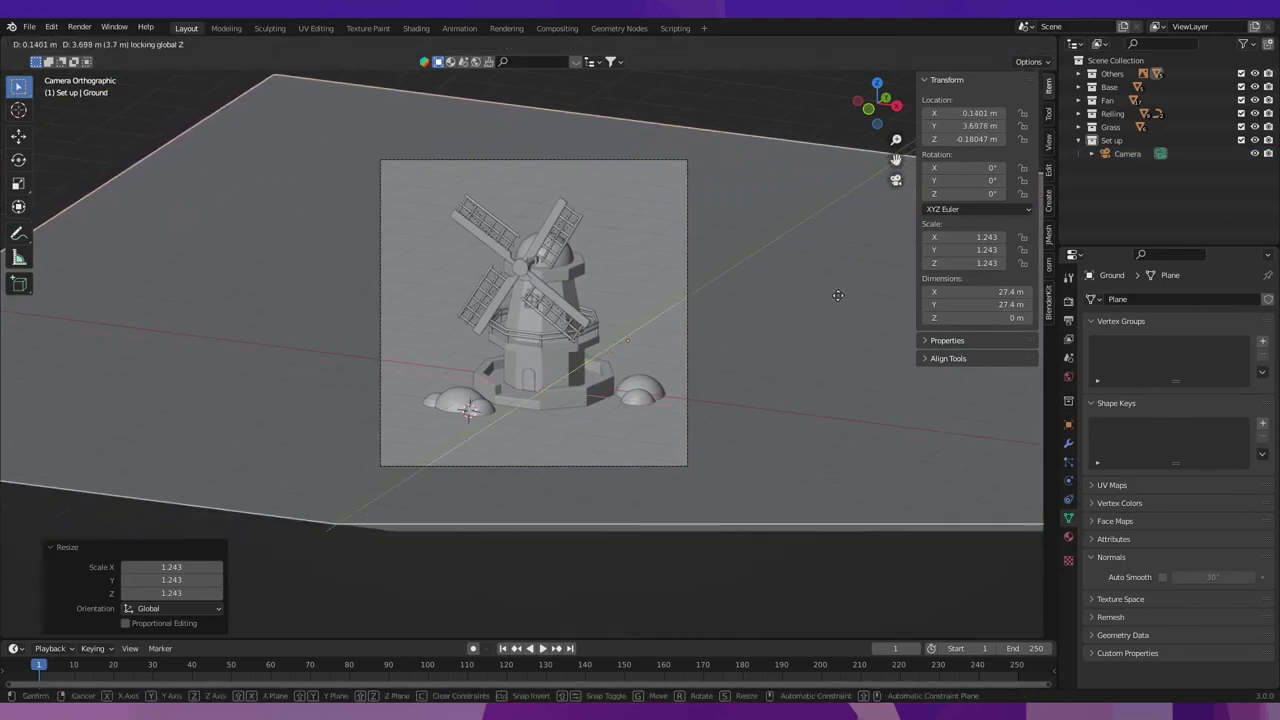
left_click(835, 297)
scroll(745, 348, "up", 1)
scroll(745, 348, "up", 1)
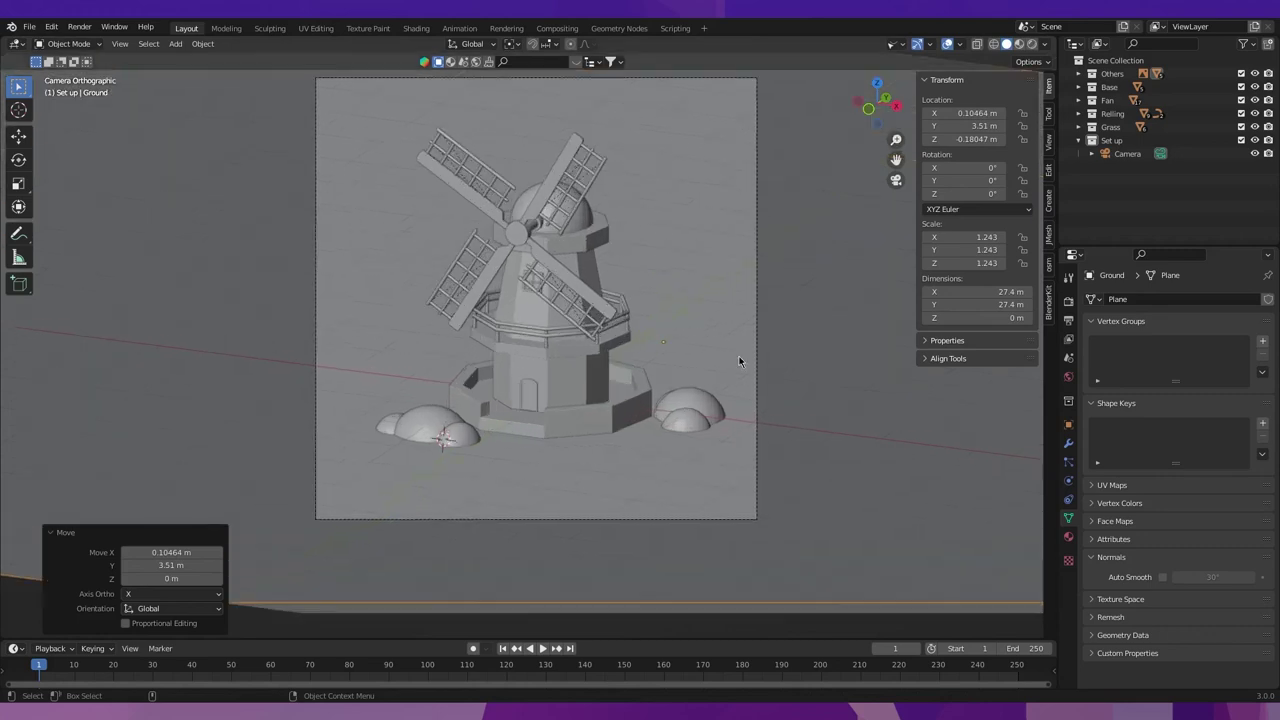
middle_click_drag(739, 356, 648, 378, "shift")
Set the output resolution to 1200 × 1200 px.
left_click(630, 100)
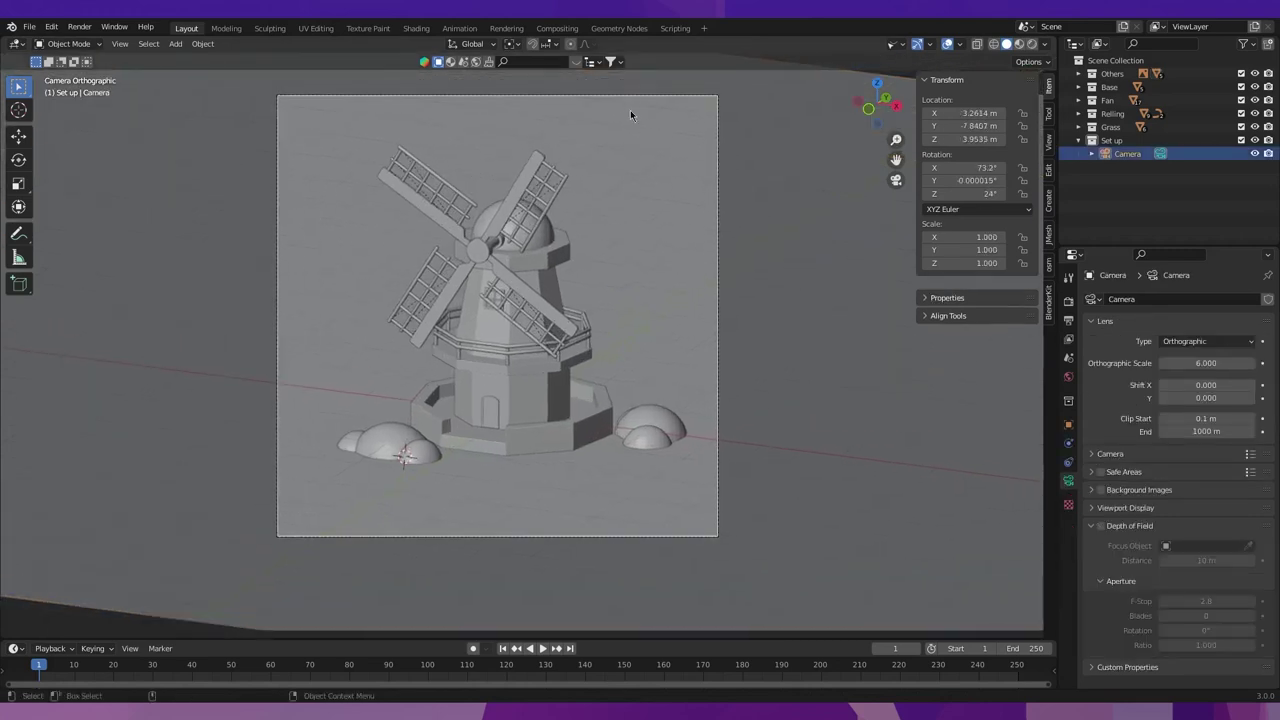
left_click(1068, 320)
double_click(1208, 317)
type("12")
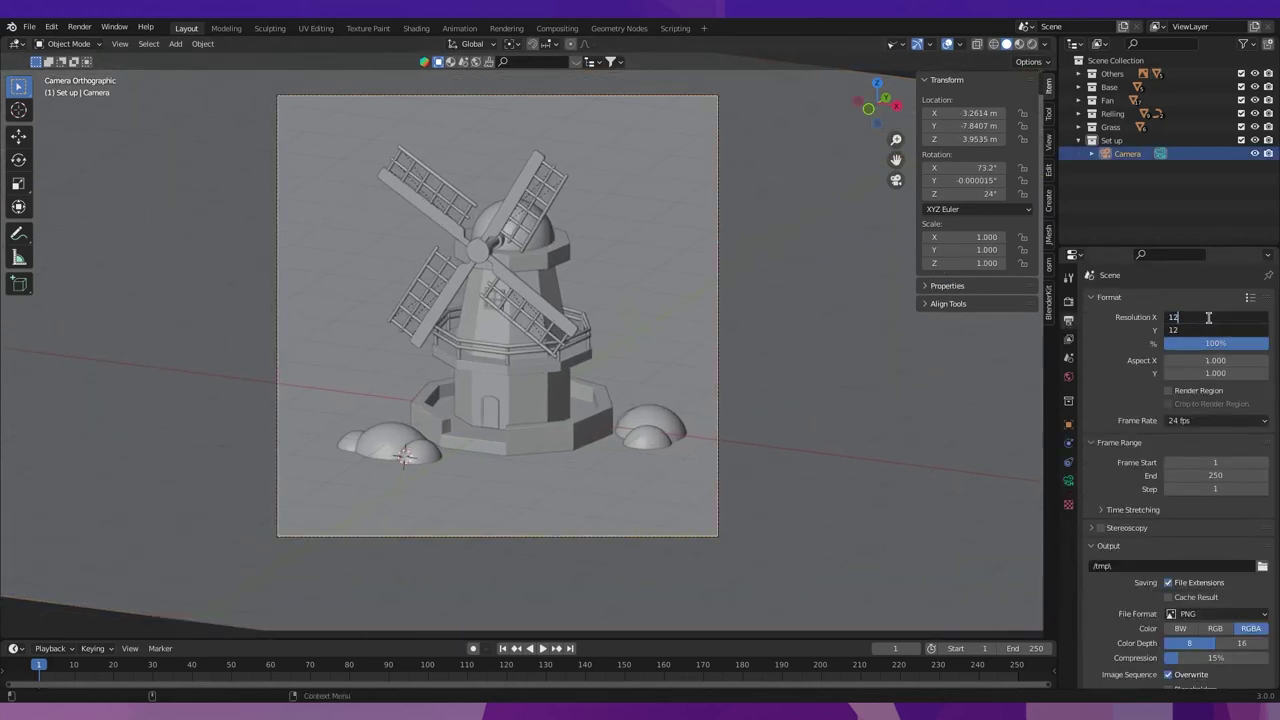
type("00")
key("Return")
scroll(541, 283, "down", 2)
Change the camera's orthographic scale to 5.870 and shift the camera along X to reframe.
right_click(543, 284)
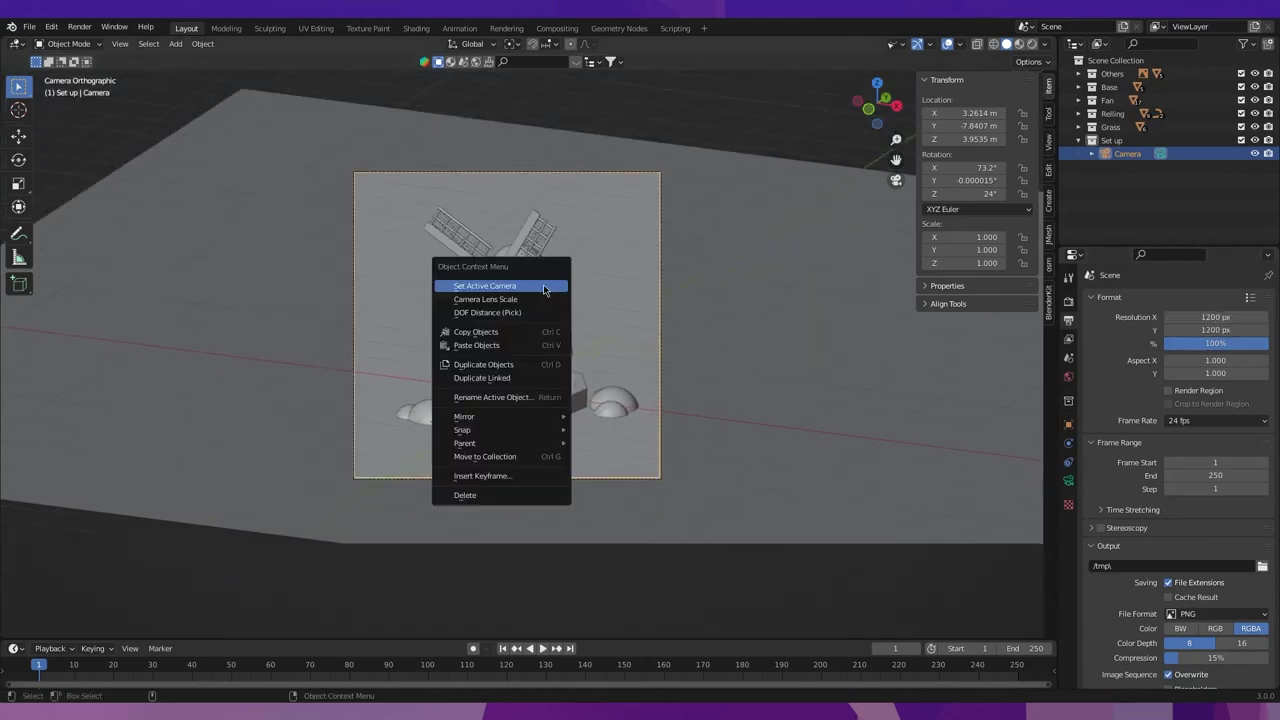
left_click(543, 286)
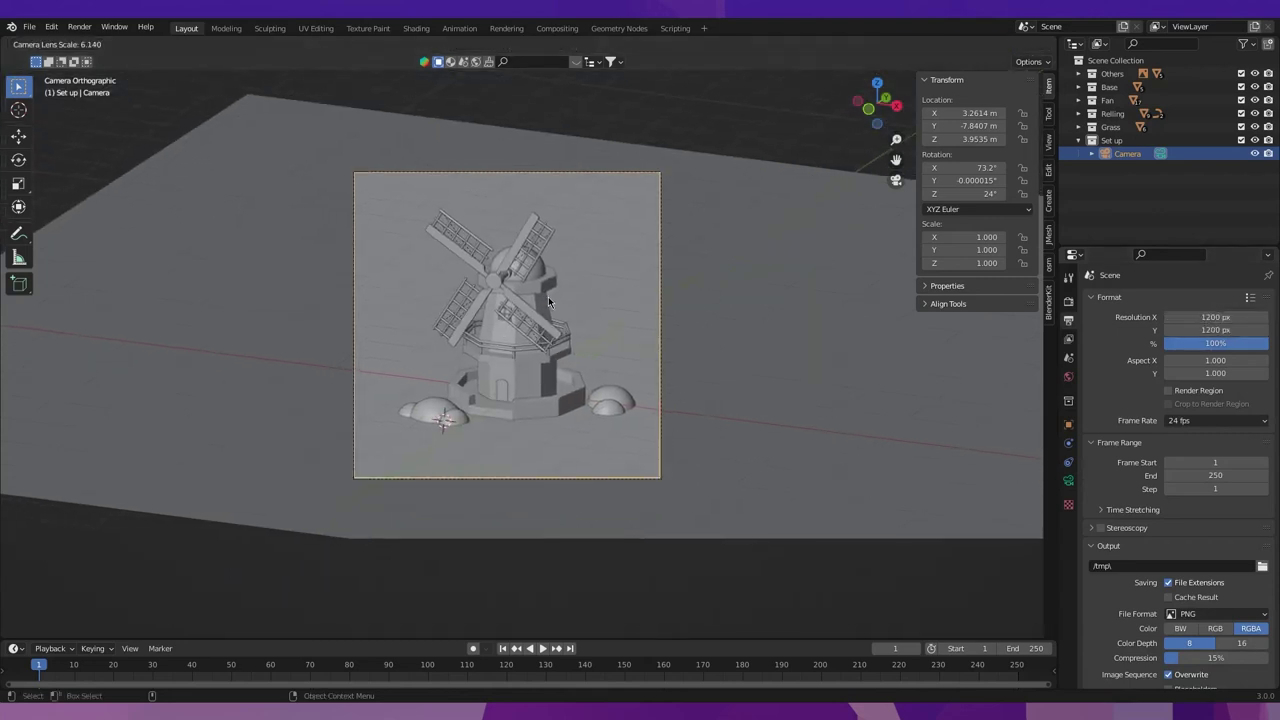
left_click(548, 298)
right_click(546, 302)
key("Escape")
key("g")
key("x")
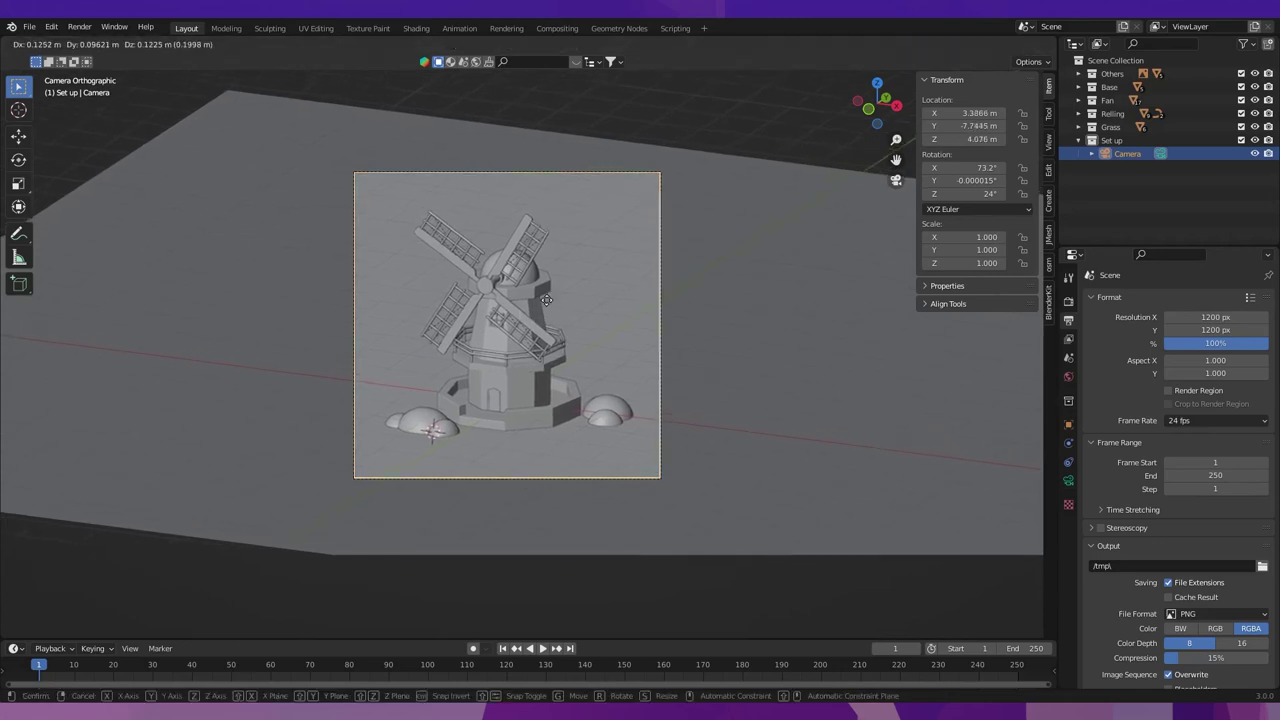
left_click(546, 315)
scroll(547, 323, "up", 2)
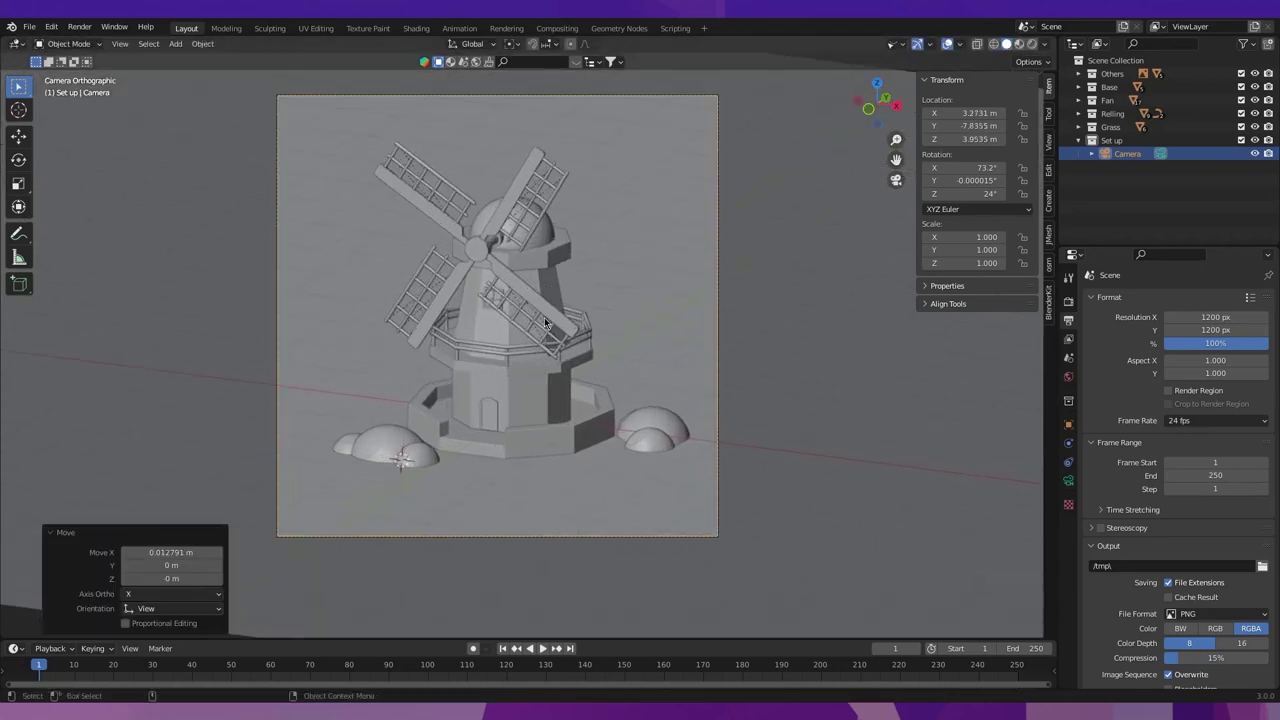
left_click(1068, 481)
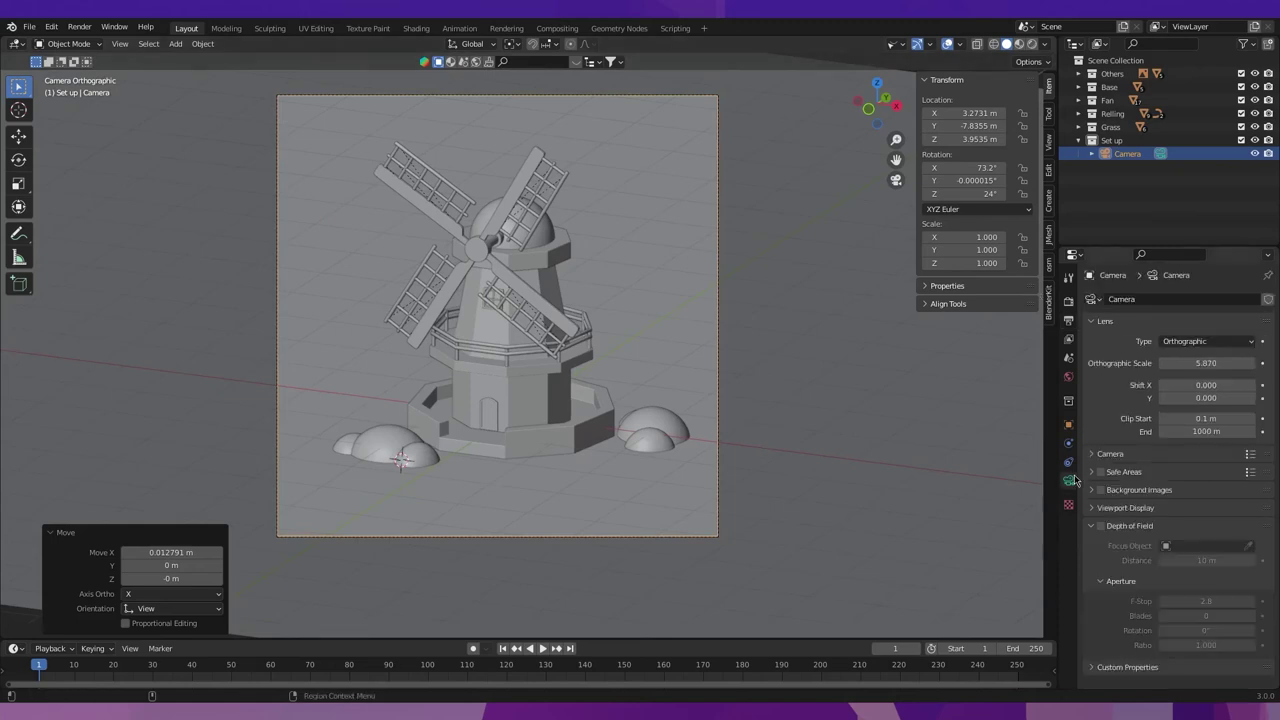
Render on GPU Compute, with the viewport noise threshold off and 32 viewport samples.
left_click(1068, 302)
left_click(1180, 334)
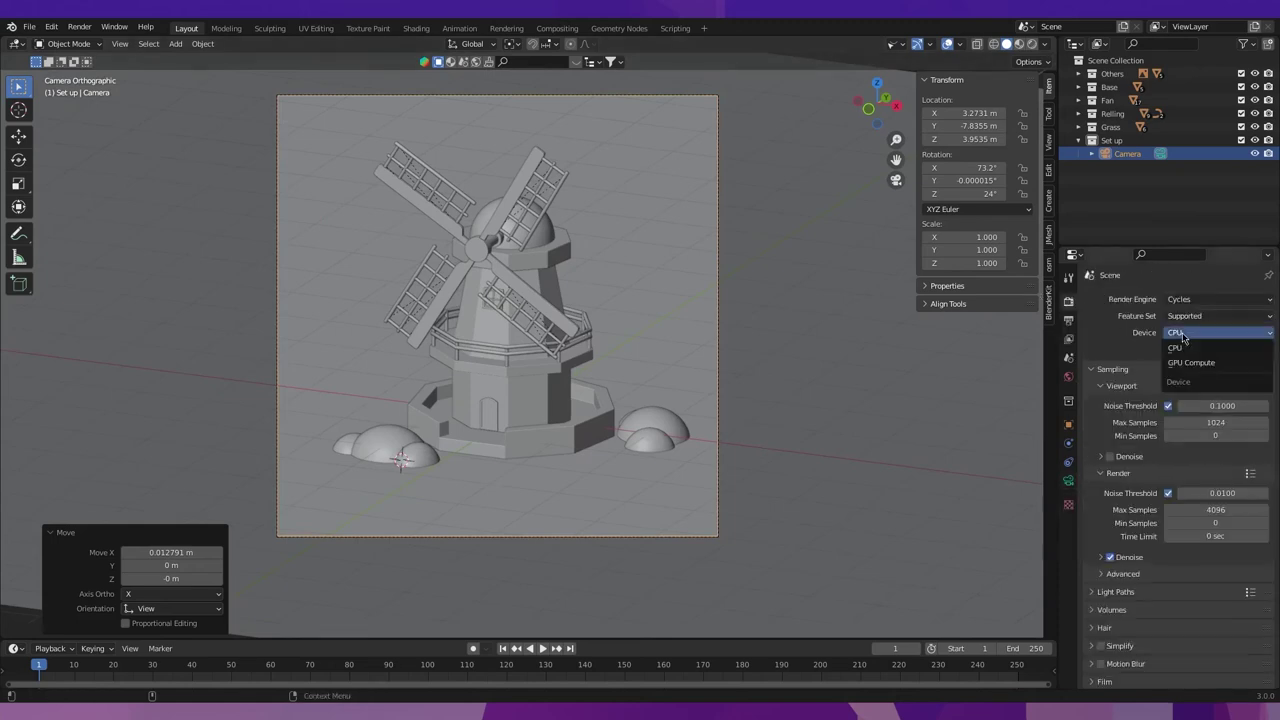
left_click(1186, 366)
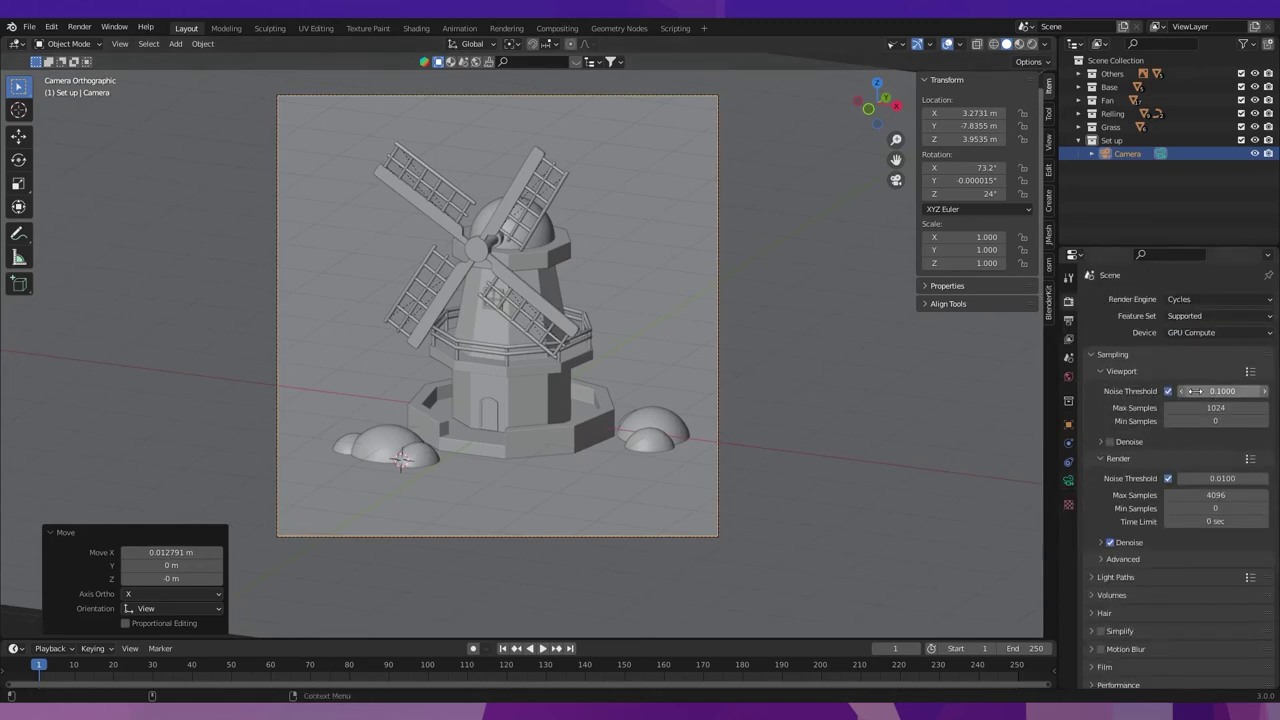
left_click(1168, 391)
left_click(1192, 408)
type("32")
key("Return")
scroll(560, 372, "down", 1)
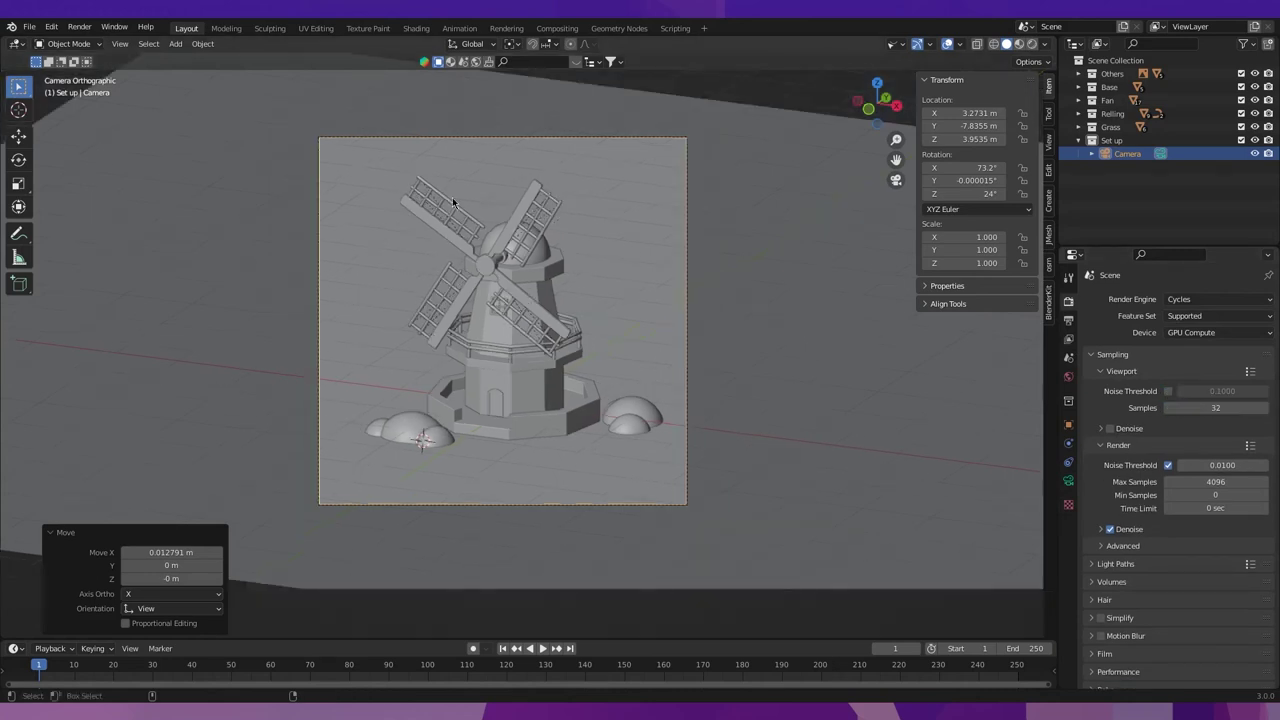
Add a Sun lamp and lift it about 5.9 m straight up.
left_click(711, 129)
key("shift+a")
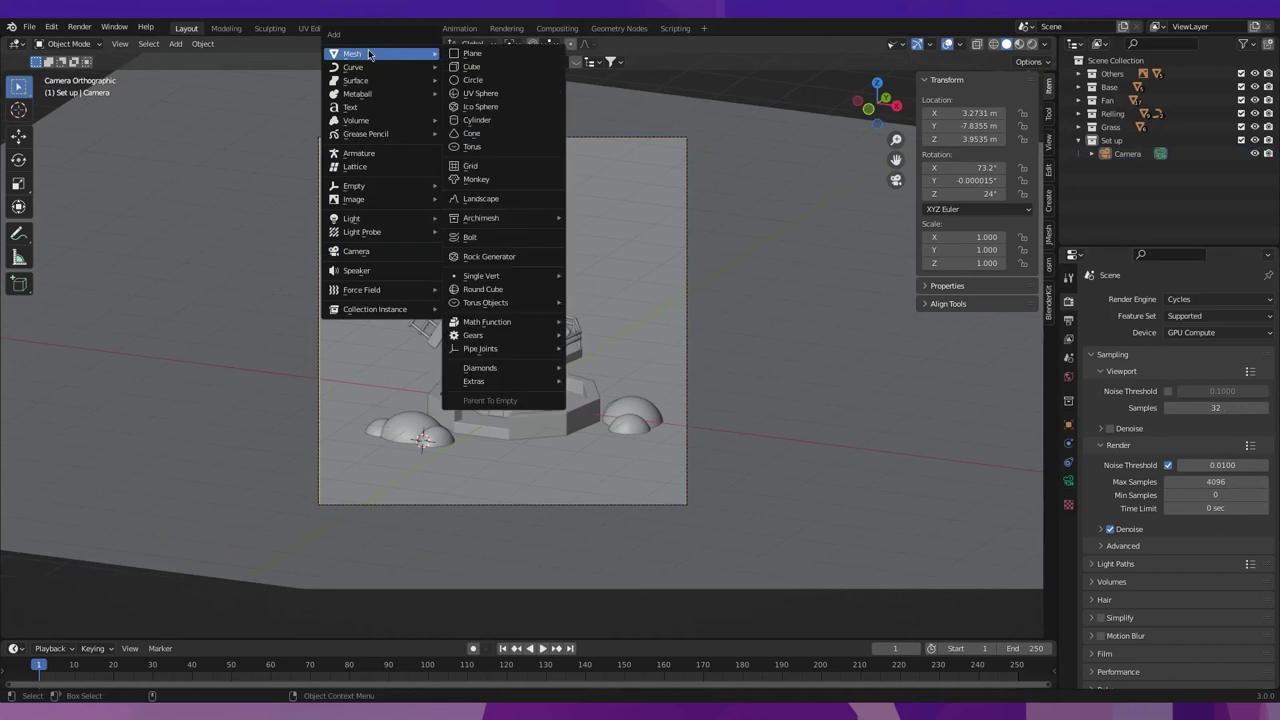
mouse_move(352, 218)
left_click(478, 240)
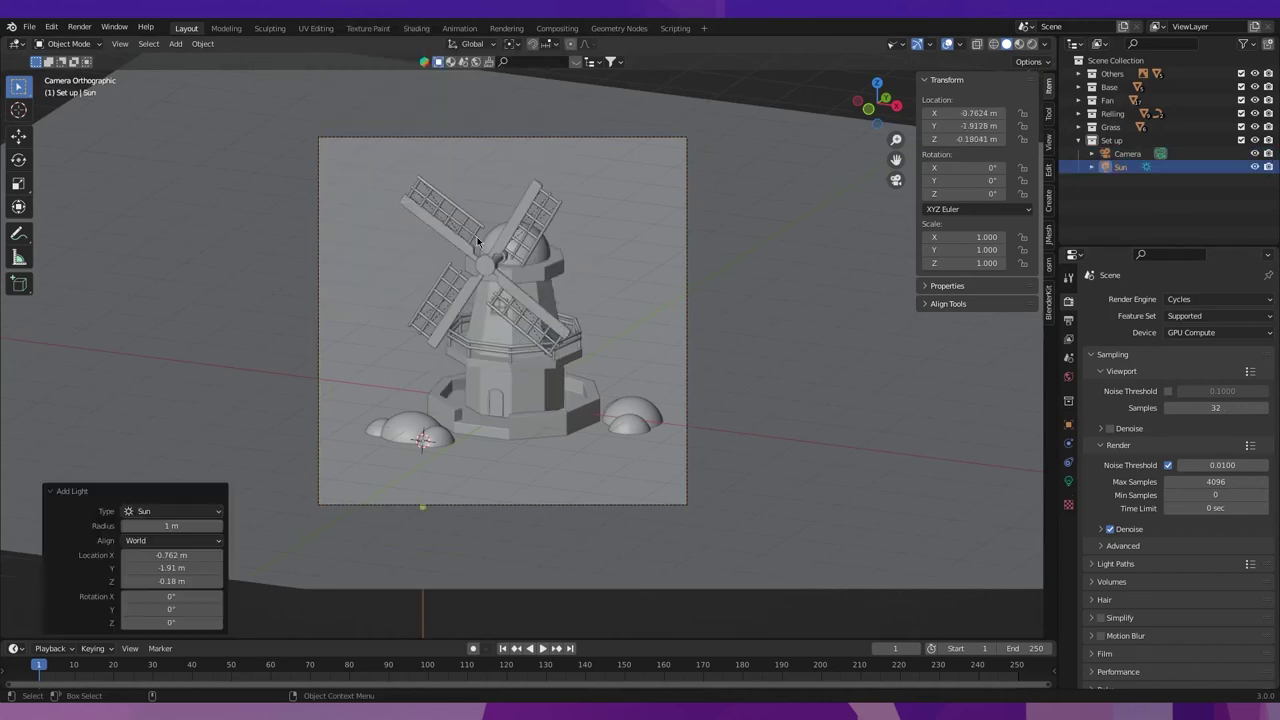
key("g")
key("z")
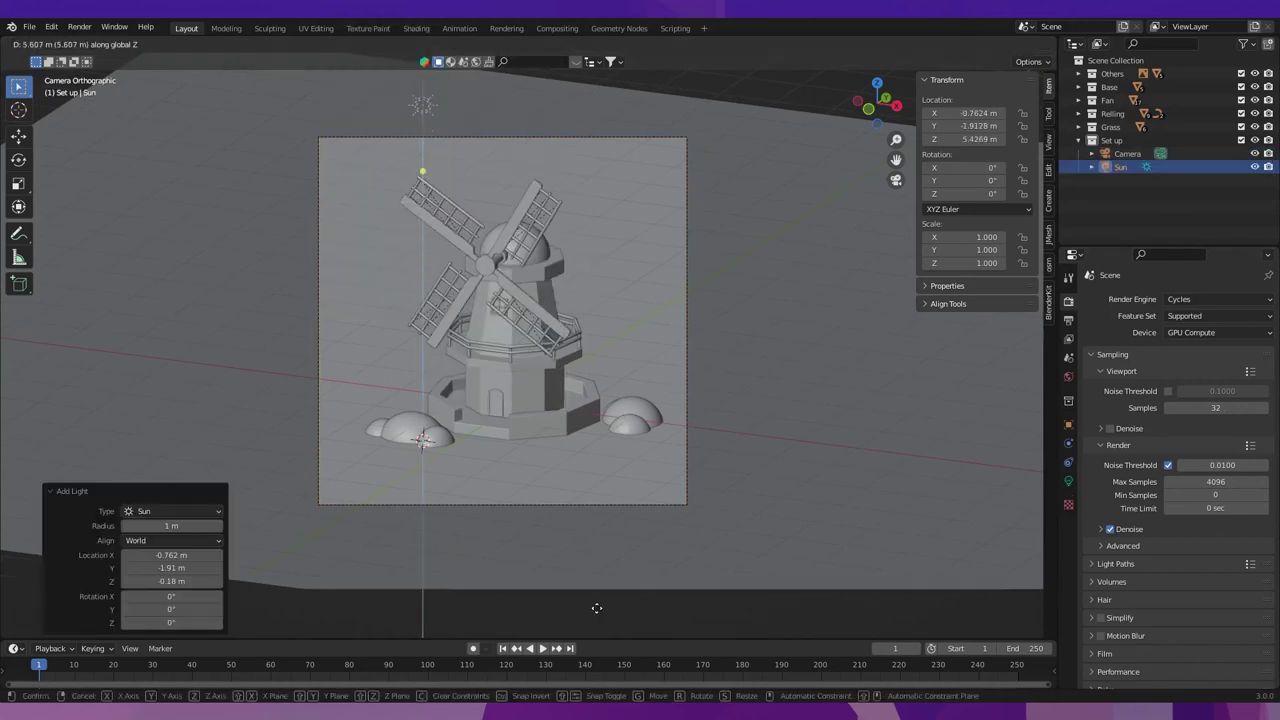
left_click(598, 584)
Check the sun's lighting in rendered preview, then return to solid shading and select the dome cap.
scroll(588, 486, "down", 2)
scroll(579, 544, "up", 2)
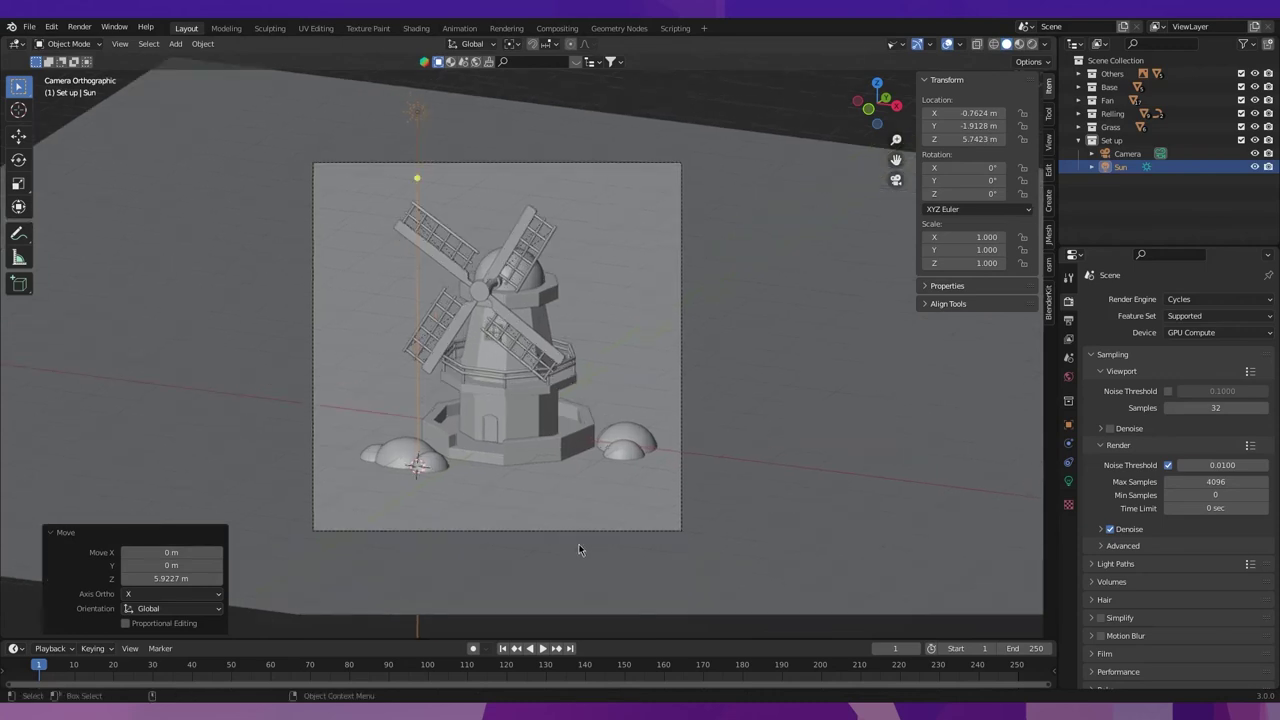
scroll(565, 480, "up", 1)
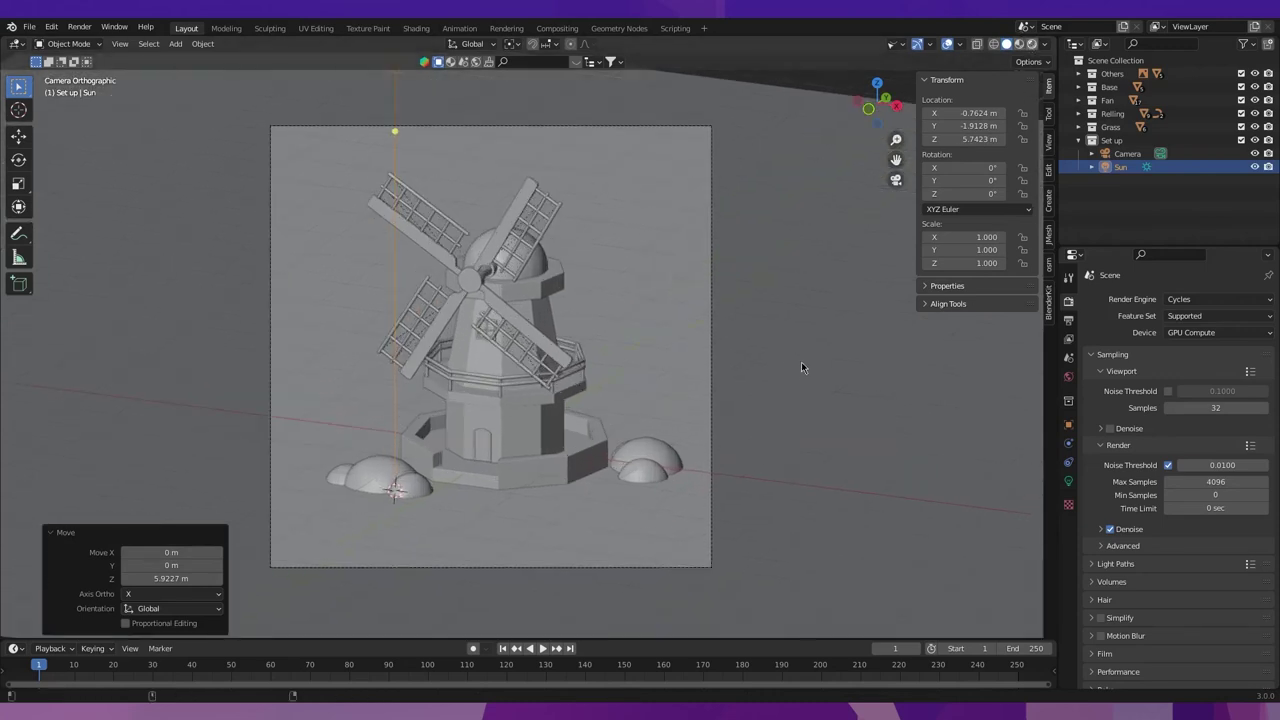
key("z")
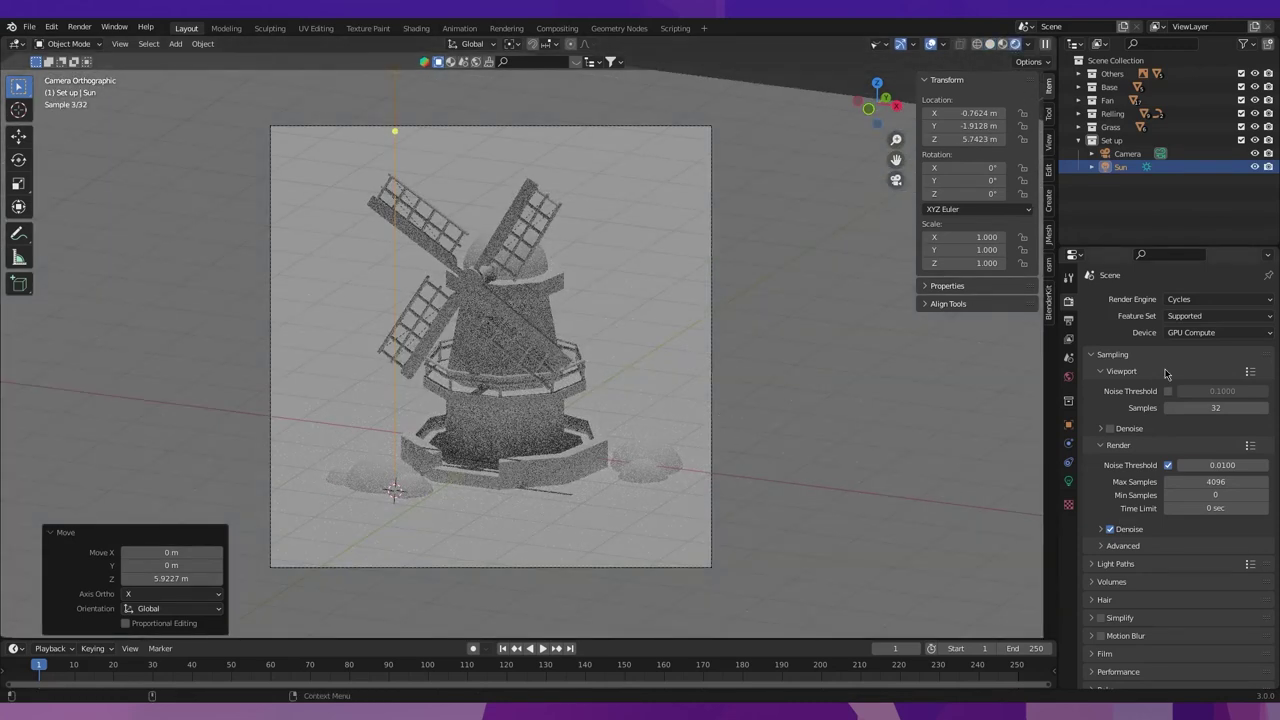
key("z")
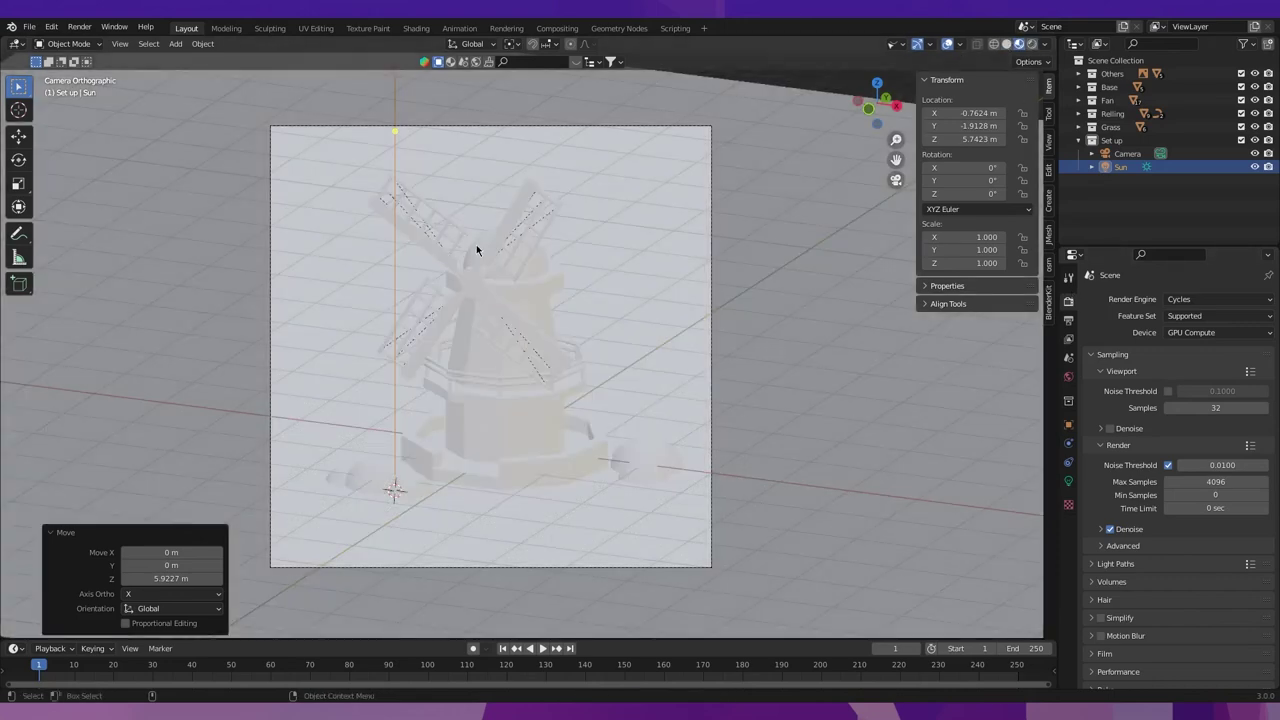
left_click(477, 249)
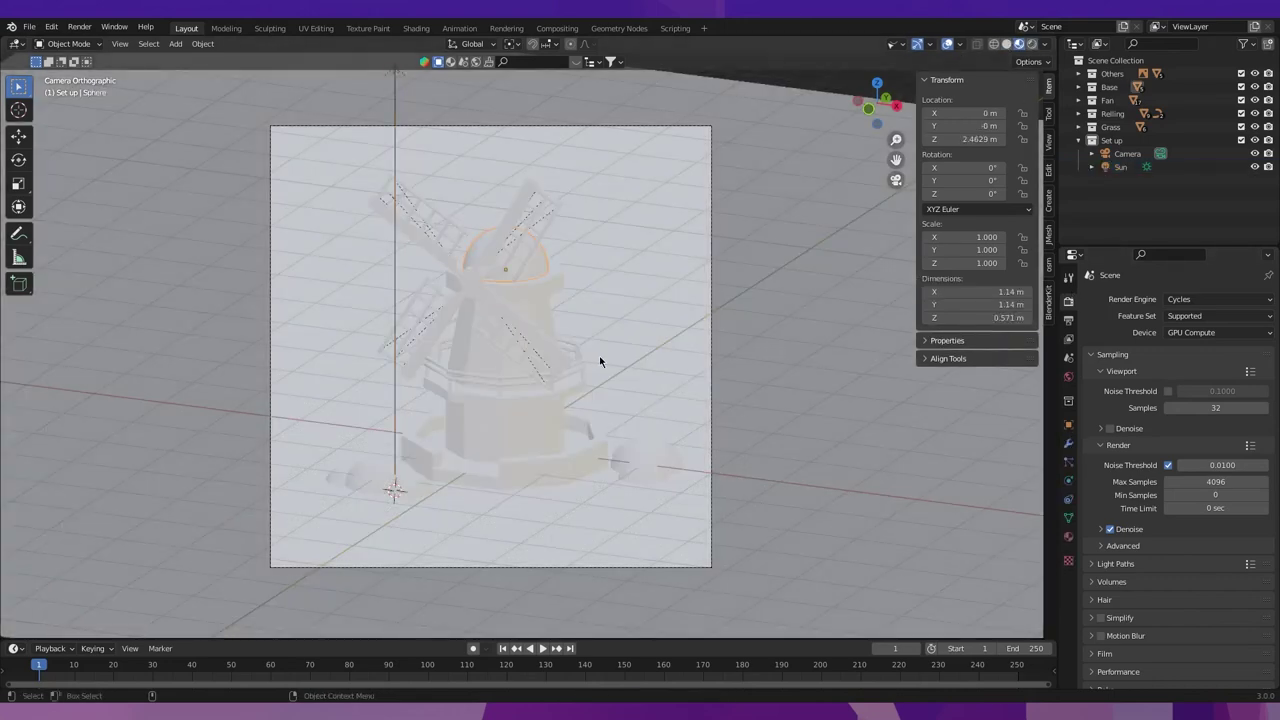
Create a new material for the dome cap named Head.
left_click(1068, 536)
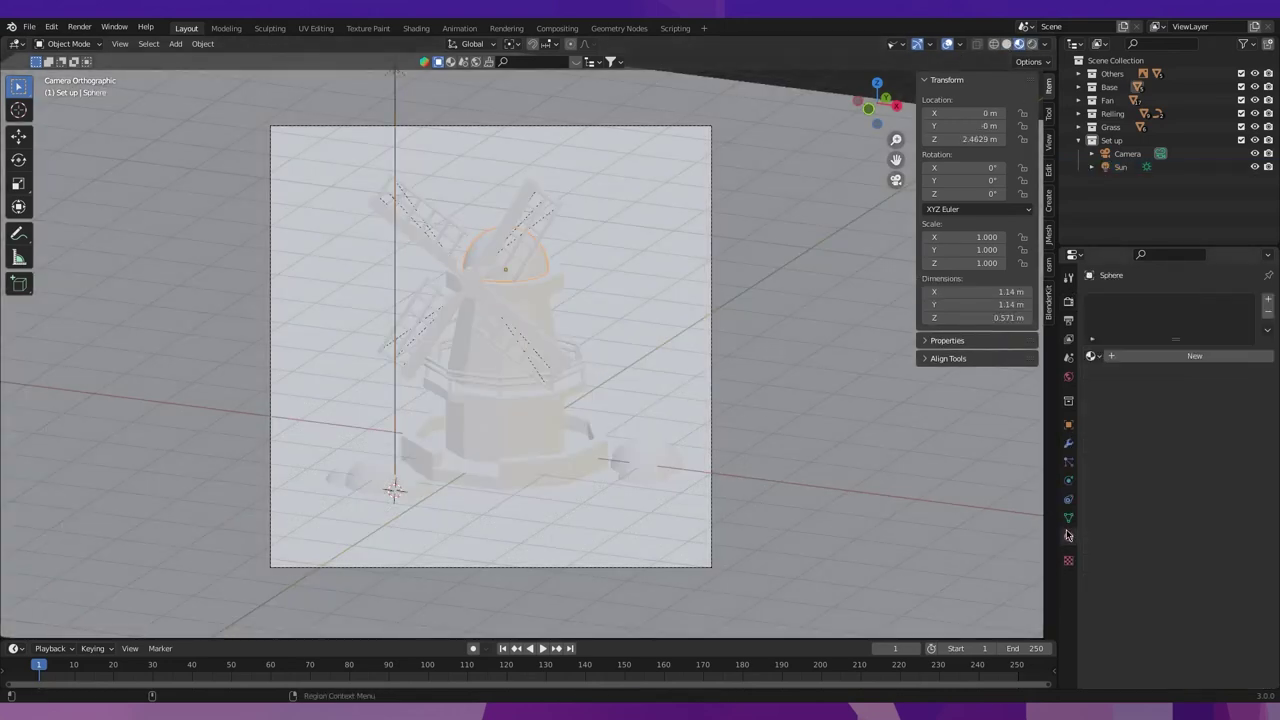
left_click(1140, 356)
double_click(1137, 356)
type("Hes")
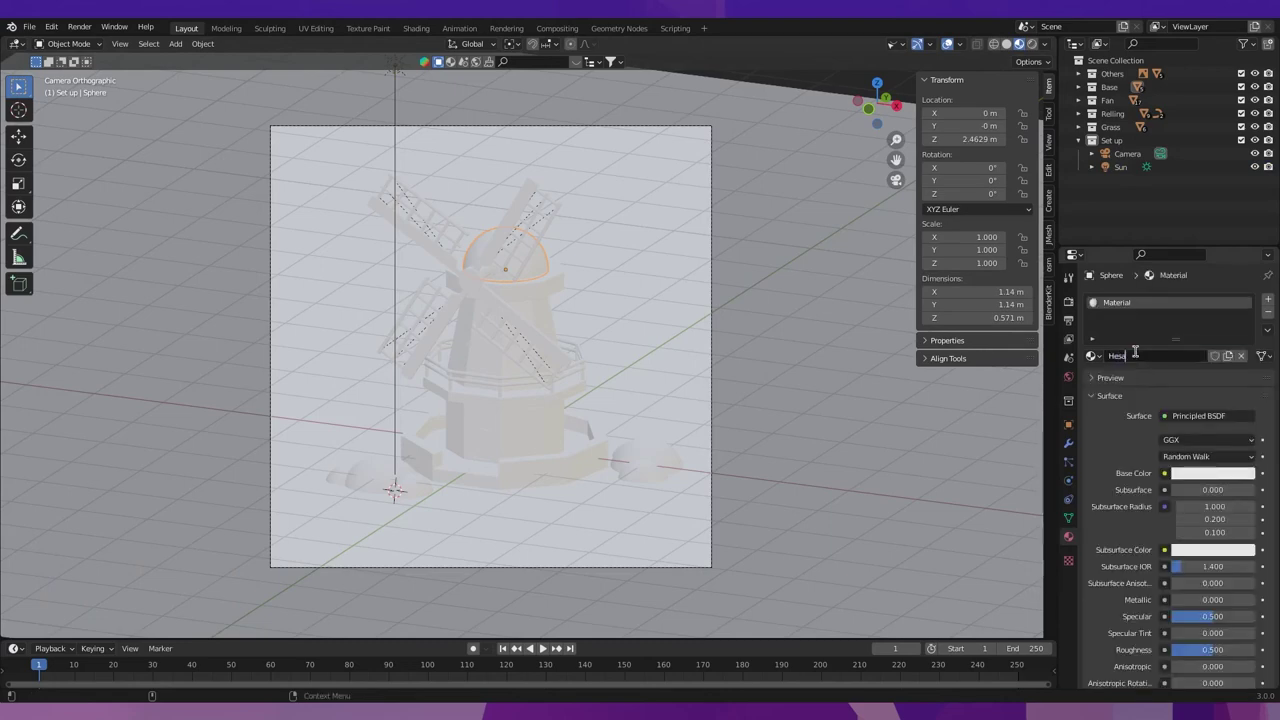
type("d")
key("Return")
Give Head a deep red base colour, hue 0.005 and saturation 1.000.
left_click(1199, 472)
left_click(1181, 377)
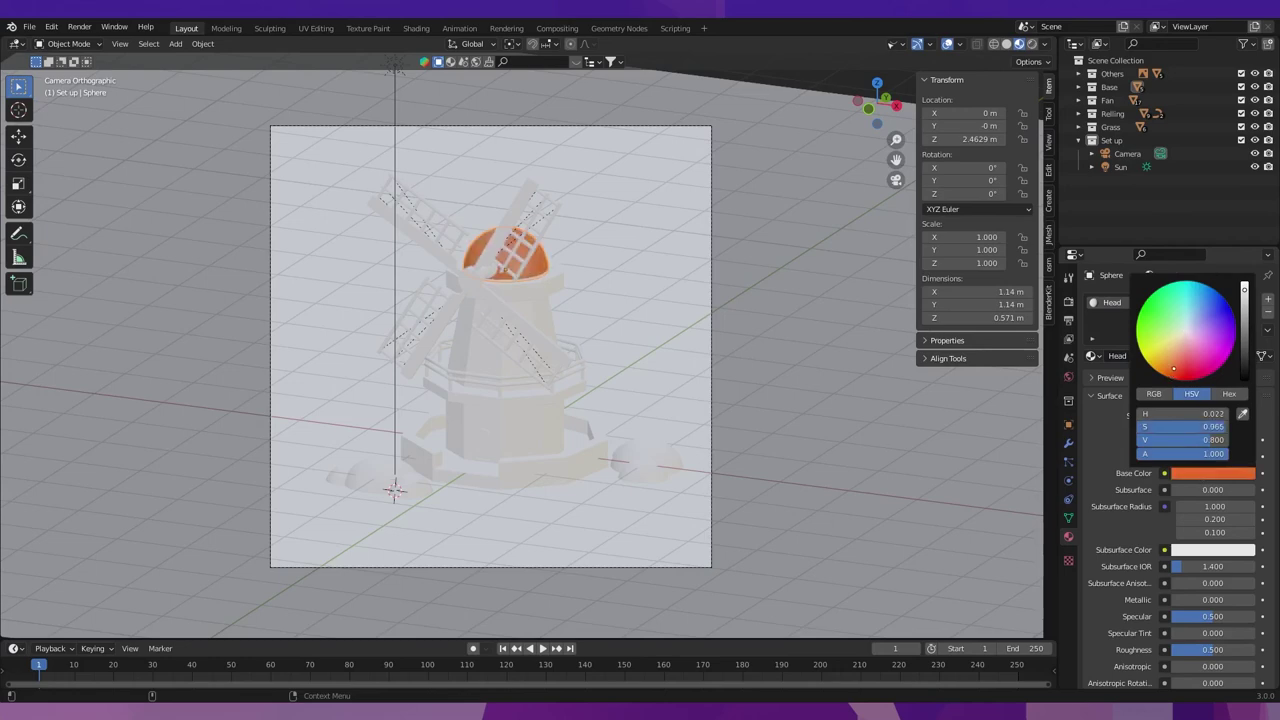
left_click_drag(1181, 377, 1176, 377)
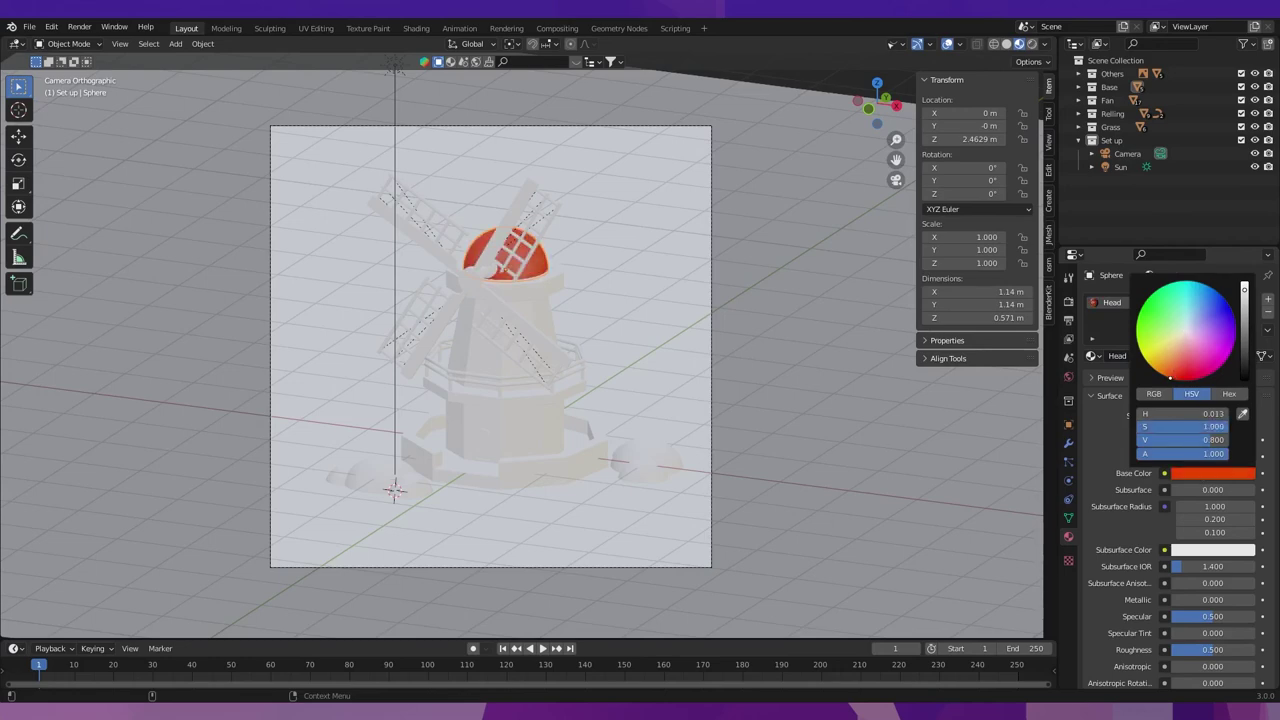
scroll(437, 286, "up", 3)
scroll(543, 286, "up", 2)
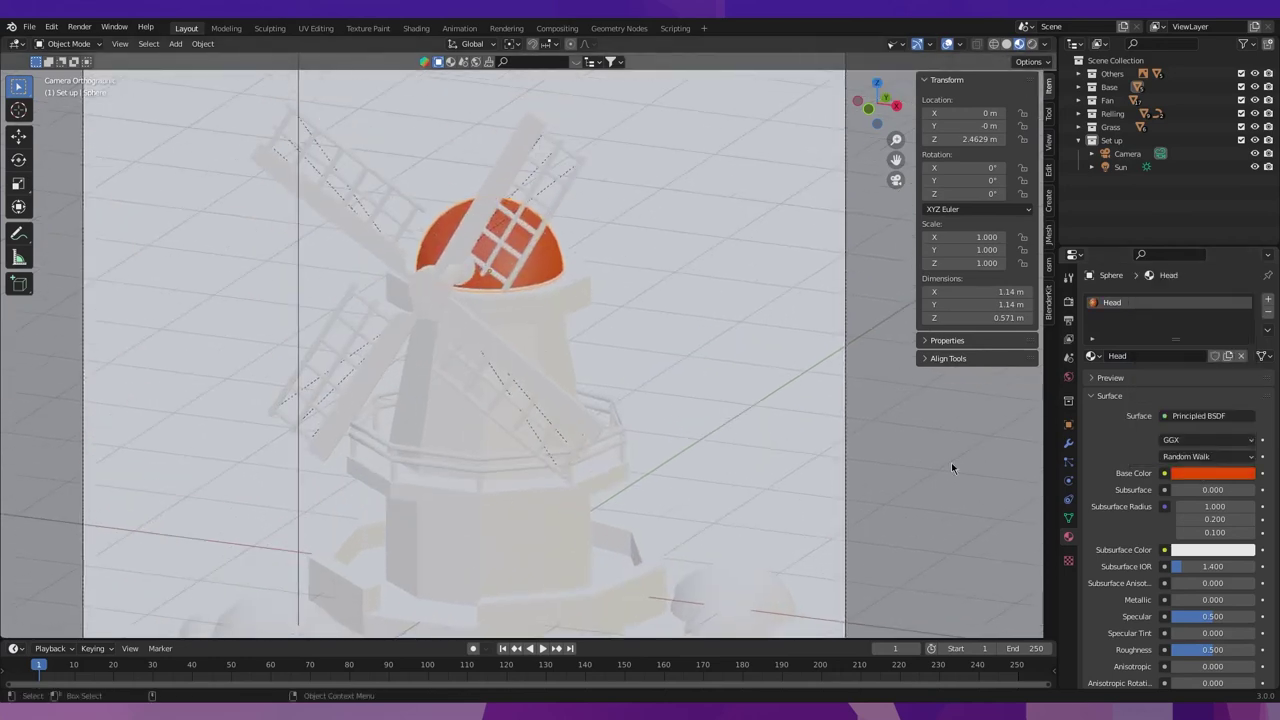
left_click(1219, 482)
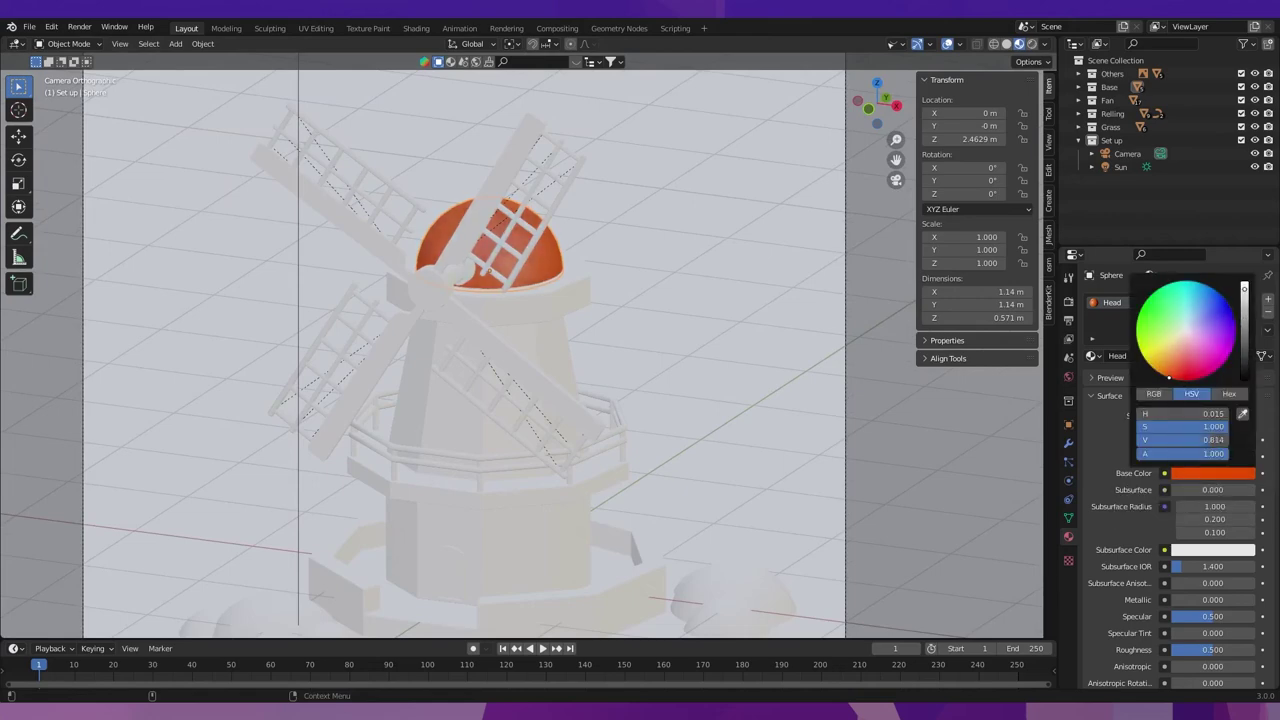
left_click_drag(1161, 376, 1171, 373)
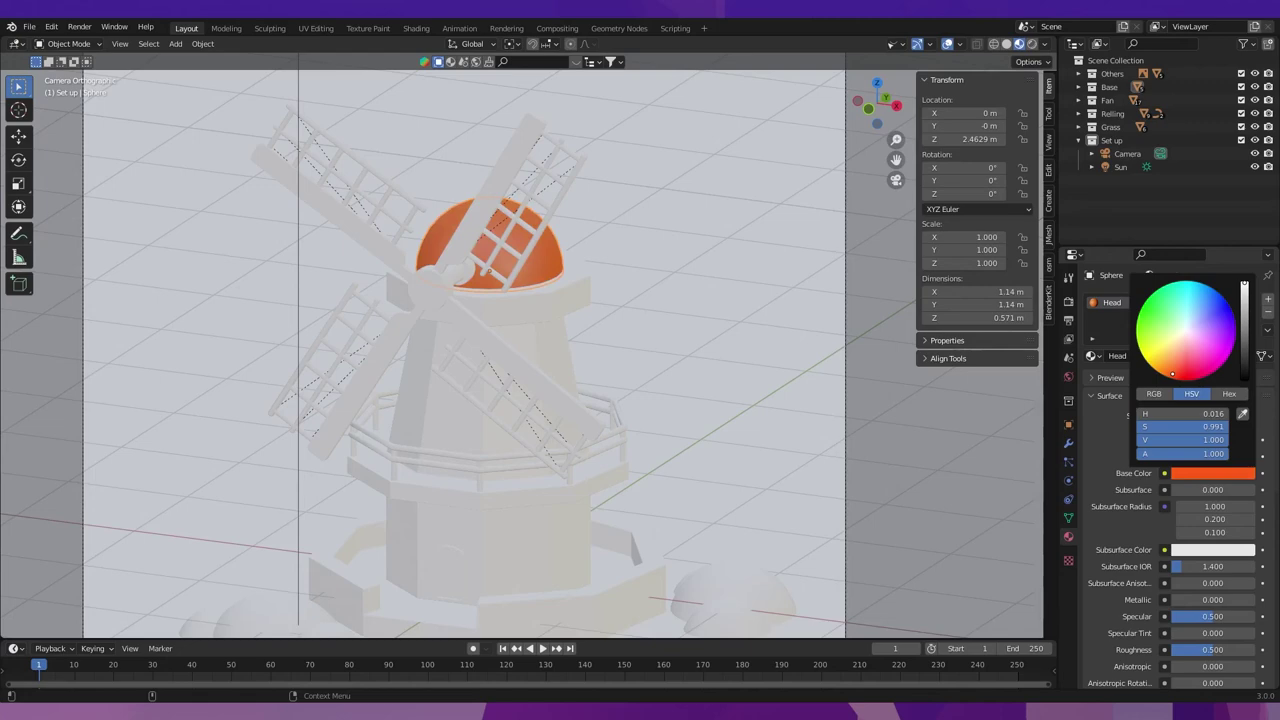
scroll(674, 363, "down", 2)
middle_click_drag(634, 377, 690, 318, "shift")
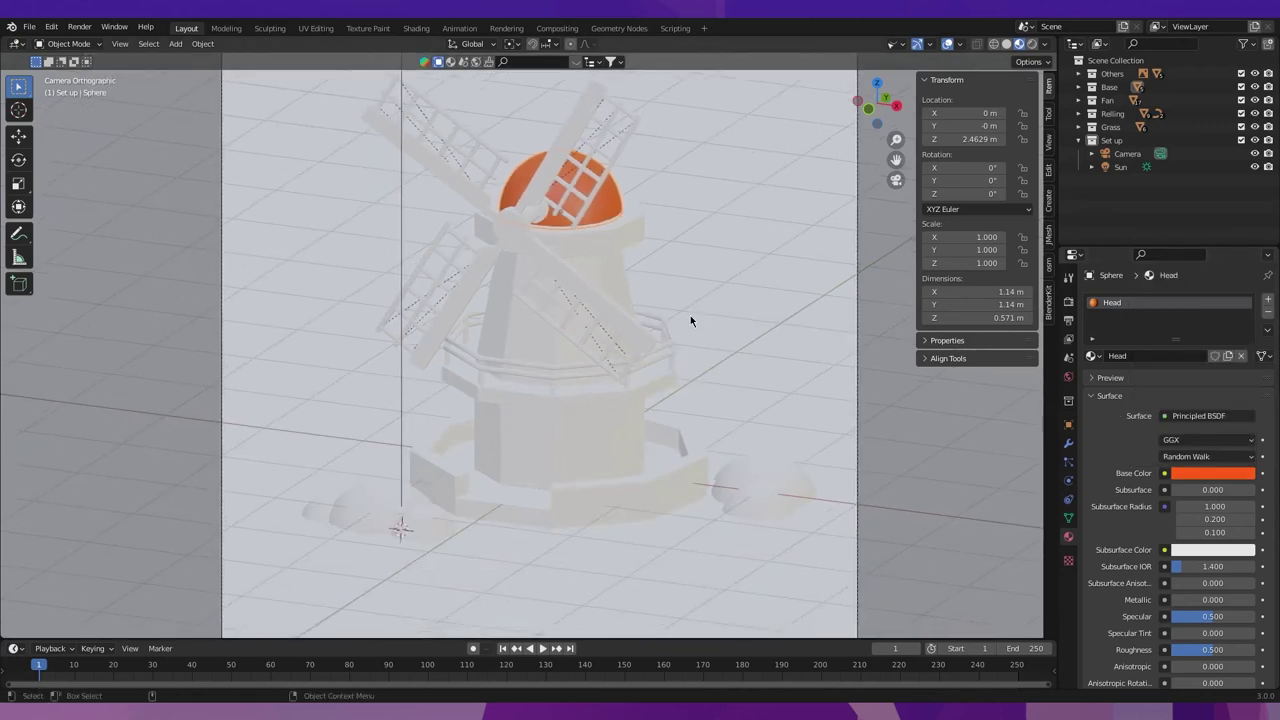
left_click(1217, 474)
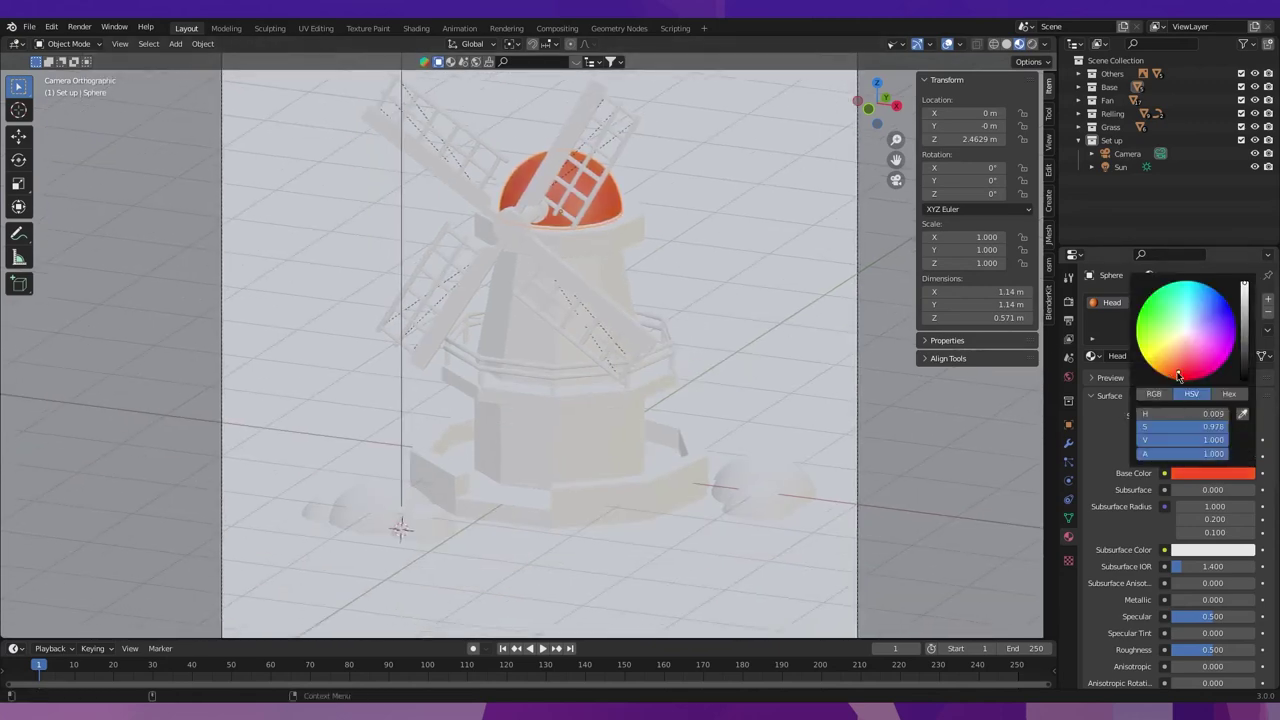
left_click_drag(1174, 371, 1176, 378)
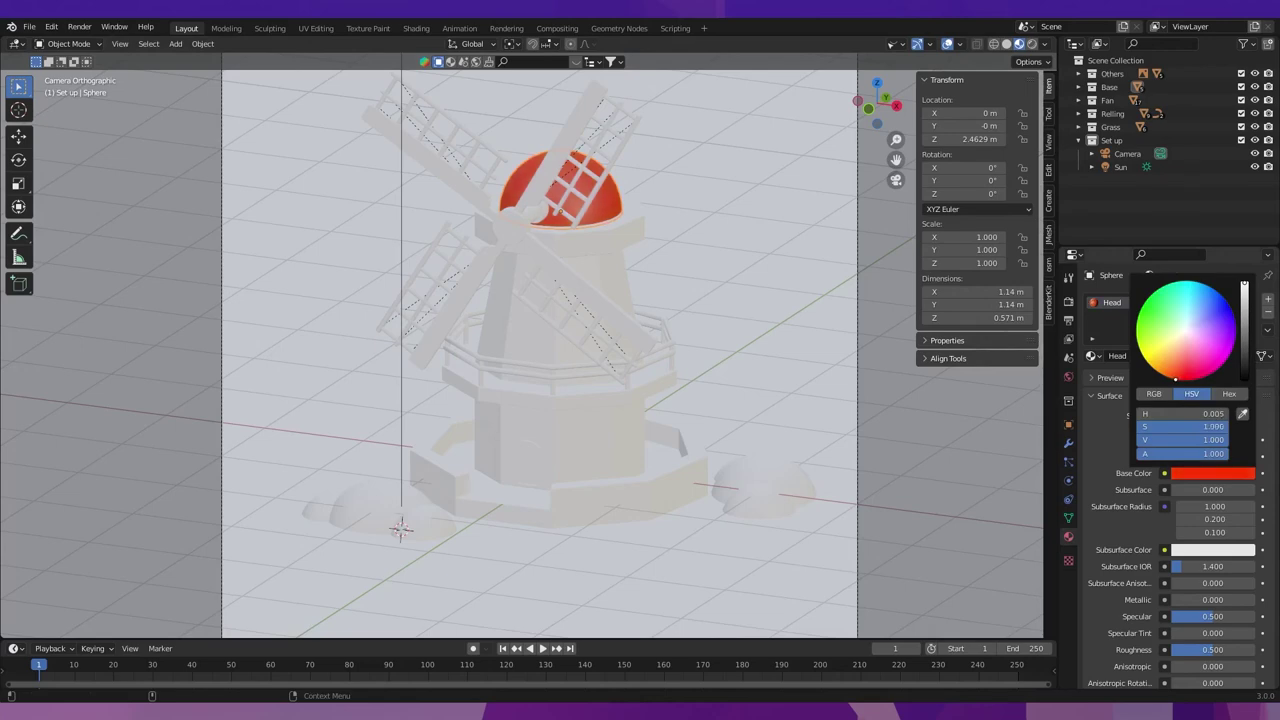
scroll(649, 357, "down", 1)
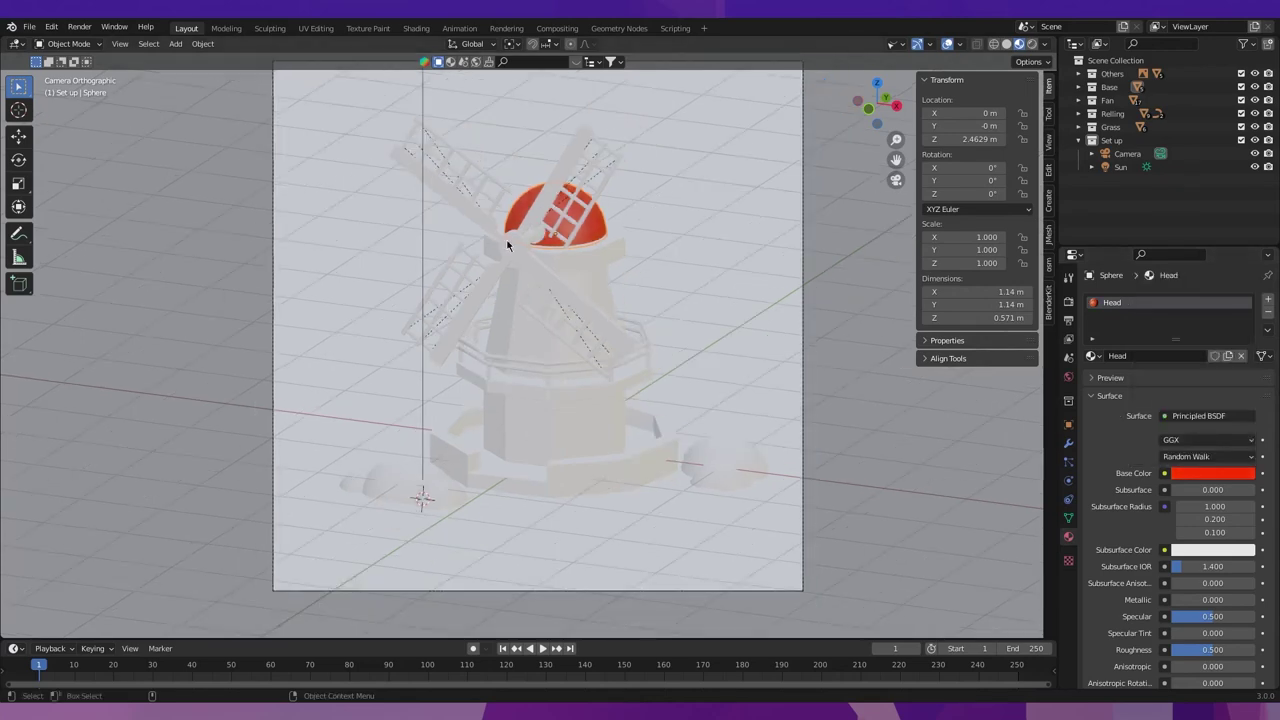
left_click(605, 267)
left_click(1094, 356)
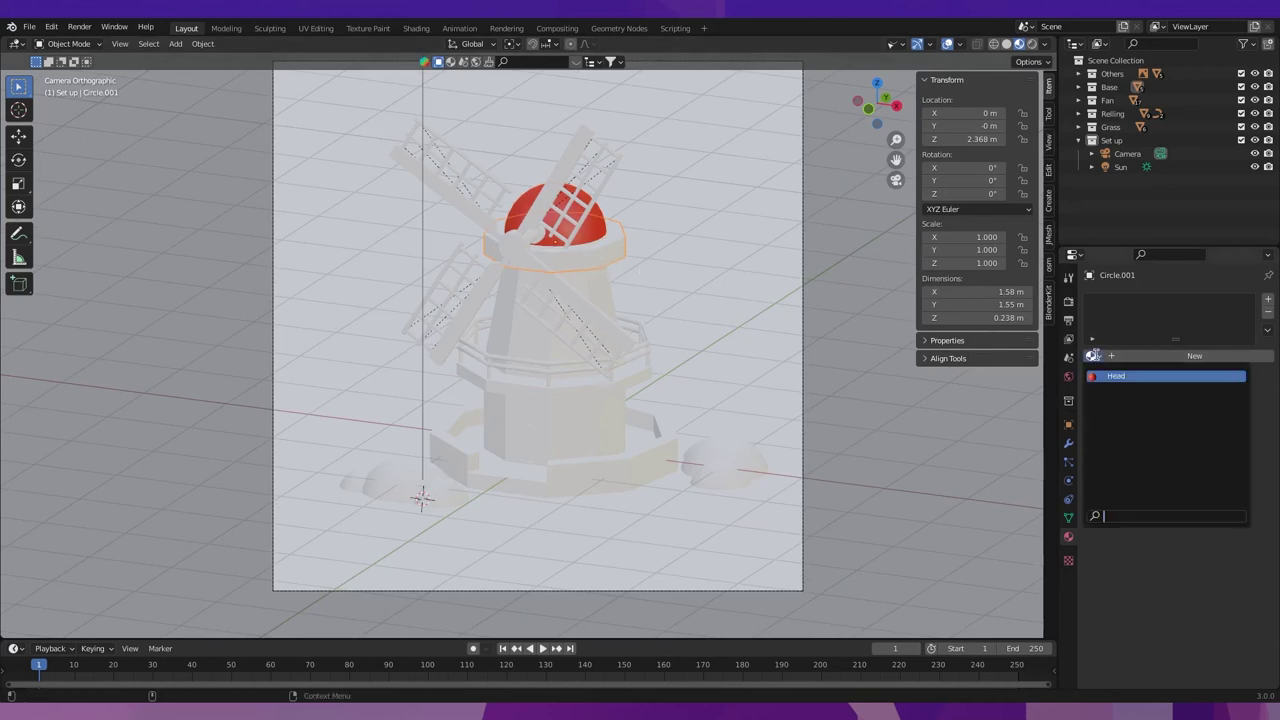
Assign Head to the ring, make it a single-user Head.001, and tint it more orange.
left_click(1126, 376)
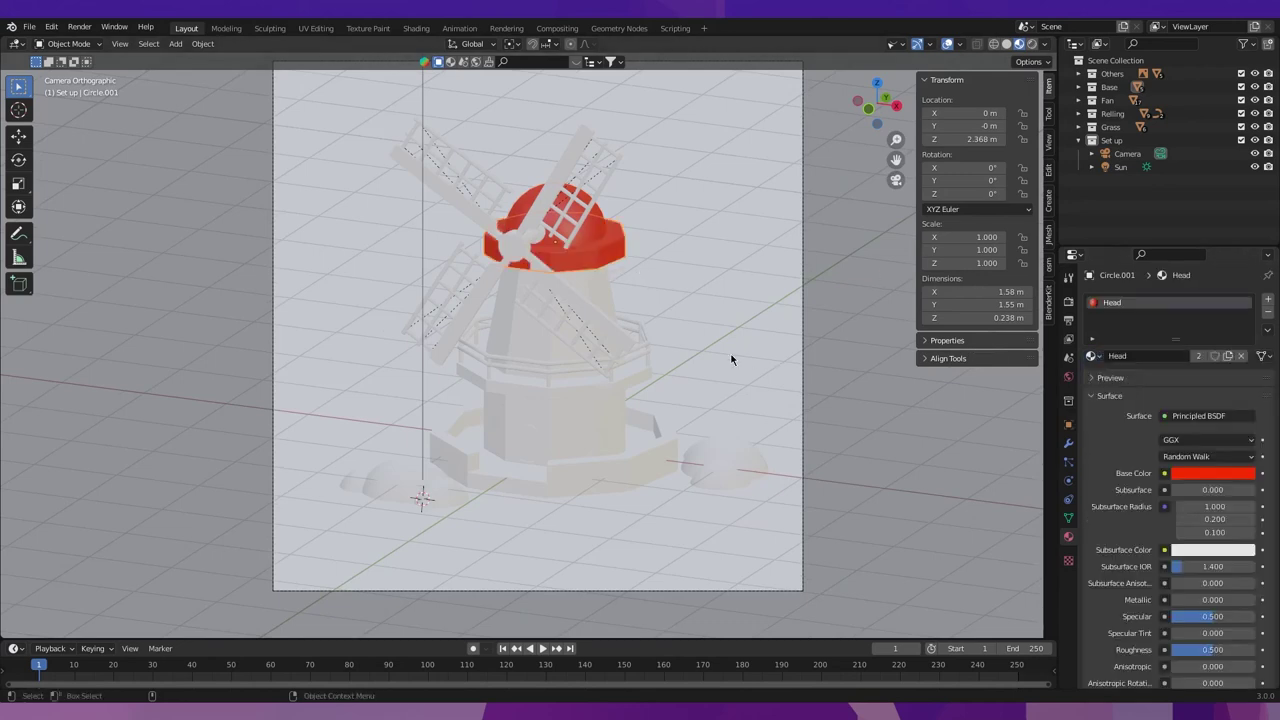
left_click(1198, 356)
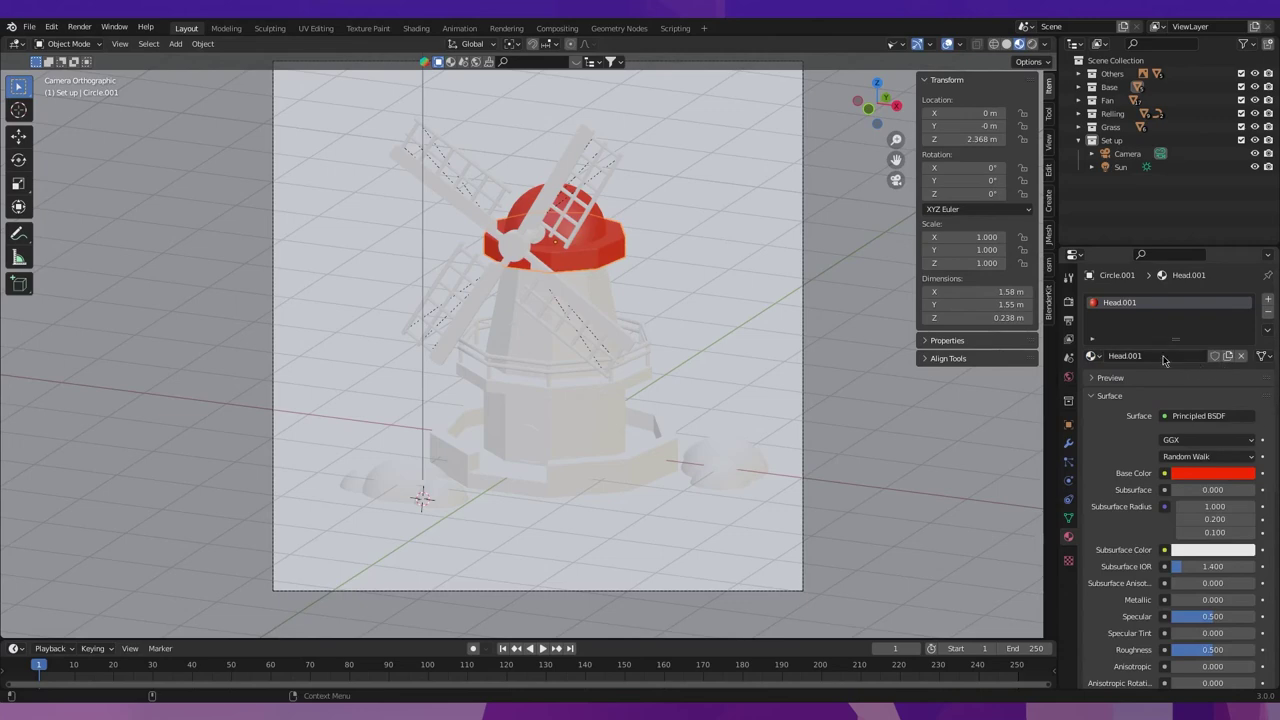
left_click(1224, 474)
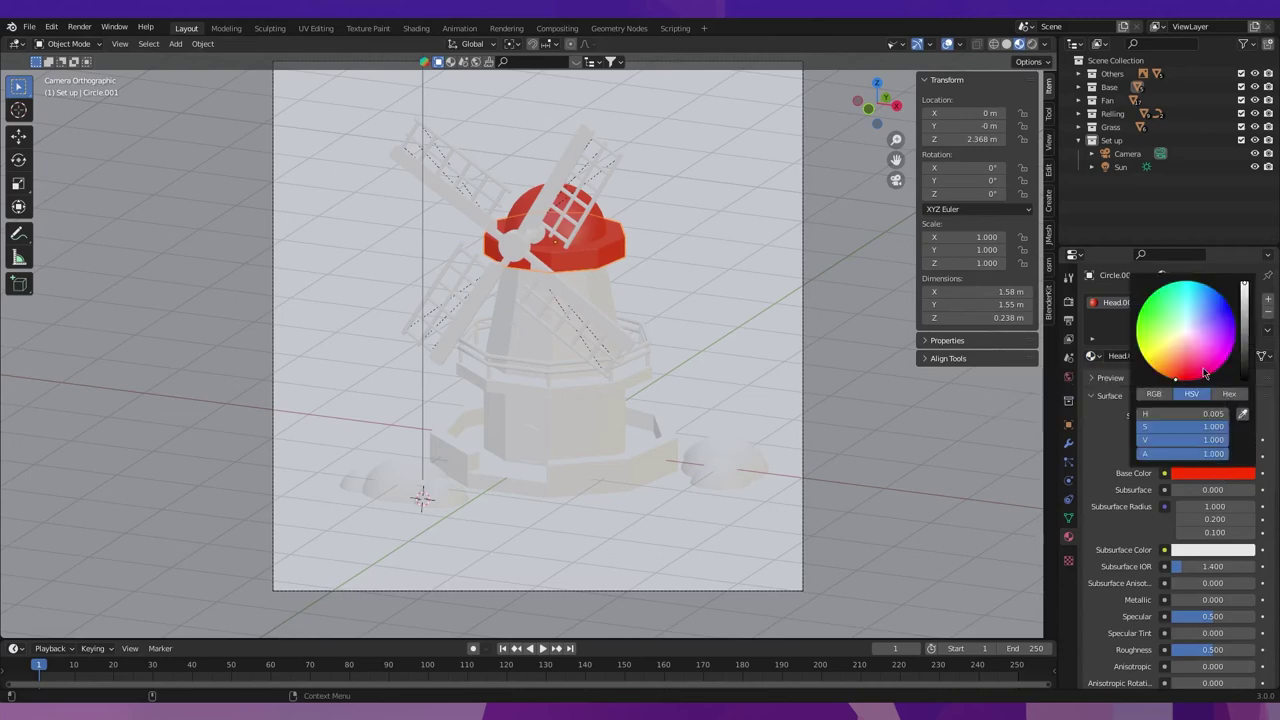
left_click_drag(1177, 378, 1175, 377)
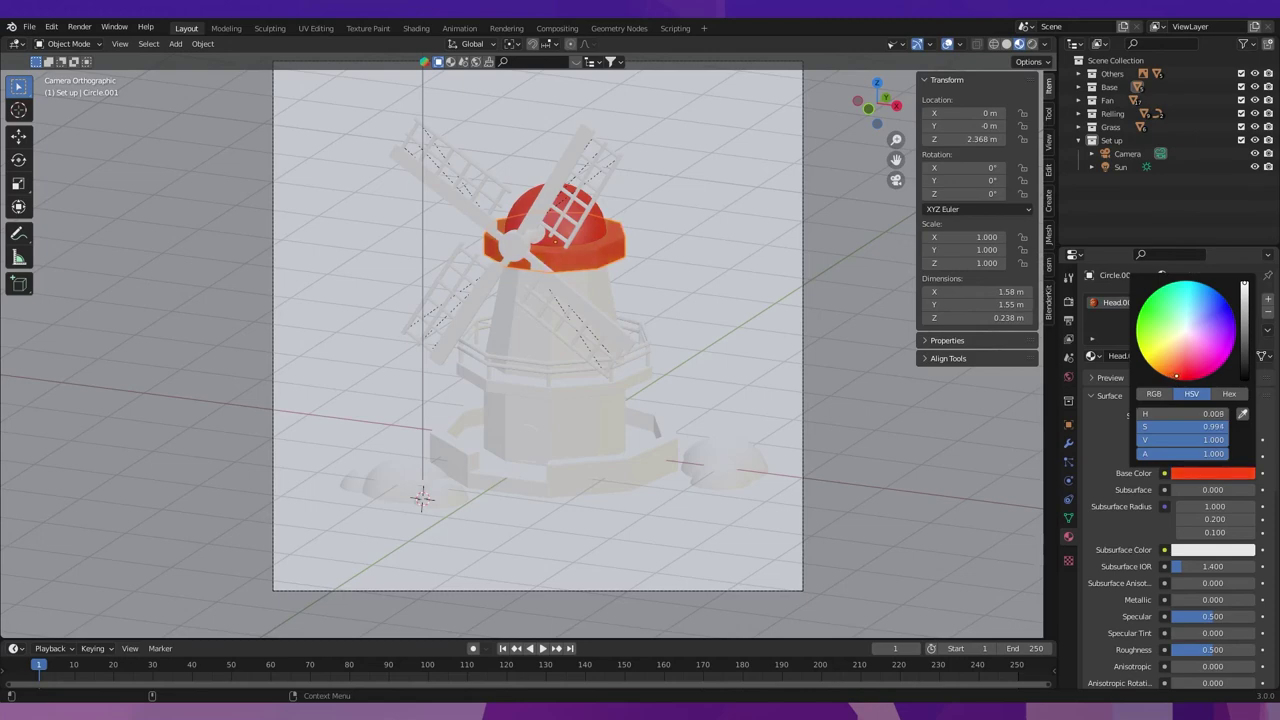
scroll(567, 418, "up", 1)
left_click(573, 405)
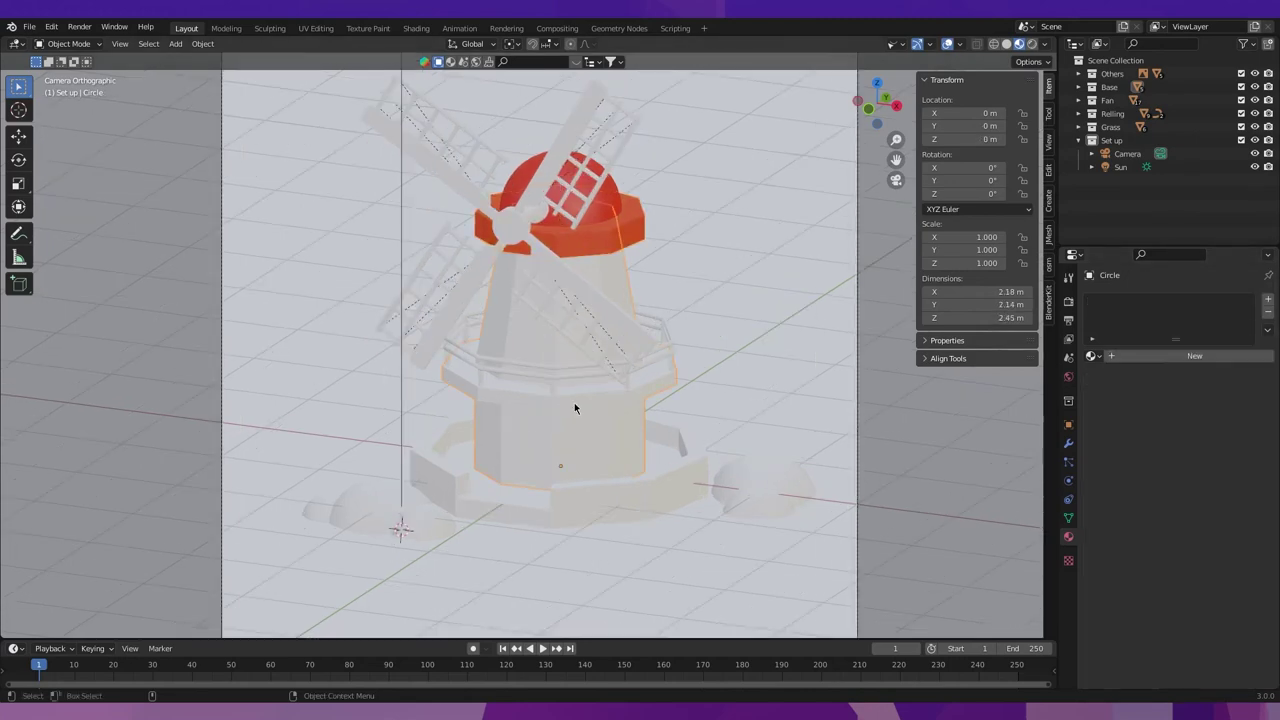
Isolate the windmill body in local view and assign it the red Head material.
key("KP_Divide")
key("ctrl+Tab")
key("Escape")
left_click(1093, 356)
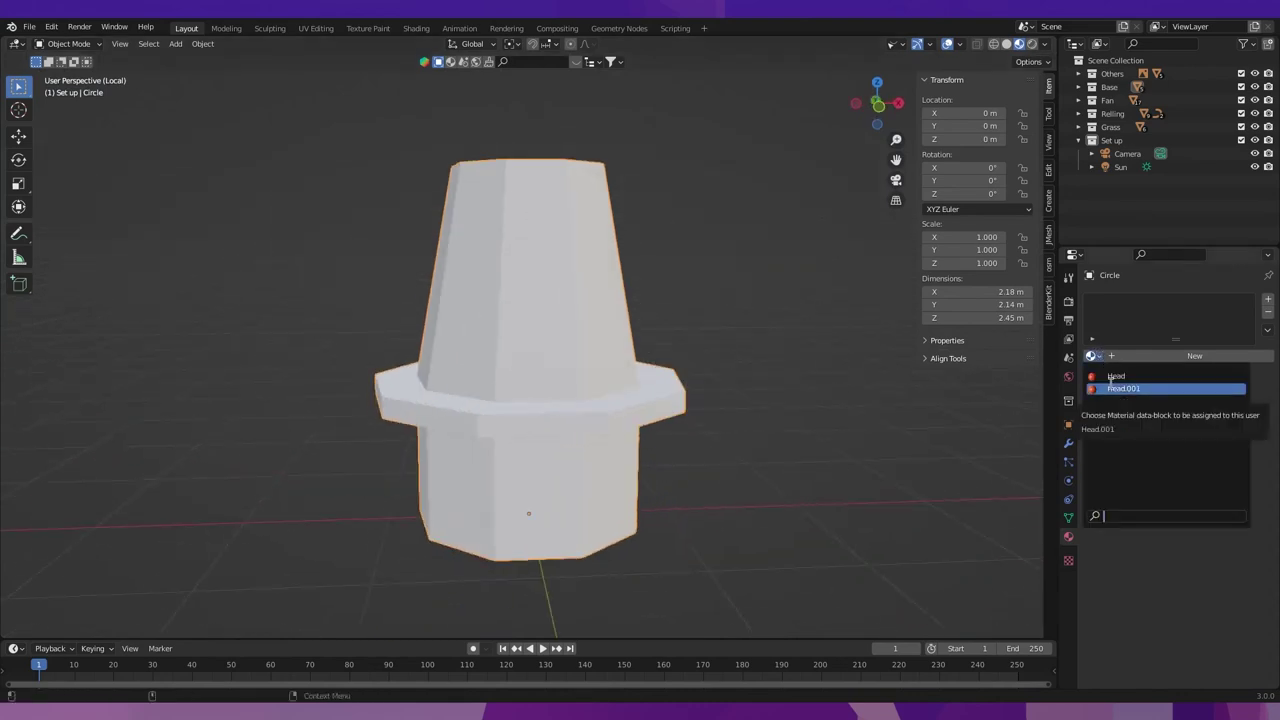
left_click(1116, 376)
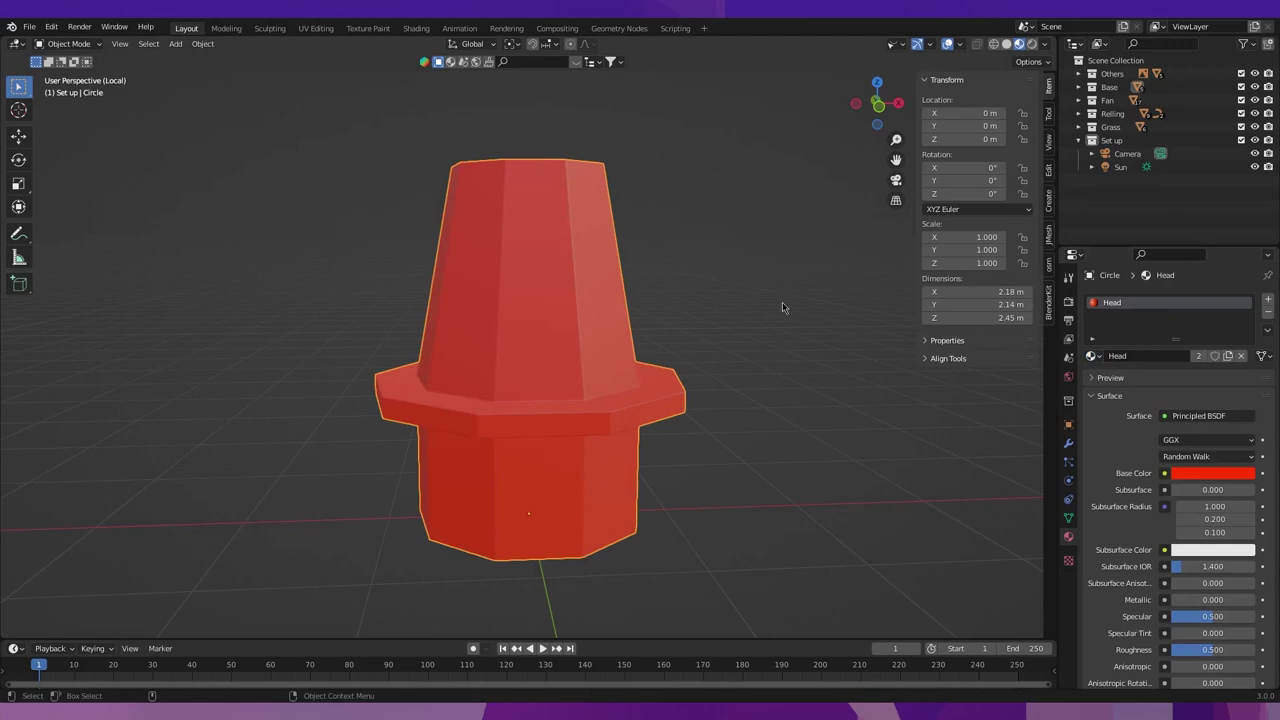
Select the rim band's faces and add a second material slot holding Head.001.
left_click(877, 104)
key("Tab")
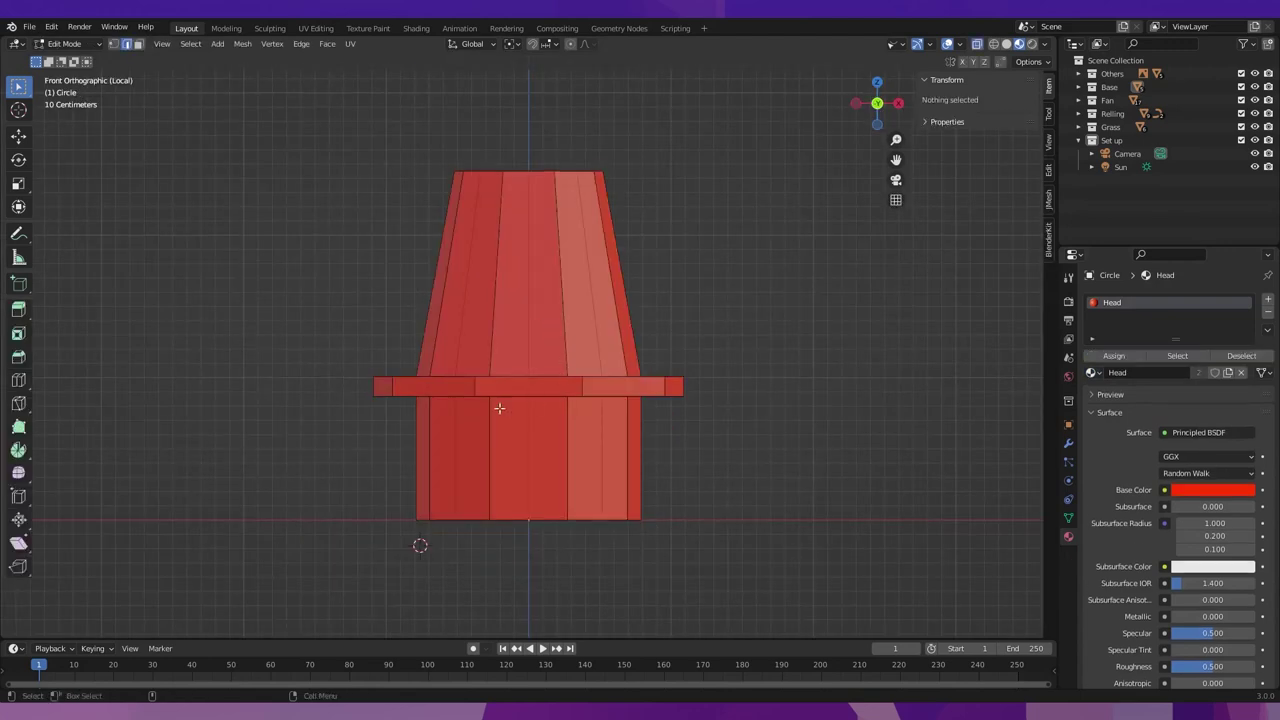
key("3")
left_click_drag(335, 405, 774, 365)
right_click(679, 395)
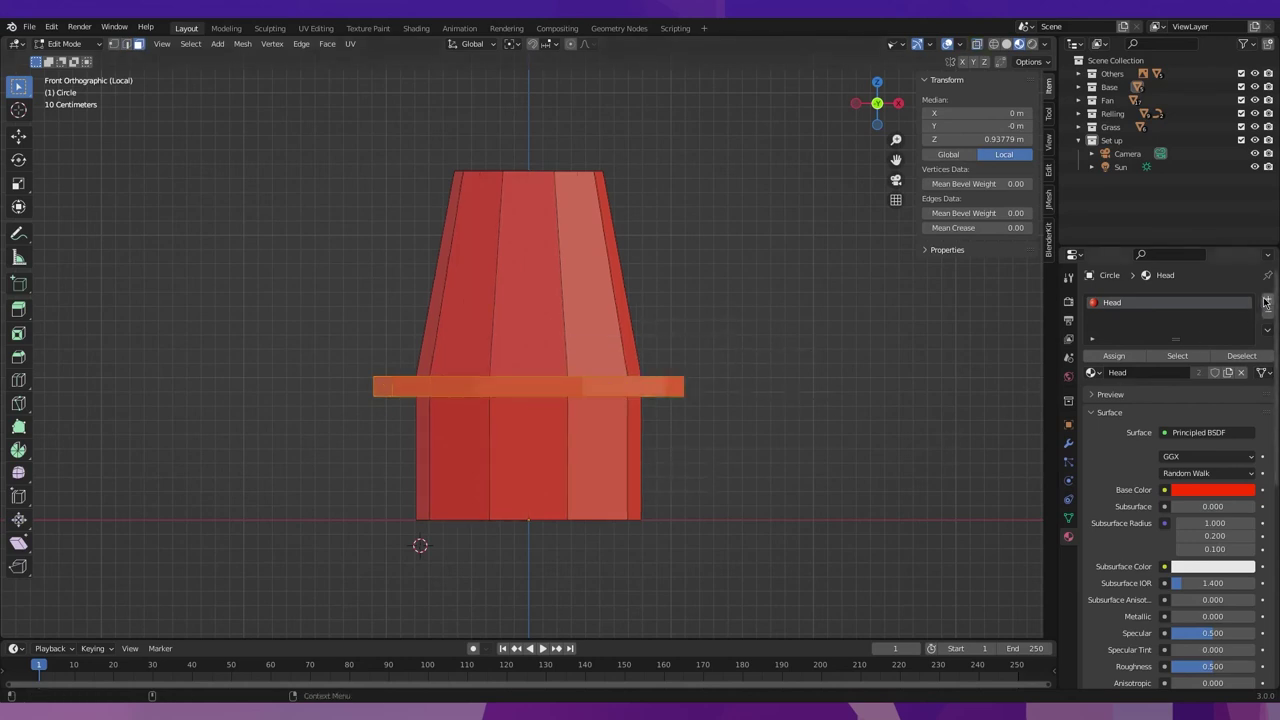
left_click(1267, 301)
left_click(1094, 394)
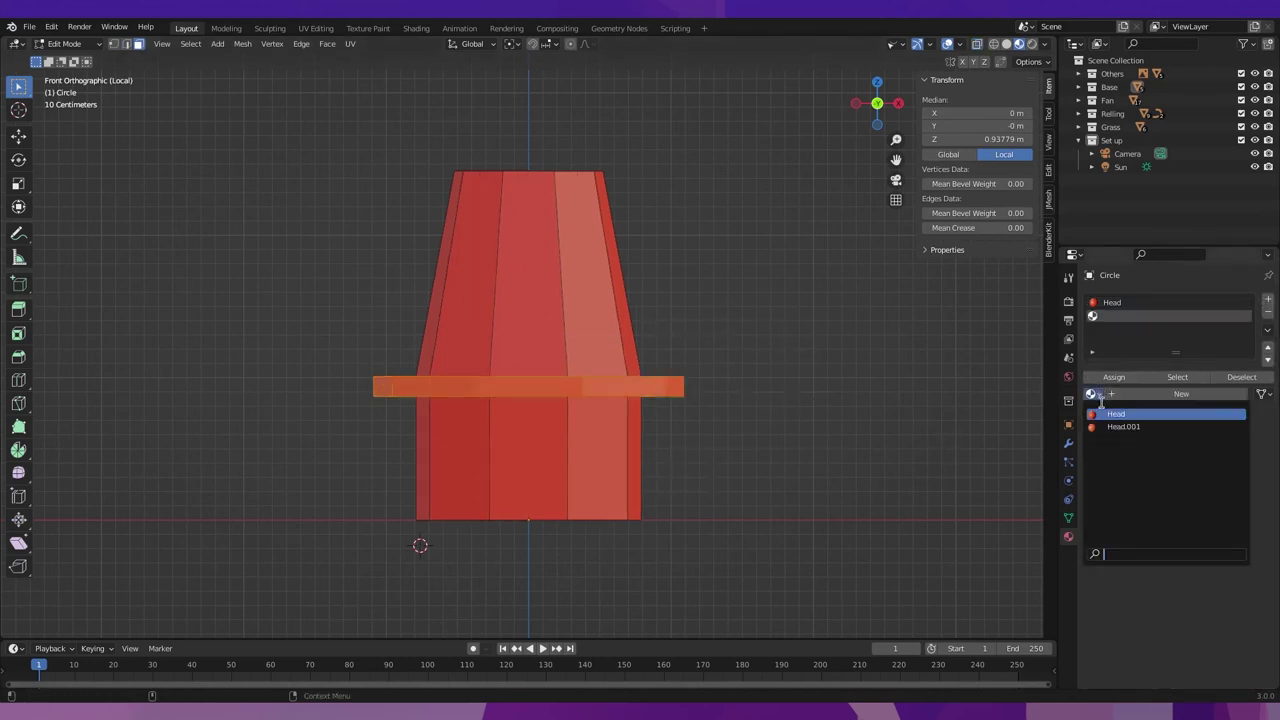
left_click(1130, 427)
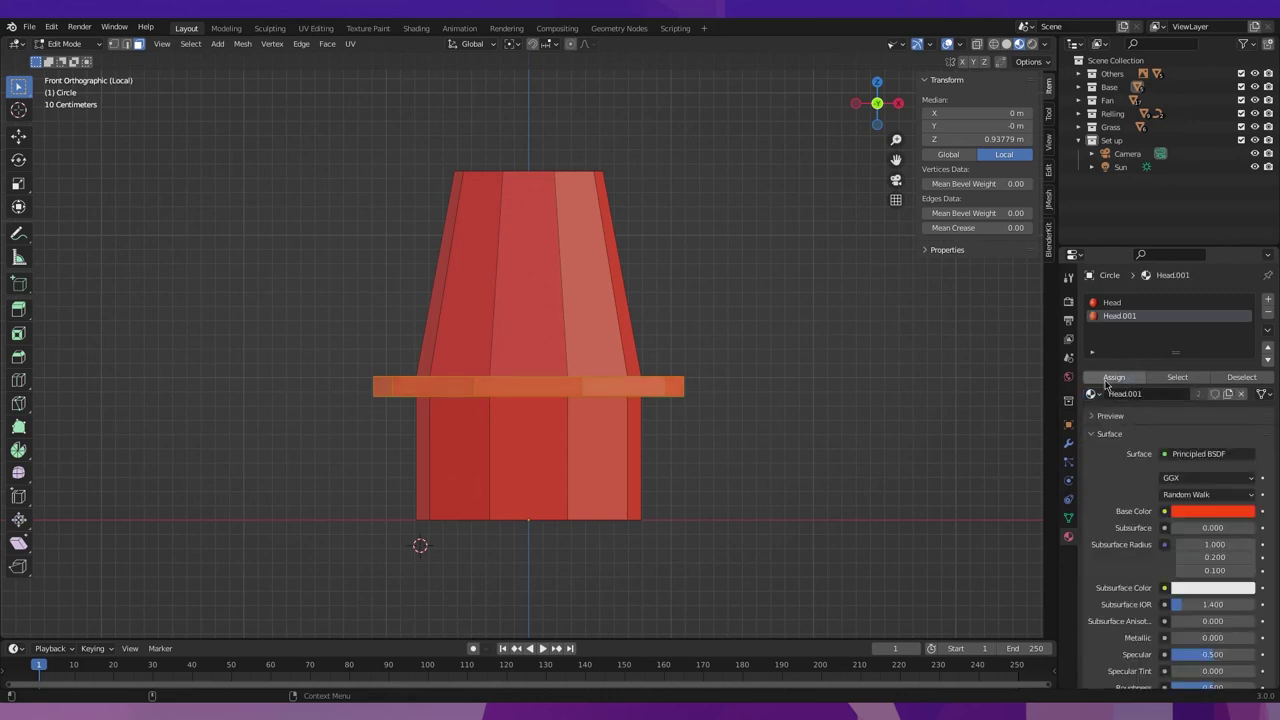
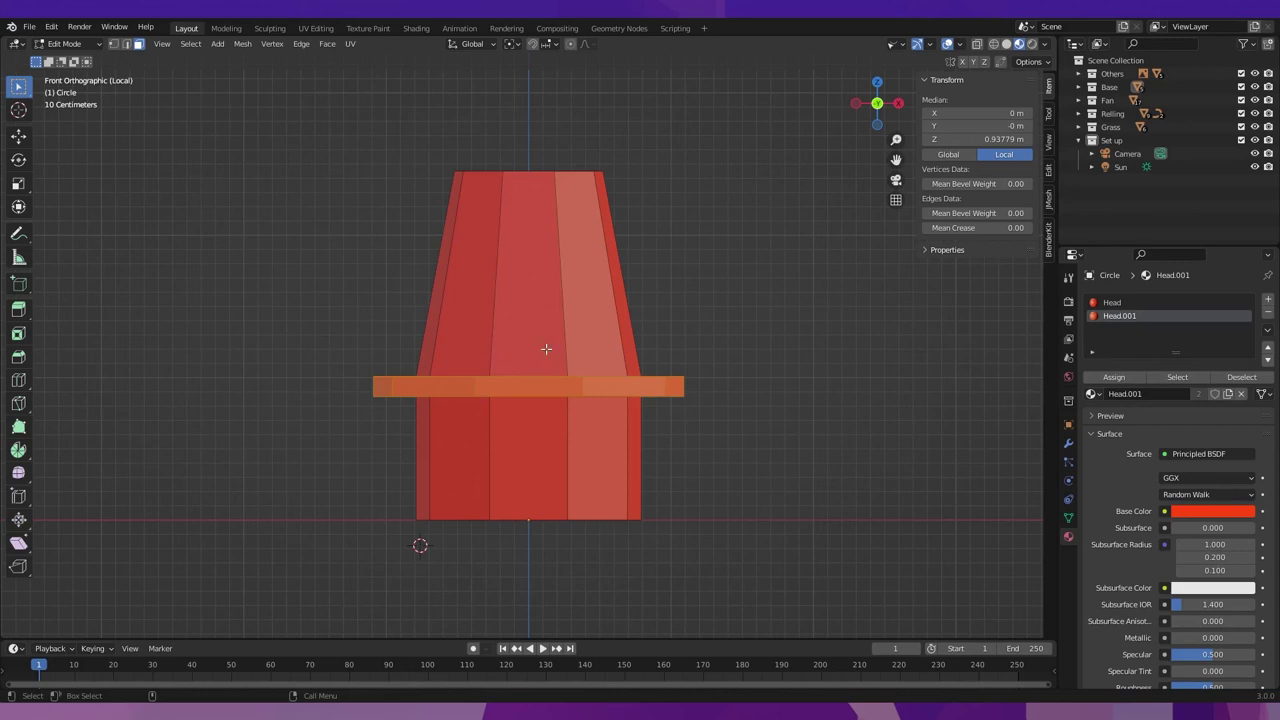
Select the upper tapered tower faces and assign them a new white material named Body.
left_click_drag(314, 102, 697, 380)
left_click(1268, 302)
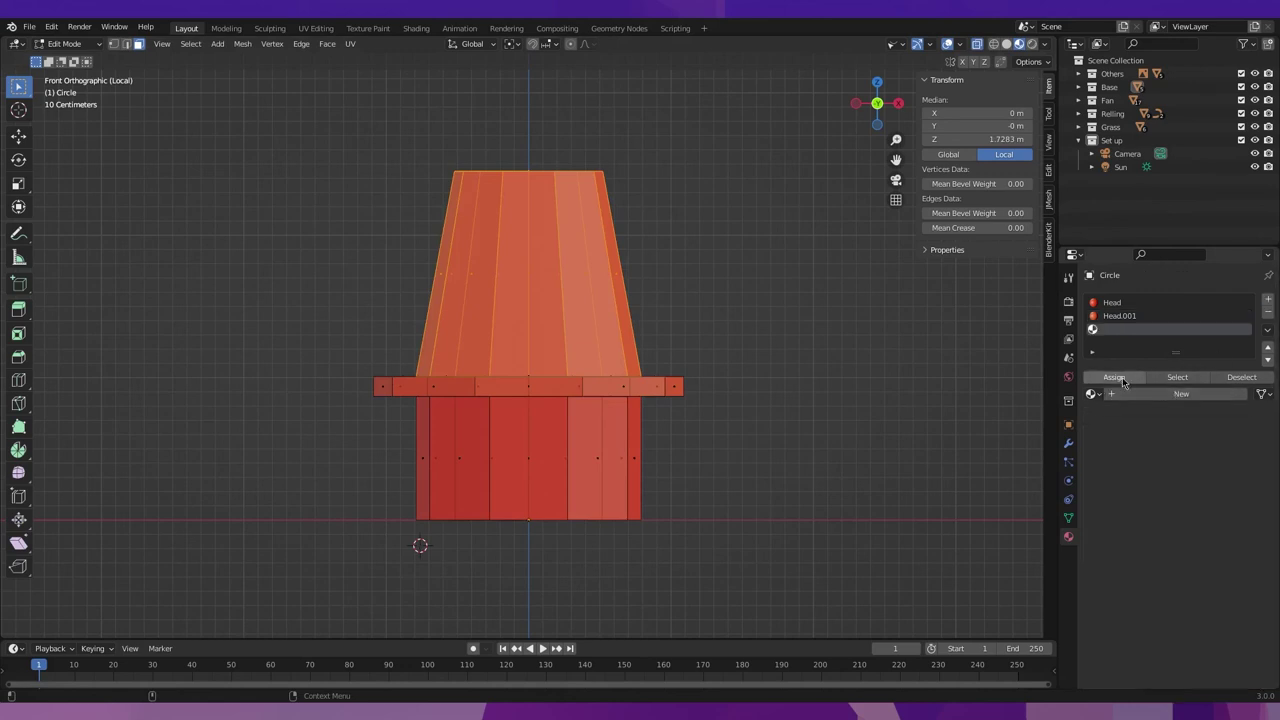
left_click(1170, 393)
double_click(1135, 393)
type("Bo")
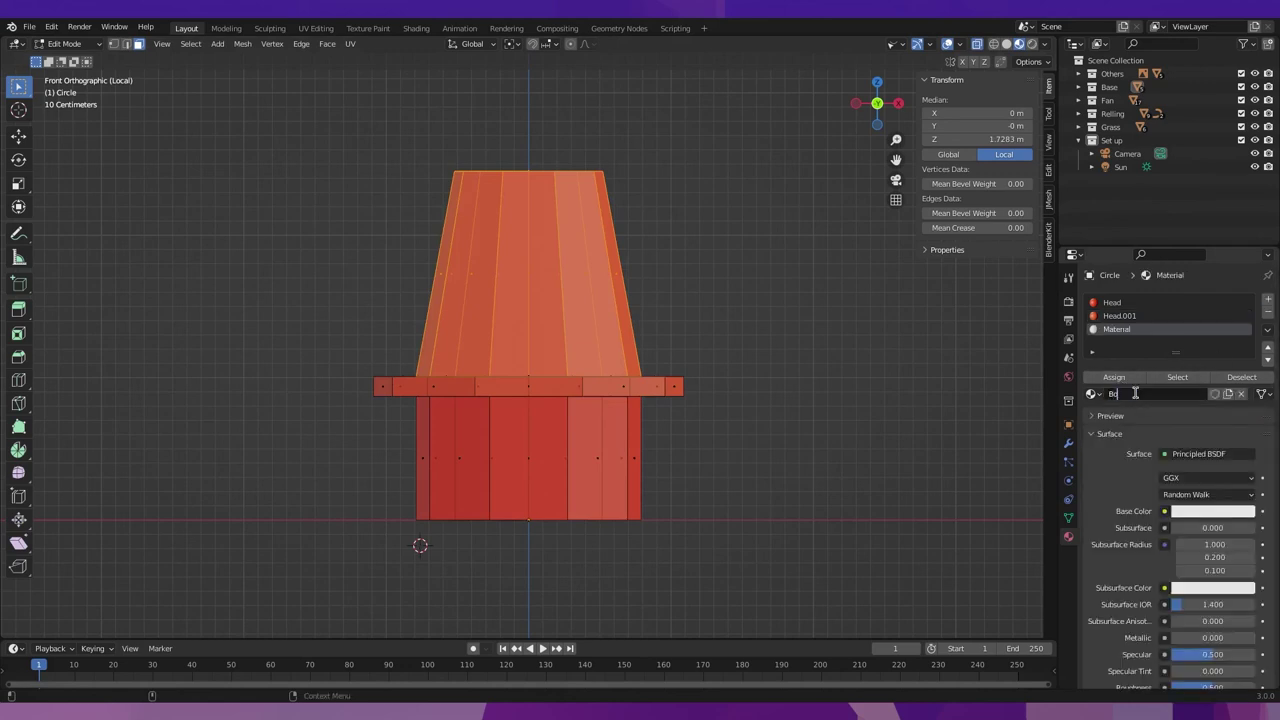
key("Return")
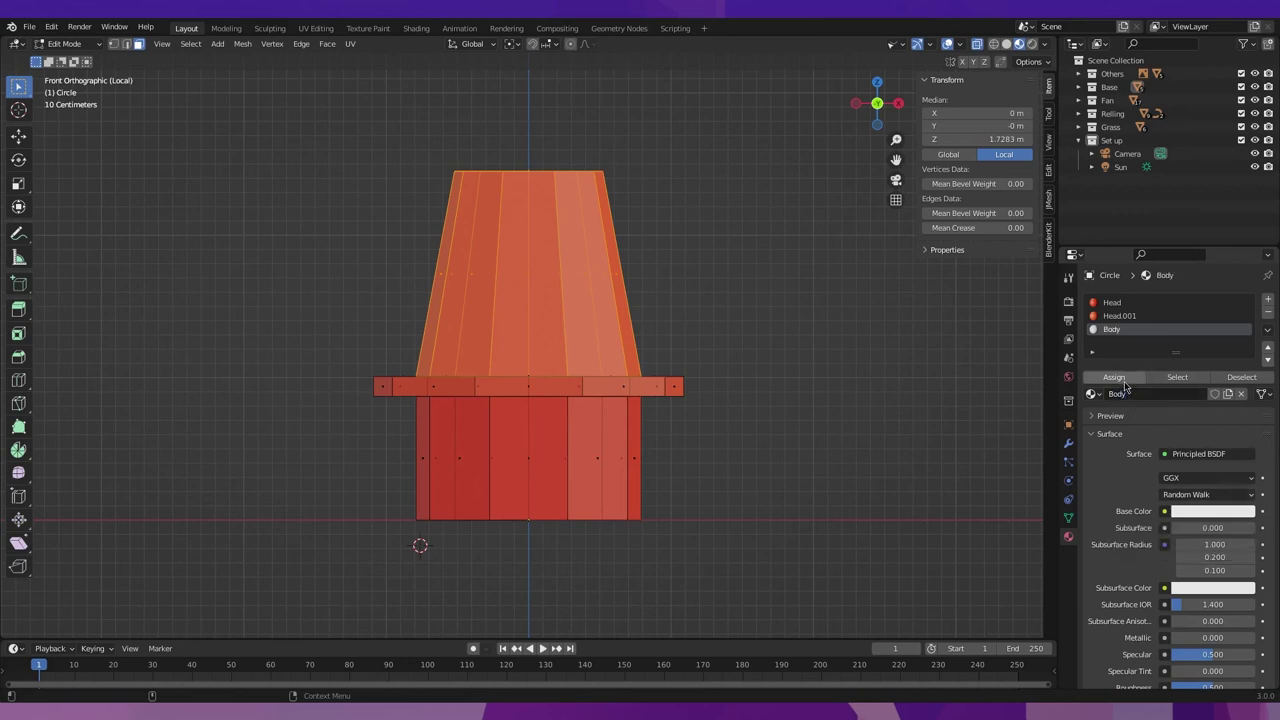
left_click(1118, 378)
Return to Object Mode and leave local view to show the whole windmill.
key("ctrl+Tab")
left_click(592, 338)
key("KP_Divide")
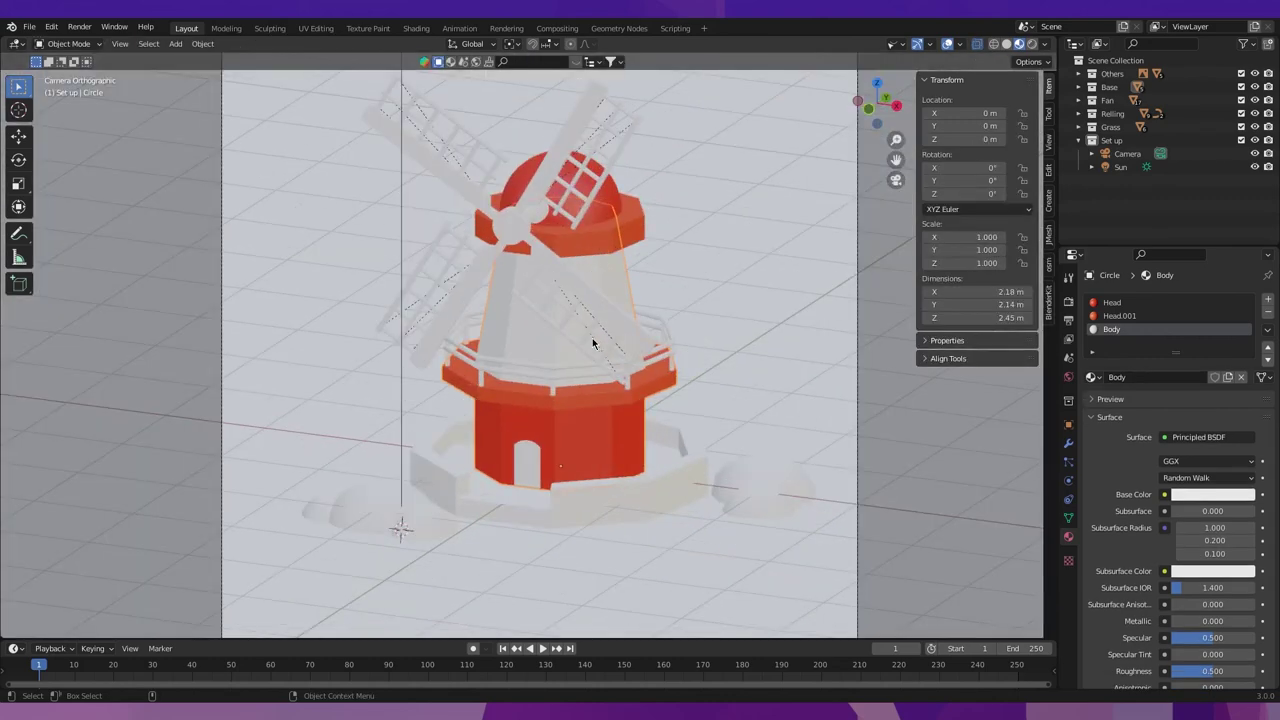
Give the base platform the existing orange-red Head.001 material.
left_click(613, 507)
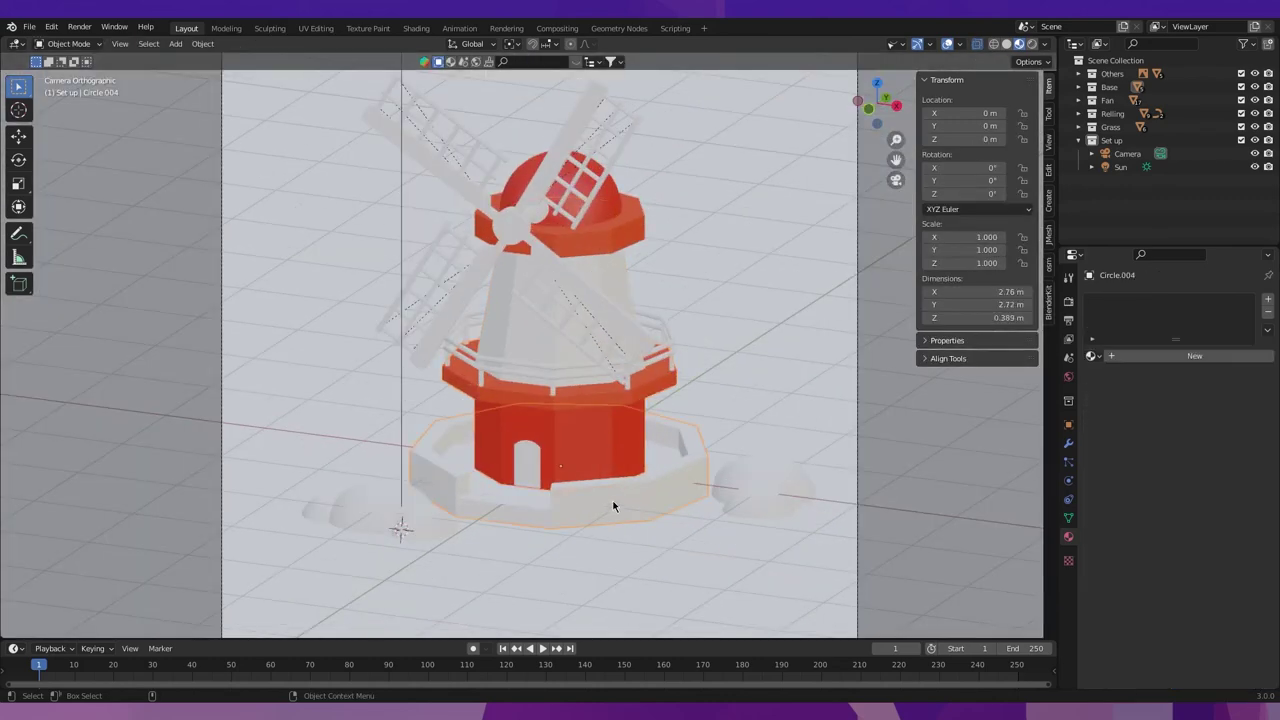
left_click(1092, 356)
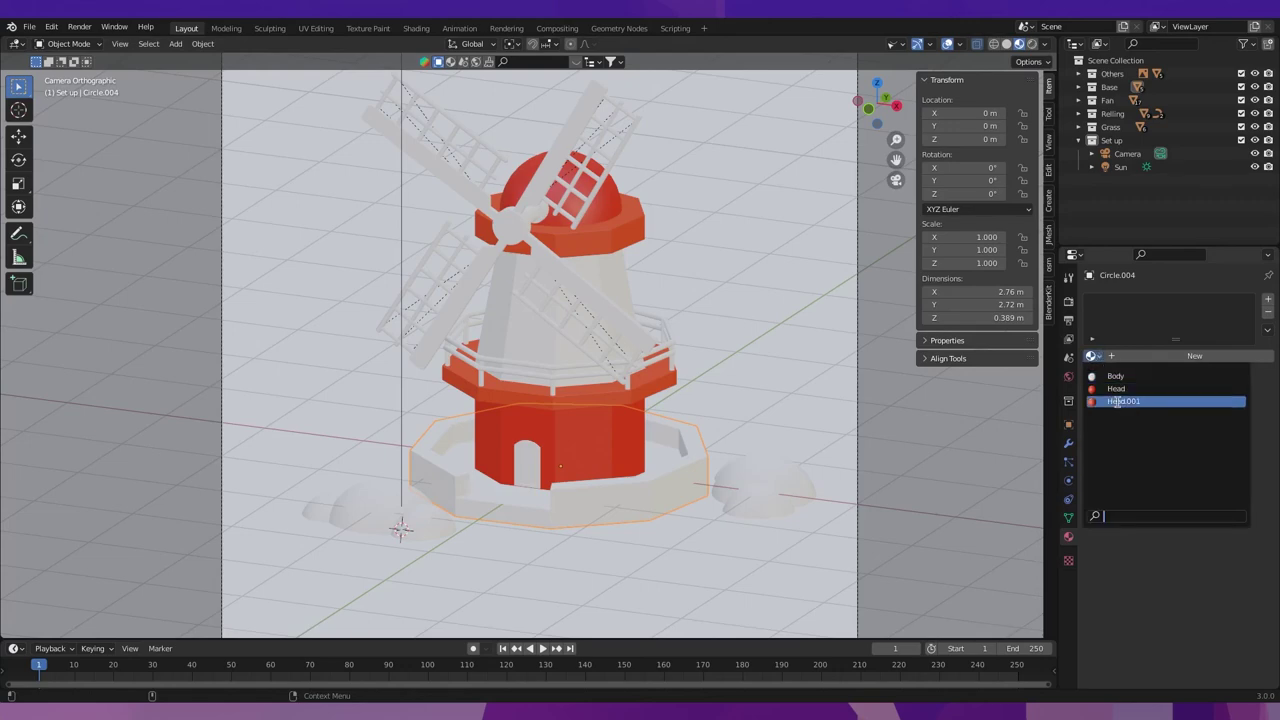
left_click(1110, 401)
Select the door and apply the white Body material to it.
scroll(619, 491, "up", 2)
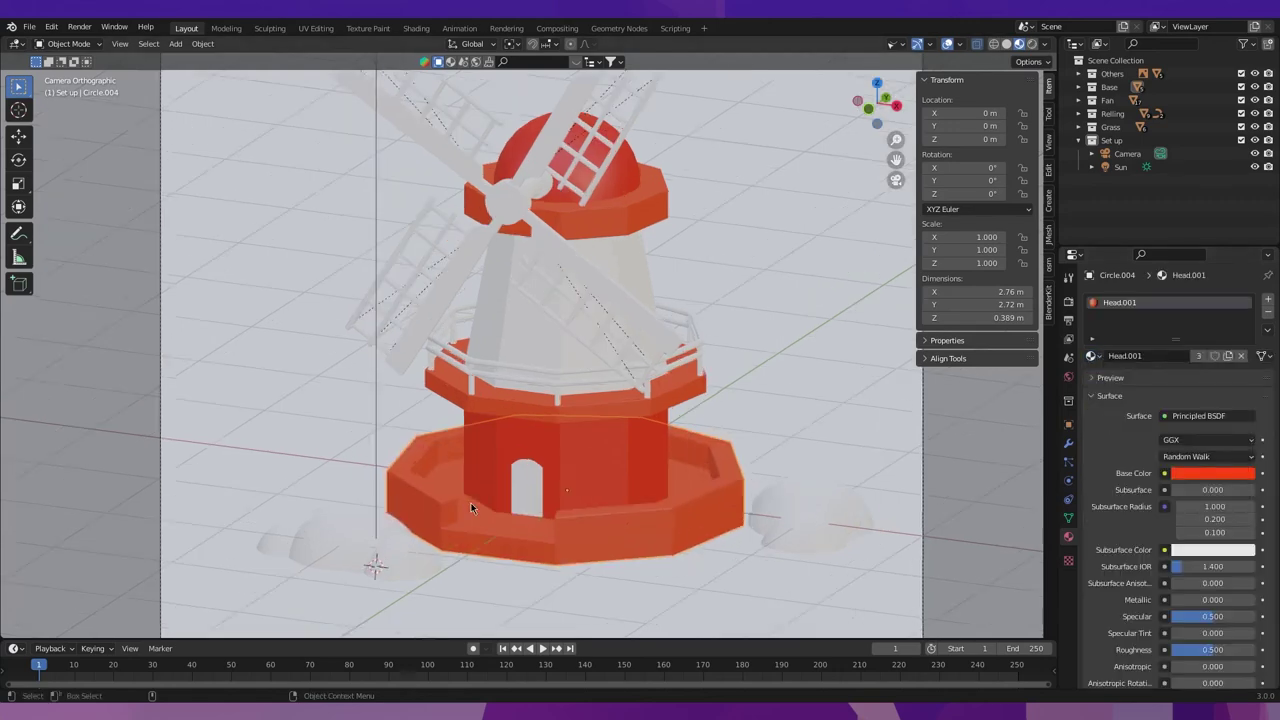
scroll(503, 482, "up", 2)
scroll(506, 425, "up", 1)
left_click(518, 457)
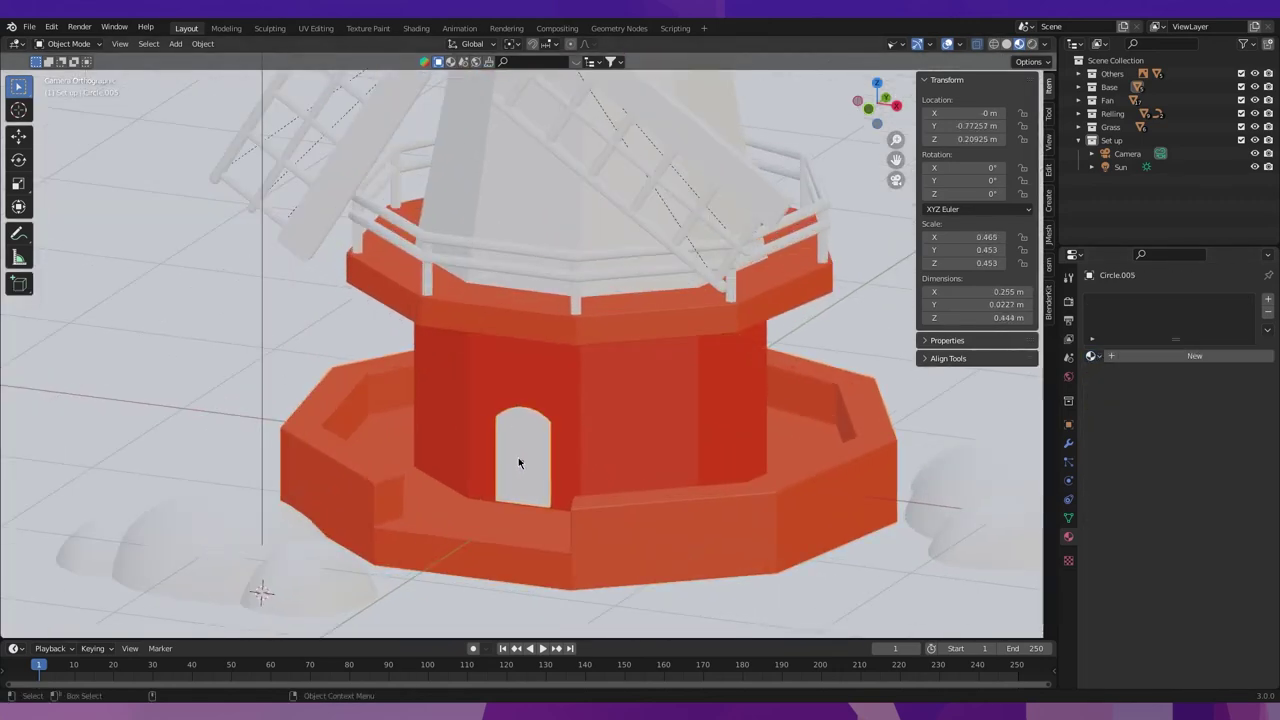
scroll(518, 457, "up", 1)
scroll(498, 420, "up", 1)
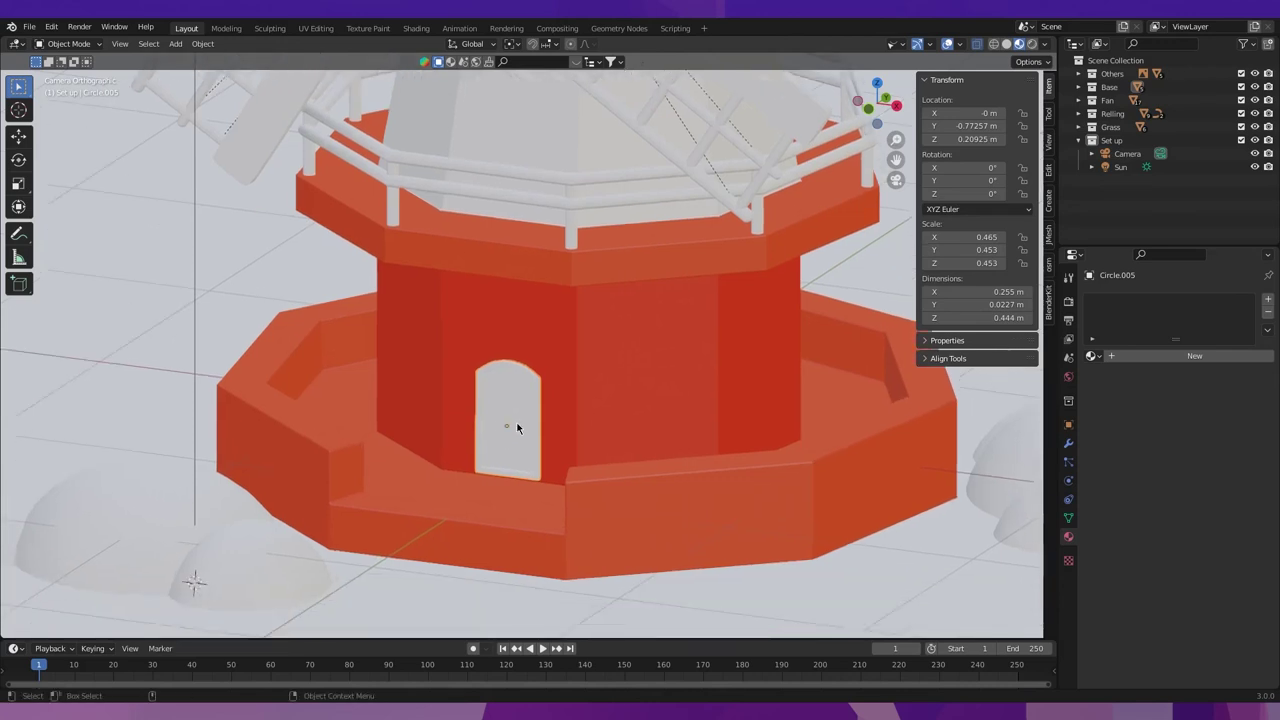
left_click(1093, 356)
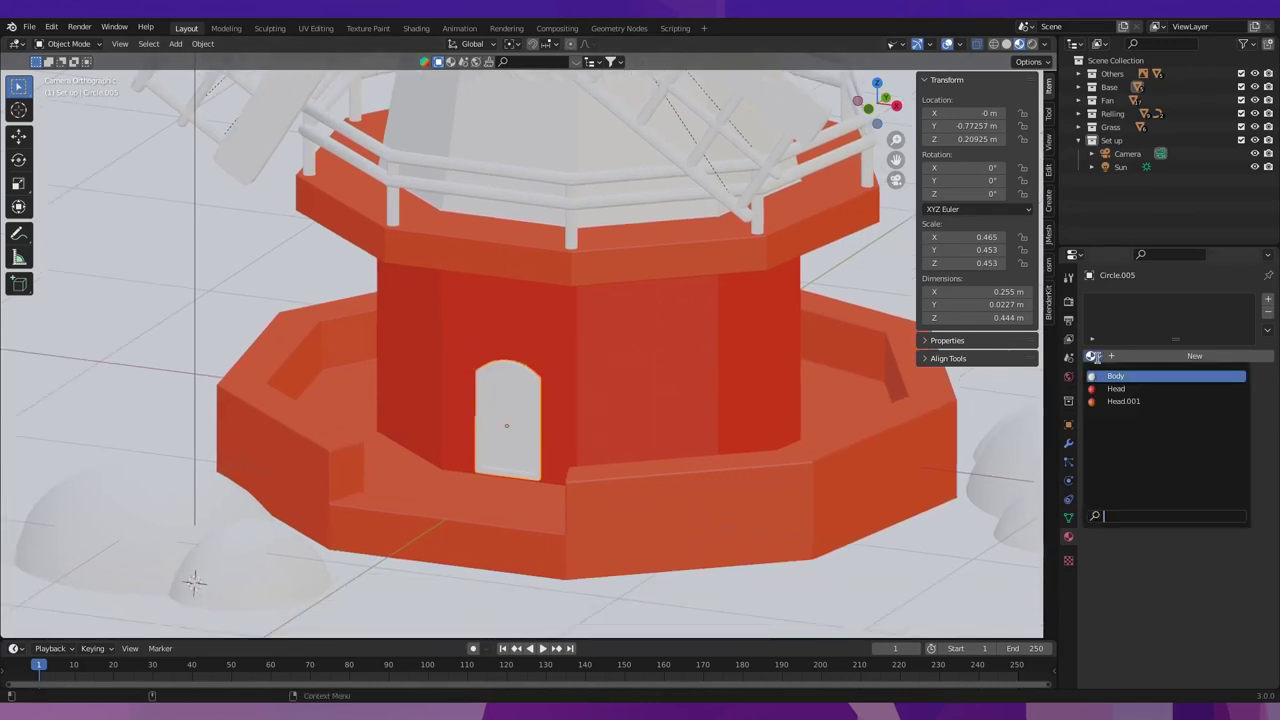
left_click(1116, 376)
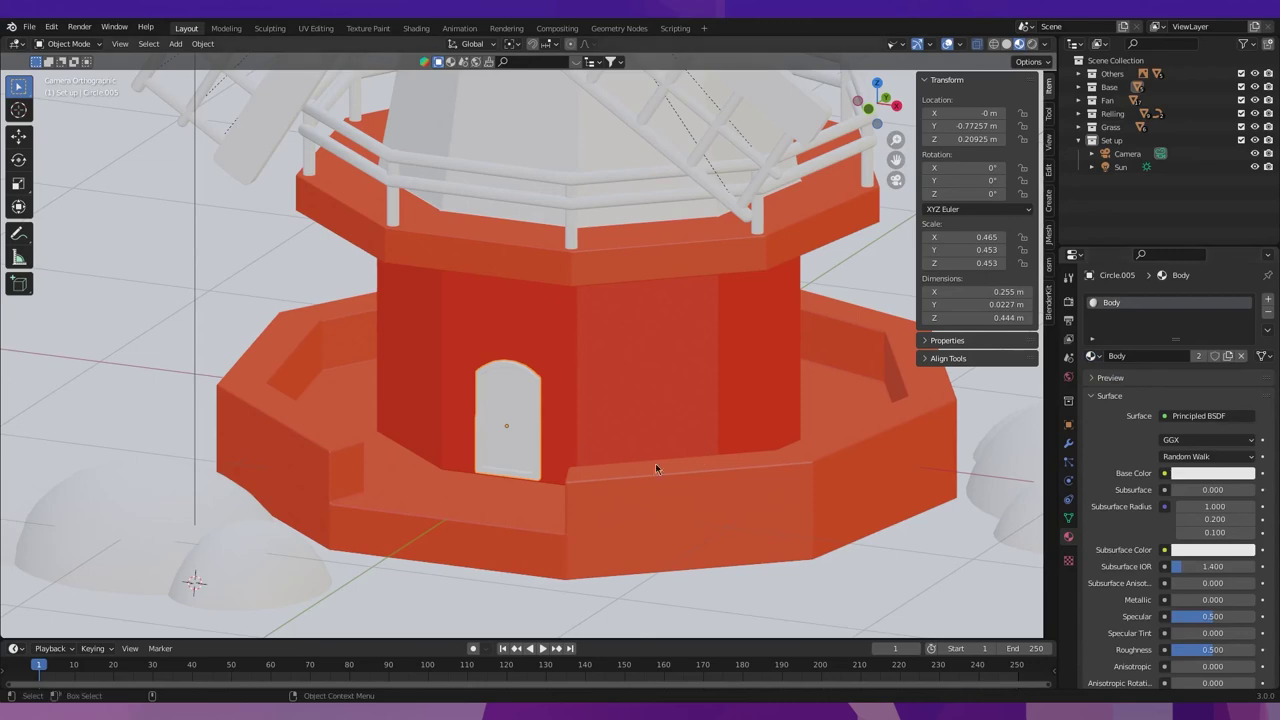
With the door isolated, add a second slot and assign the red Head material to its inner face.
key("KP_Divide")
key("Tab")
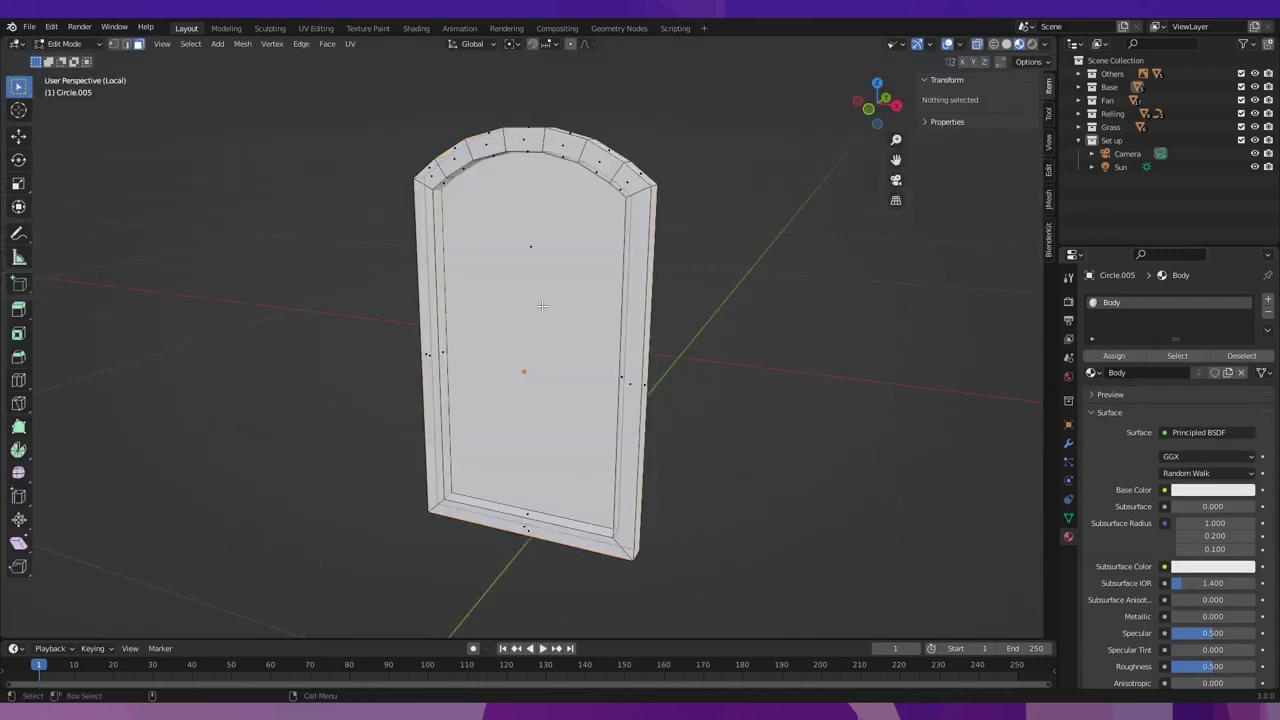
left_click(532, 269)
middle_click_drag(540, 349, 458, 349)
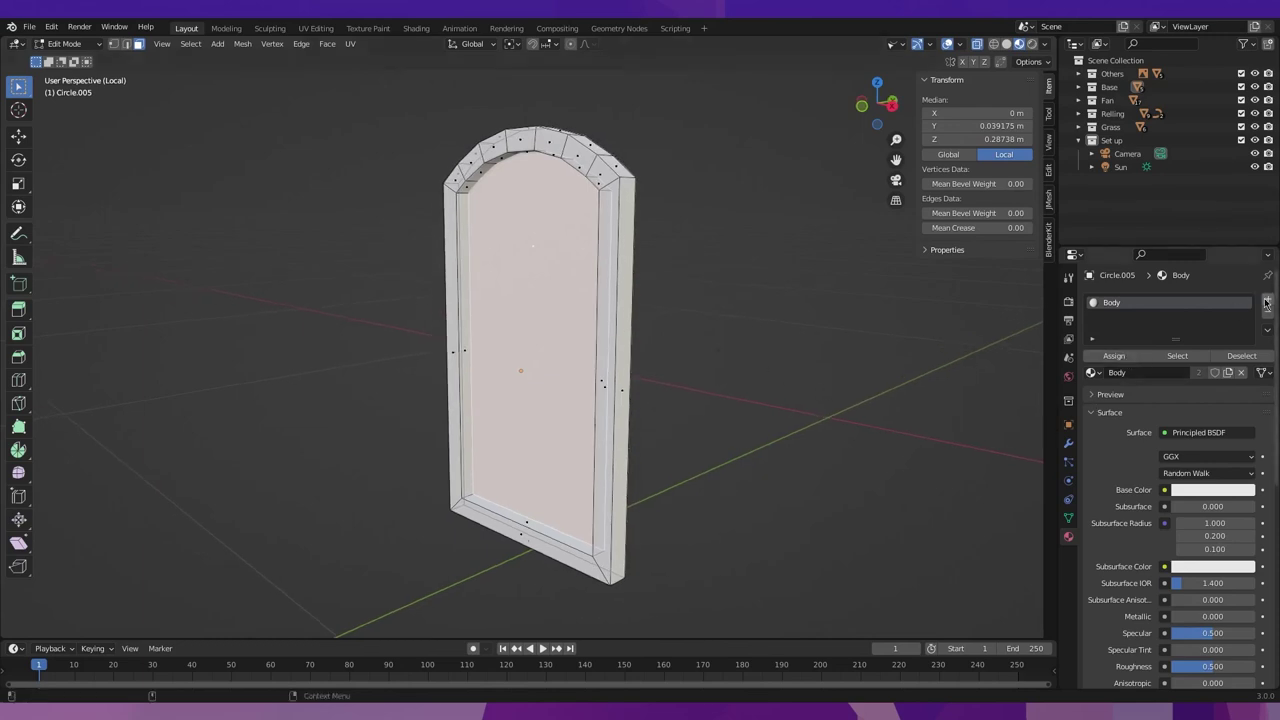
left_click(1268, 299)
left_click(1093, 393)
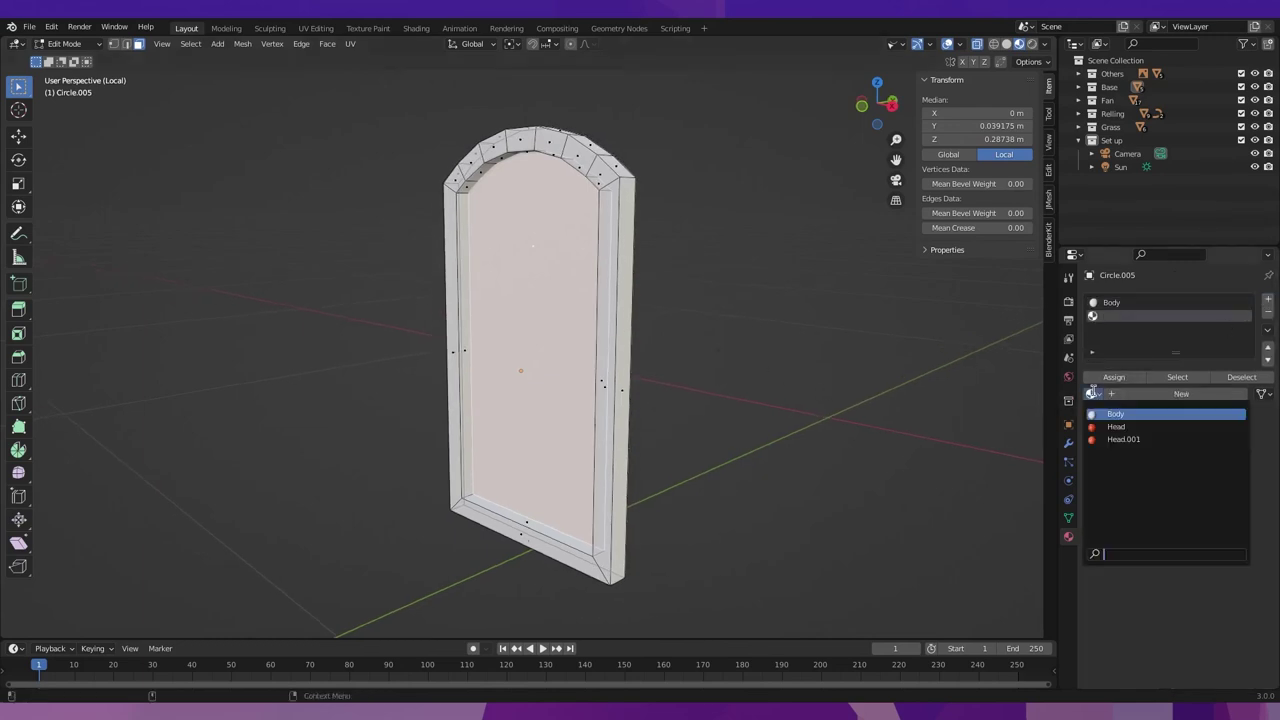
left_click(1135, 427)
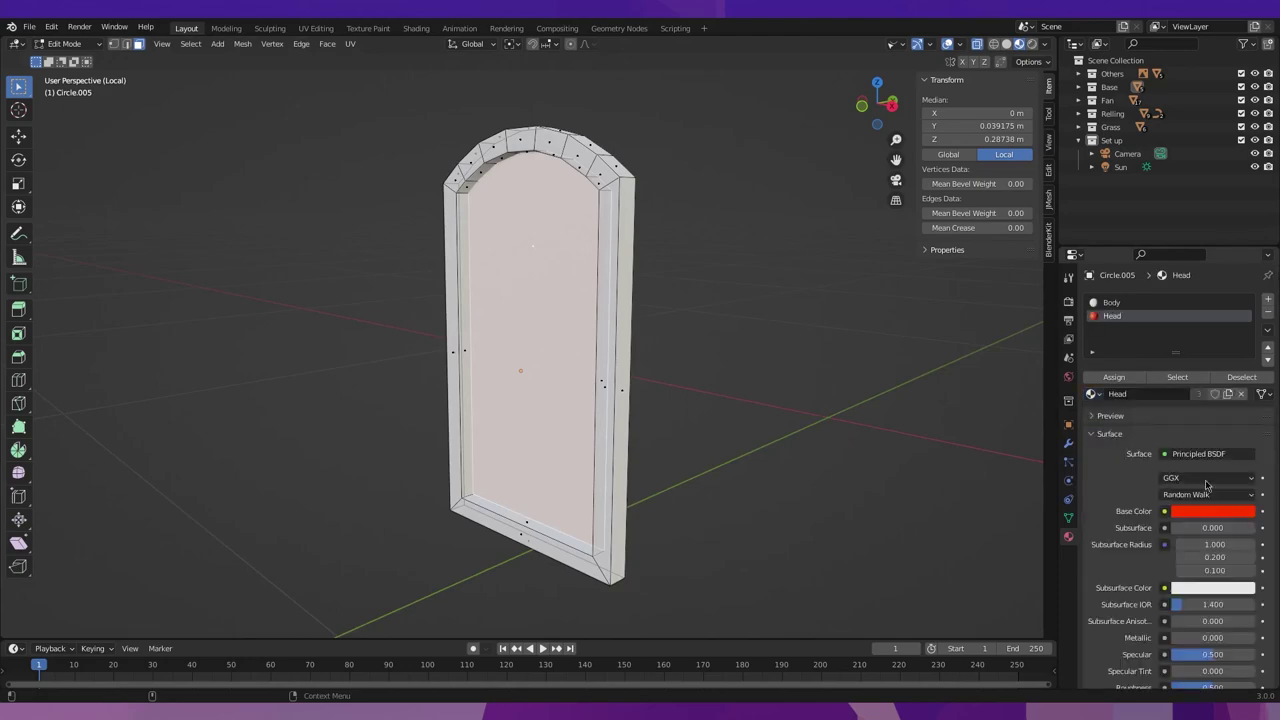
left_click(1134, 386)
Return the door to Object Mode and leave local view back to the windmill.
key("ctrl+Tab")
left_click(655, 290)
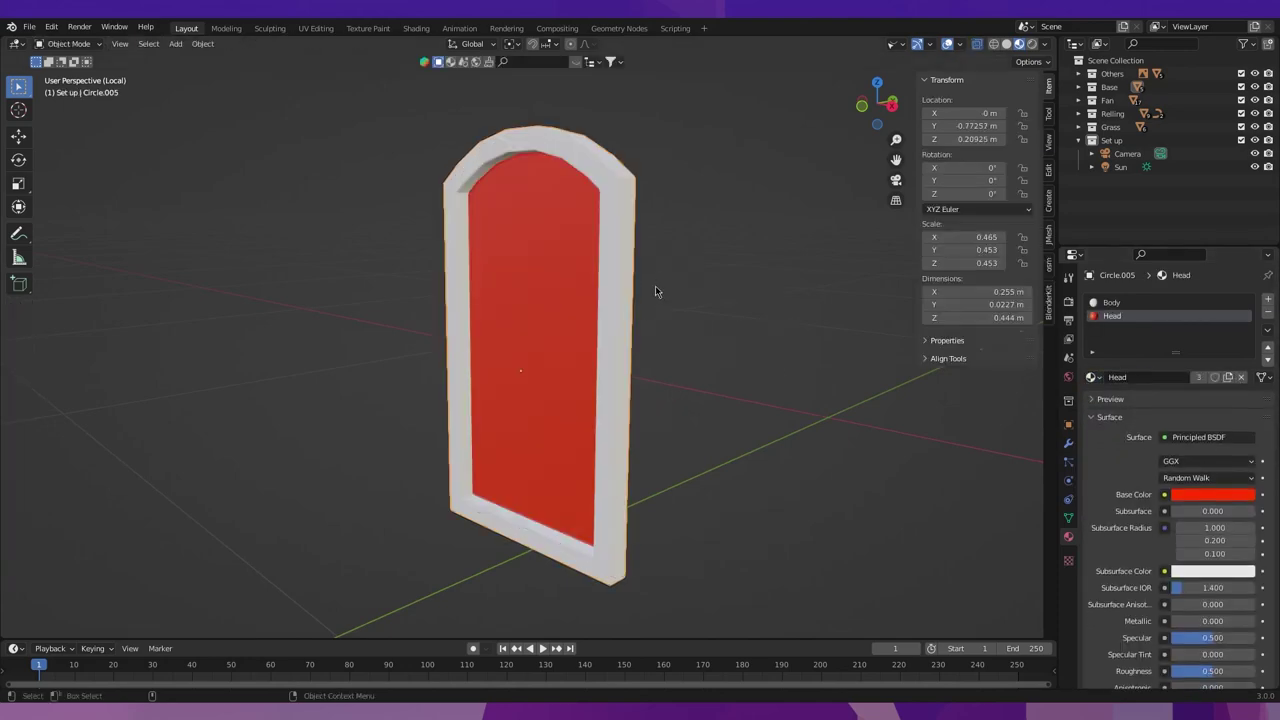
key("KP_Divide")
scroll(625, 362, "down", 2)
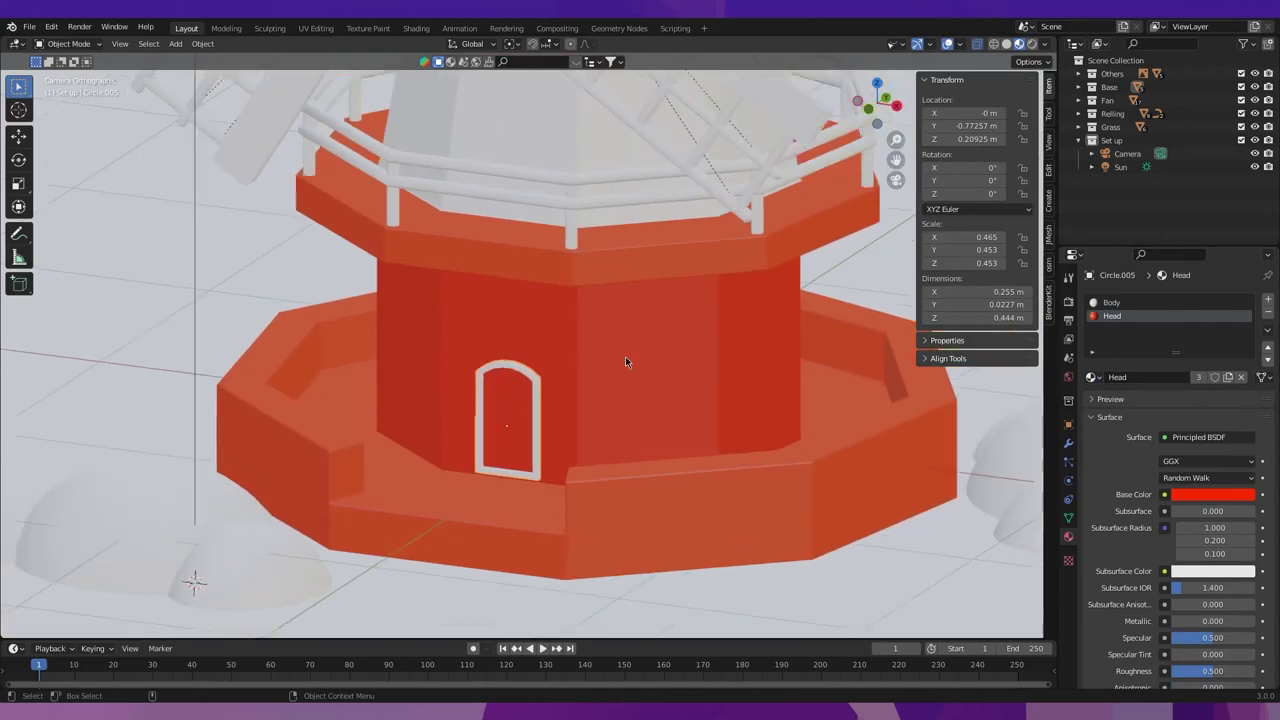
Zoom in on the tower and select the railing ring.
scroll(625, 362, "down", 2)
scroll(615, 391, "down", 2)
scroll(615, 399, "down", 1)
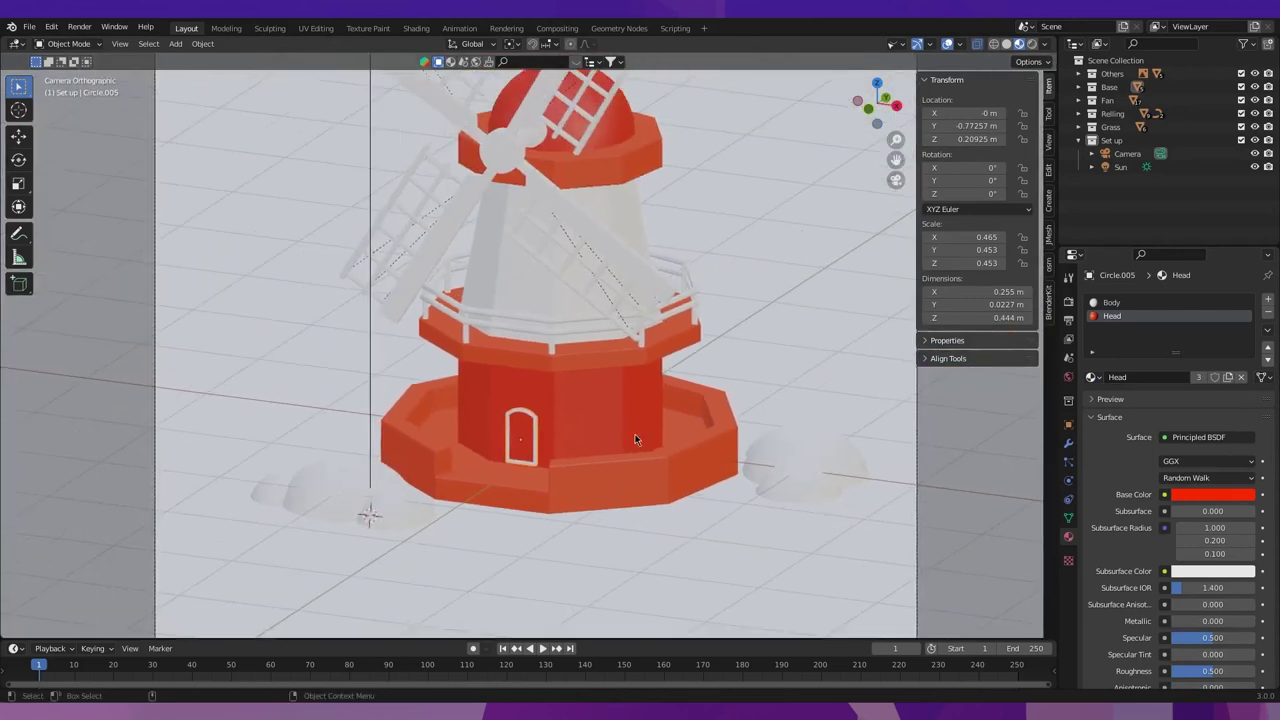
scroll(632, 447, "down", 1)
scroll(590, 408, "up", 2)
left_click(644, 294)
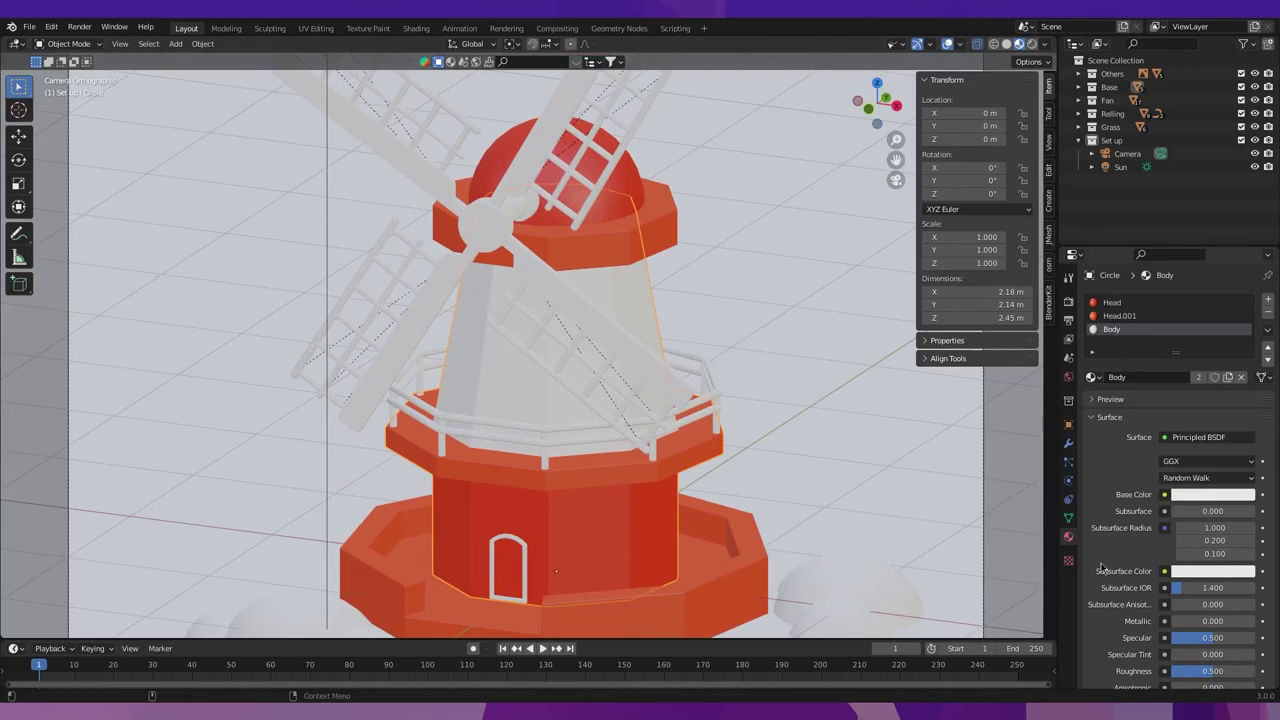
scroll(1100, 567, "down", 1)
scroll(1110, 558, "down", 1)
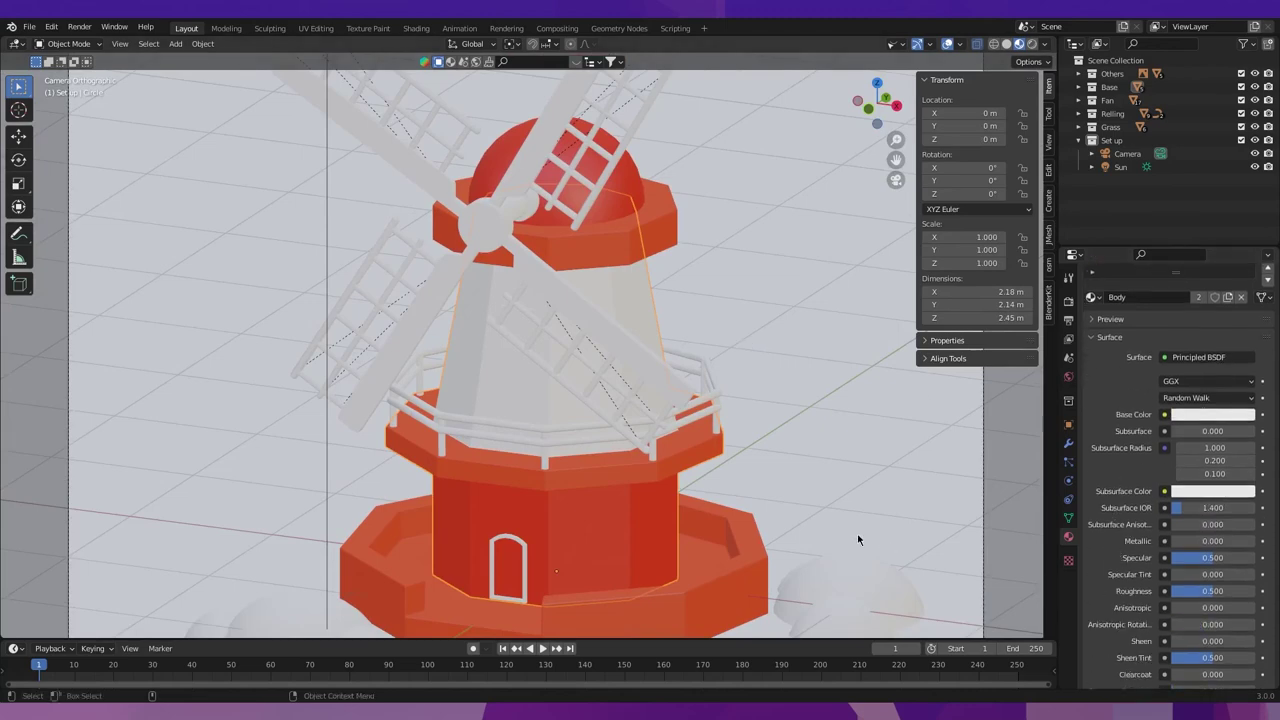
scroll(517, 381, "down", 2)
scroll(510, 468, "down", 1)
scroll(497, 468, "up", 1)
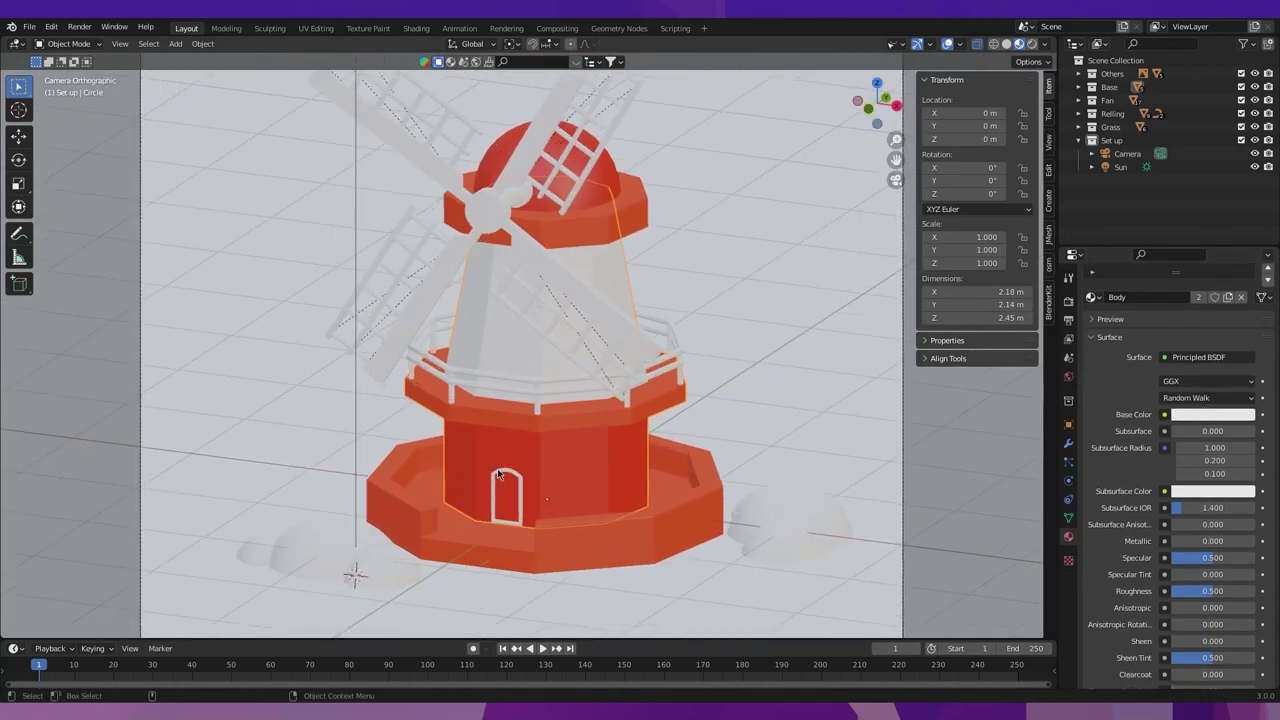
left_click(498, 382)
Rename the railing material to Relling and set Metallic about 0.323 and Roughness 0.406.
double_click(1140, 357)
type("Re")
key("Return")
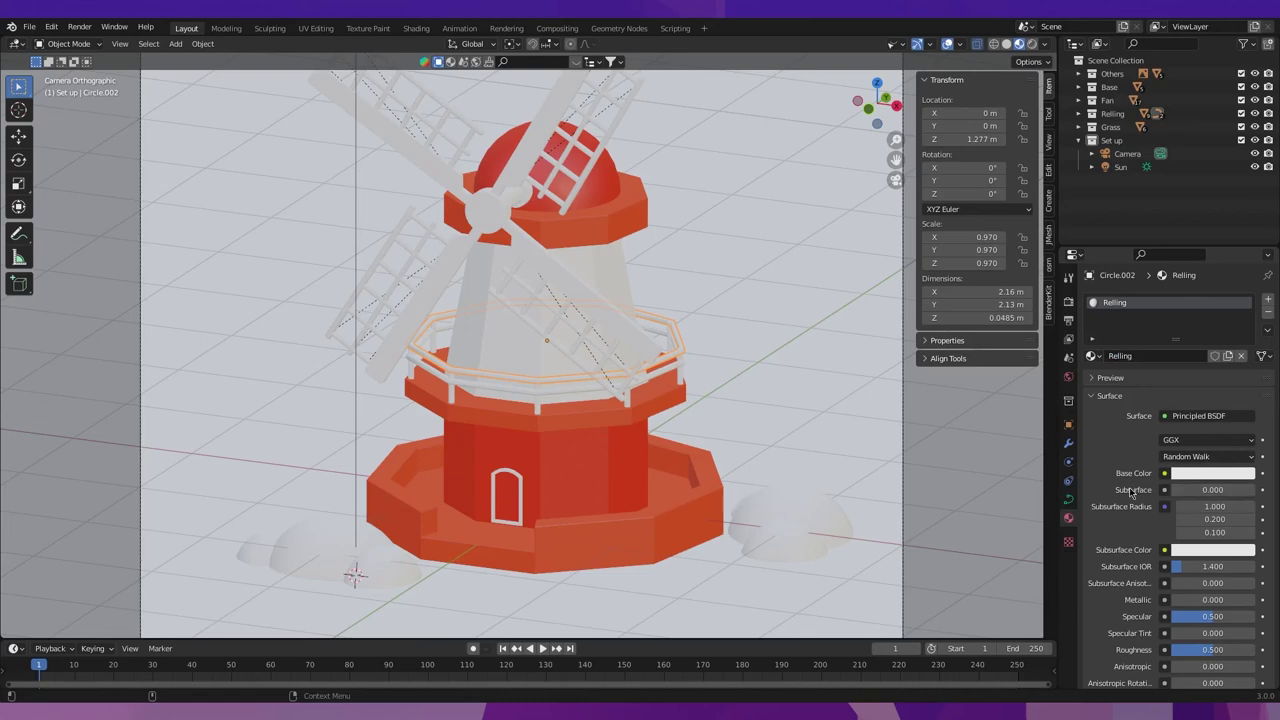
scroll(1140, 495, "down", 2)
left_click_drag(1190, 548, 1212, 546)
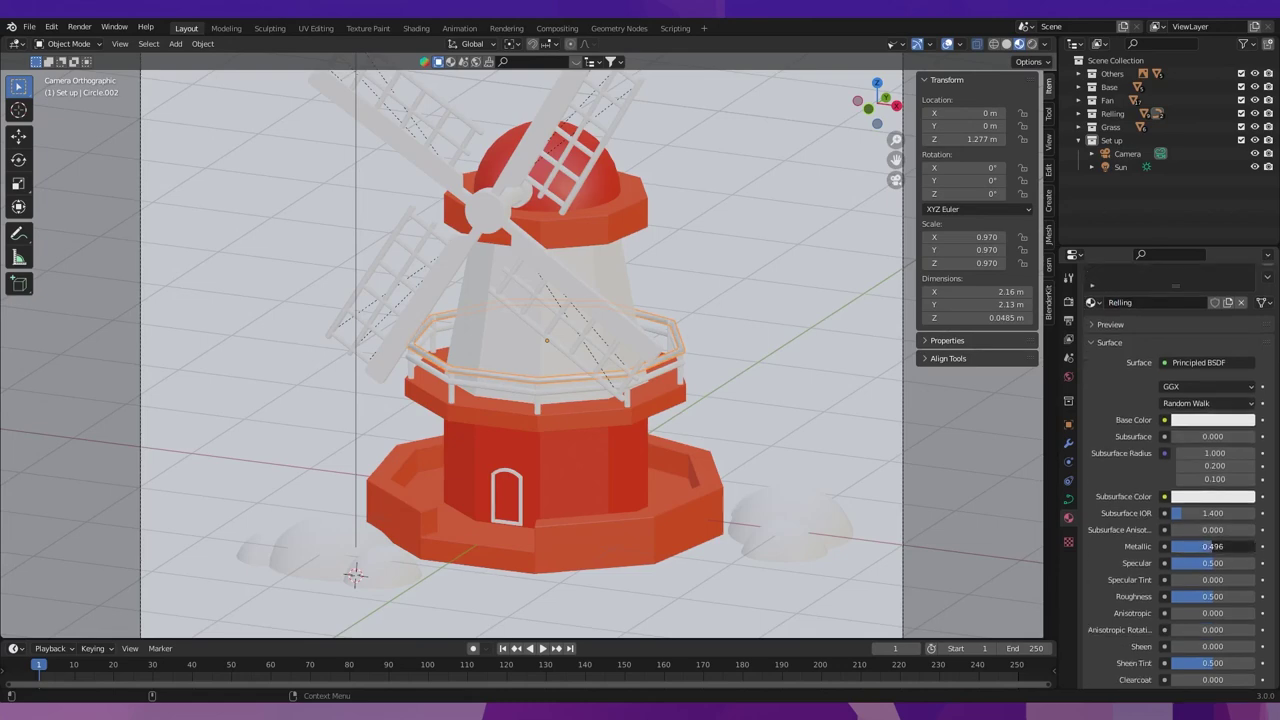
scroll(1185, 582, "down", 1)
mouse_move(1232, 576)
left_mouse_down()
mouse_move(1205, 569)
mouse_move(1205, 528)
left_mouse_up()
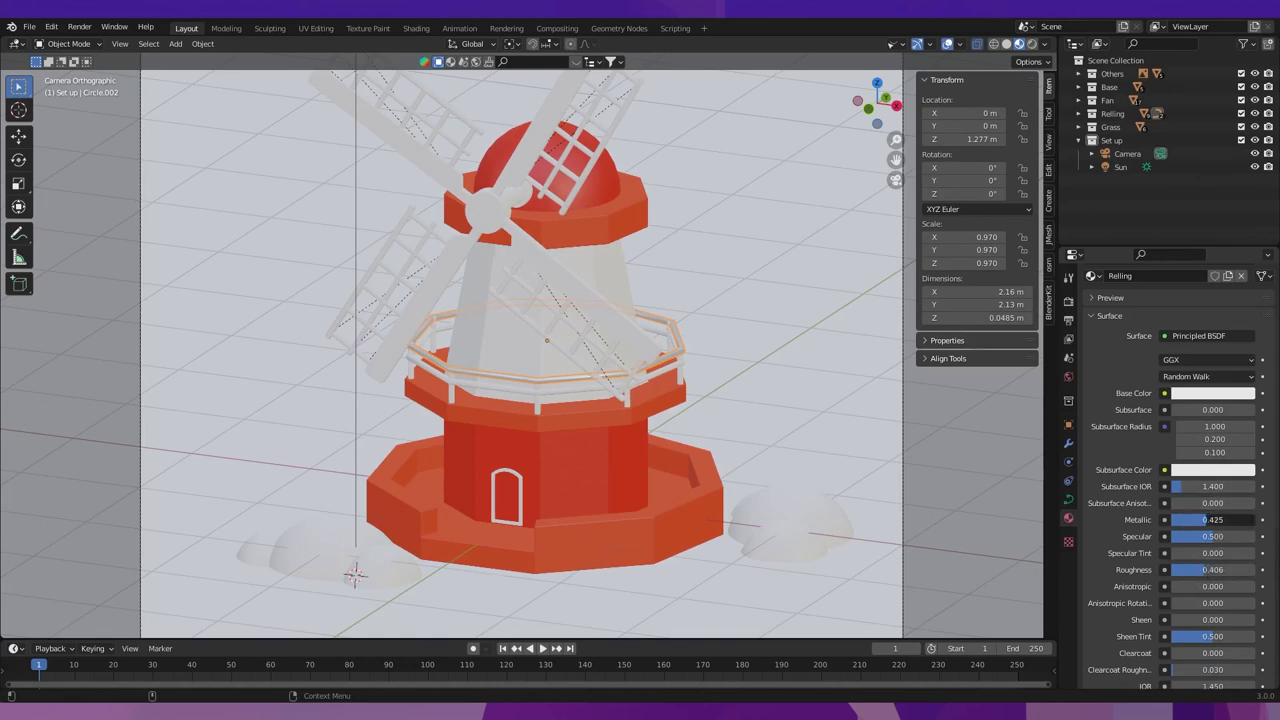
scroll(557, 450, "up", 2)
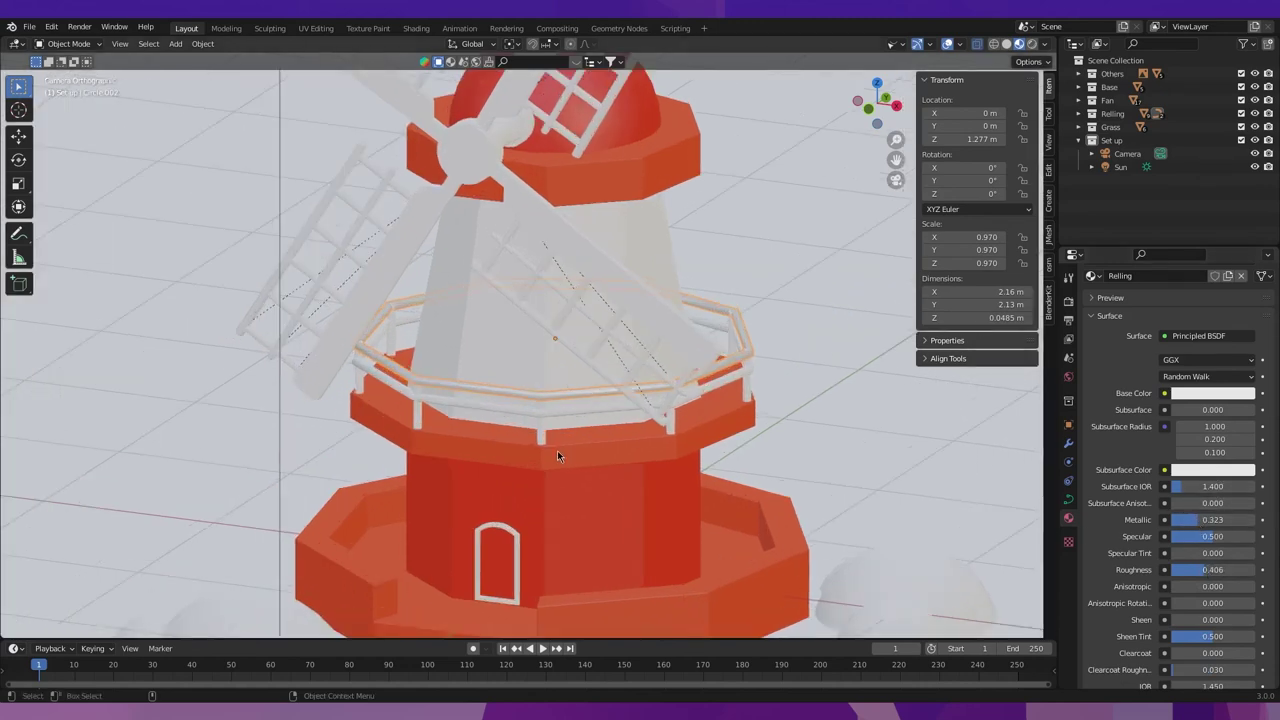
left_click(565, 410)
Begin selecting the railing pieces: the ring and the first posts.
left_click(1094, 355)
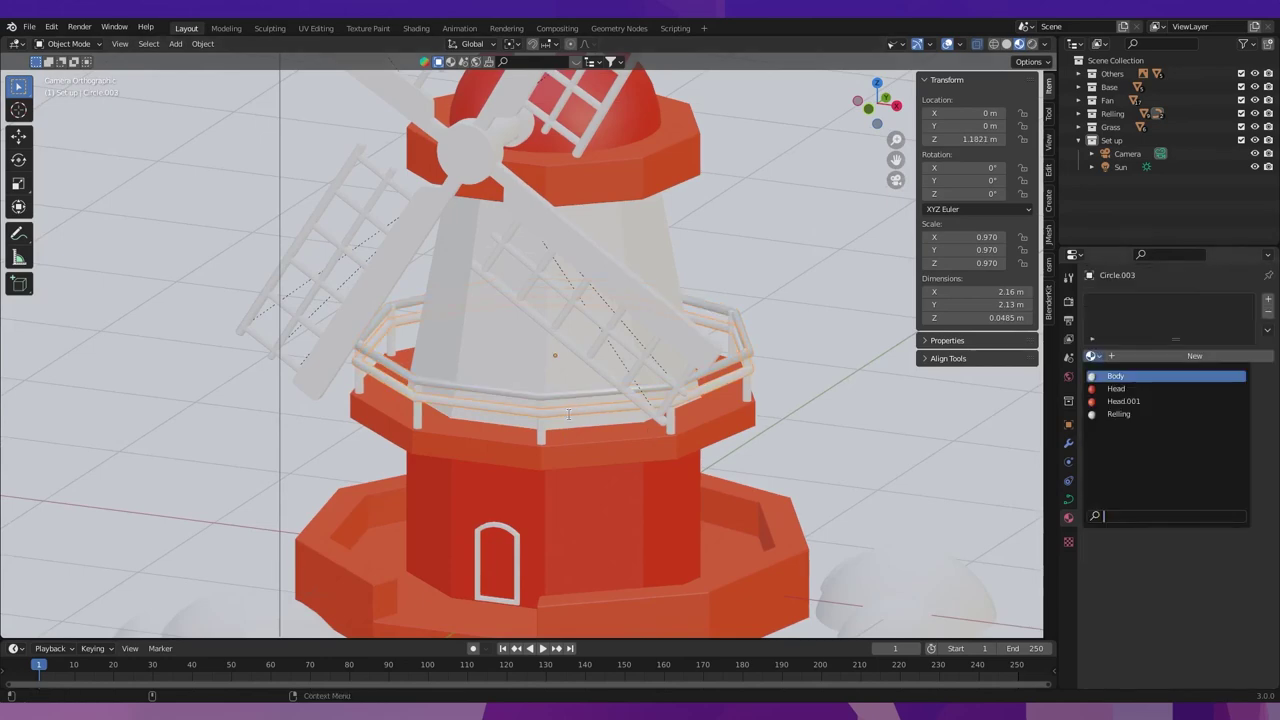
left_click(538, 420)
mouse_move(418, 411)
middle_mouse_down()
mouse_move(437, 441)
mouse_move(531, 440)
middle_mouse_up()
scroll(496, 459, "up", 3)
scroll(530, 455, "up", 2)
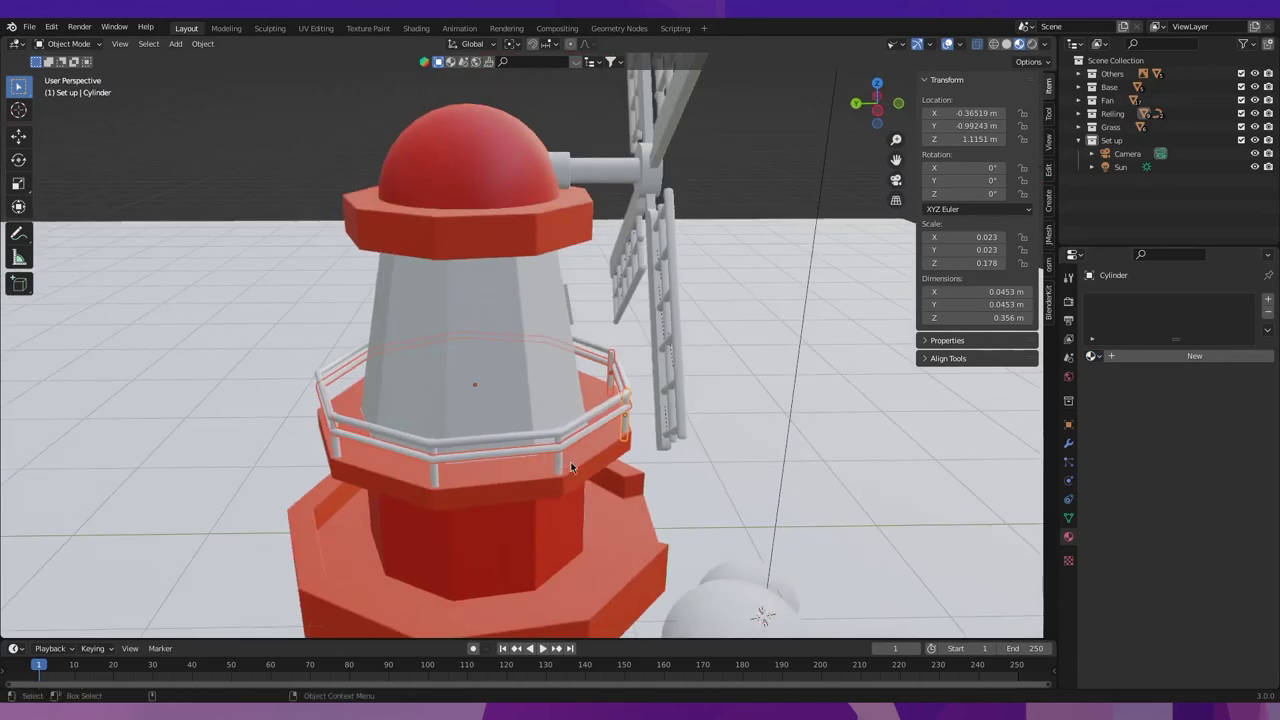
left_click(454, 462)
left_click(559, 466)
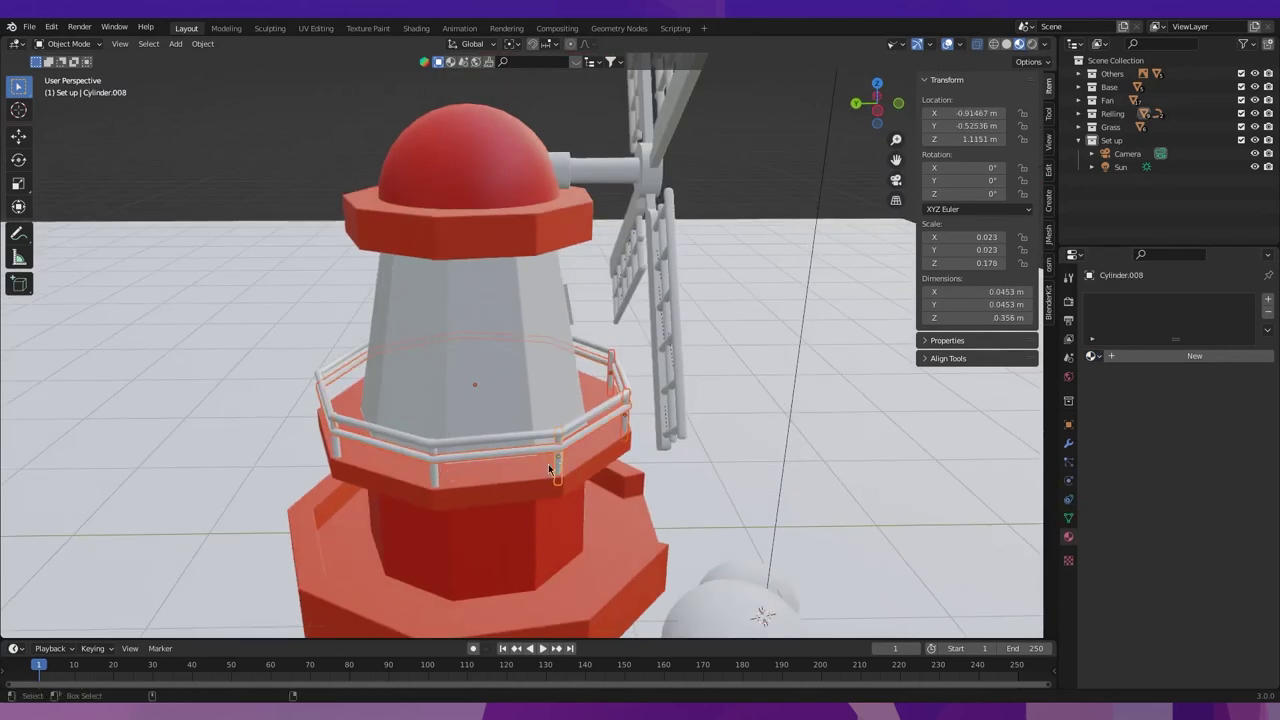
left_click(435, 465, "shift")
Add the remaining posts and ring, then link the Relling material to all of them.
middle_click_drag(302, 446, 509, 452)
left_click(533, 529, "shift")
left_click(423, 497, "shift")
middle_click_drag(423, 494, 555, 485)
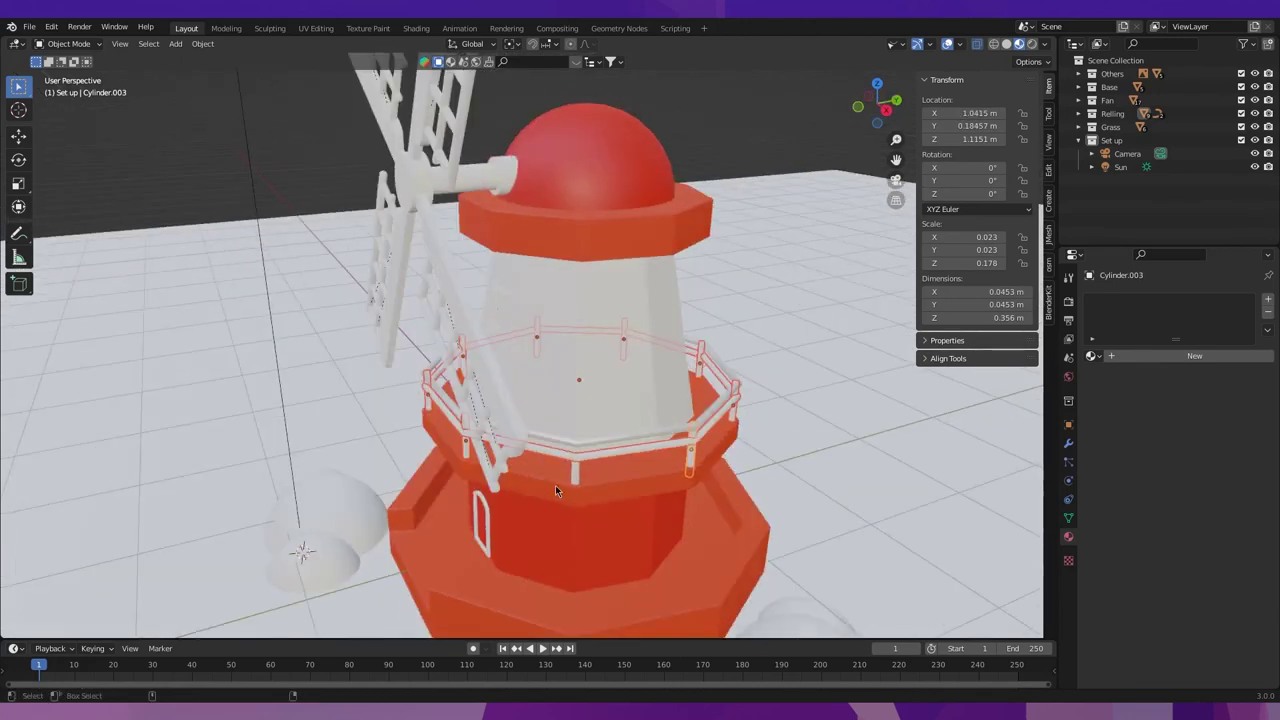
left_click(575, 476, "shift")
left_click(588, 446, "shift")
middle_click_drag(588, 445, 541, 441)
left_click(202, 43)
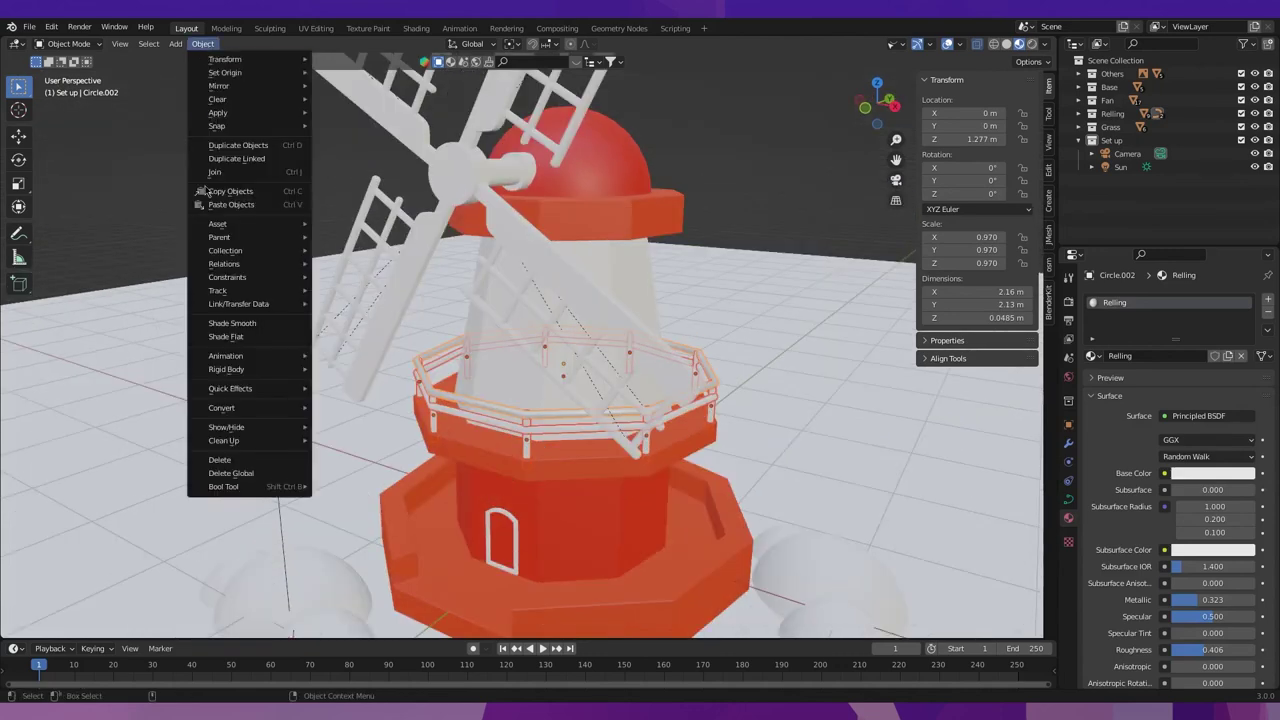
left_click(376, 331)
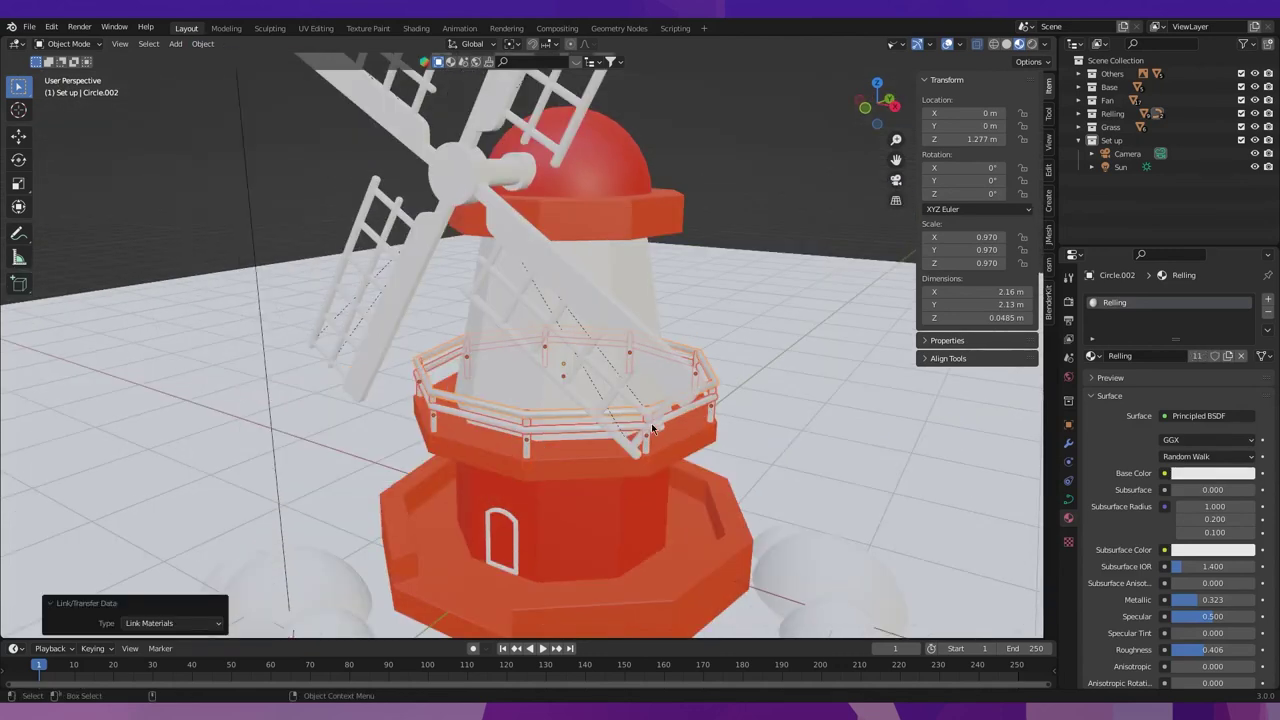
In camera view, give the ground plane a new material named Ground.
key("KP_0")
scroll(700, 350, "up", 2)
scroll(726, 298, "down", 2)
scroll(736, 300, "down", 2)
left_click(749, 305)
scroll(600, 360, "up", 2)
left_click(1135, 358)
double_click(1132, 360)
type("Ground")
key("Return")
scroll(529, 398, "down", 1)
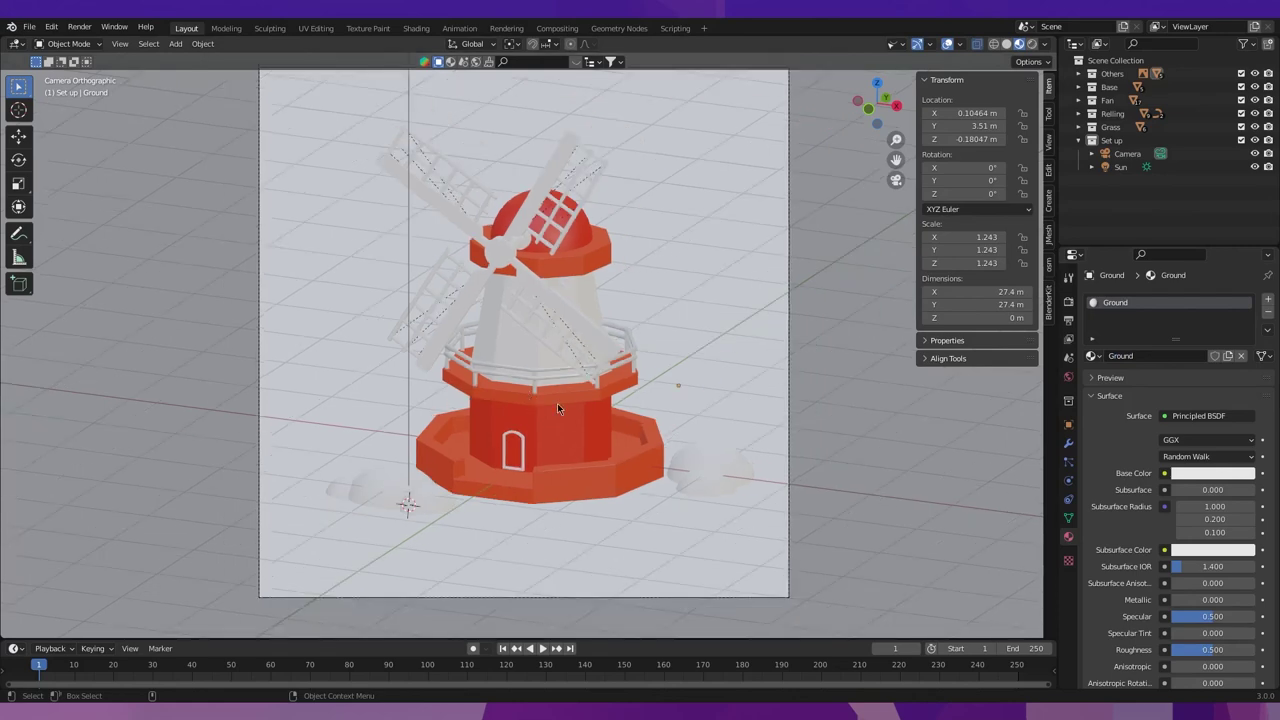
Set the Ground material's base colour to a light green.
scroll(557, 403, "up", 1)
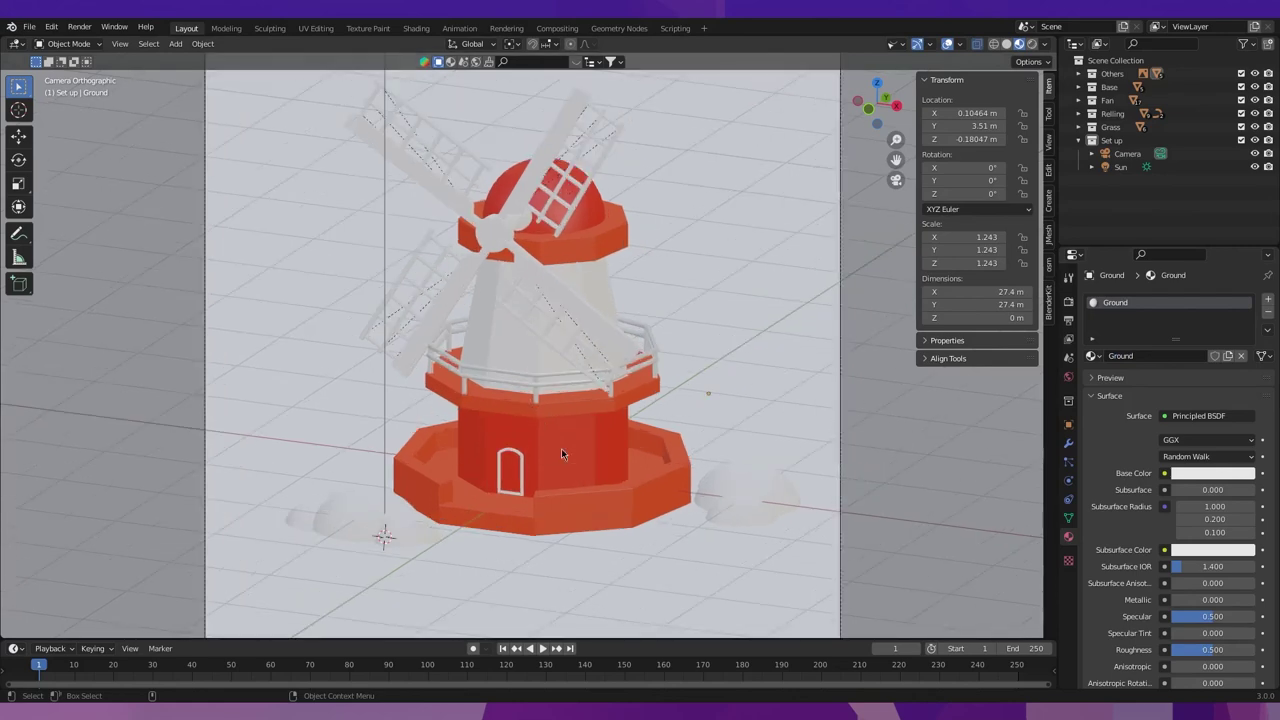
left_click(1212, 473)
left_click(1164, 334)
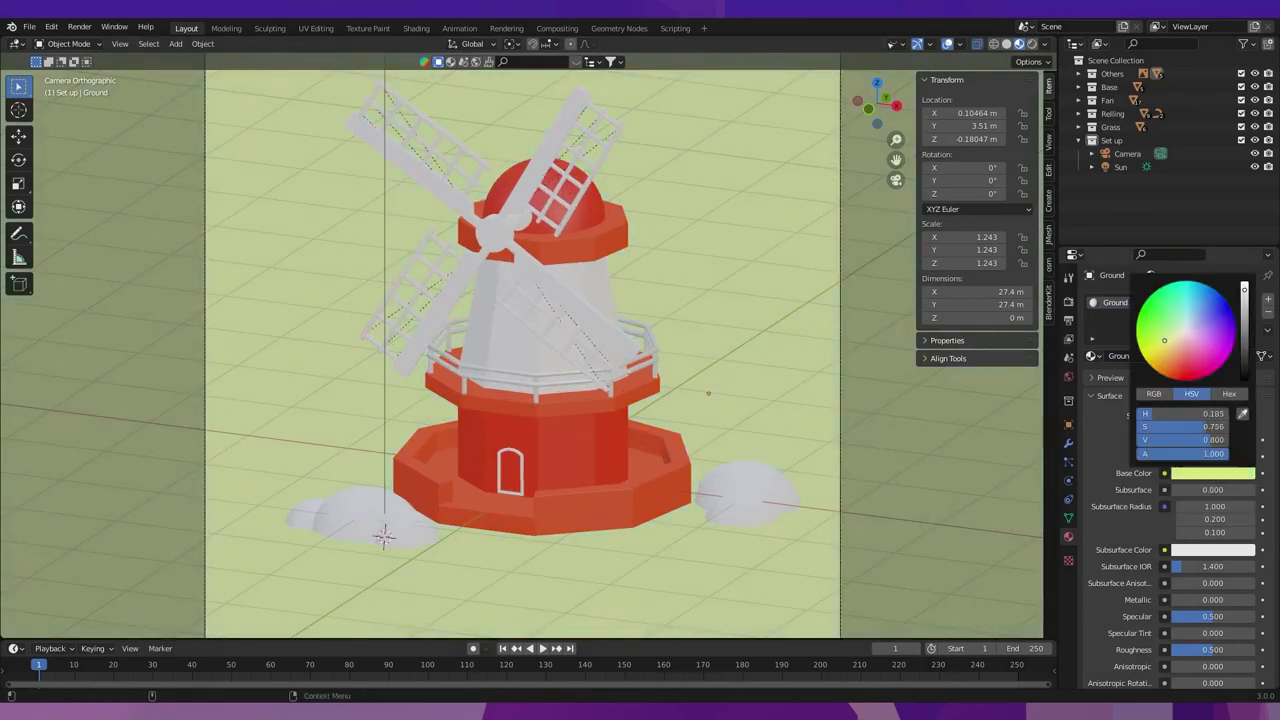
left_click_drag(1164, 342, 1172, 328)
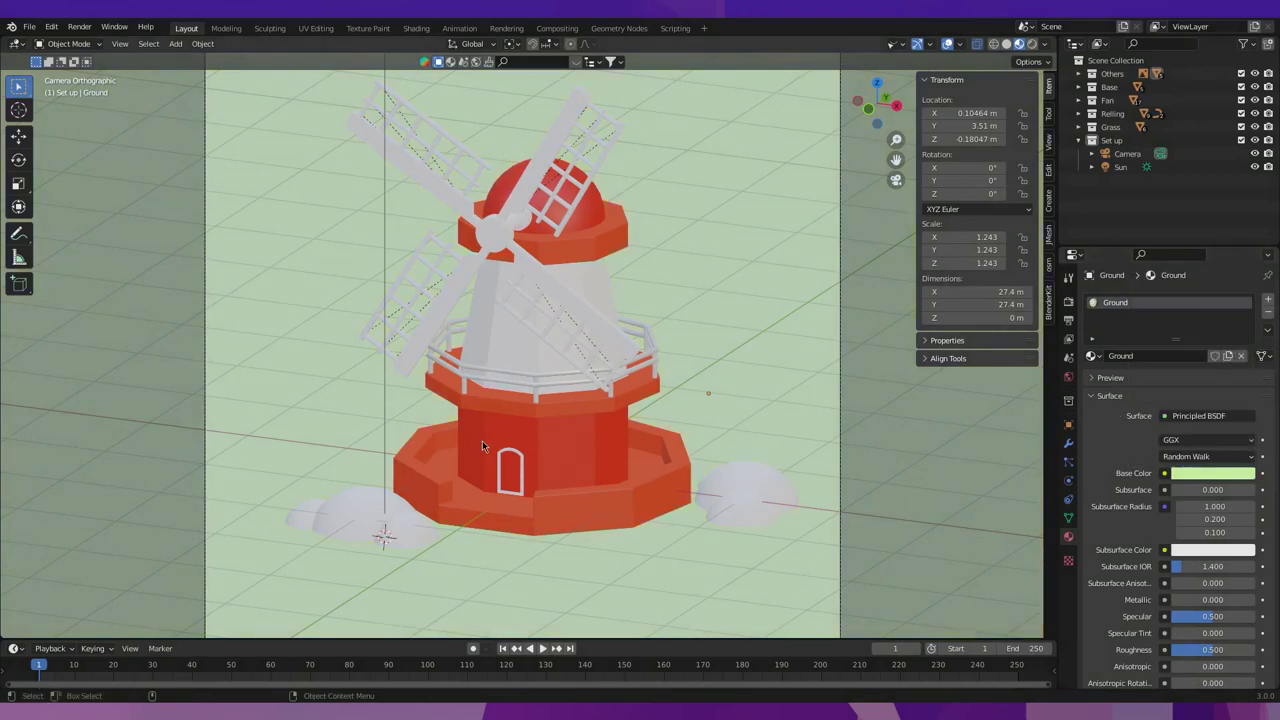
Give the left bush a new bright green material named Grass.
left_click(364, 499)
left_click(1226, 358)
double_click(1139, 357)
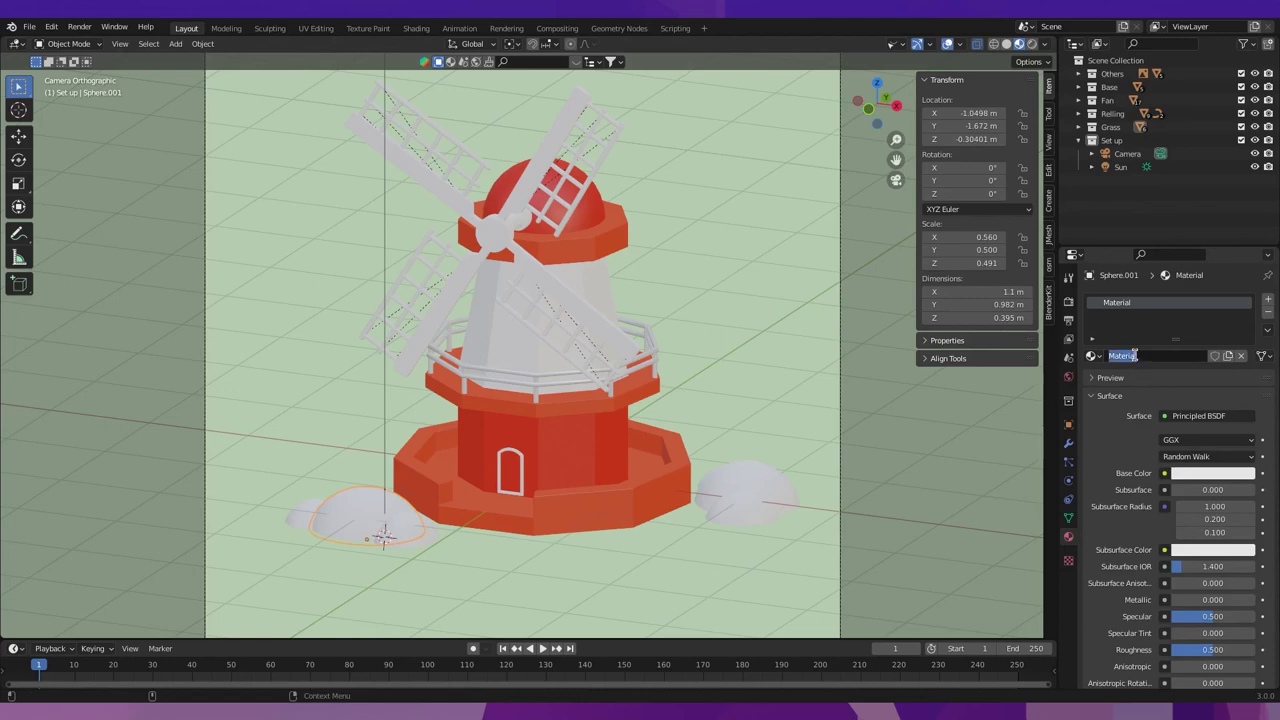
type("Grass")
key("Return")
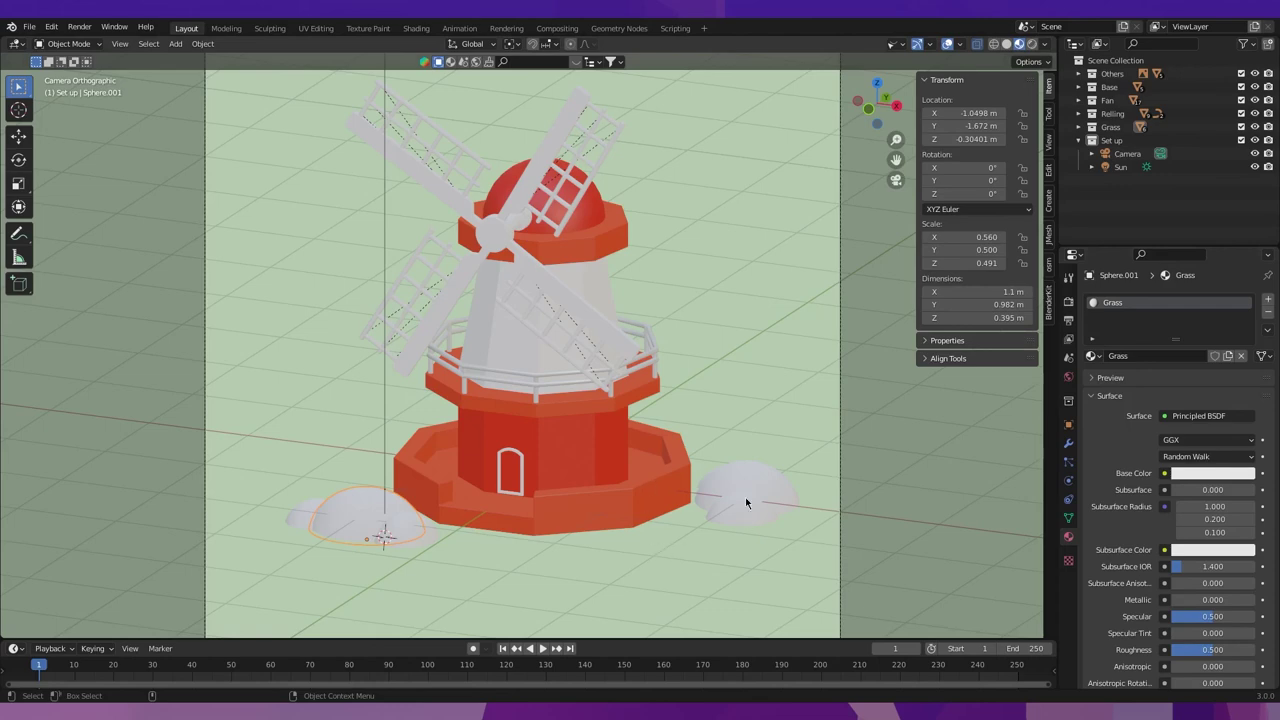
left_click(1200, 473)
mouse_move(1172, 332)
left_mouse_down()
mouse_move(1156, 316)
mouse_move(1142, 328)
left_mouse_up()
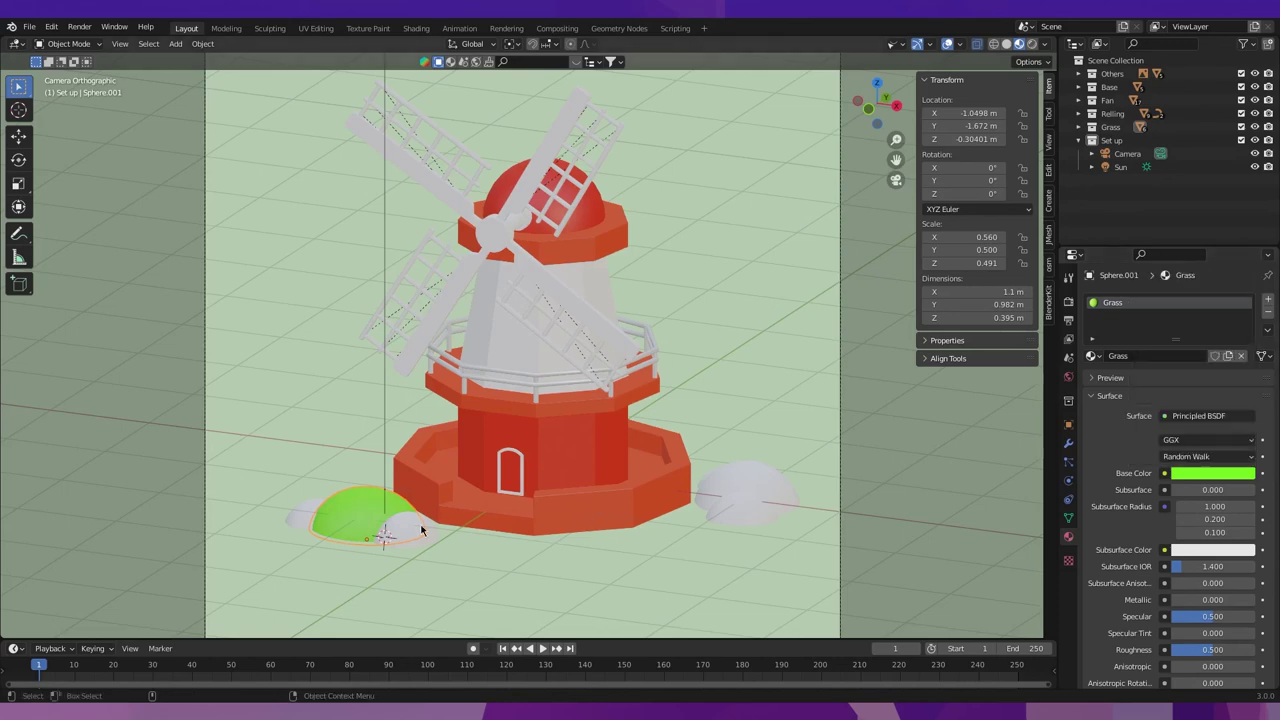
Link the Grass material from the green bush to all the other bushes.
left_click(394, 532)
left_click(298, 519, "shift")
left_click(737, 491, "shift")
left_click(737, 491, "shift")
left_click(367, 514, "shift")
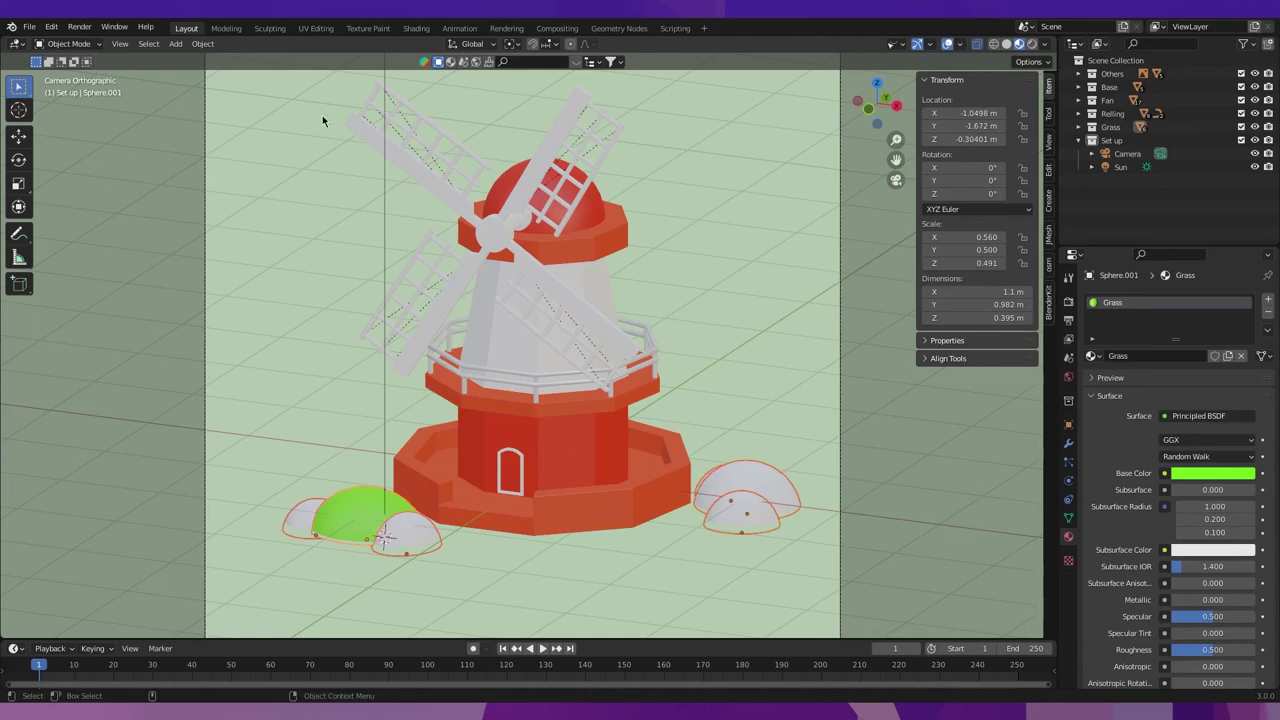
left_click(203, 43)
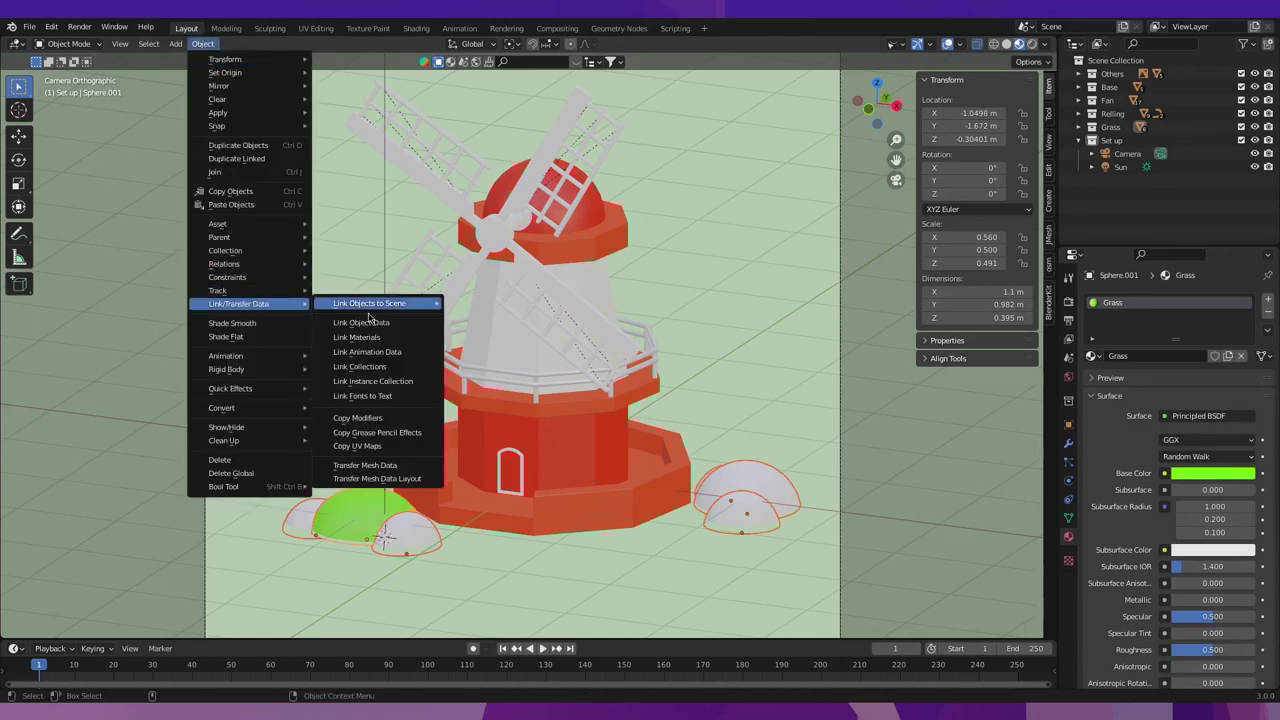
left_click(378, 341)
left_click(750, 465)
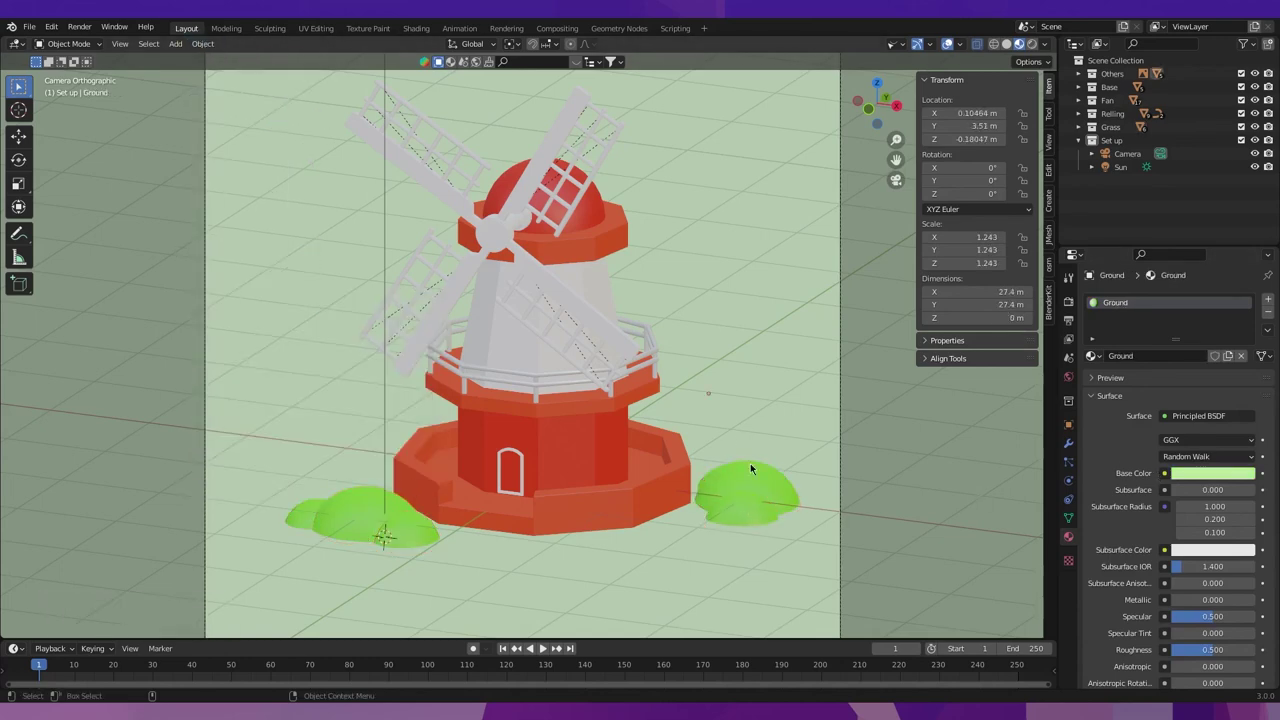
Raise the Grass colour's brightness to V 1.0 and switch to Top view.
left_click(1212, 473)
left_click_drag(1245, 291, 1244, 298)
middle_click_drag(600, 380, 660, 421)
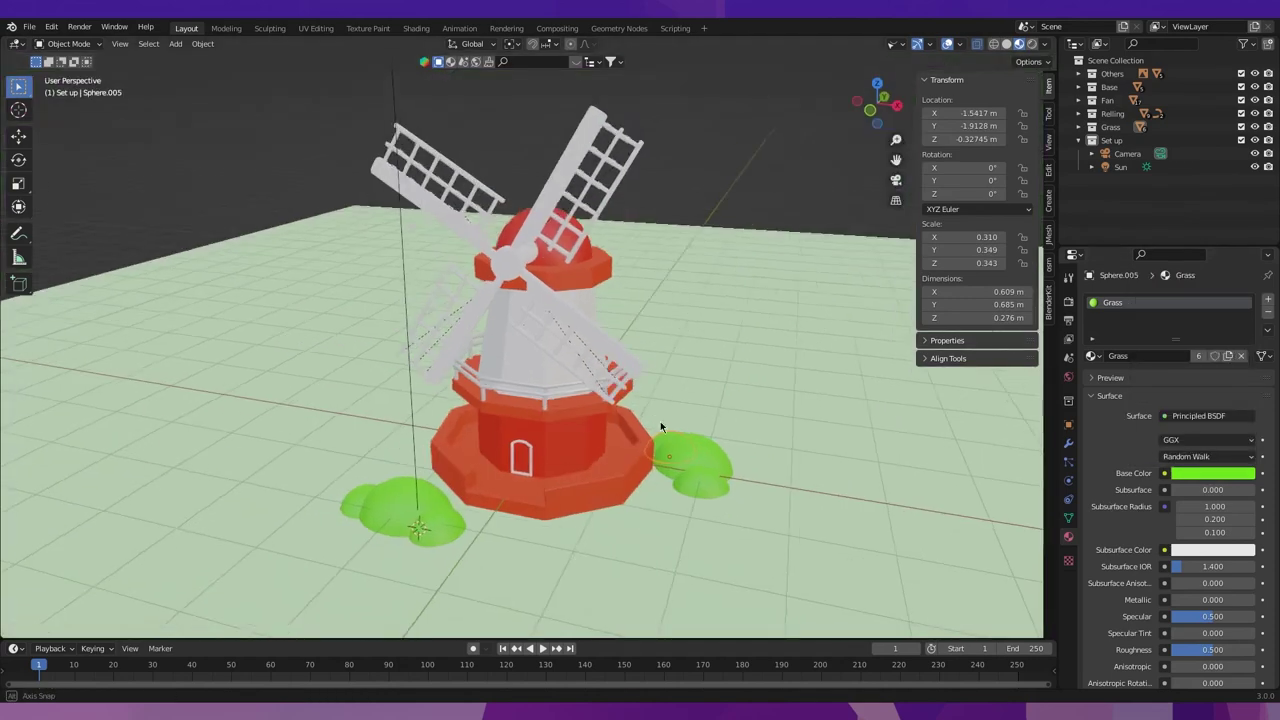
key("grave")
left_click(707, 414)
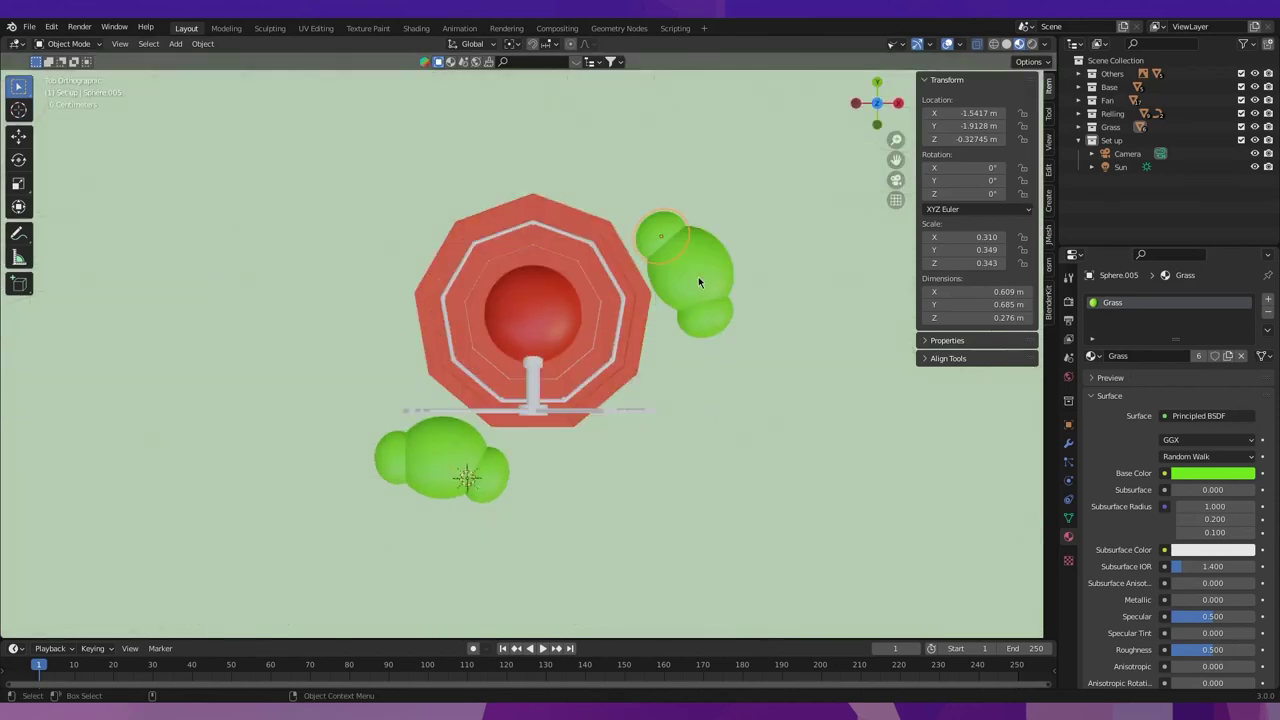
Move and rotate the right bush cluster about −12° beside the windmill base.
left_click(708, 325)
key("g")
left_click(643, 213)
key("r")
left_click(735, 212)
key("g")
left_click(695, 235)
key("r")
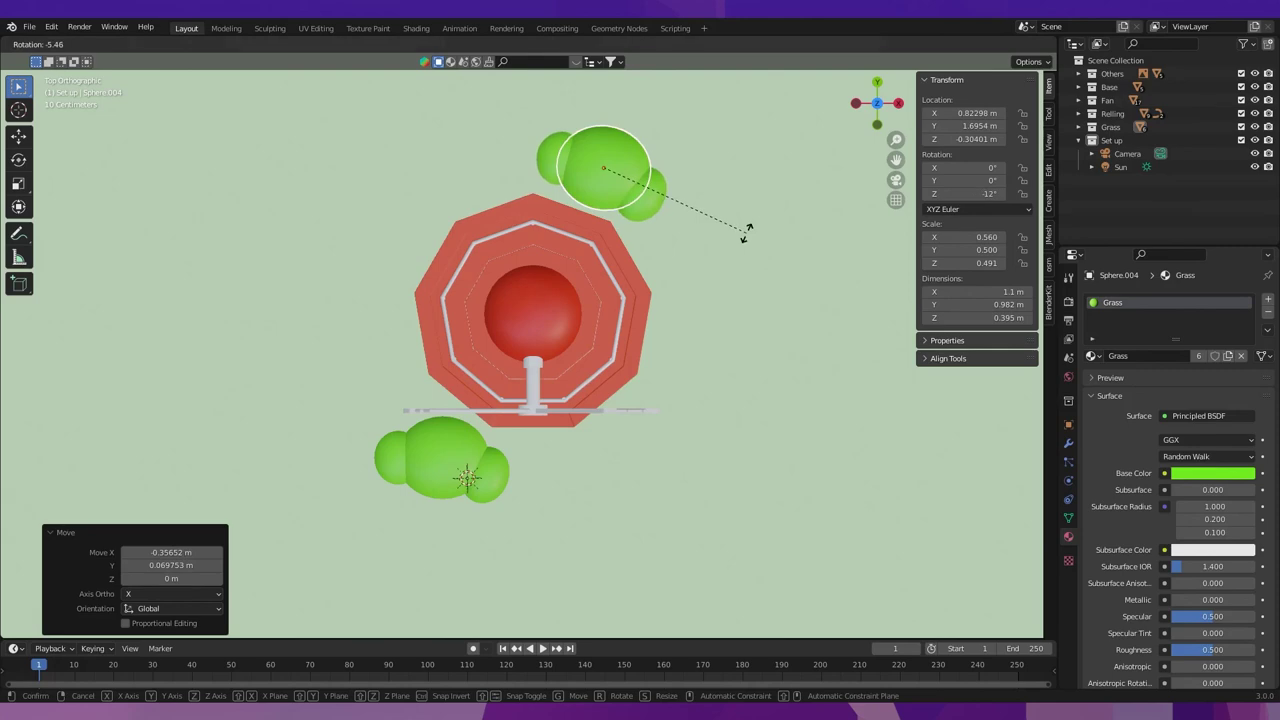
left_click(745, 232)
key("g")
key("x")
left_click(745, 232)
middle_click_drag(828, 209, 896, 182)
Back in camera view, select one windmill blade and save Windmill.blend.
left_click(896, 181)
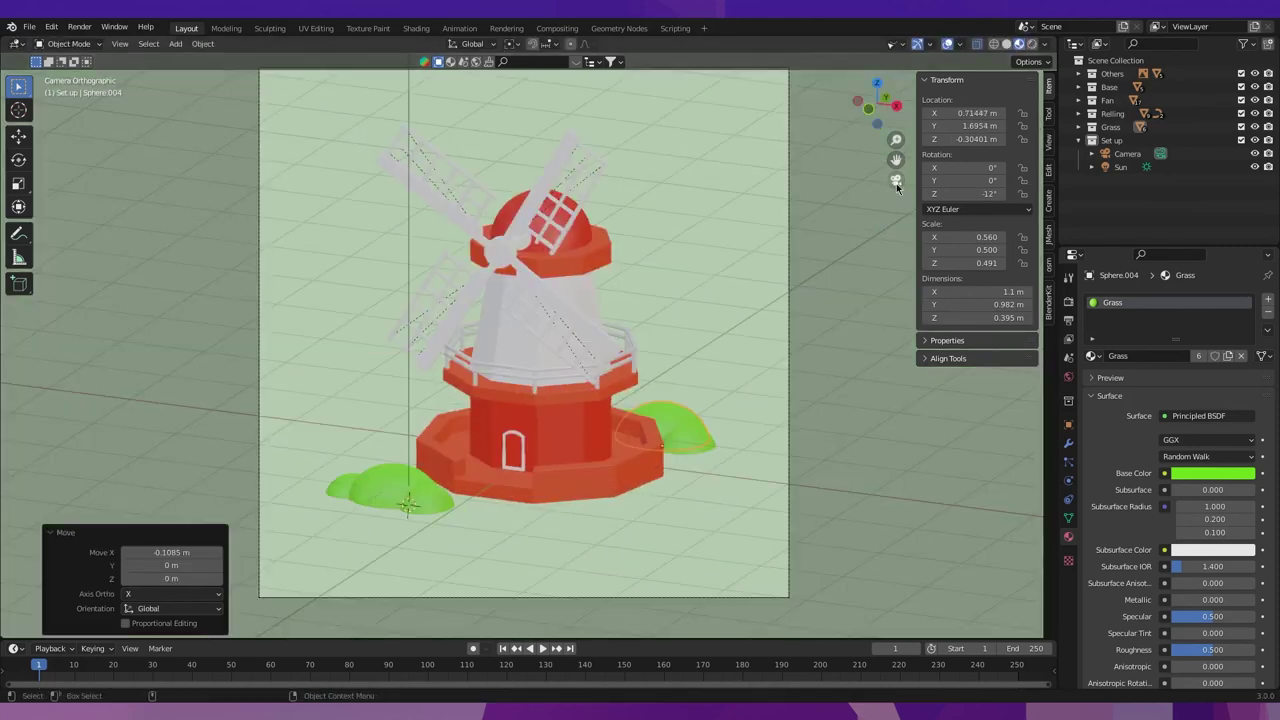
left_click(703, 336)
scroll(705, 356, "down", 1)
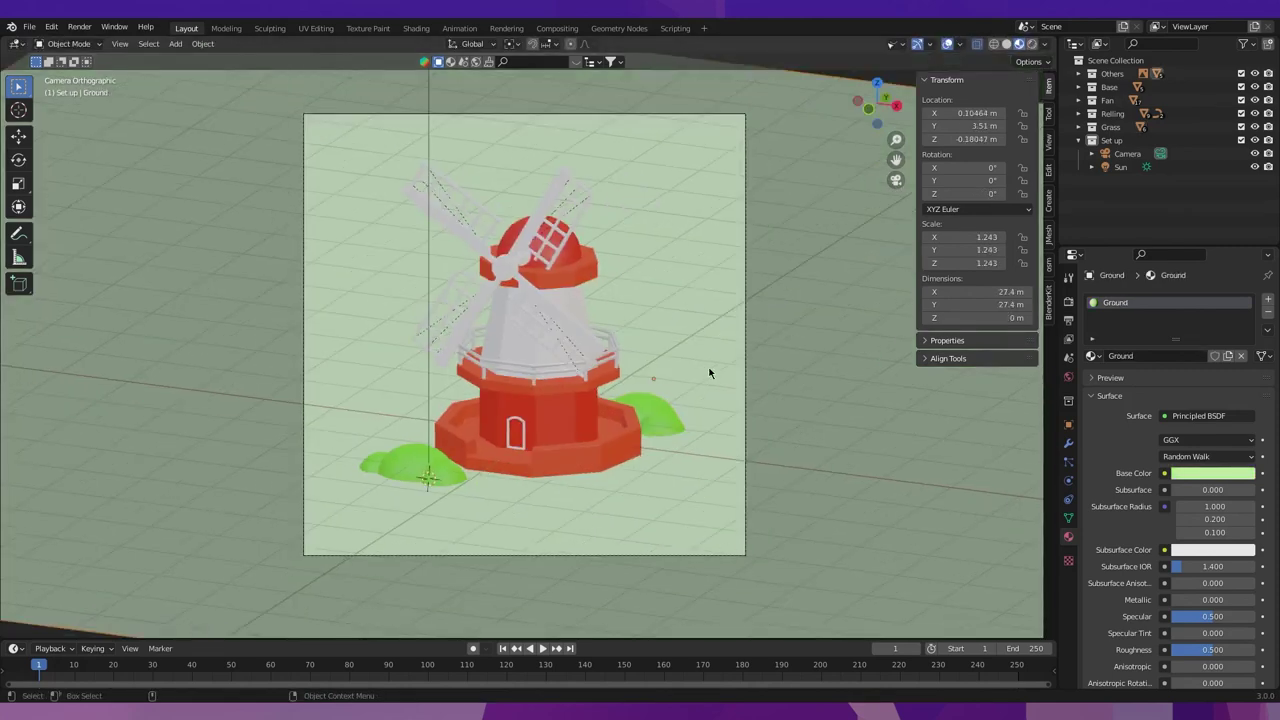
scroll(523, 274, "up", 1)
left_click(555, 305)
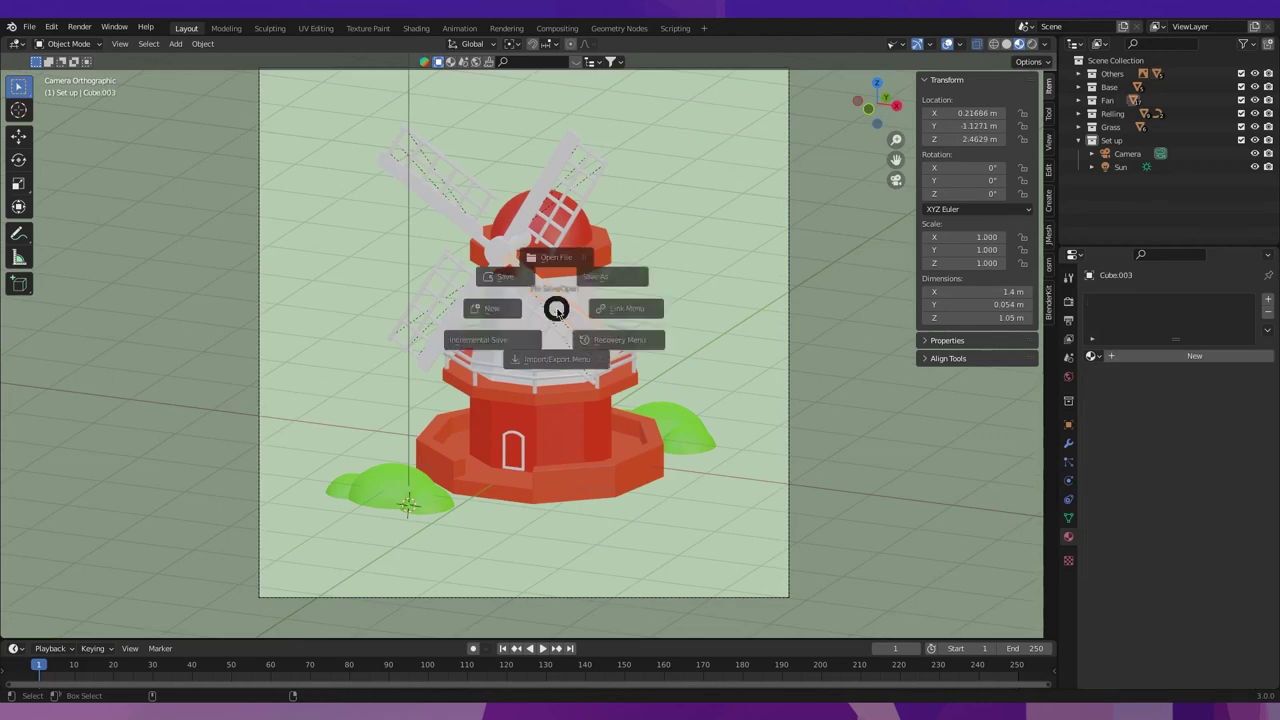
key("ctrl+s")
Give the blade a new material named Fan.
scroll(548, 298, "up", 1)
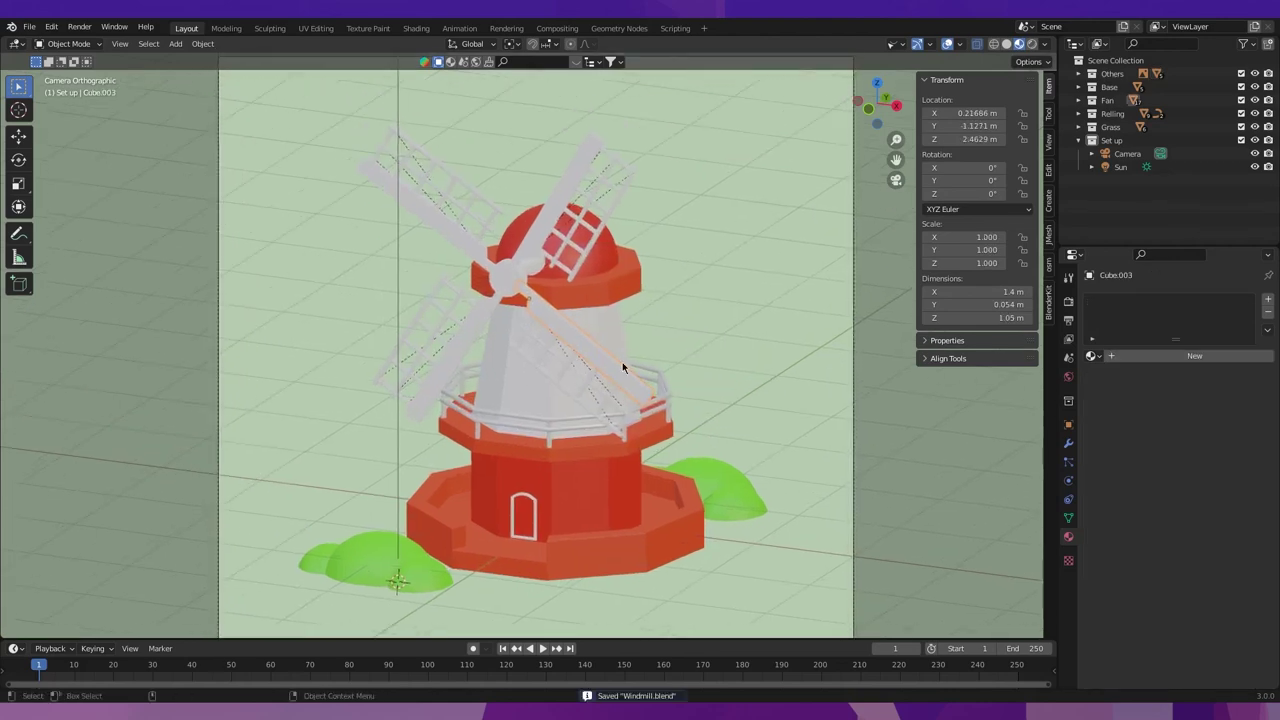
left_click(1190, 355)
double_click(1122, 356)
type("Fan")
key("Return")
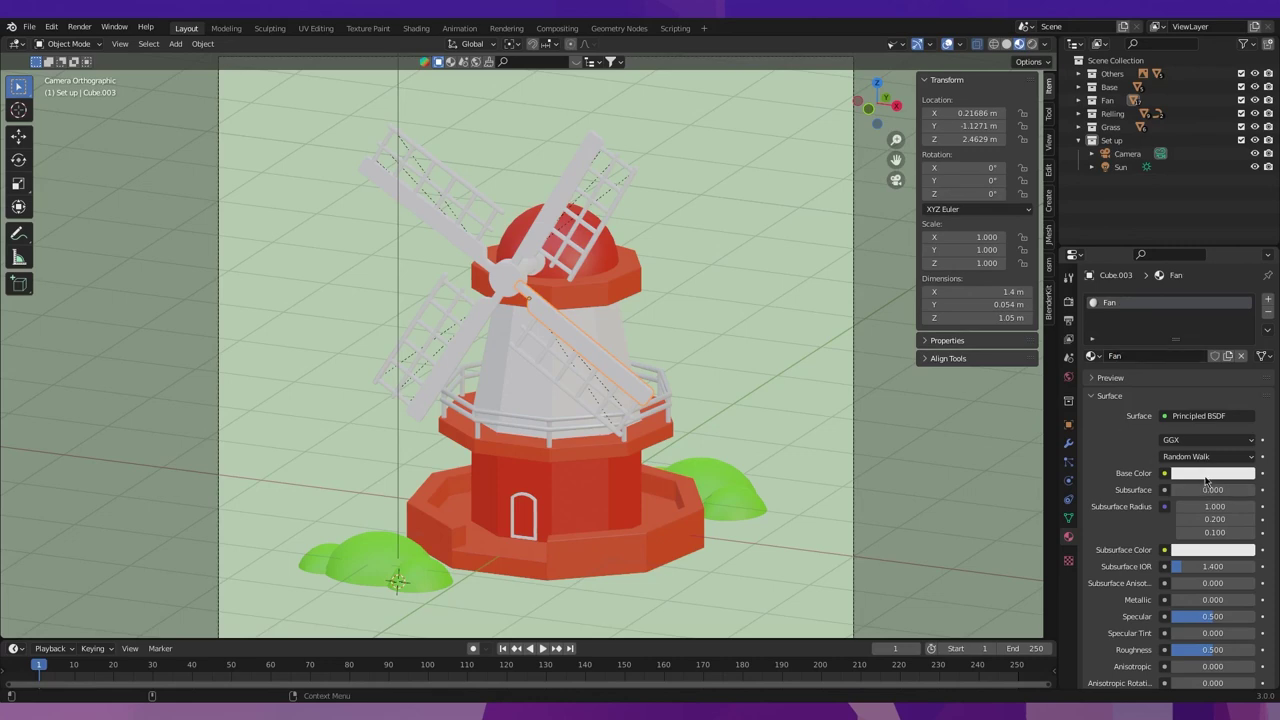
Make the Fan material saturated yellow with Roughness 0.280.
left_click(1210, 474)
left_click_drag(1164, 362, 1155, 357)
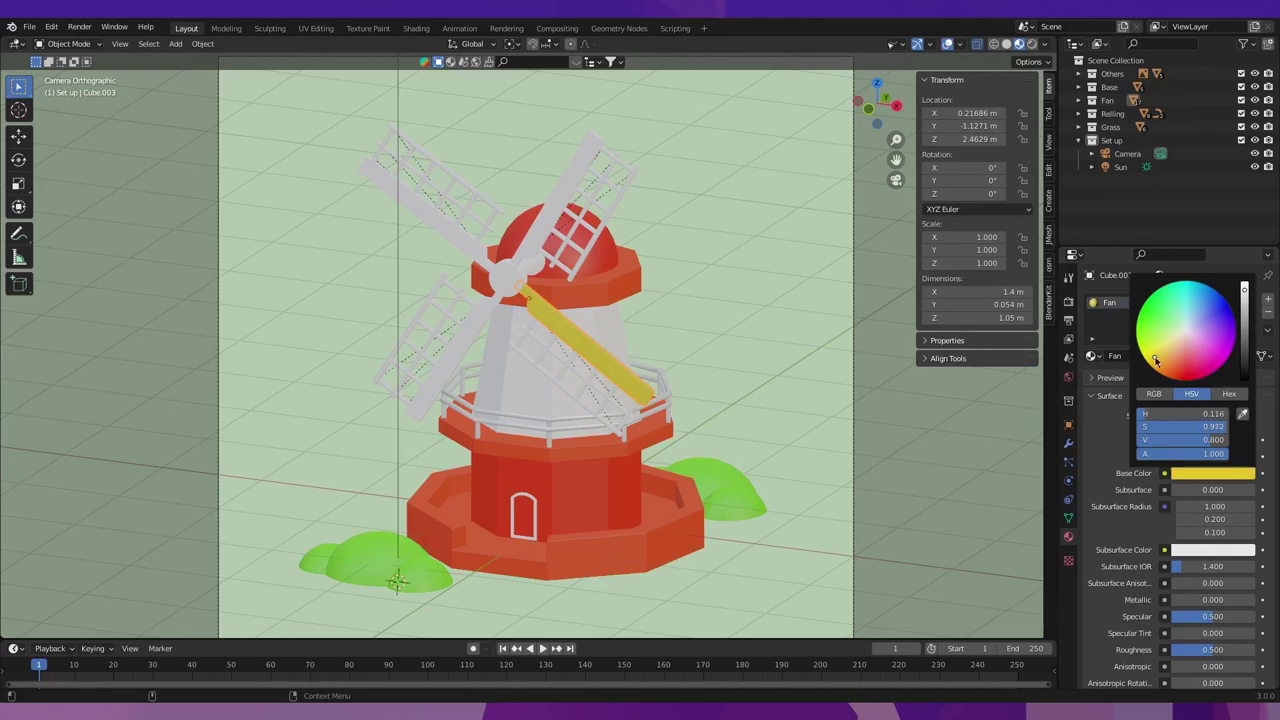
scroll(1165, 600, "down", 2)
left_click_drag(1185, 570, 1175, 570)
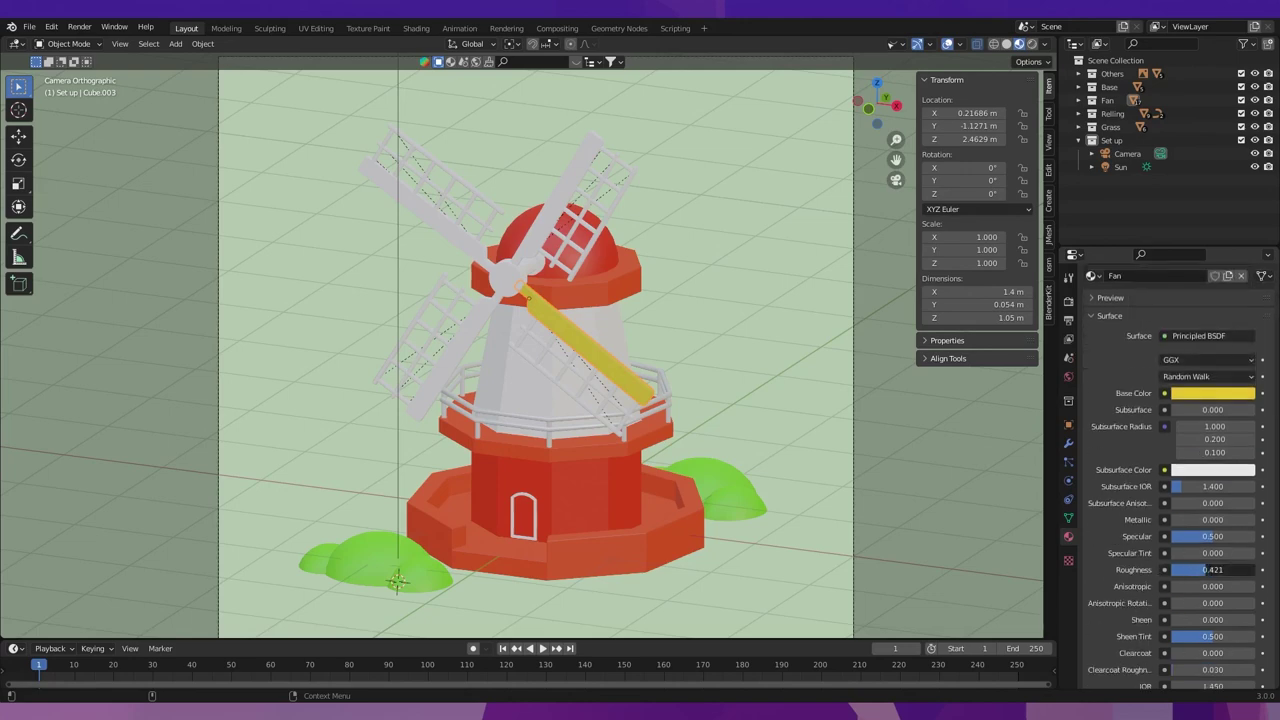
left_click_drag(1212, 569, 1215, 569)
type("0.280")
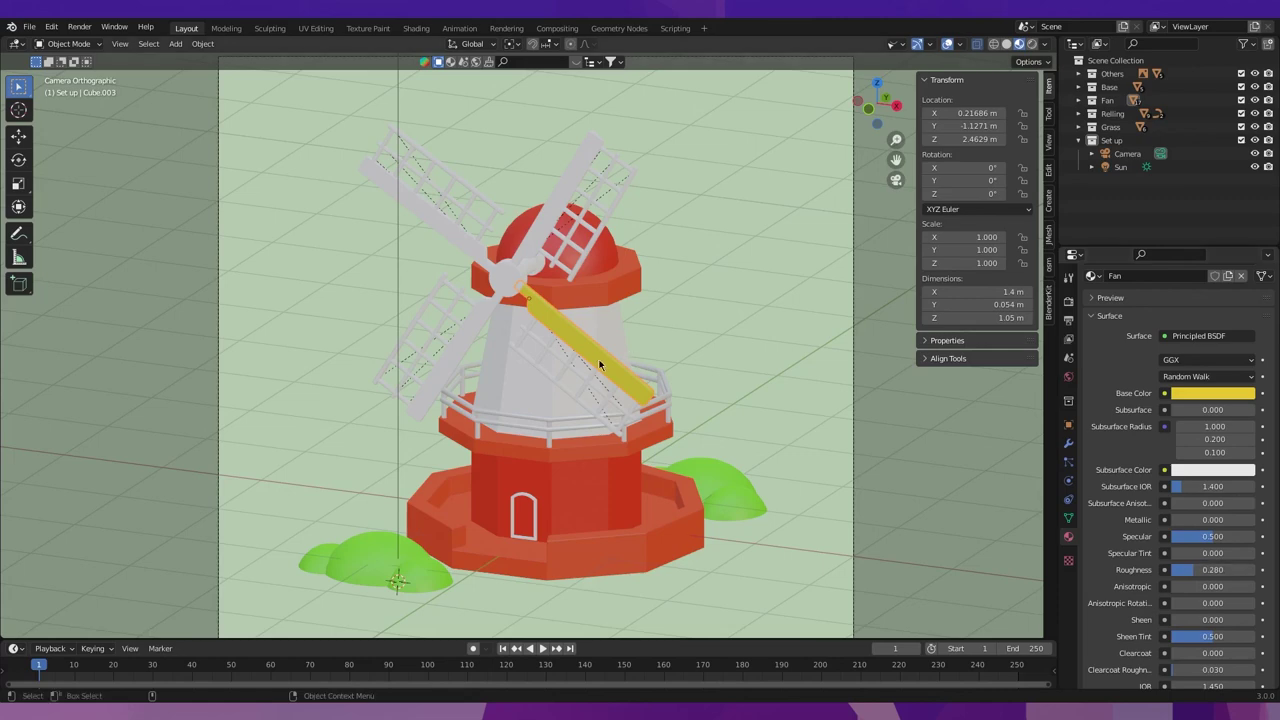
left_click(175, 44)
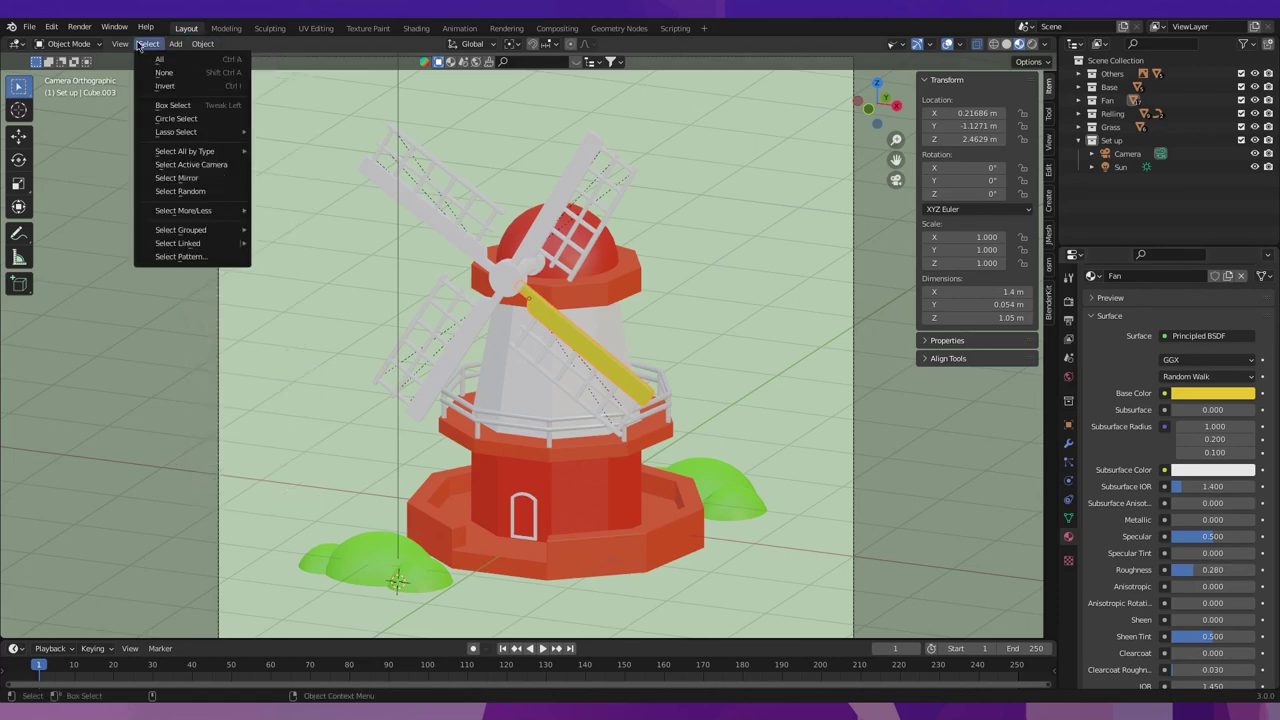
Link the yellow Fan material onto the first blade's child slats.
mouse_move(180, 230)
left_click(290, 232)
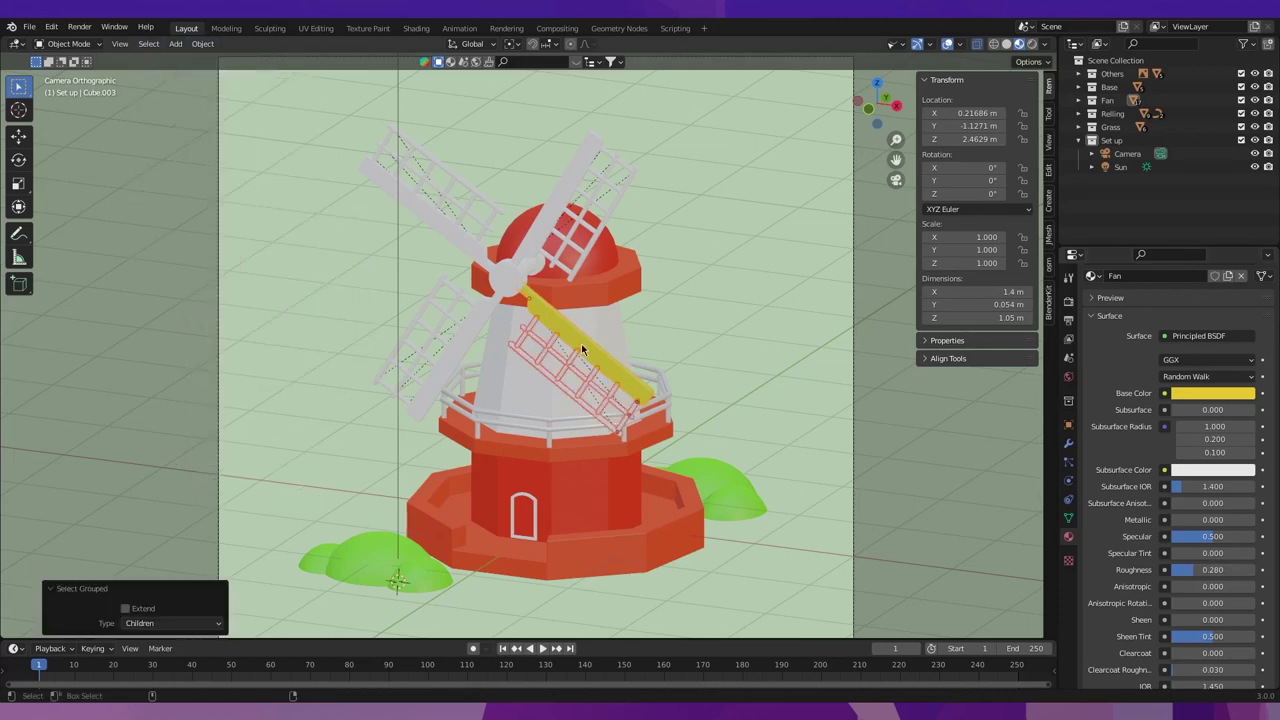
left_click(581, 349)
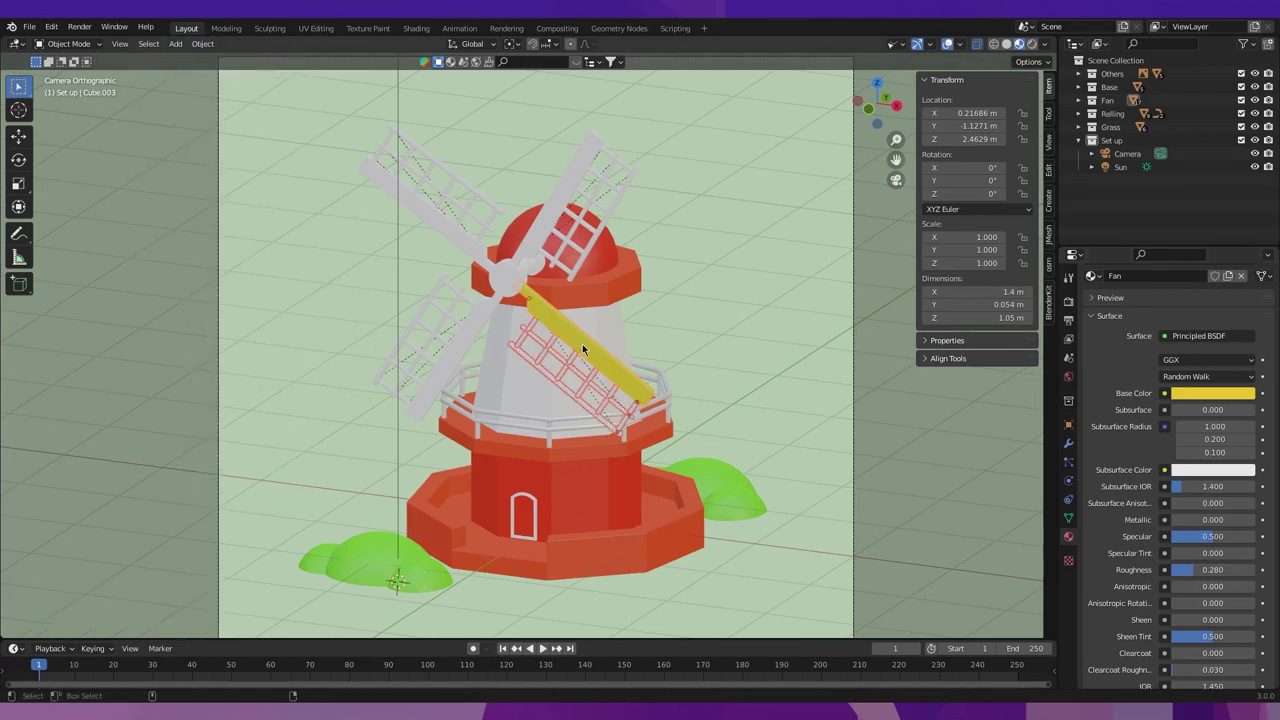
left_click(203, 45)
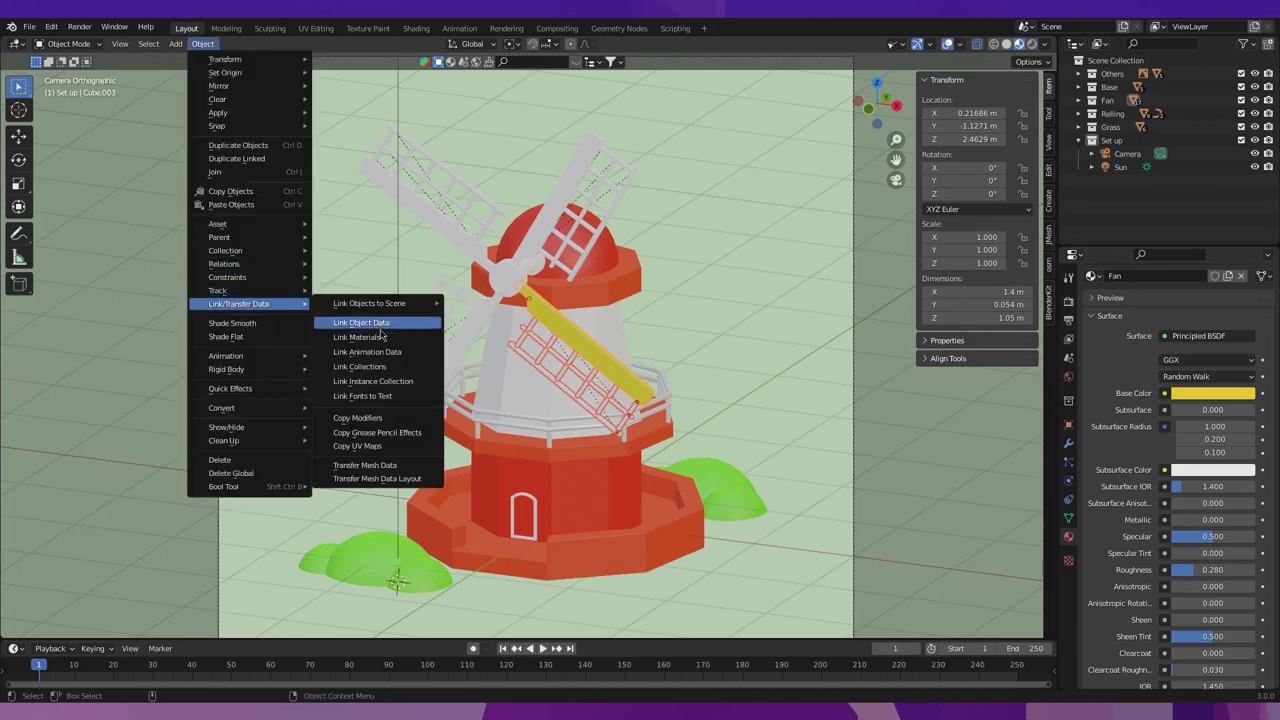
left_click(381, 331)
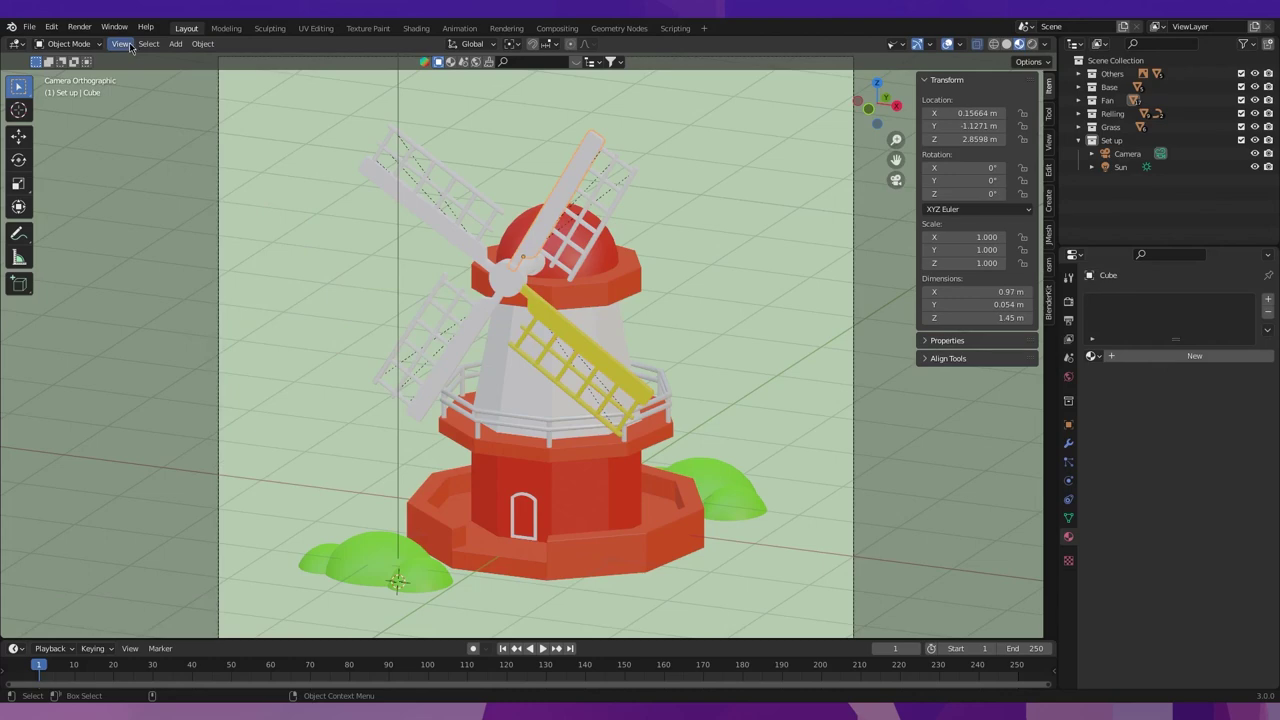
Link the Fan material to the upper blade and all its child parts.
left_click(148, 44)
left_click(290, 229)
left_click(555, 222)
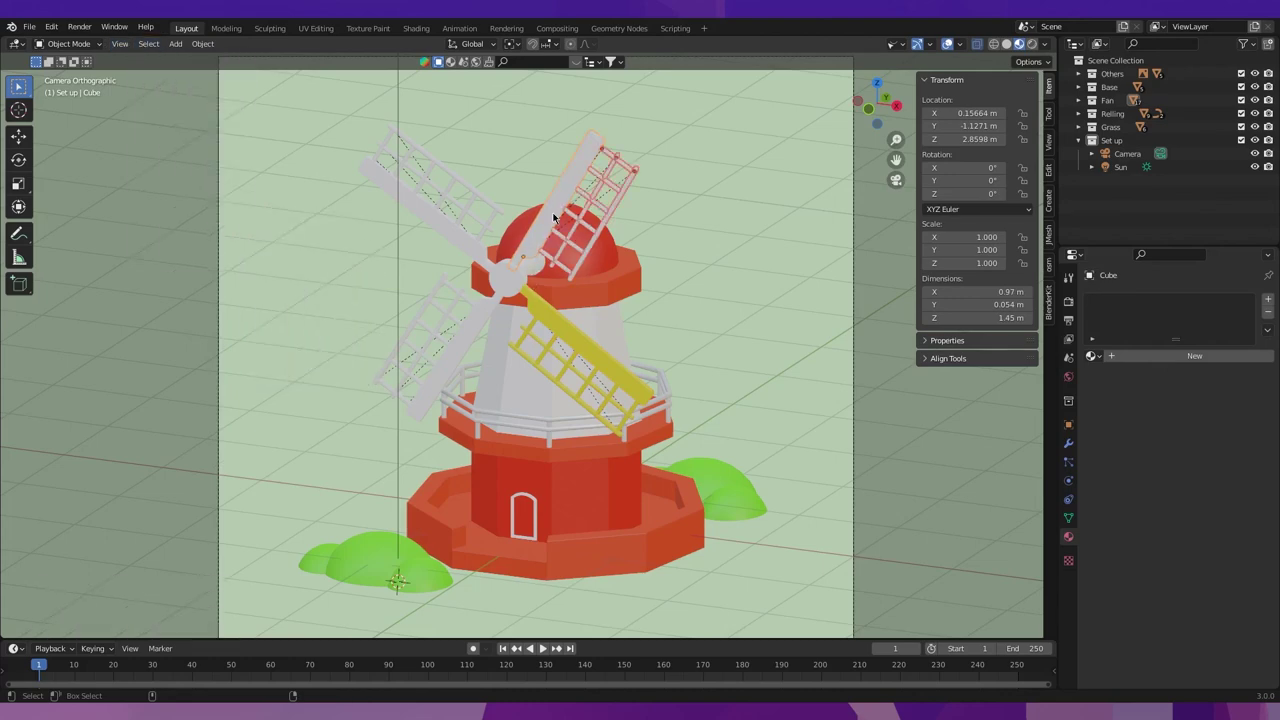
left_click(201, 44)
mouse_move(239, 303)
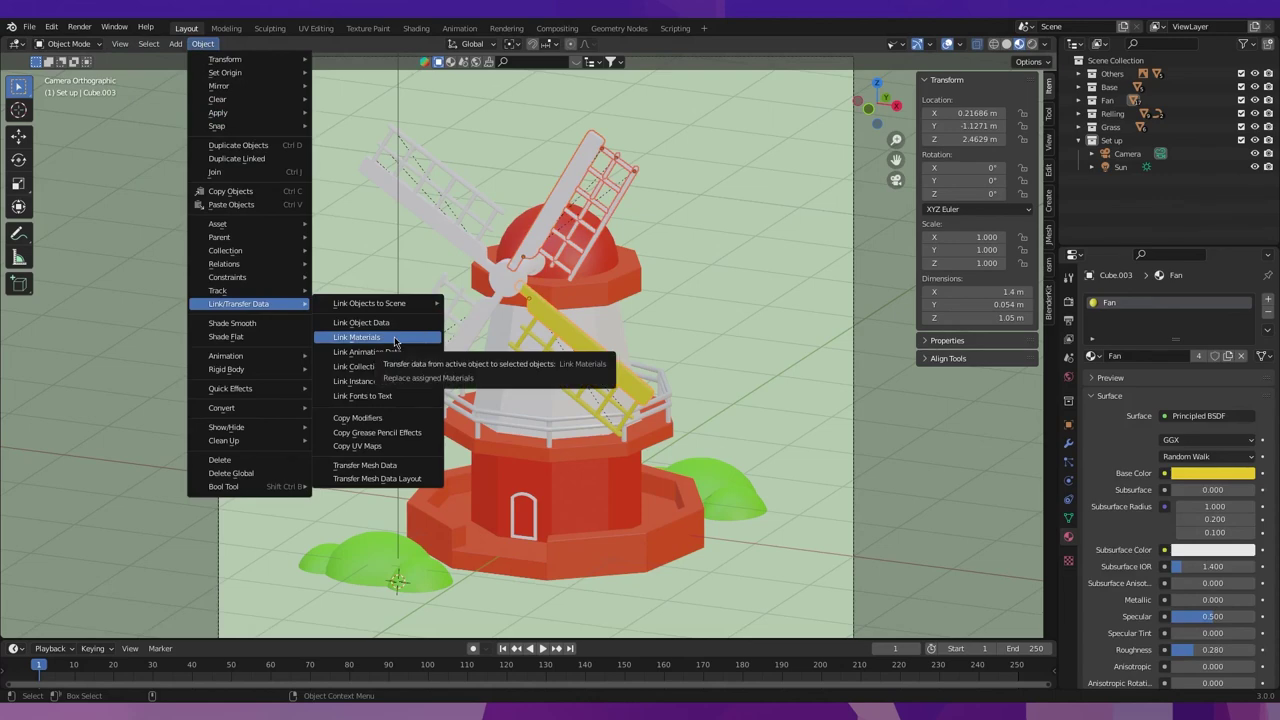
left_click(395, 338)
Give the upper-left white blade and its children the yellow Fan material.
left_click(413, 220)
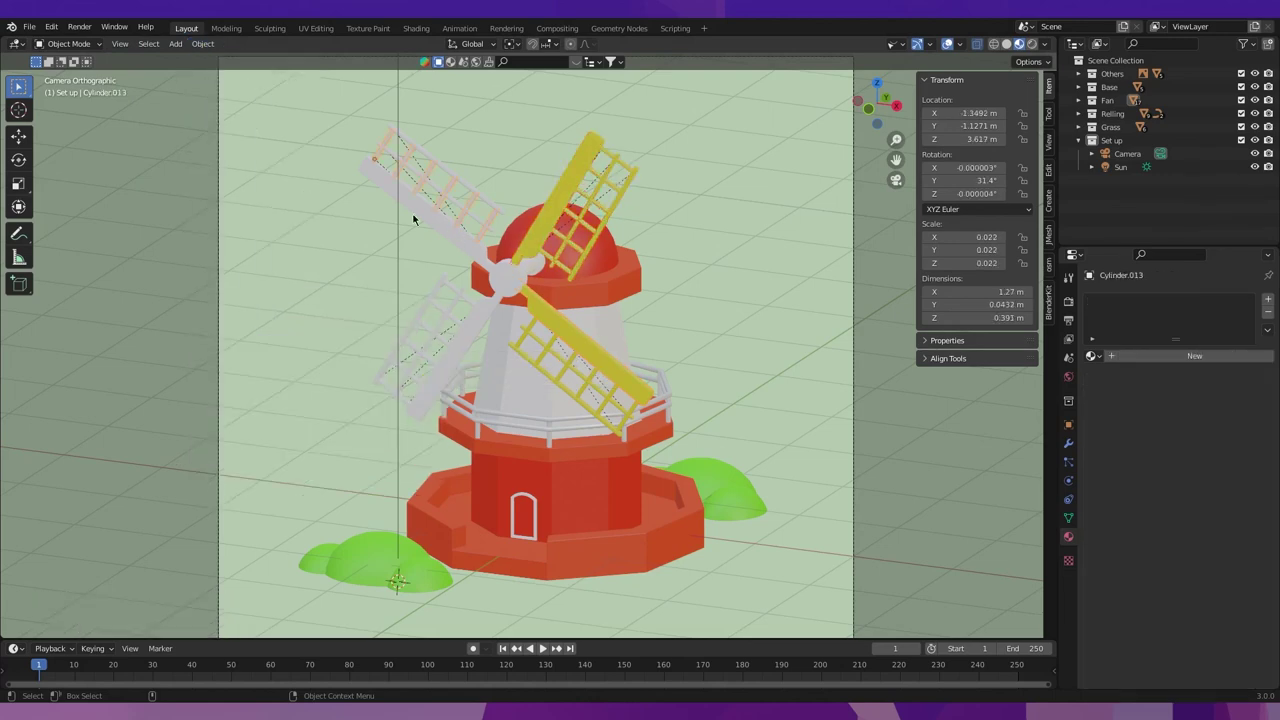
left_click(148, 44)
left_click(285, 233)
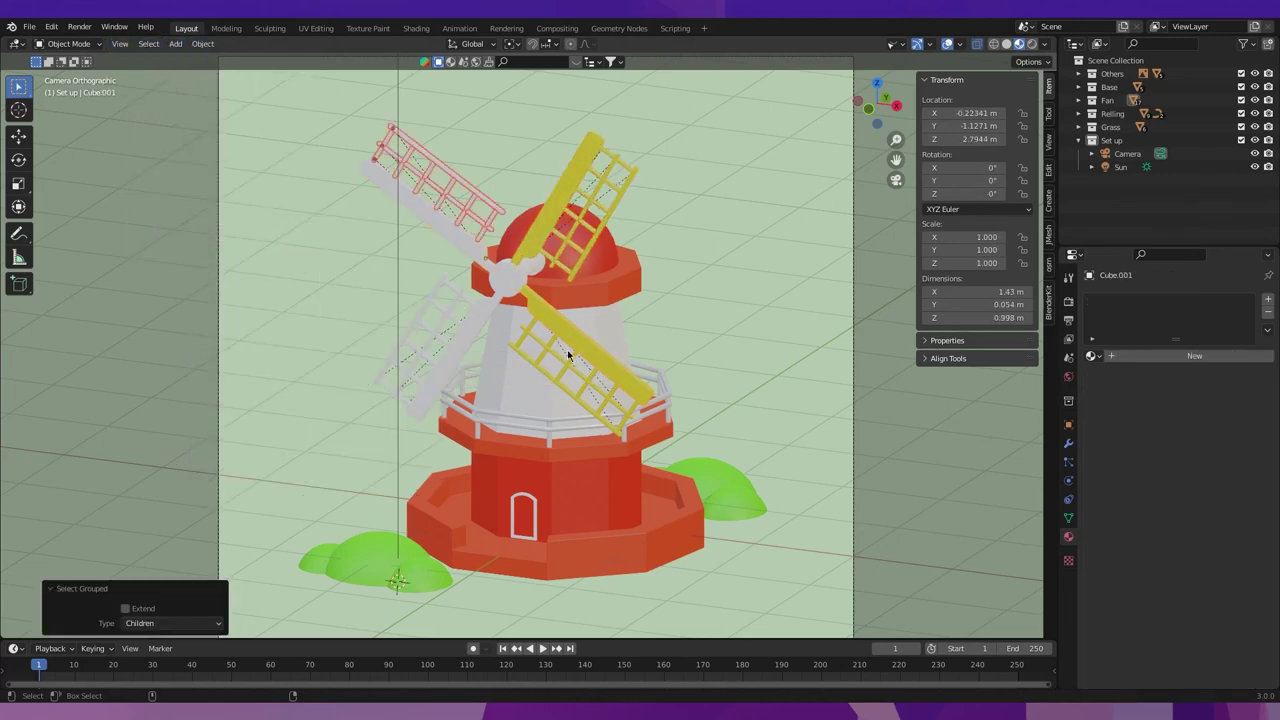
left_click(548, 310)
left_click(460, 243)
left_click(558, 324, "shift")
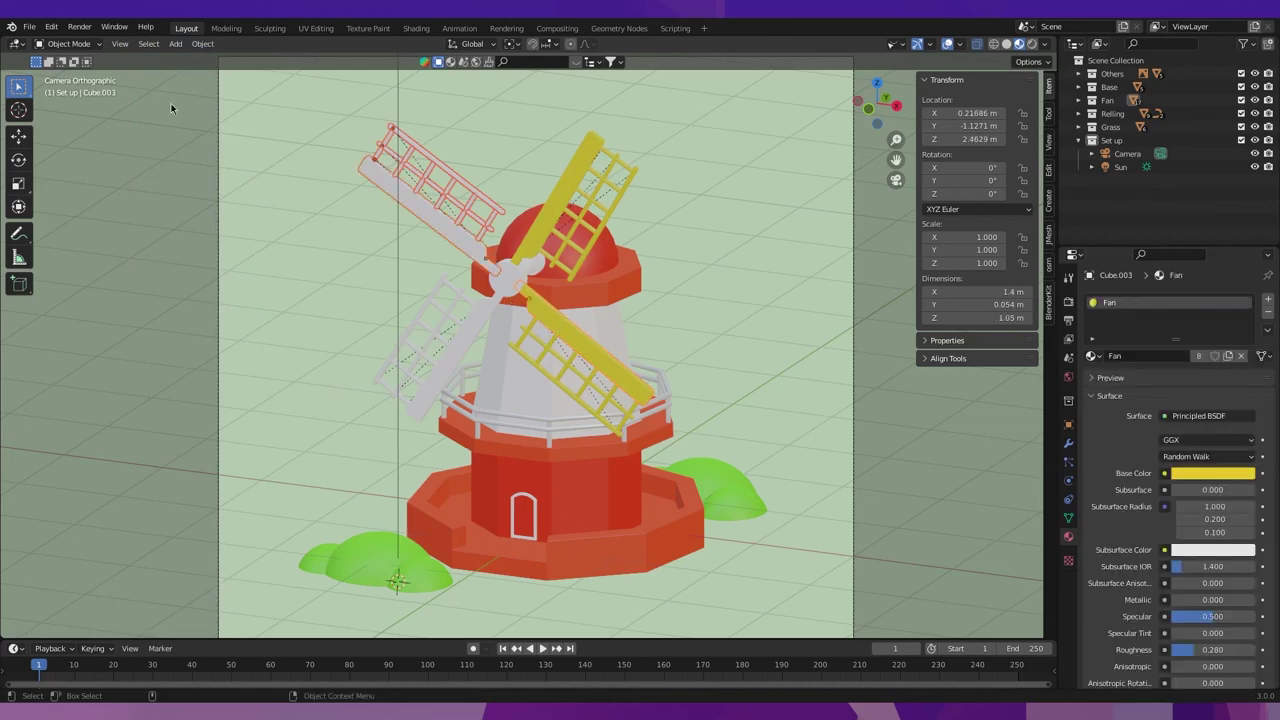
left_click(203, 44)
mouse_move(240, 304)
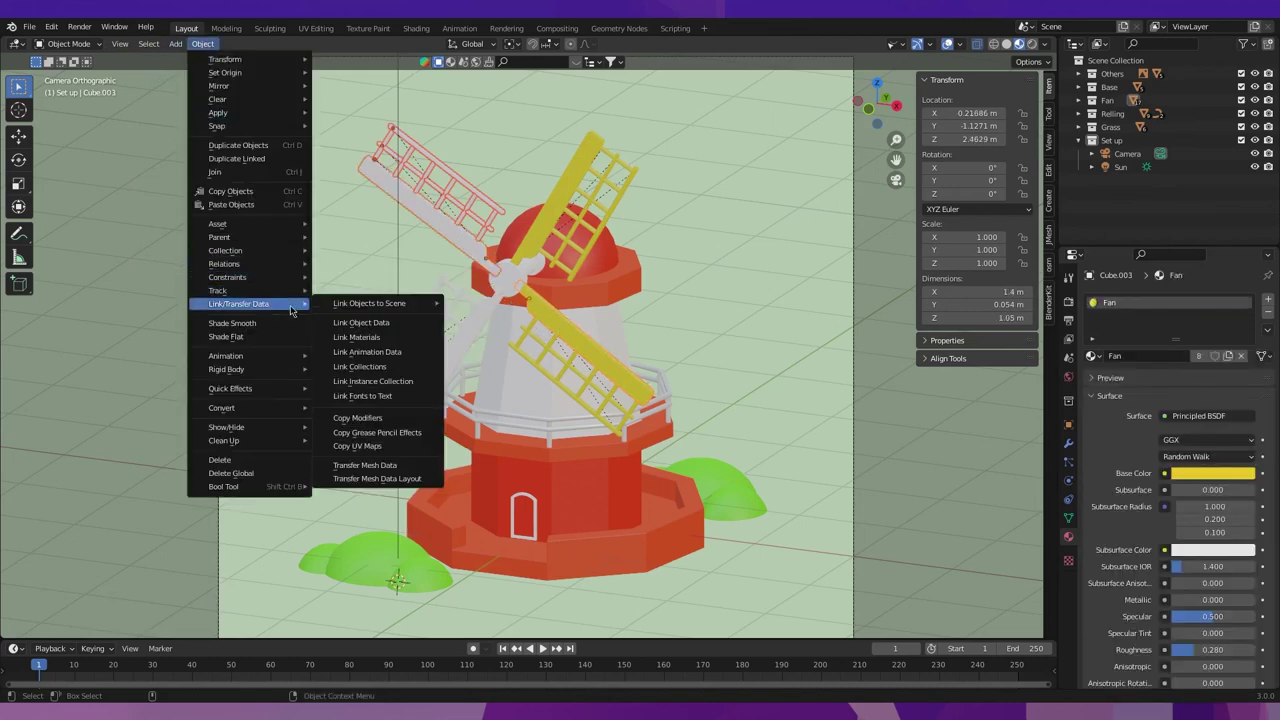
left_click(372, 338)
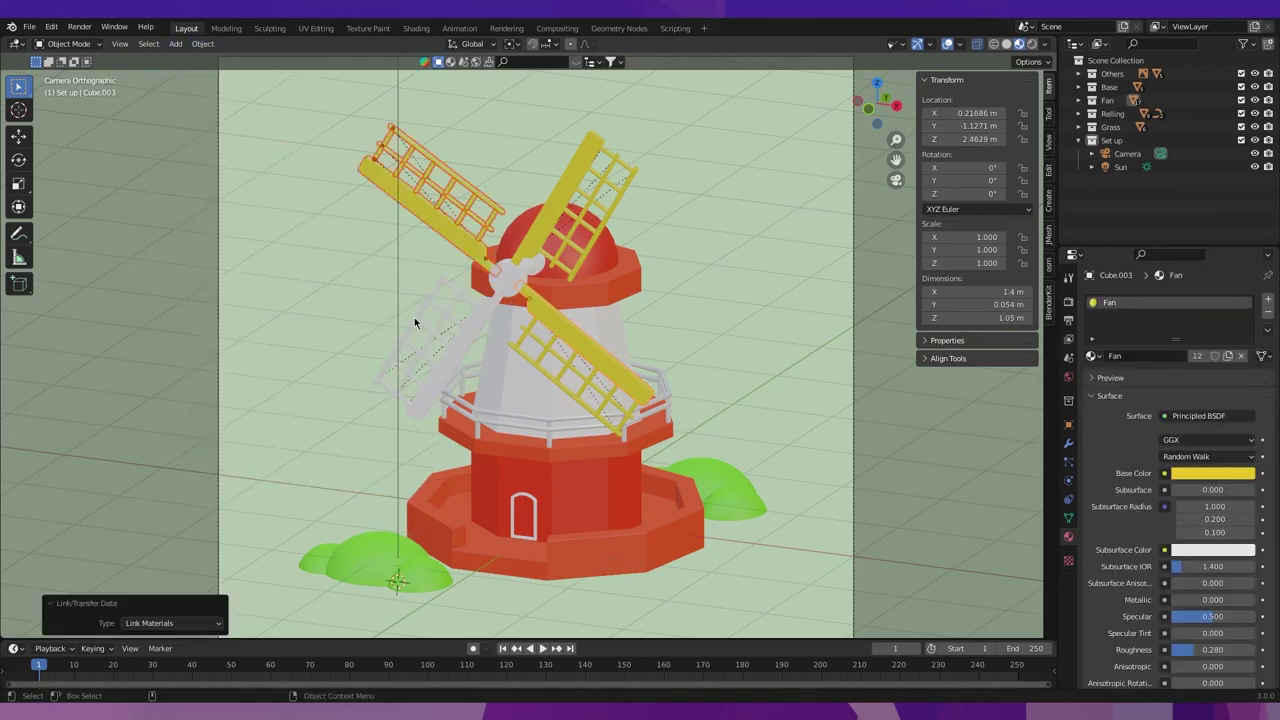
Link the Fan material to the other white blade and its child parts.
left_click(463, 343)
left_click(148, 44)
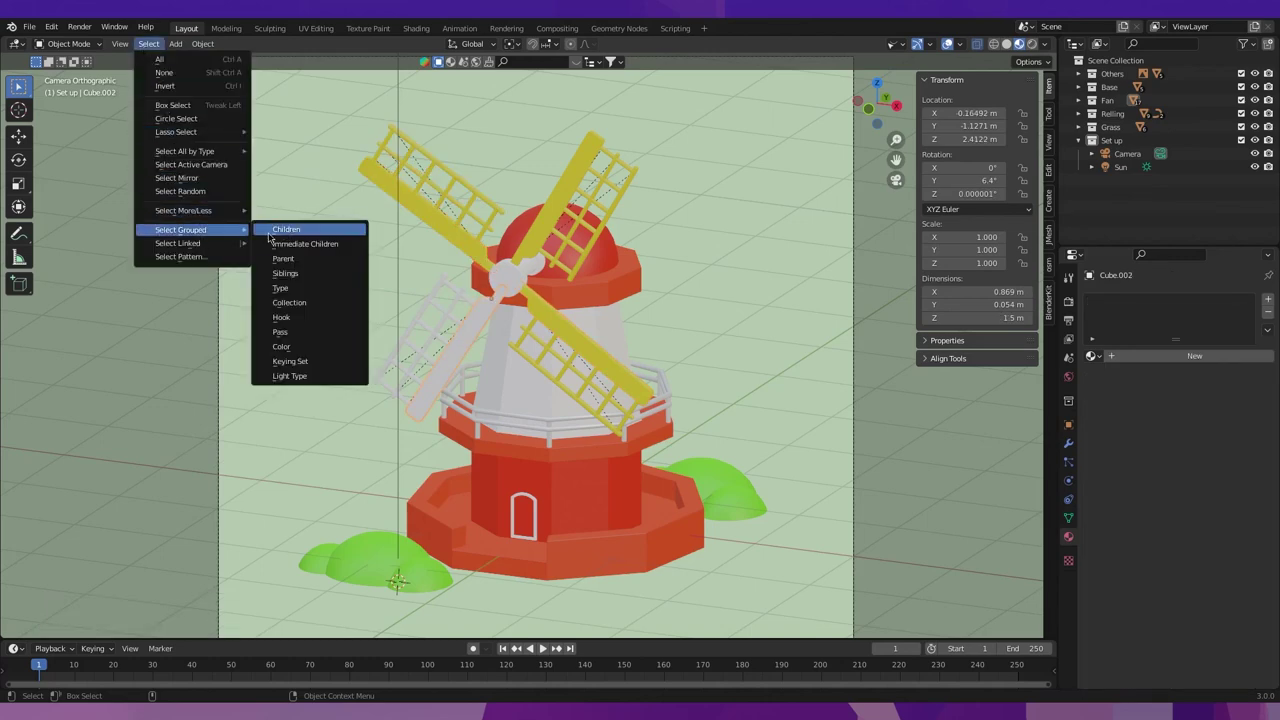
left_click(285, 230)
left_click(560, 328, "shift")
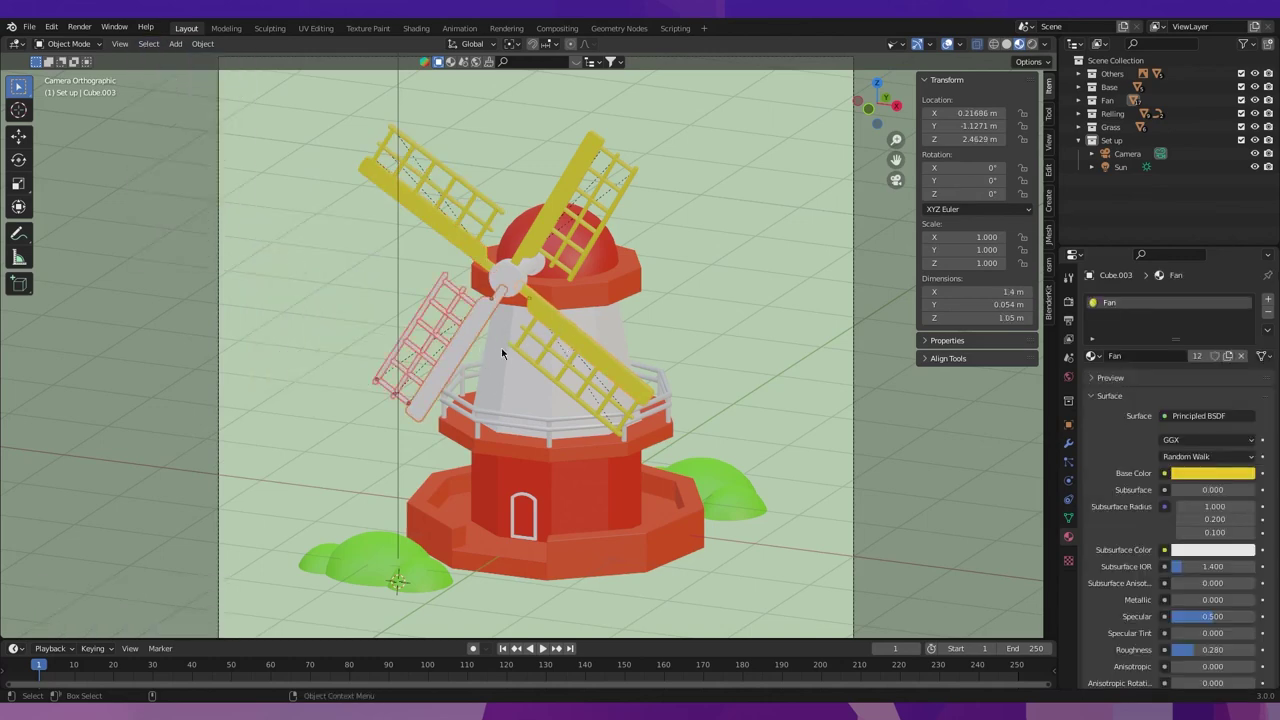
left_click(202, 44)
mouse_move(240, 303)
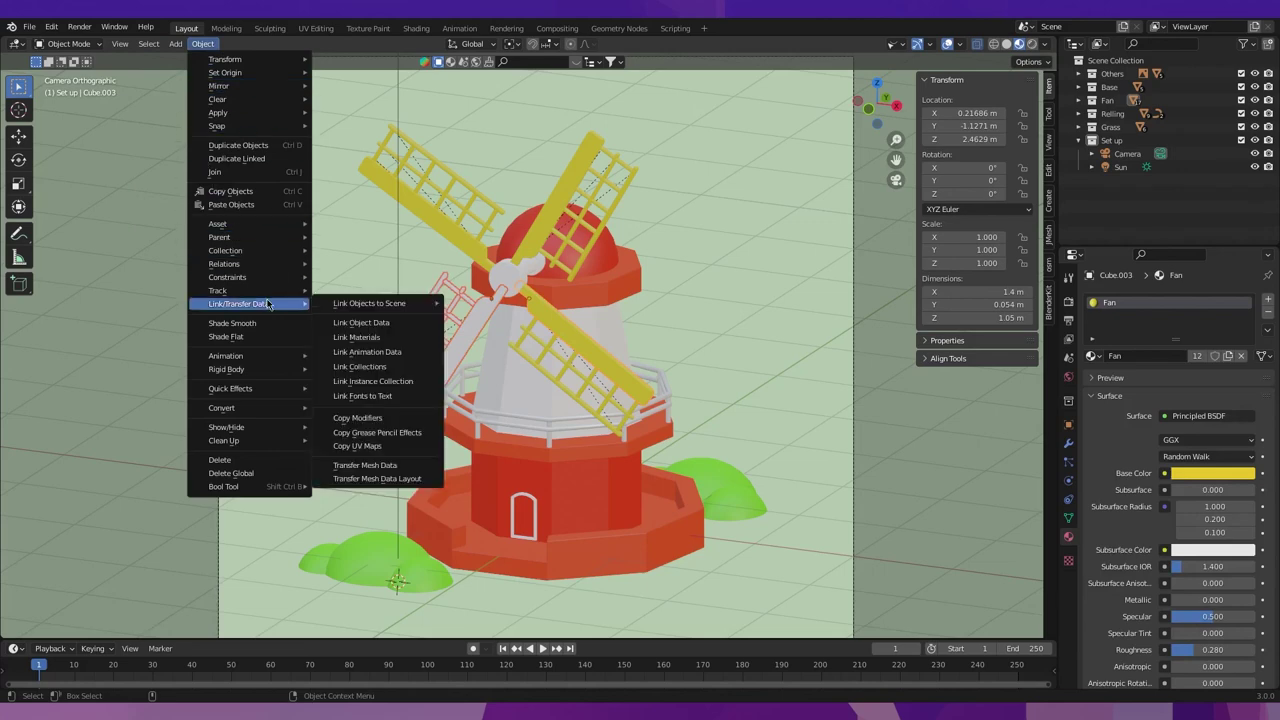
left_click(356, 337)
scroll(355, 345, "down", 2)
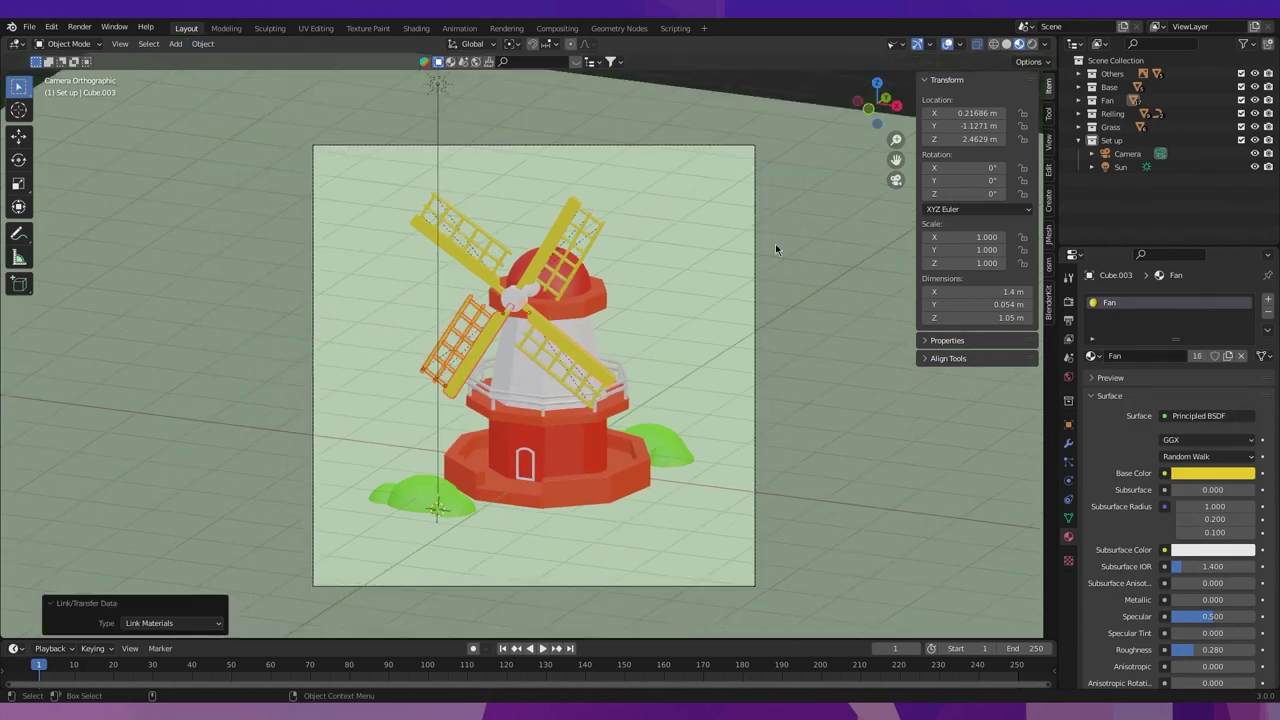
Change the Ground base colour to a paler green (H 0.351, S 0.425, V 0.800).
left_click(783, 108)
scroll(620, 360, "up", 1)
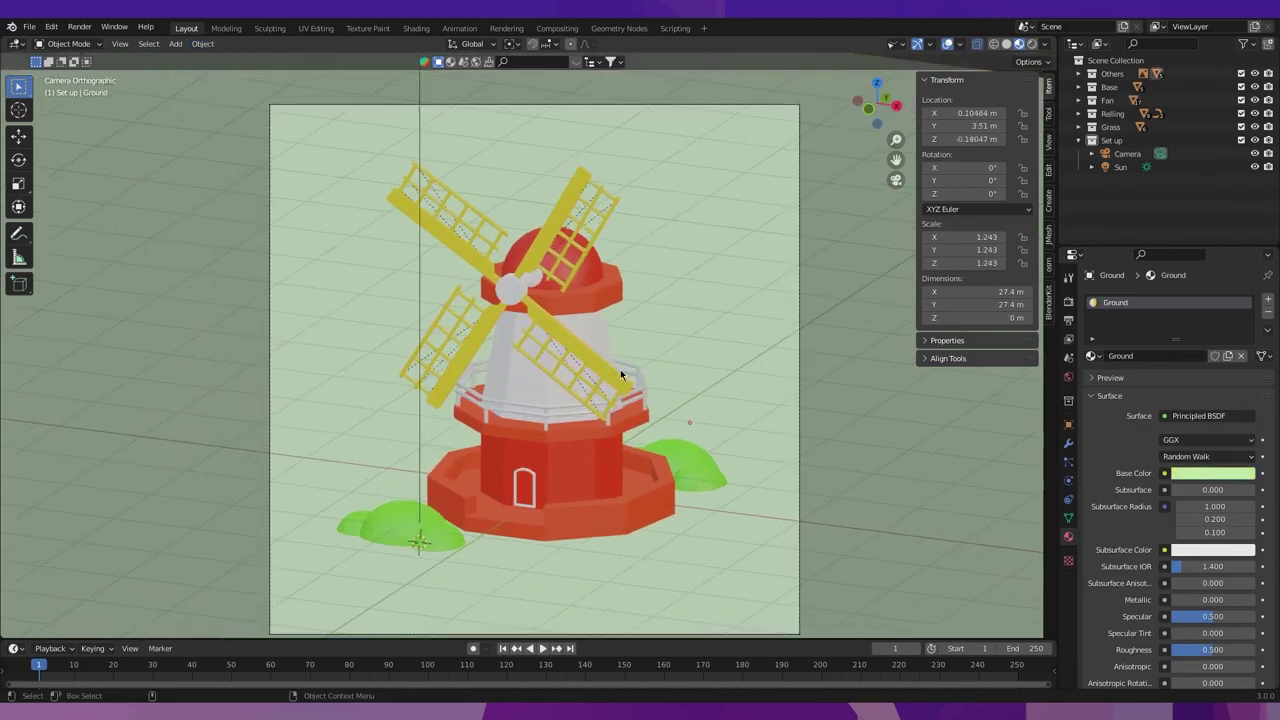
left_click(1172, 475)
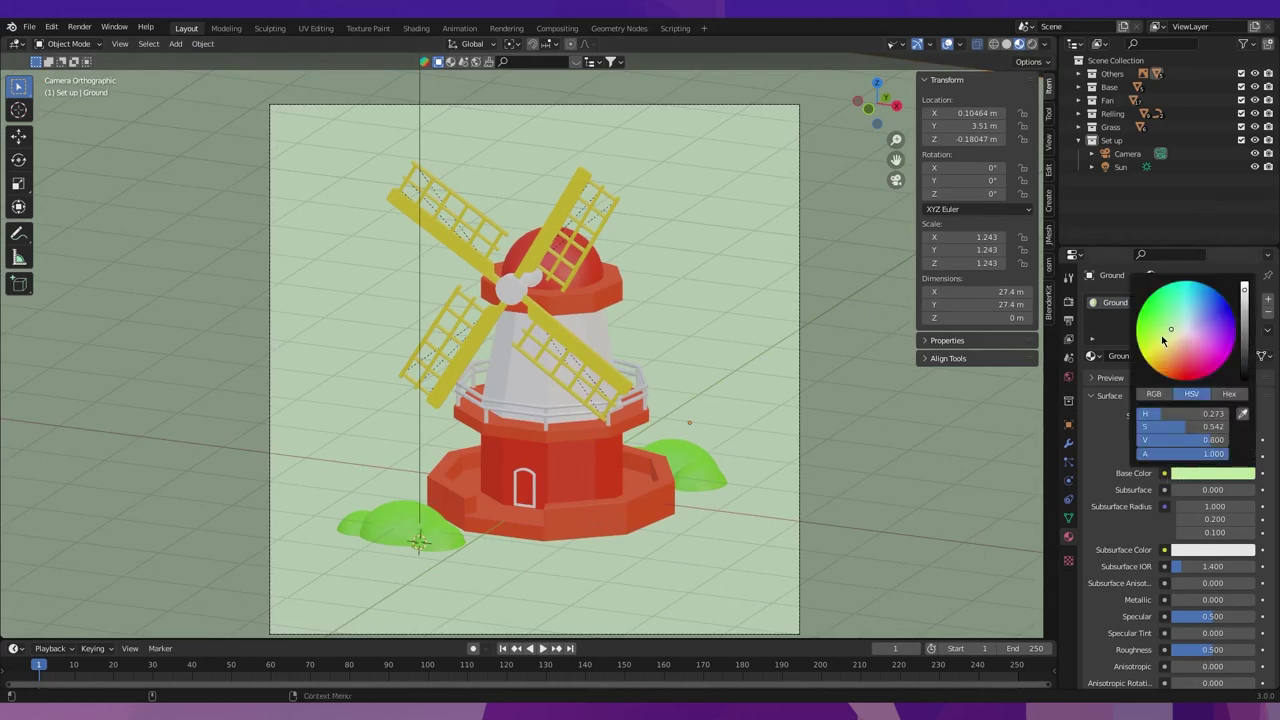
left_click_drag(1164, 326, 1177, 324)
scroll(574, 422, "up", 2)
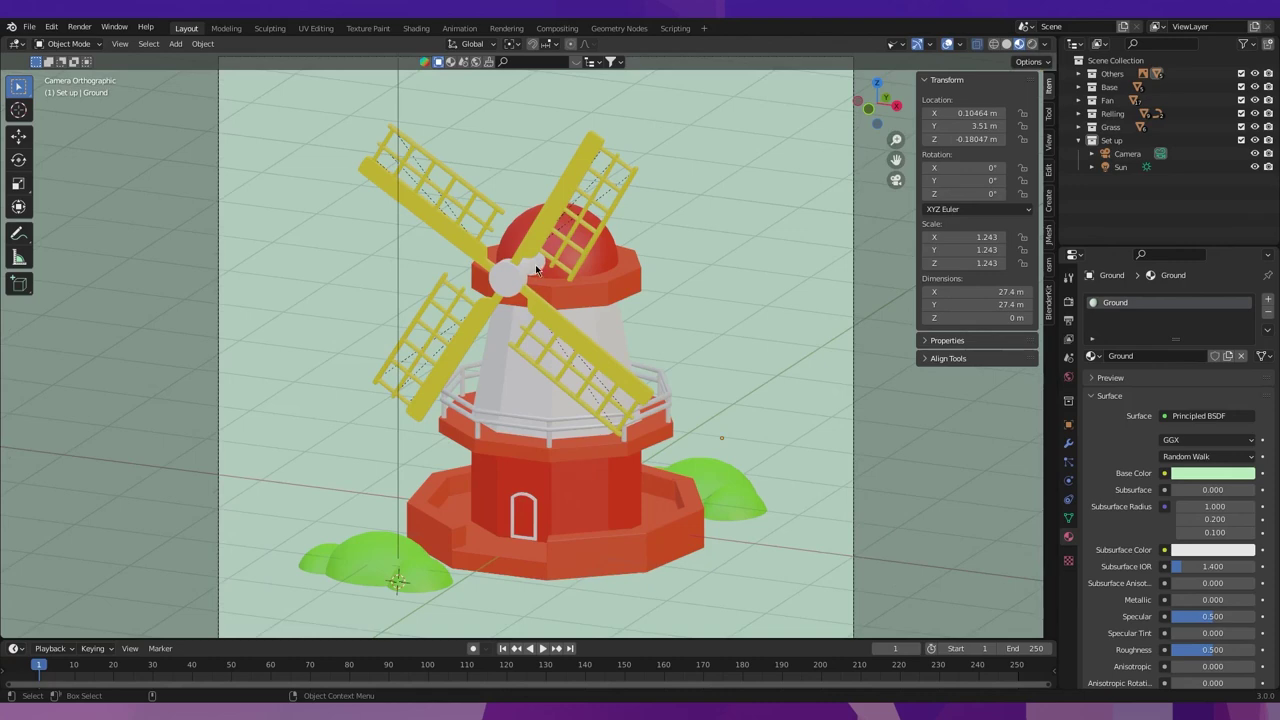
middle_click_drag(536, 273, 500, 274)
Assign the red Head.001 material to the windmill hub.
left_click(509, 254)
key("KP_Decimal")
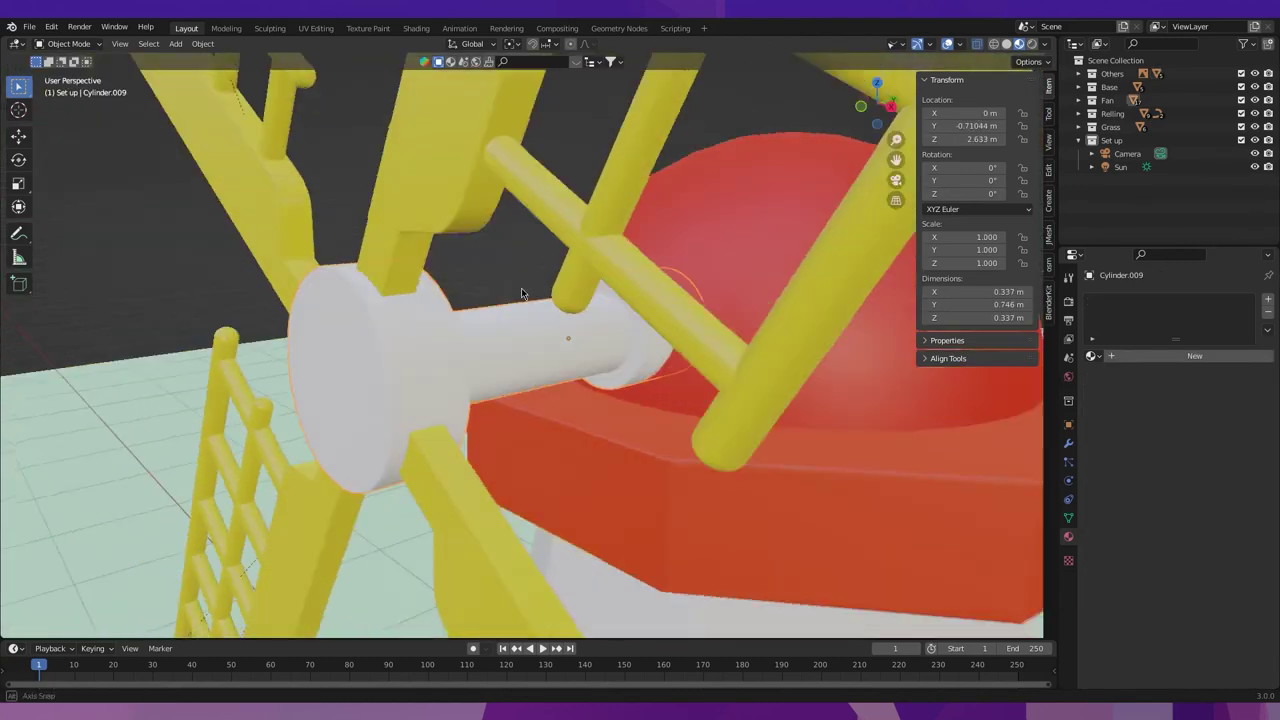
scroll(490, 290, "down", 1)
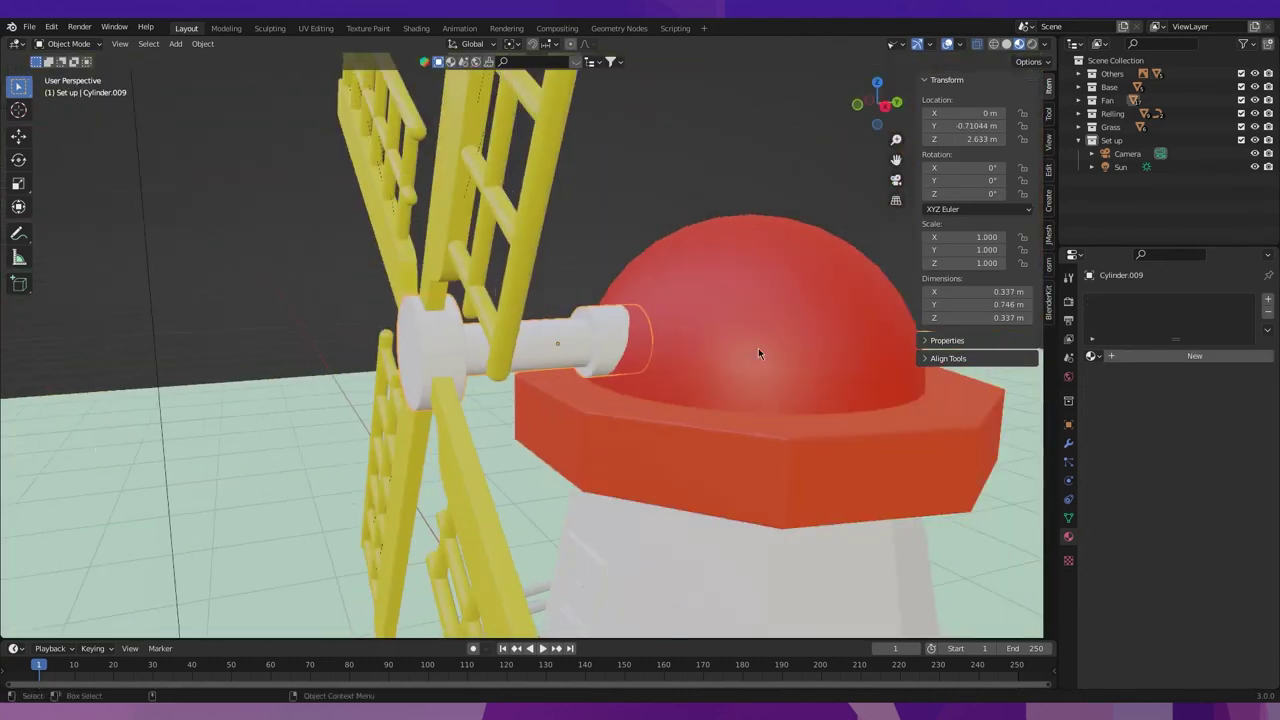
left_click(1093, 356)
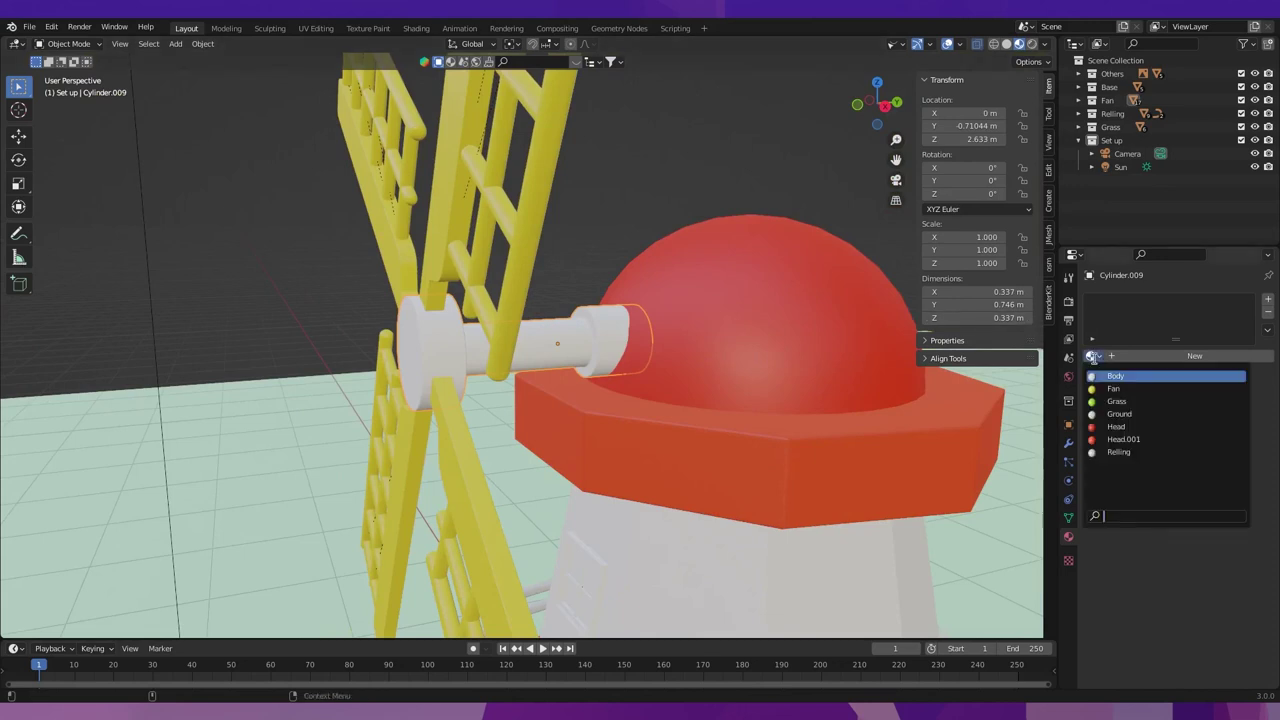
left_click(1123, 439)
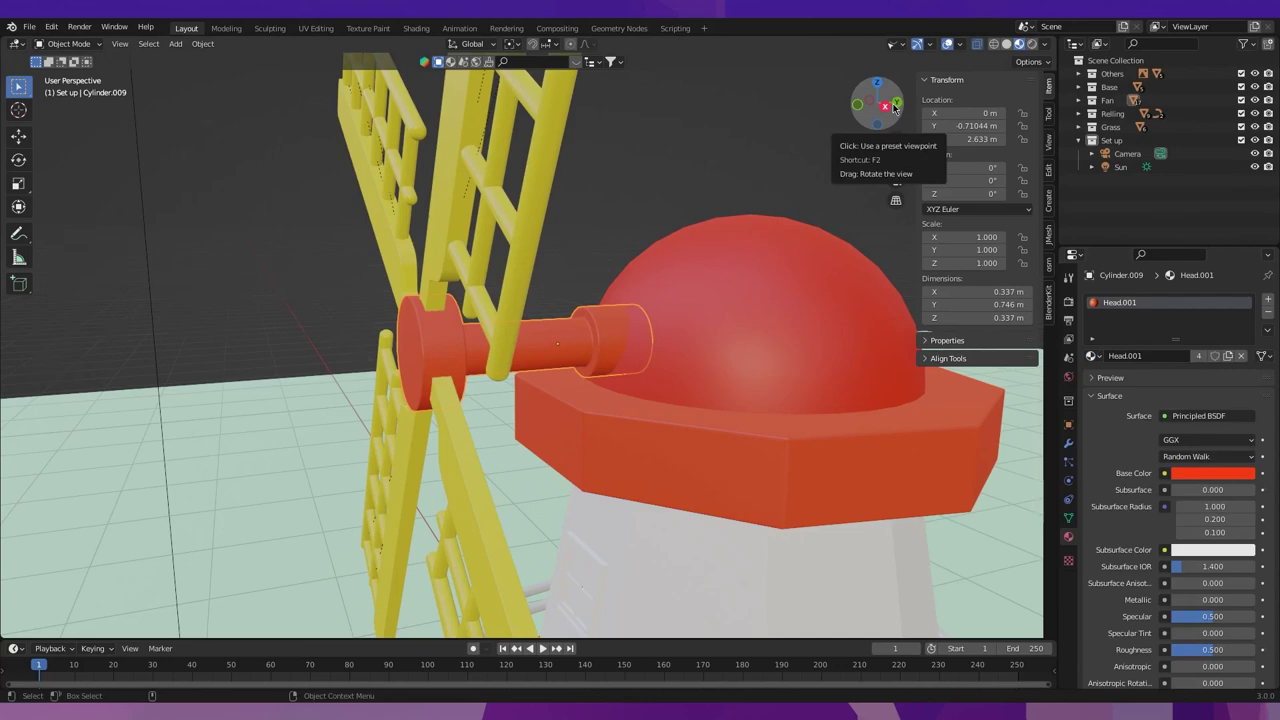
Give the hub's collar faces beside the cap the Fan material in a second slot.
left_click(885, 105)
key("Tab")
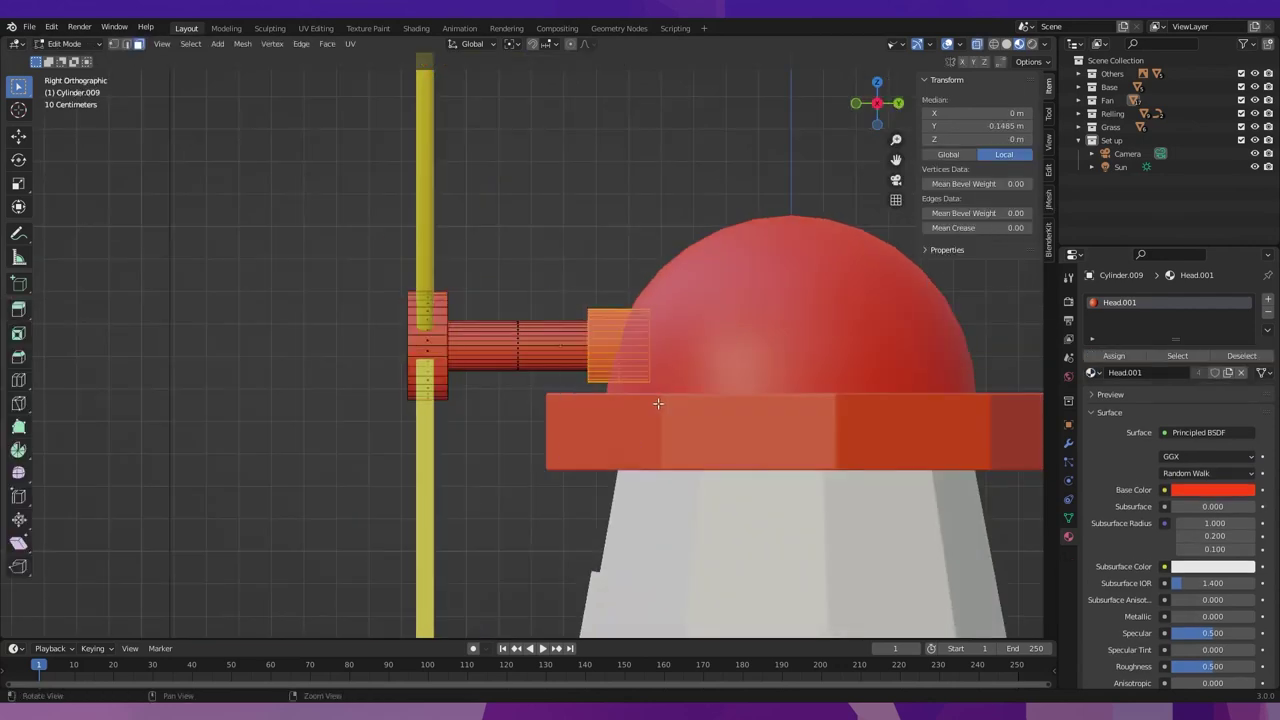
middle_click_drag(658, 403, 685, 396)
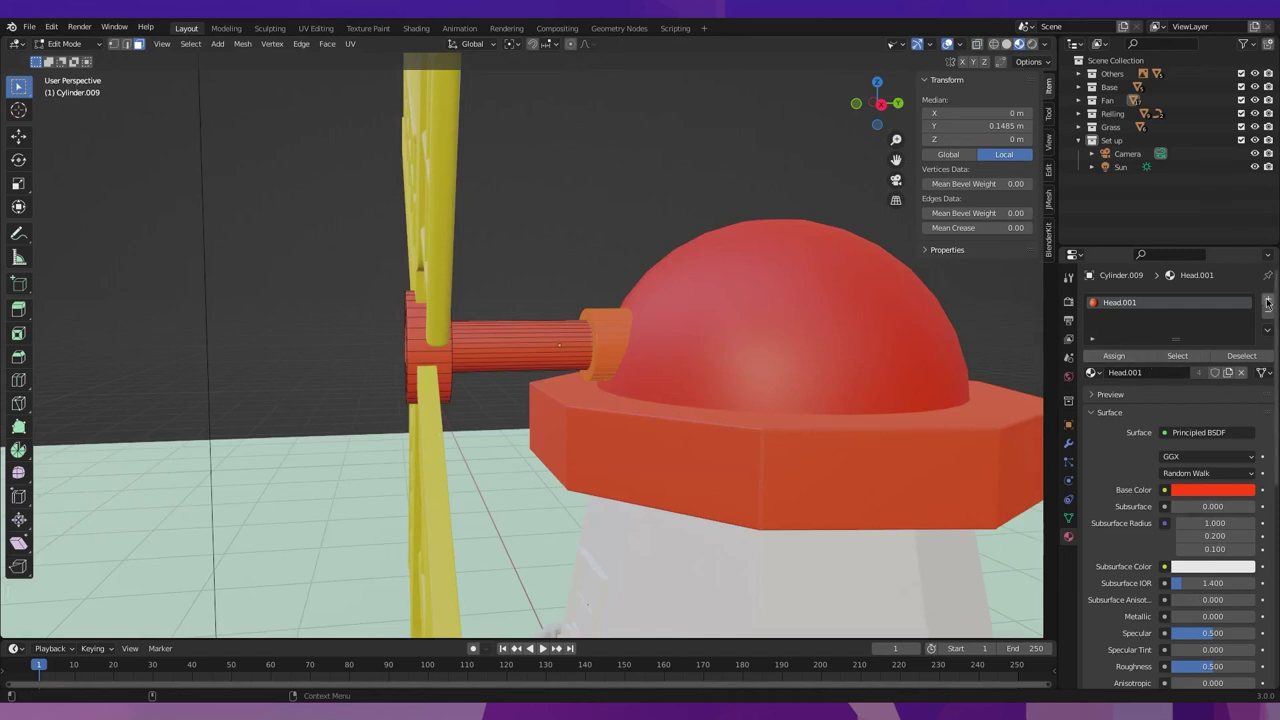
left_click(1268, 302)
left_click(1091, 393)
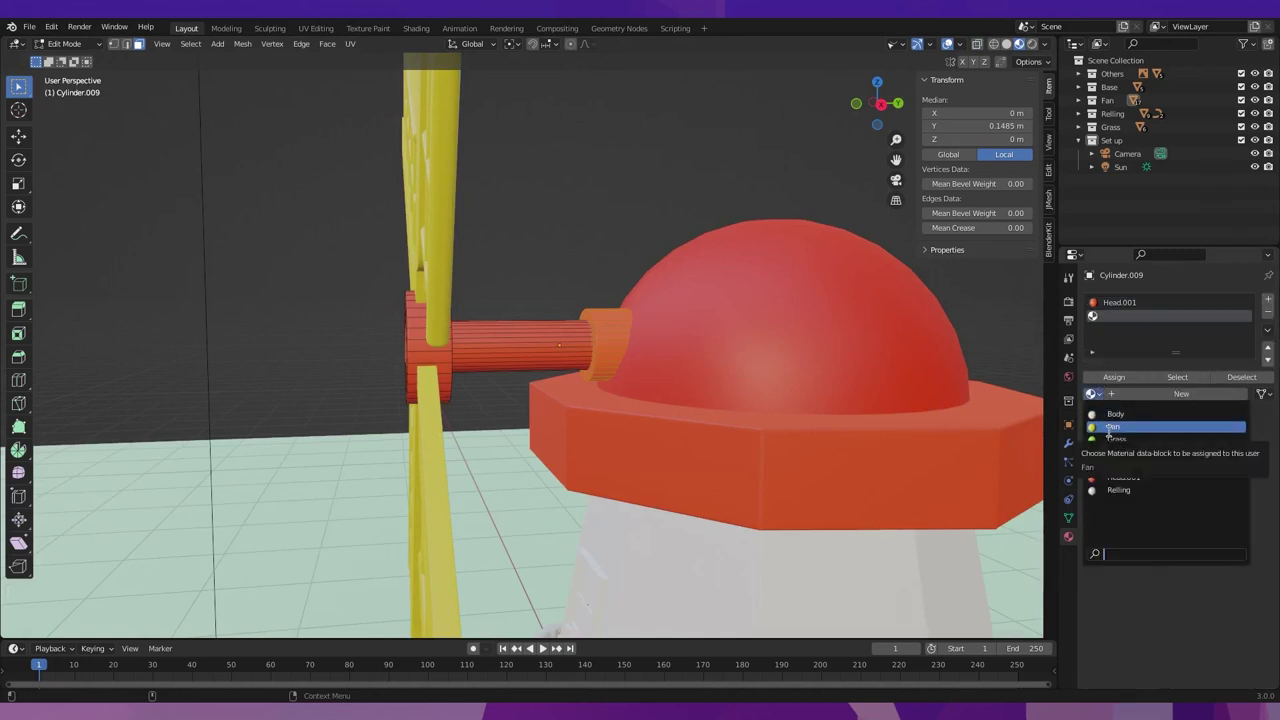
left_click(1110, 427)
left_click(1113, 377)
key("Tab")
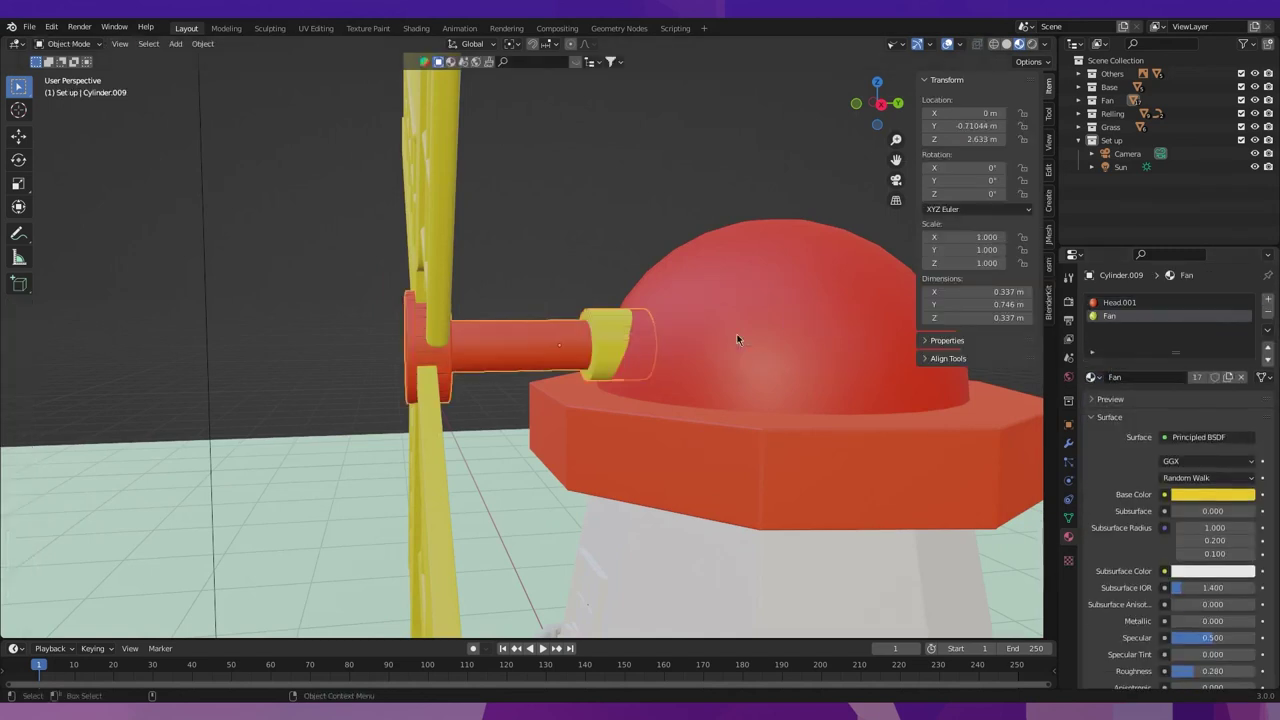
left_click(896, 180)
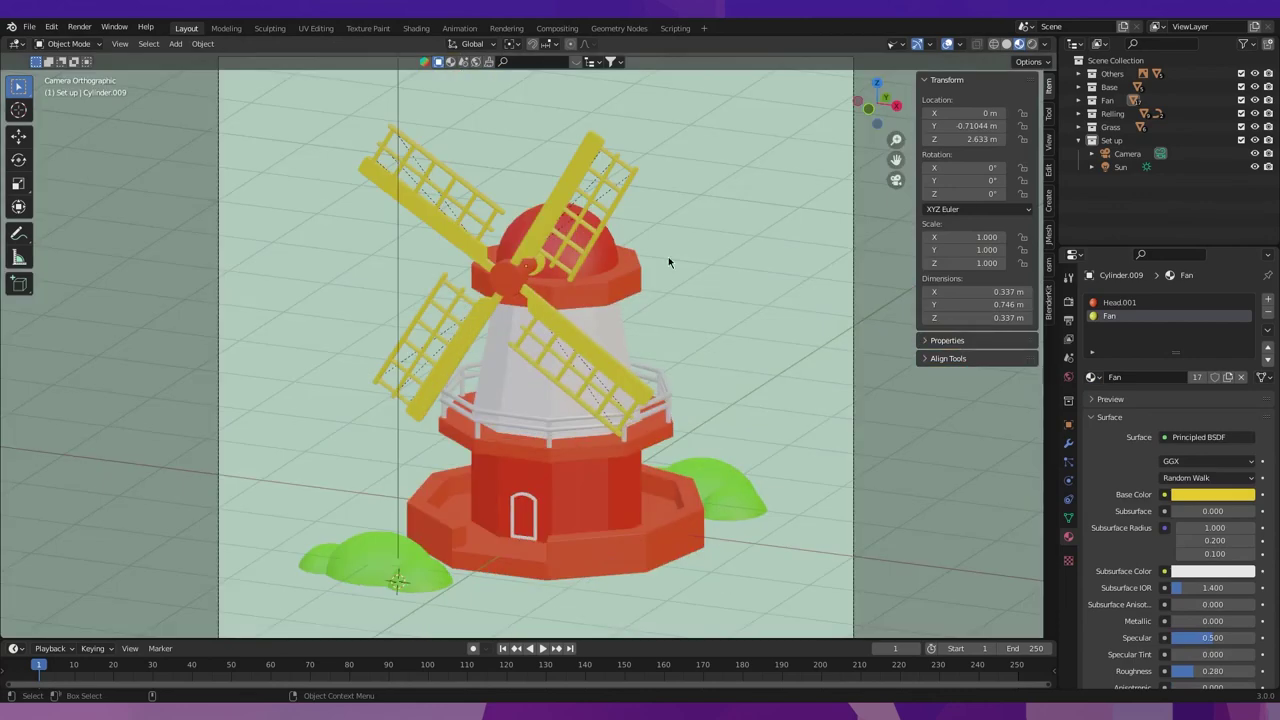
Warm the Fan base colour to an orange-tinted yellow (H 0.082, S 0.969, V 0.800).
left_click(628, 380)
left_click(1212, 476)
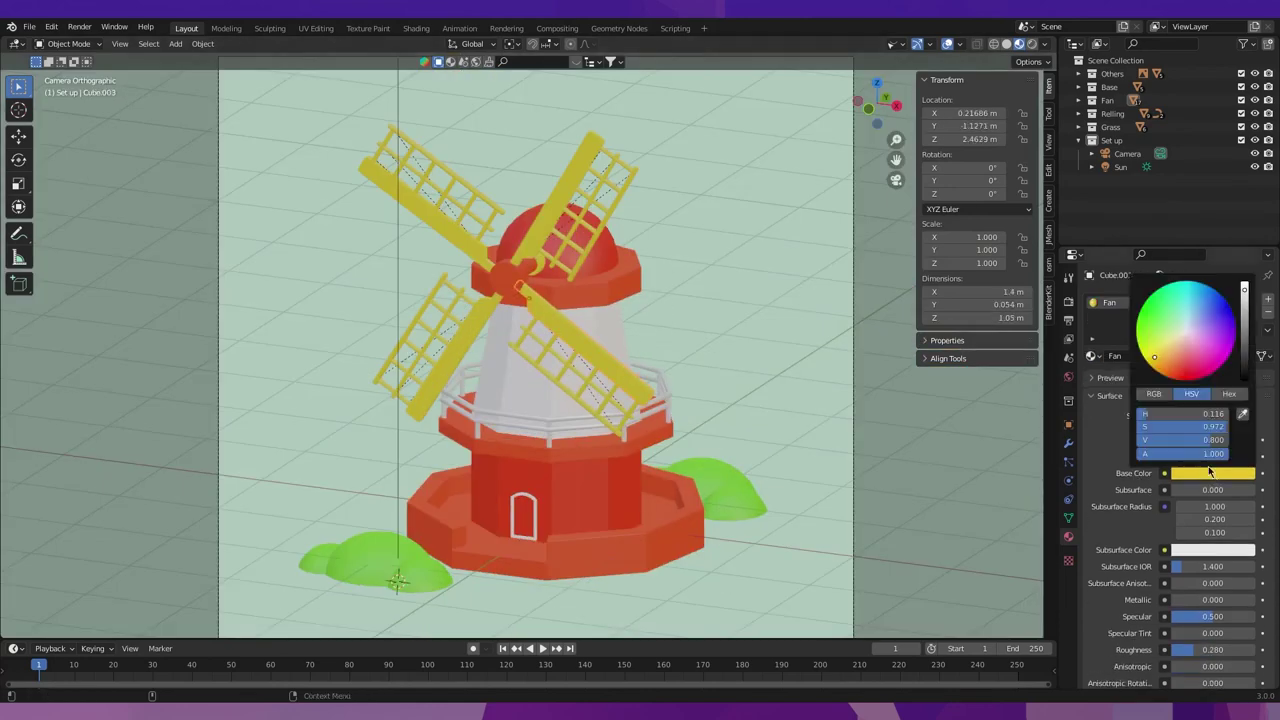
left_click_drag(1155, 368, 1155, 363)
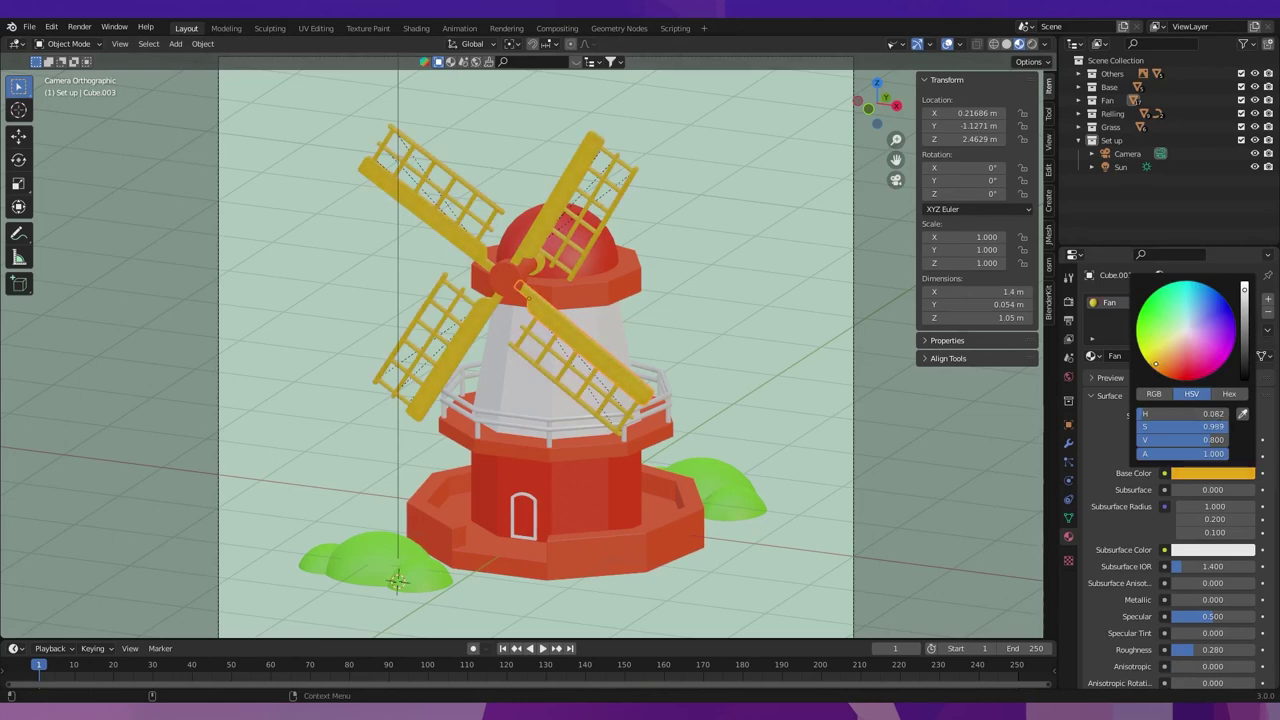
scroll(563, 391, "down", 2)
scroll(595, 459, "up", 2)
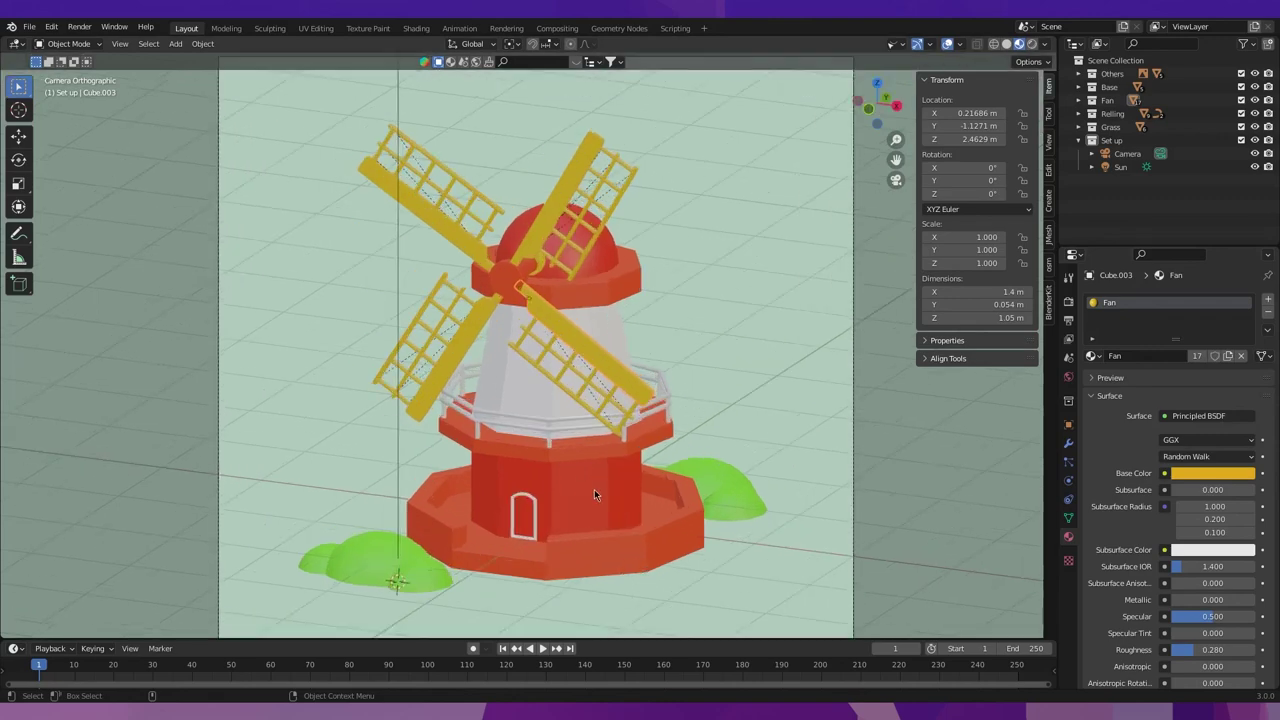
left_click(593, 489)
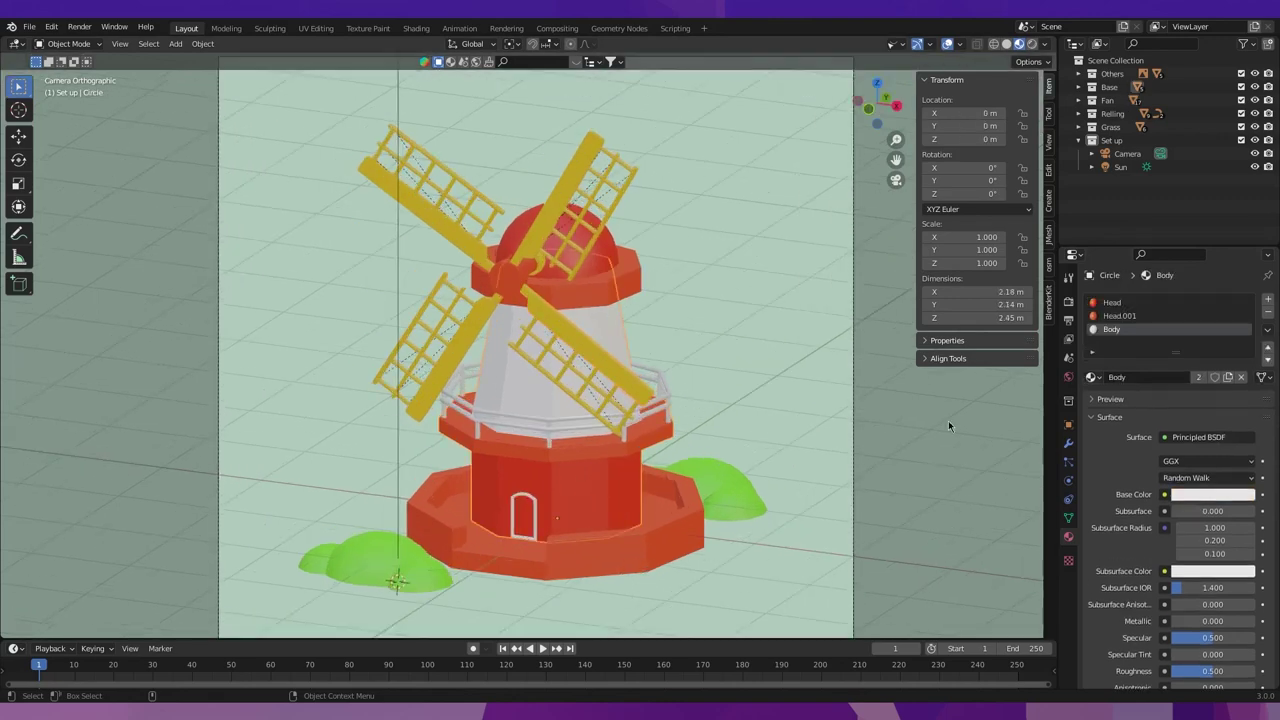
Set the Head material's roughness to 0.358 and switch the viewport to Rendered shading.
left_click(1118, 303)
scroll(1189, 580, "down", 1)
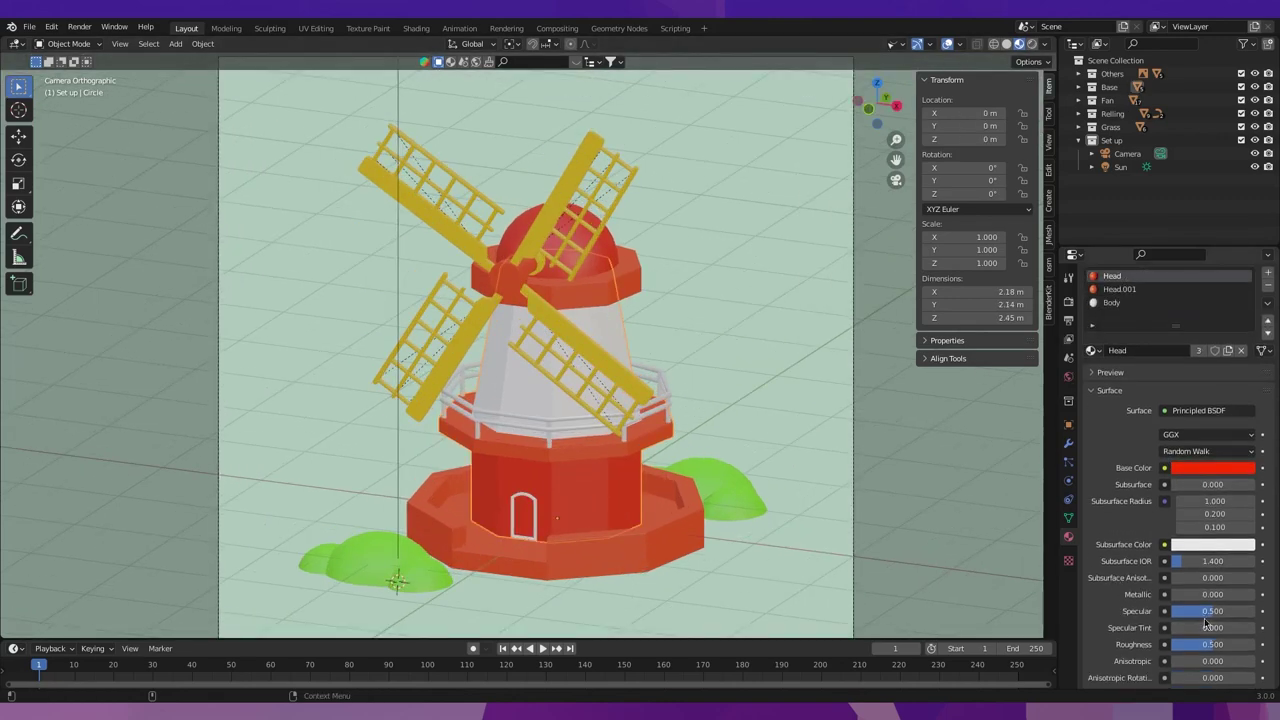
left_click_drag(1208, 648, 1195, 648)
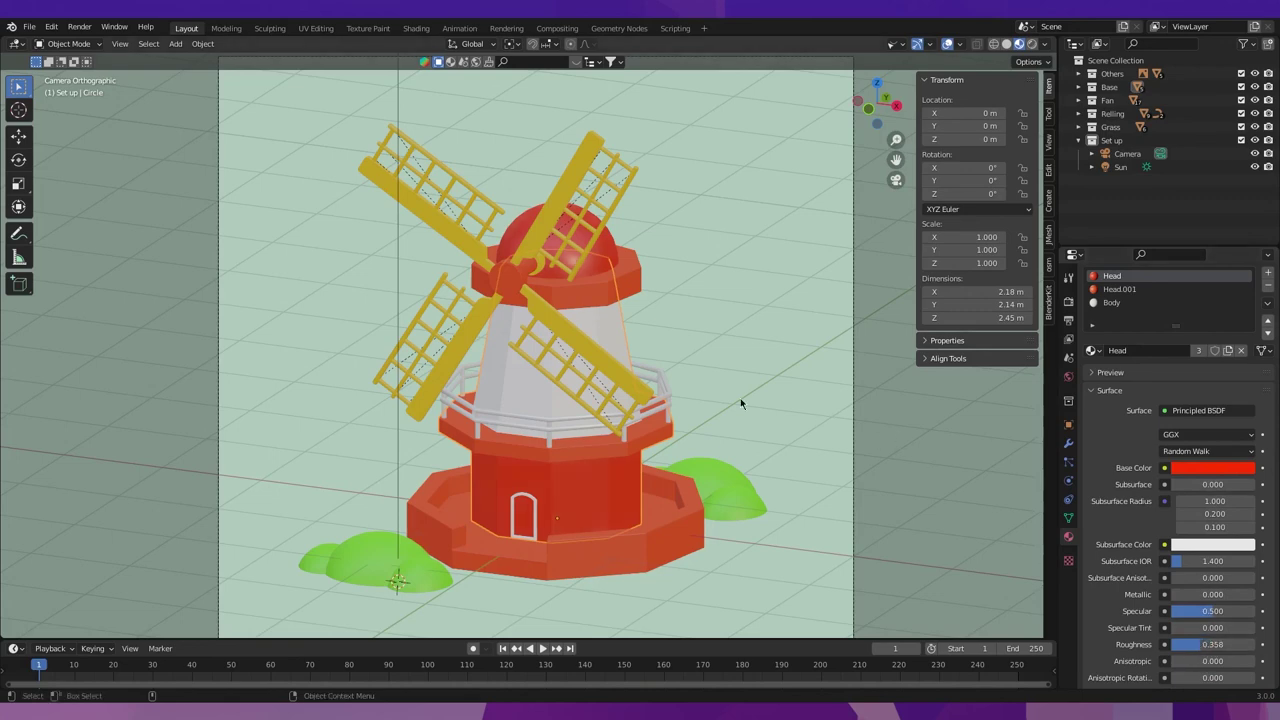
scroll(596, 293, "down", 1)
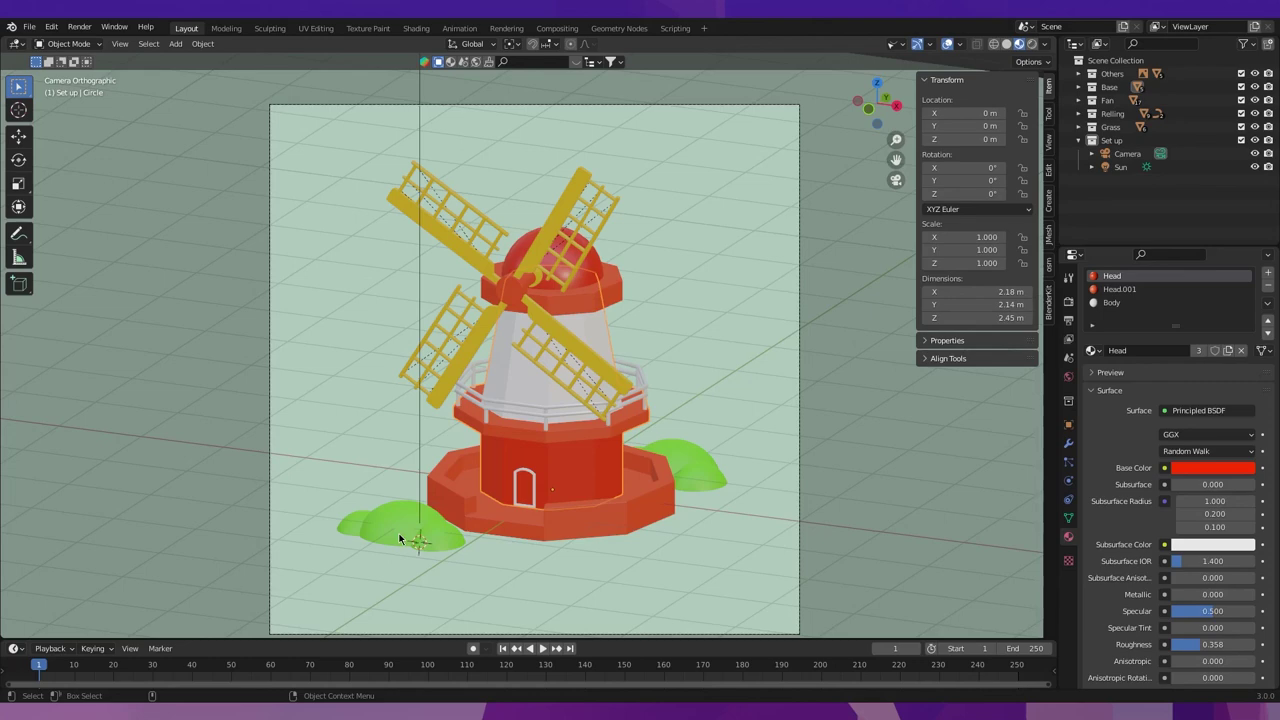
left_click(1032, 44)
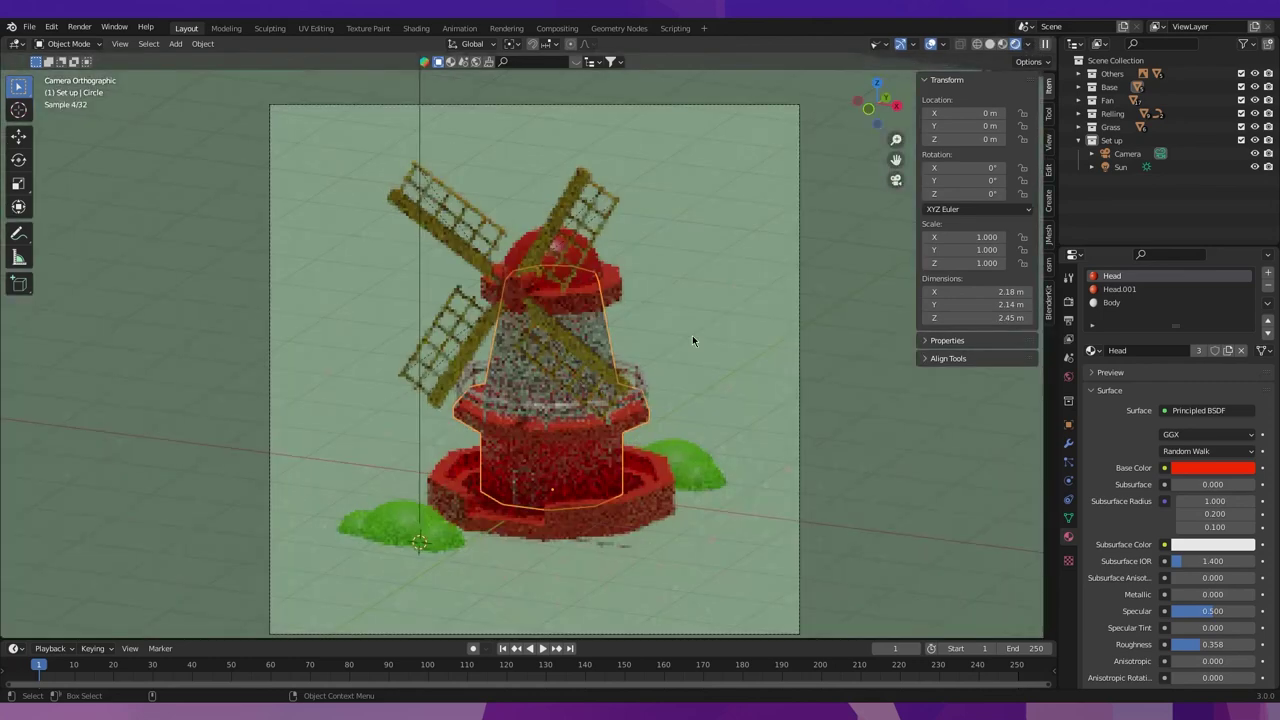